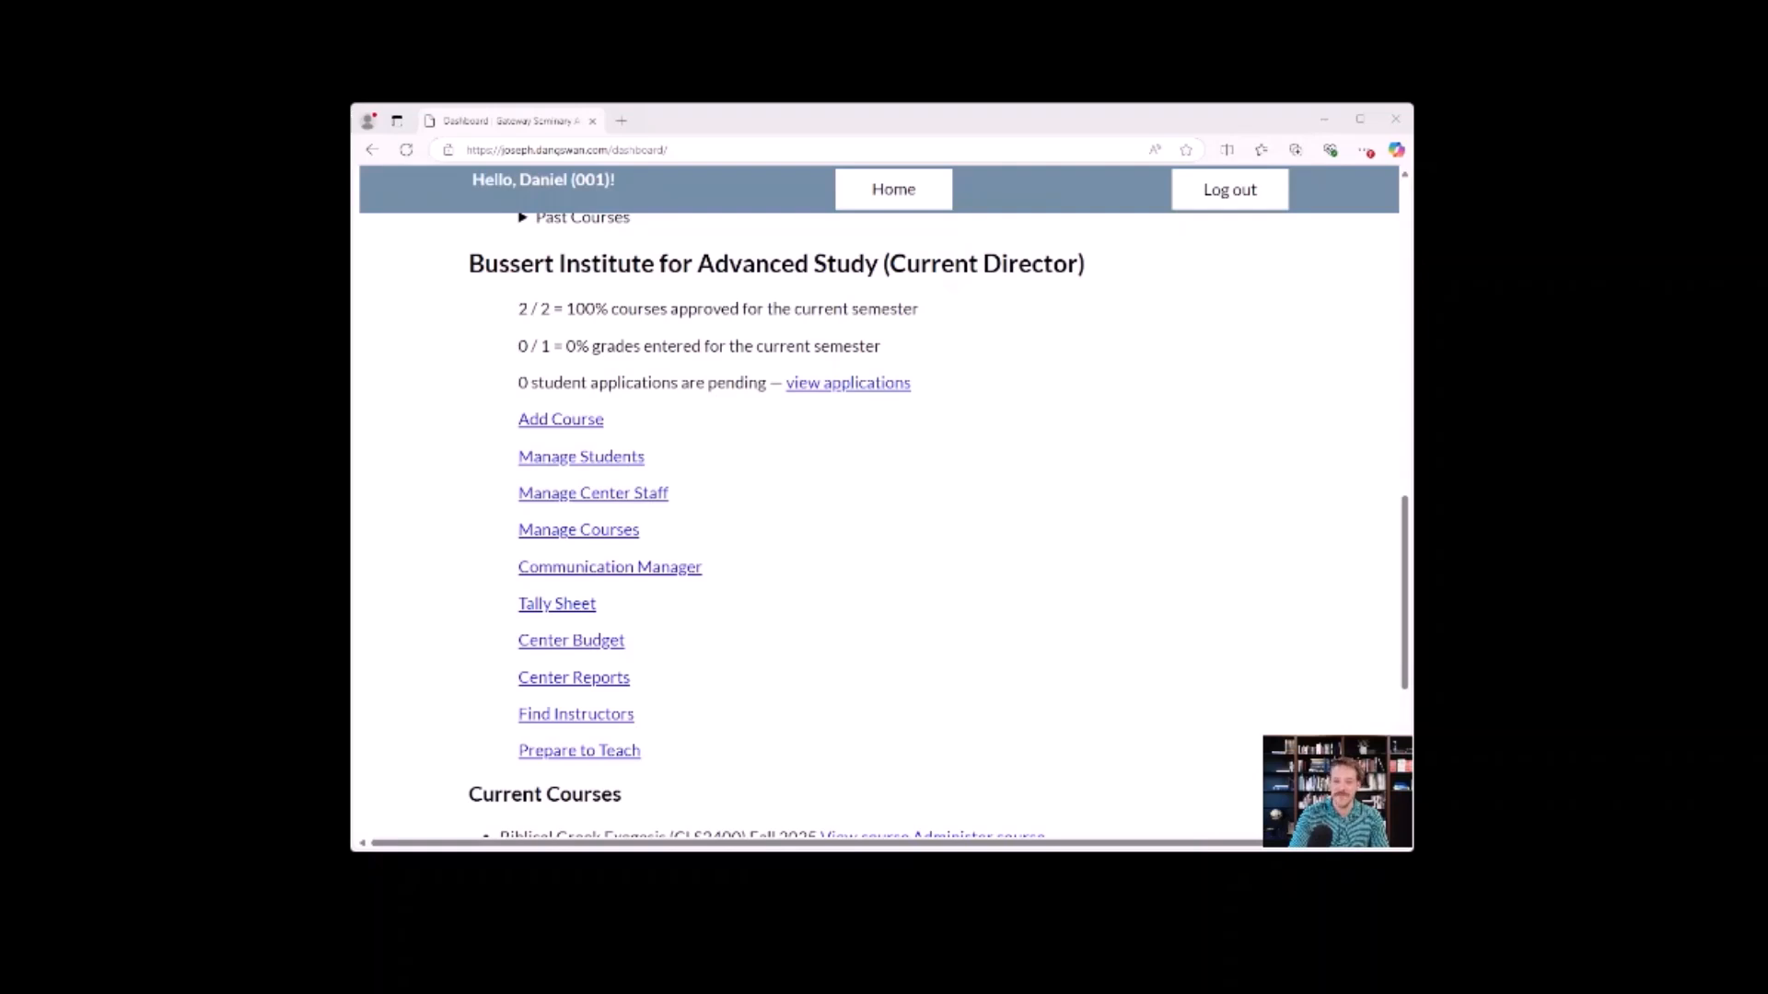
Review the Bussert Institute's course approval and grade entry status, and the courses pending approval under ADVANCE Staff.
drag(1084, 267, 470, 268)
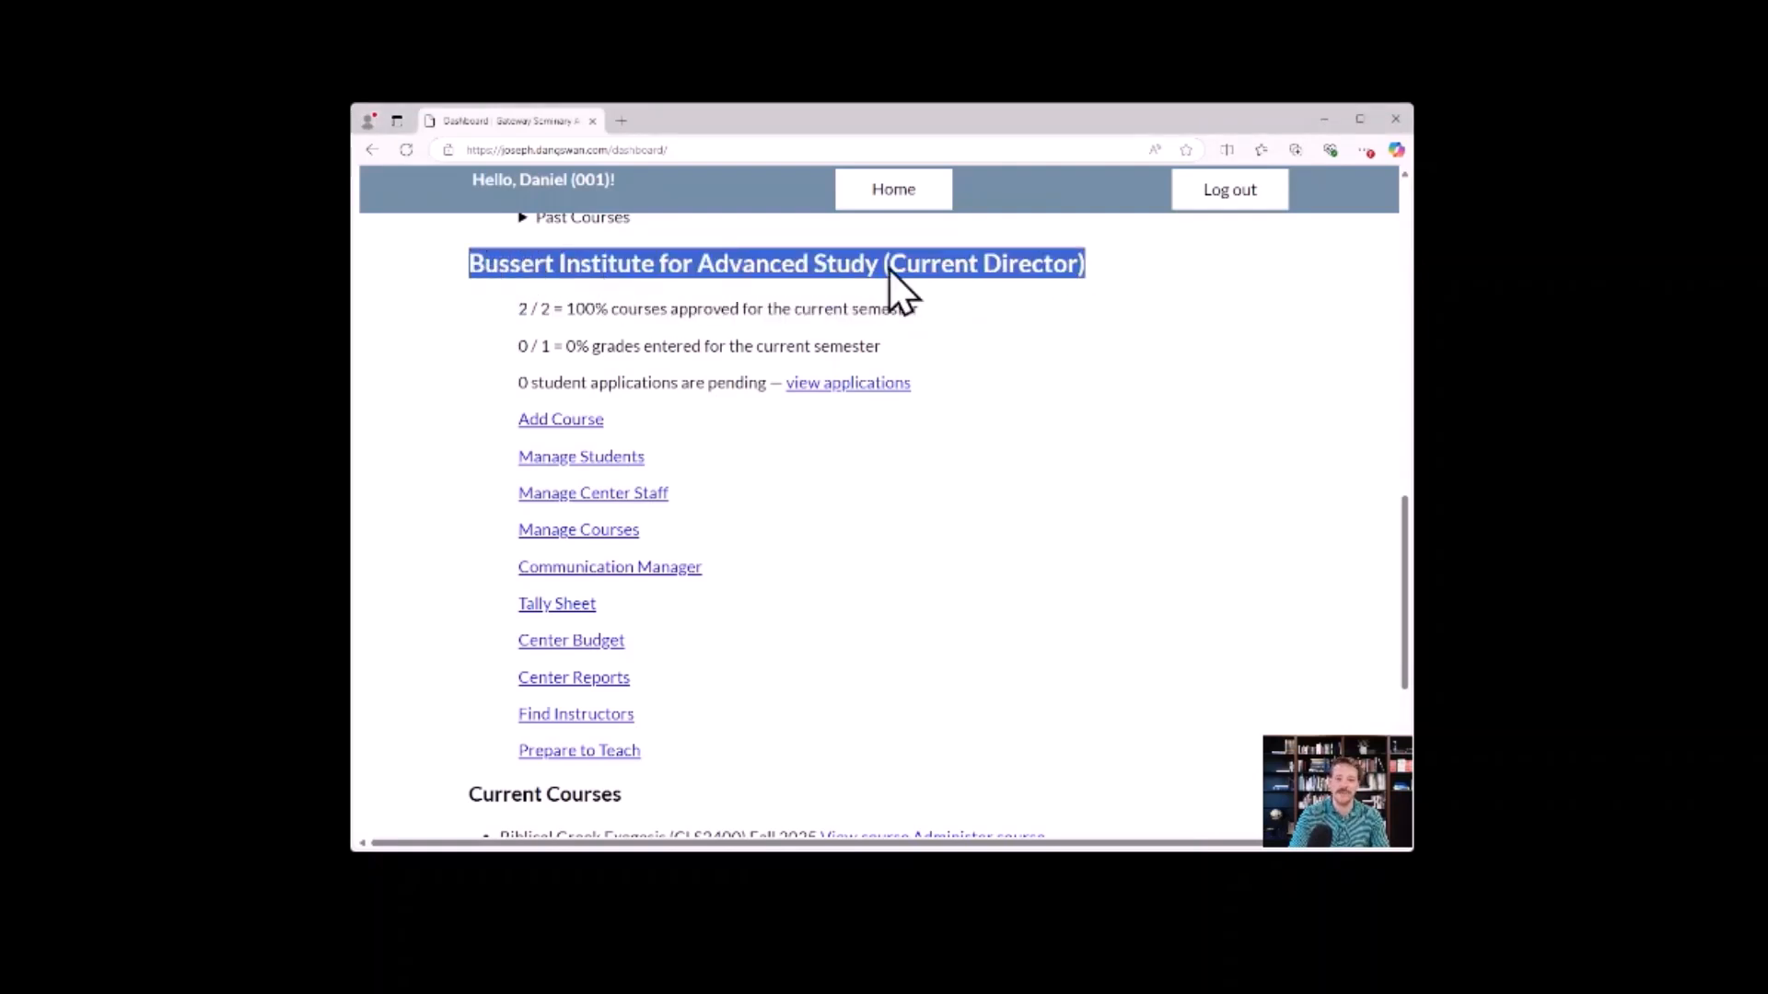
click(1107, 269)
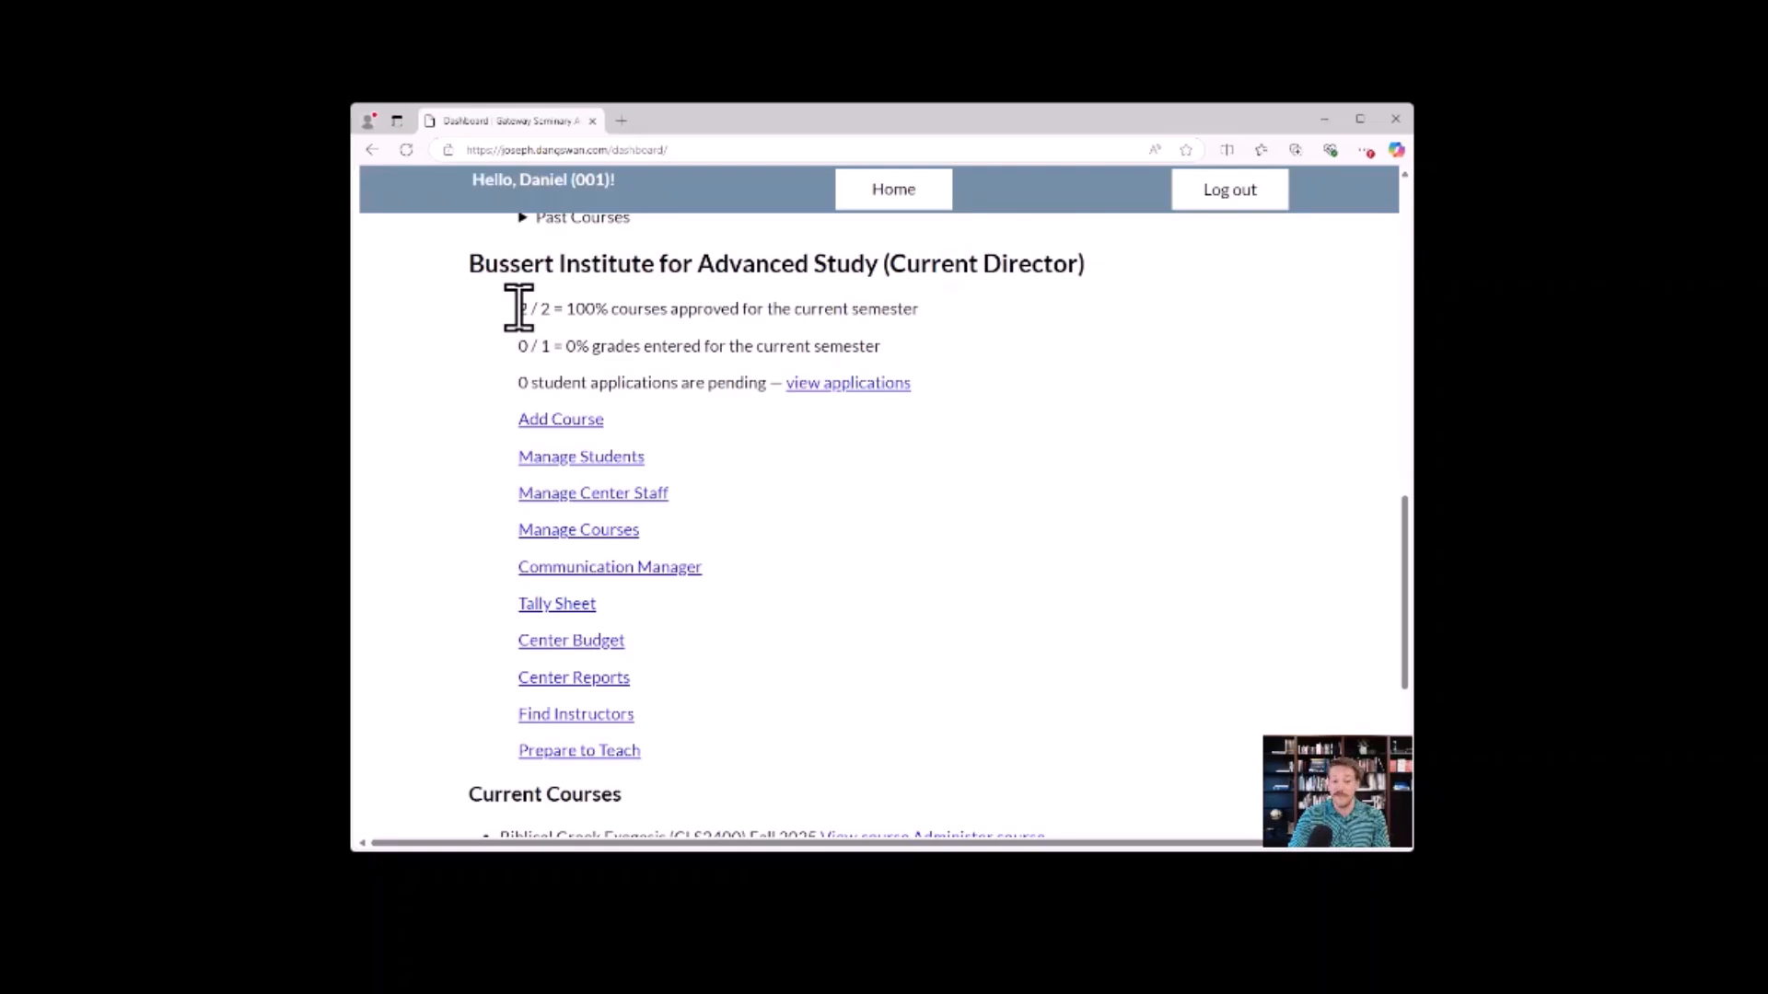
drag(518, 309, 550, 306)
click(653, 308)
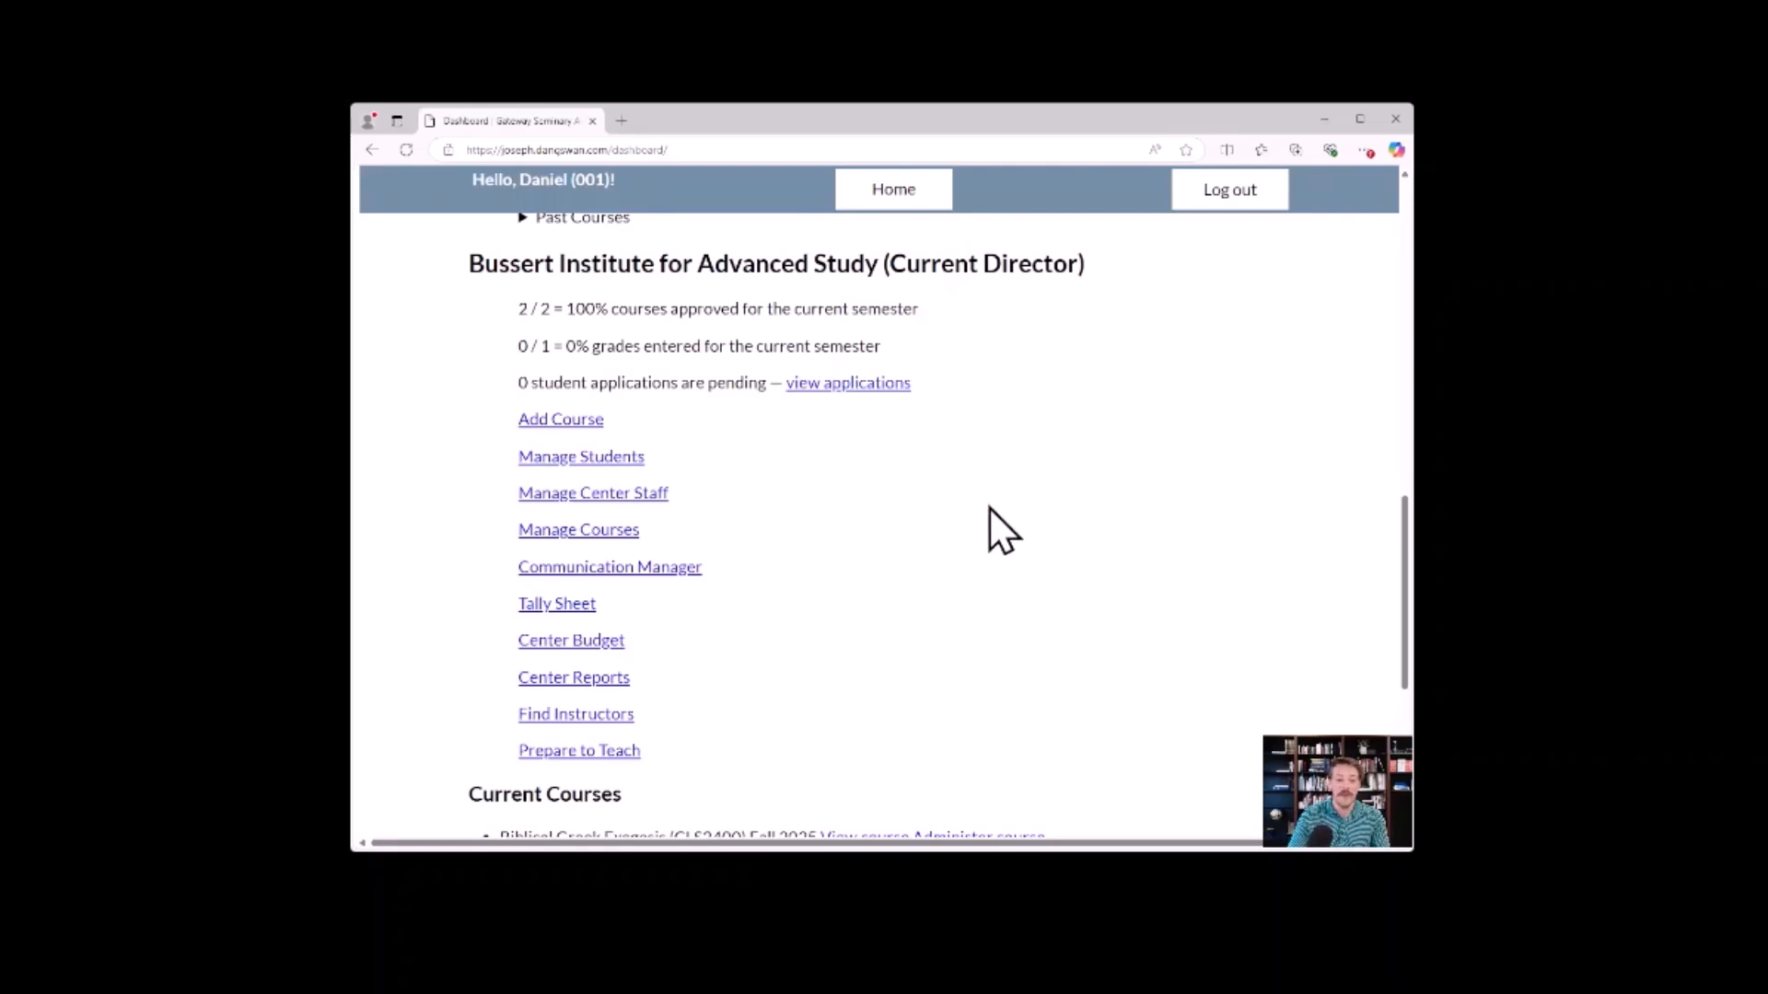
scroll(995, 543, up, 3)
scroll(993, 563, up, 5)
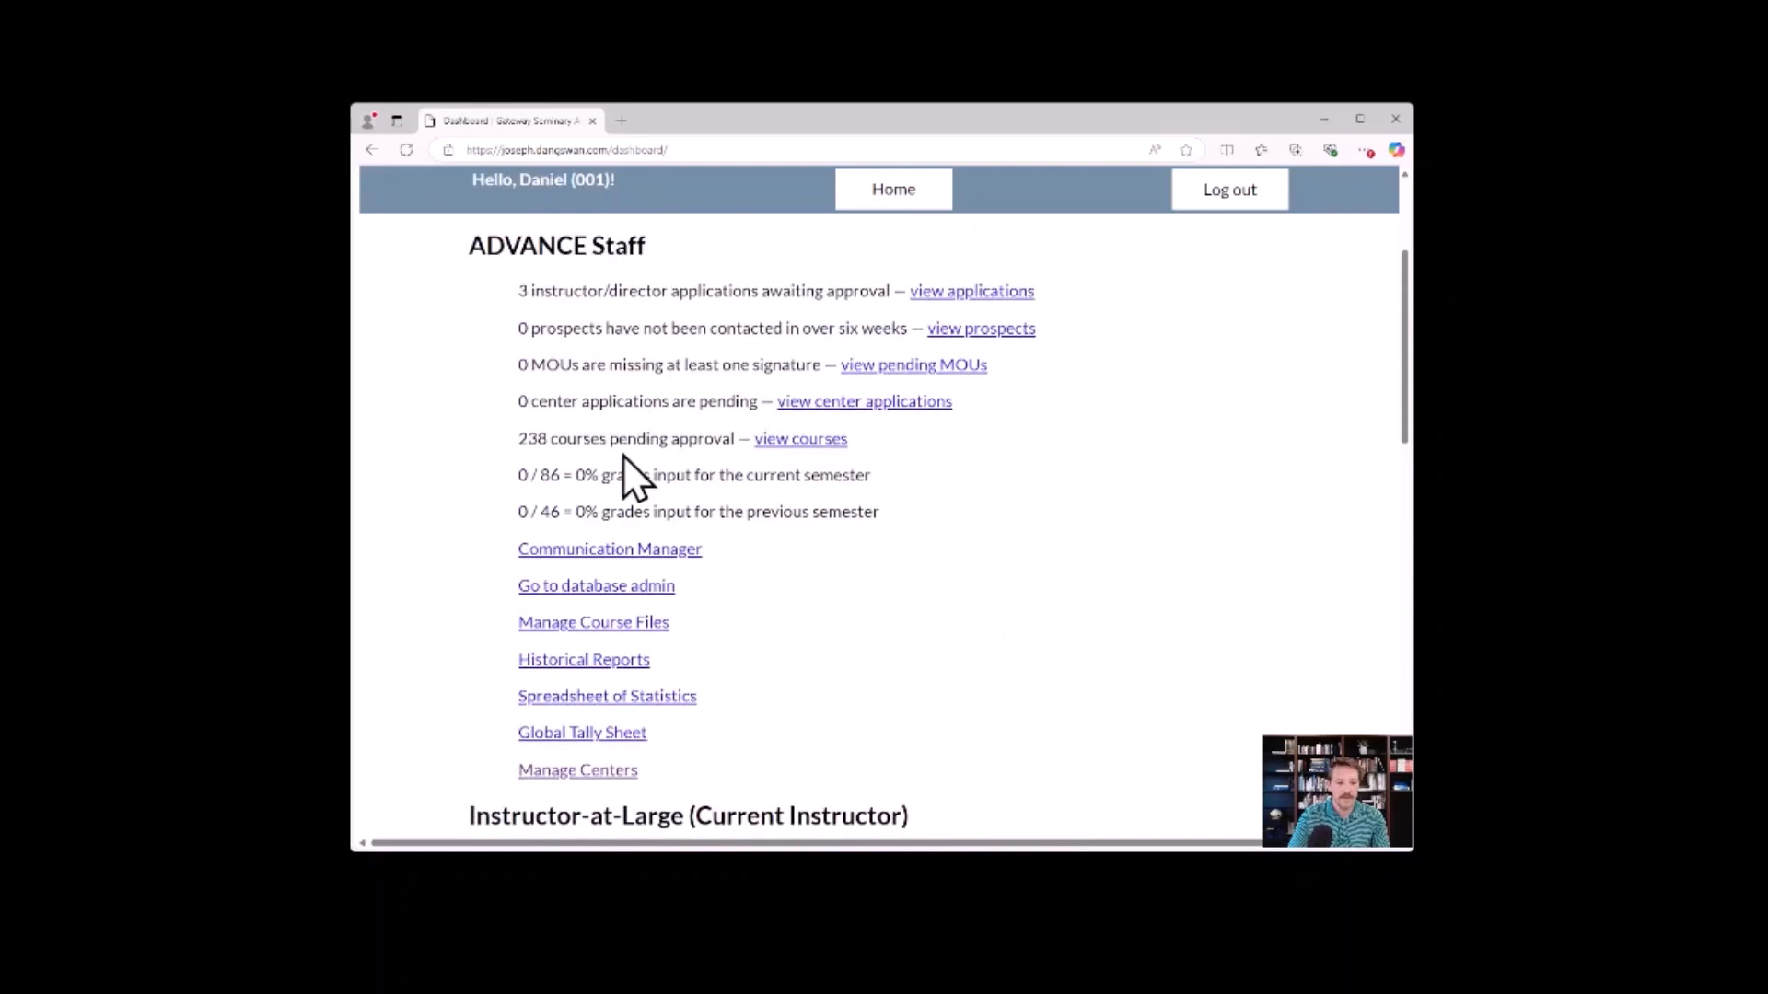
drag(516, 439, 738, 444)
click(541, 439)
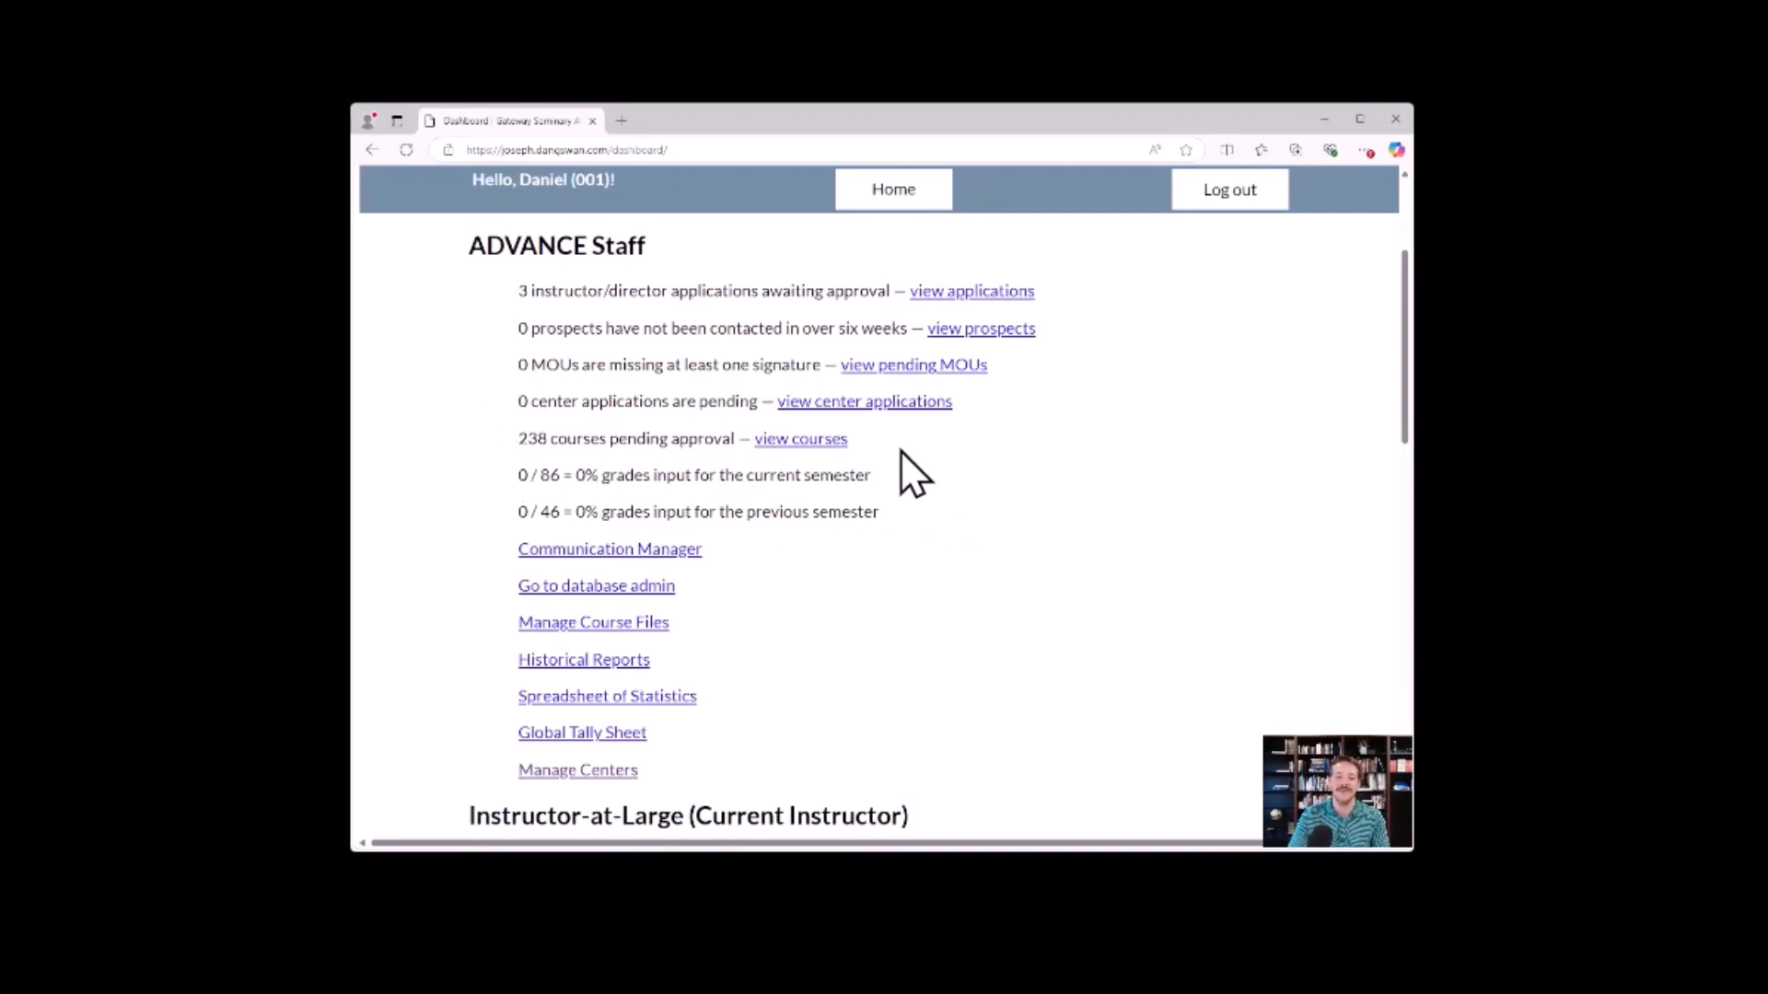
scroll(904, 451, down, 8)
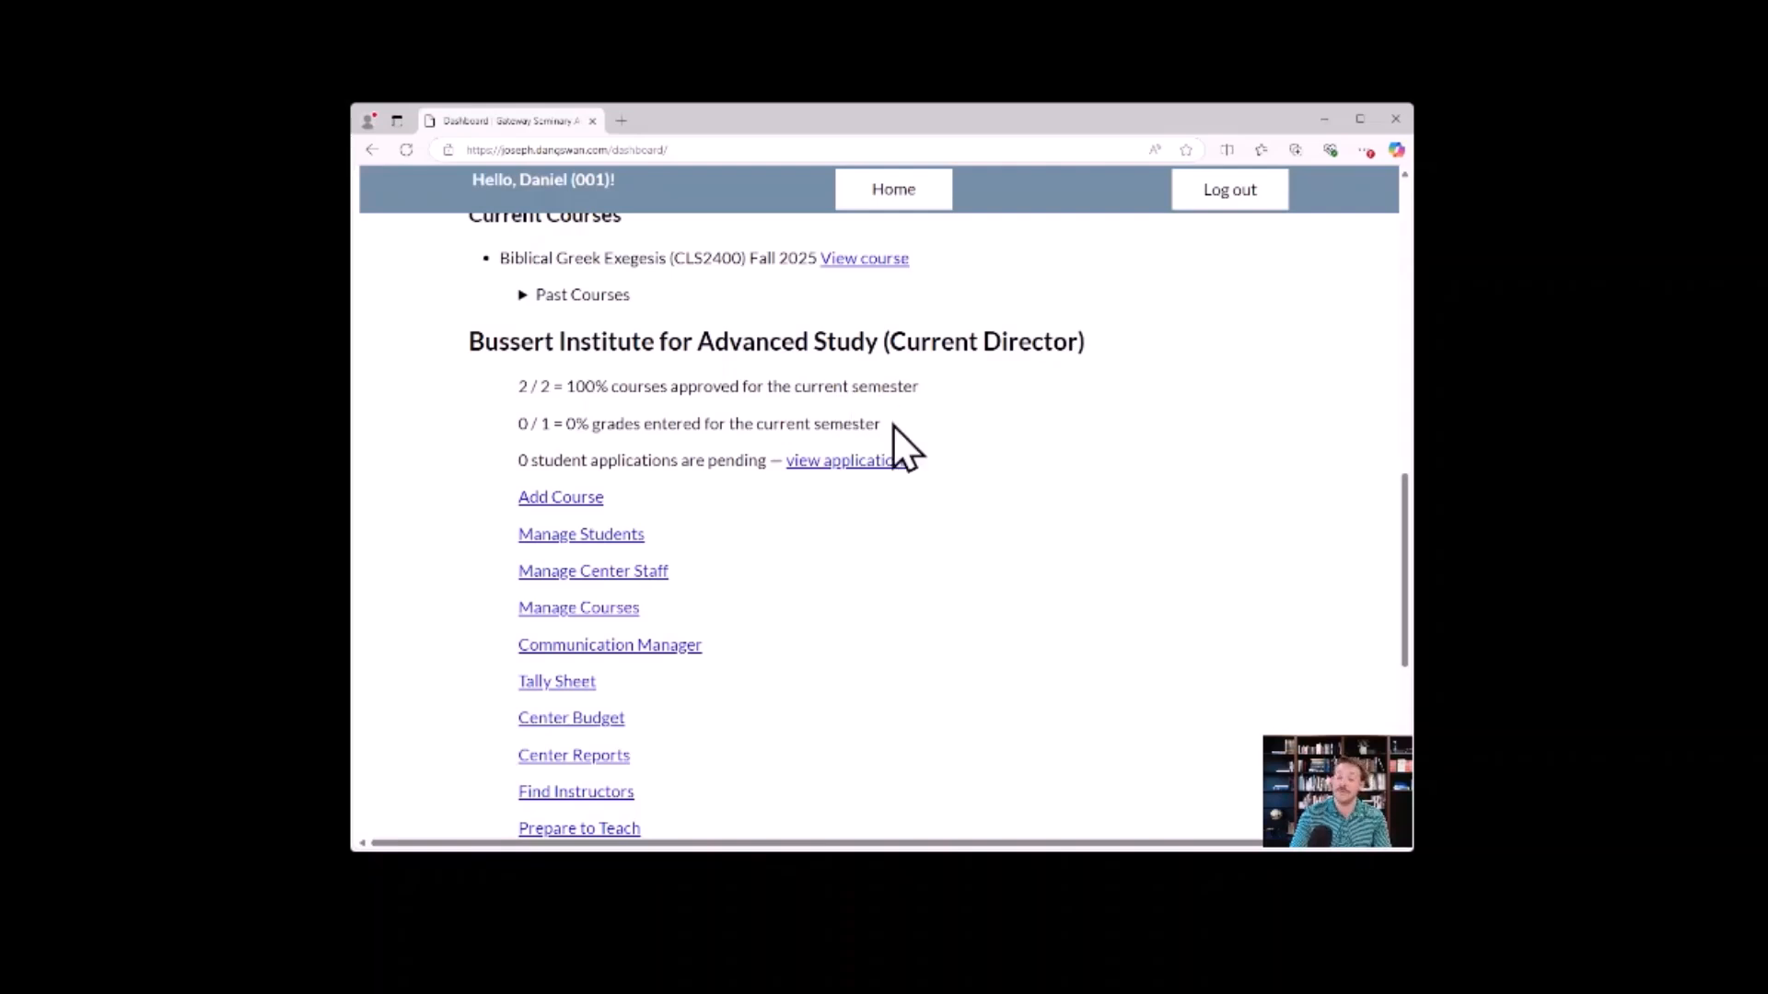
double_click(544, 424)
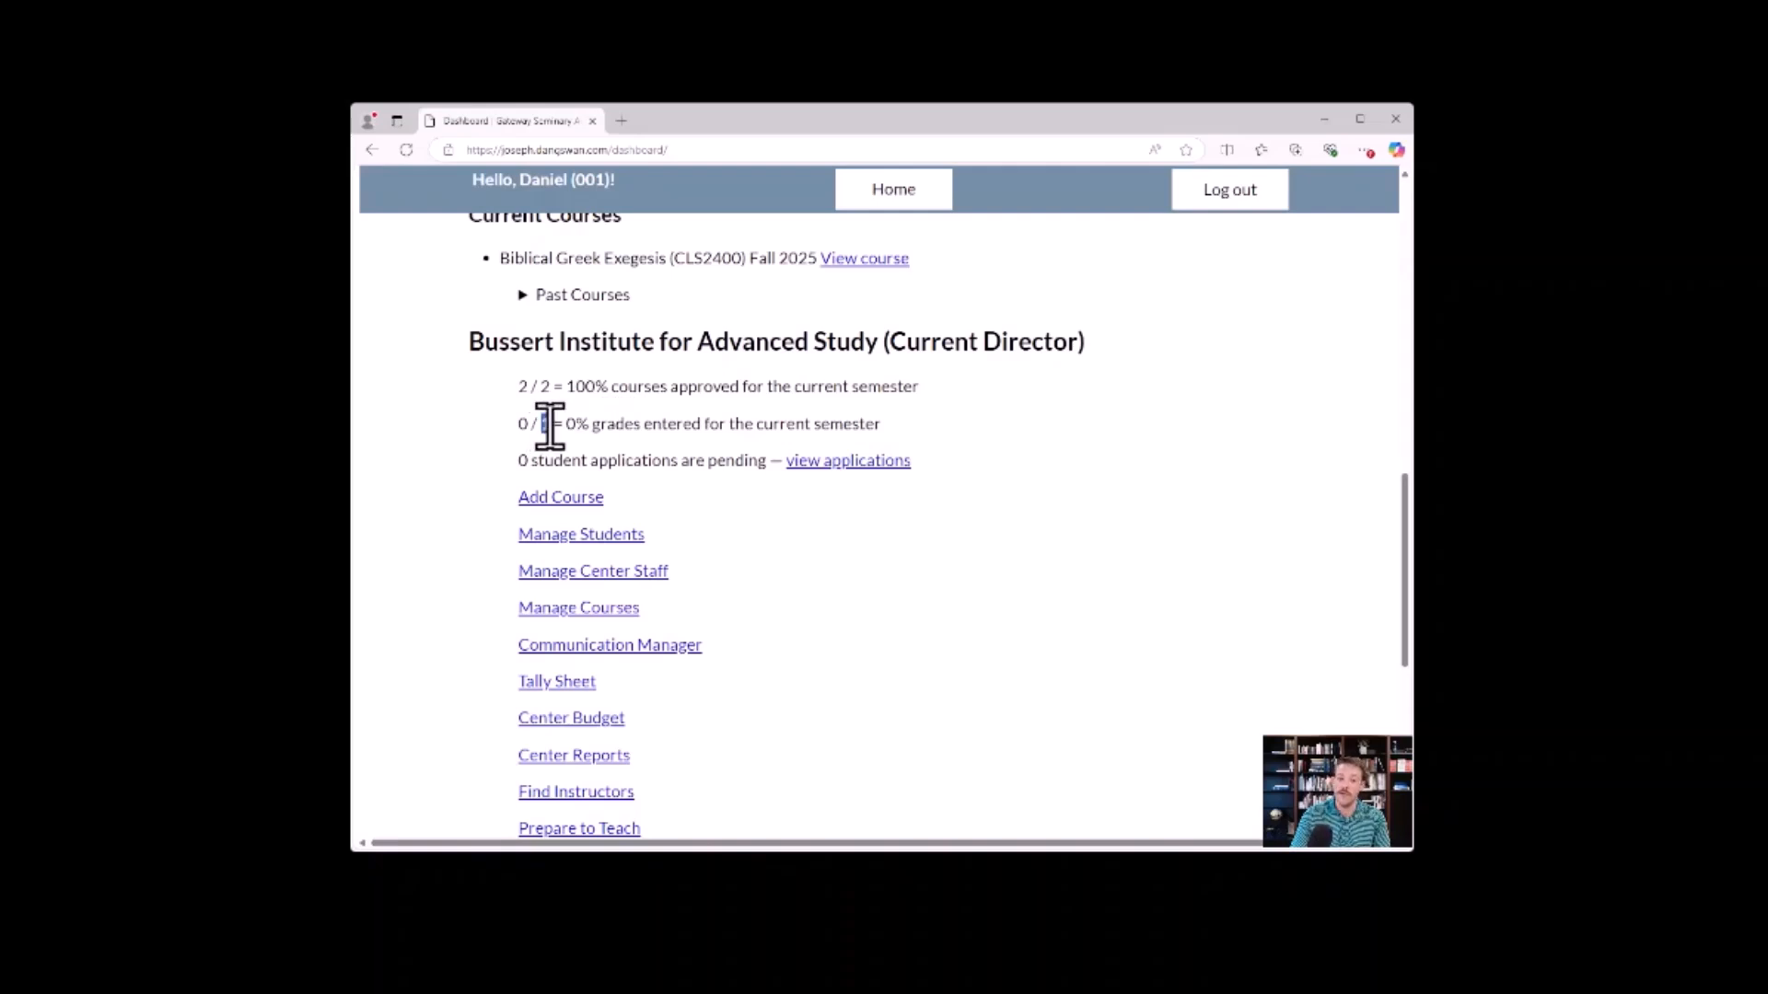
click(897, 426)
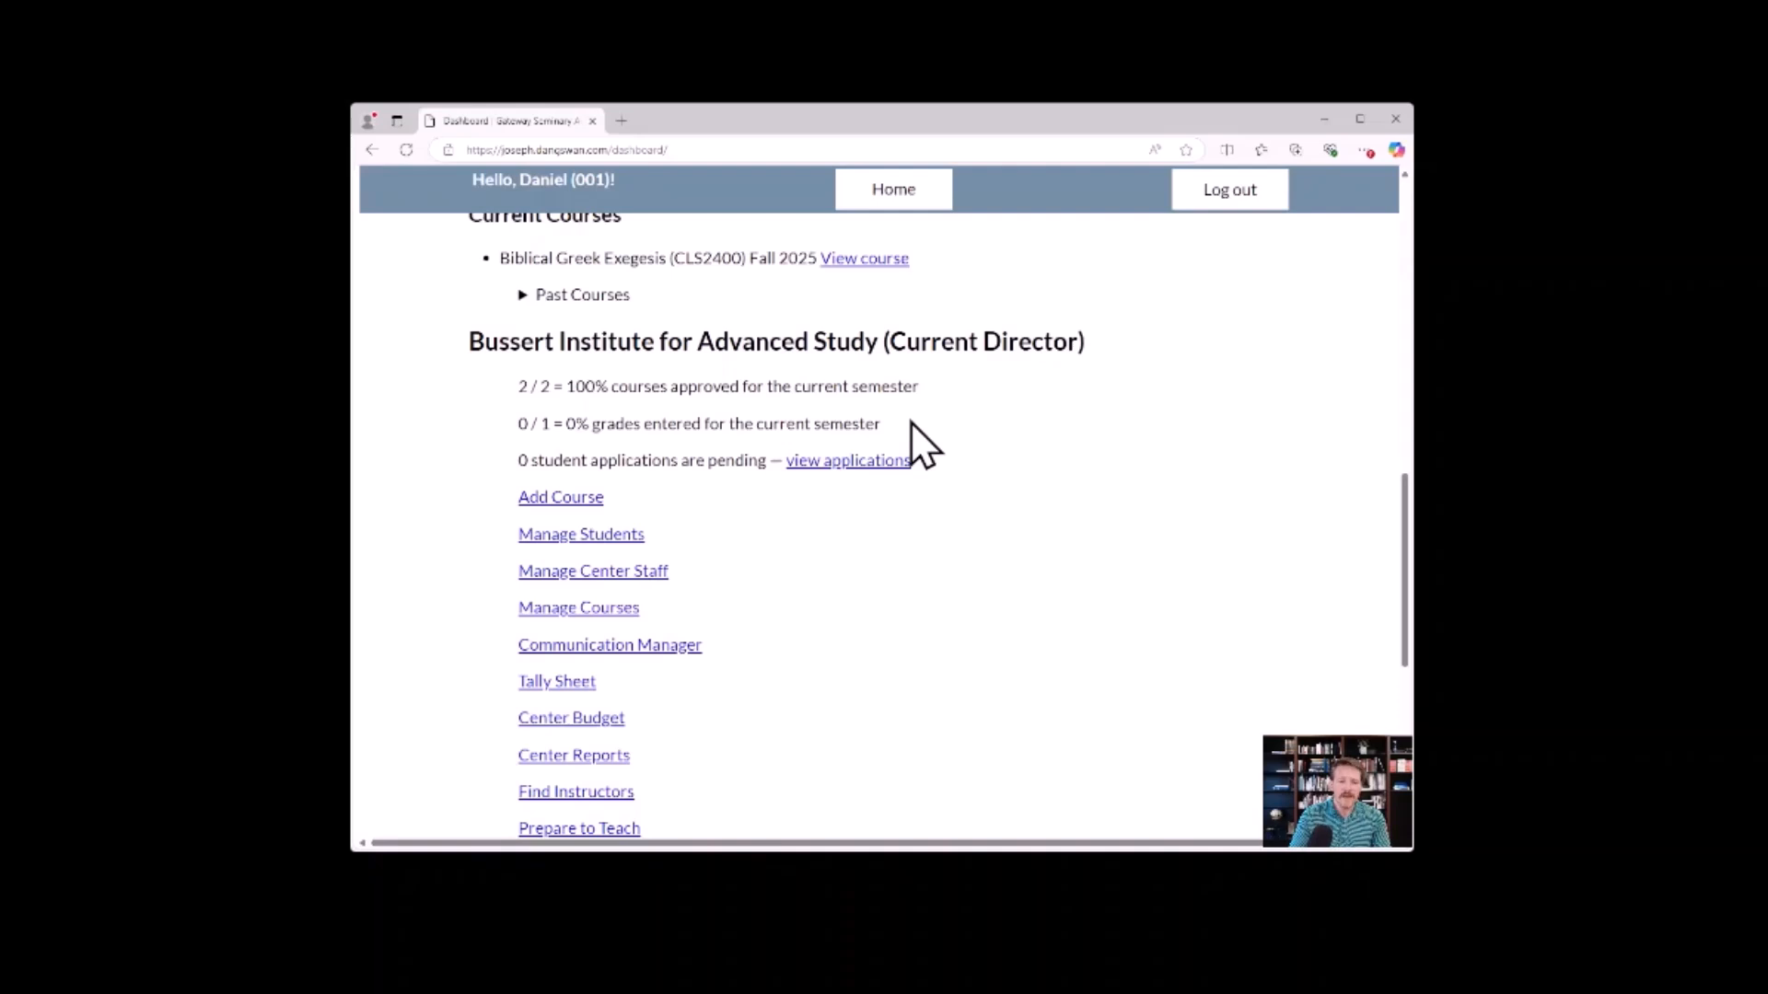
drag(848, 423, 815, 426)
click(908, 423)
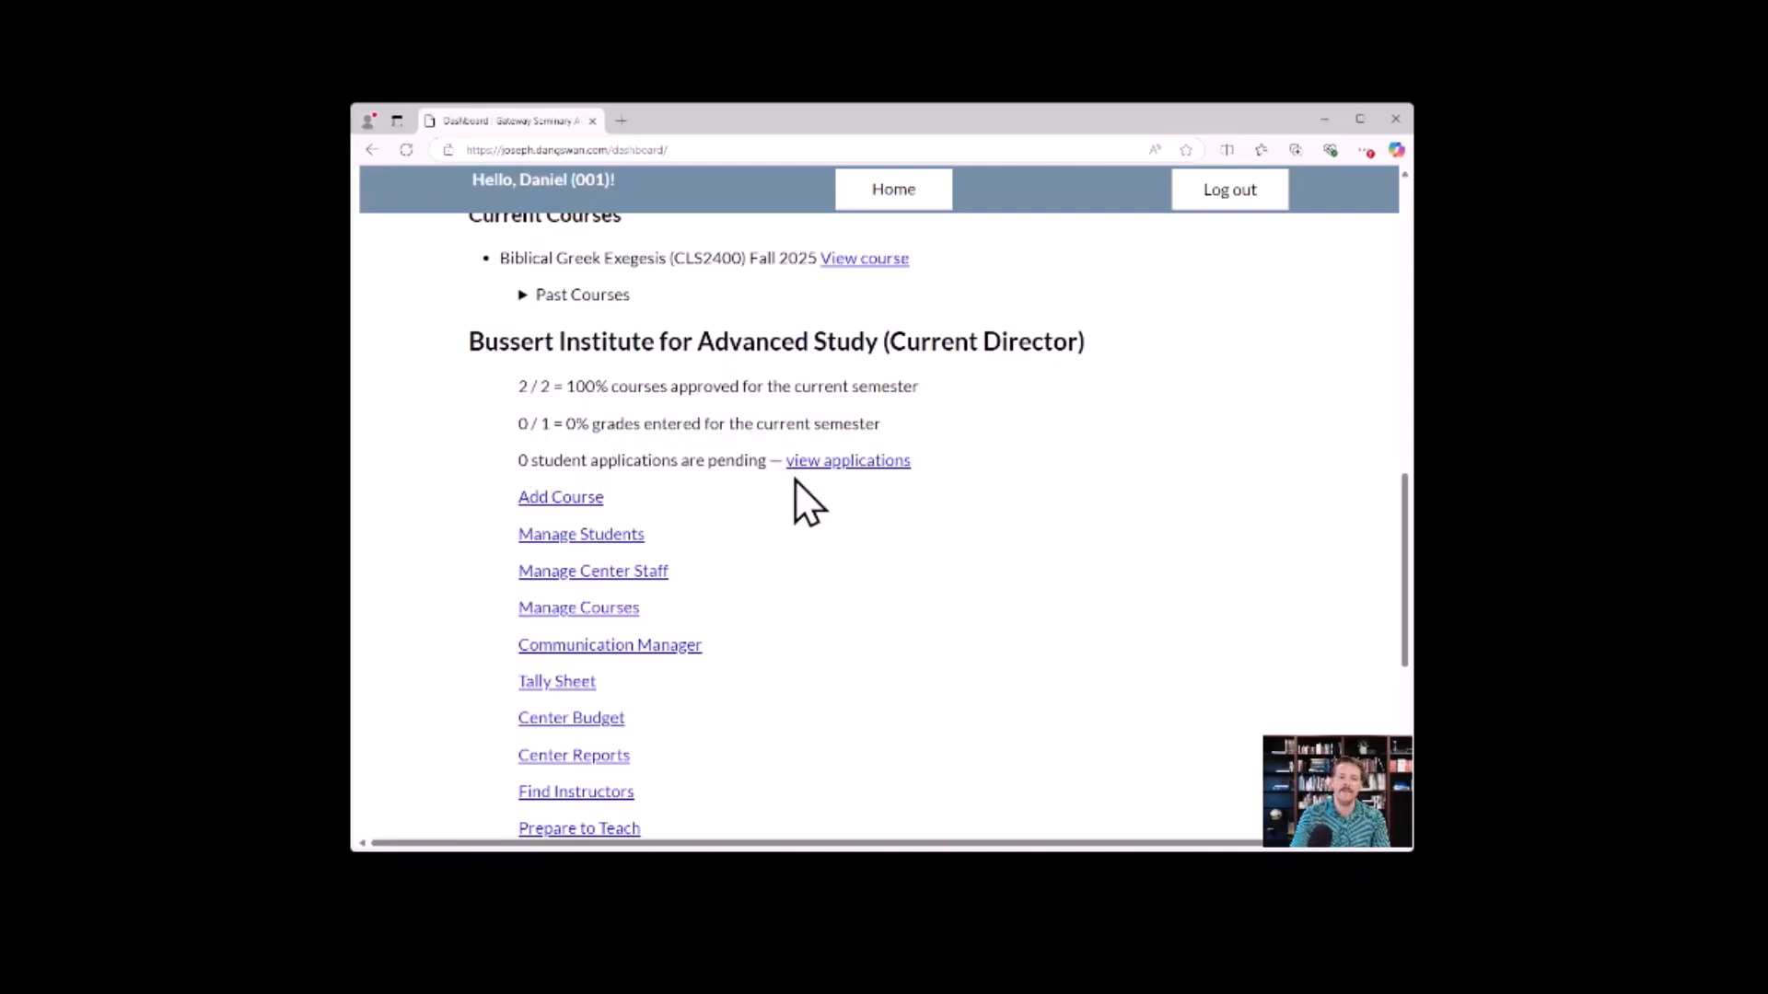
View the Bussert Institute's pending student applications separately, and return to the dashboard.
click(890, 465)
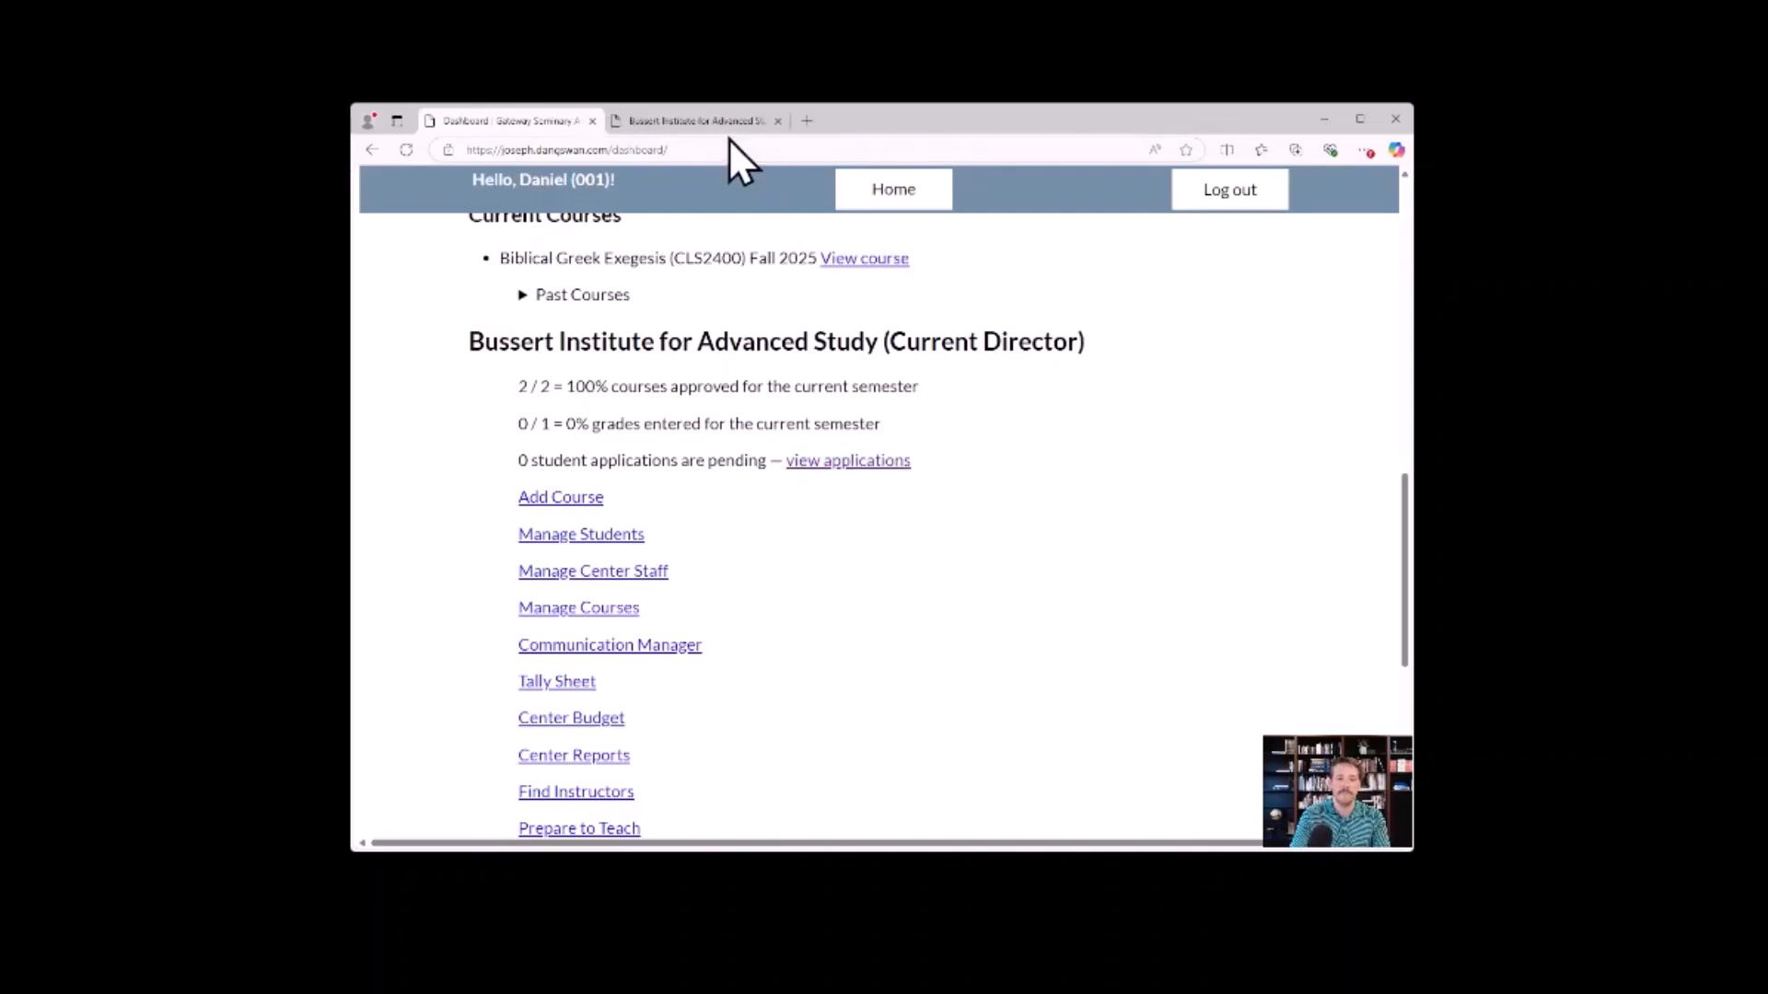
click(716, 121)
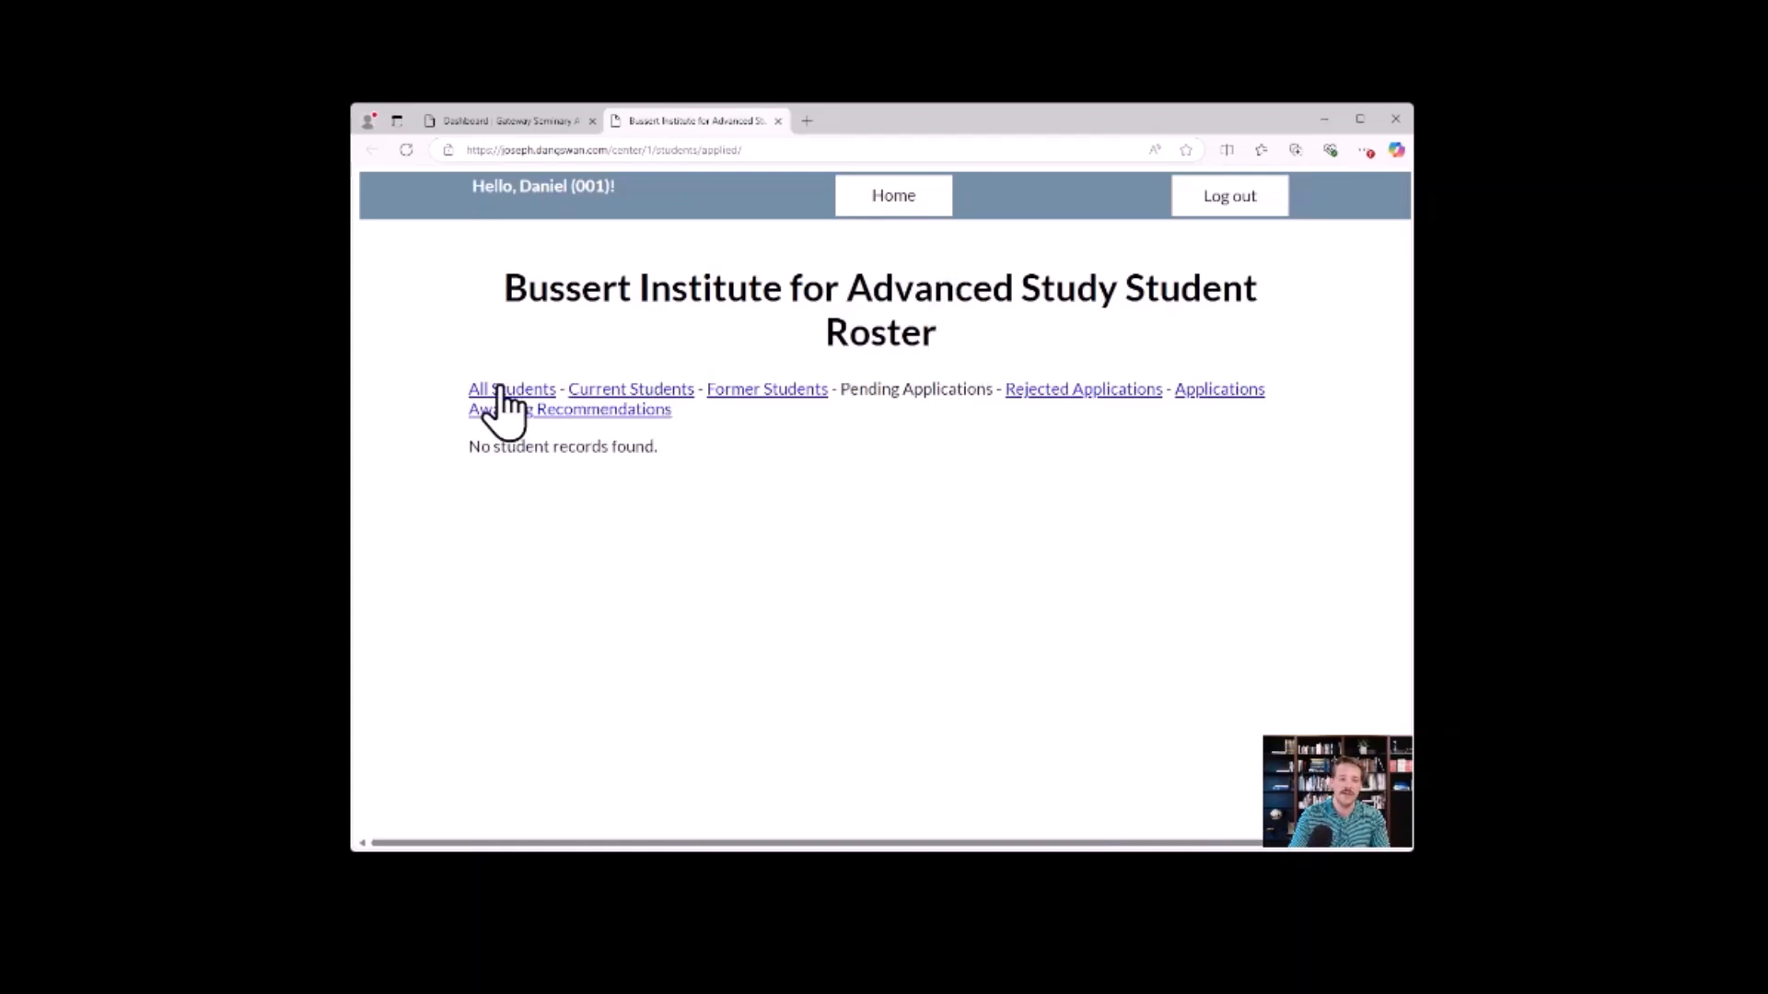
click(777, 121)
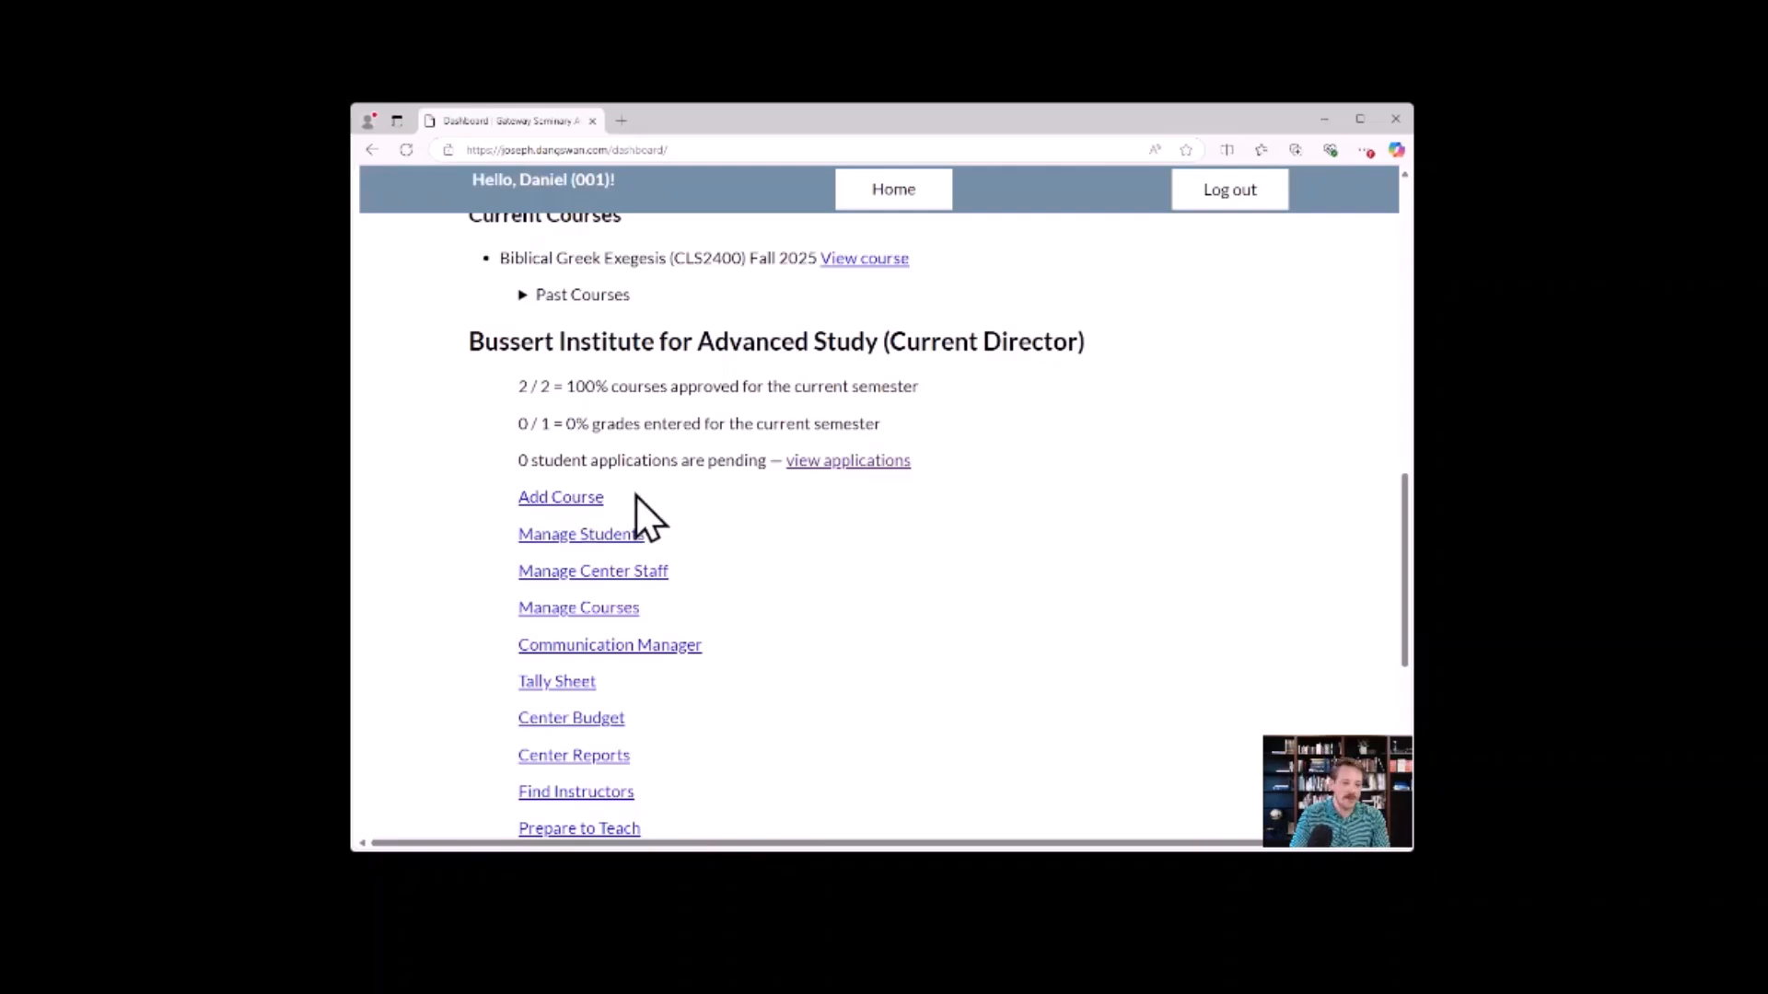
Start adding a Bussert Institute course with the template Exegesis in the Old Testament (CLS2100) and set its year to 2026.
click(571, 498)
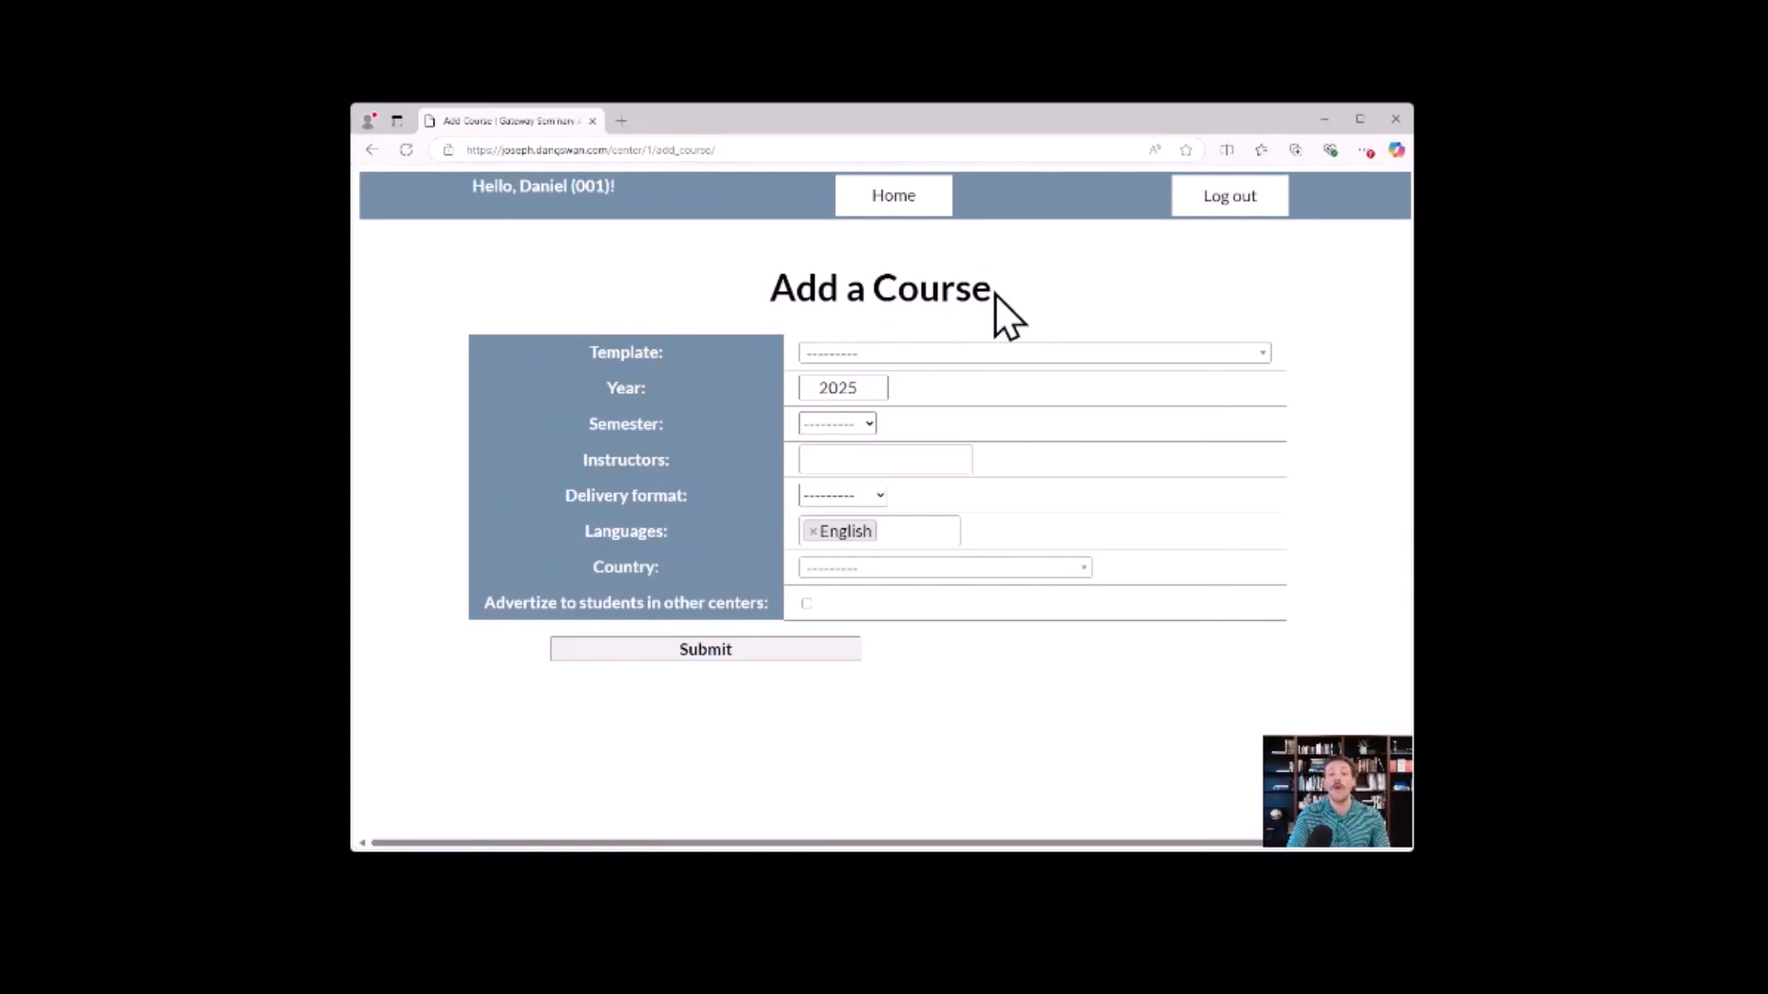
click(1001, 355)
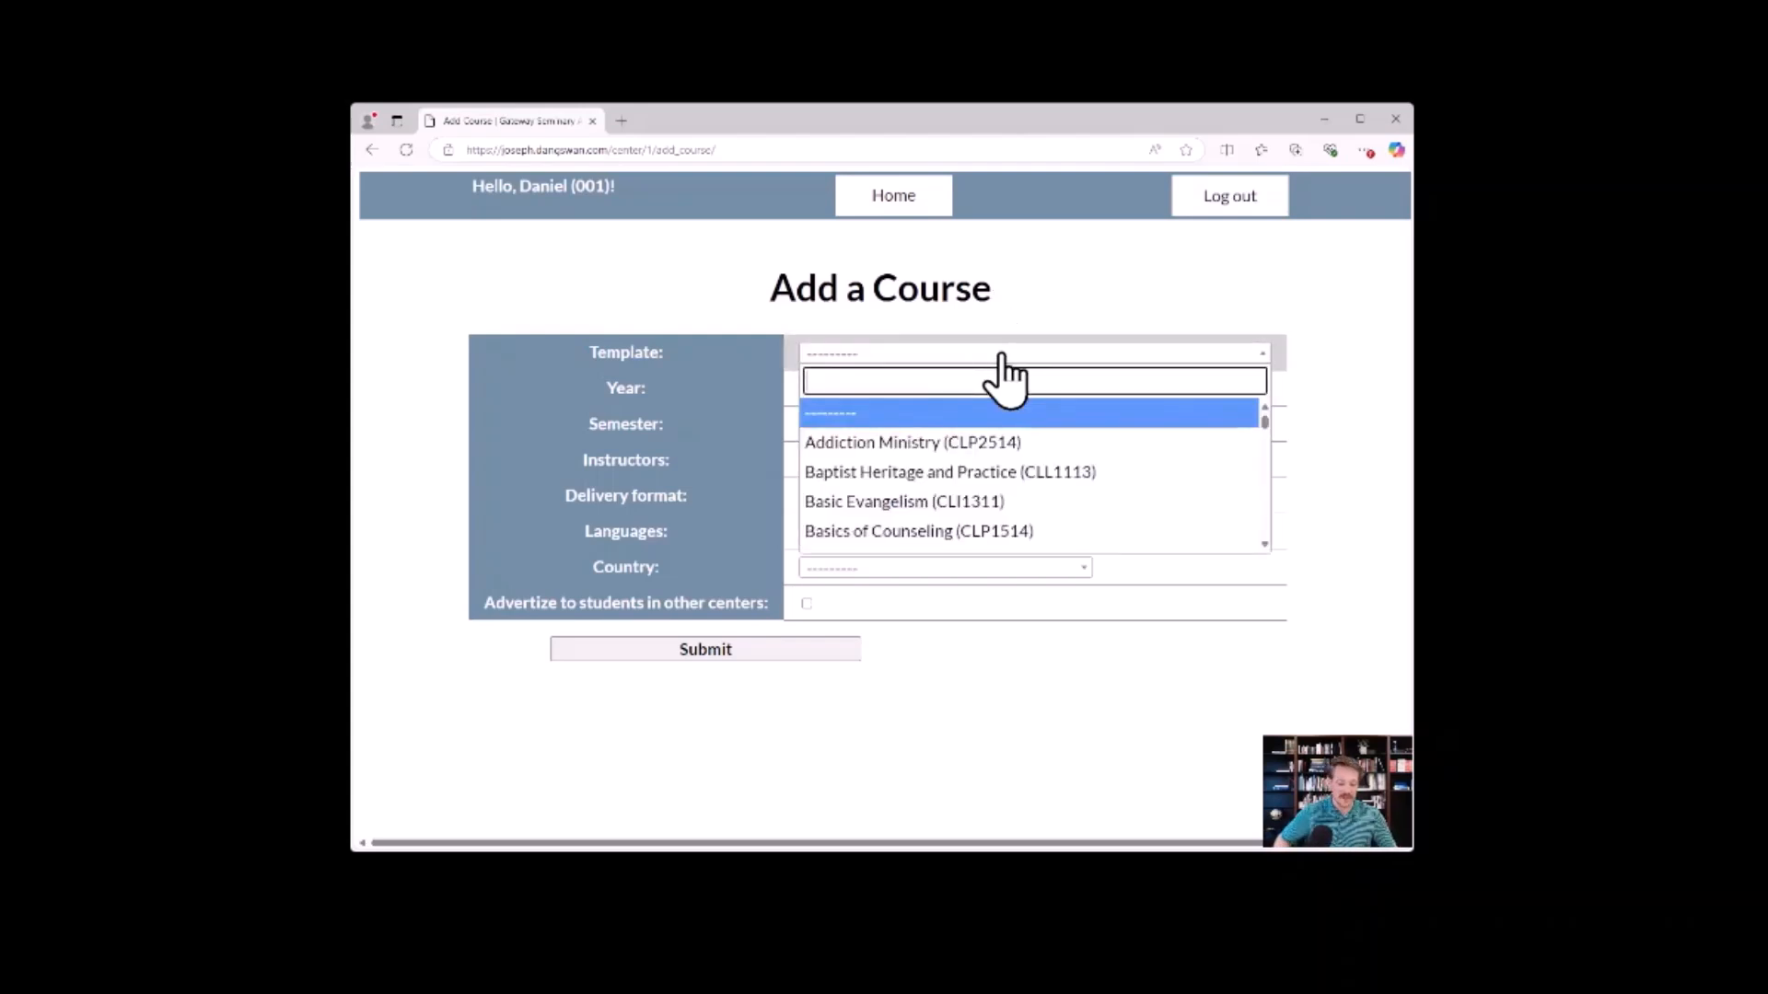
key(Down)
key(Down)
key(Down)
key(Down)
key(Down)
key(Down)
key(Down)
key(Down)
key(Down)
key(Down)
key(Down)
key(Down)
key(Down)
key(Down)
key(Down)
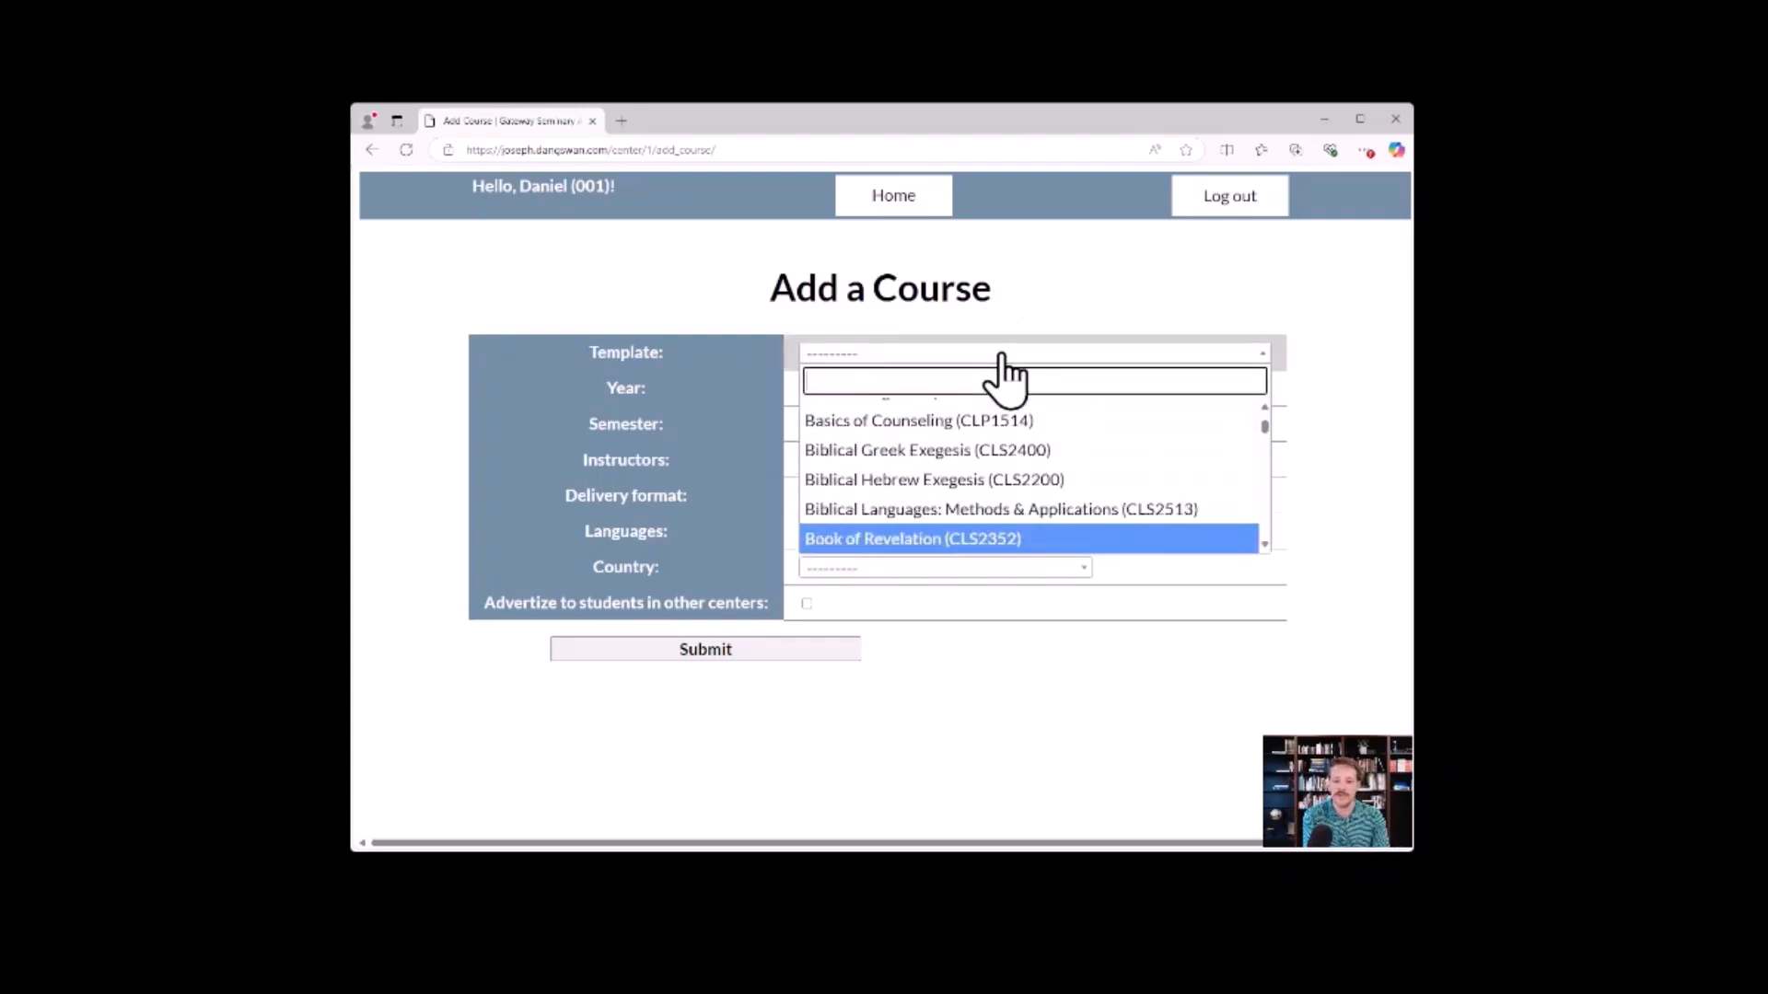
key(Down)
key(Down)
key(Down)
key(Down)
key(Down)
key(Down)
key(Down)
key(Down)
key(Down)
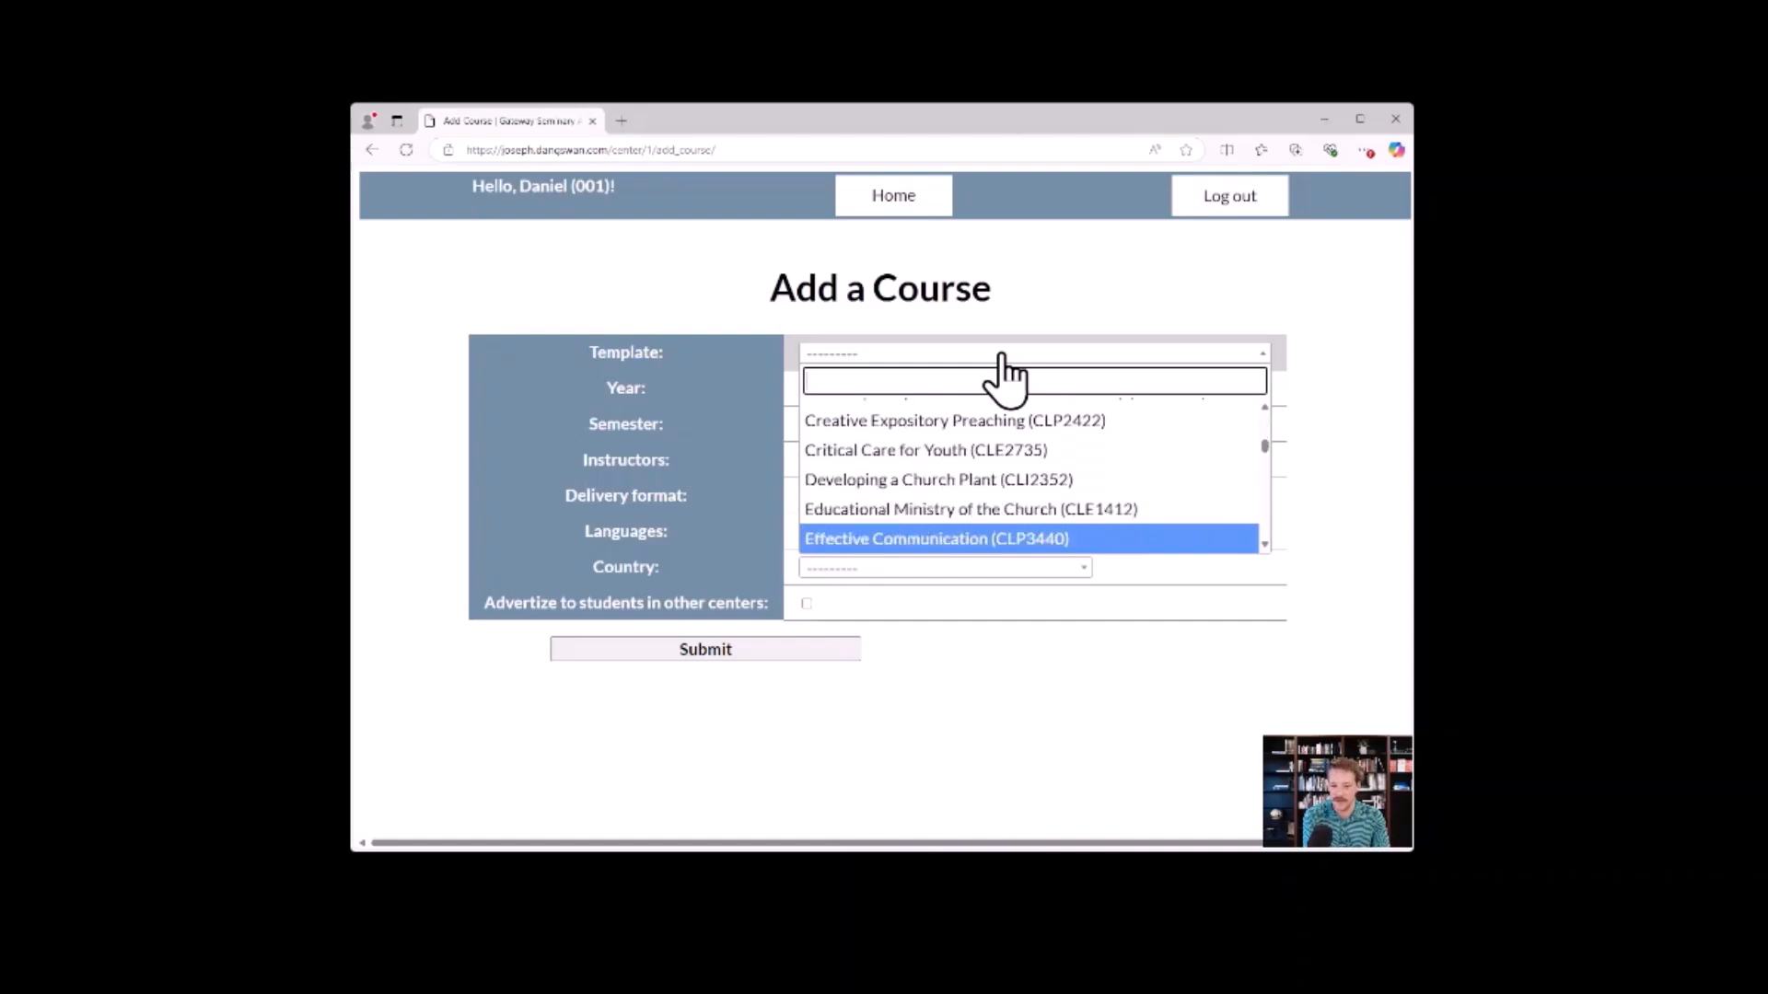
key(Return)
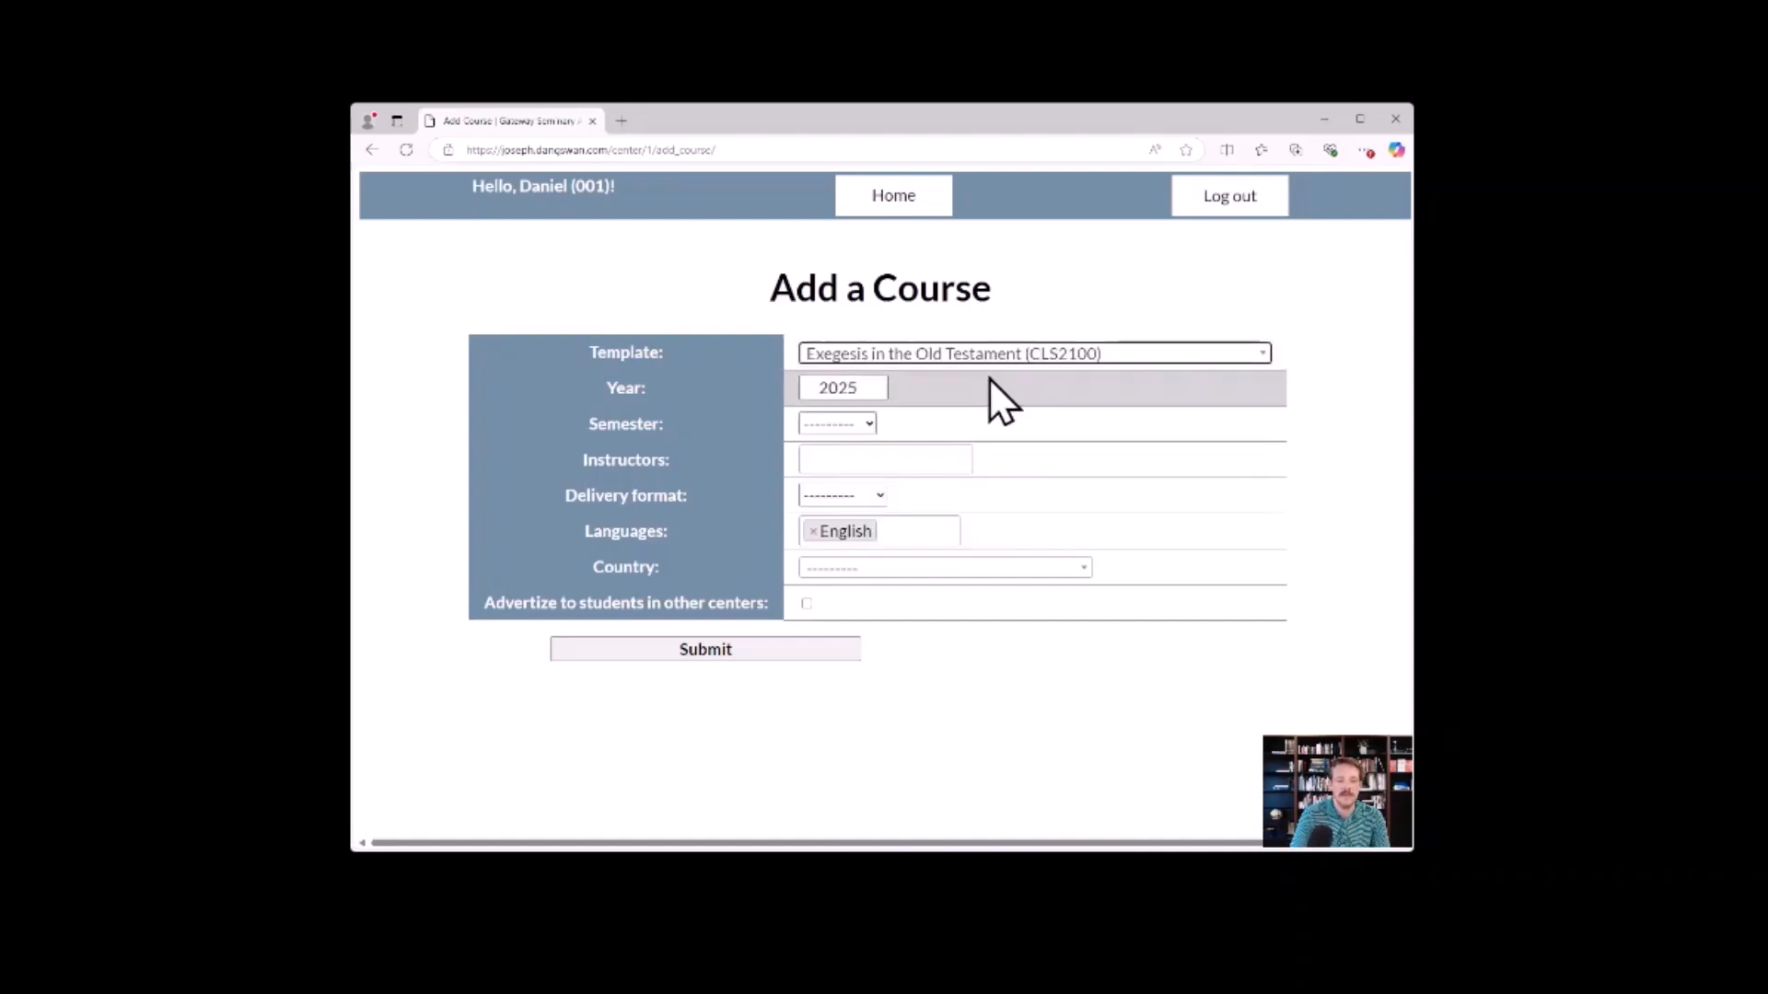
click(882, 394)
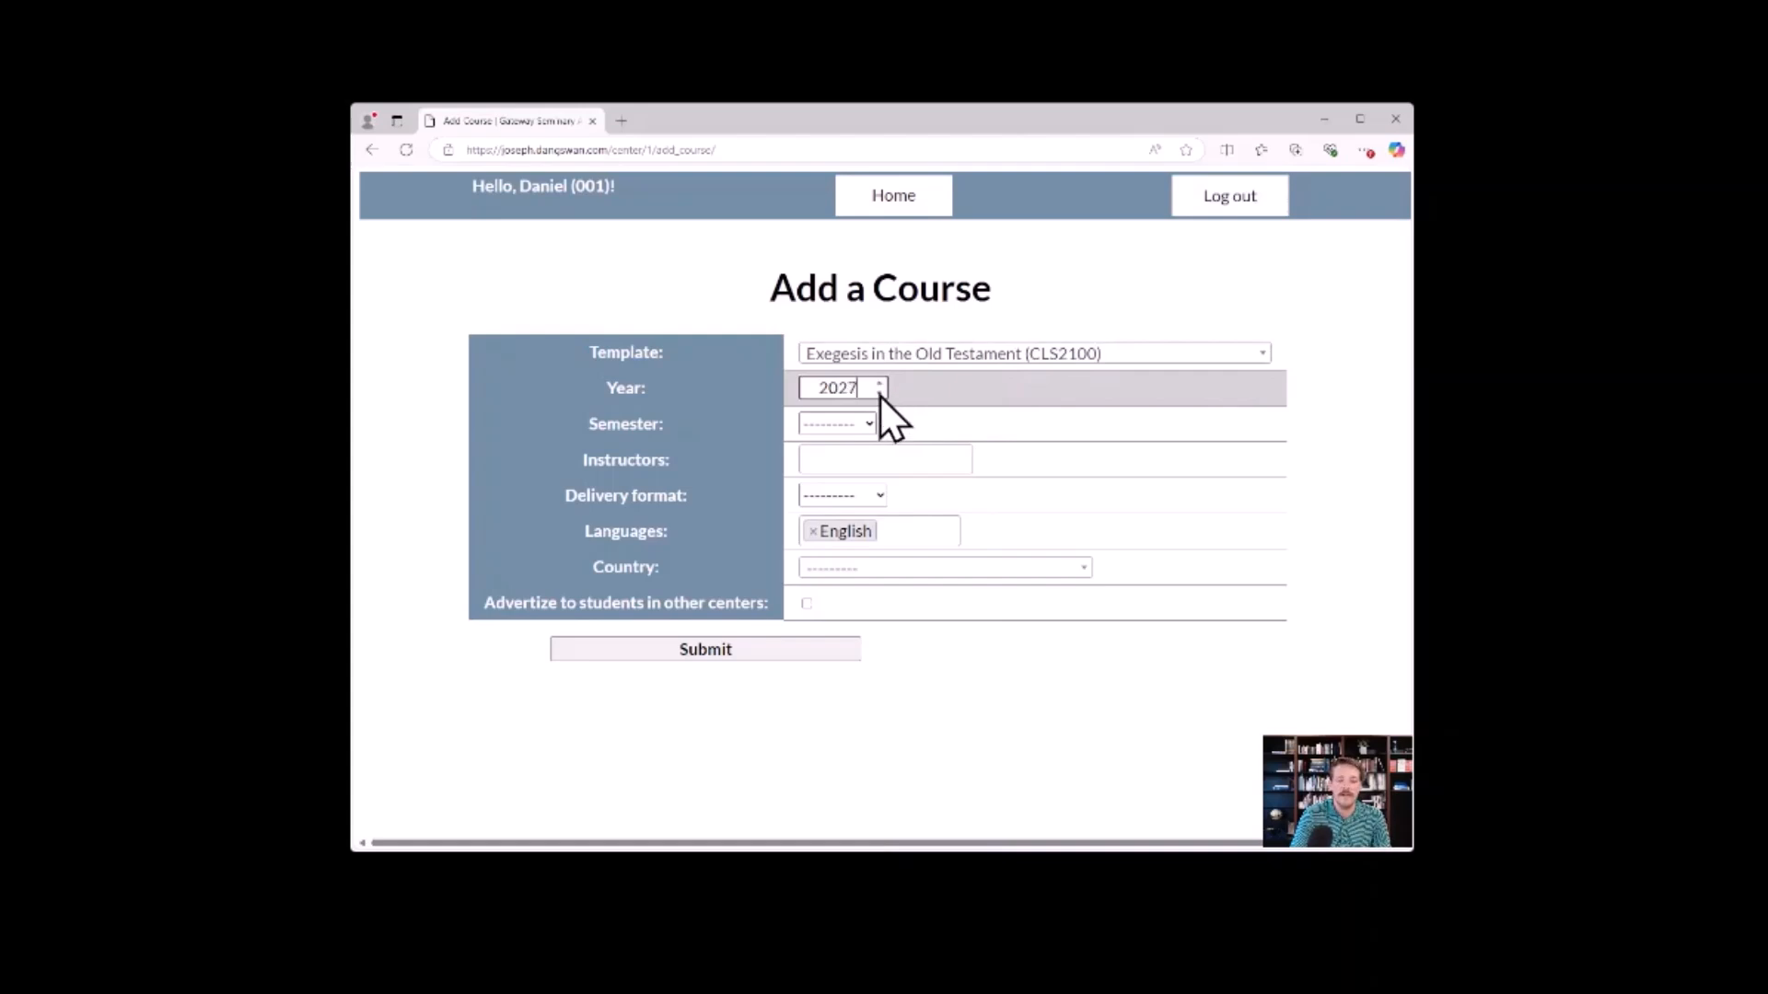
click(880, 395)
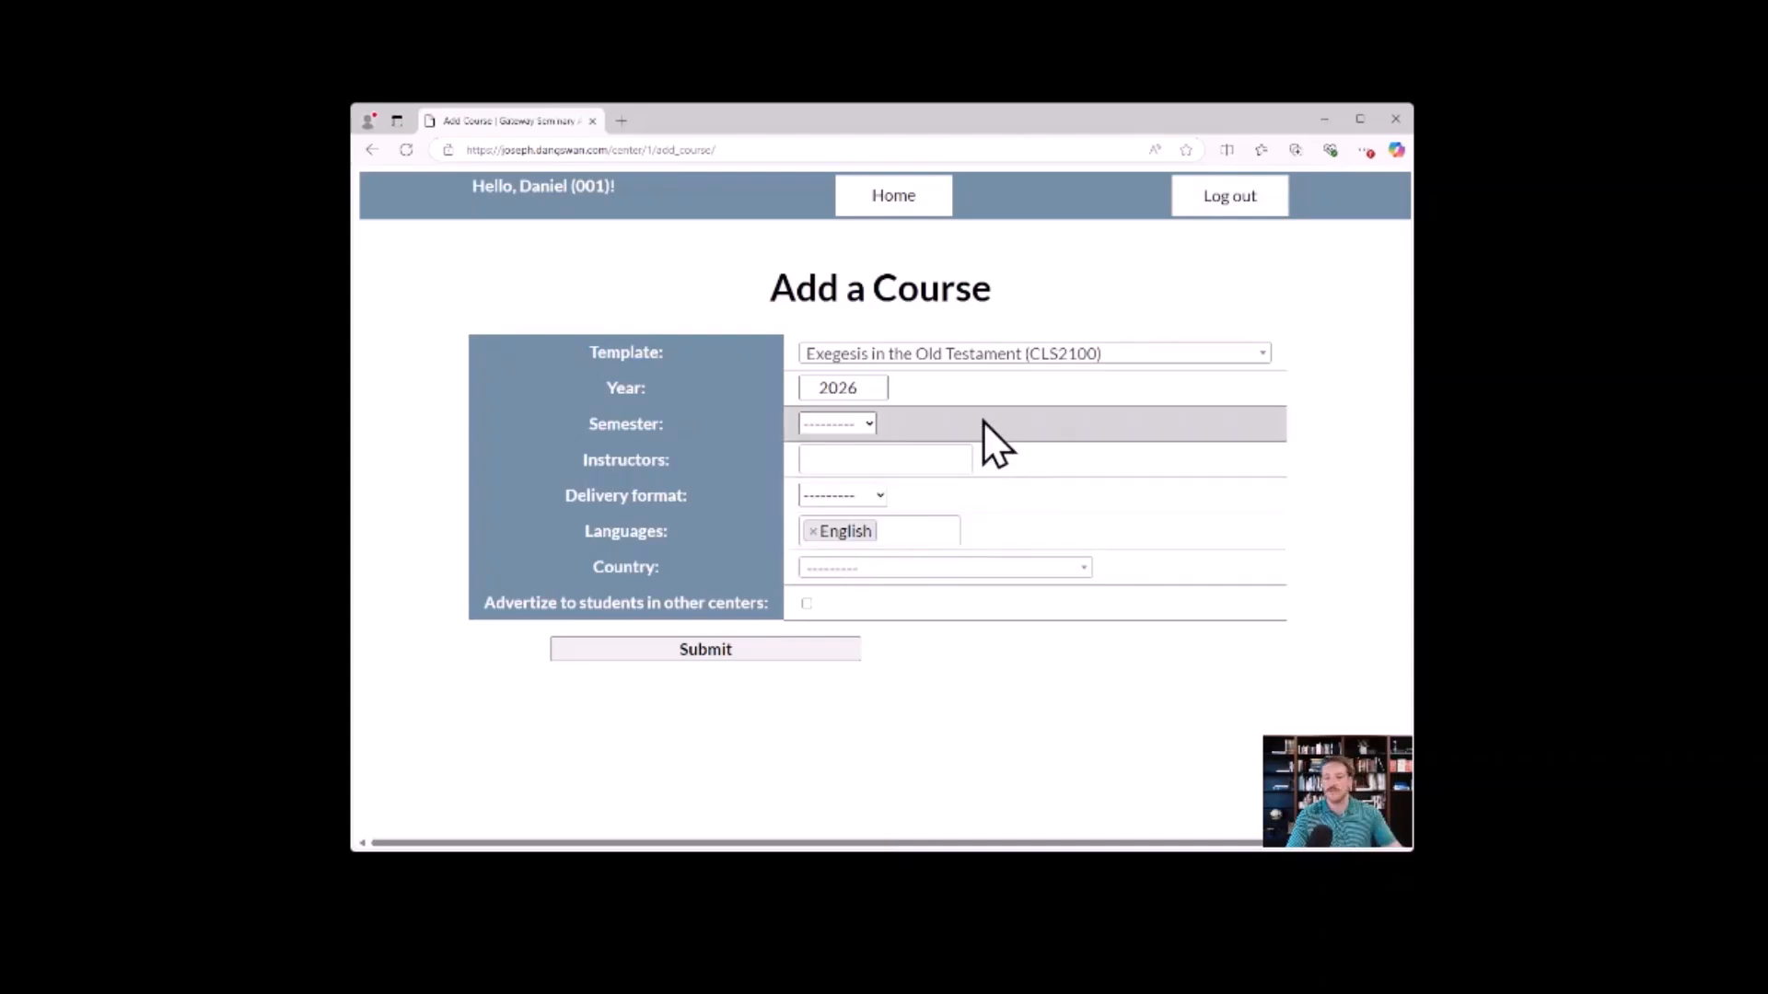
click(882, 457)
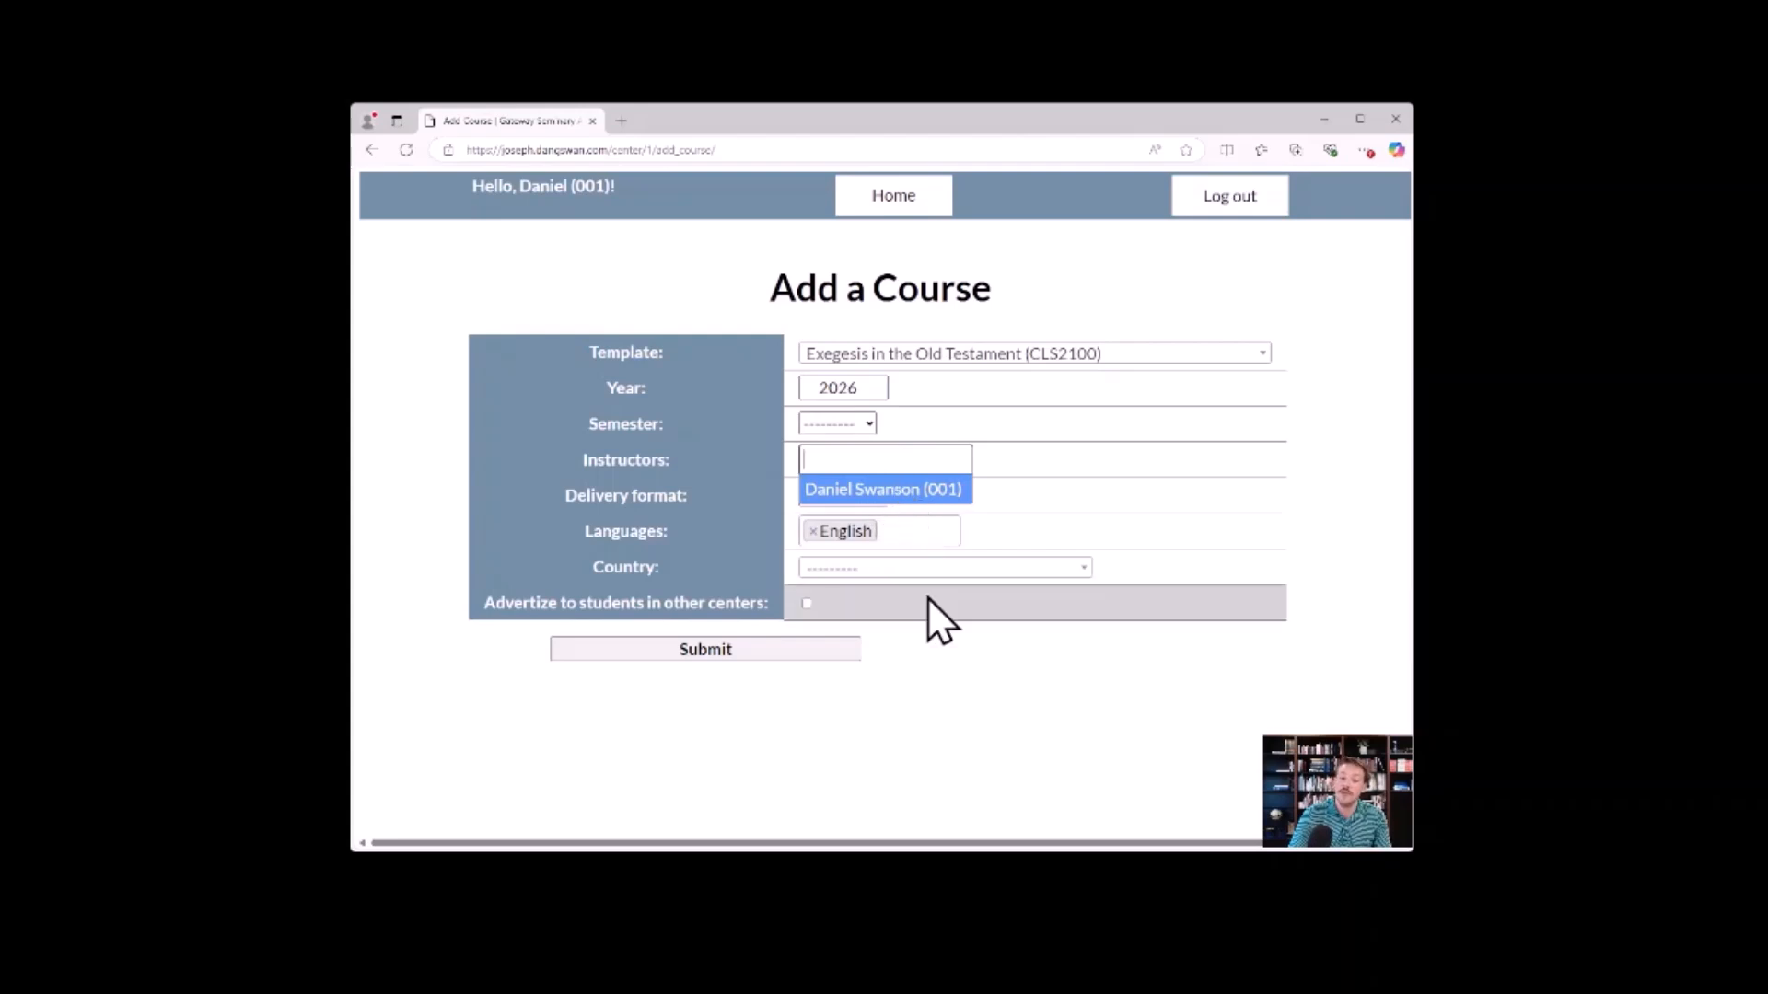
click(896, 493)
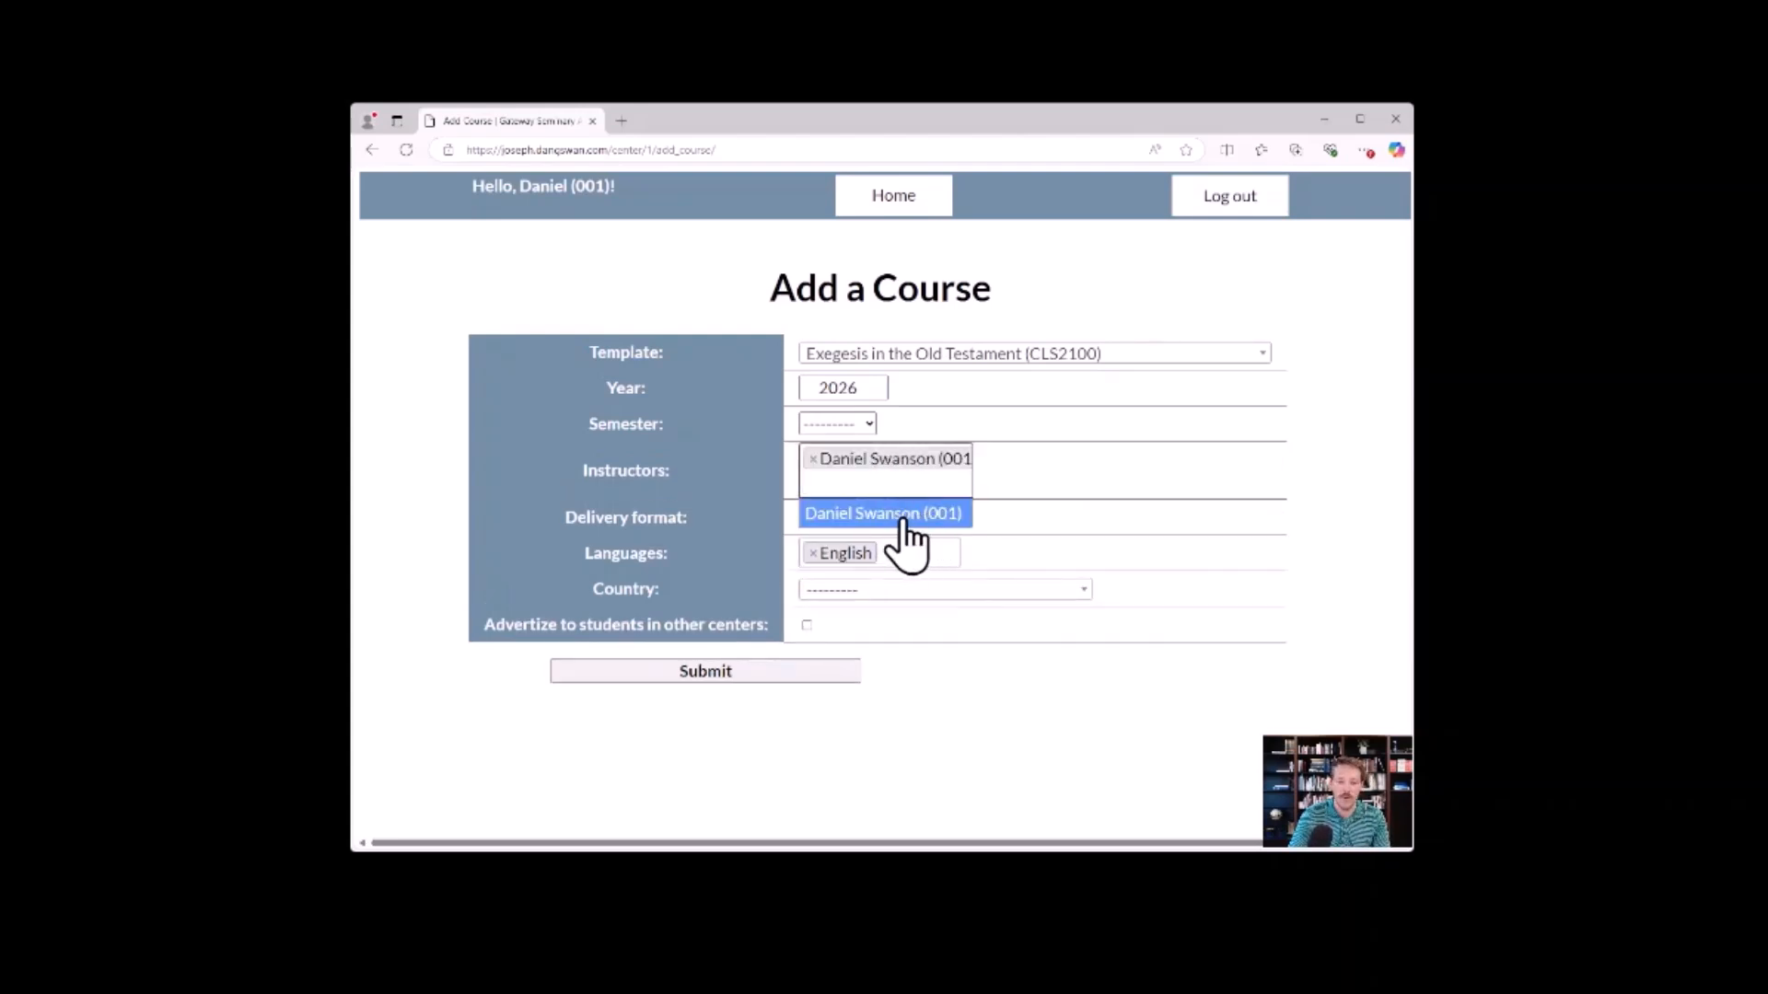
click(898, 516)
click(859, 457)
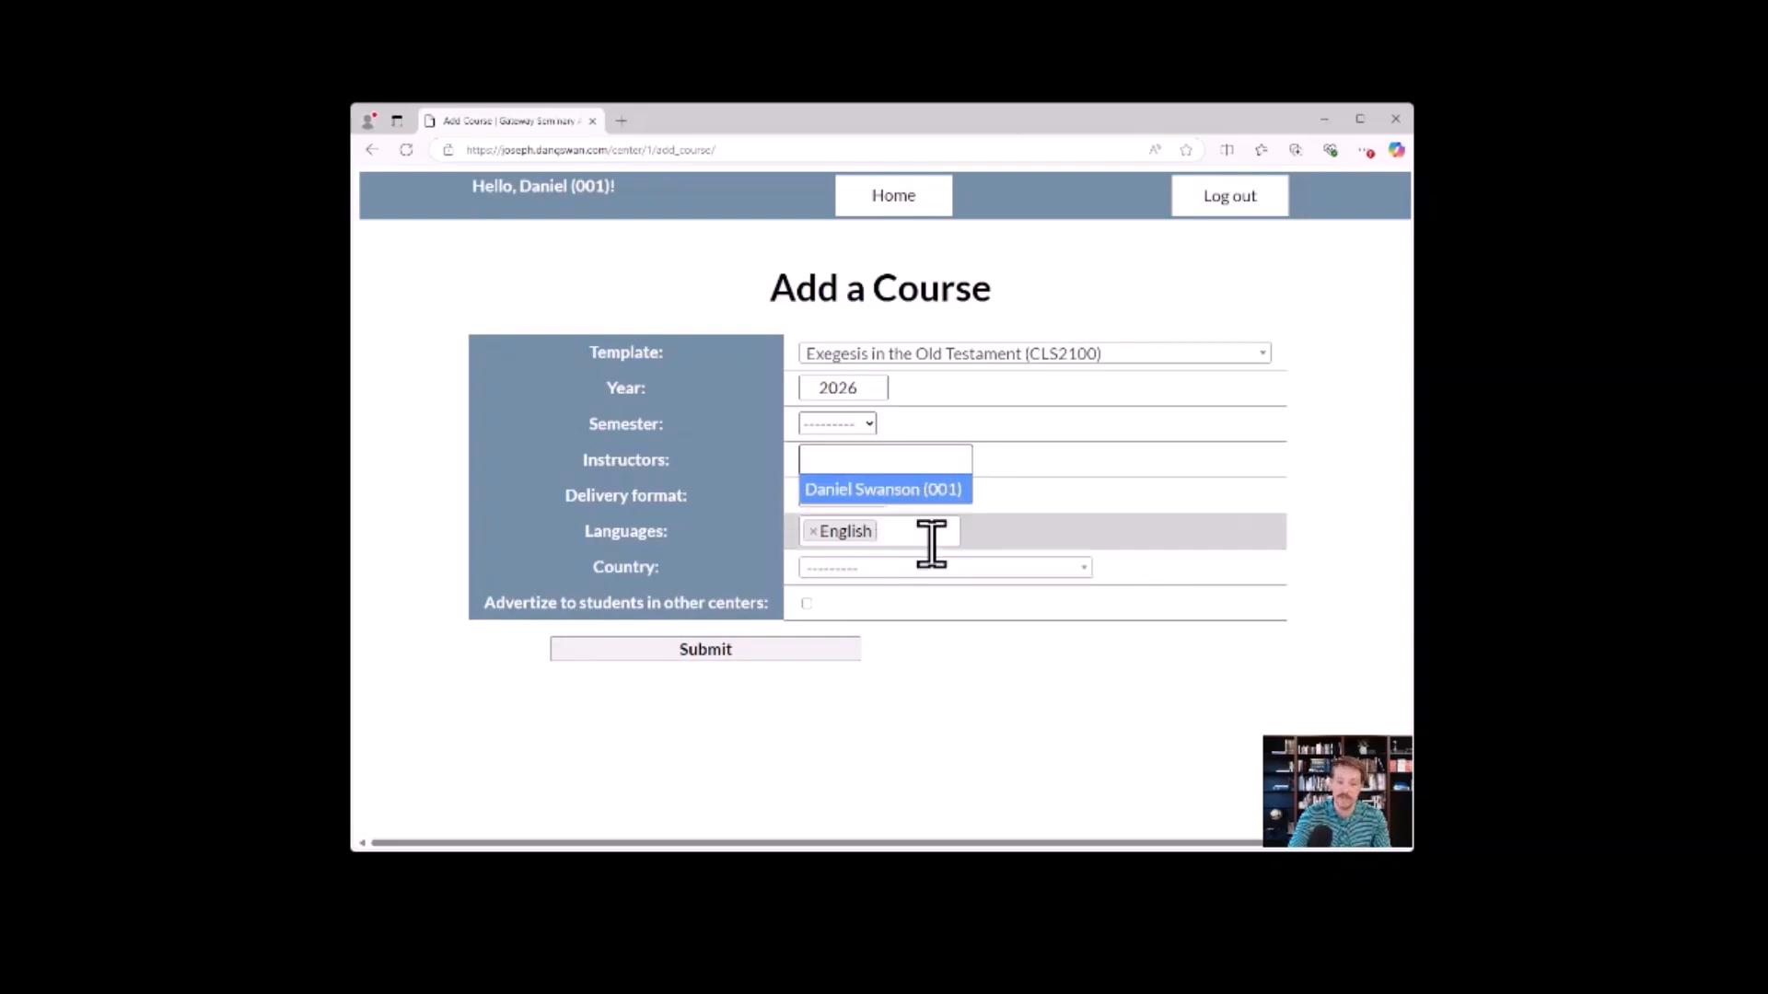
click(1002, 461)
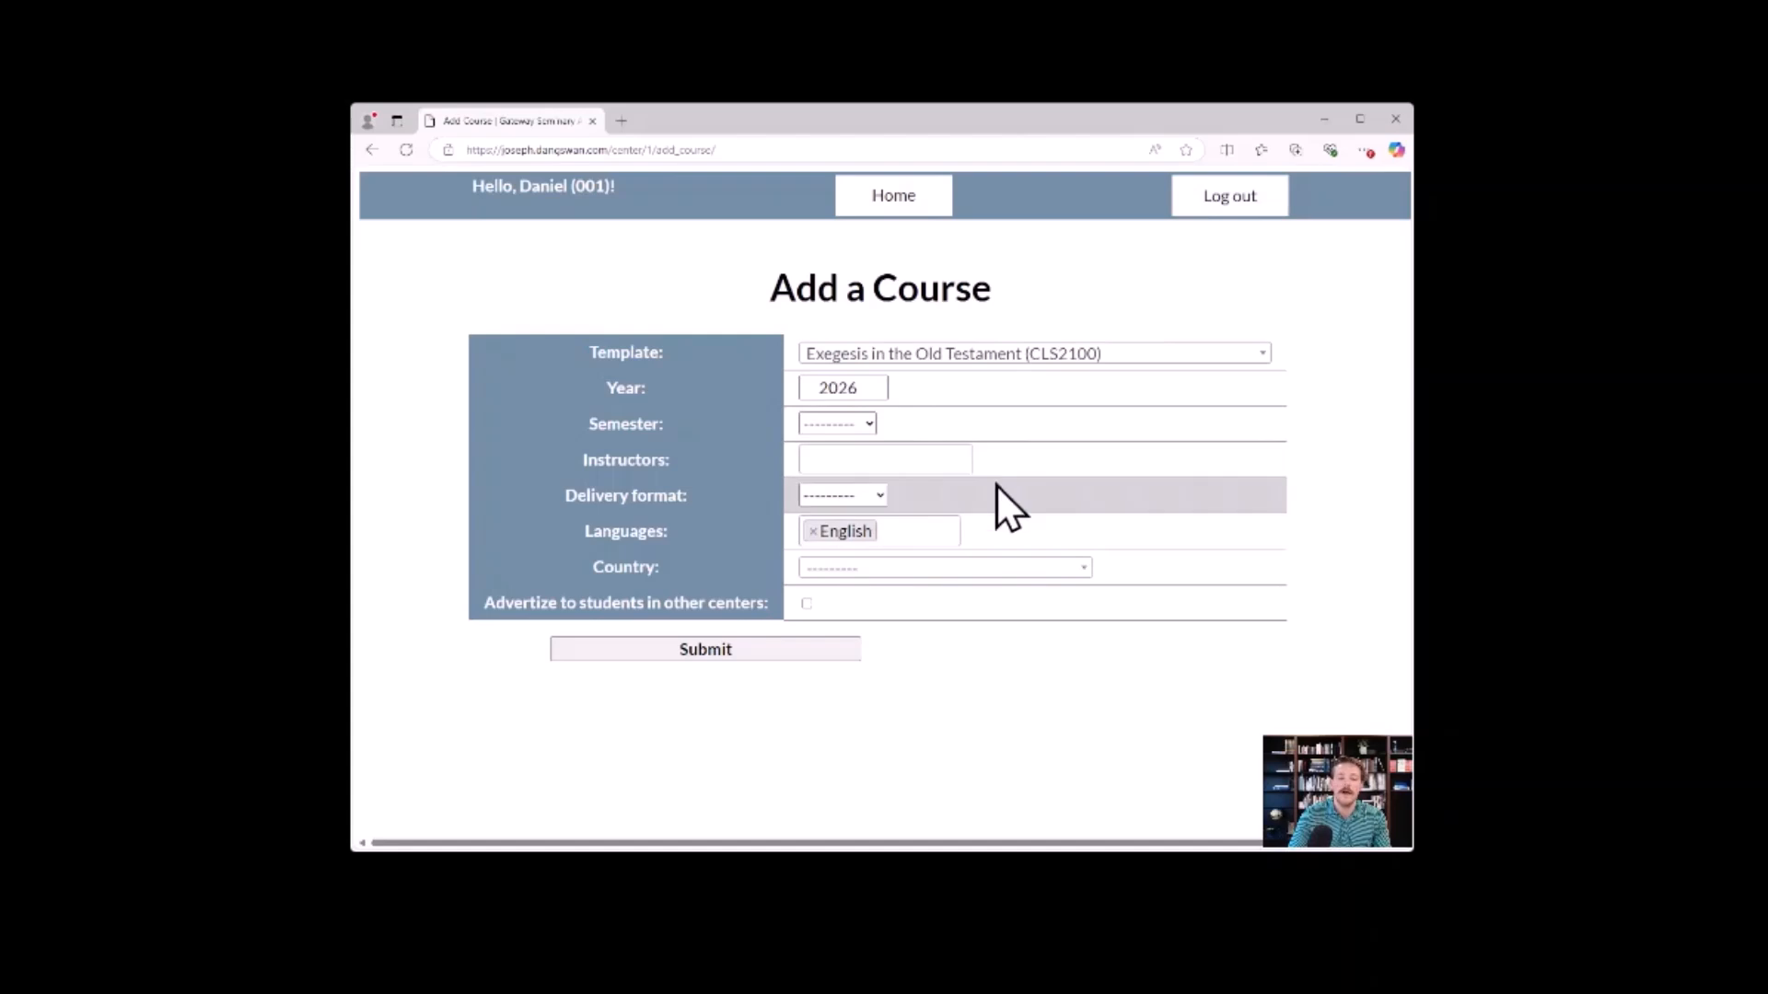
Assign the only listed instructor to the new course and set its delivery format to In-Person.
click(925, 460)
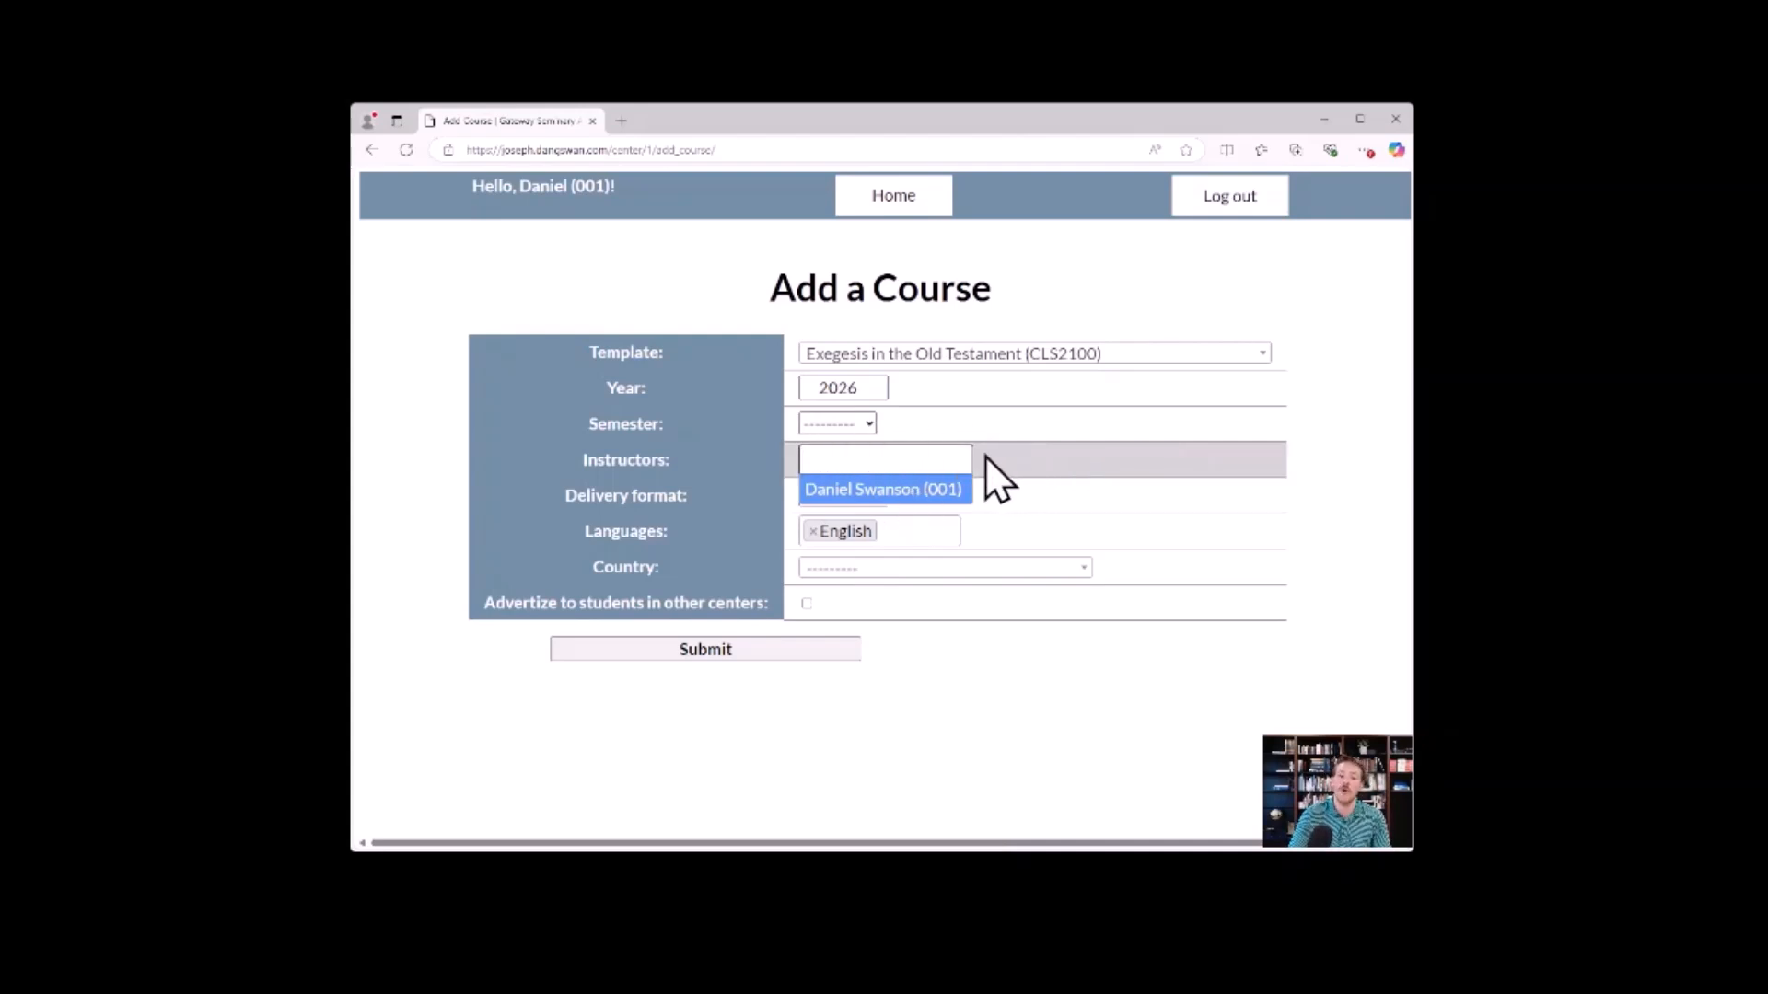
click(908, 489)
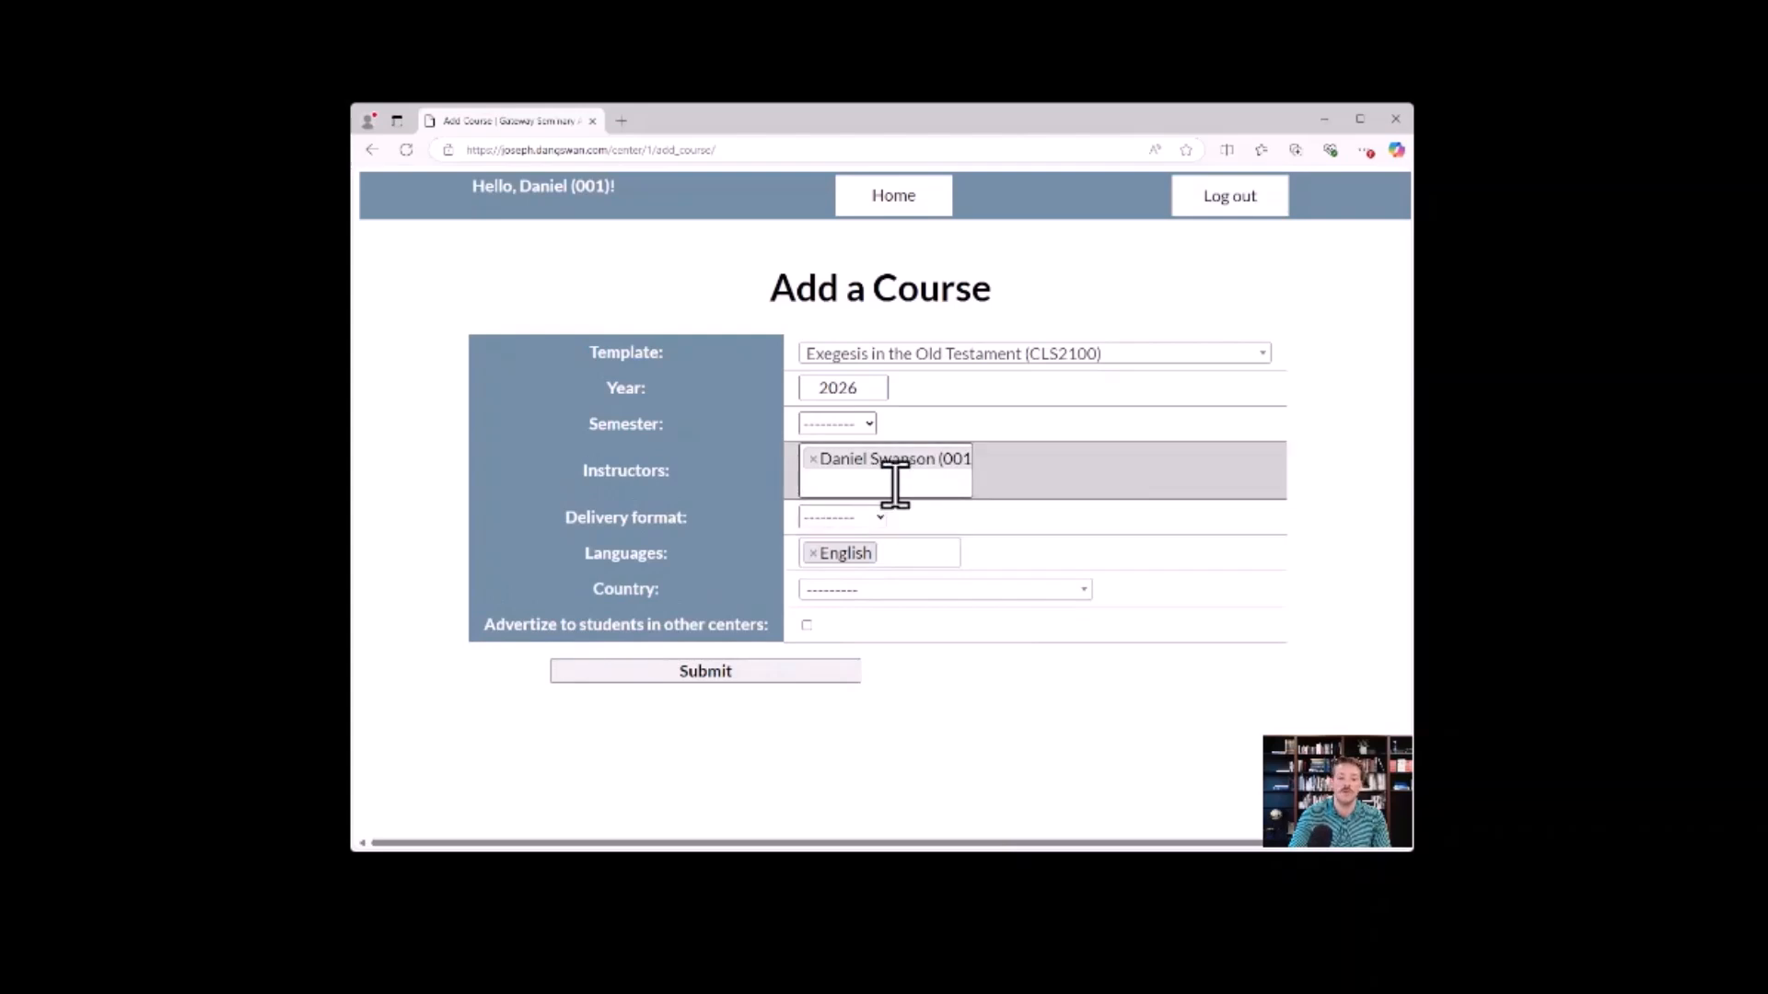
click(880, 519)
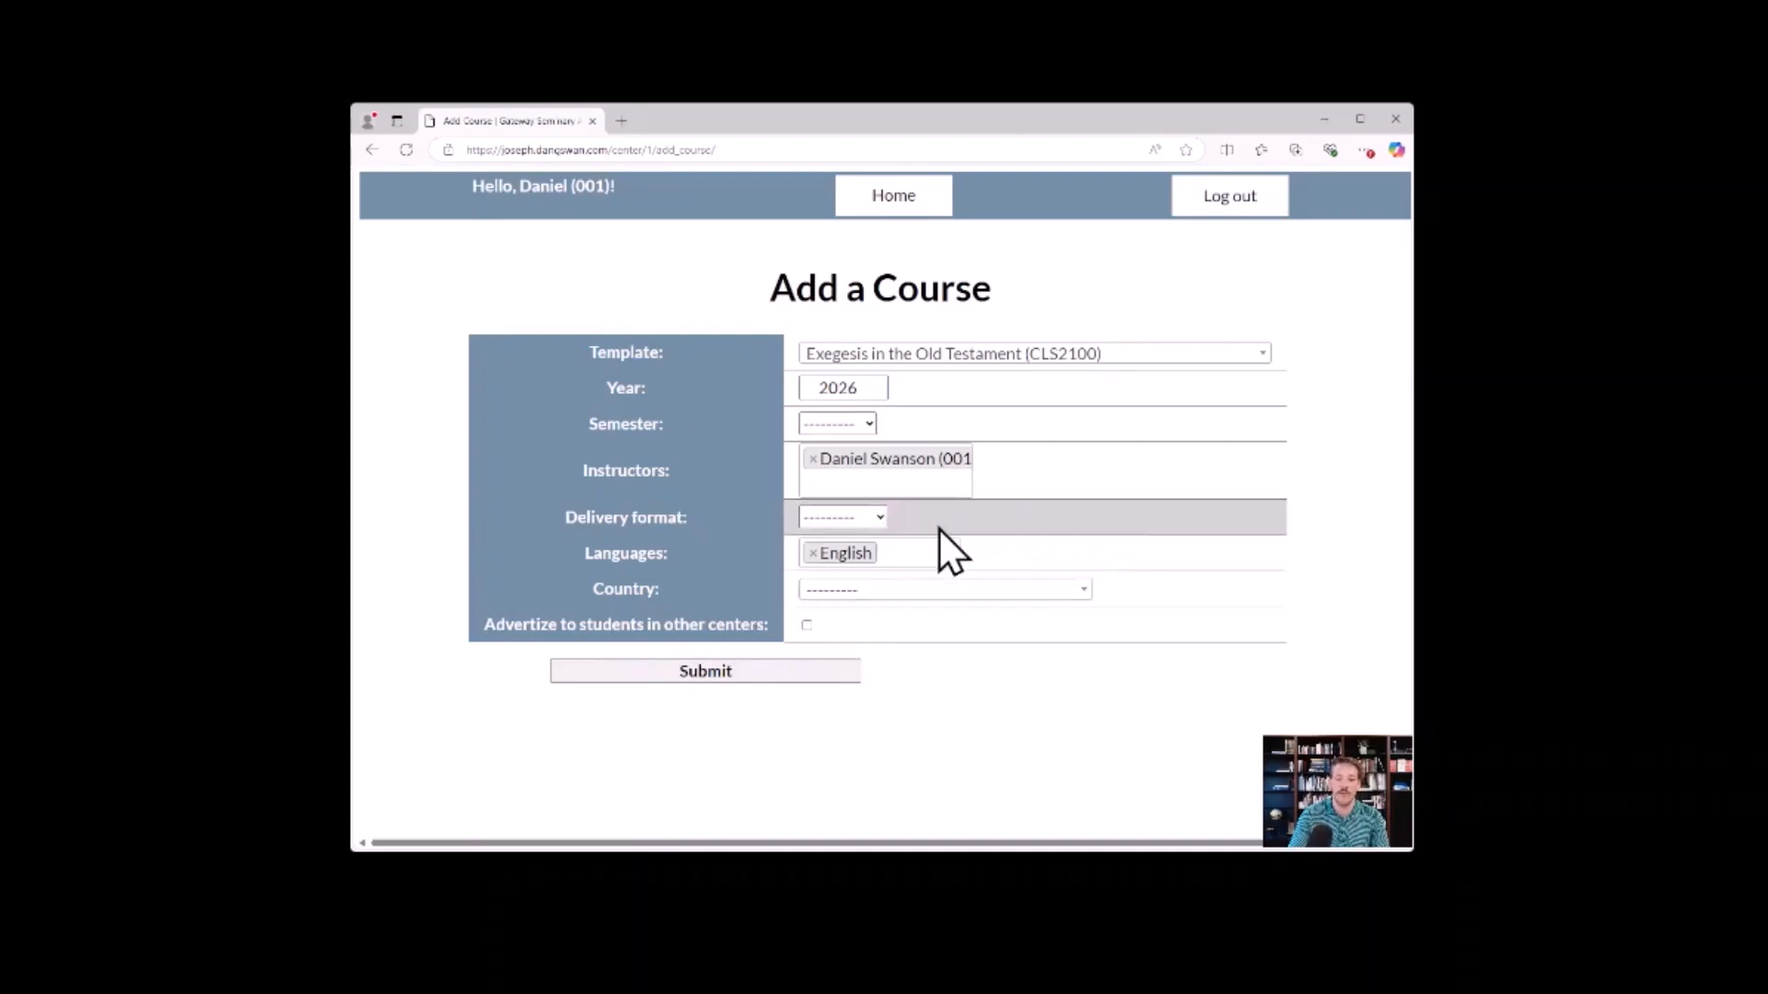
click(832, 572)
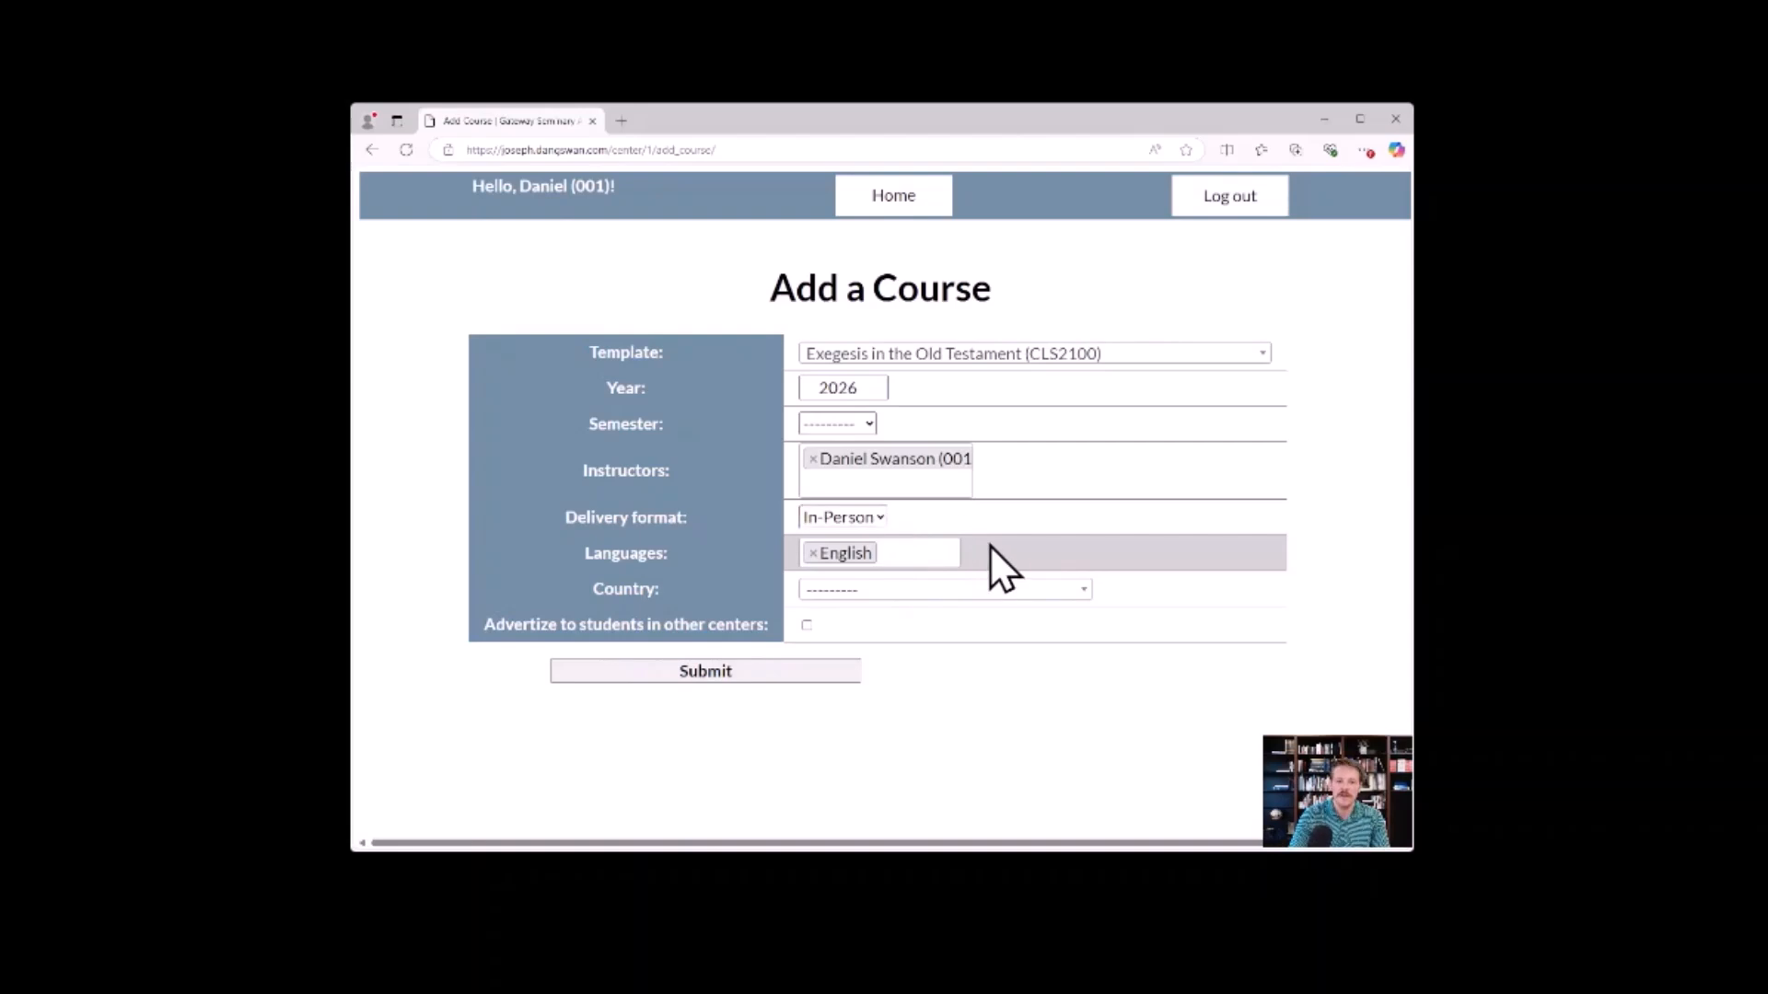
click(924, 549)
scroll(898, 644, down, 12)
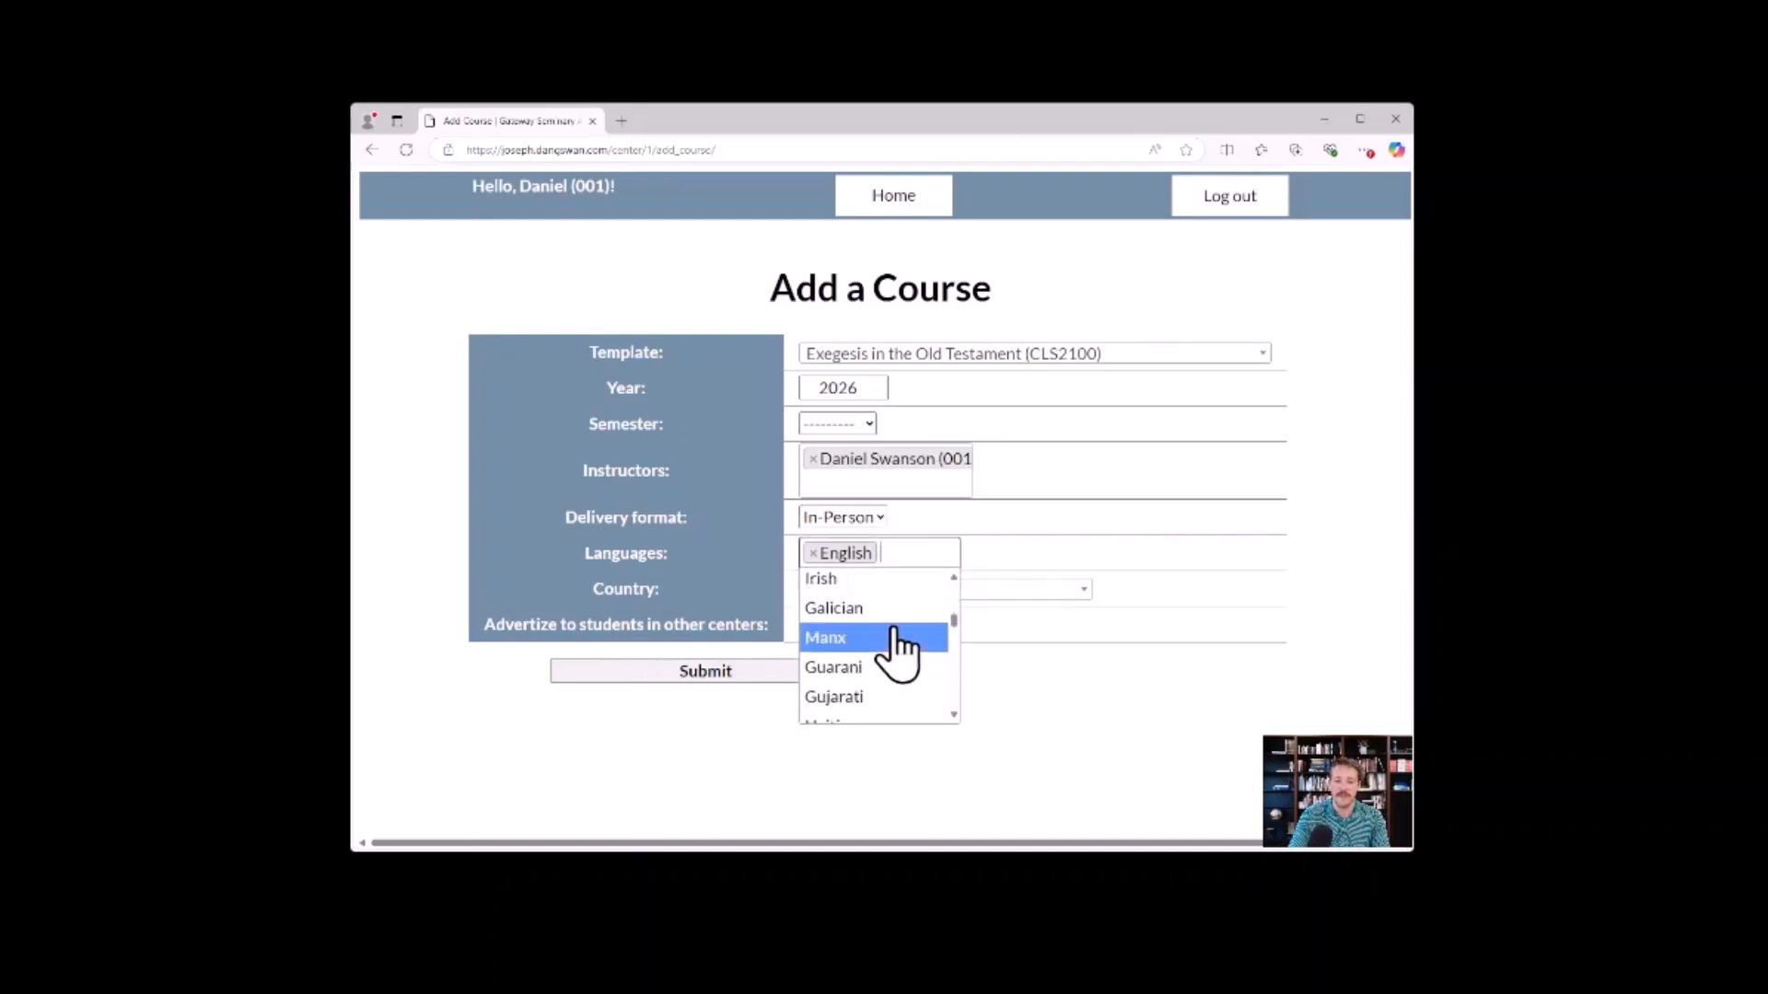
click(981, 548)
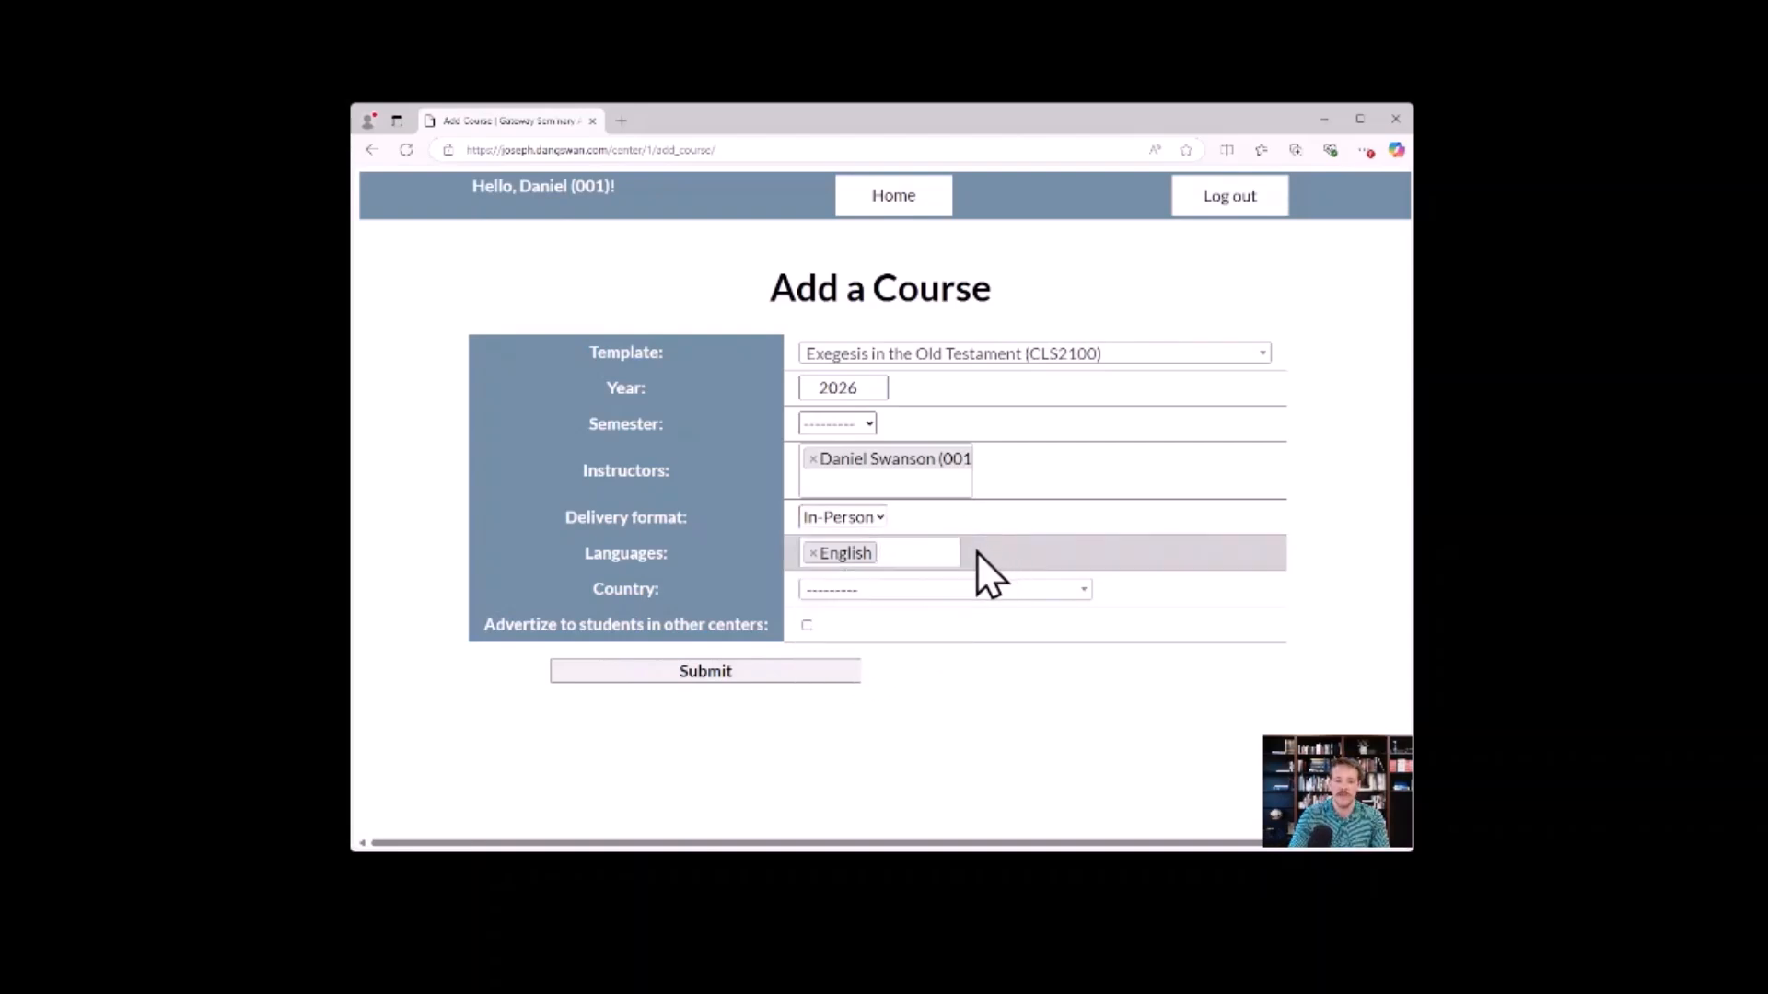
Find countries matching "united" and set the new course's country to United States (US).
click(1053, 591)
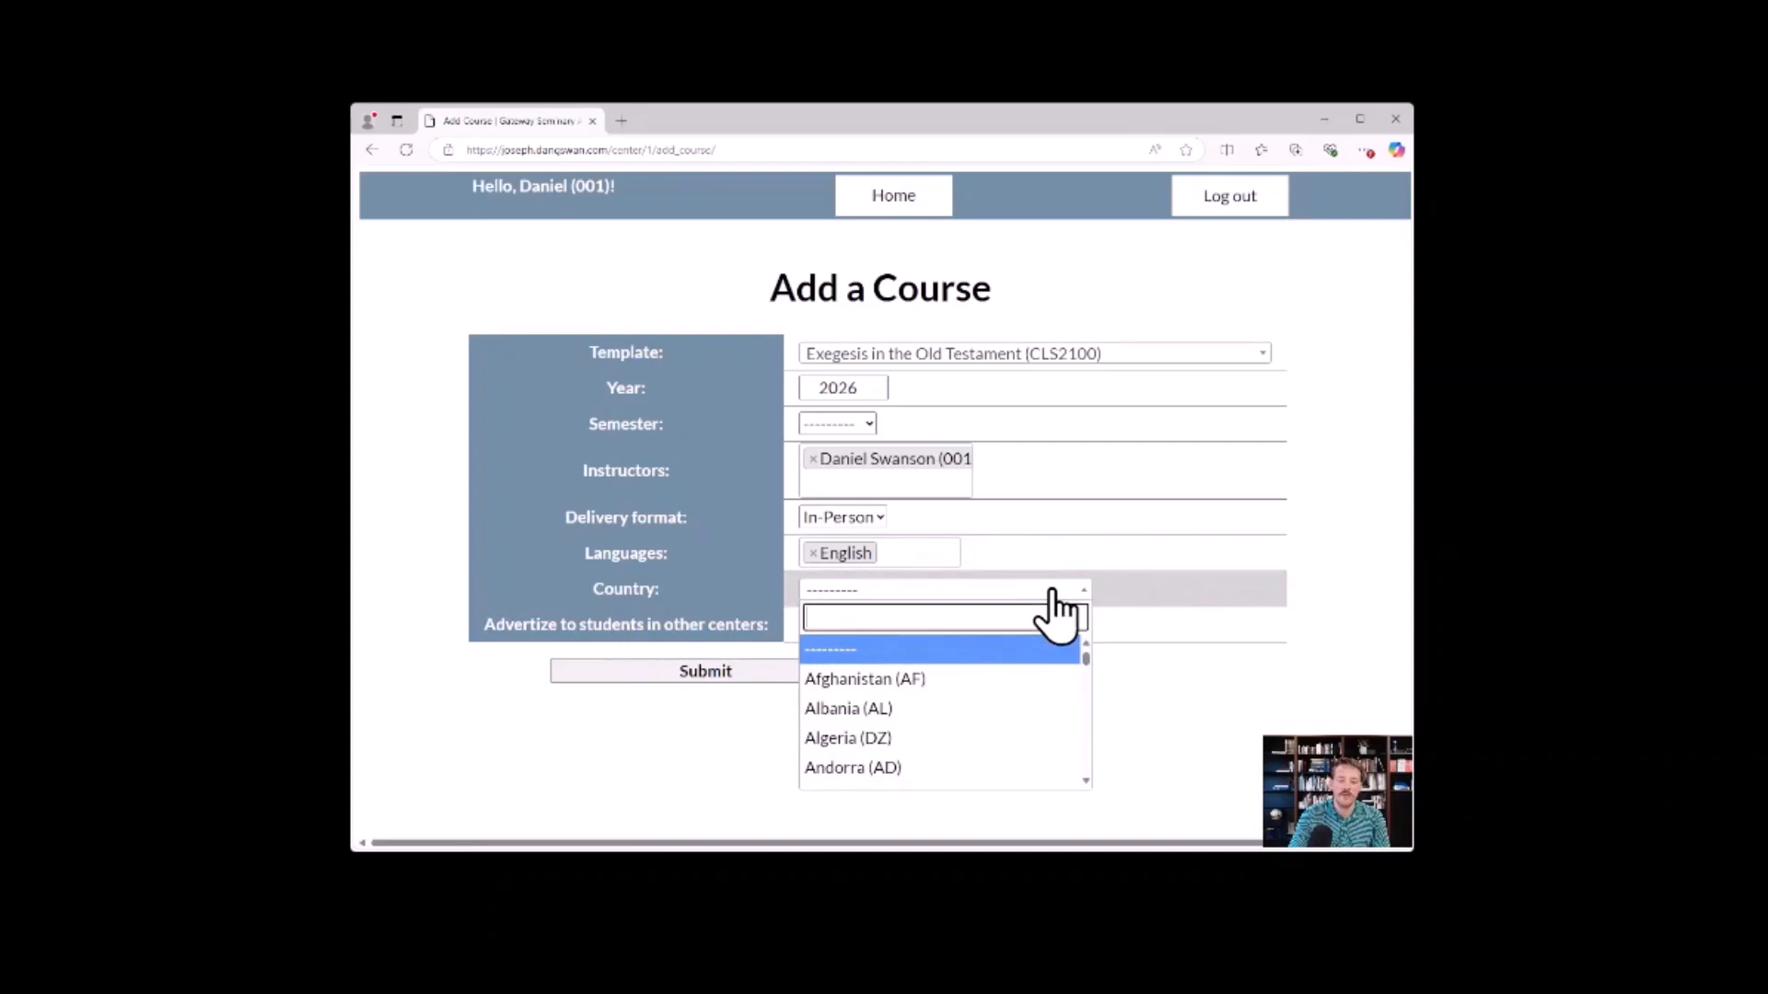
scroll(967, 714, down, 15)
scroll(974, 719, up, 5)
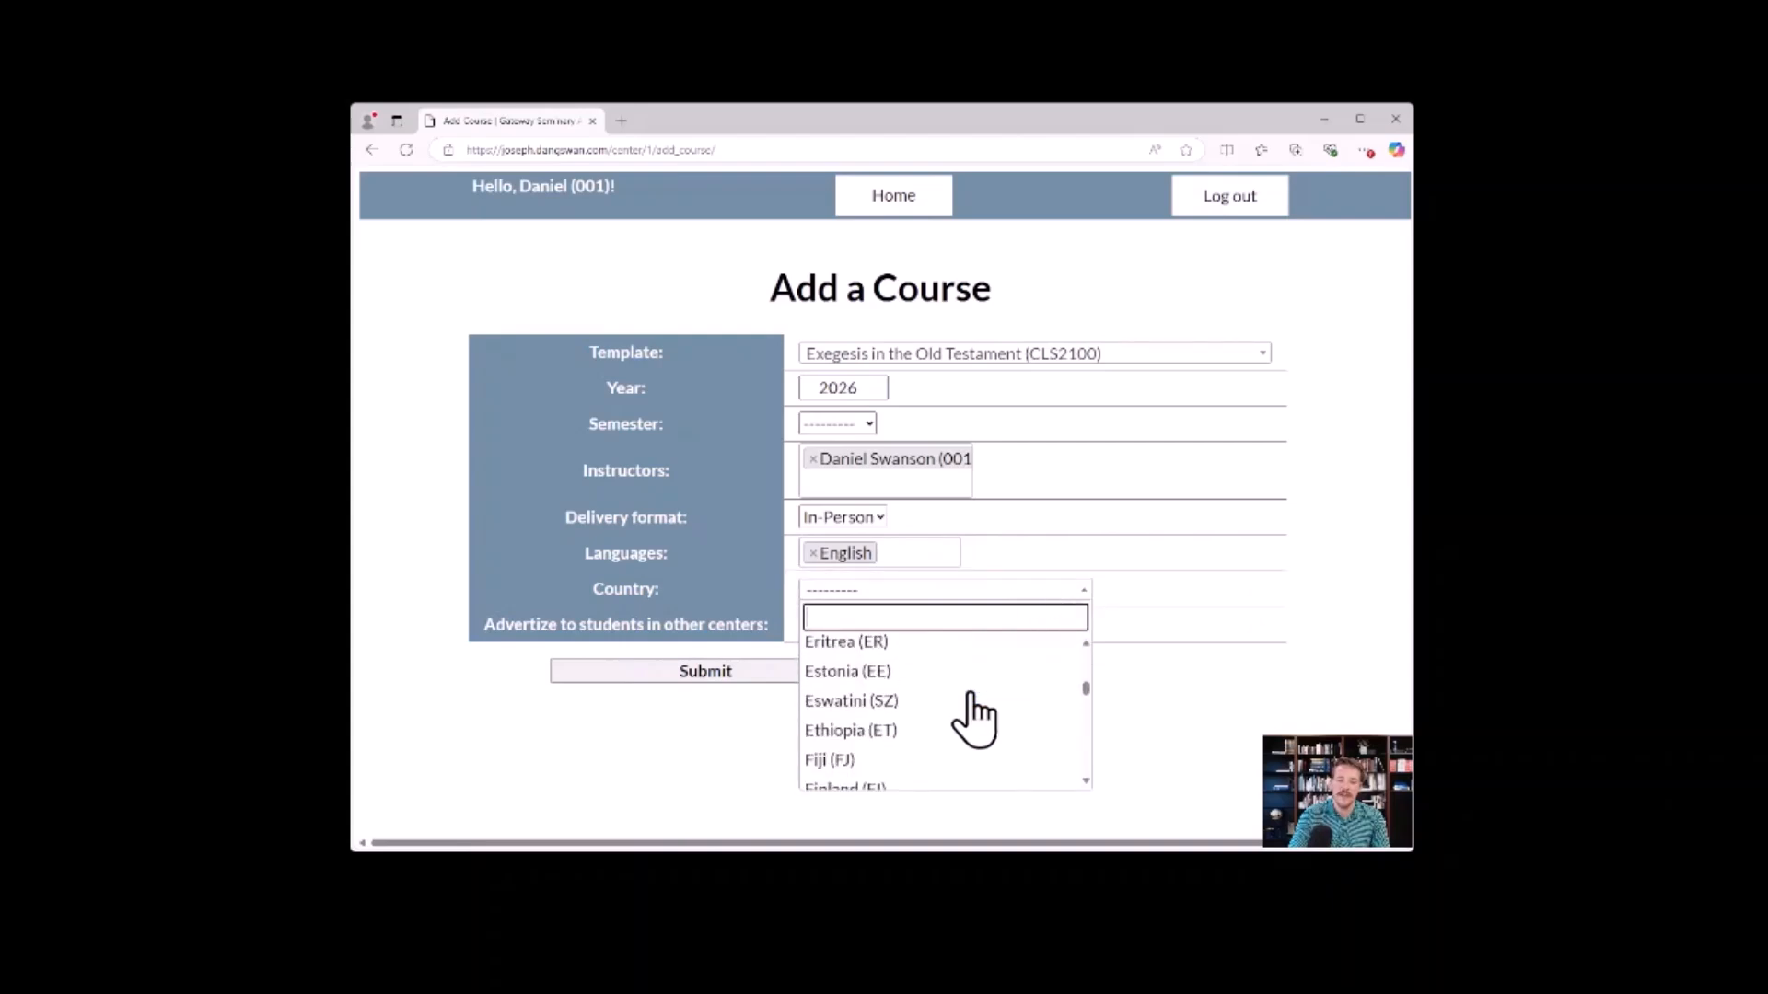
scroll(968, 719, up, 12)
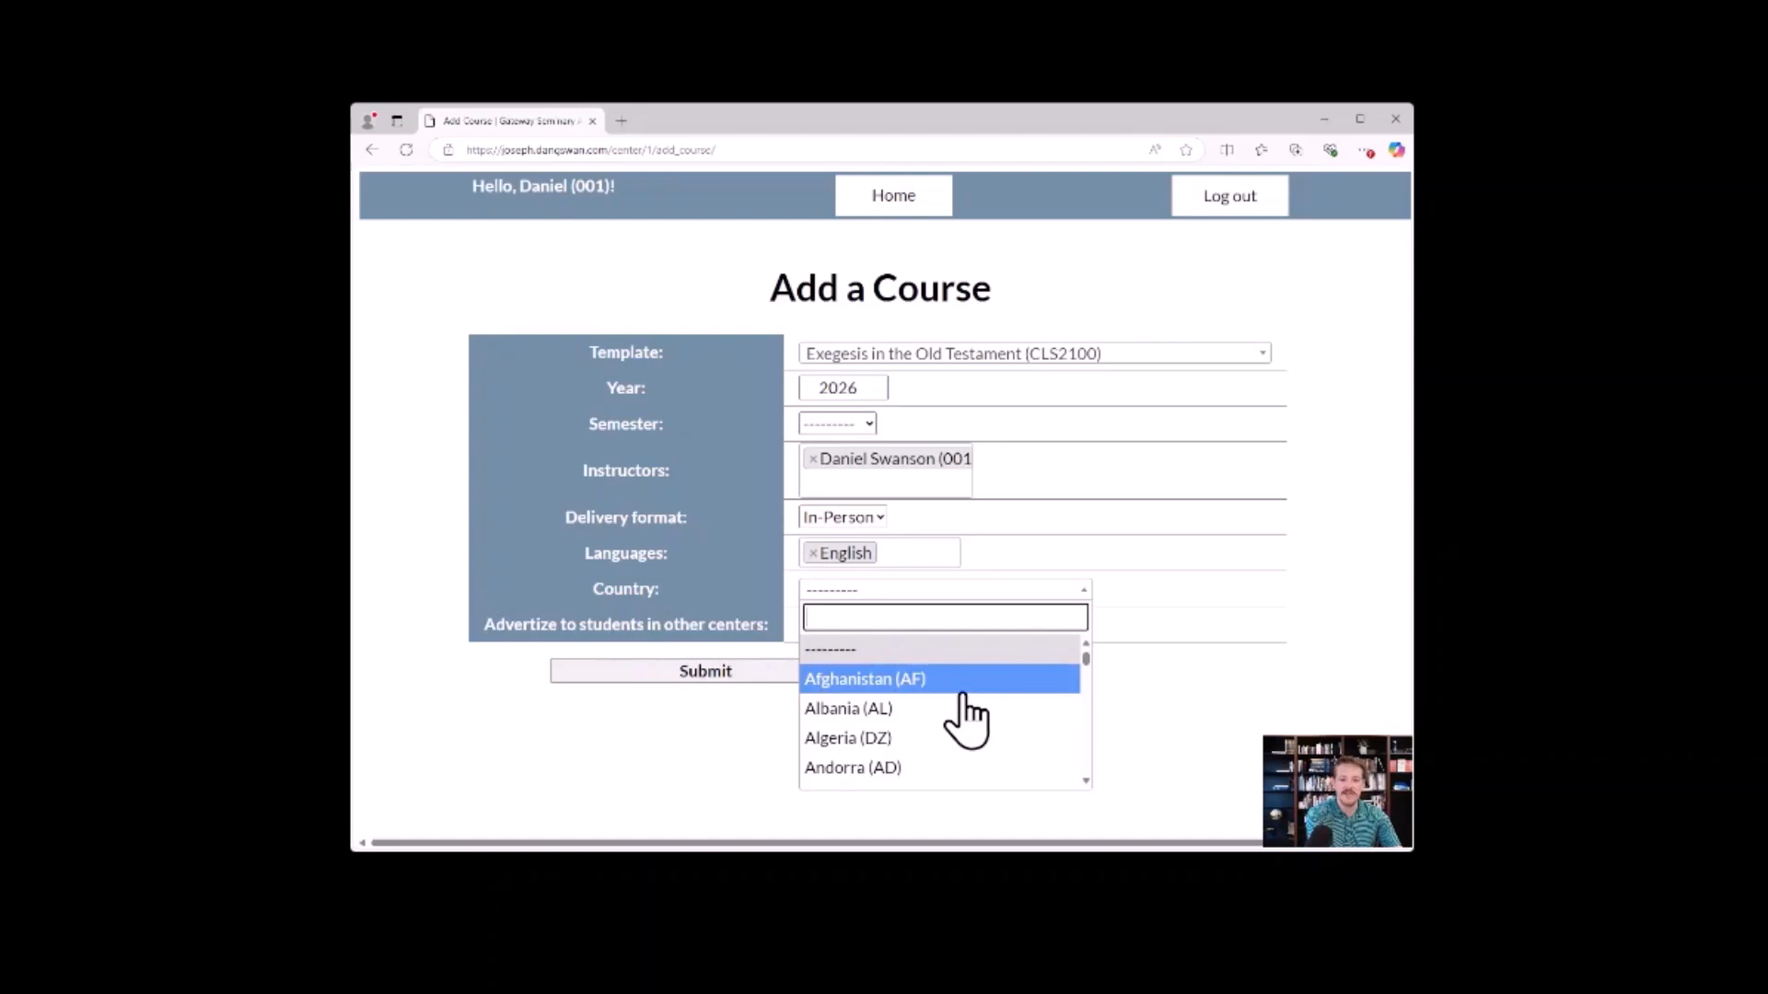
text(united)
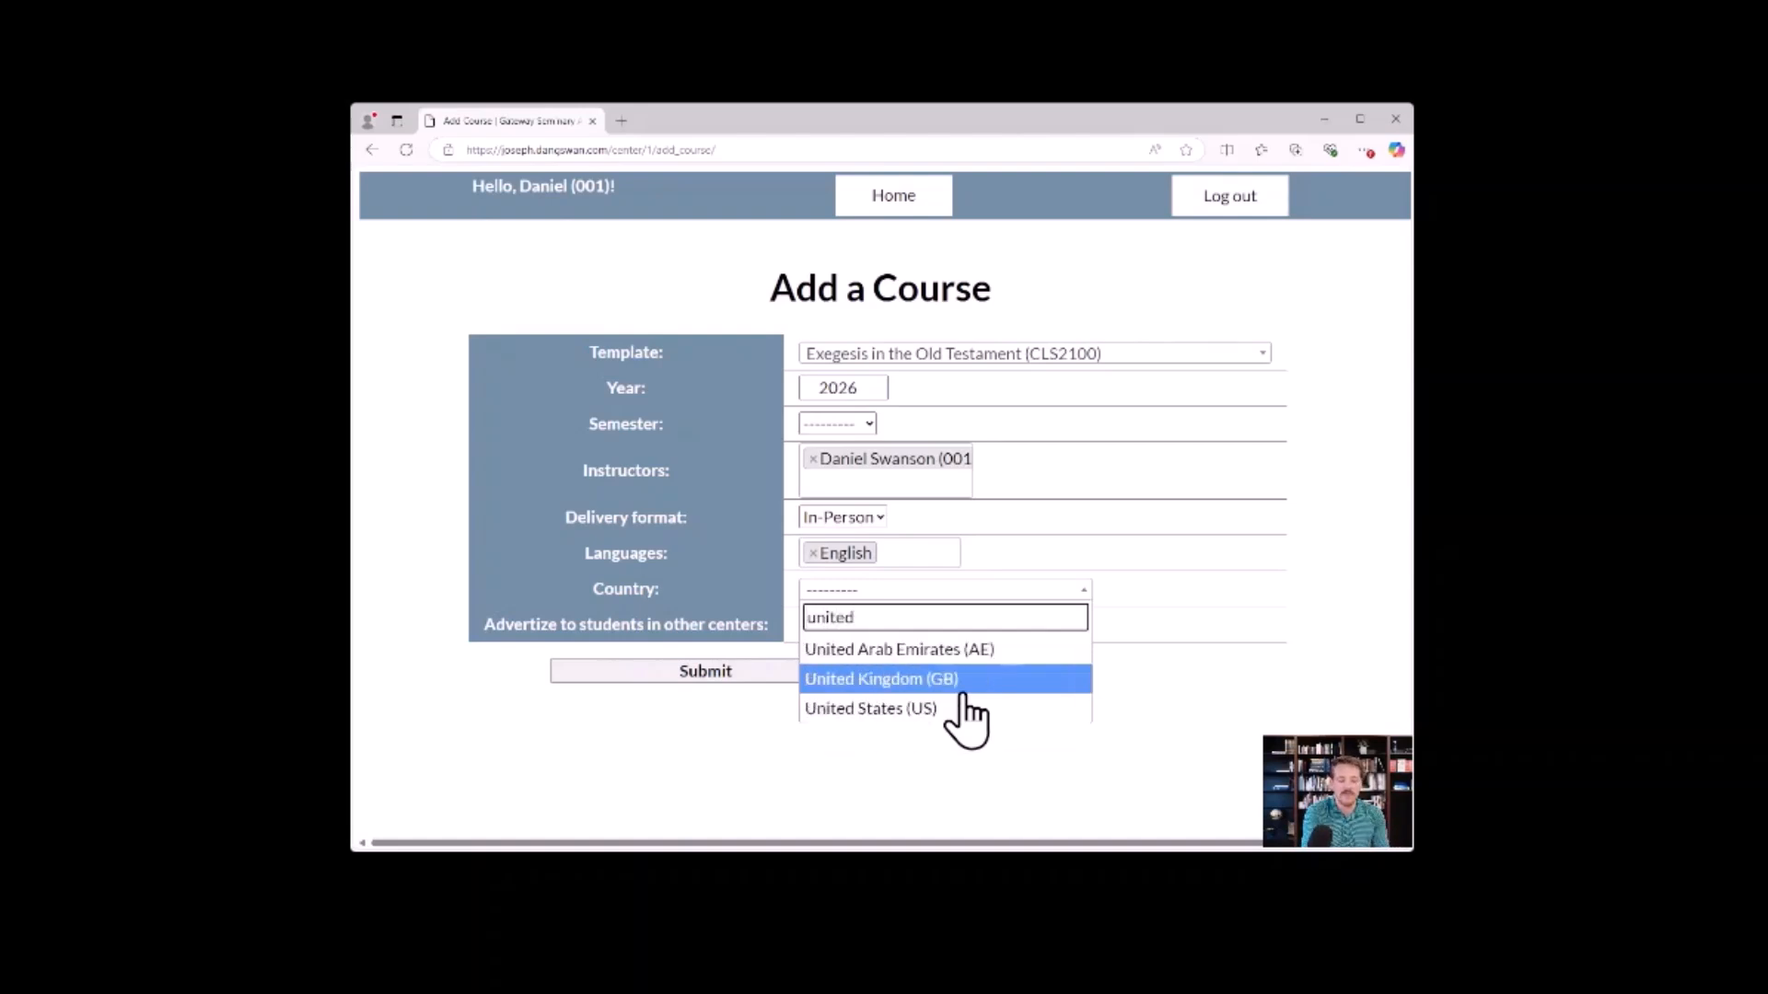
click(963, 701)
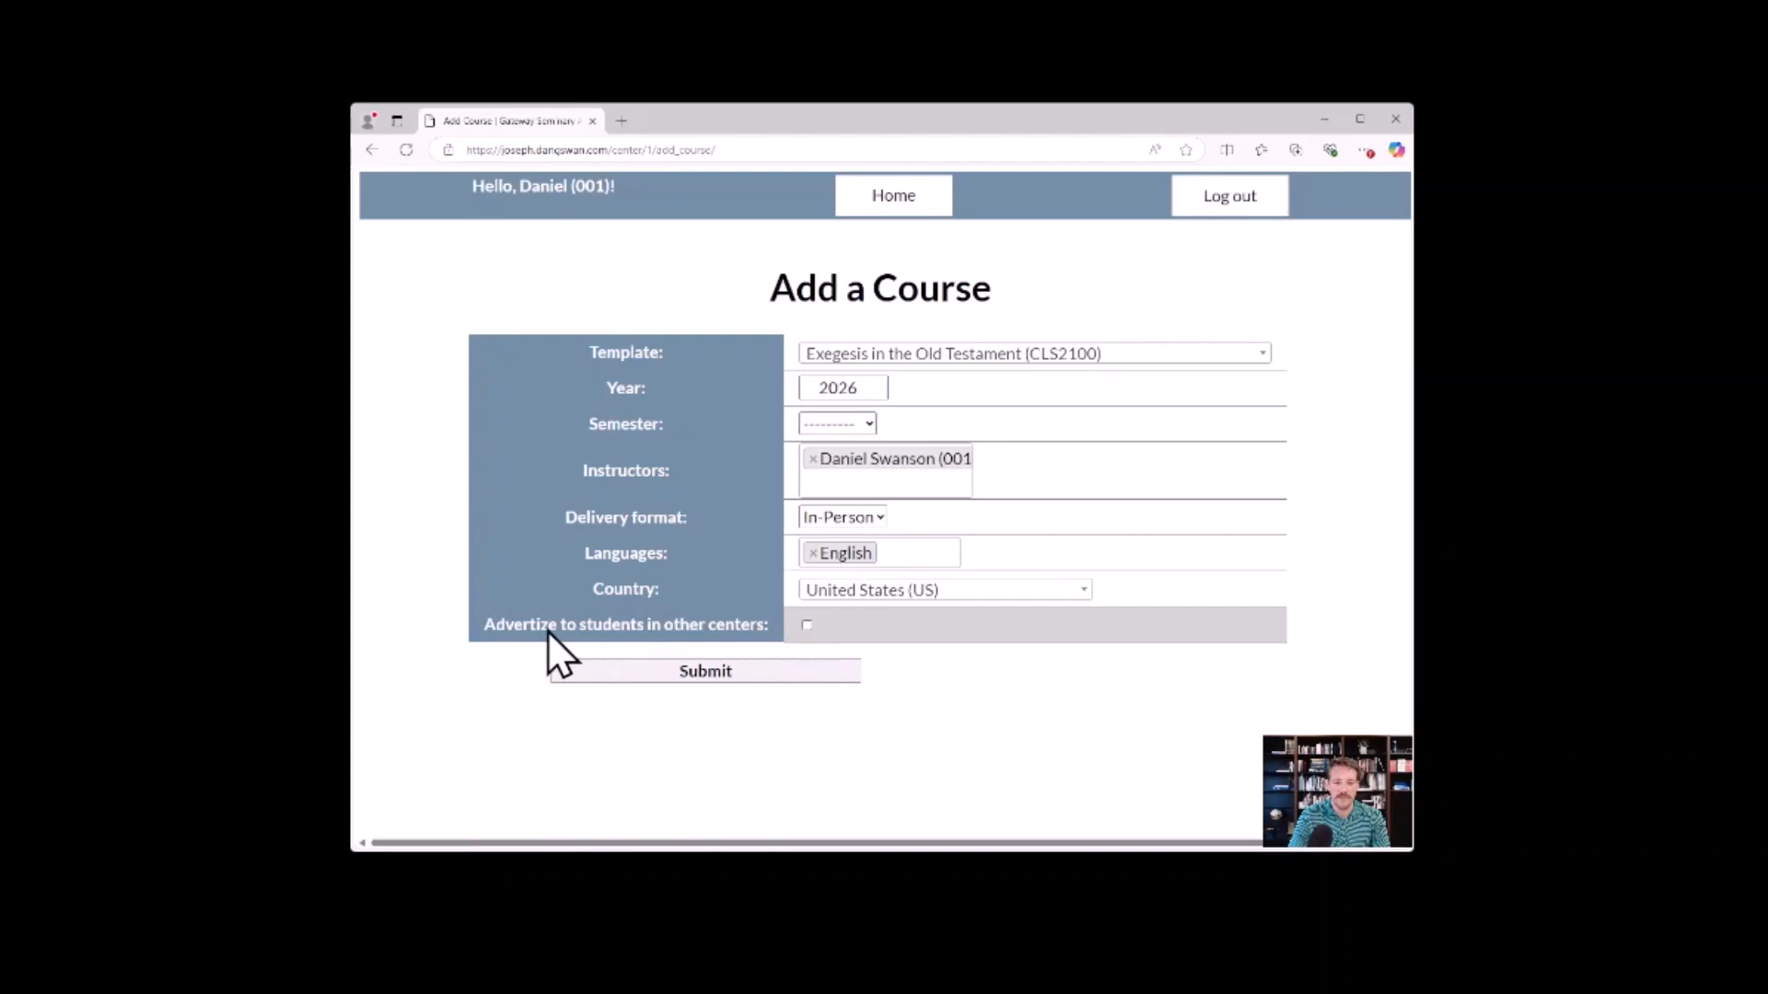
click(853, 626)
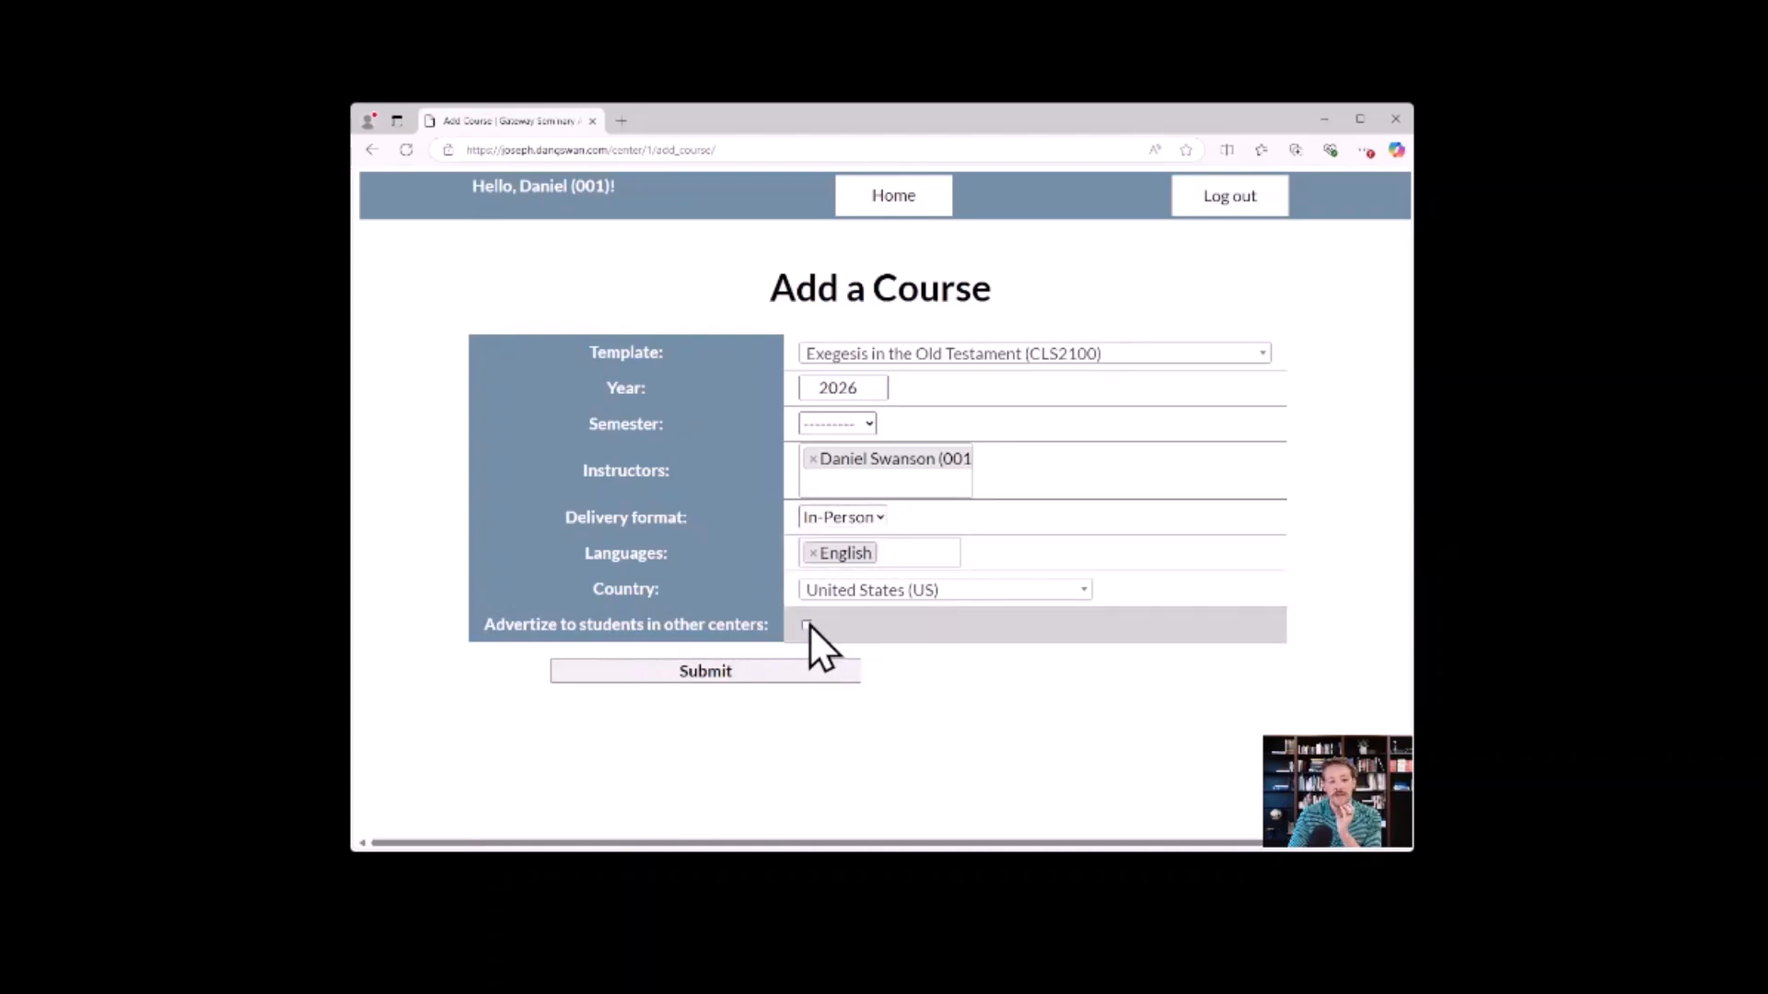
Turn on advertising the new course to students in other centers, and turn it off again.
click(871, 515)
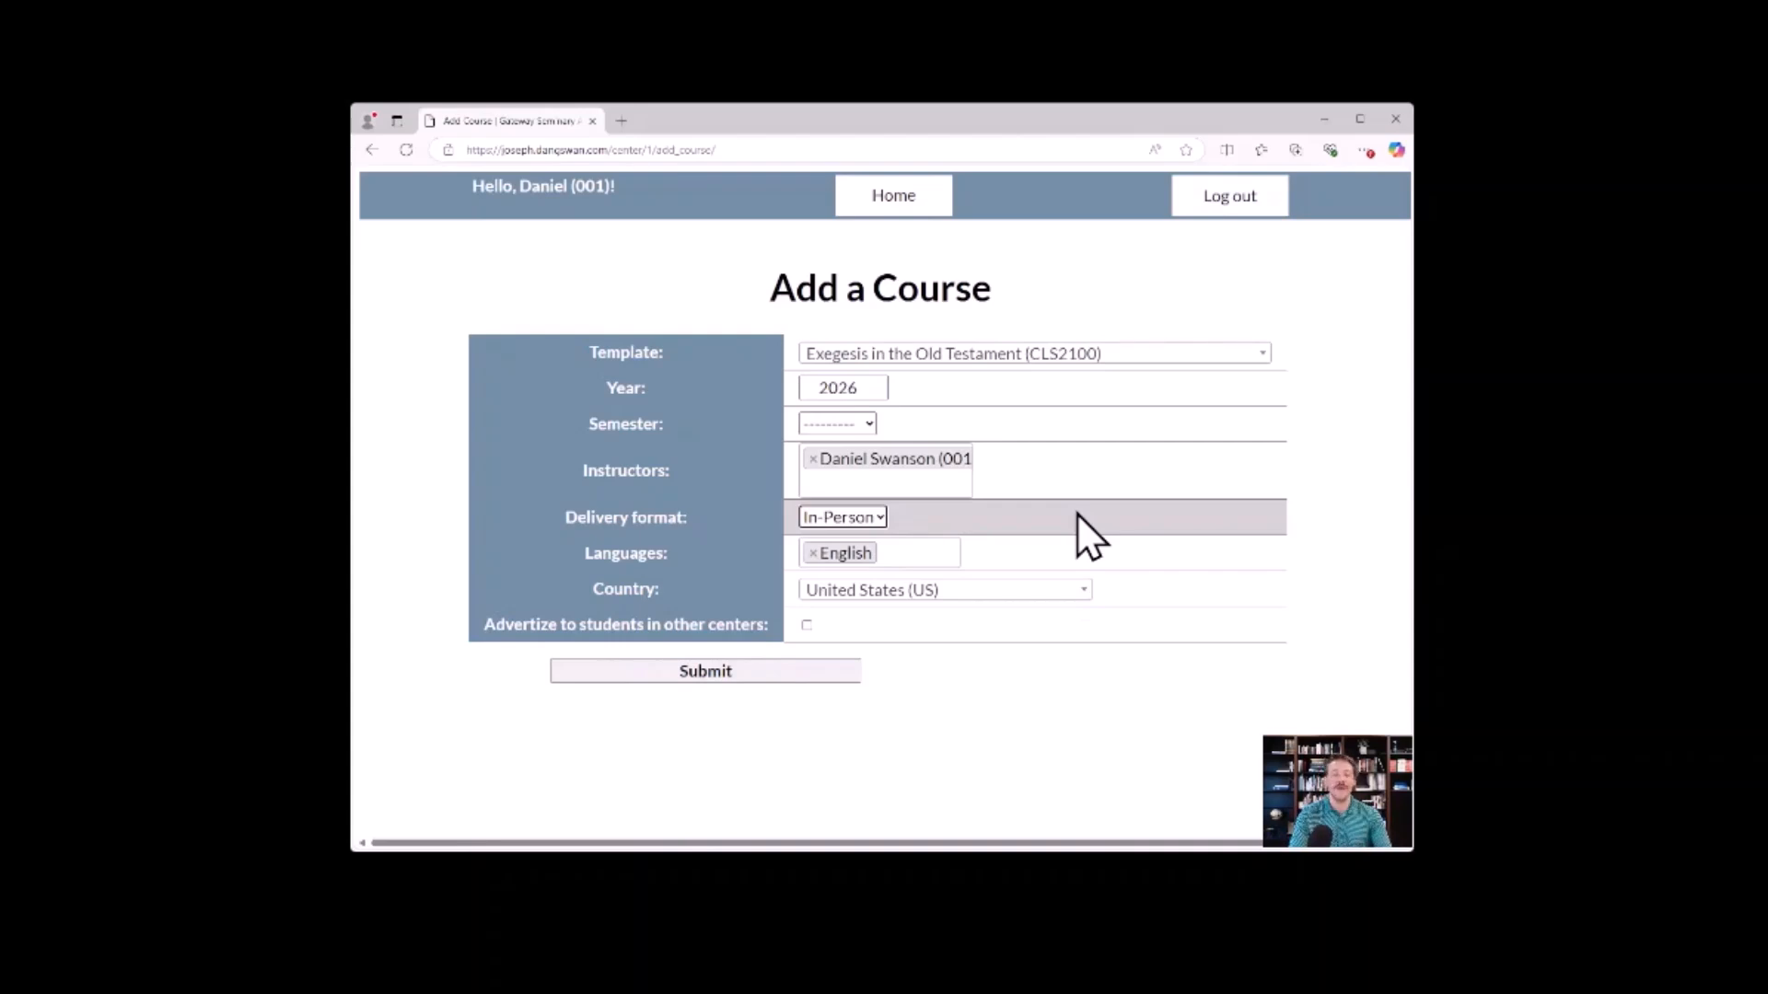
click(807, 624)
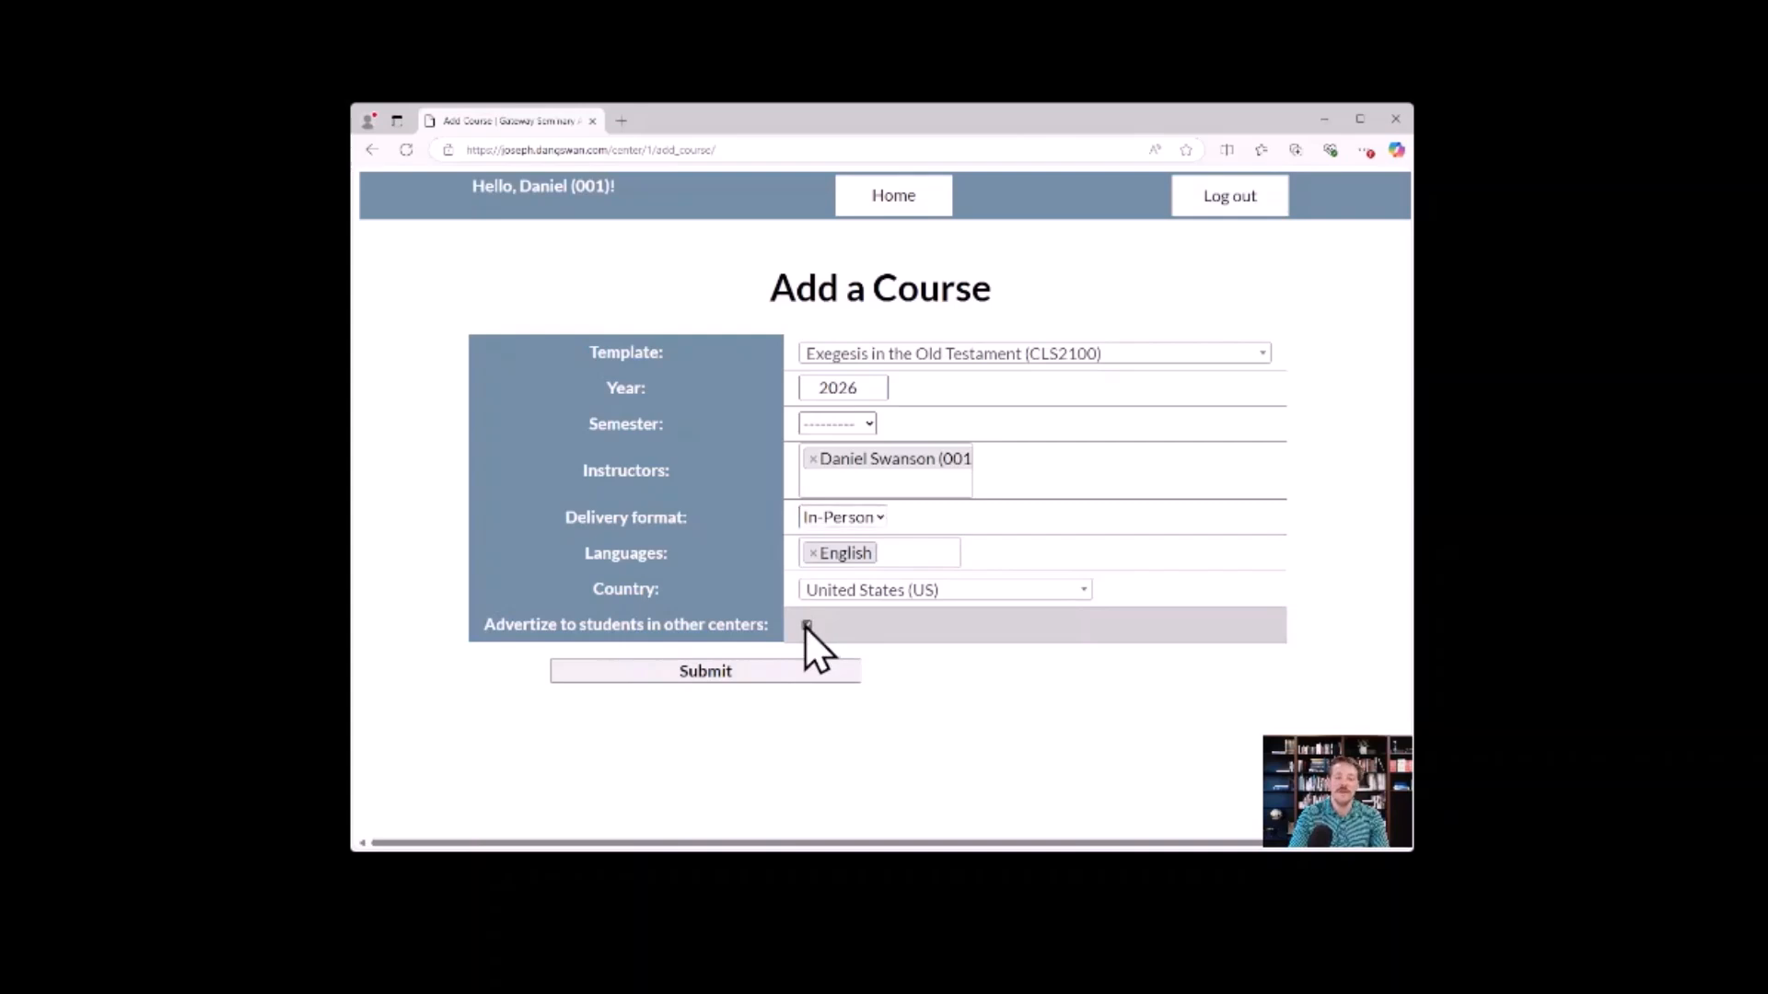
click(871, 512)
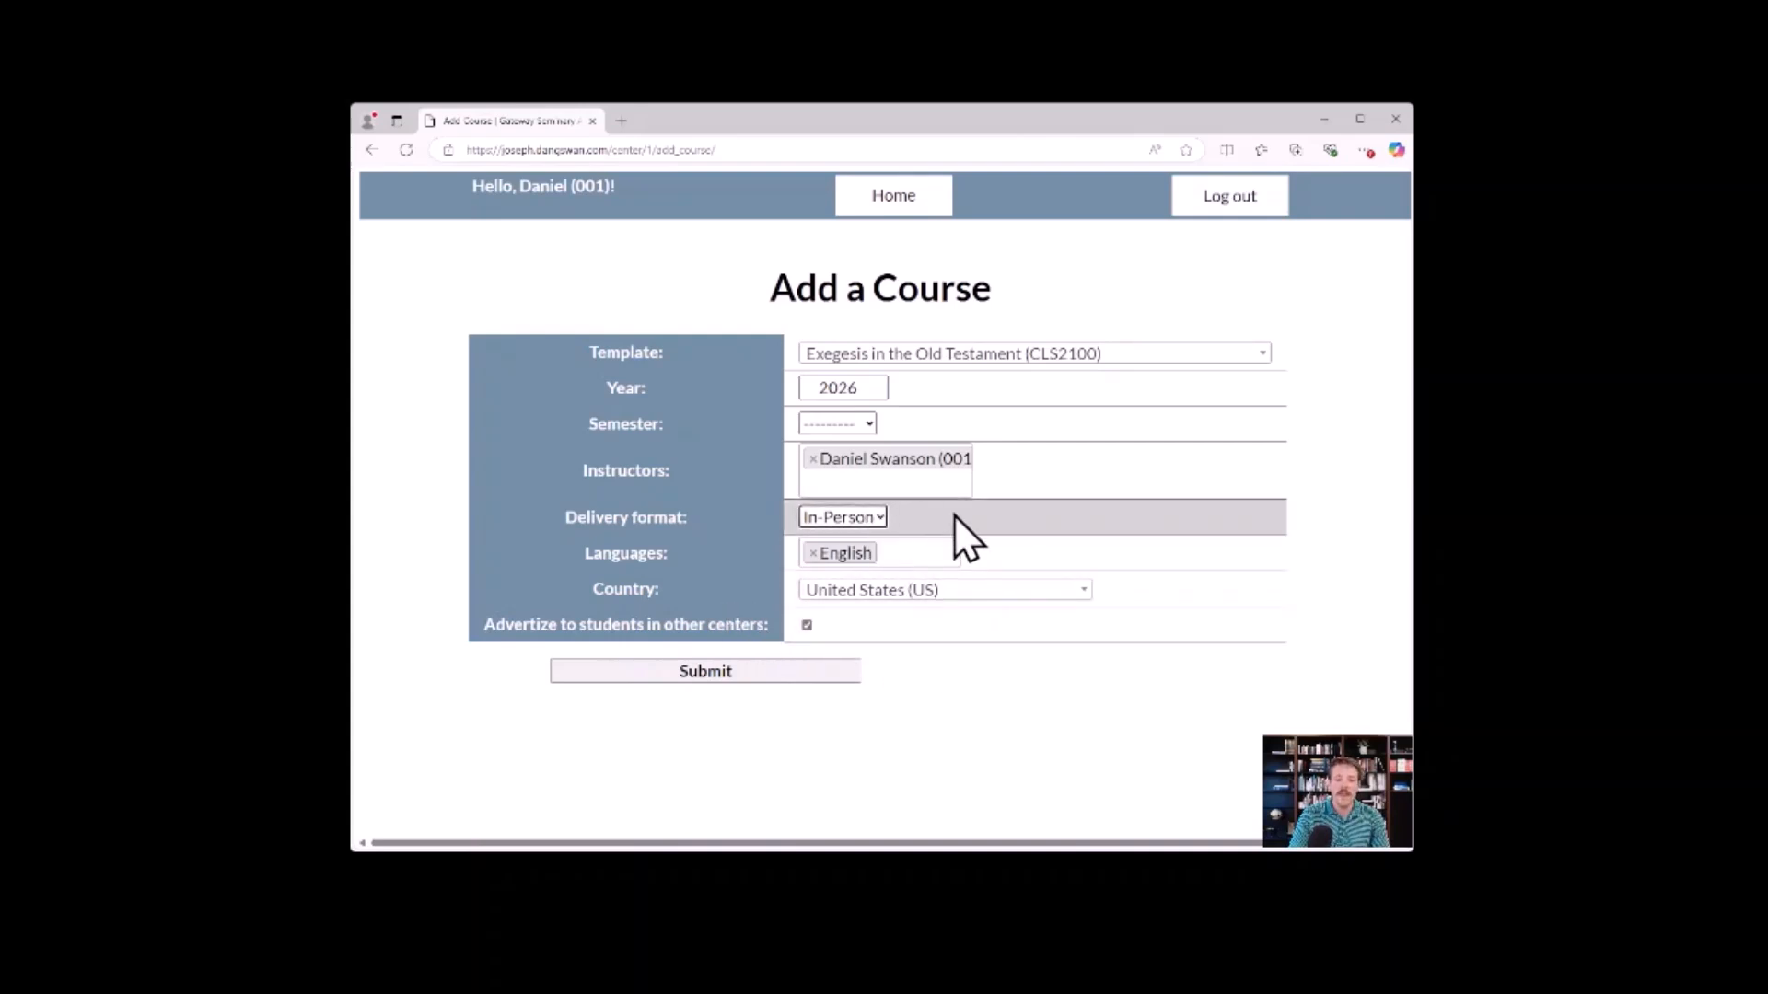
click(806, 625)
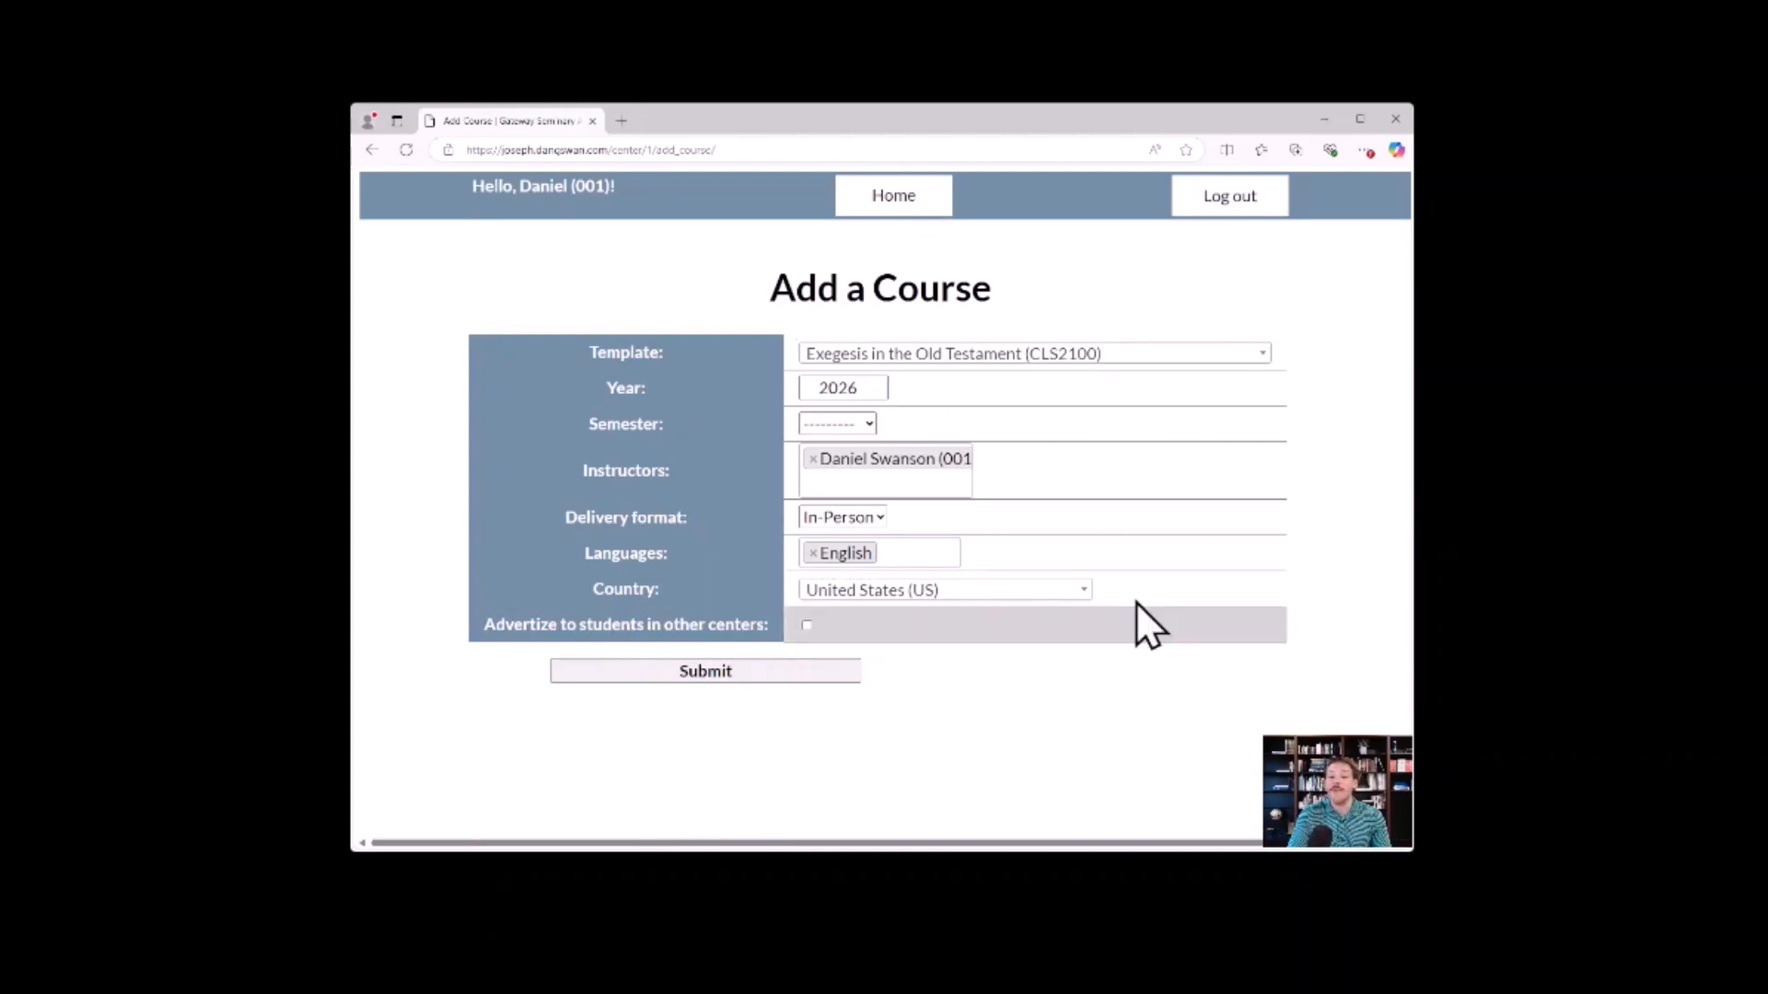
Set the new course's semester to Spring and submit the Add a Course form.
click(722, 671)
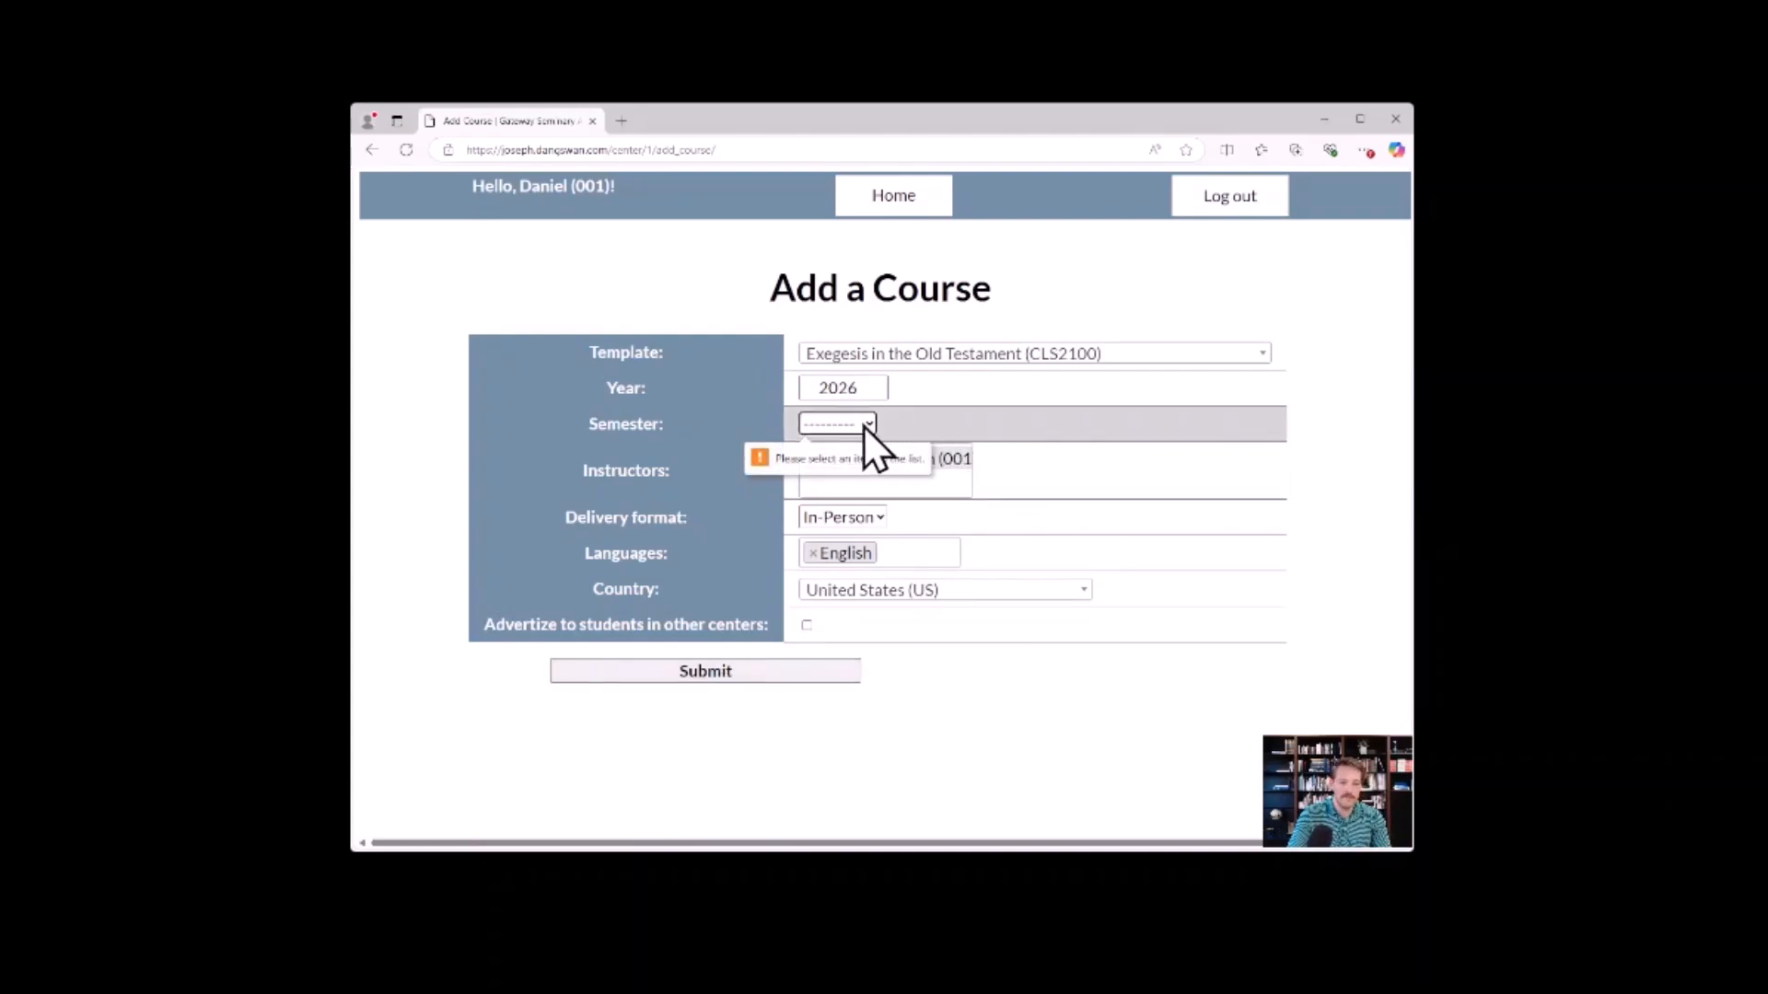
click(860, 492)
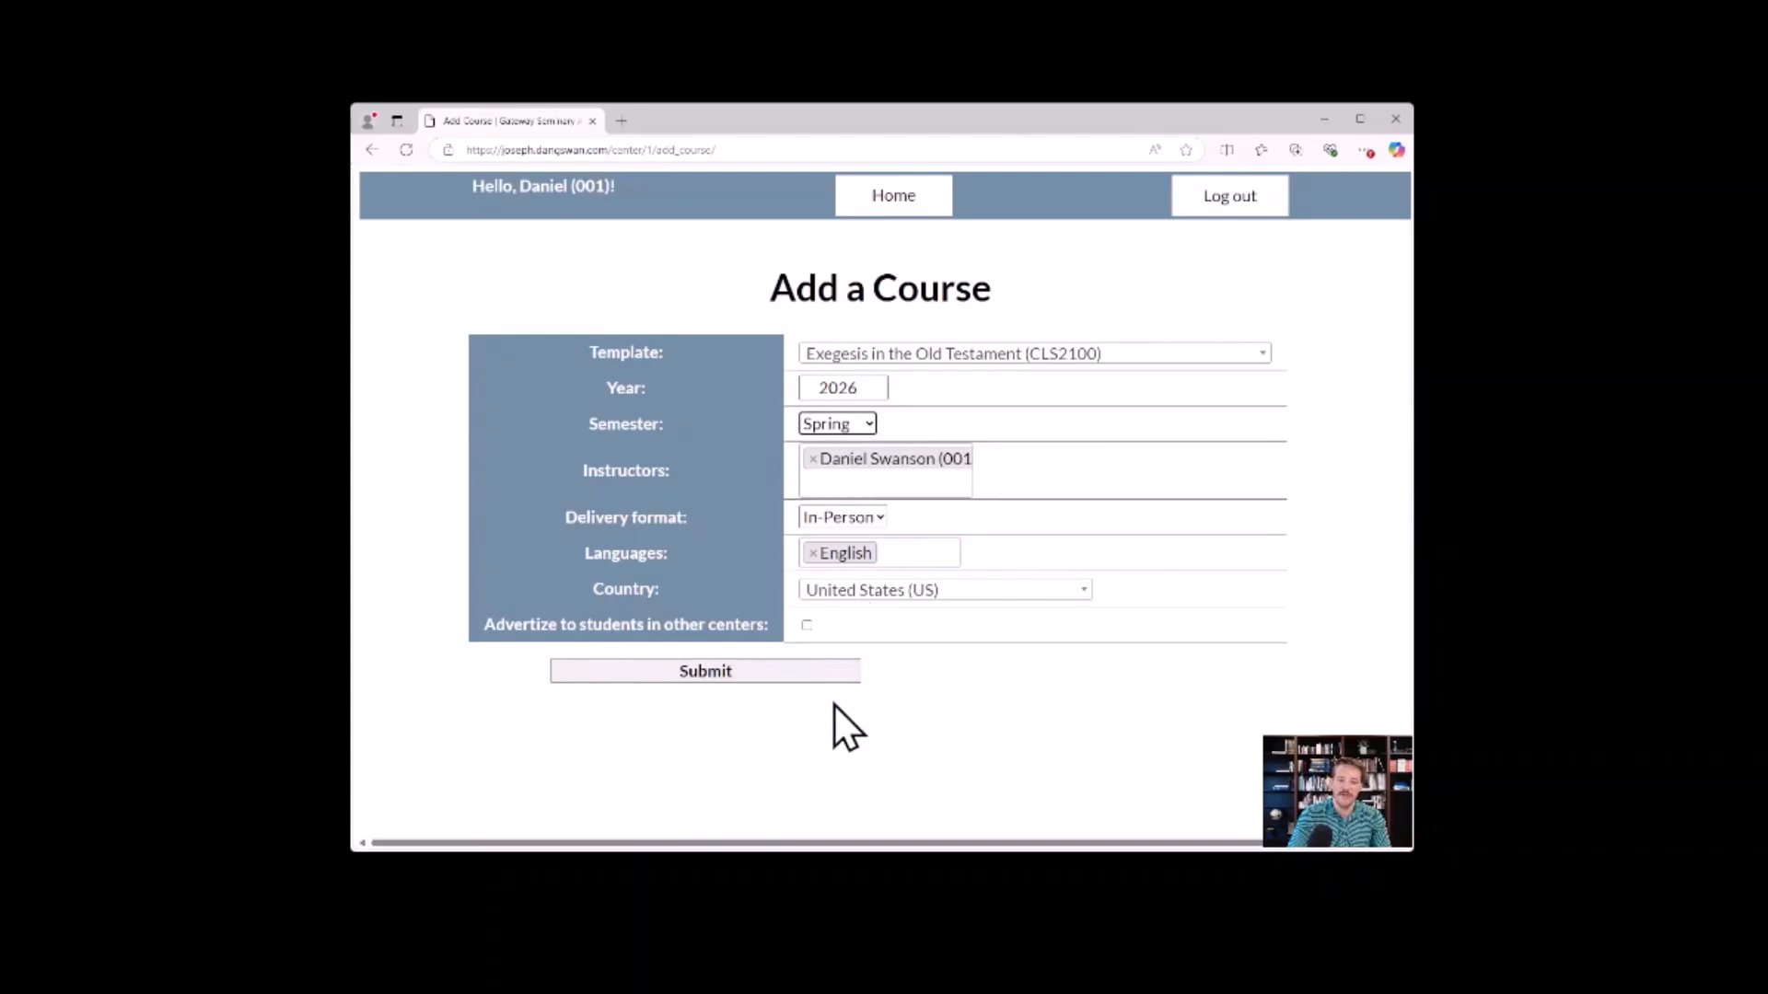
click(799, 666)
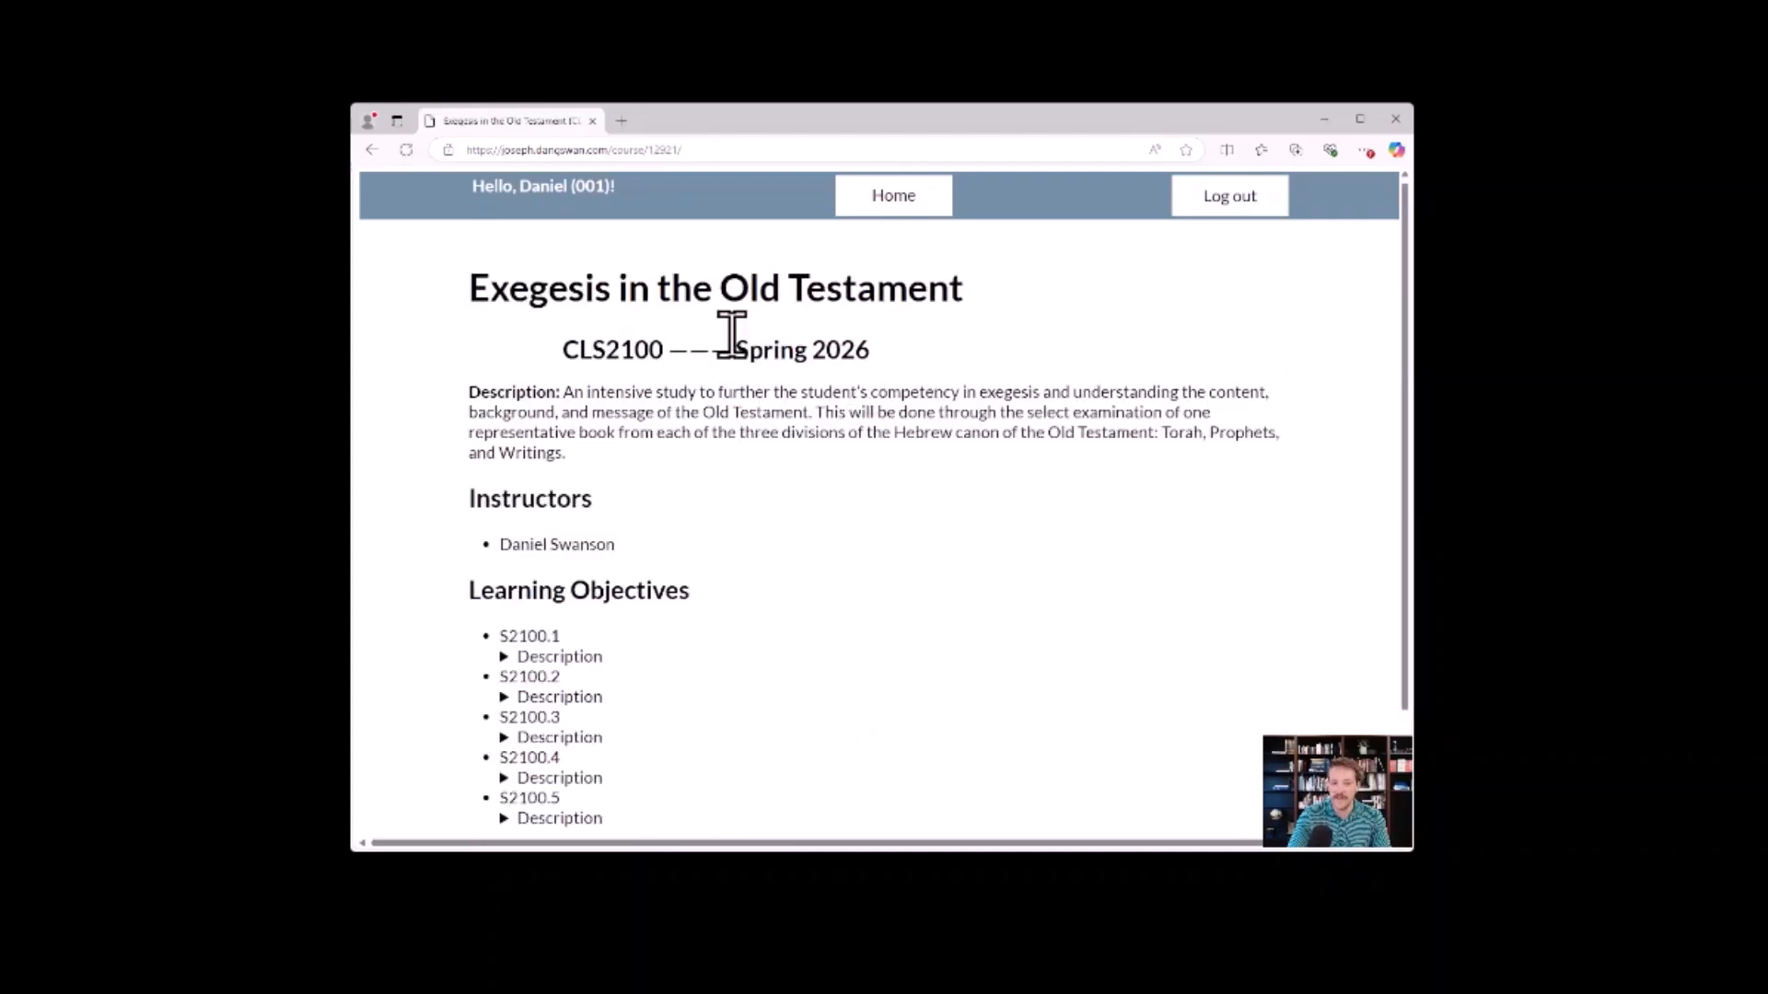
Review the new Exegesis in the Old Testament course page, and return to the Bussert Institute director section of the dashboard.
scroll(645, 544, down, 2)
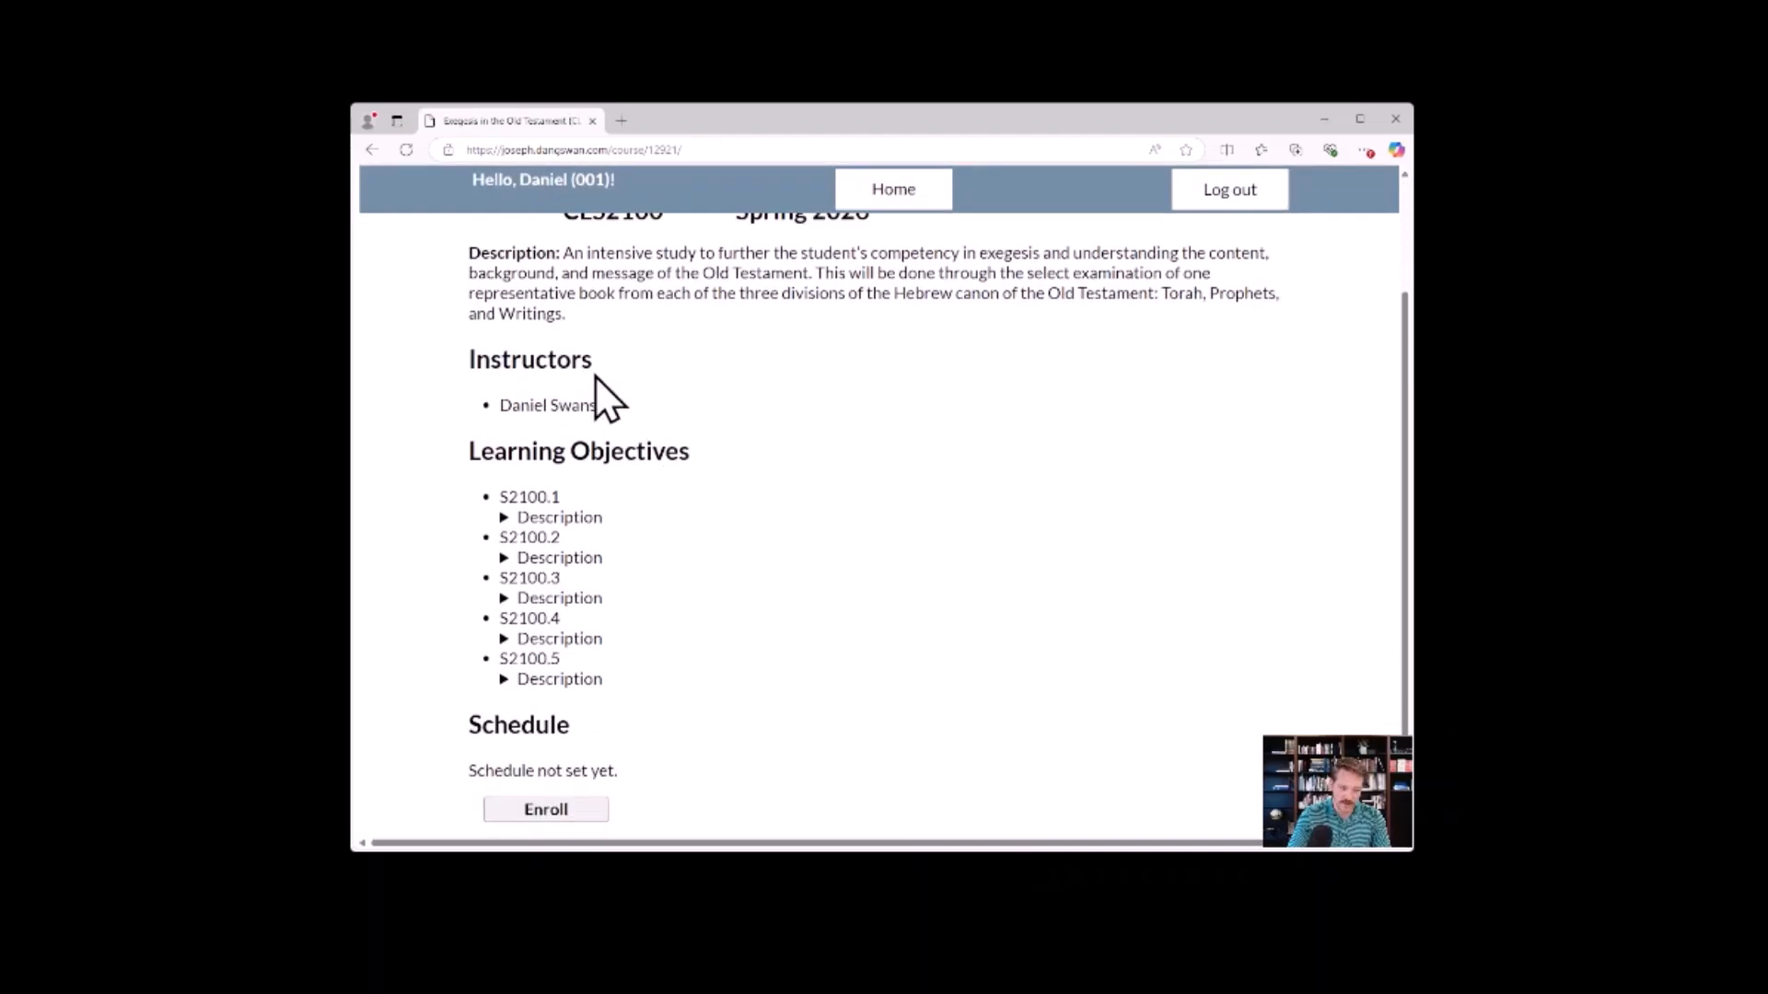
click(571, 811)
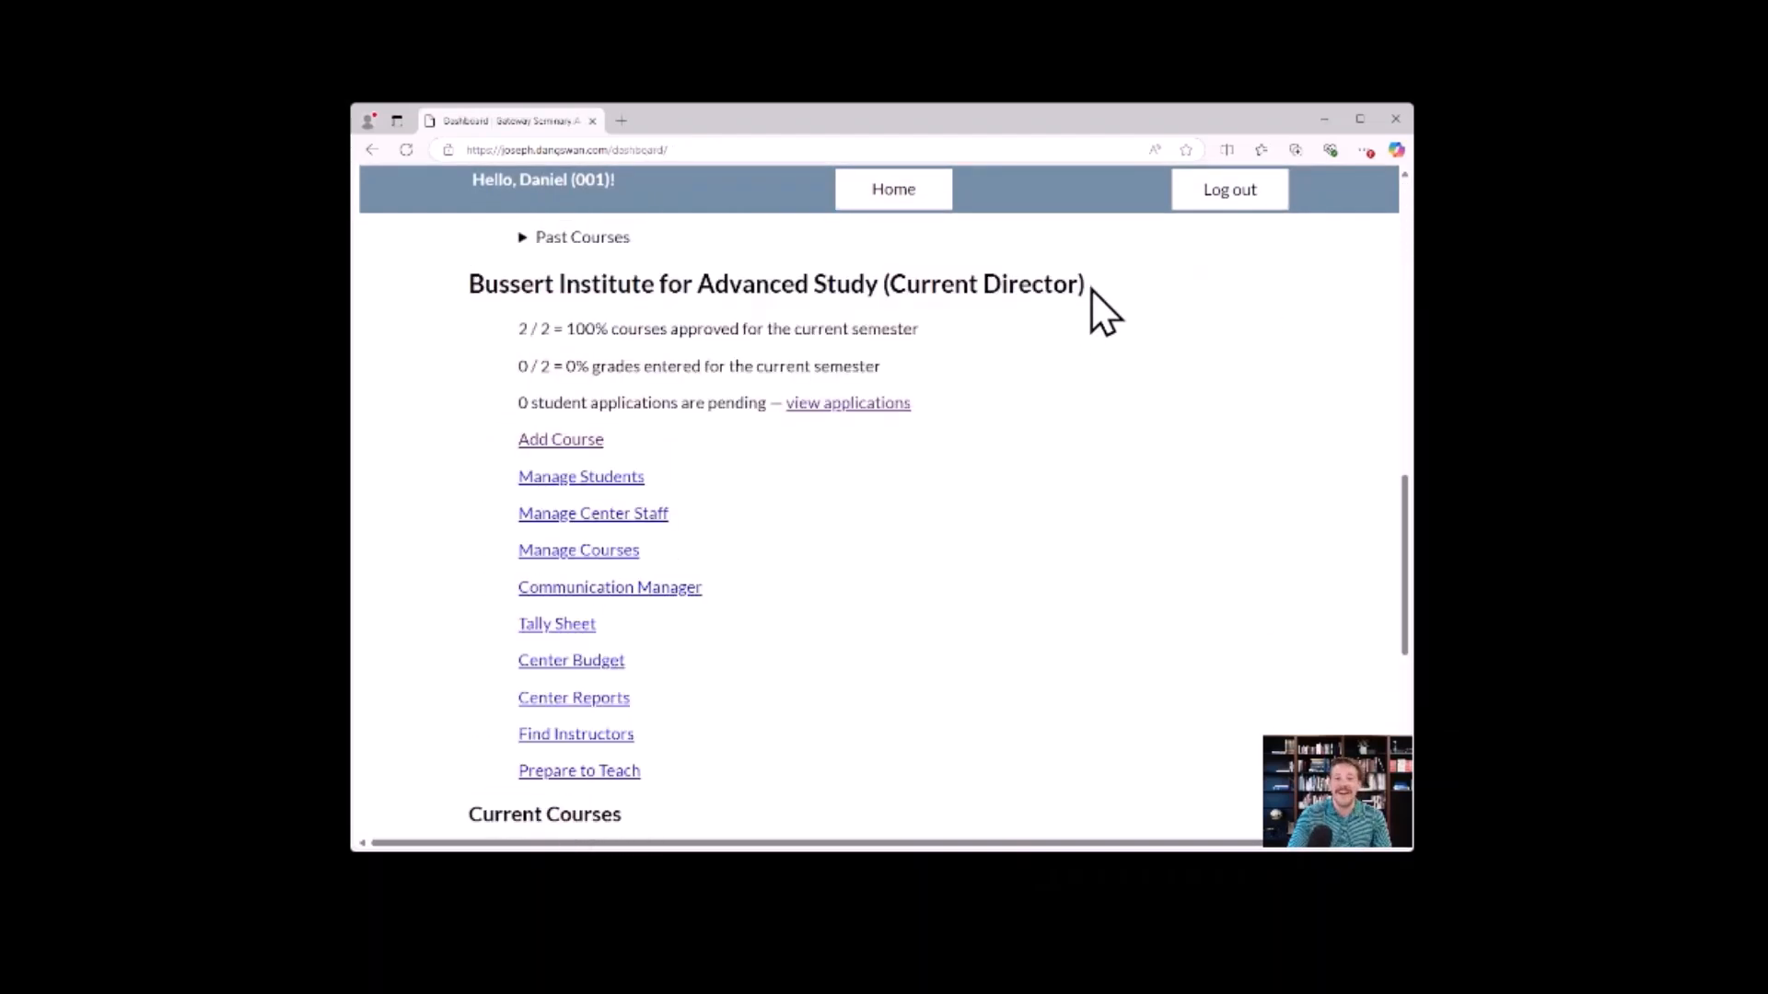
drag(1089, 285, 882, 286)
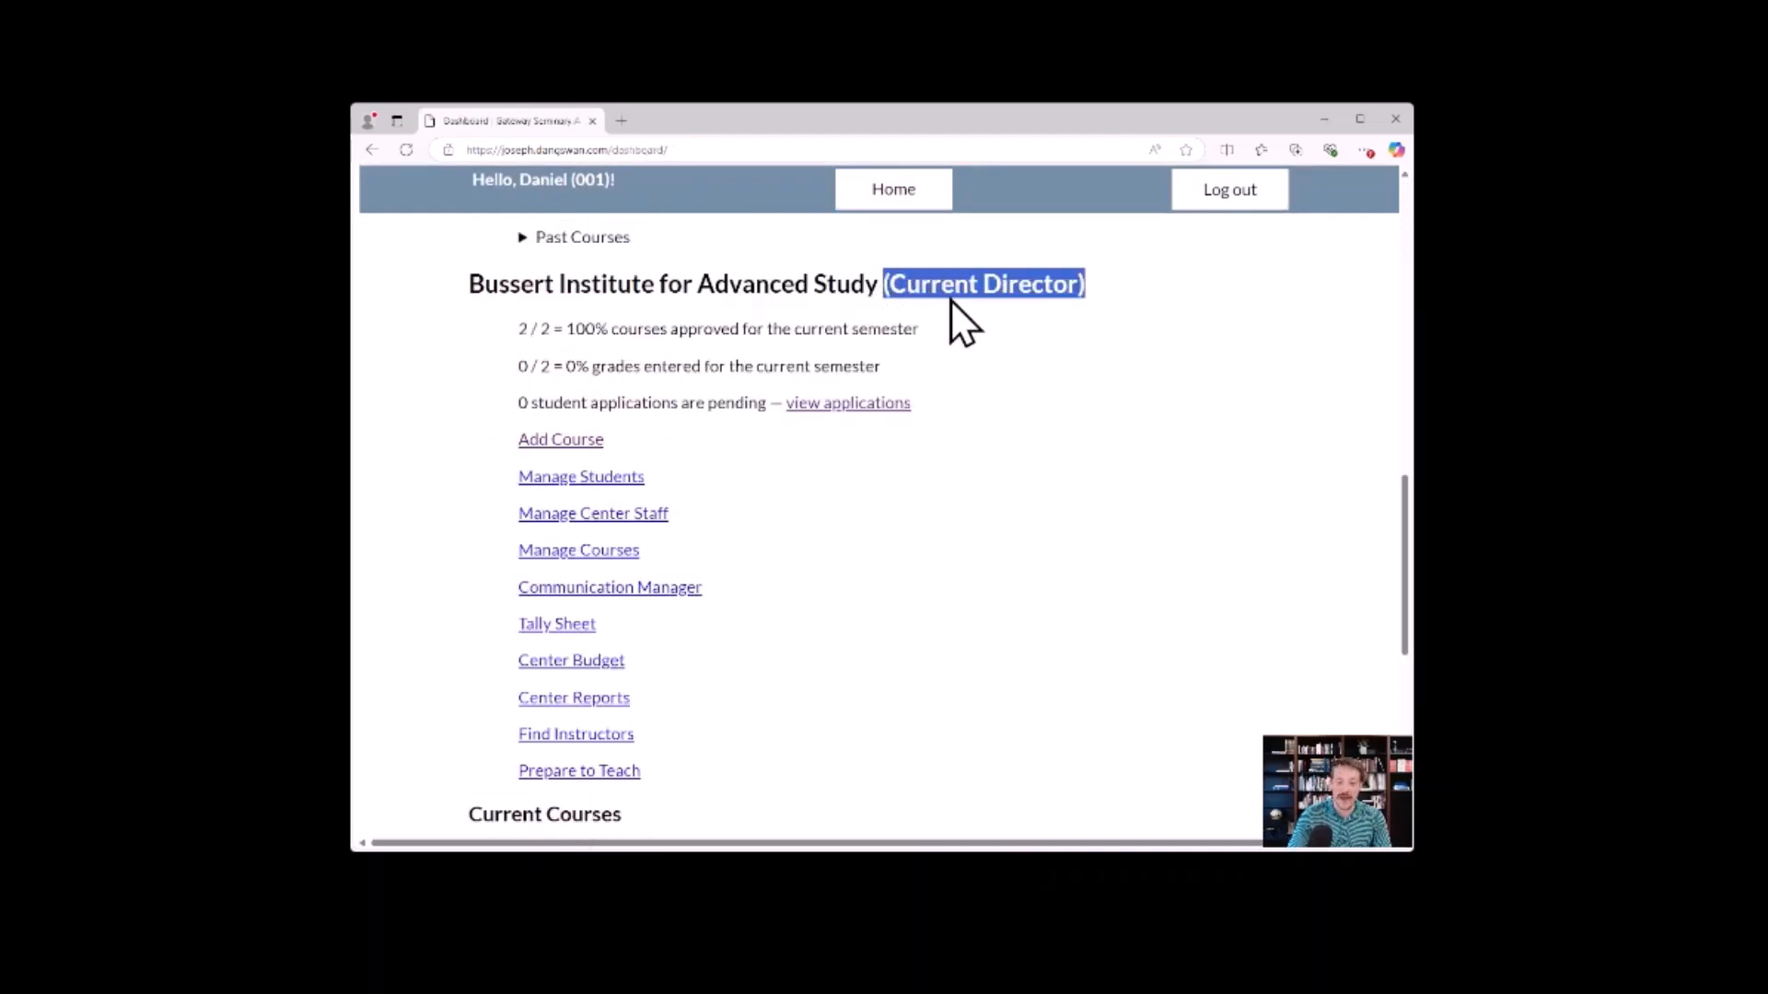
click(1086, 291)
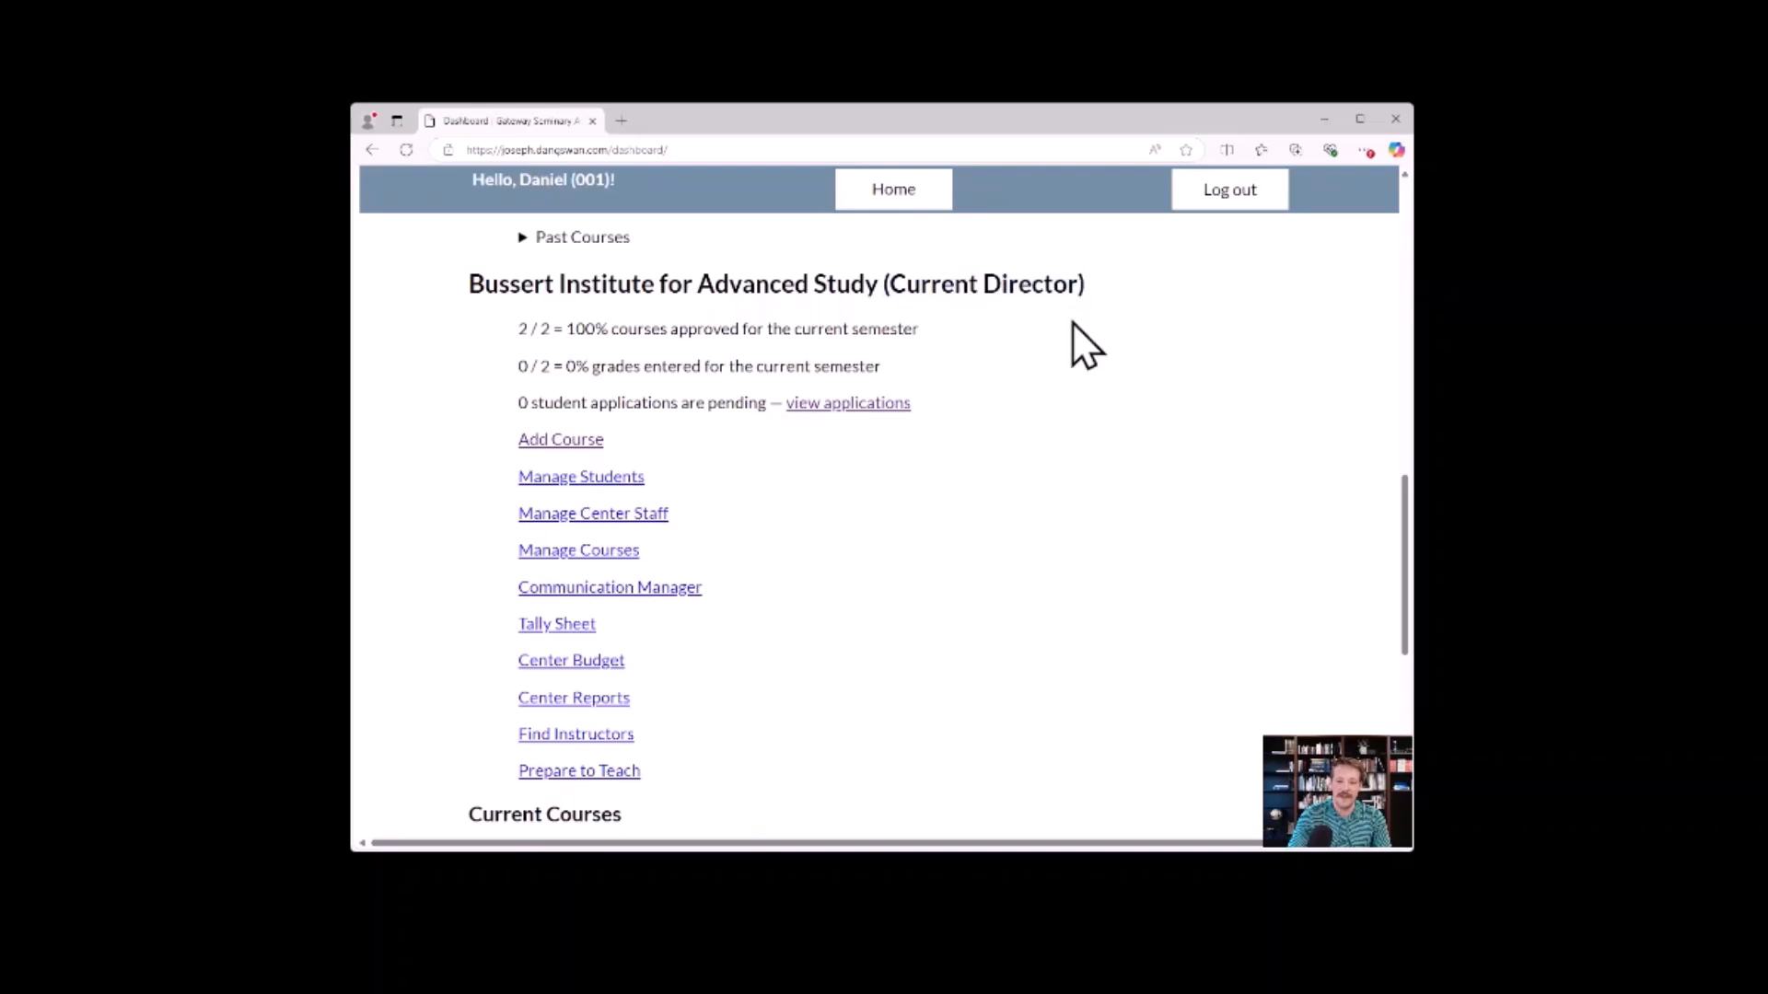
Examine the Bussert Institute's current and upcoming course lists, including the Exegesis in the Old Testament entry.
scroll(721, 496, down, 1)
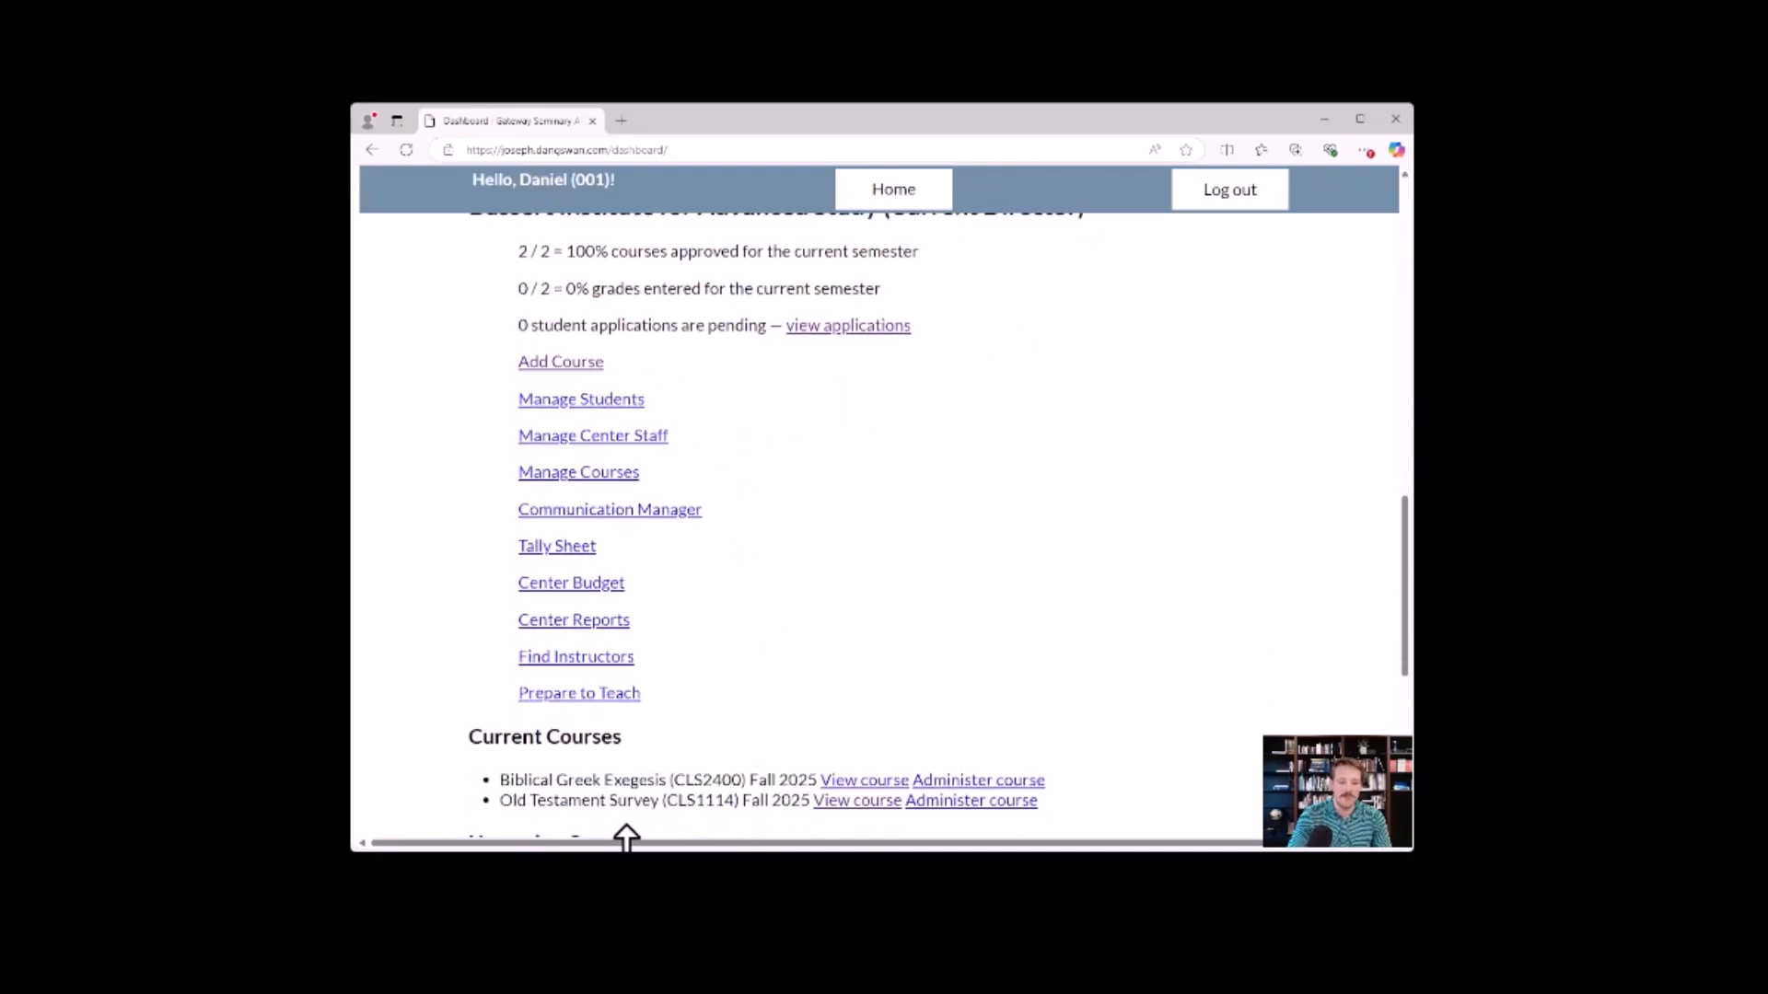
scroll(623, 801, down, 2)
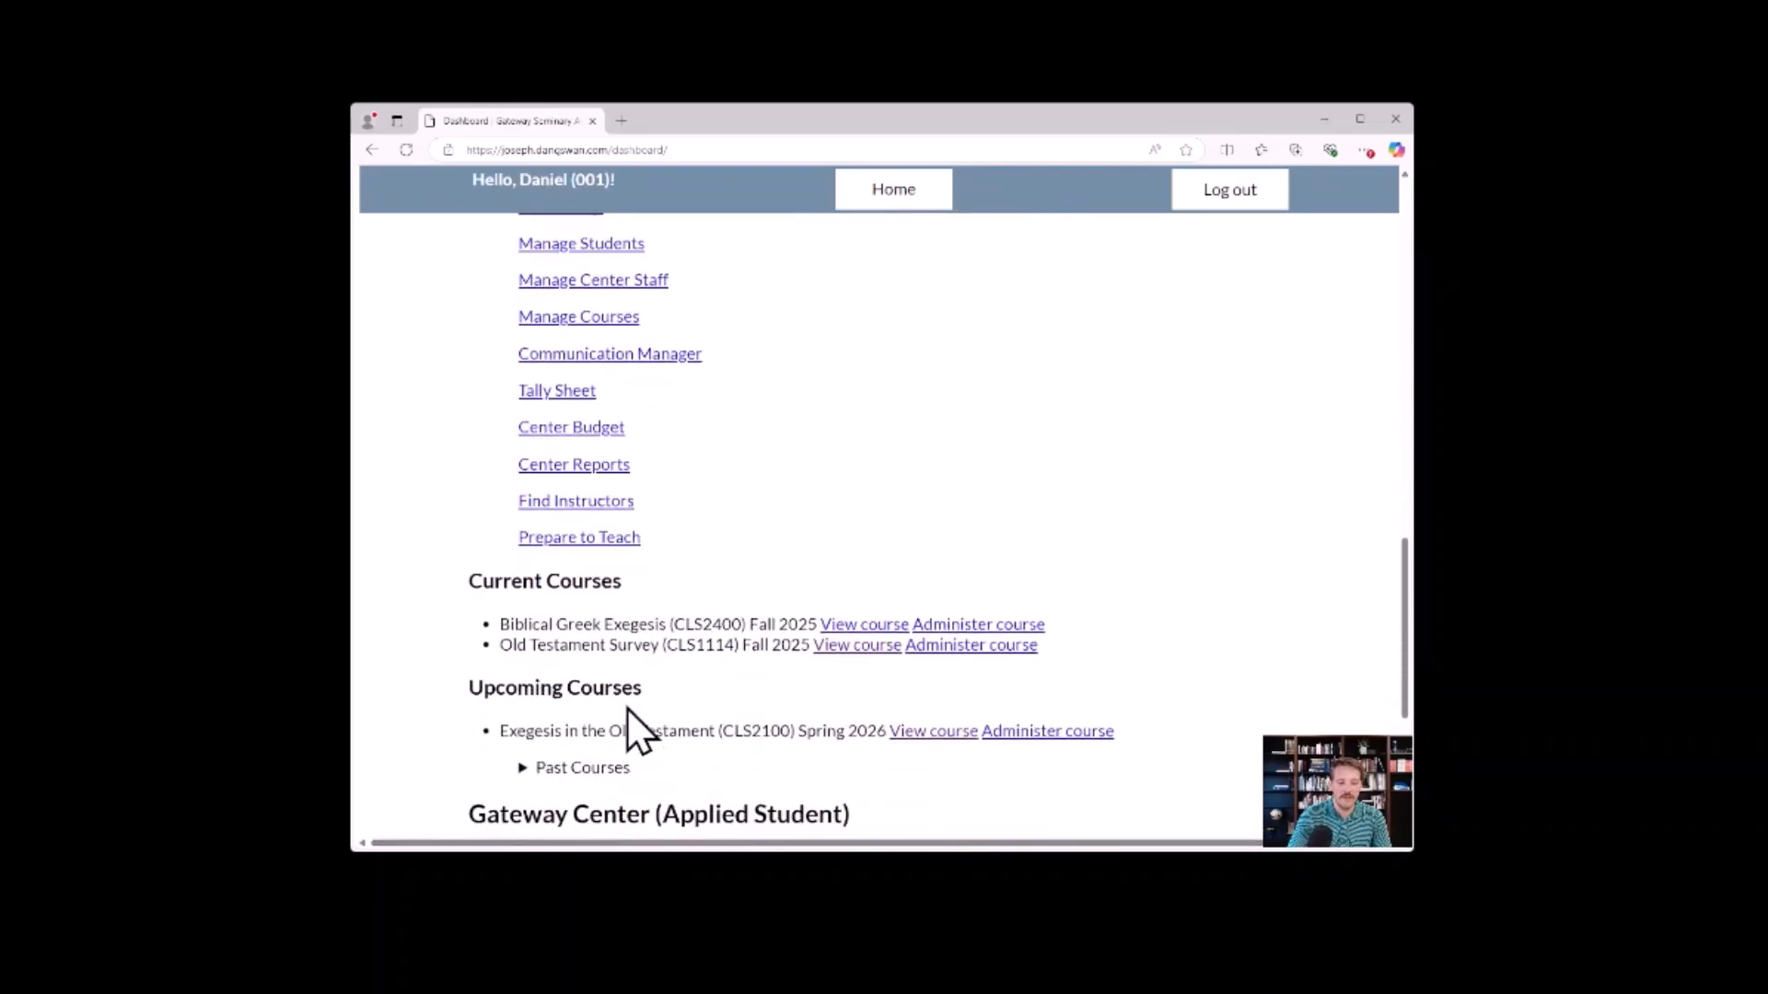
drag(471, 582, 612, 592)
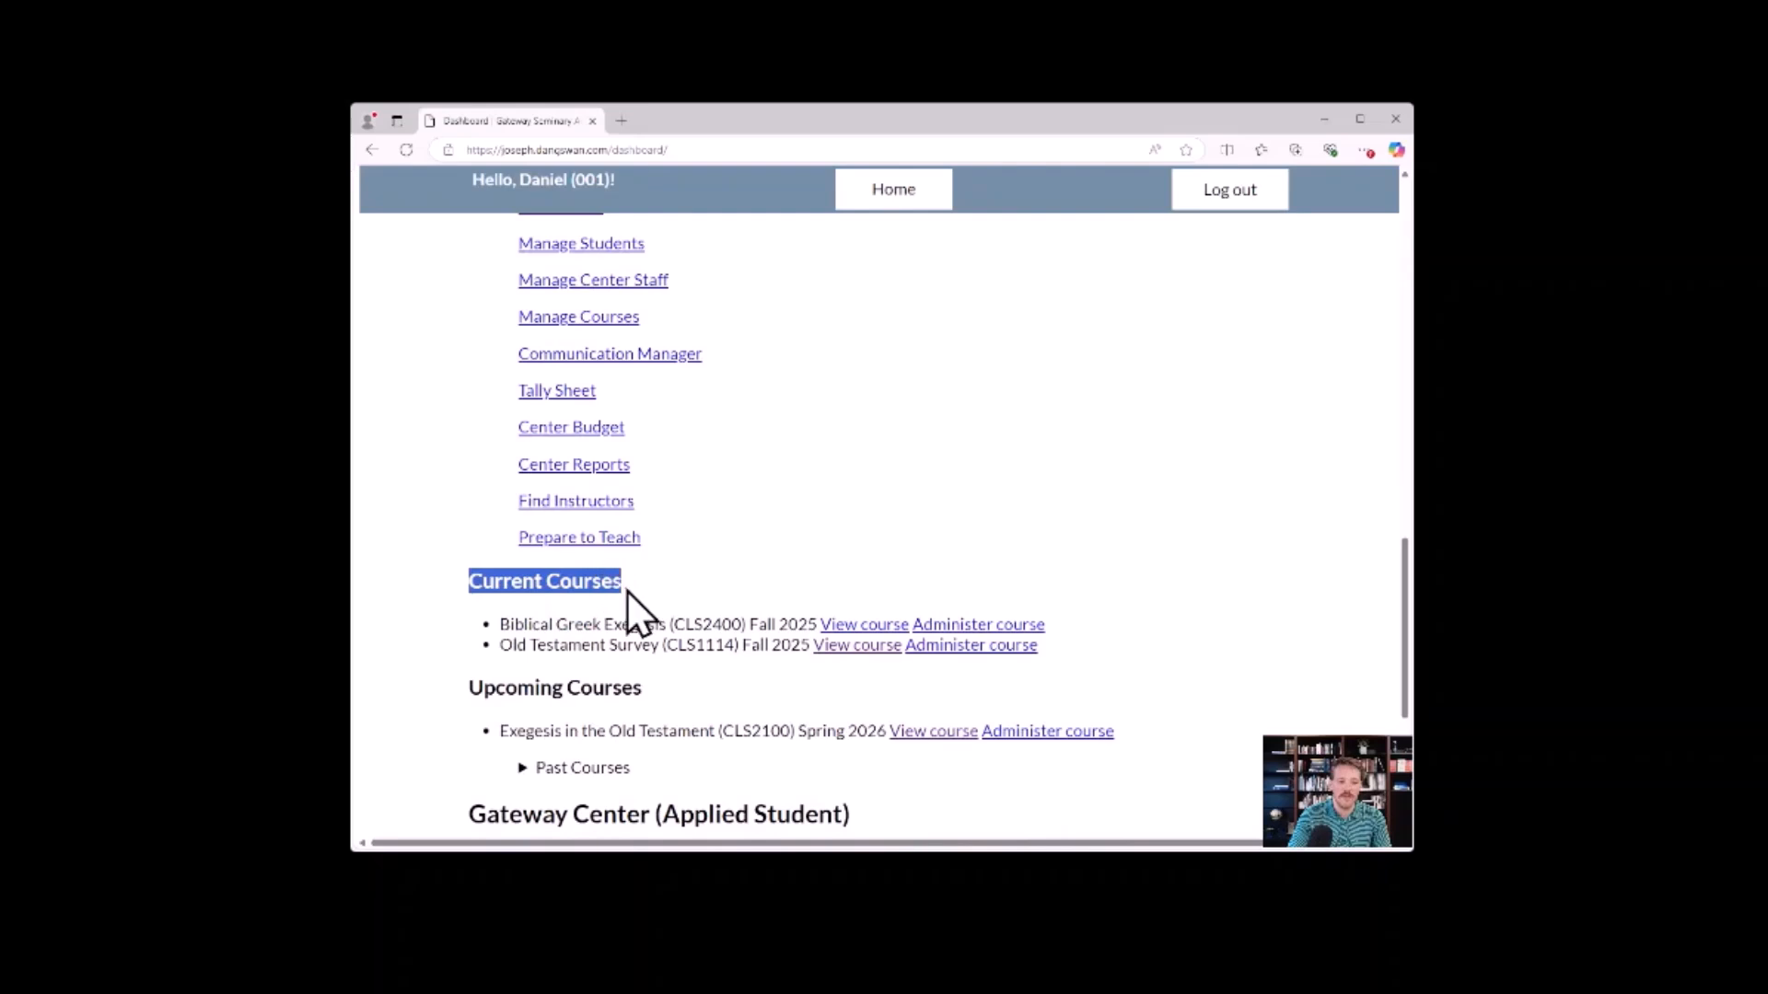
click(628, 584)
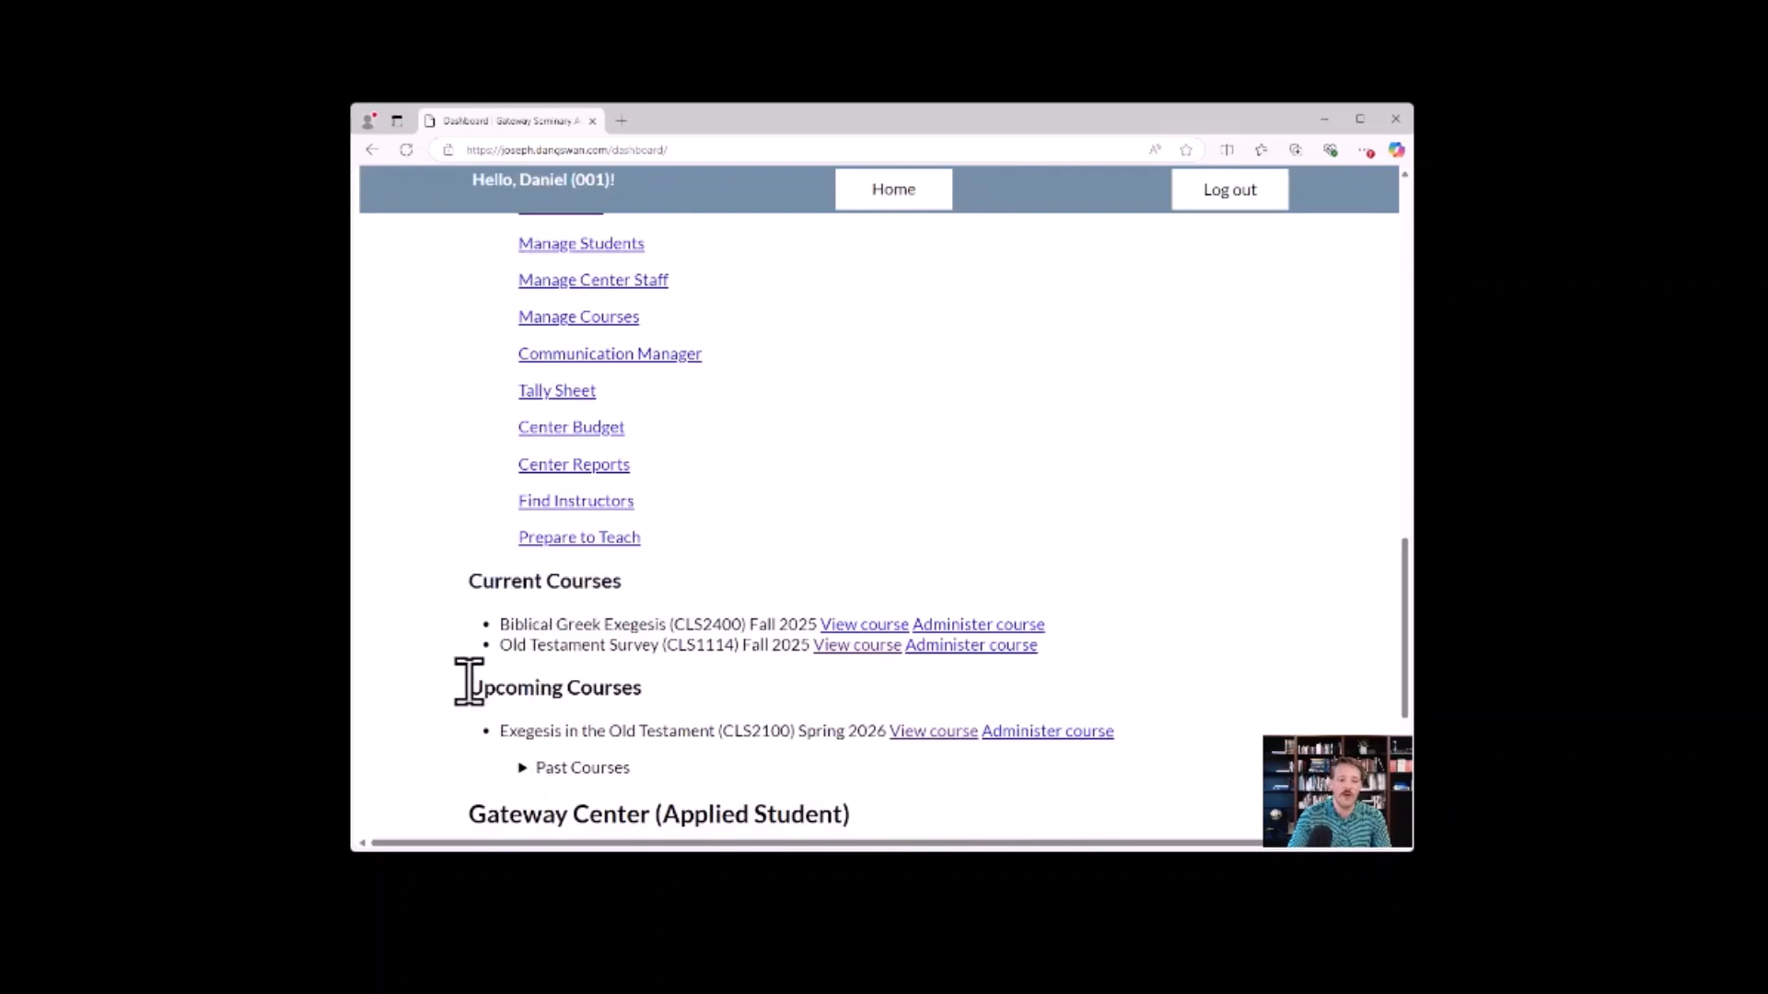
drag(469, 686, 700, 679)
click(686, 745)
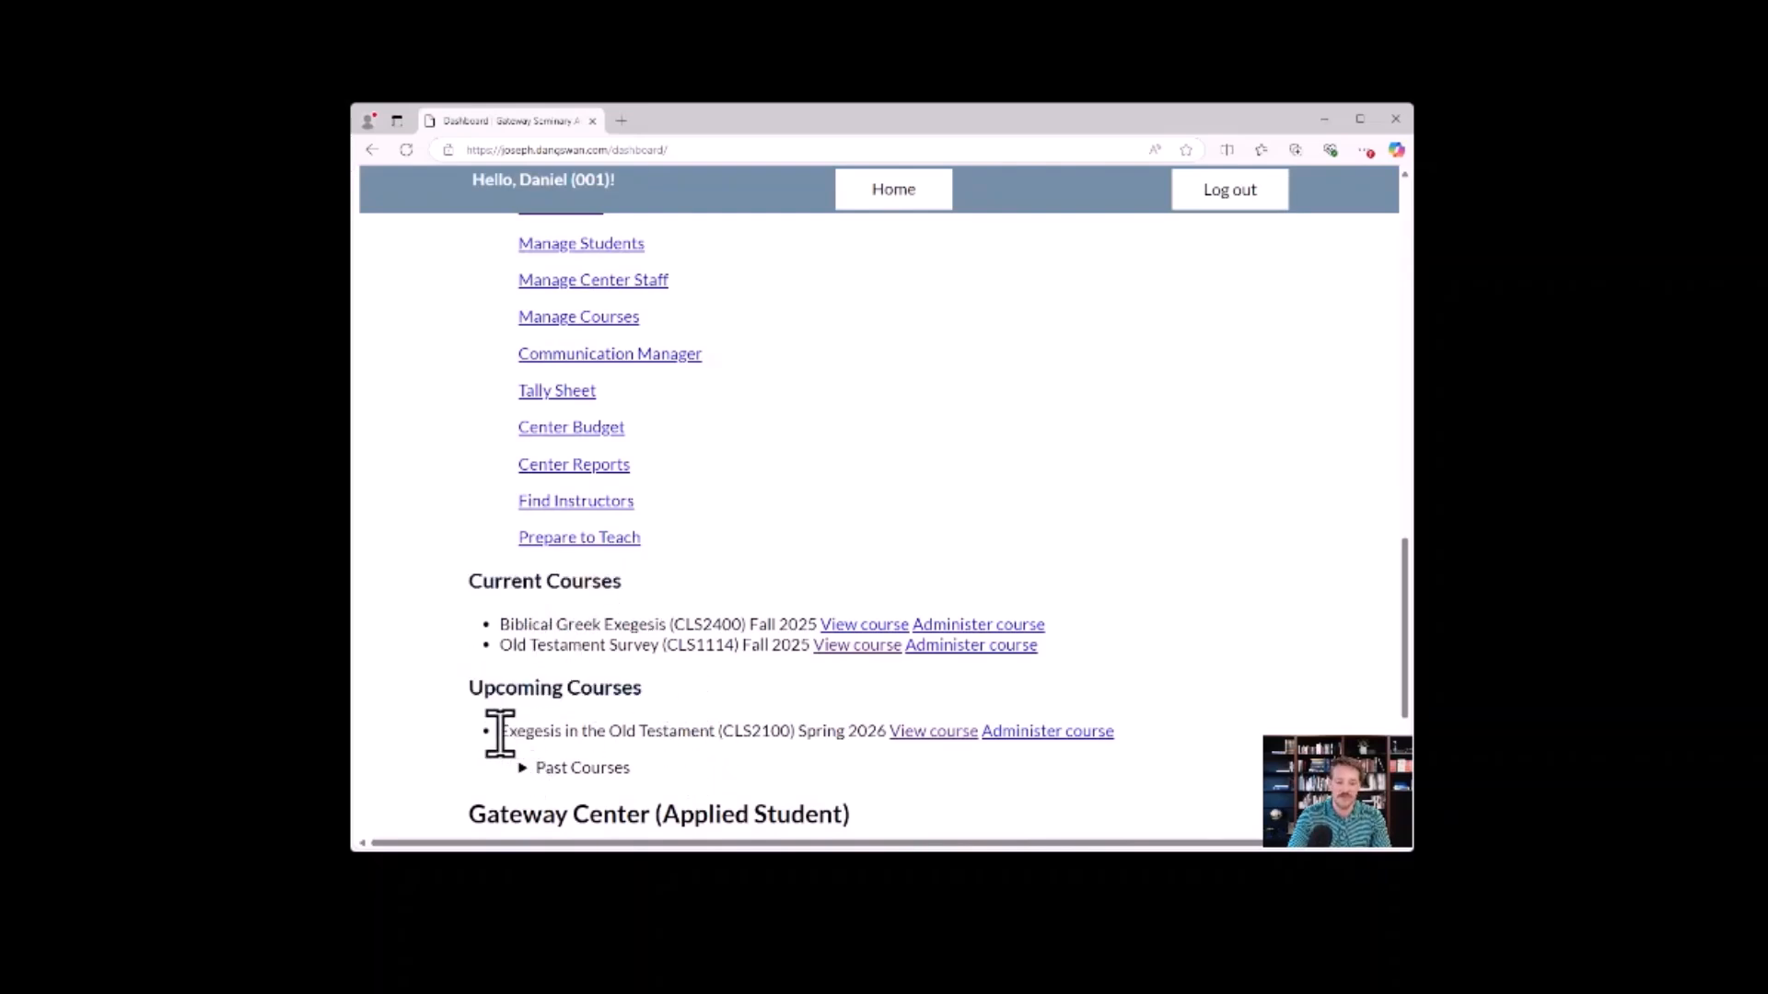
drag(500, 732, 822, 725)
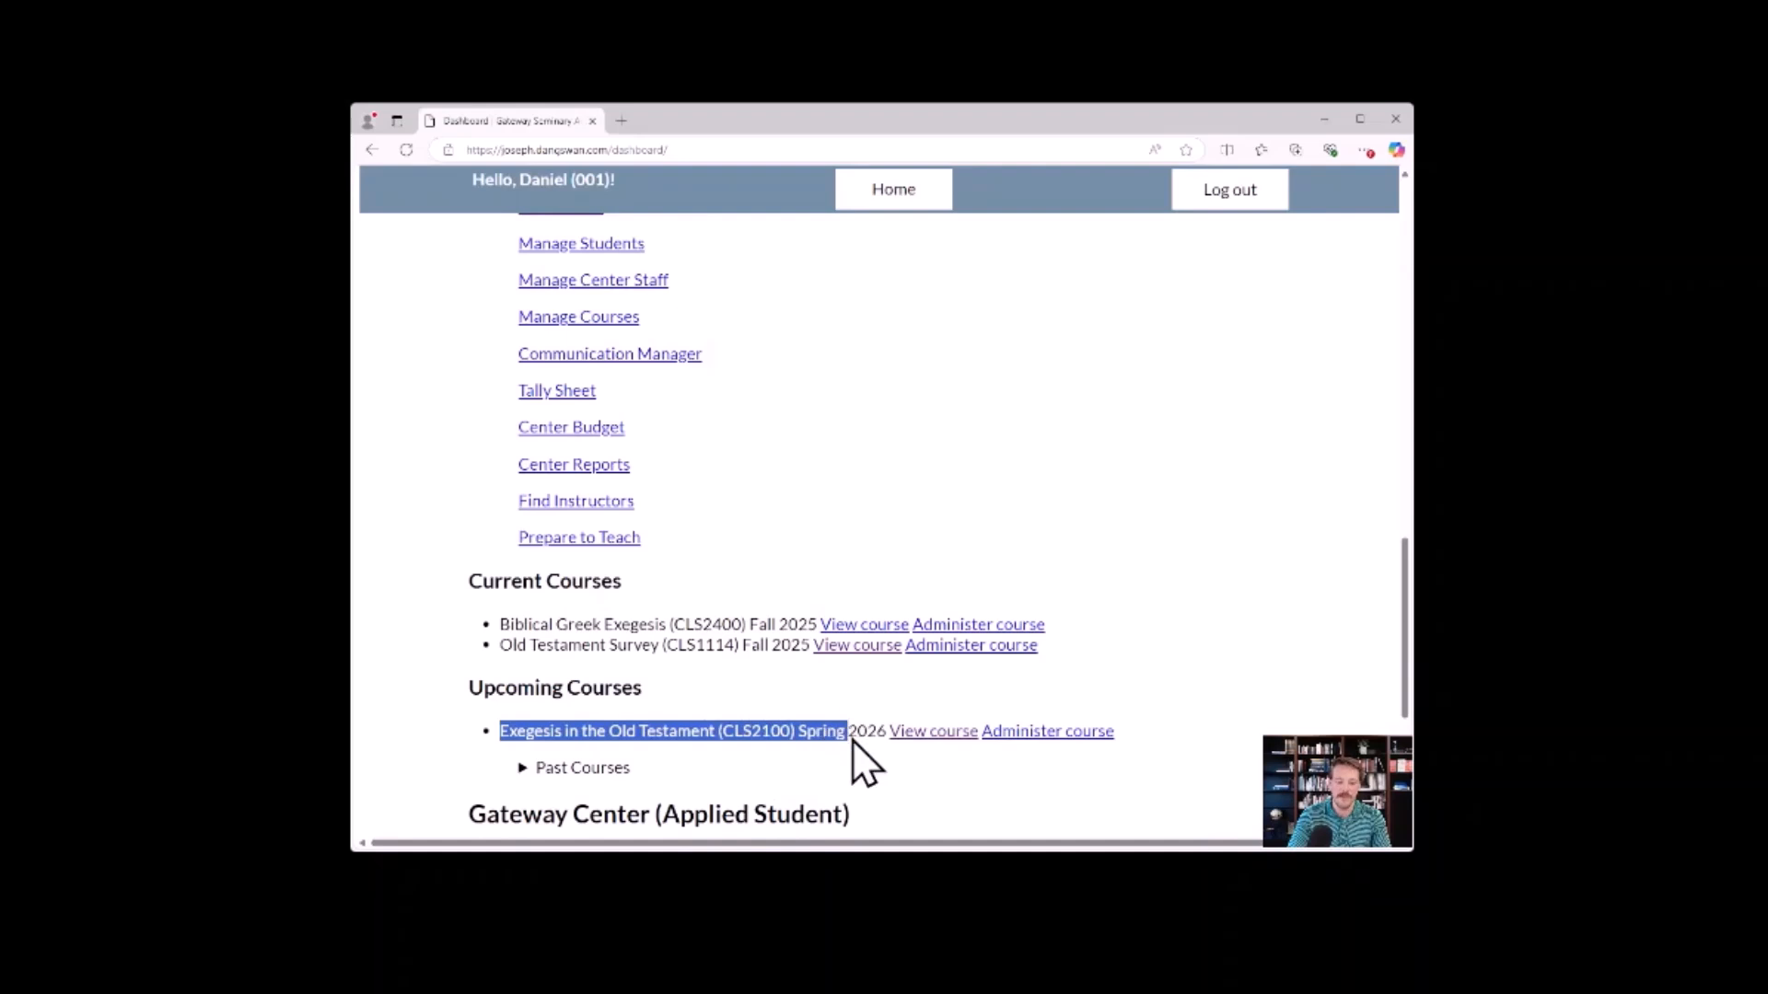
click(856, 737)
View the upcoming Exegesis in the Old Testament course page in a separate tab down to its enrollment option, and return to the dashboard.
click(907, 733)
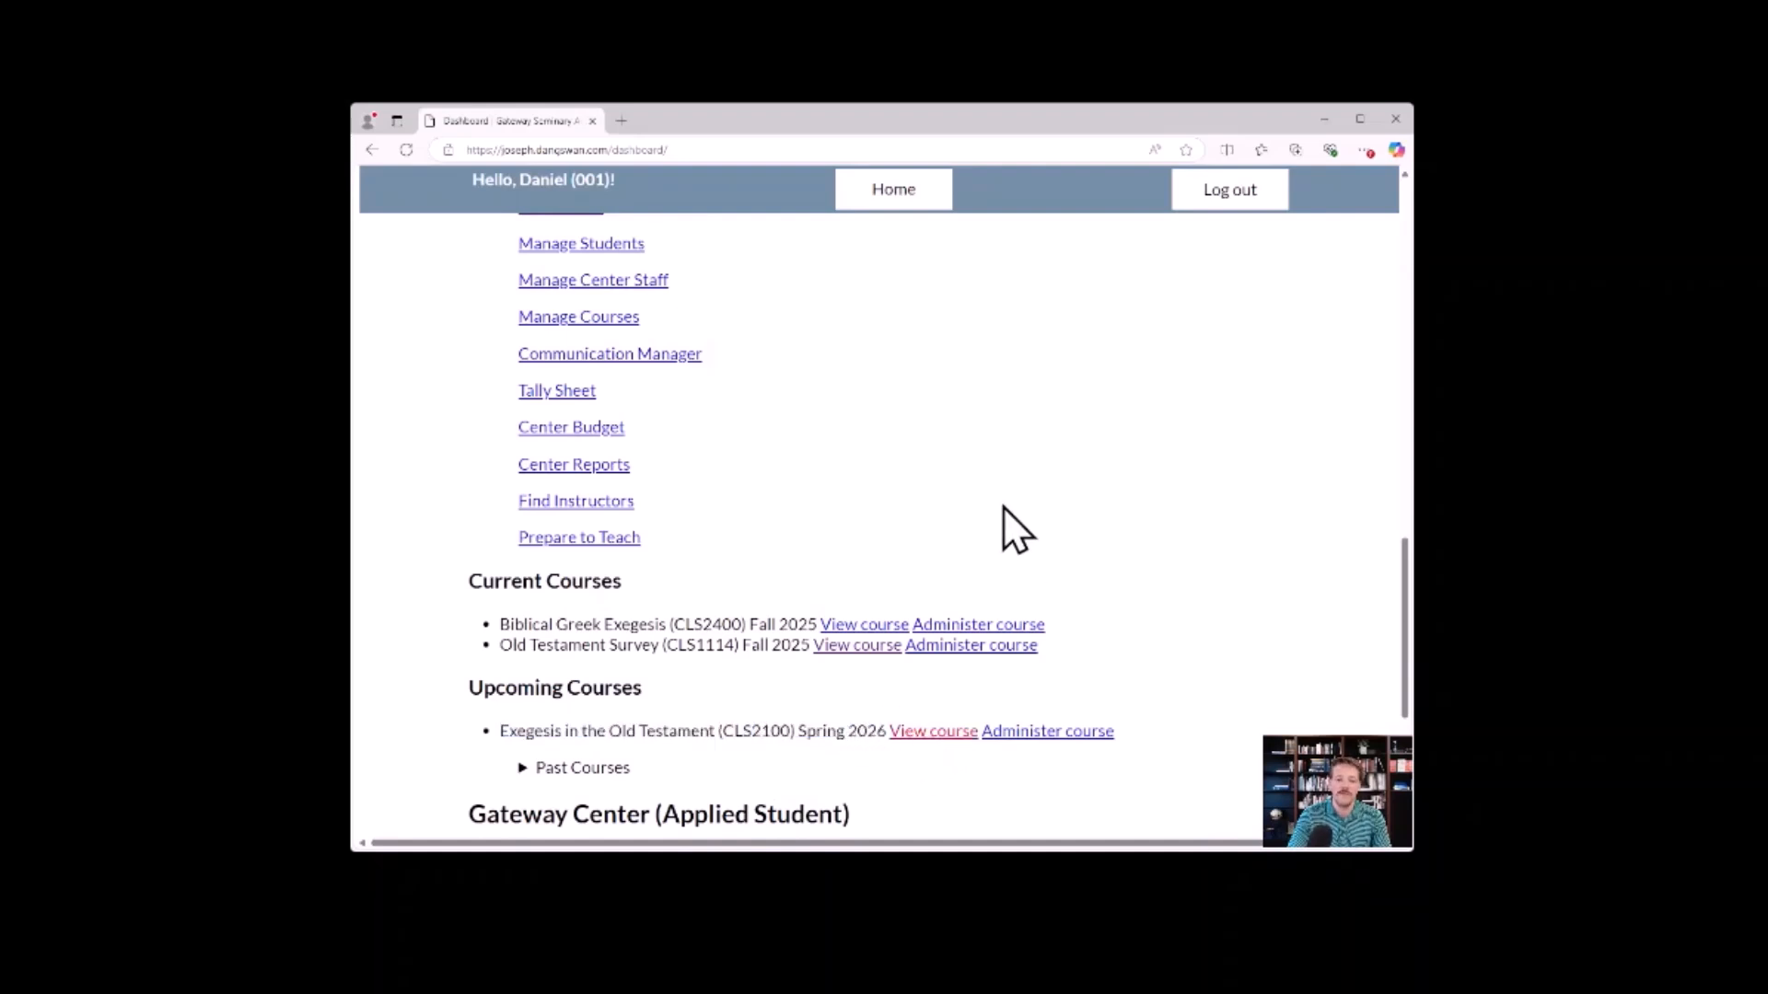
click(694, 119)
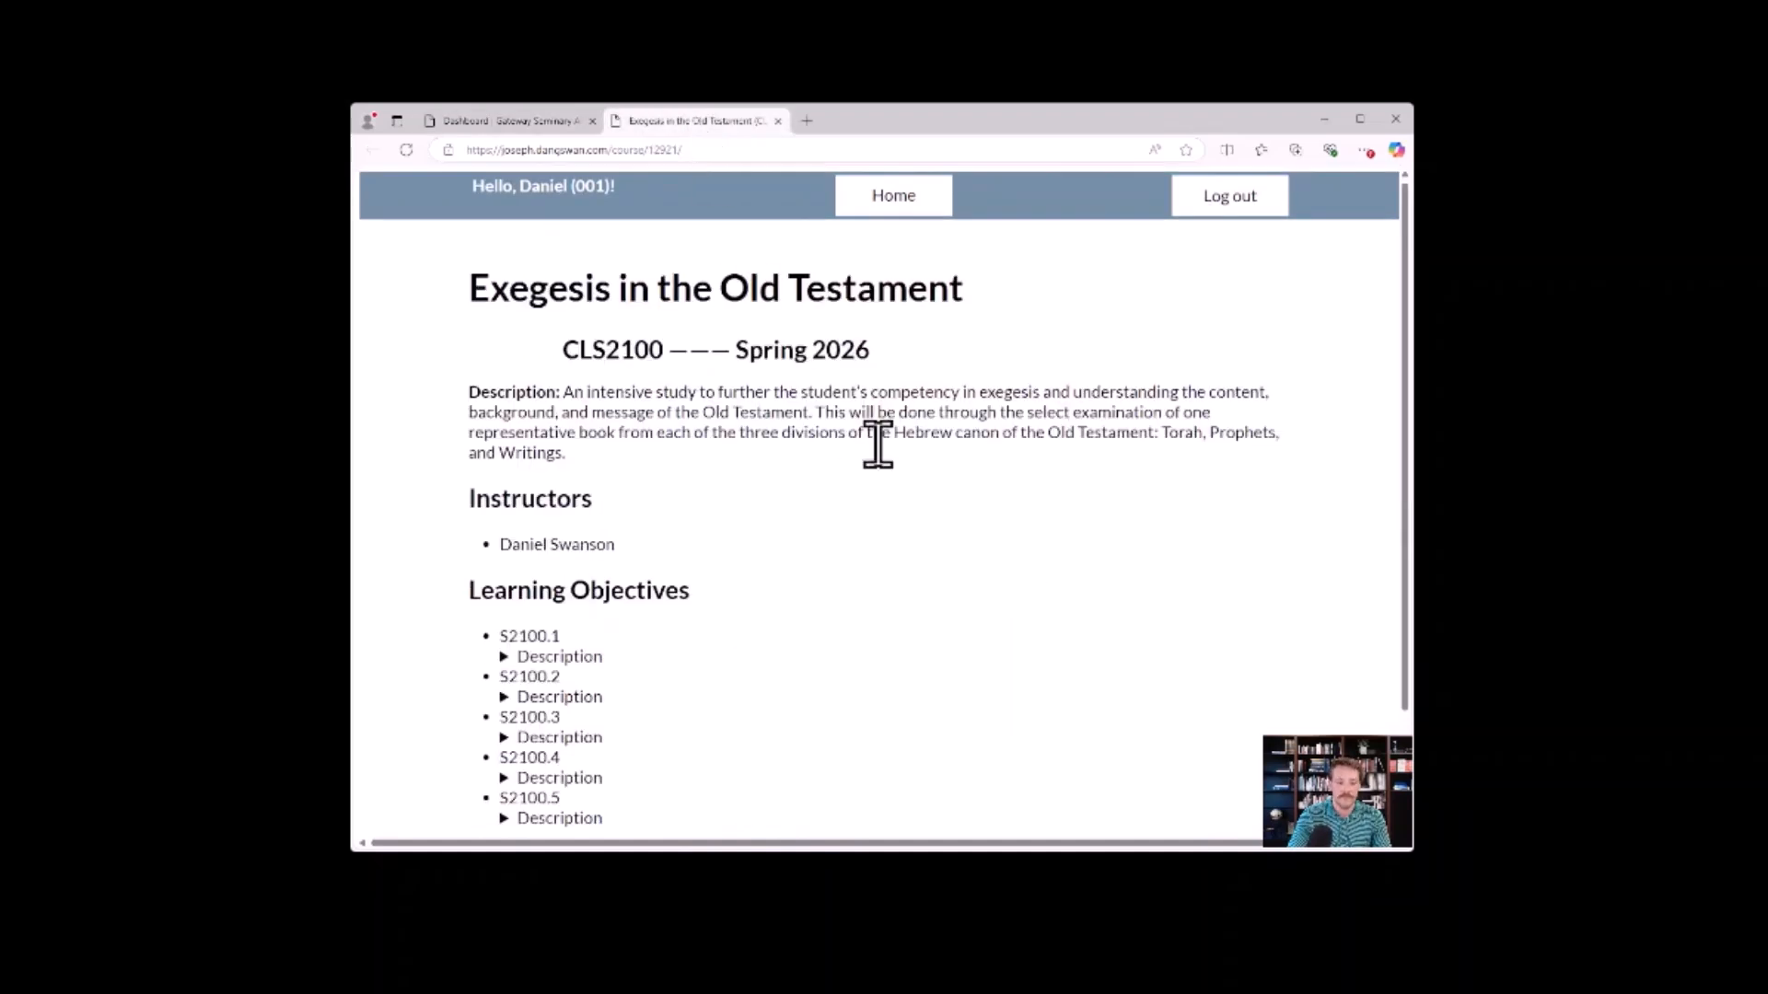
scroll(792, 667, down, 2)
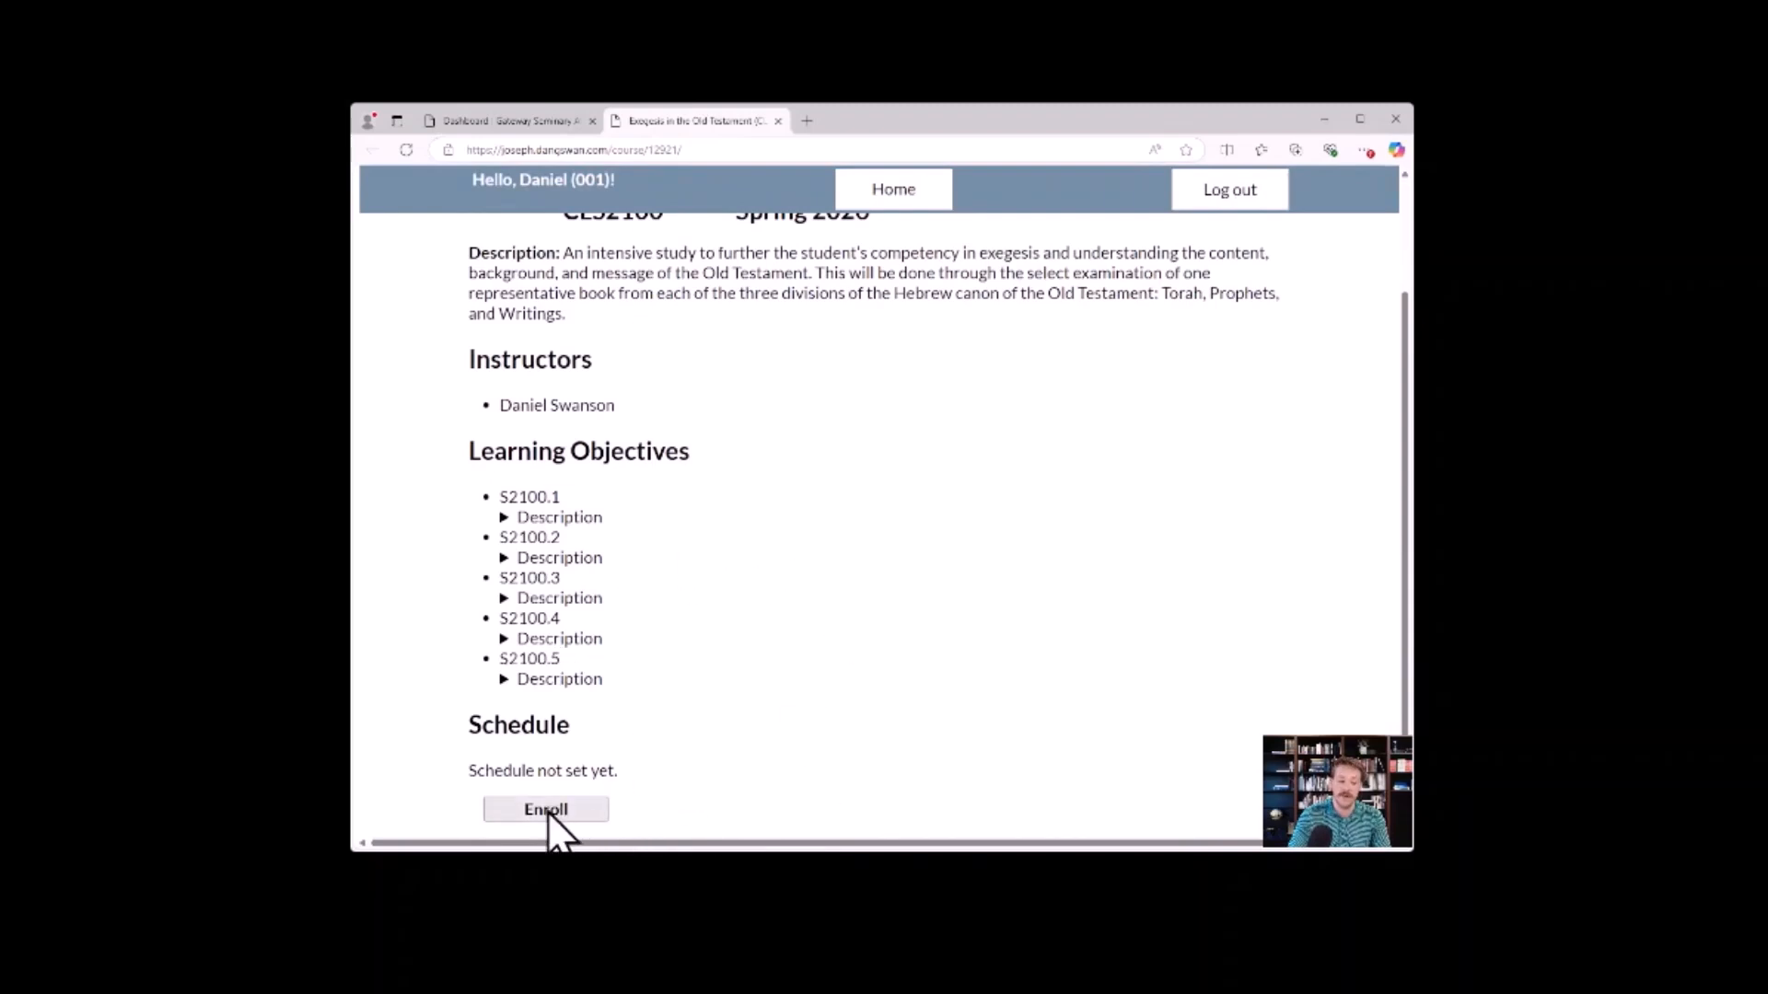
scroll(825, 631, up, 3)
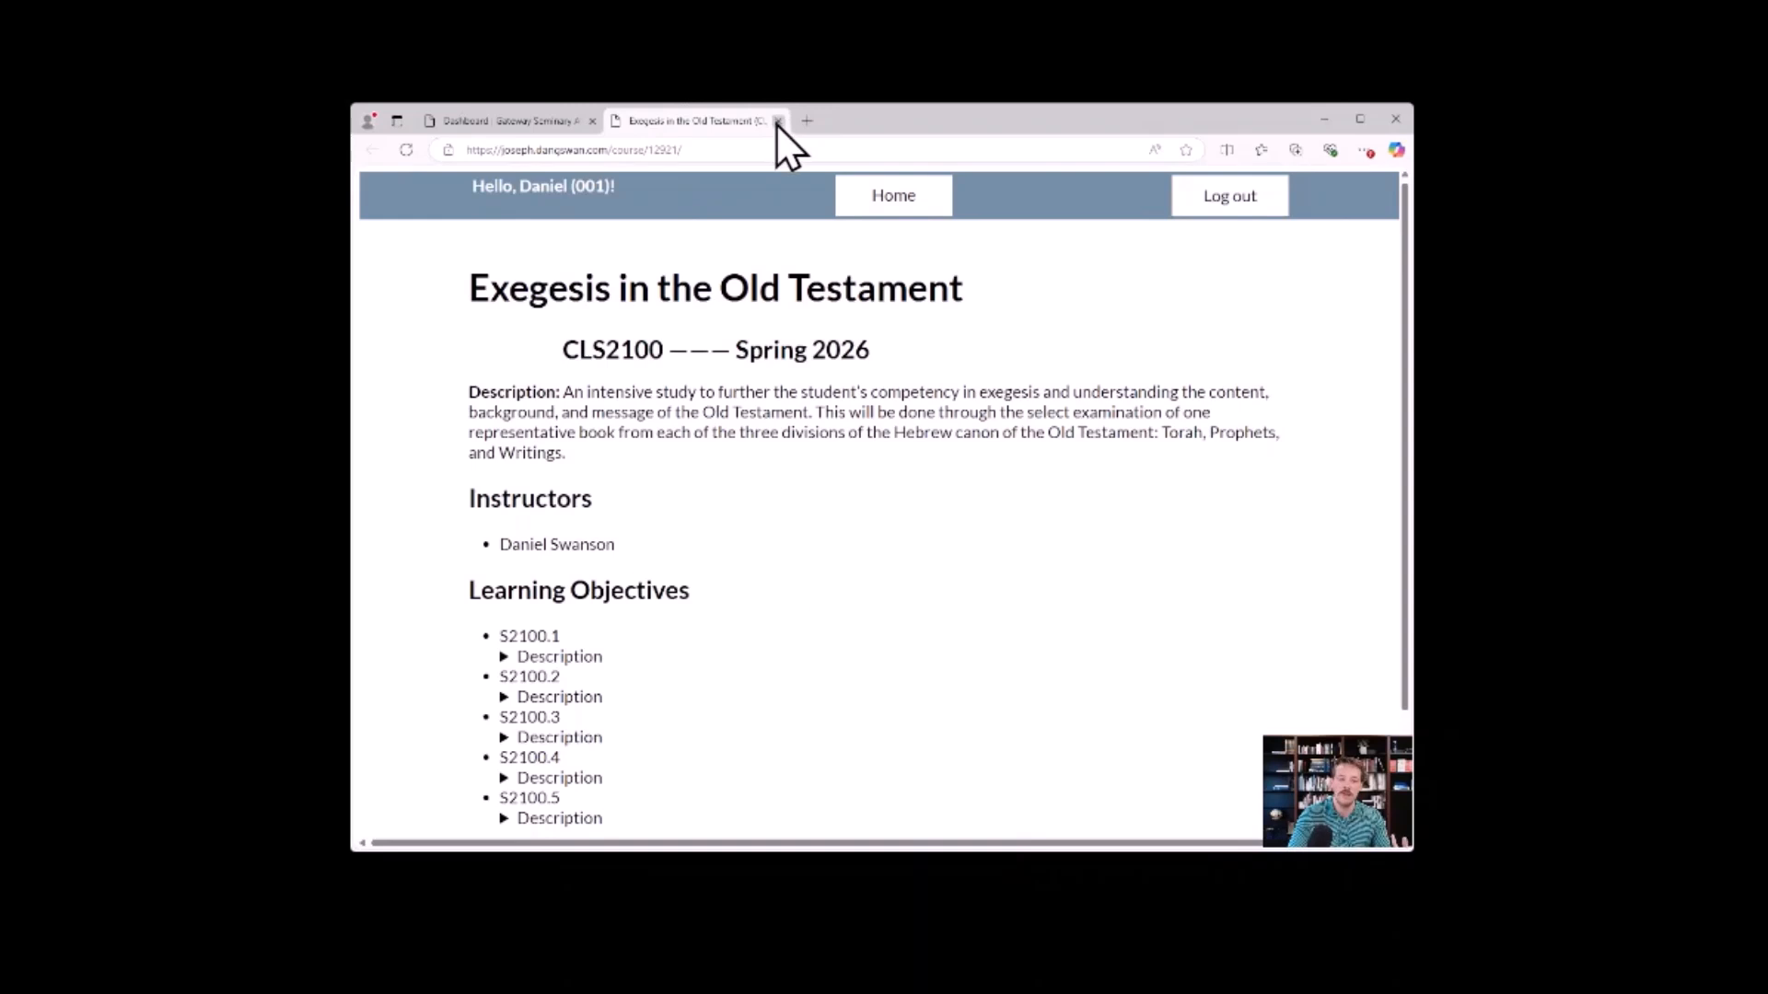
click(507, 121)
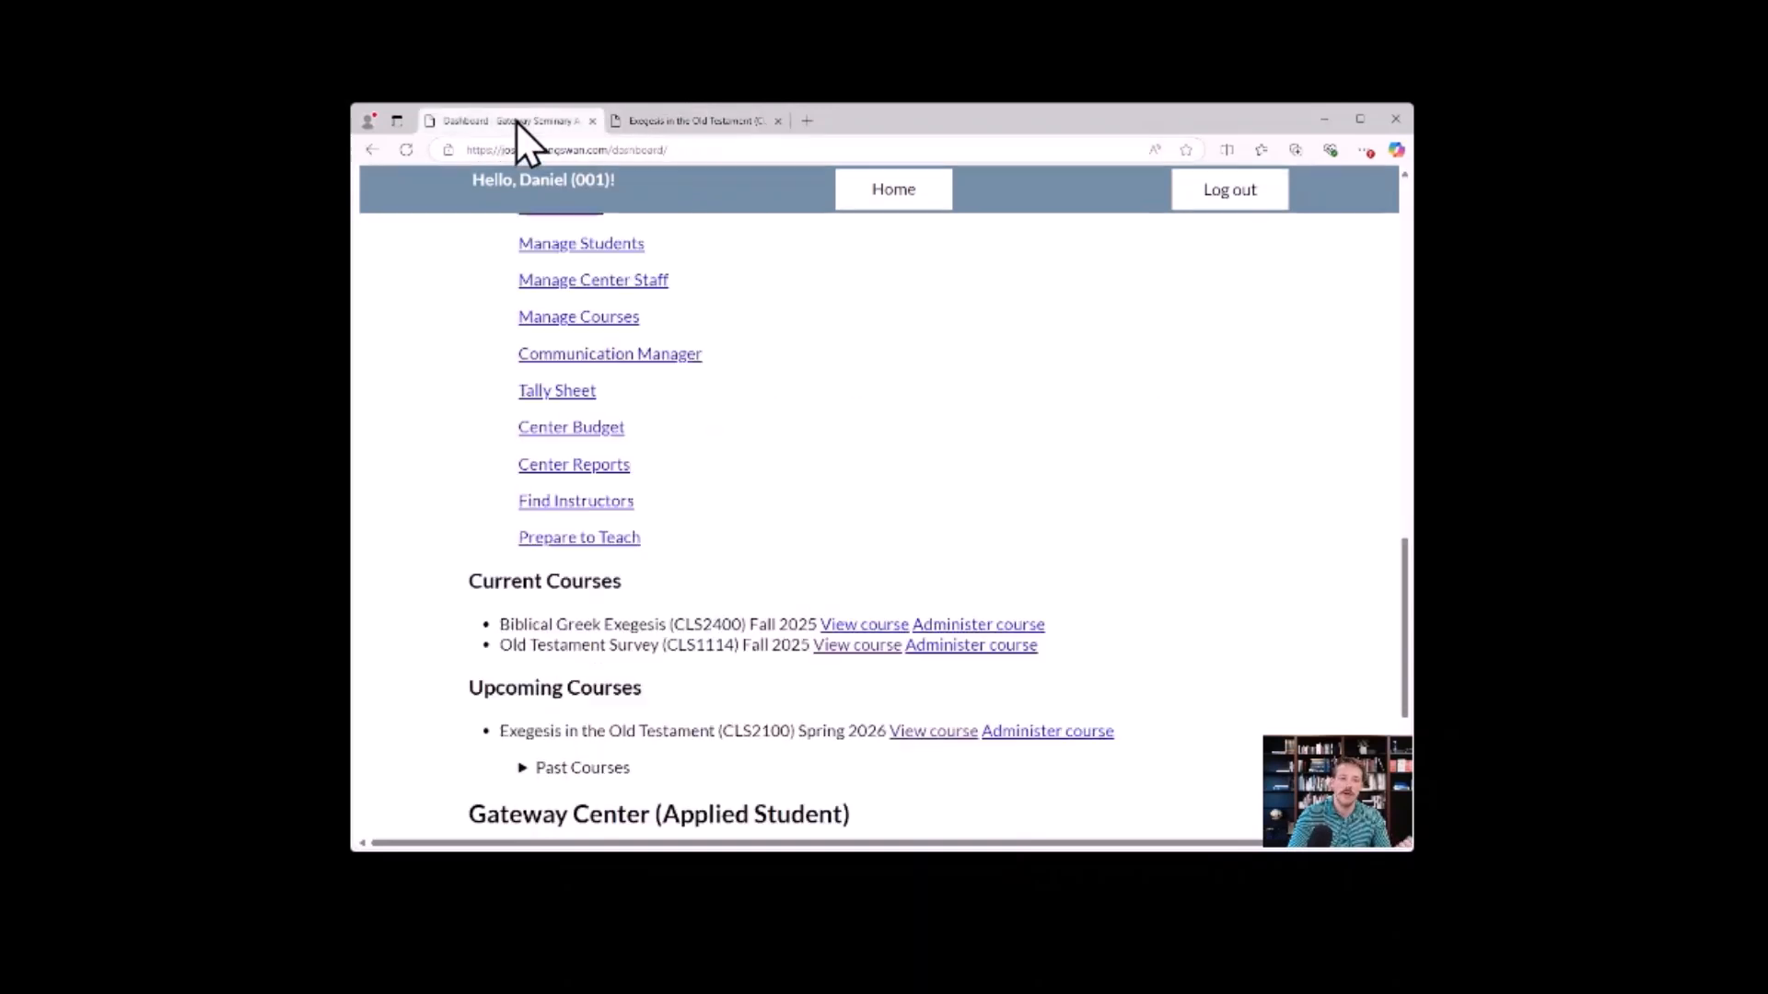
Open the administration page of the upcoming CLS2100 course in a separate tab and review its description, schedule, registration, grades and files sections.
middle_click(1013, 744)
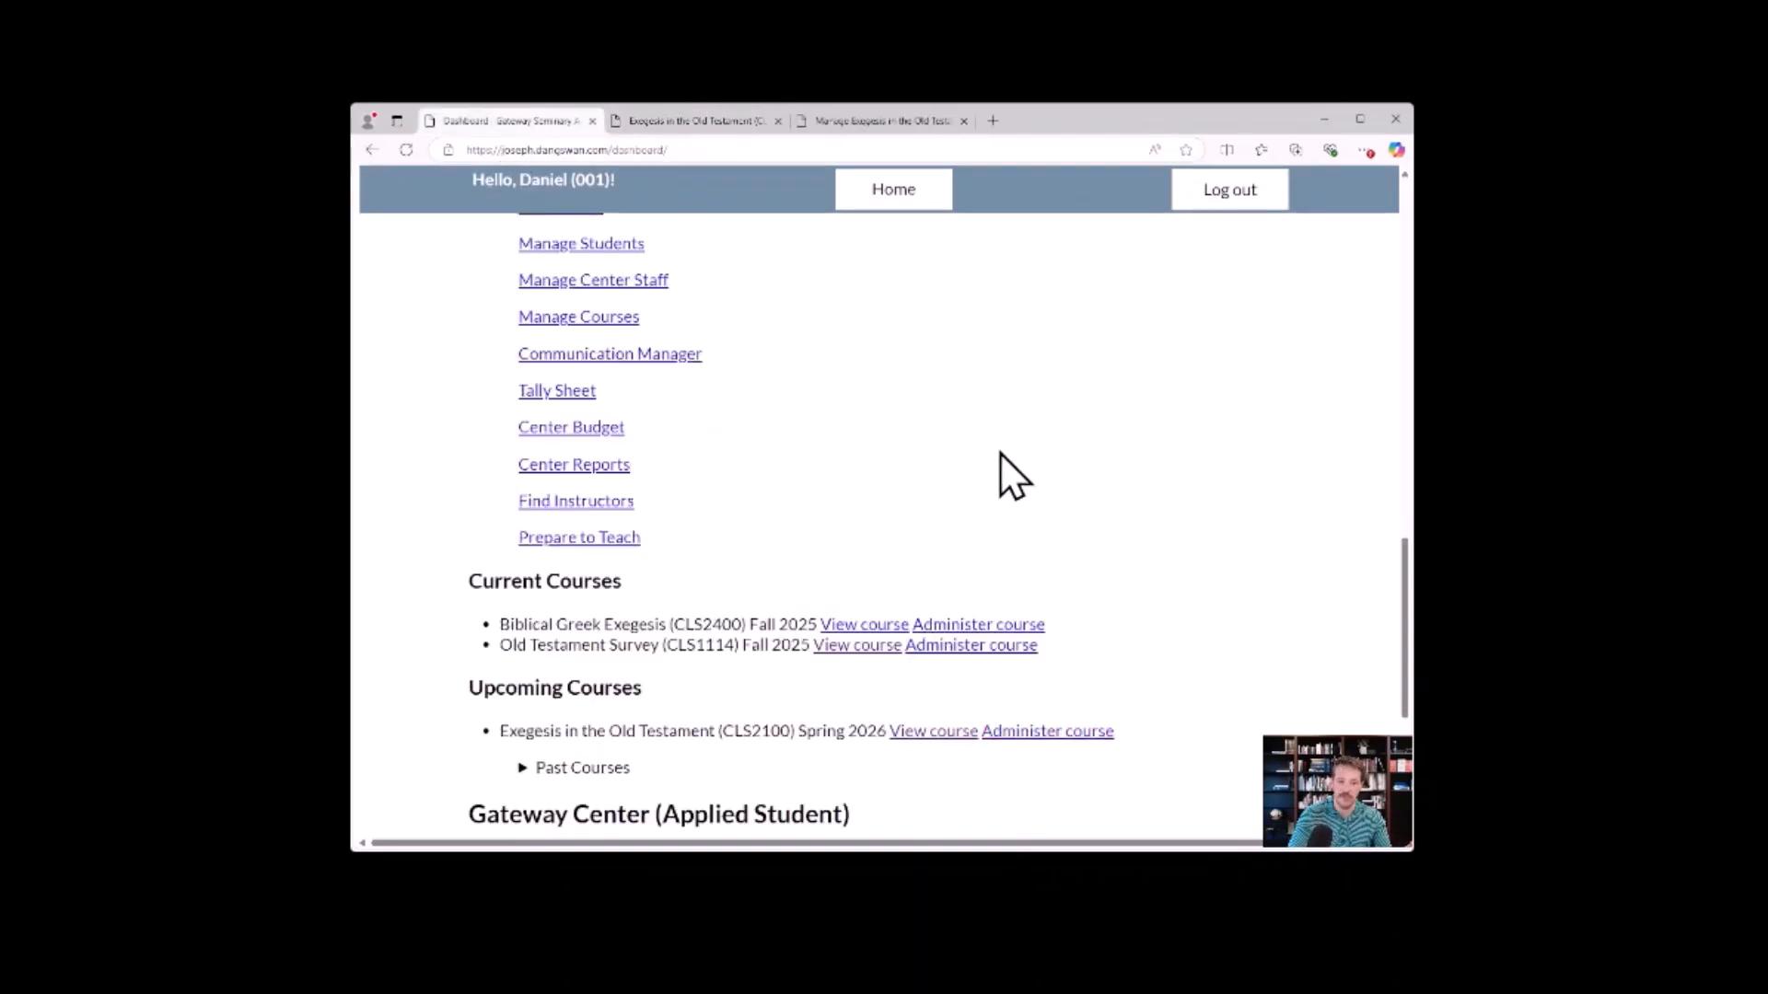
click(873, 124)
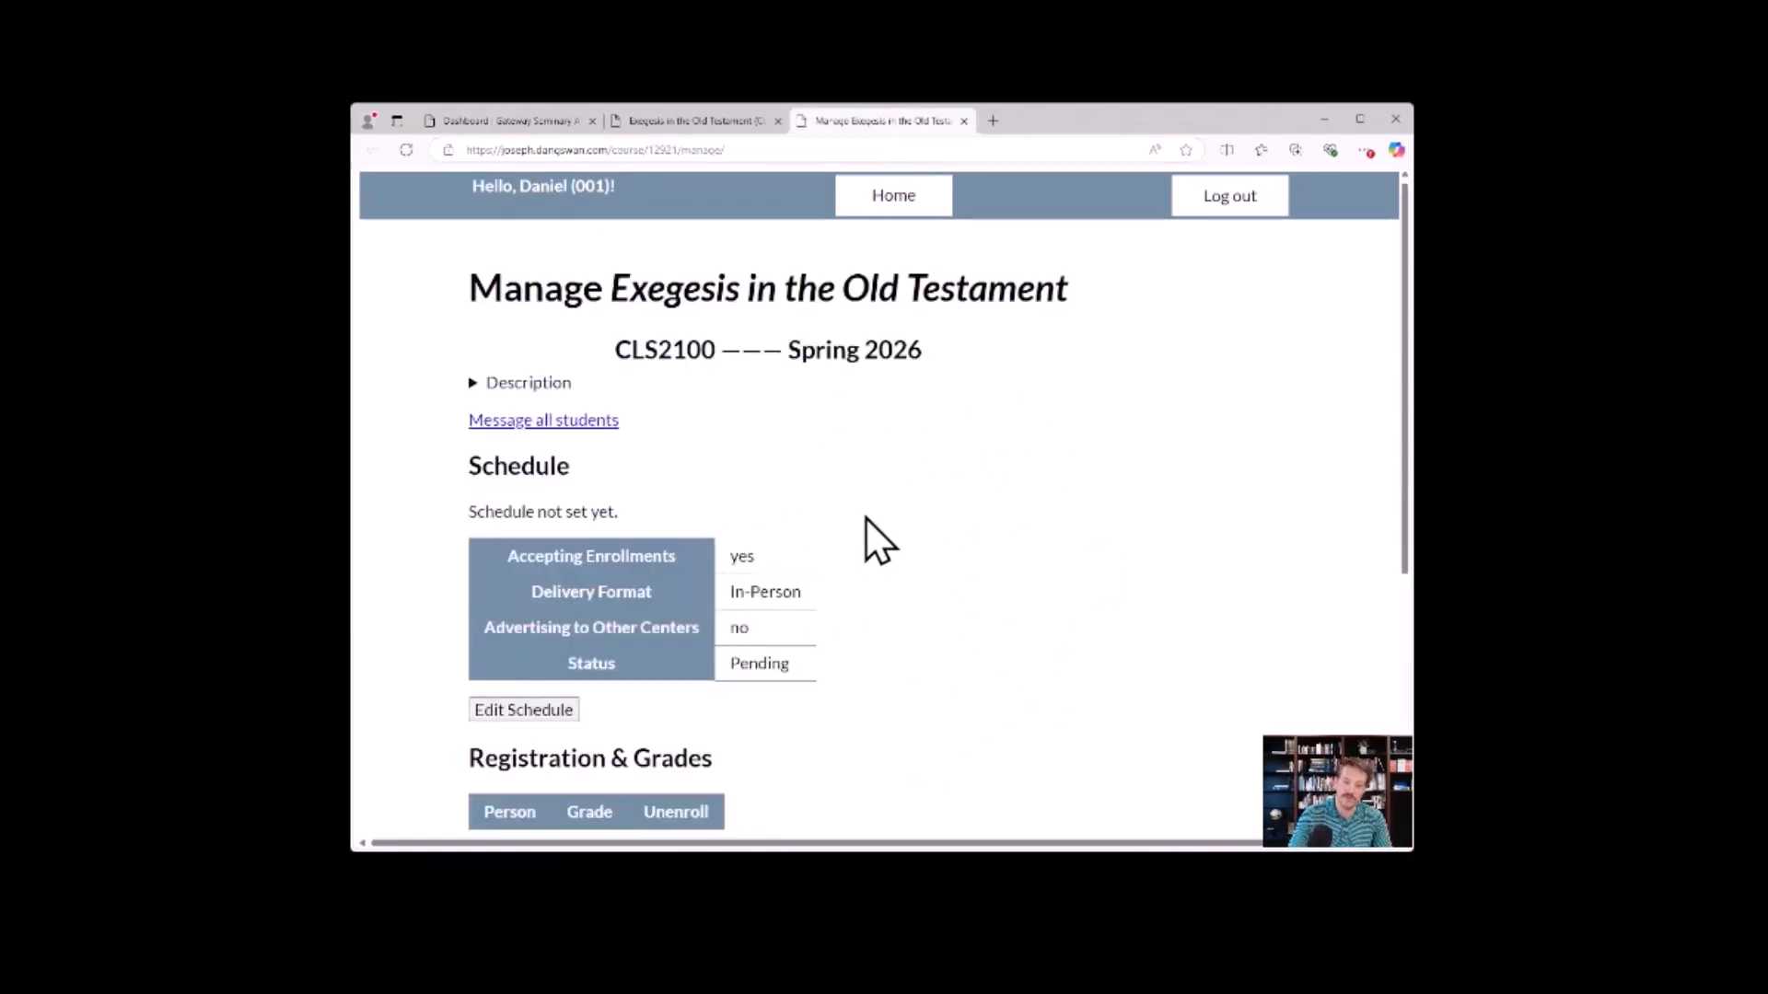
click(473, 381)
click(473, 381)
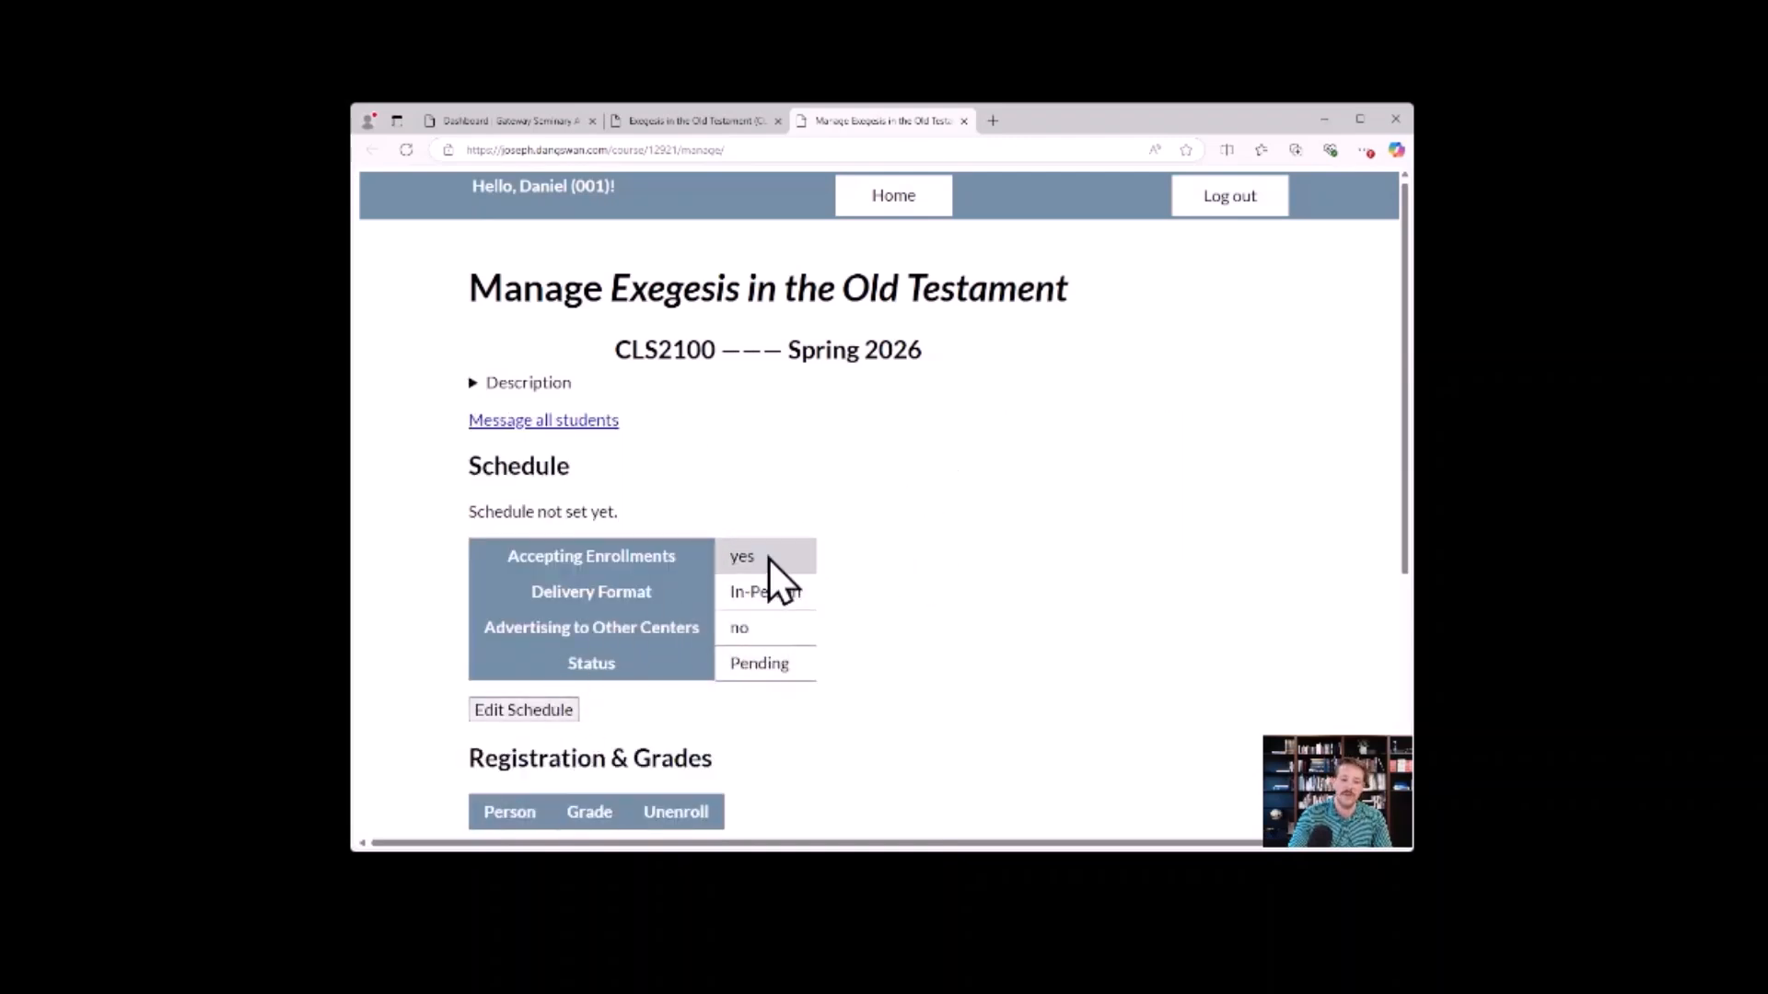
scroll(782, 658, down, 3)
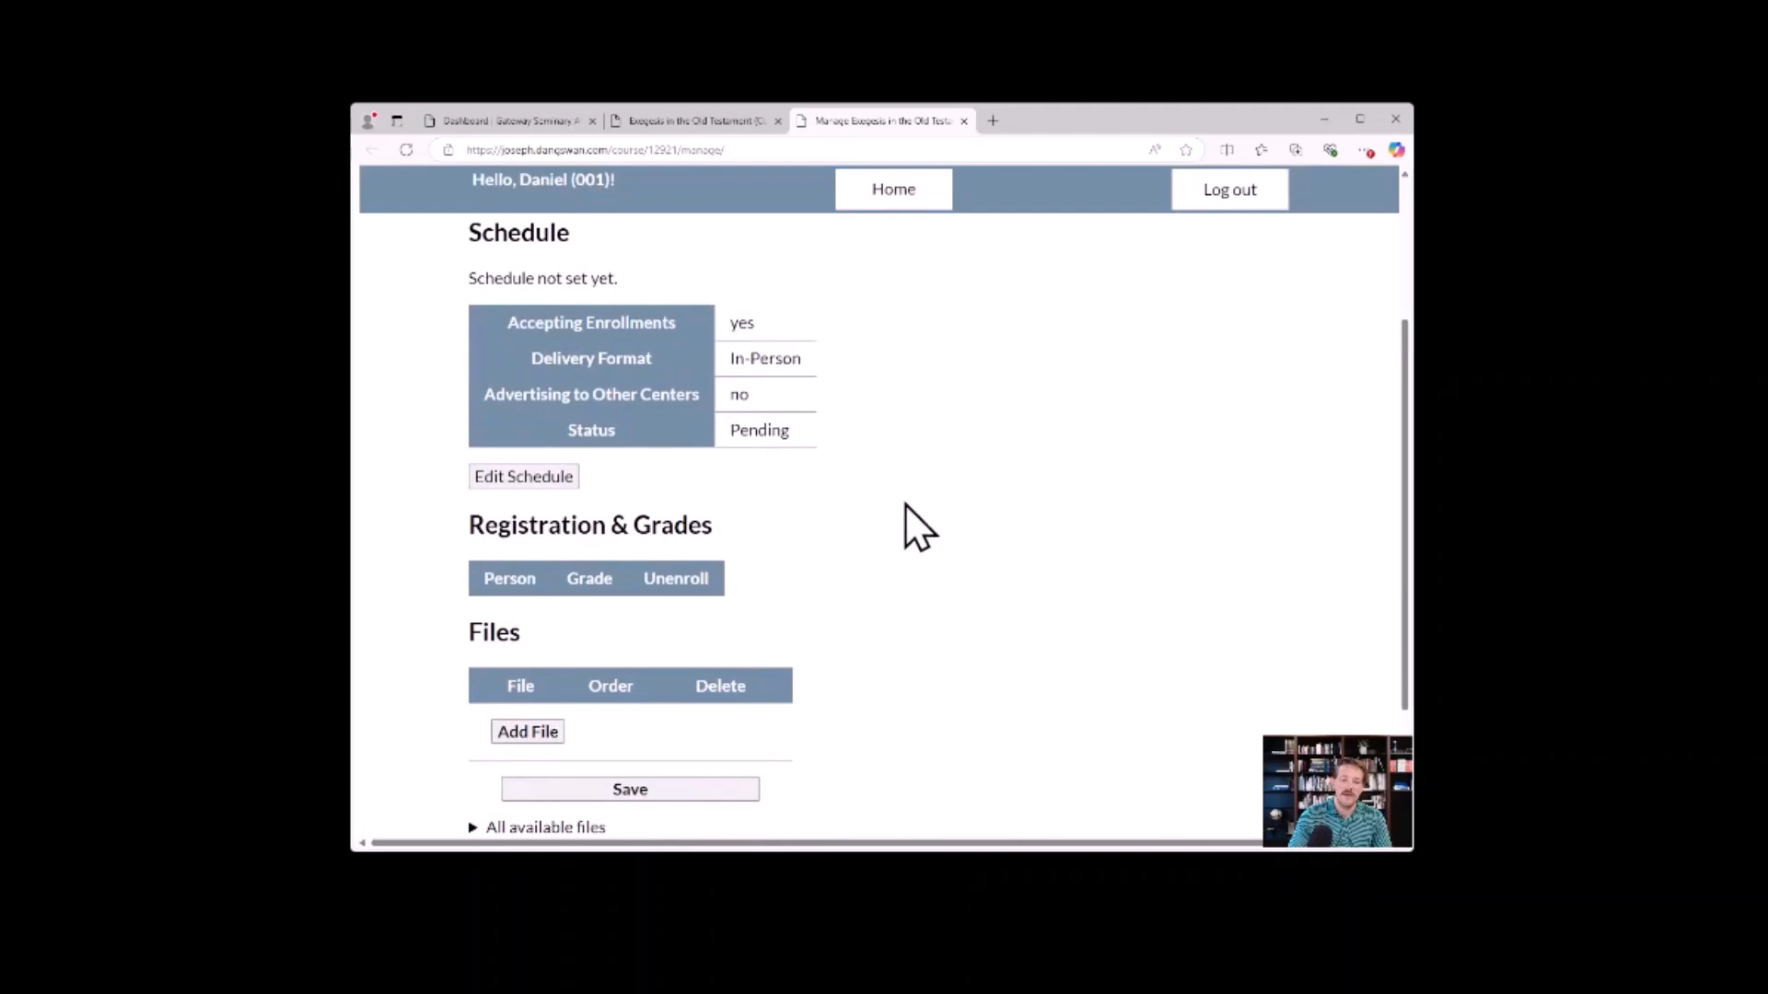
scroll(907, 613, up, 2)
scroll(907, 613, up, 1)
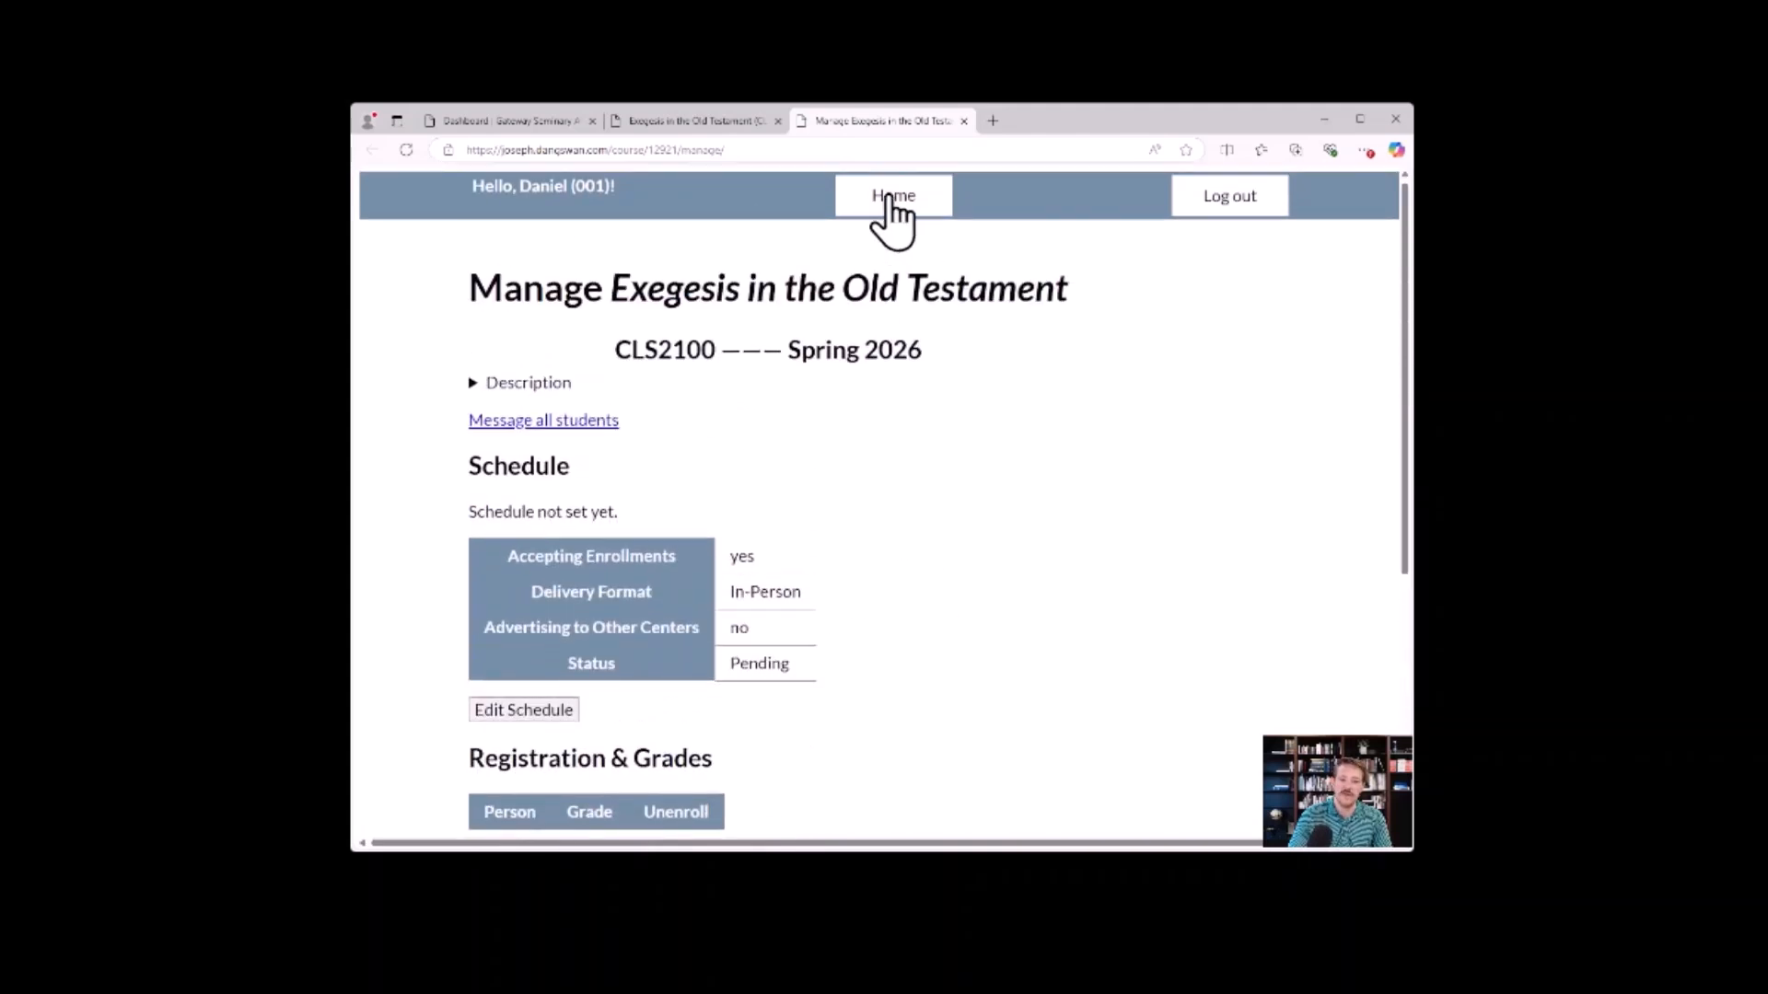
Return to the dashboard, collapse the personal information form, and go to the Bussert Institute section.
click(888, 195)
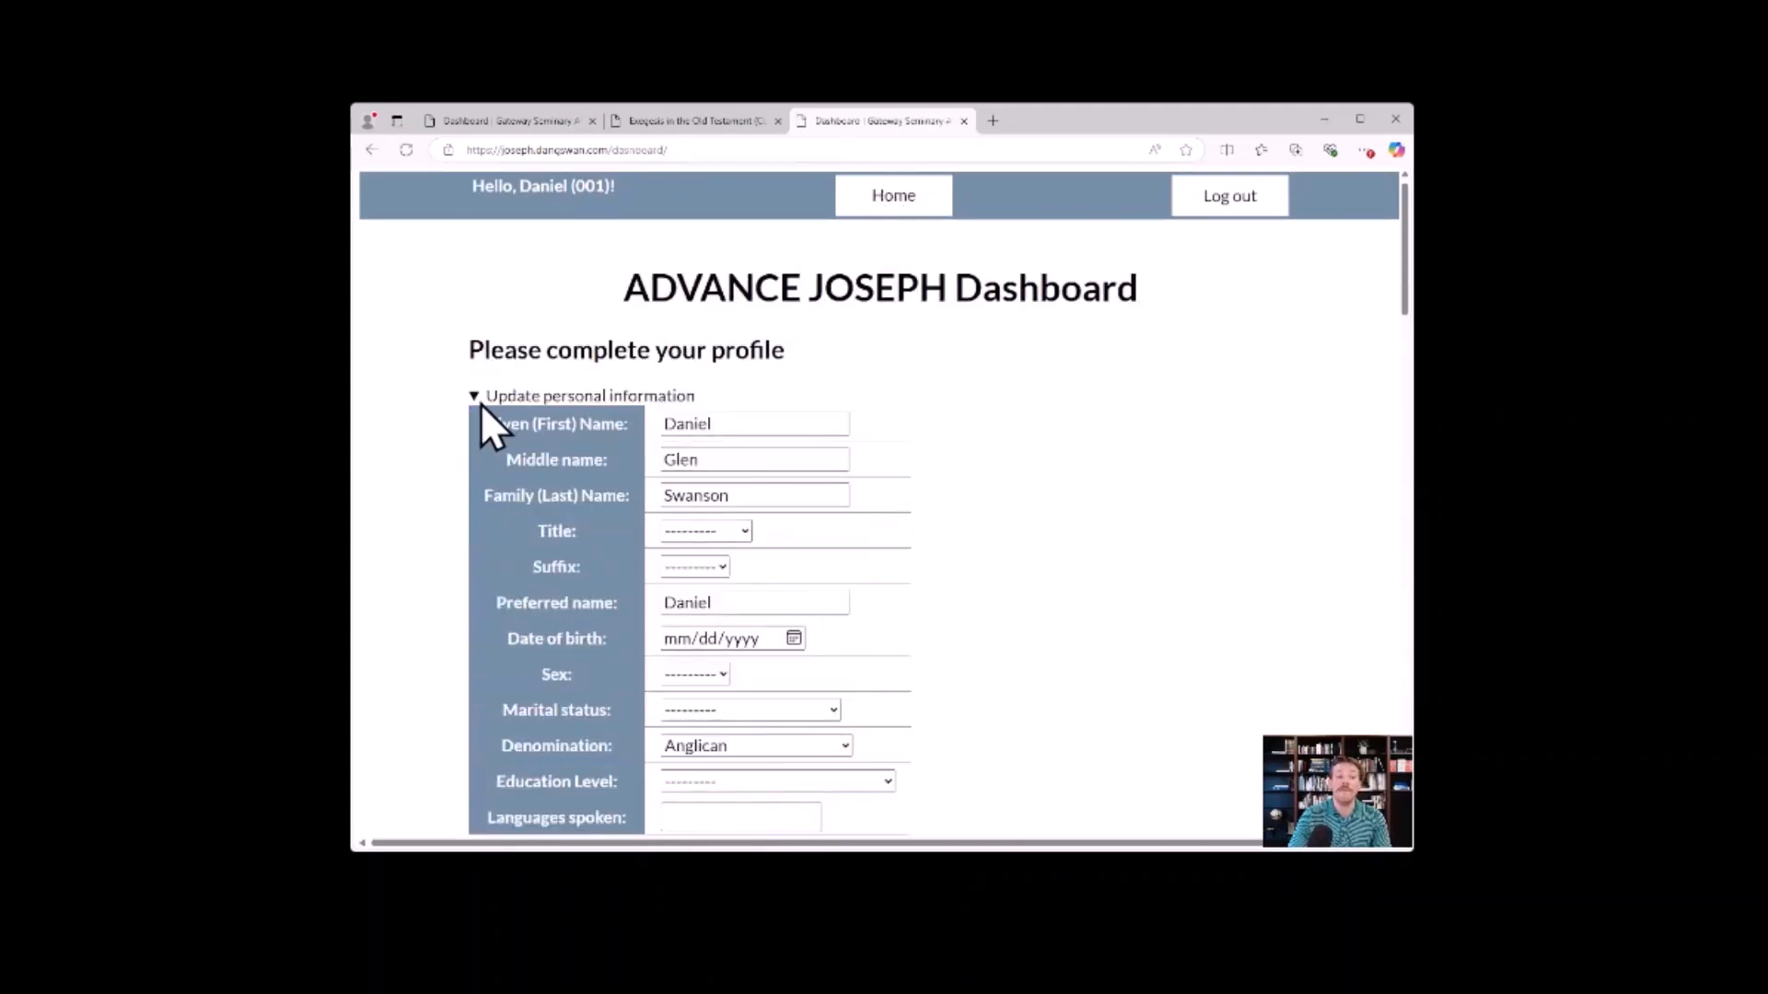
click(475, 398)
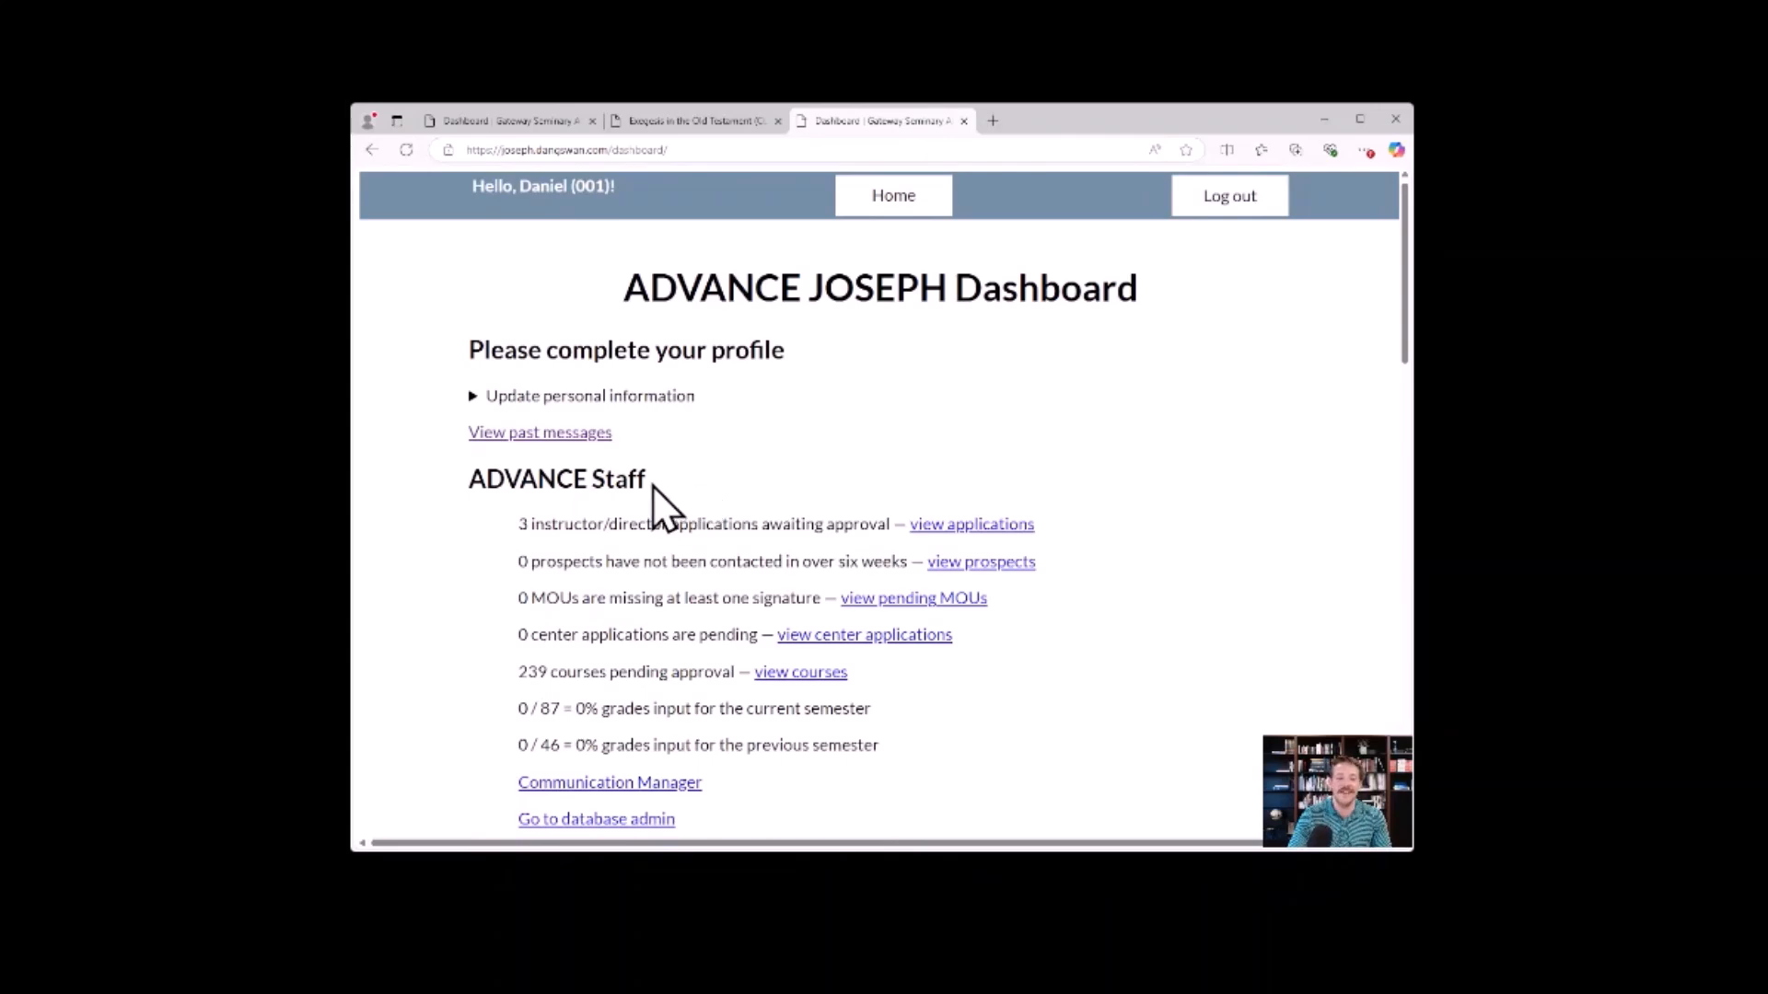
scroll(662, 505, down, 10)
scroll(694, 444, down, 2)
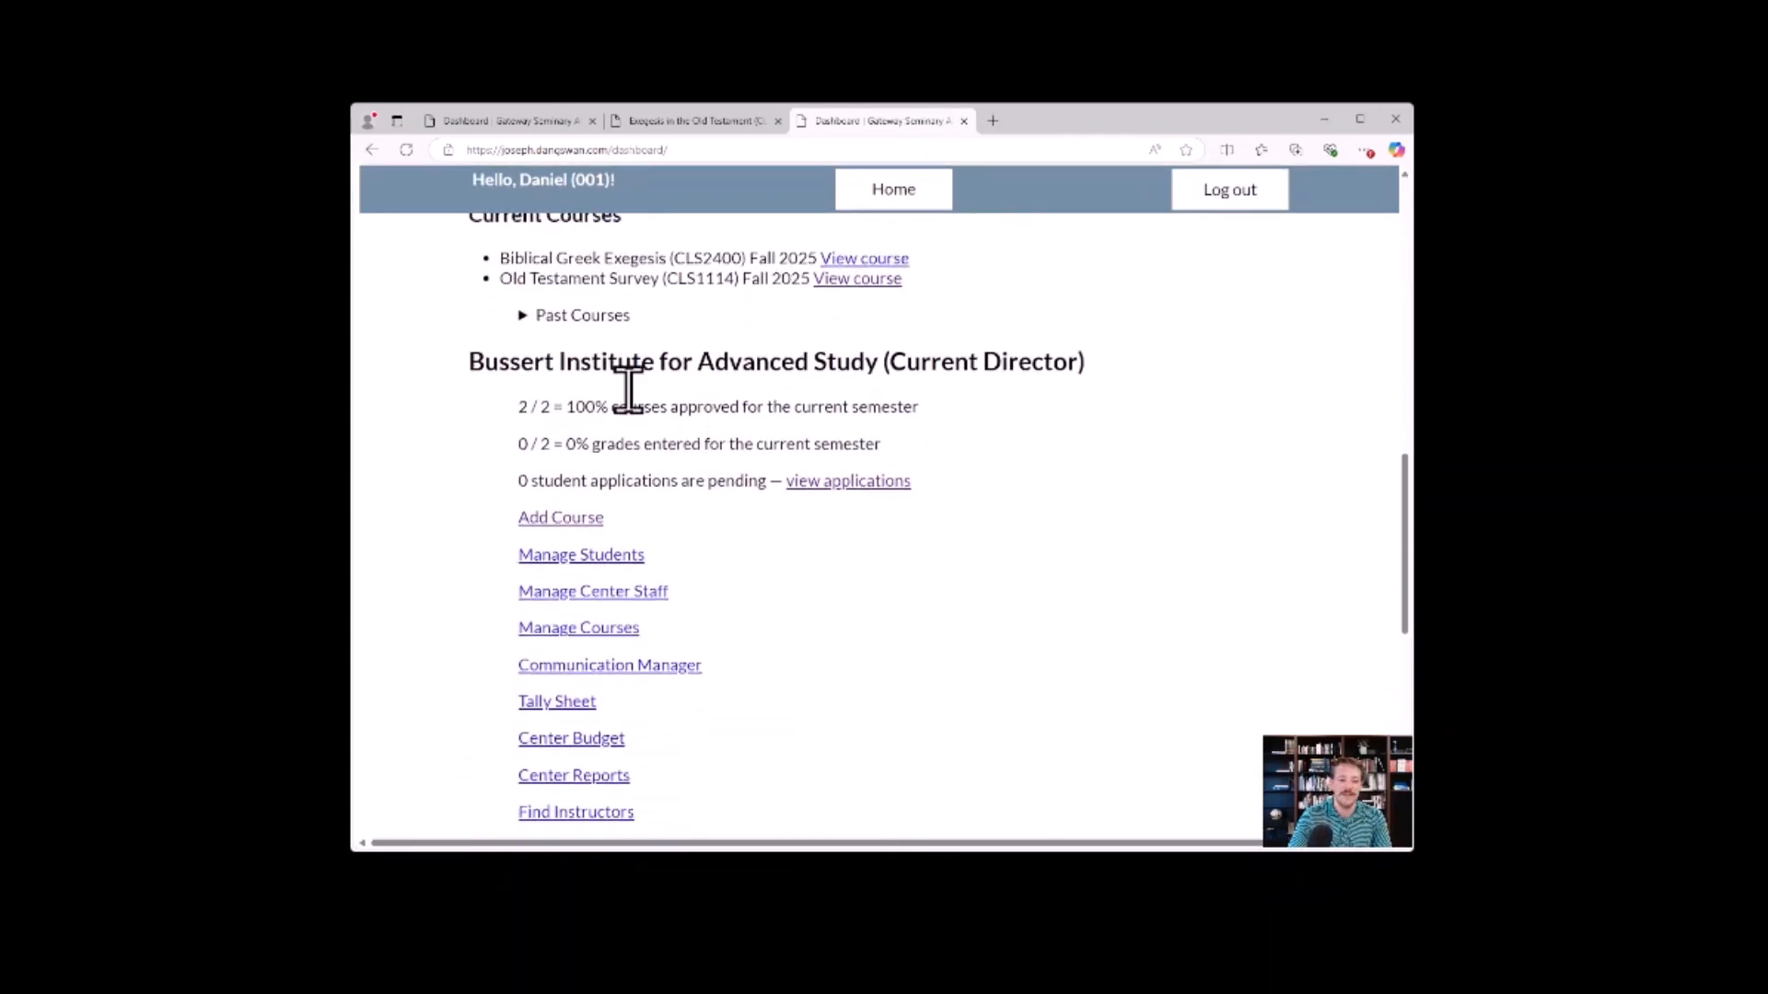
scroll(521, 434, down, 3)
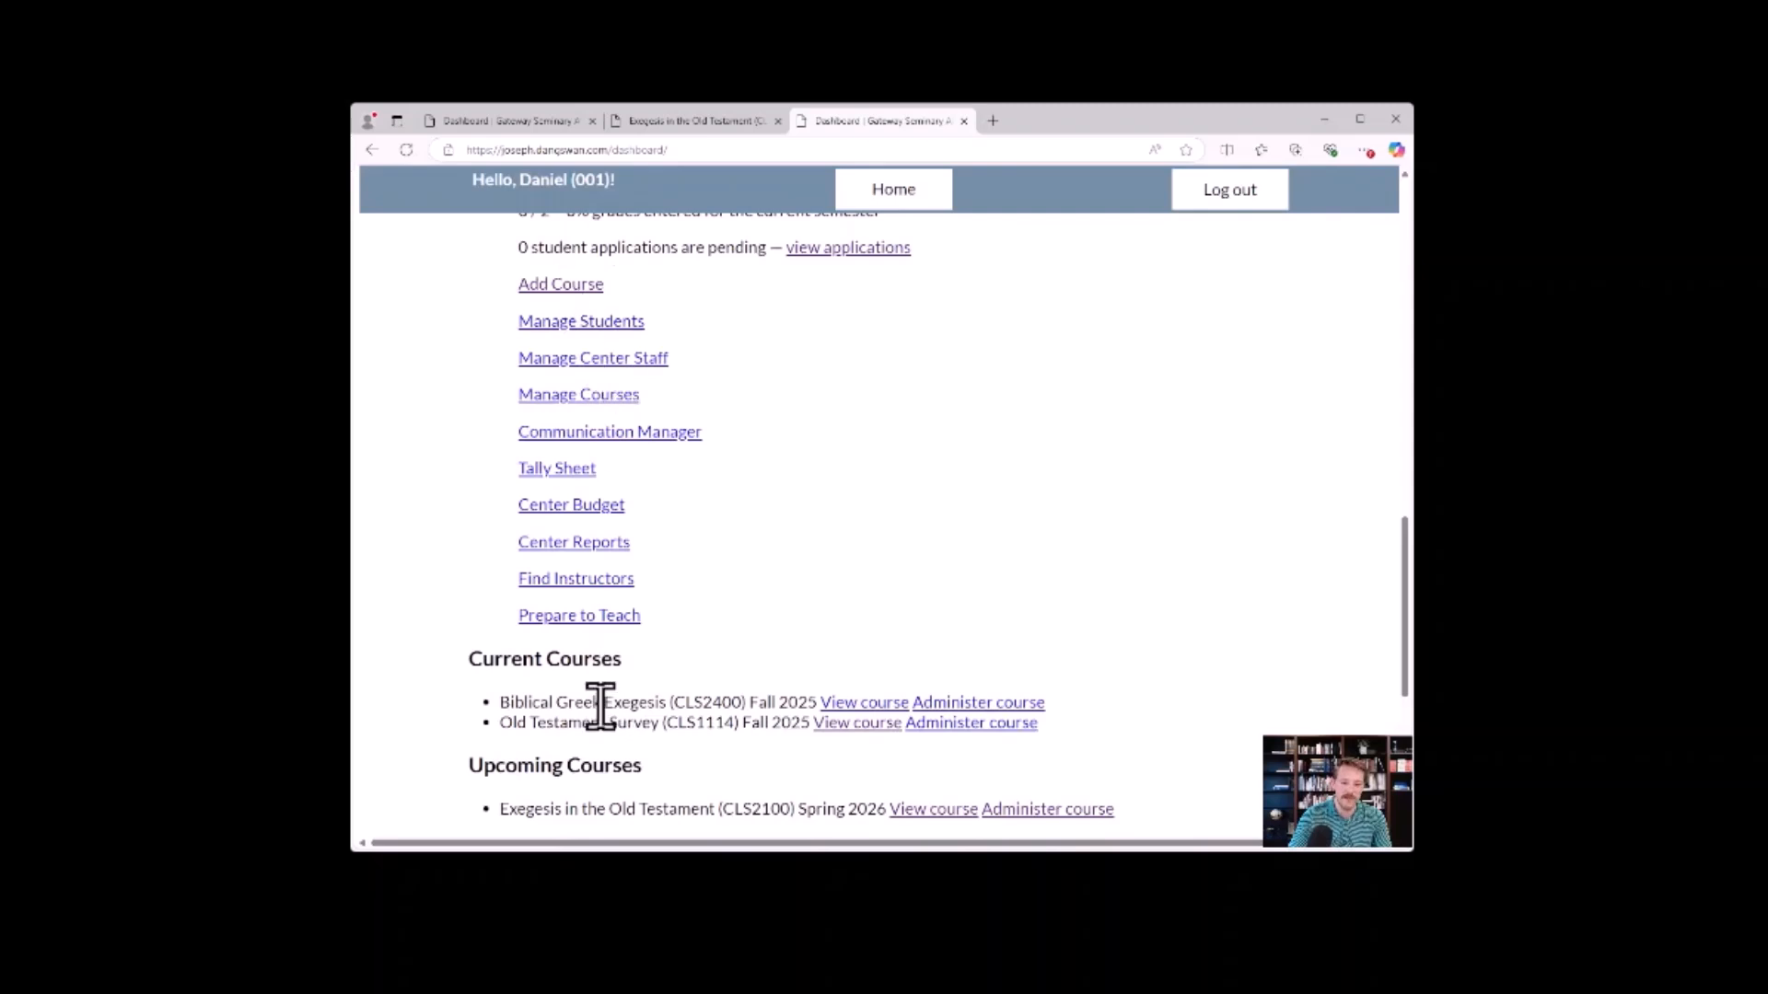
Expand the Bussert Institute's past courses to view them, collapse them again, and go back to the director links.
scroll(552, 552, down, 2)
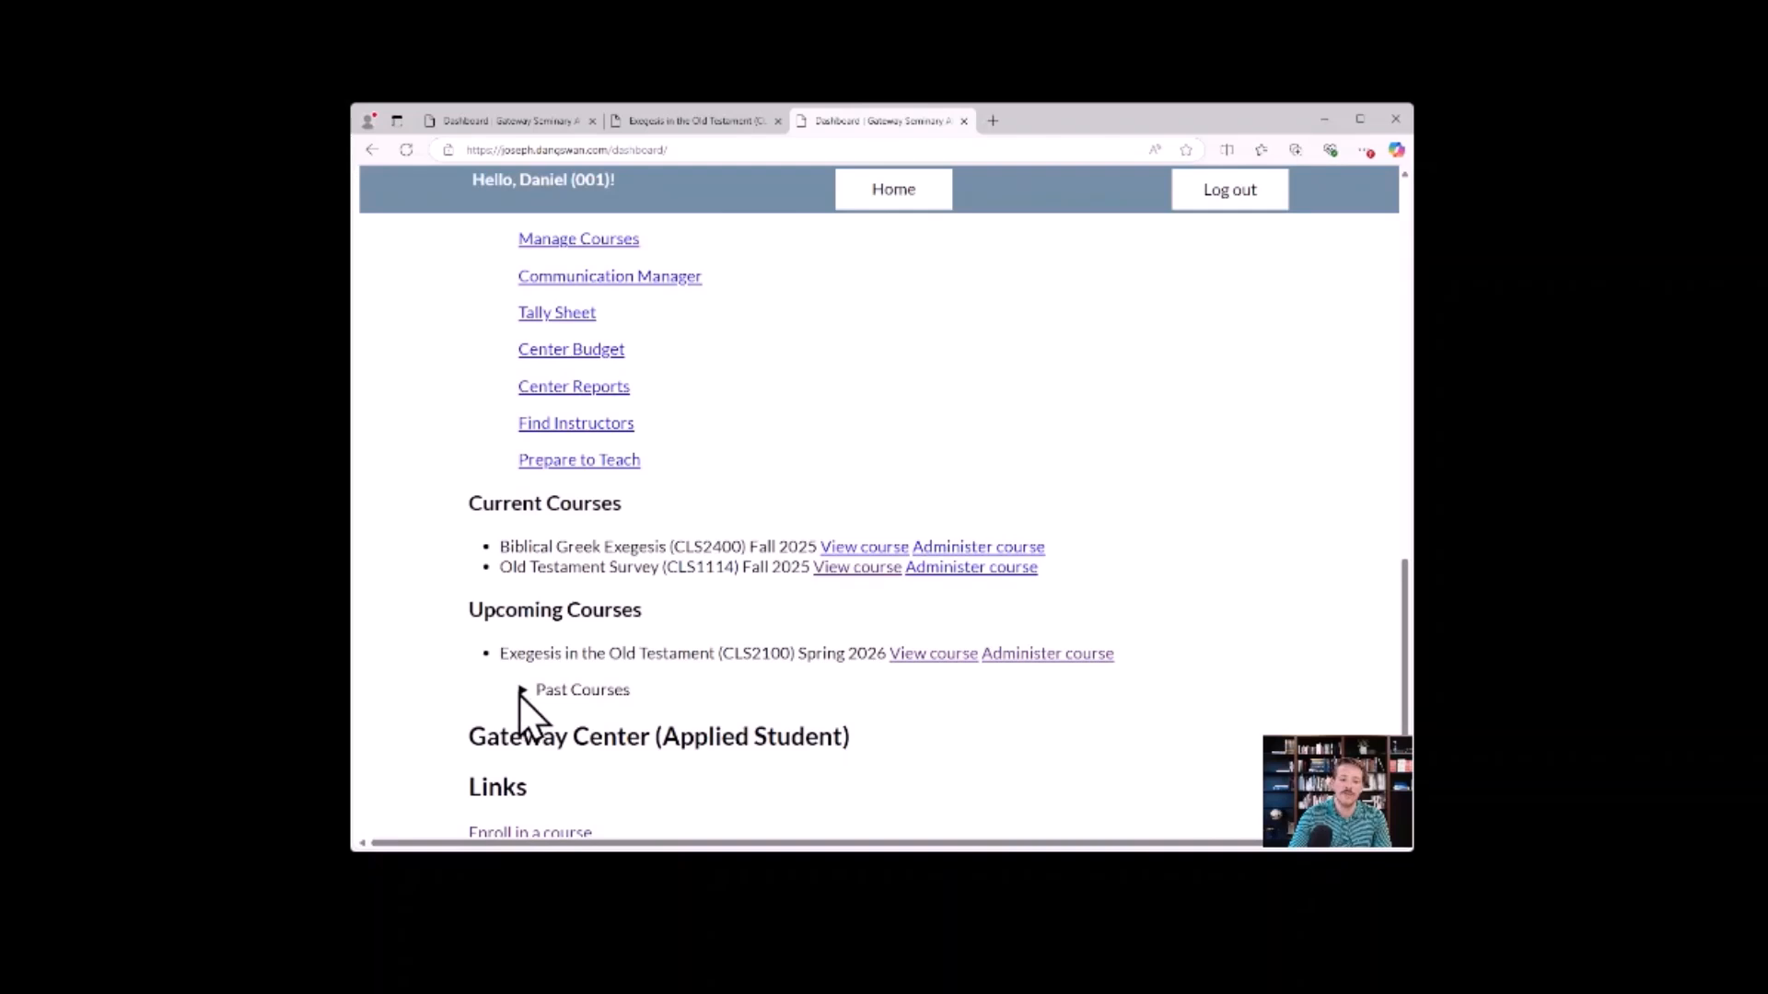
scroll(544, 611, down, 1)
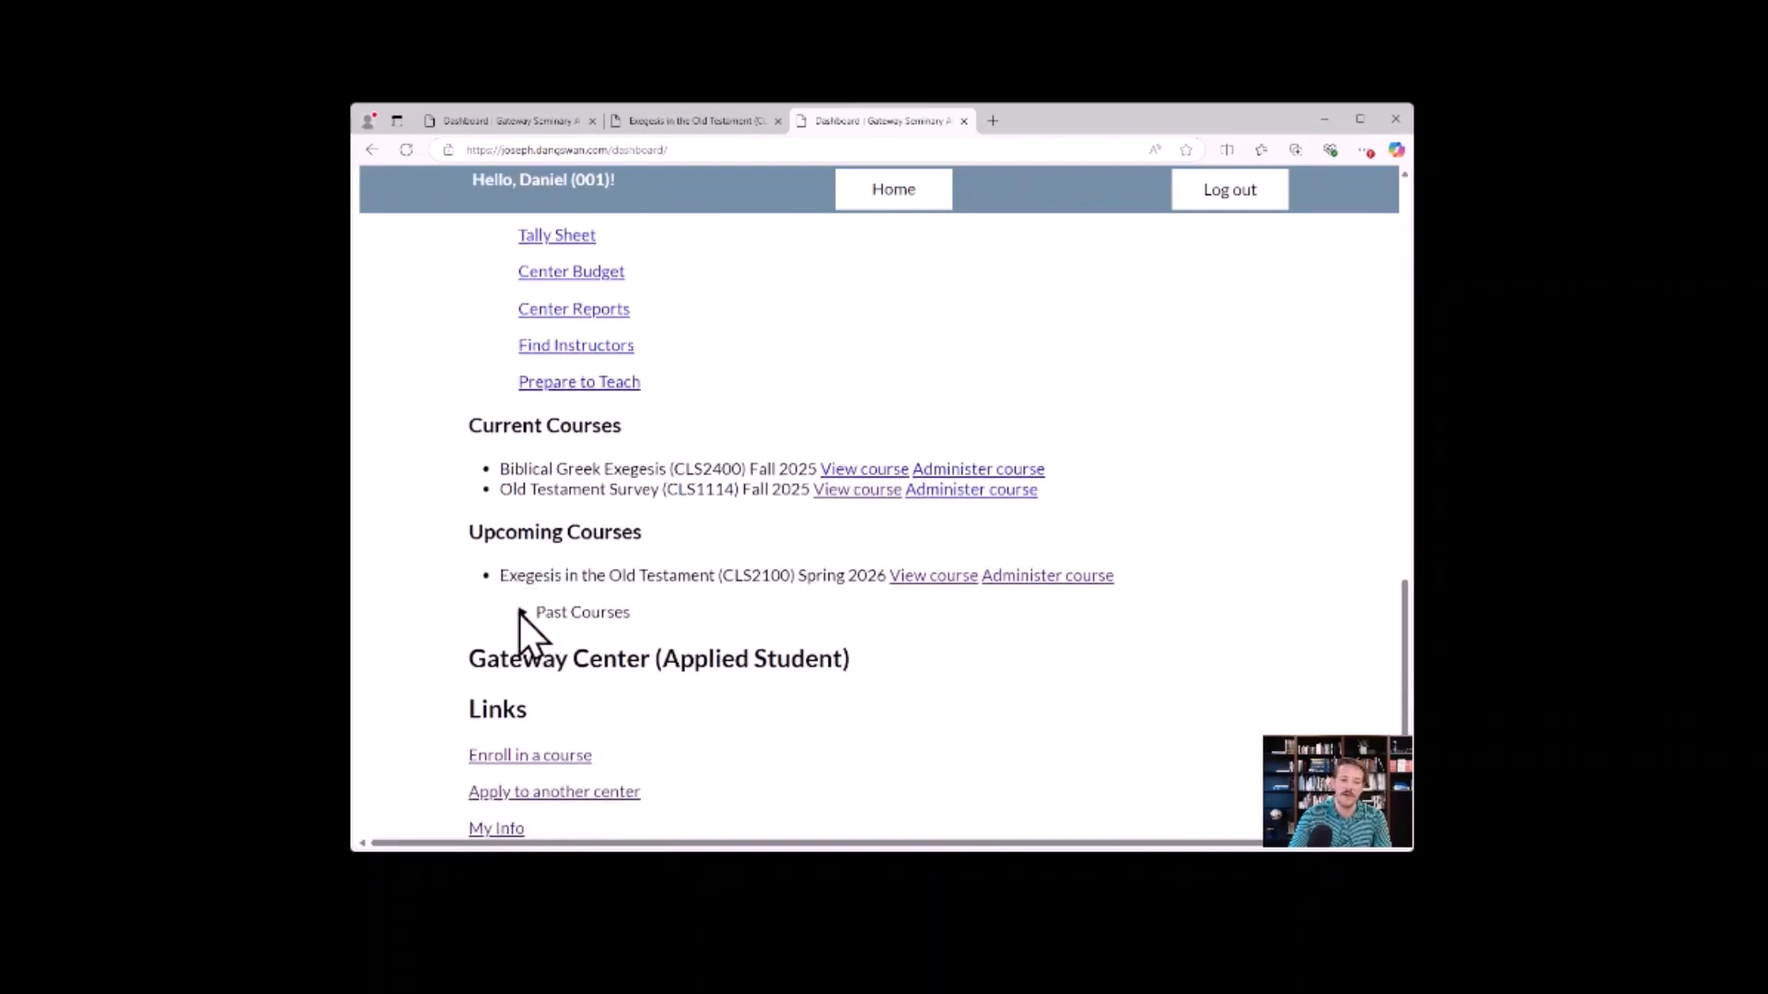
click(522, 612)
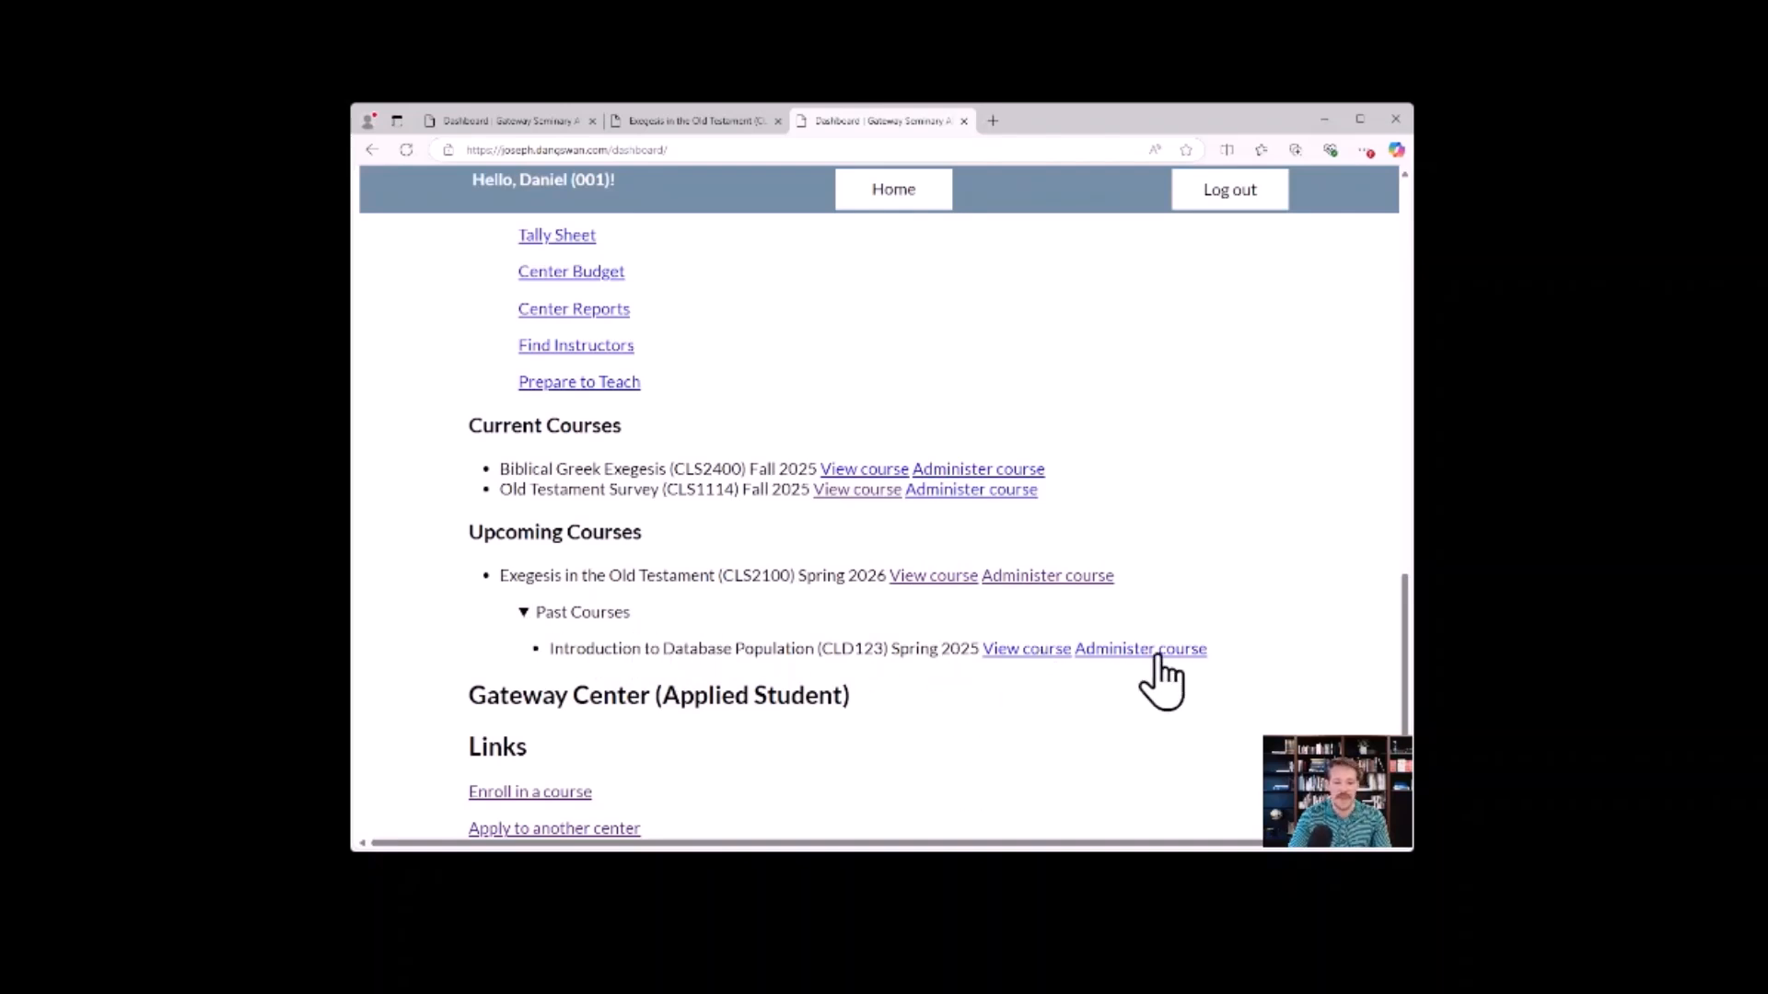
click(524, 612)
scroll(695, 599, up, 5)
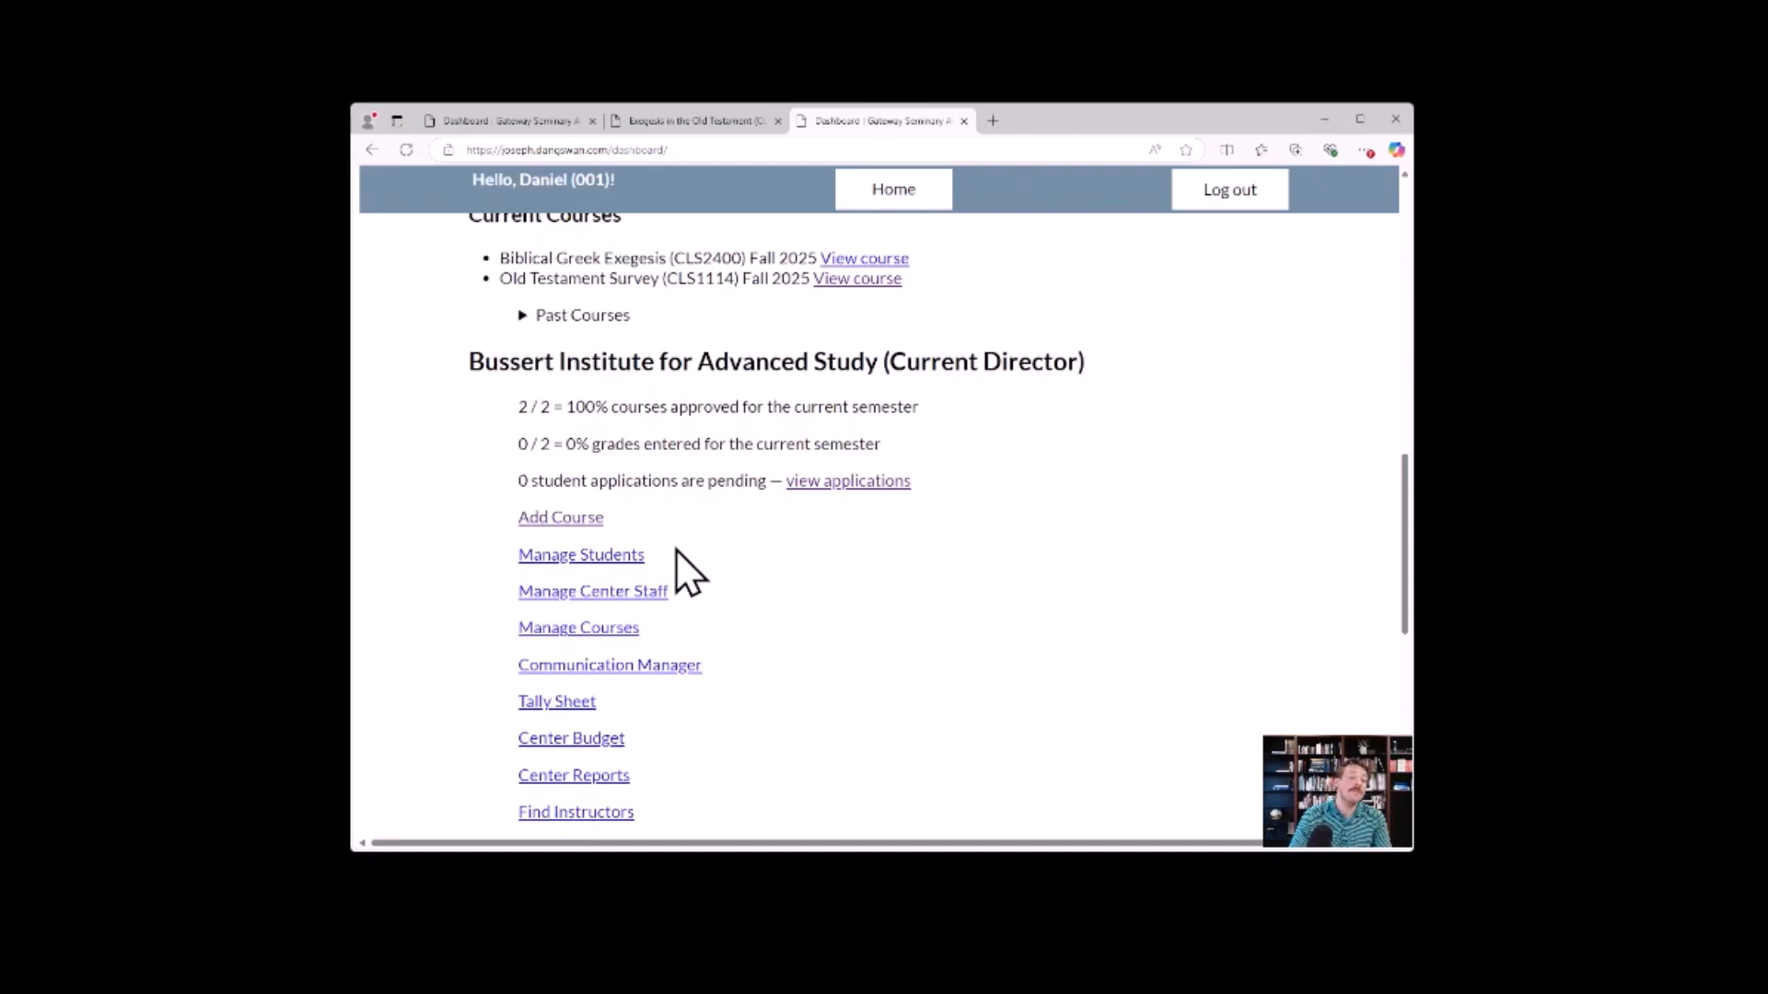
Open the Bussert Institute's student management roster and close the Exegesis in the Old Testament course page.
click(608, 554)
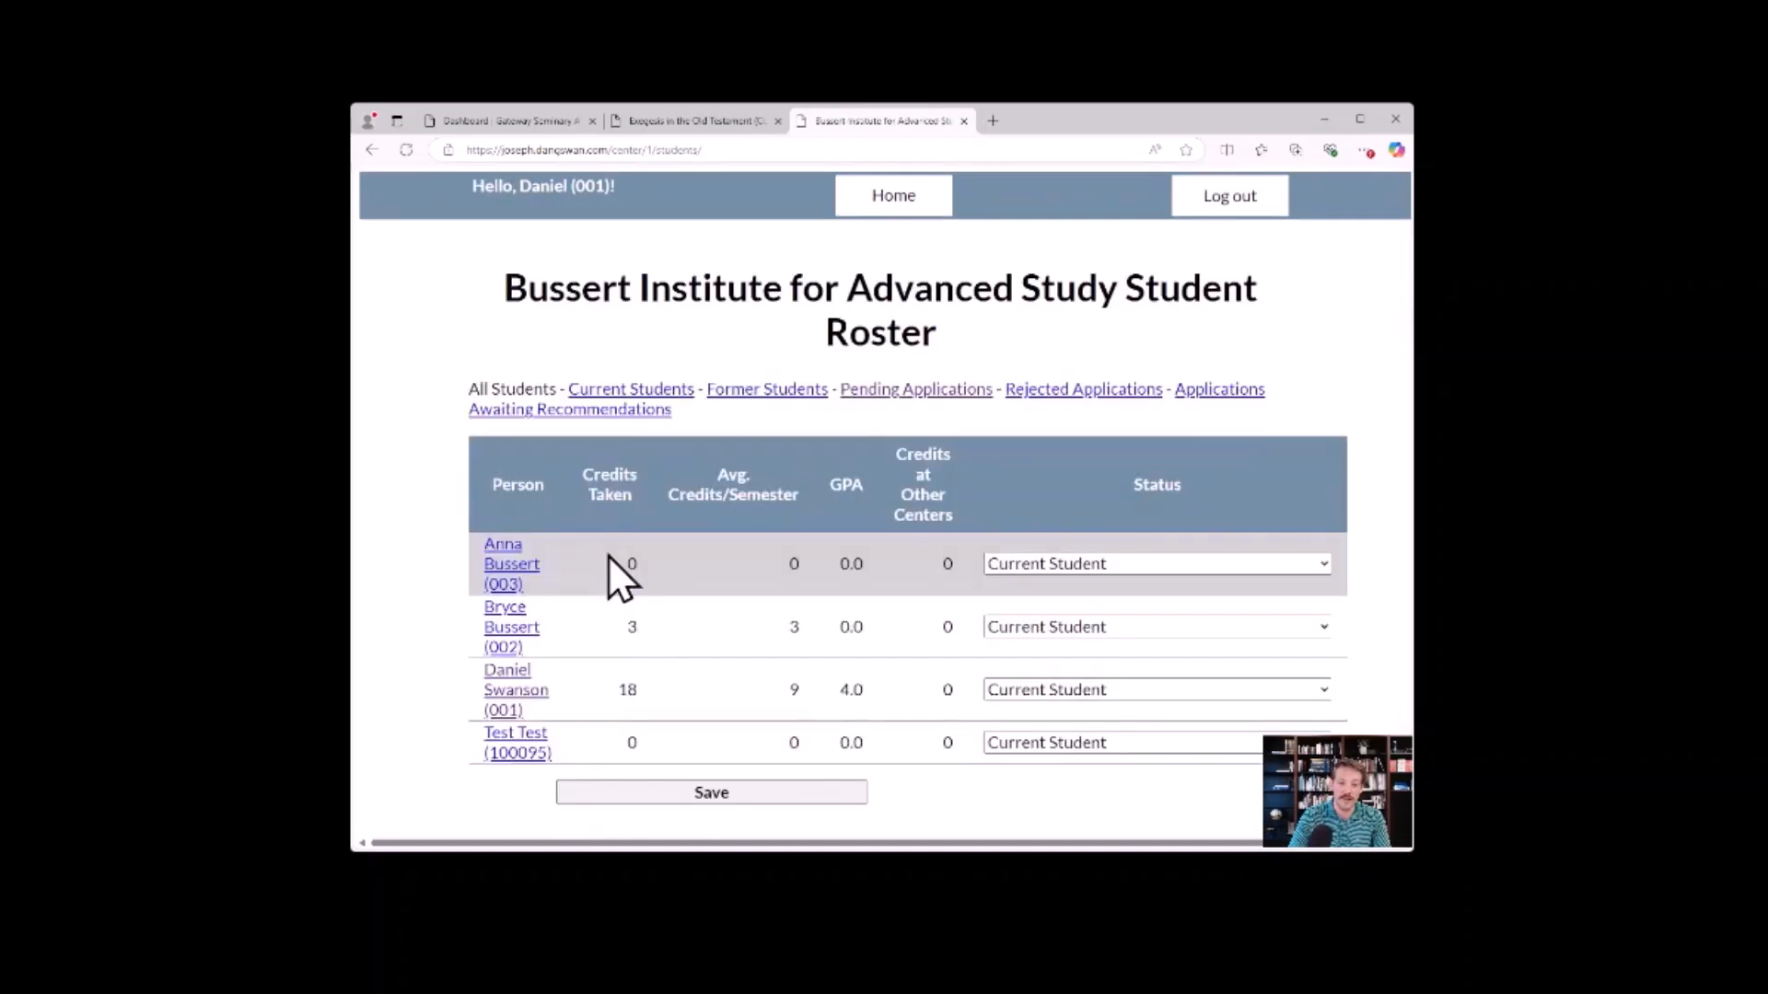
click(778, 121)
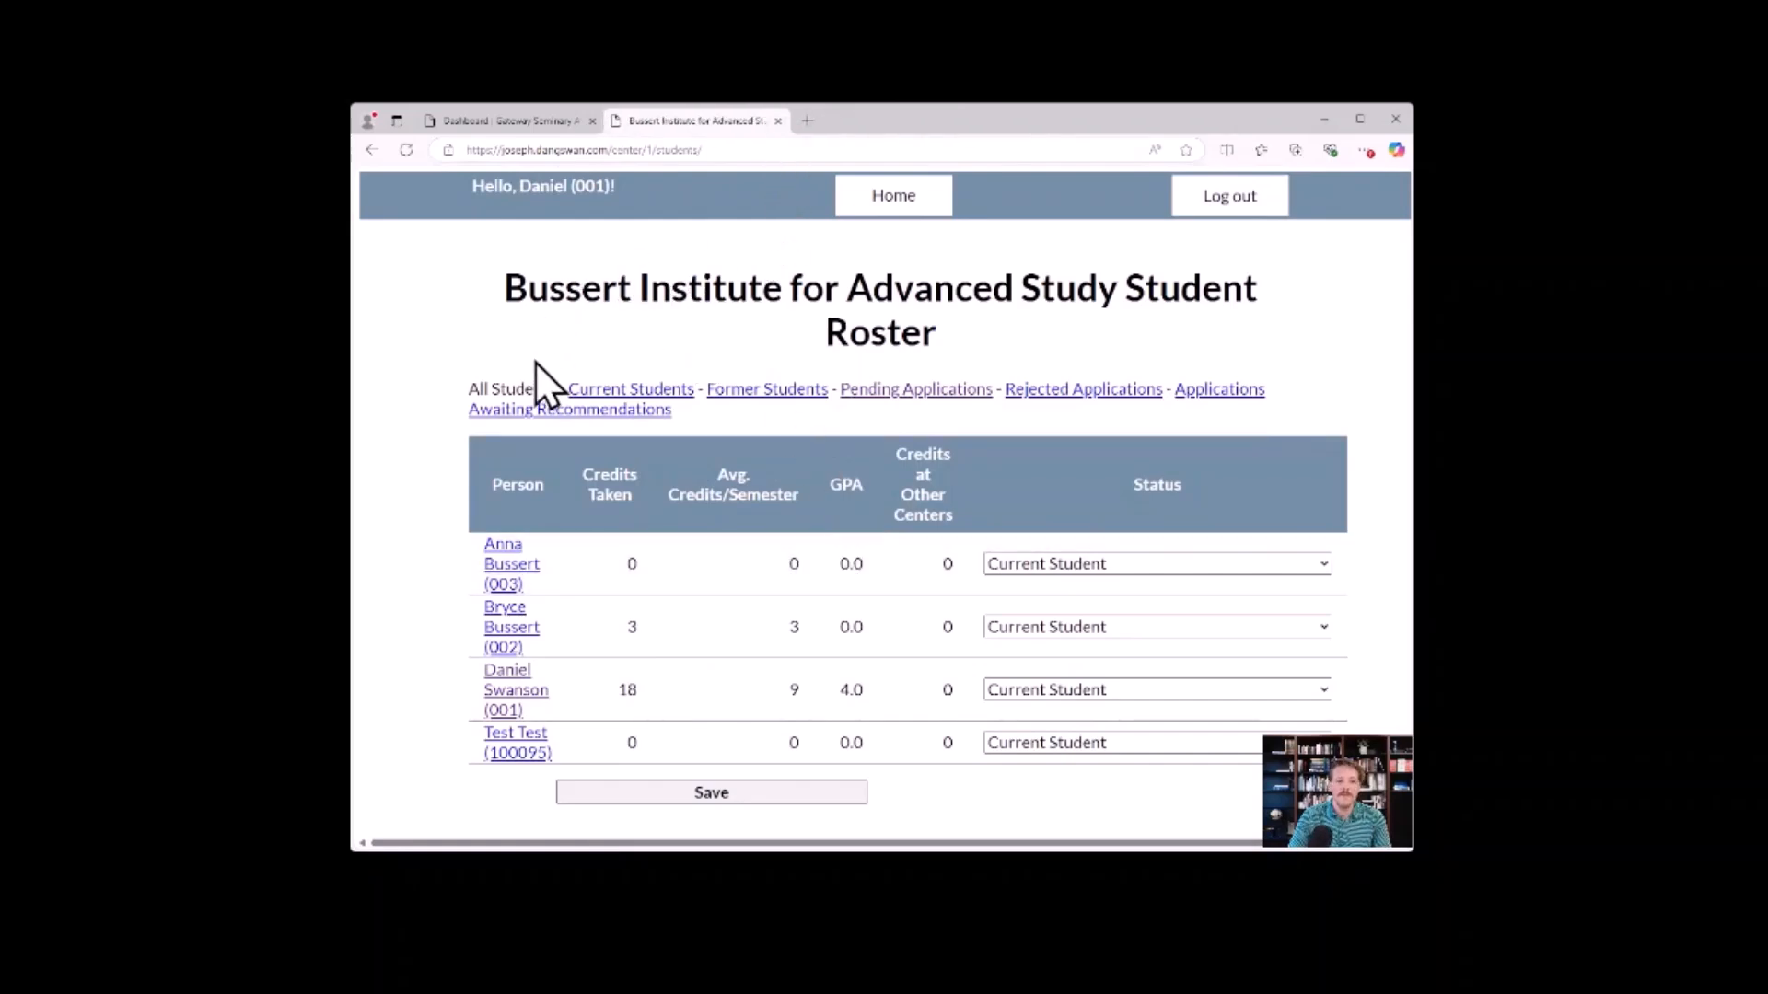
drag(467, 387, 557, 387)
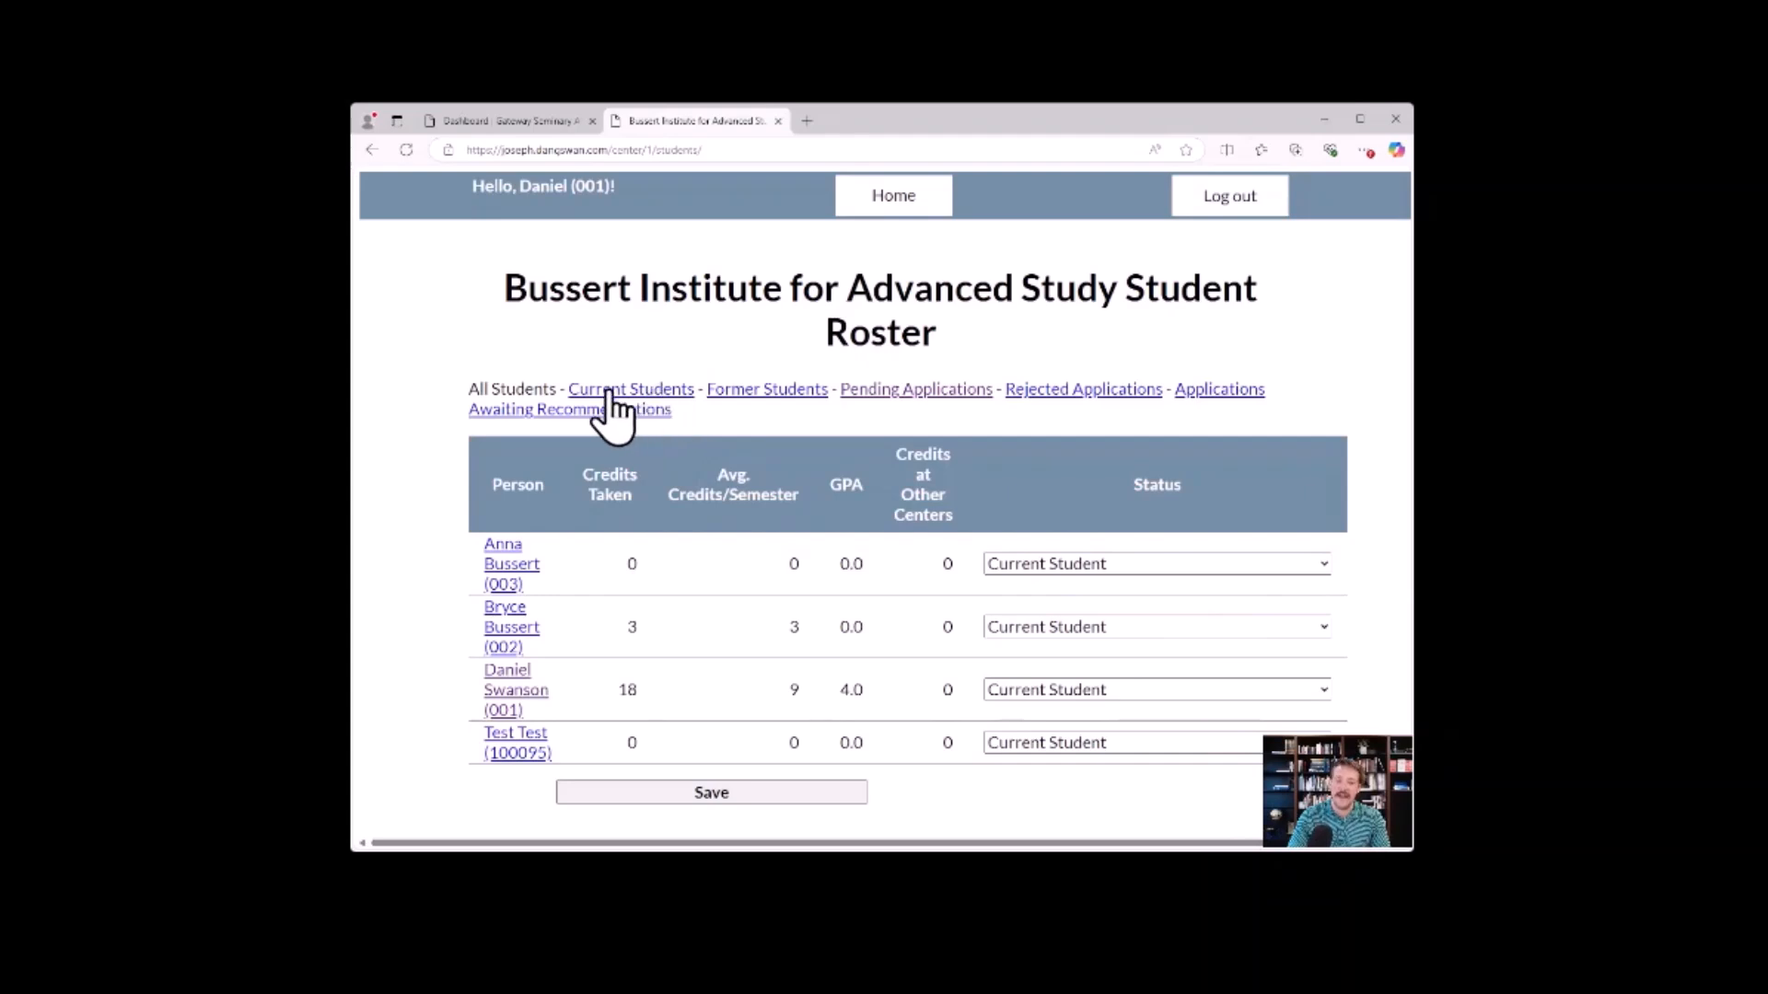
Filter the roster to current students, set the test student's status to Former Student, and save the roster.
click(681, 392)
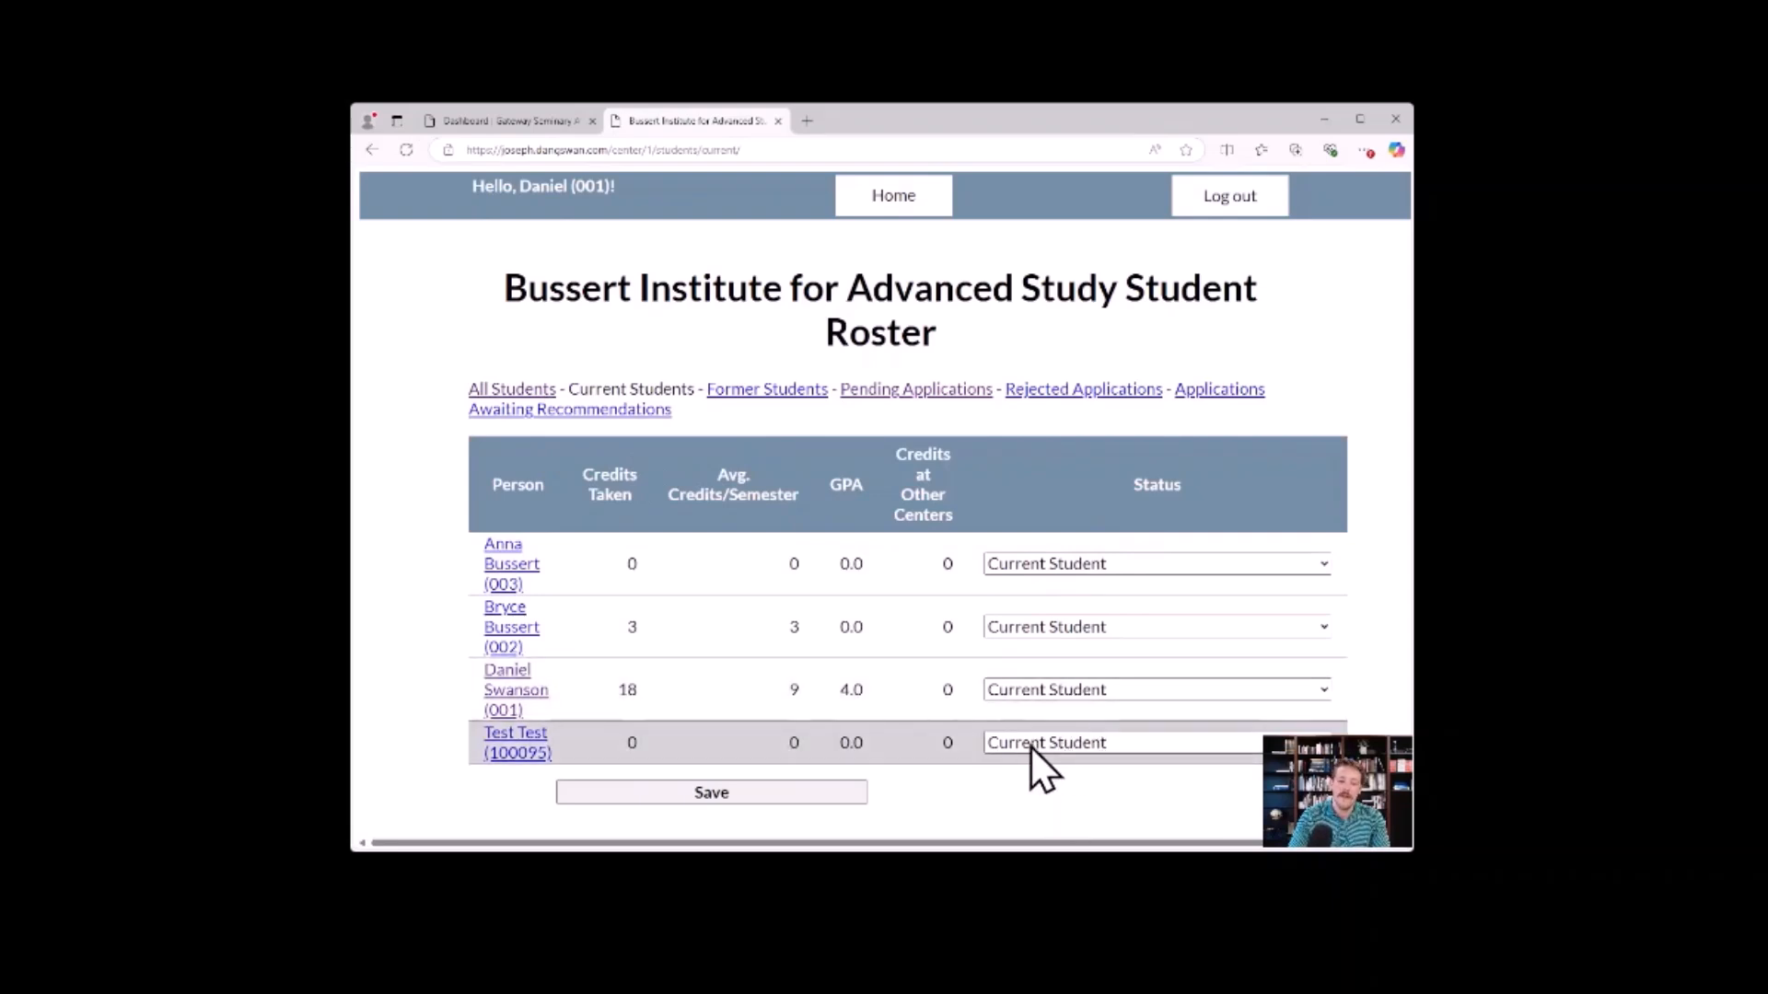
click(1057, 642)
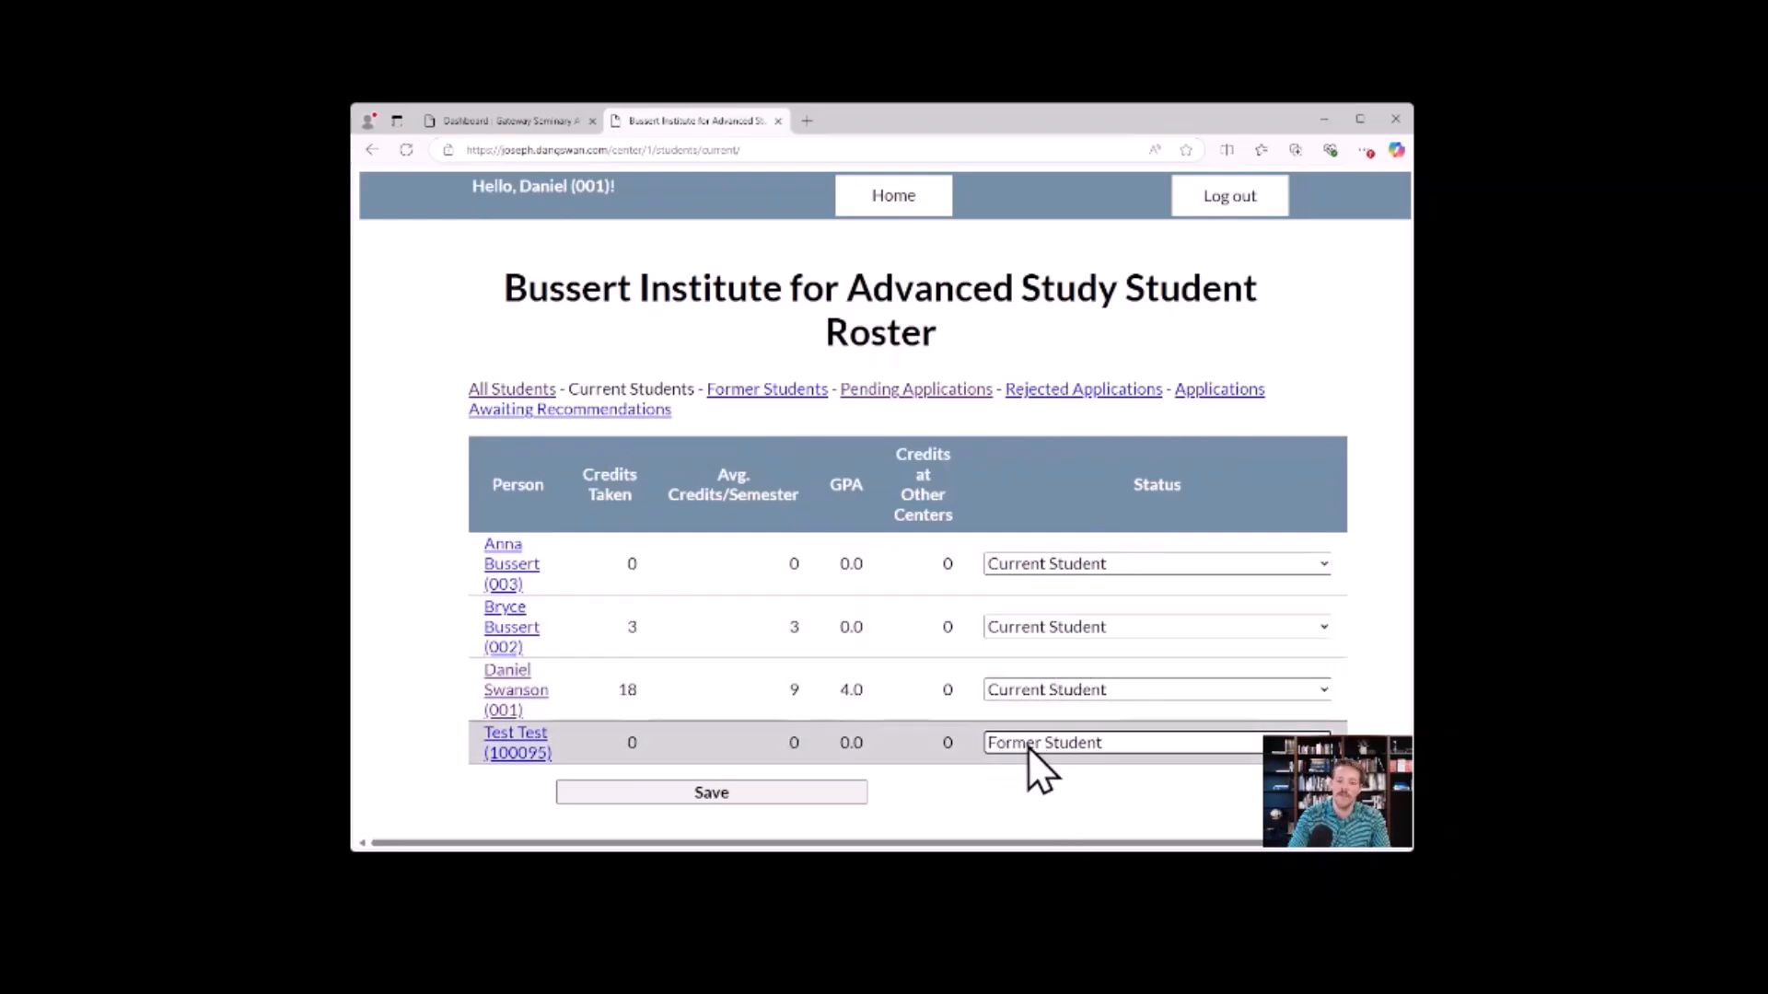
click(770, 788)
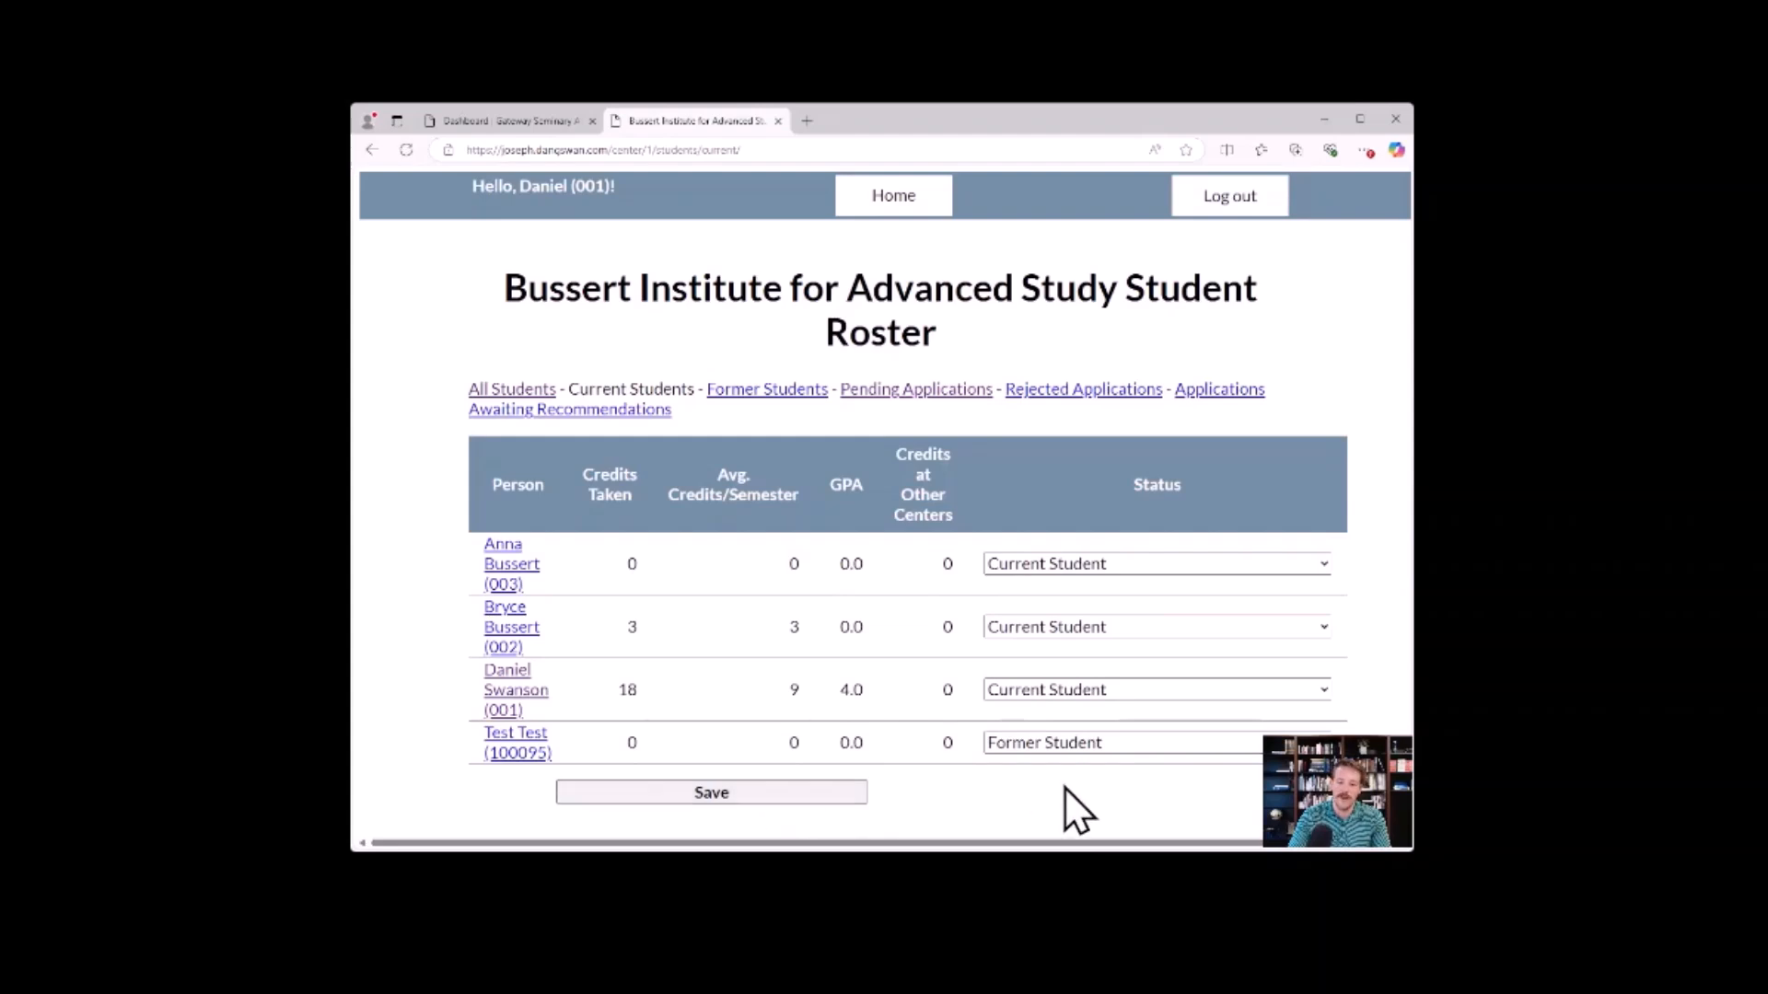
click(513, 389)
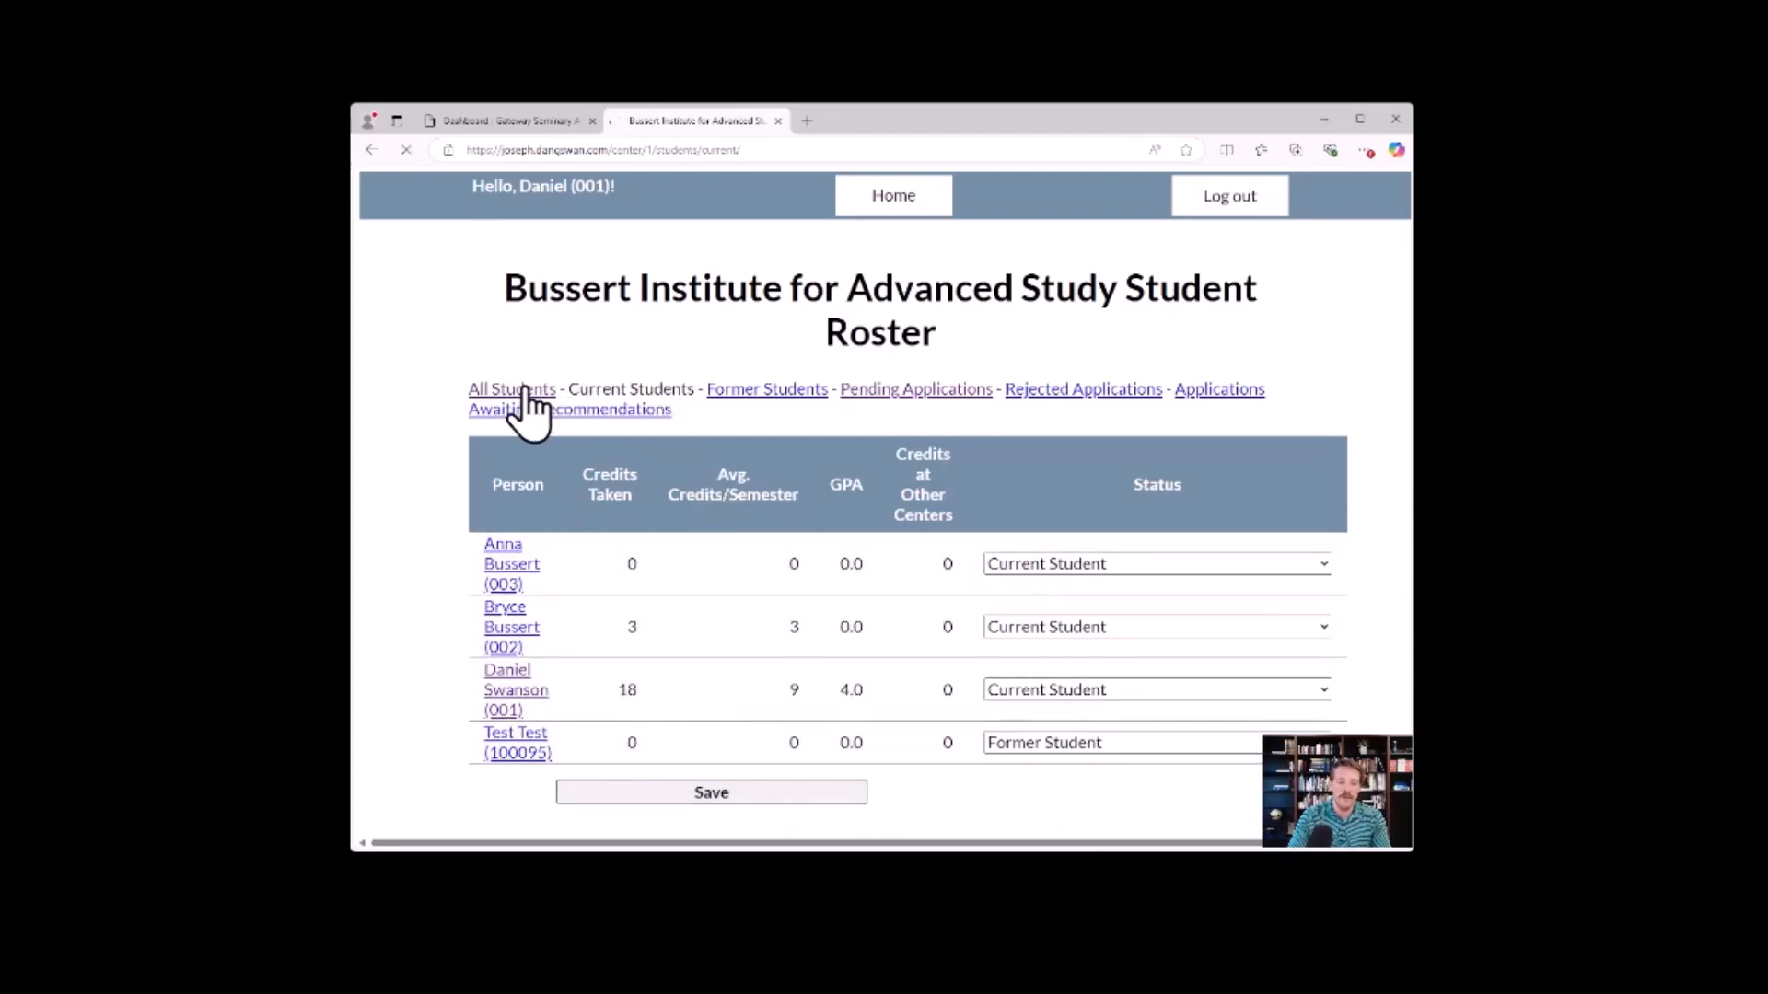
click(748, 792)
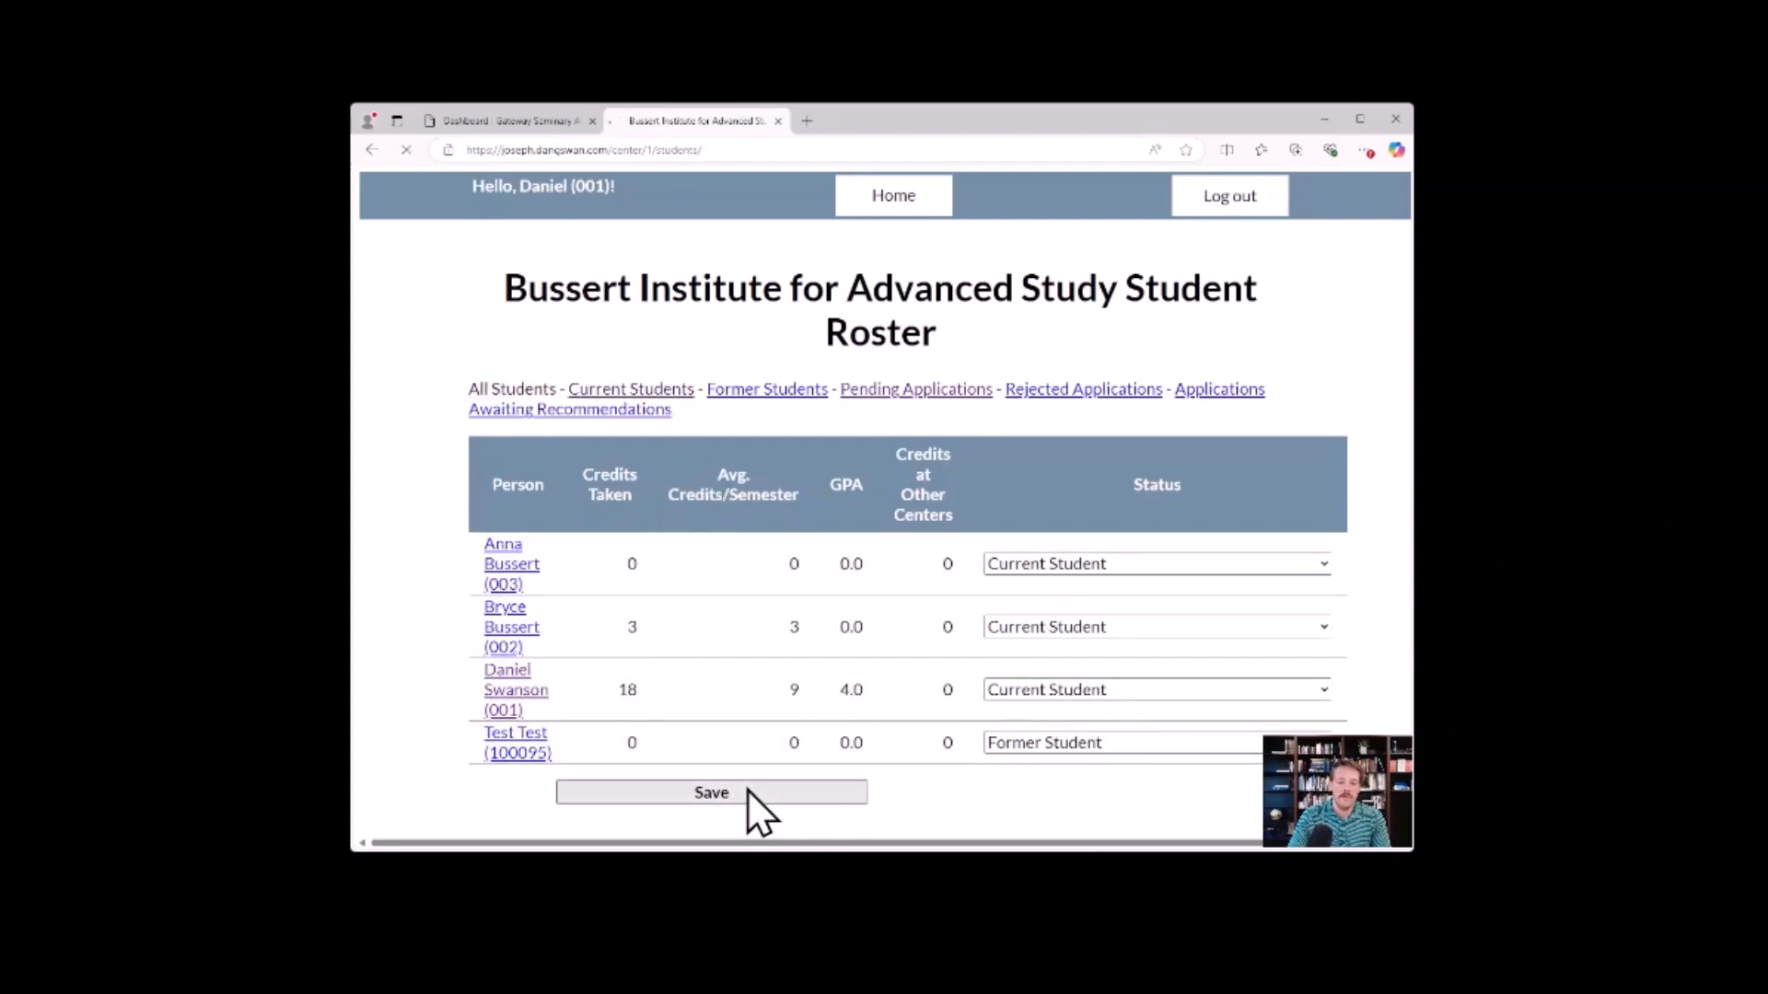
Check the roster's former students, current students and pending applications lists in turn.
click(774, 390)
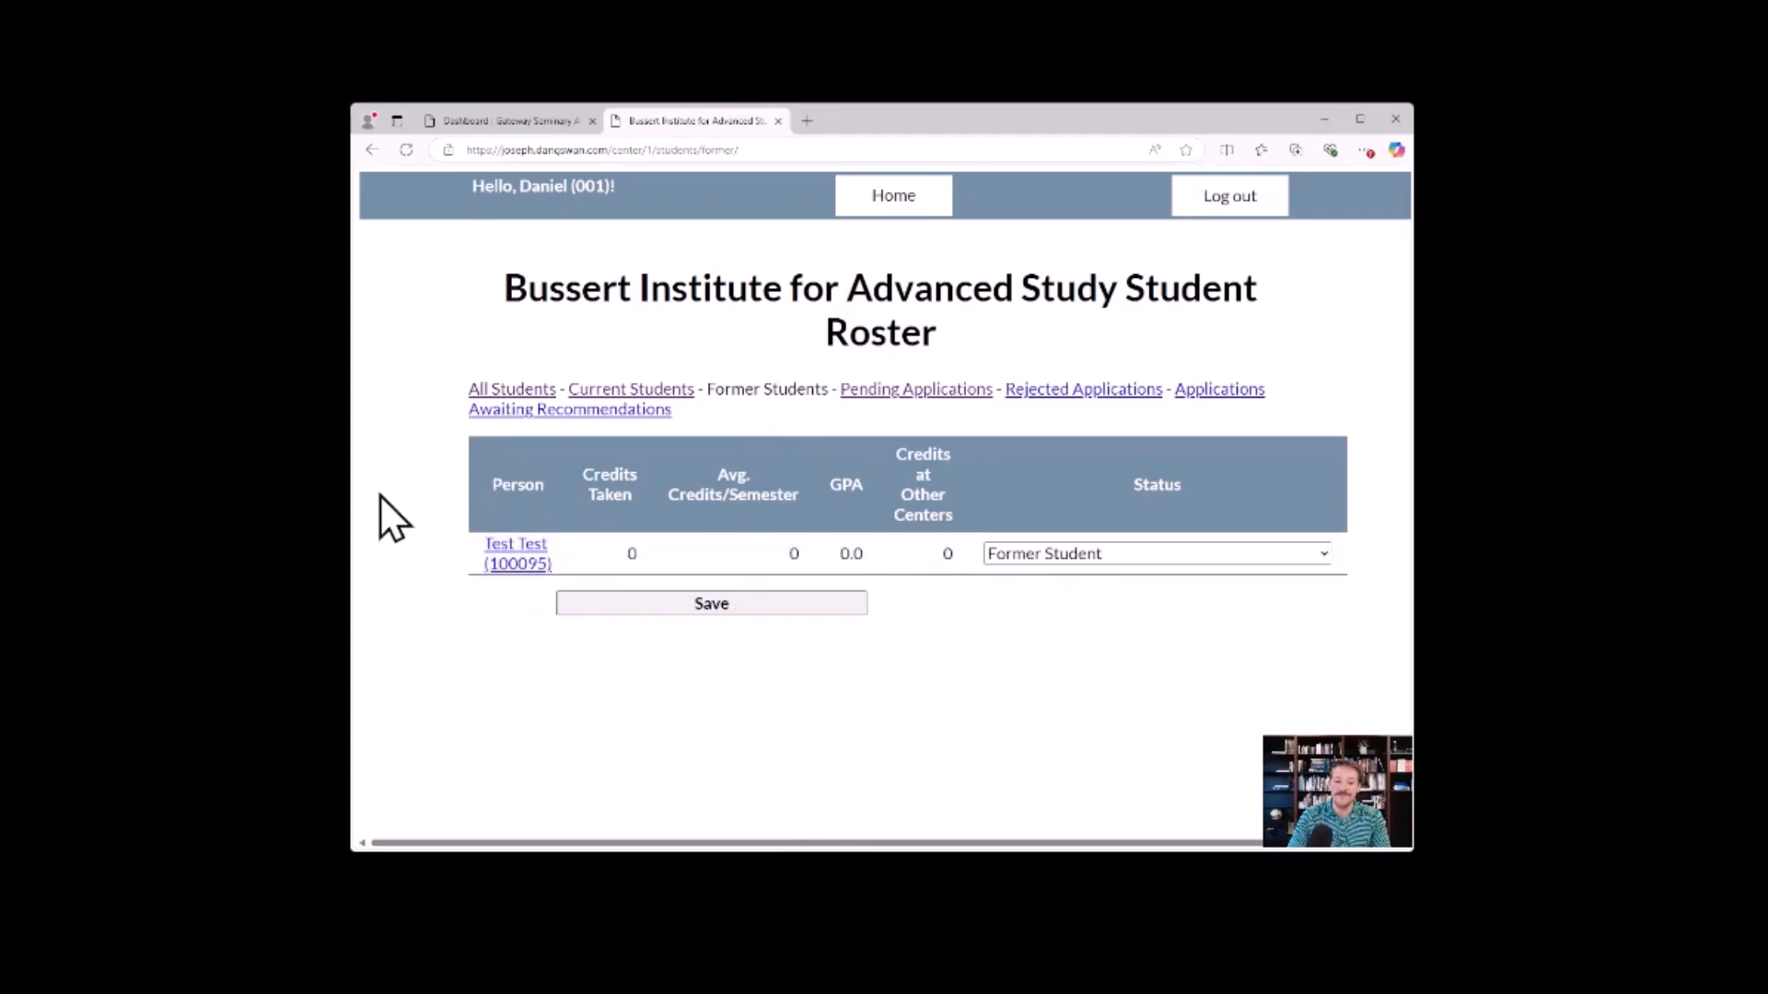
click(664, 391)
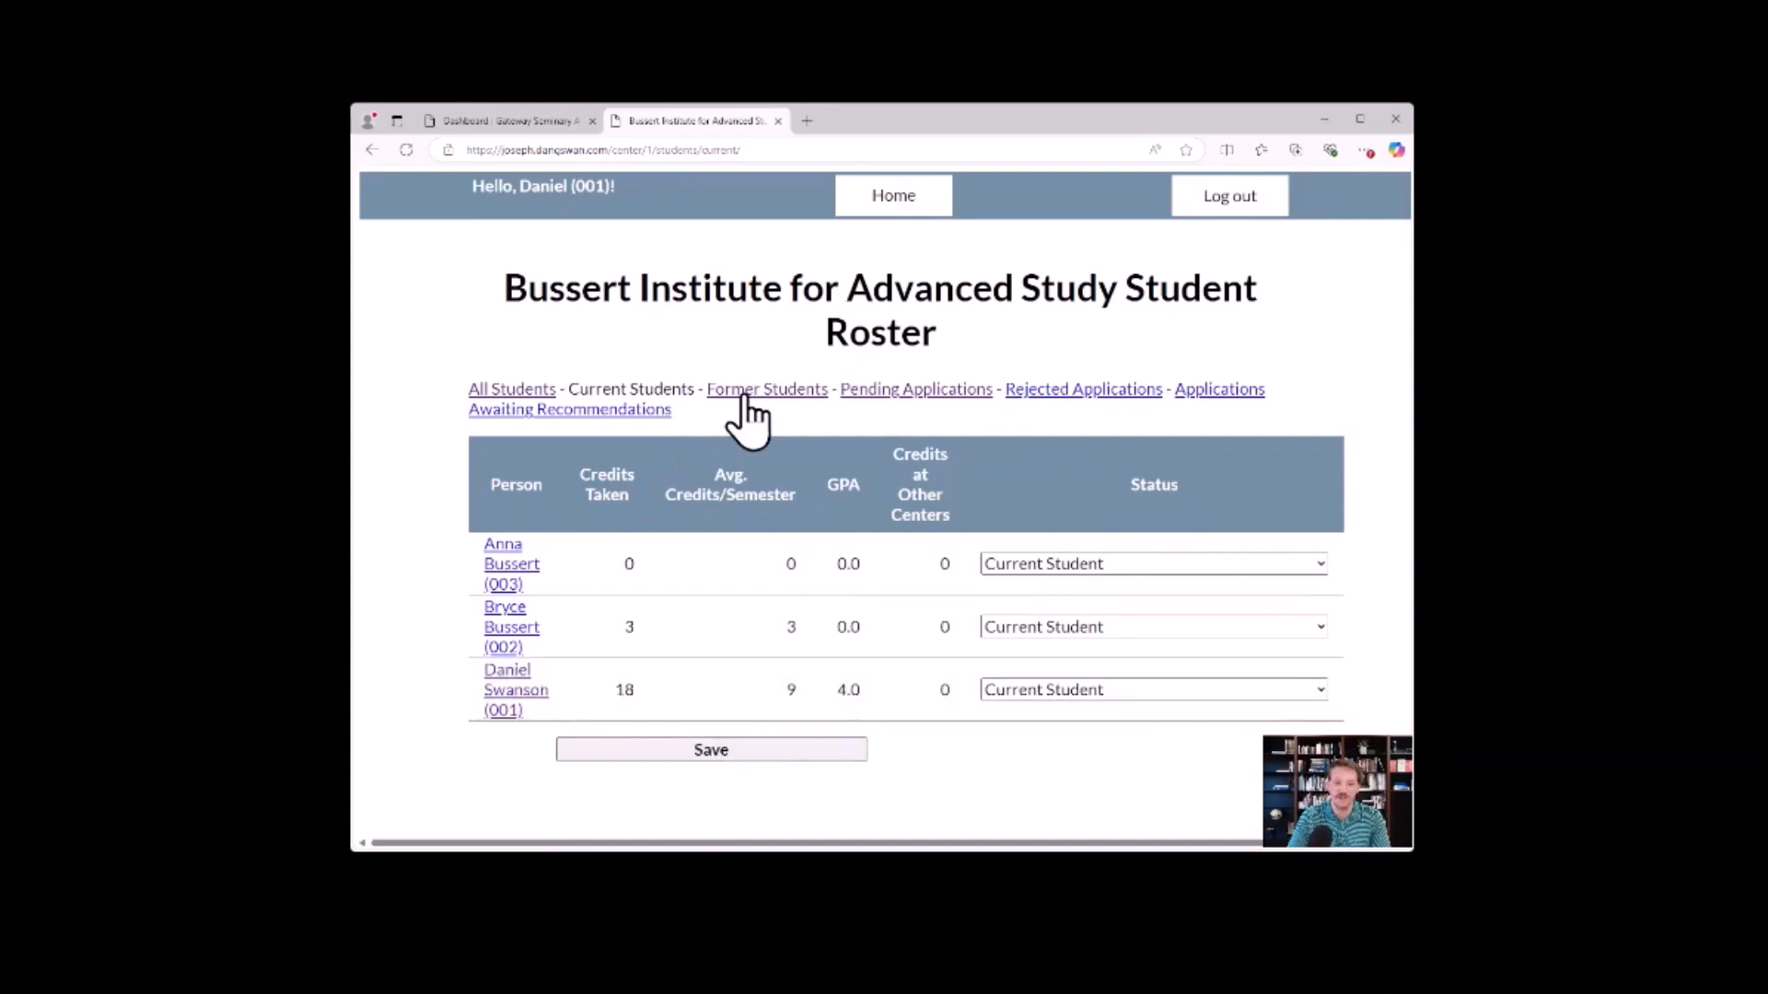
click(909, 391)
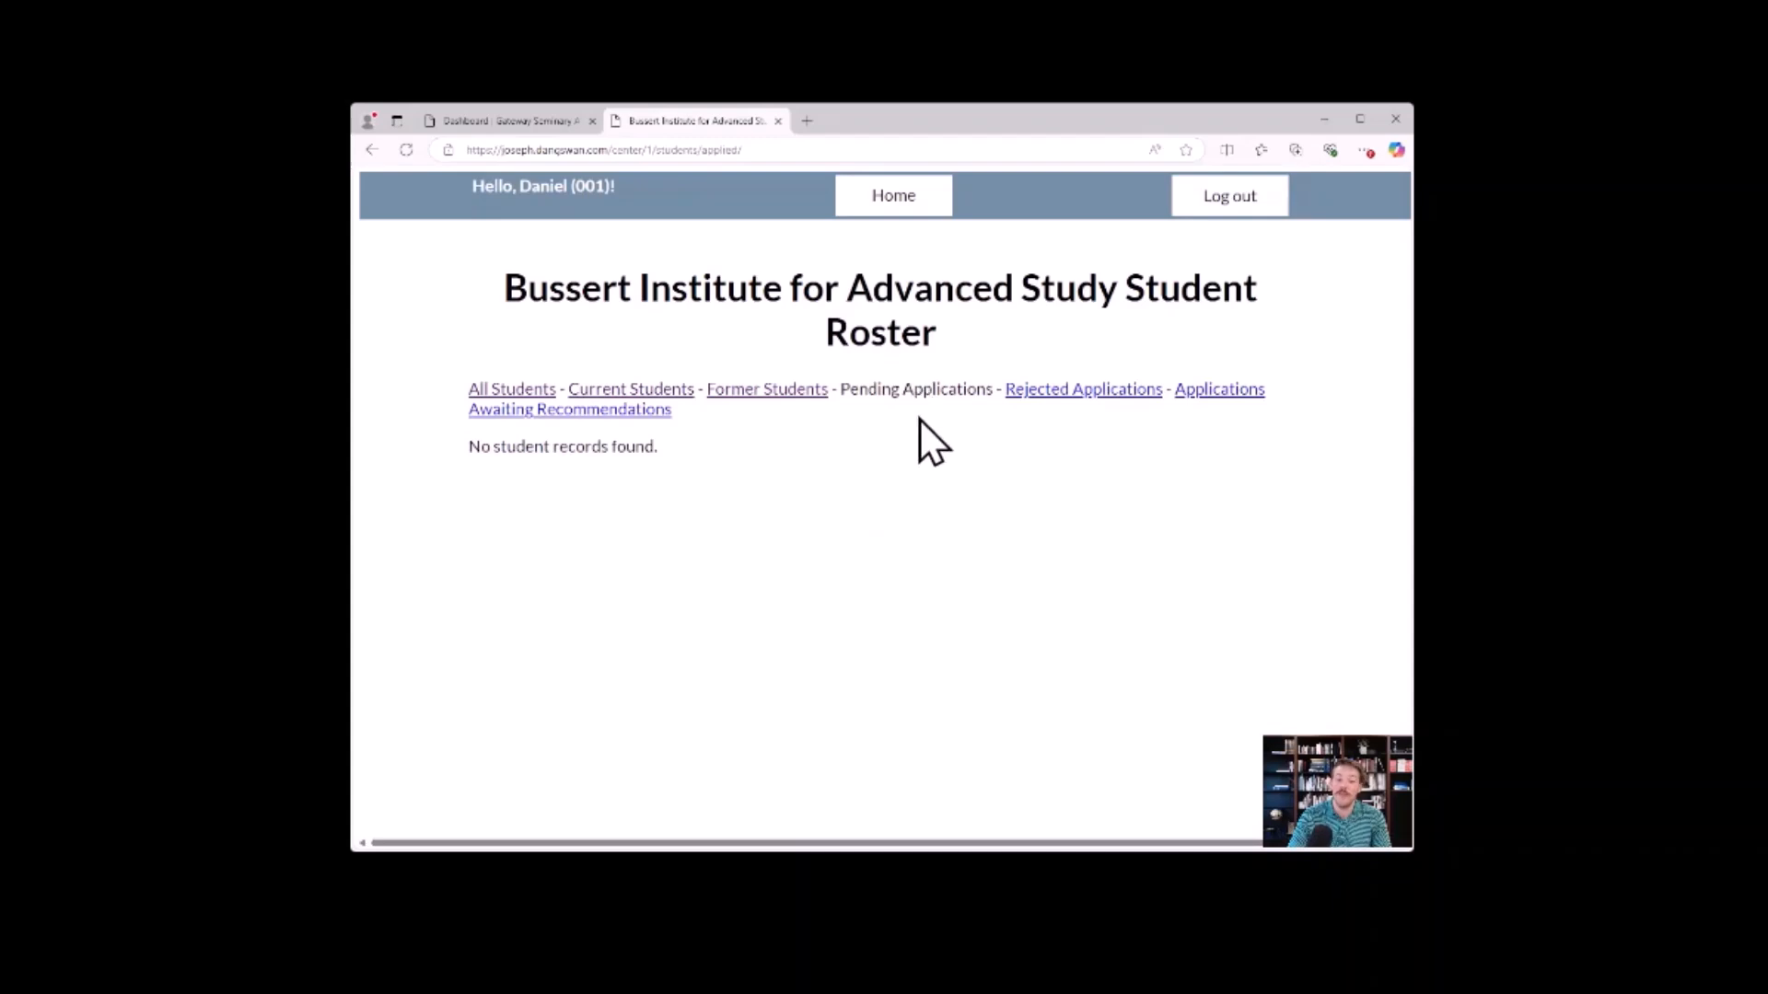
In the former students list, set the test student's status to Applied Student and save.
click(792, 394)
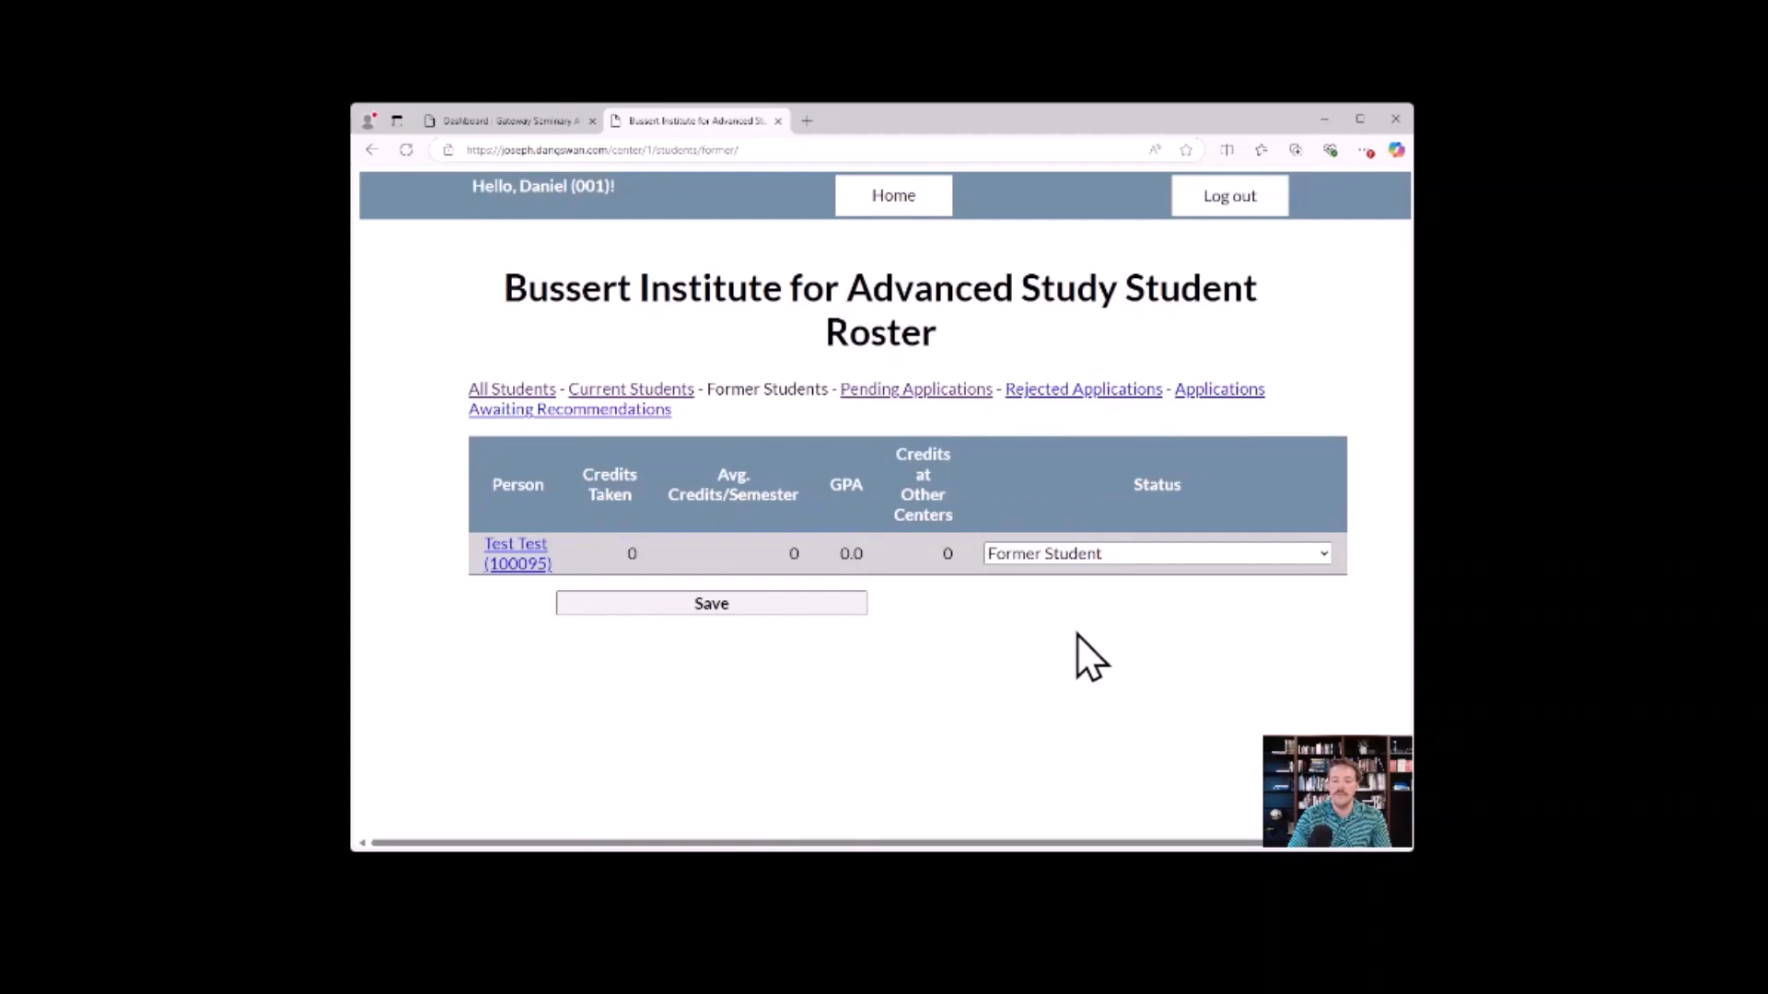
key(Up)
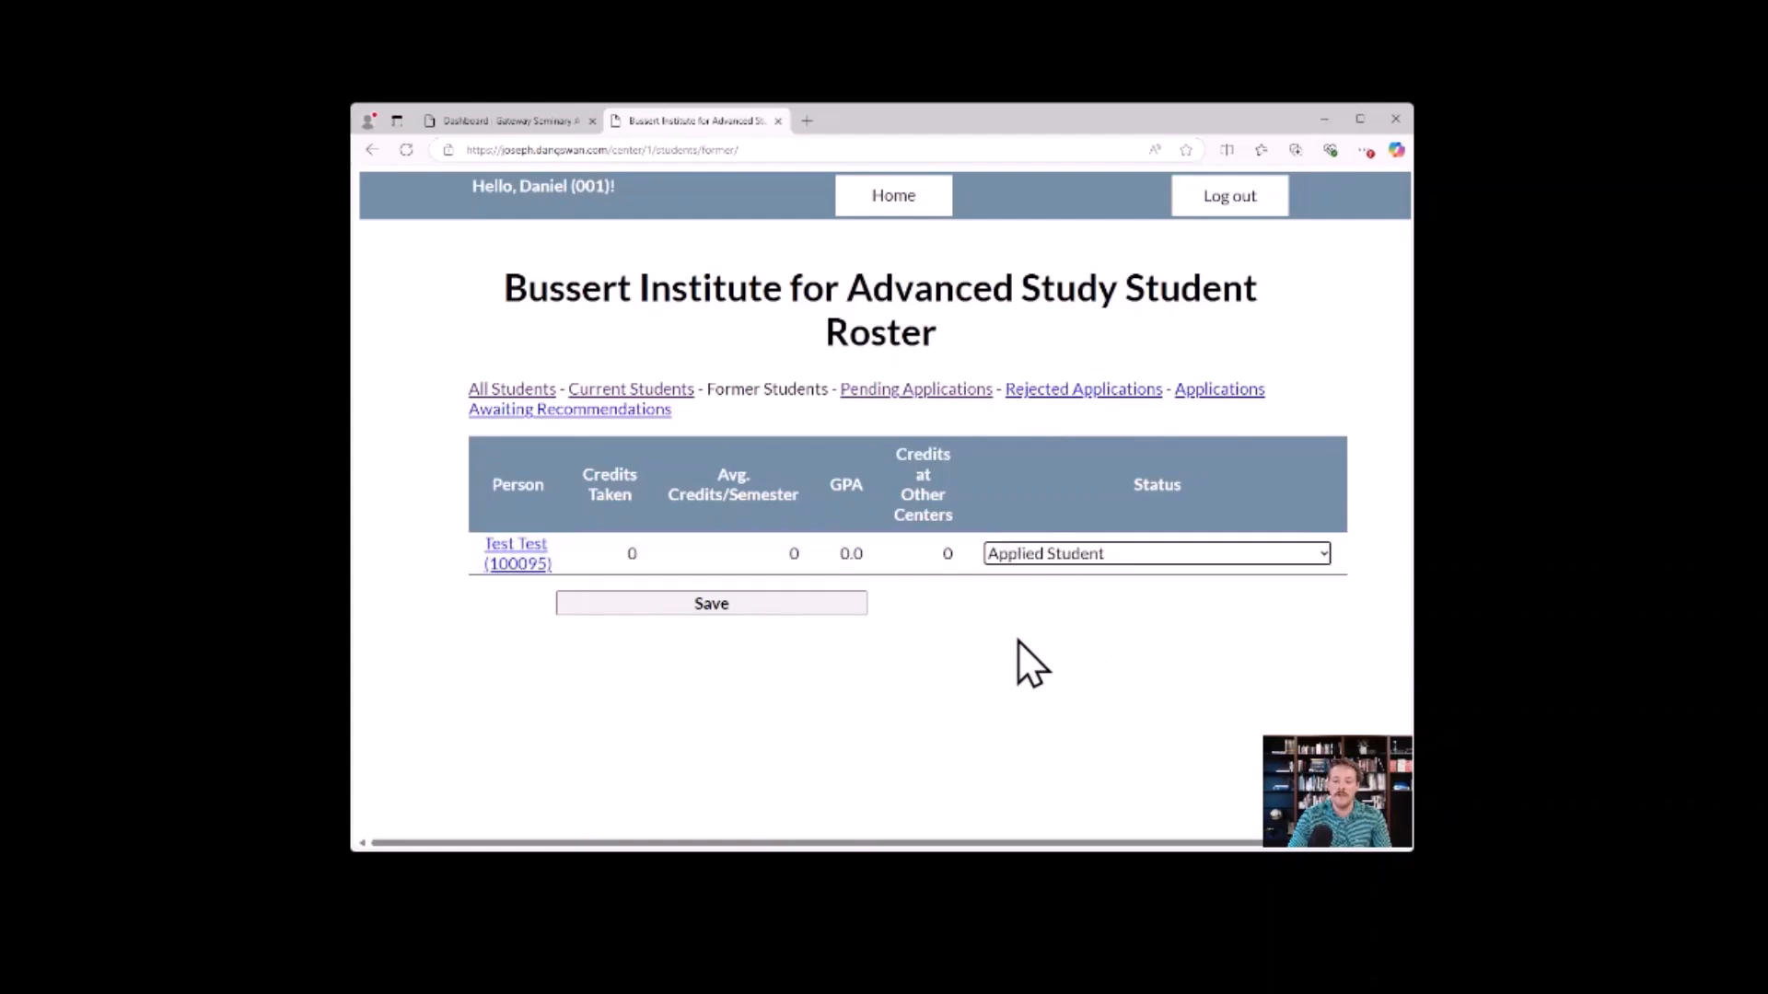
click(810, 600)
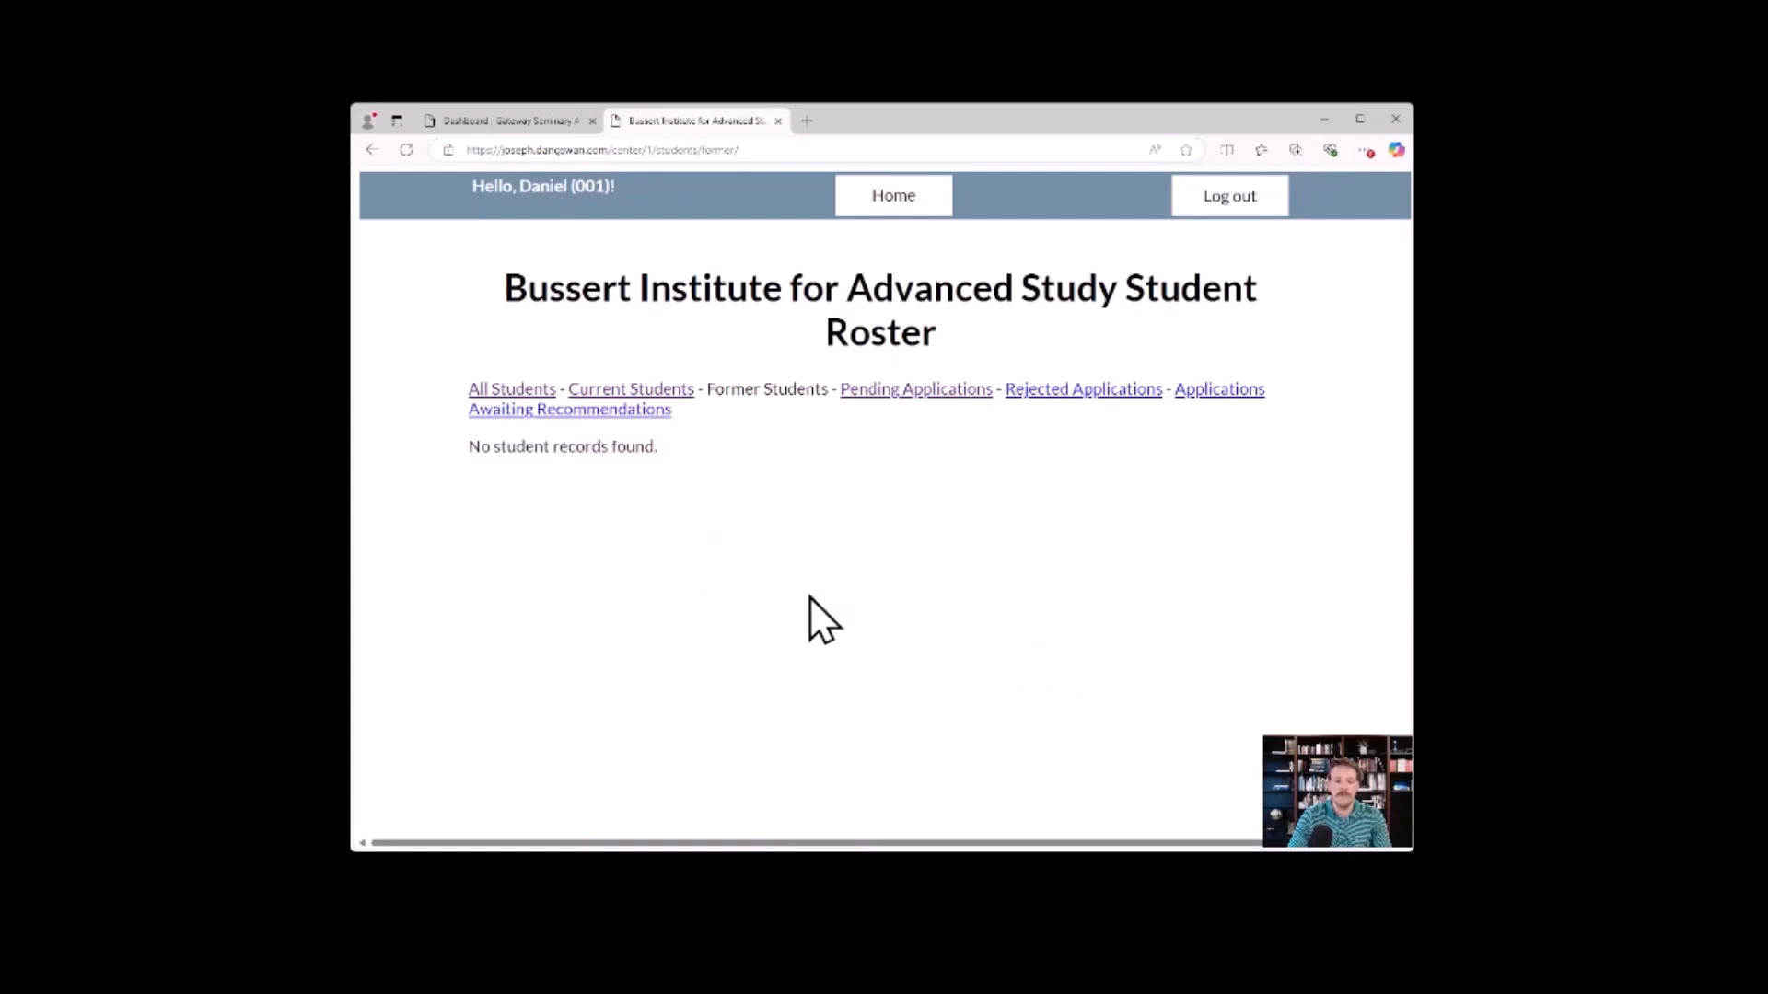
In the pending applications list, set the test student's status to Current Student and save.
click(869, 396)
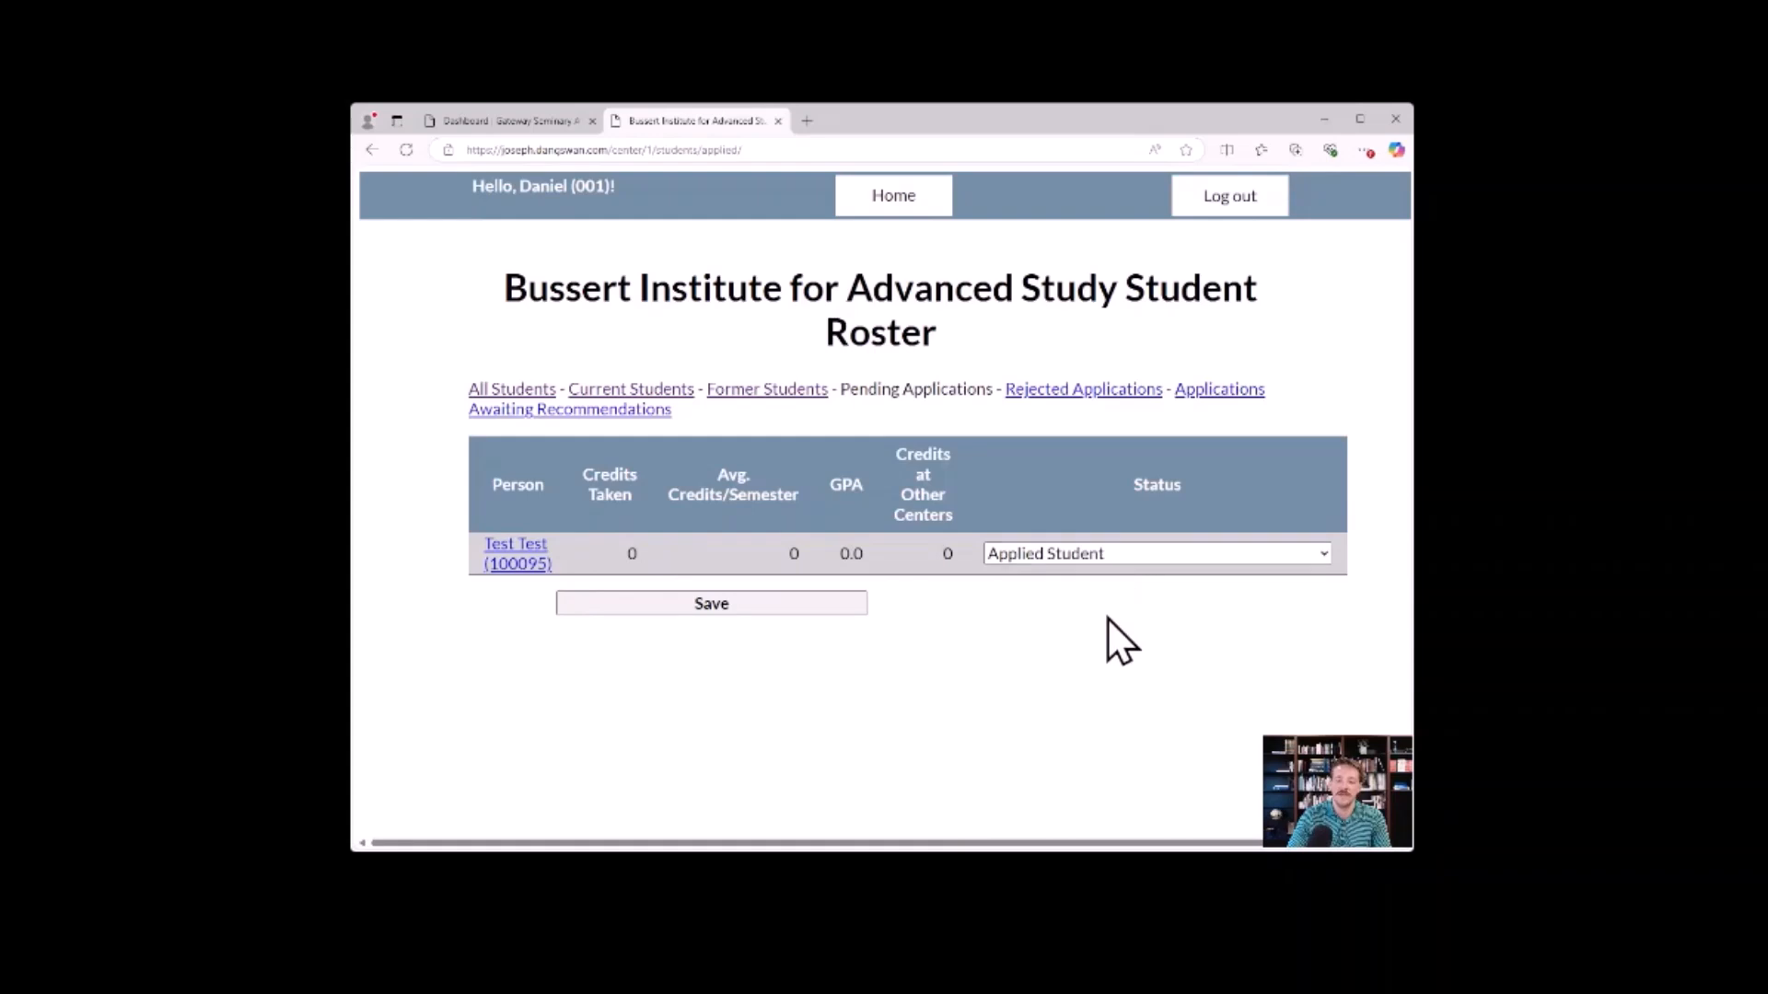
click(1102, 578)
click(808, 604)
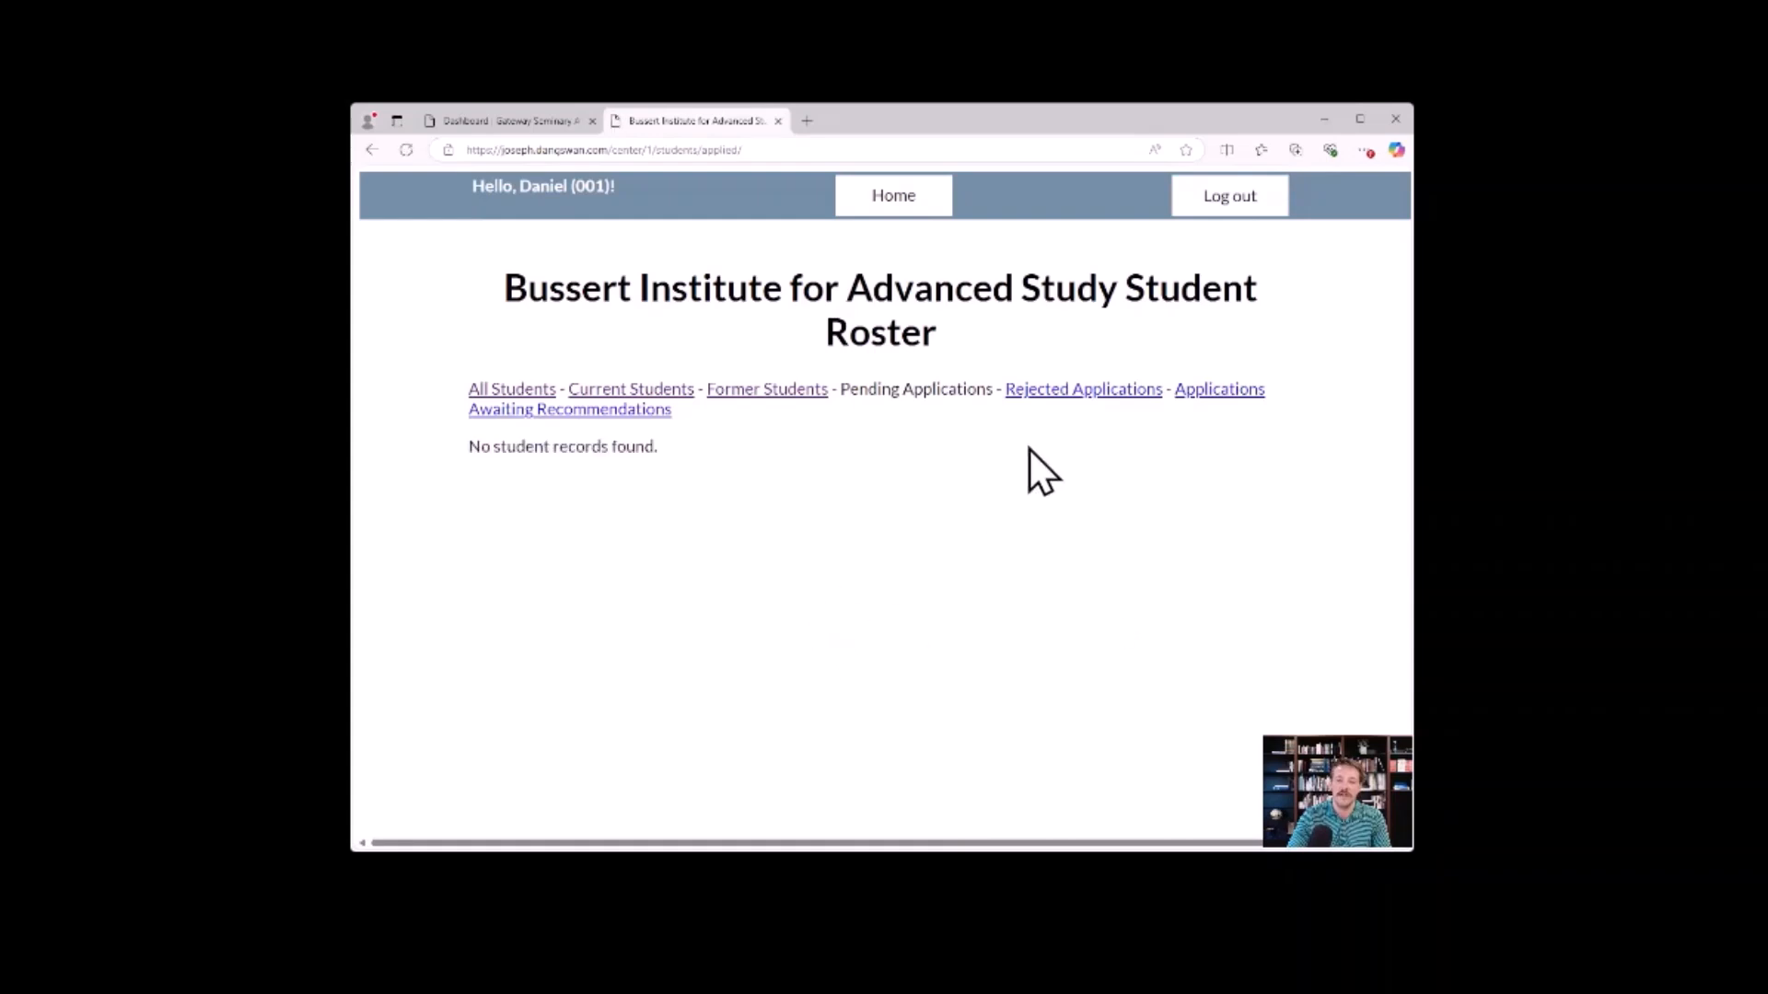
Go back to the all-students roster and open the record of the student with 3 credits taken in a separate tab.
click(527, 390)
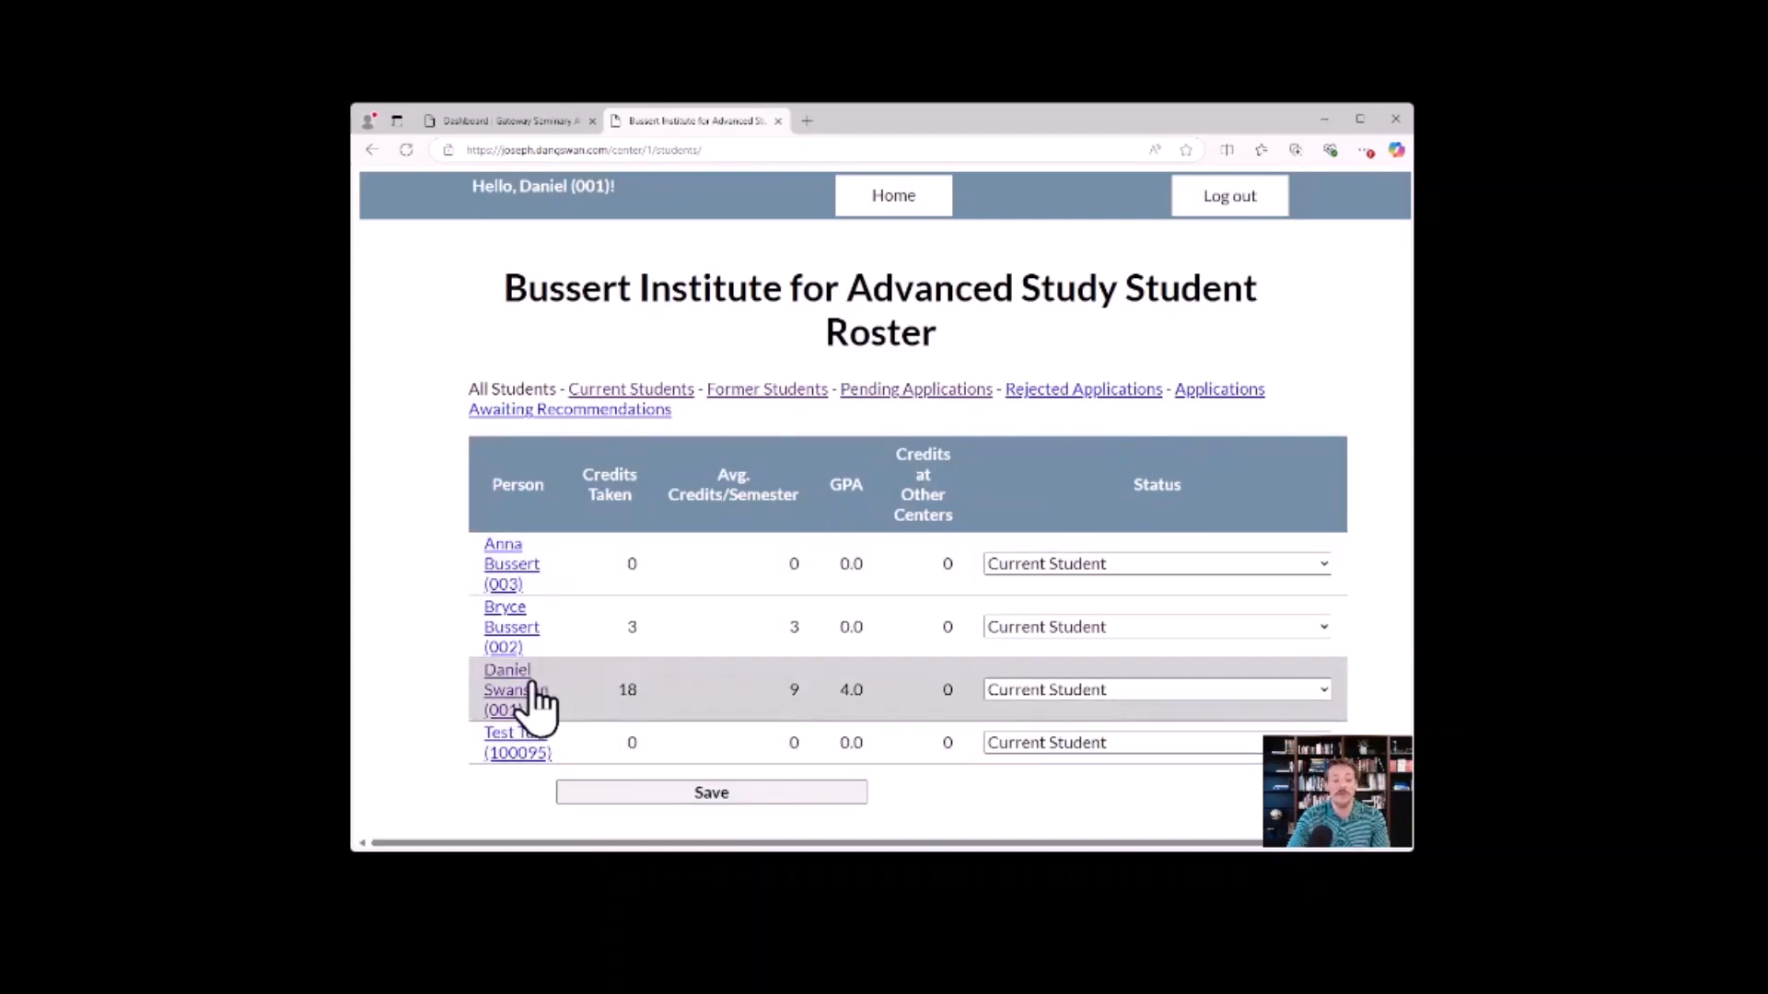
click(517, 612)
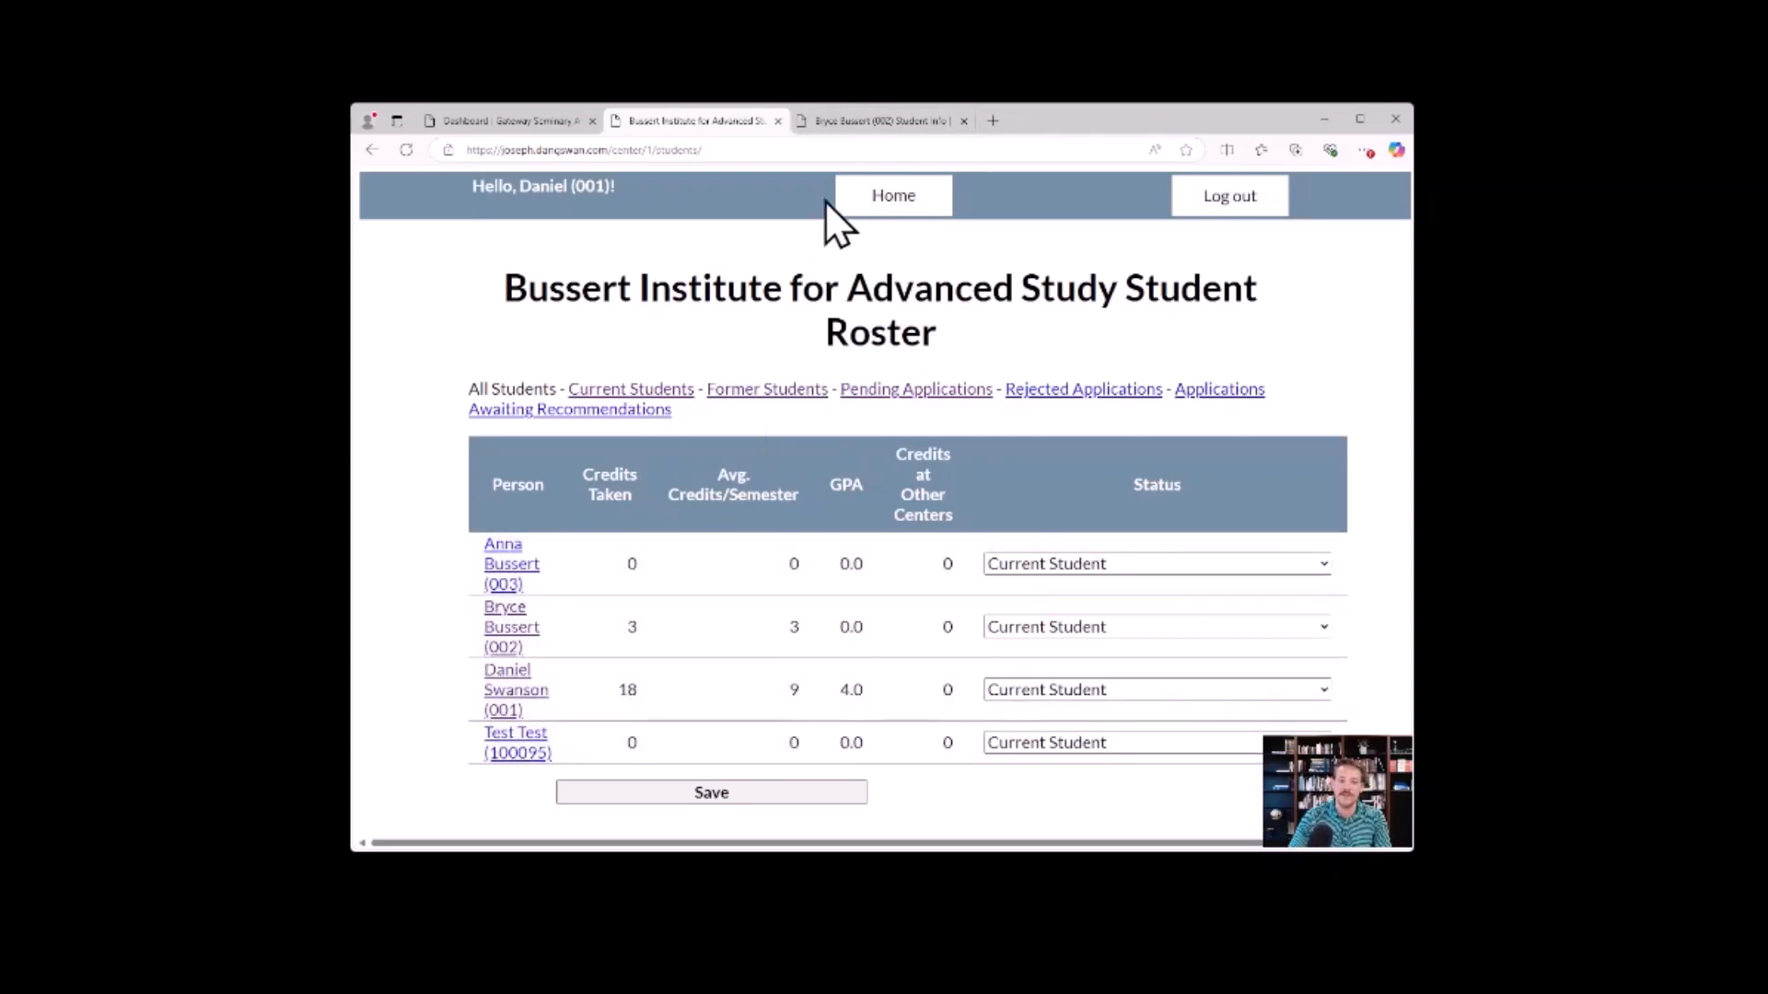
click(852, 120)
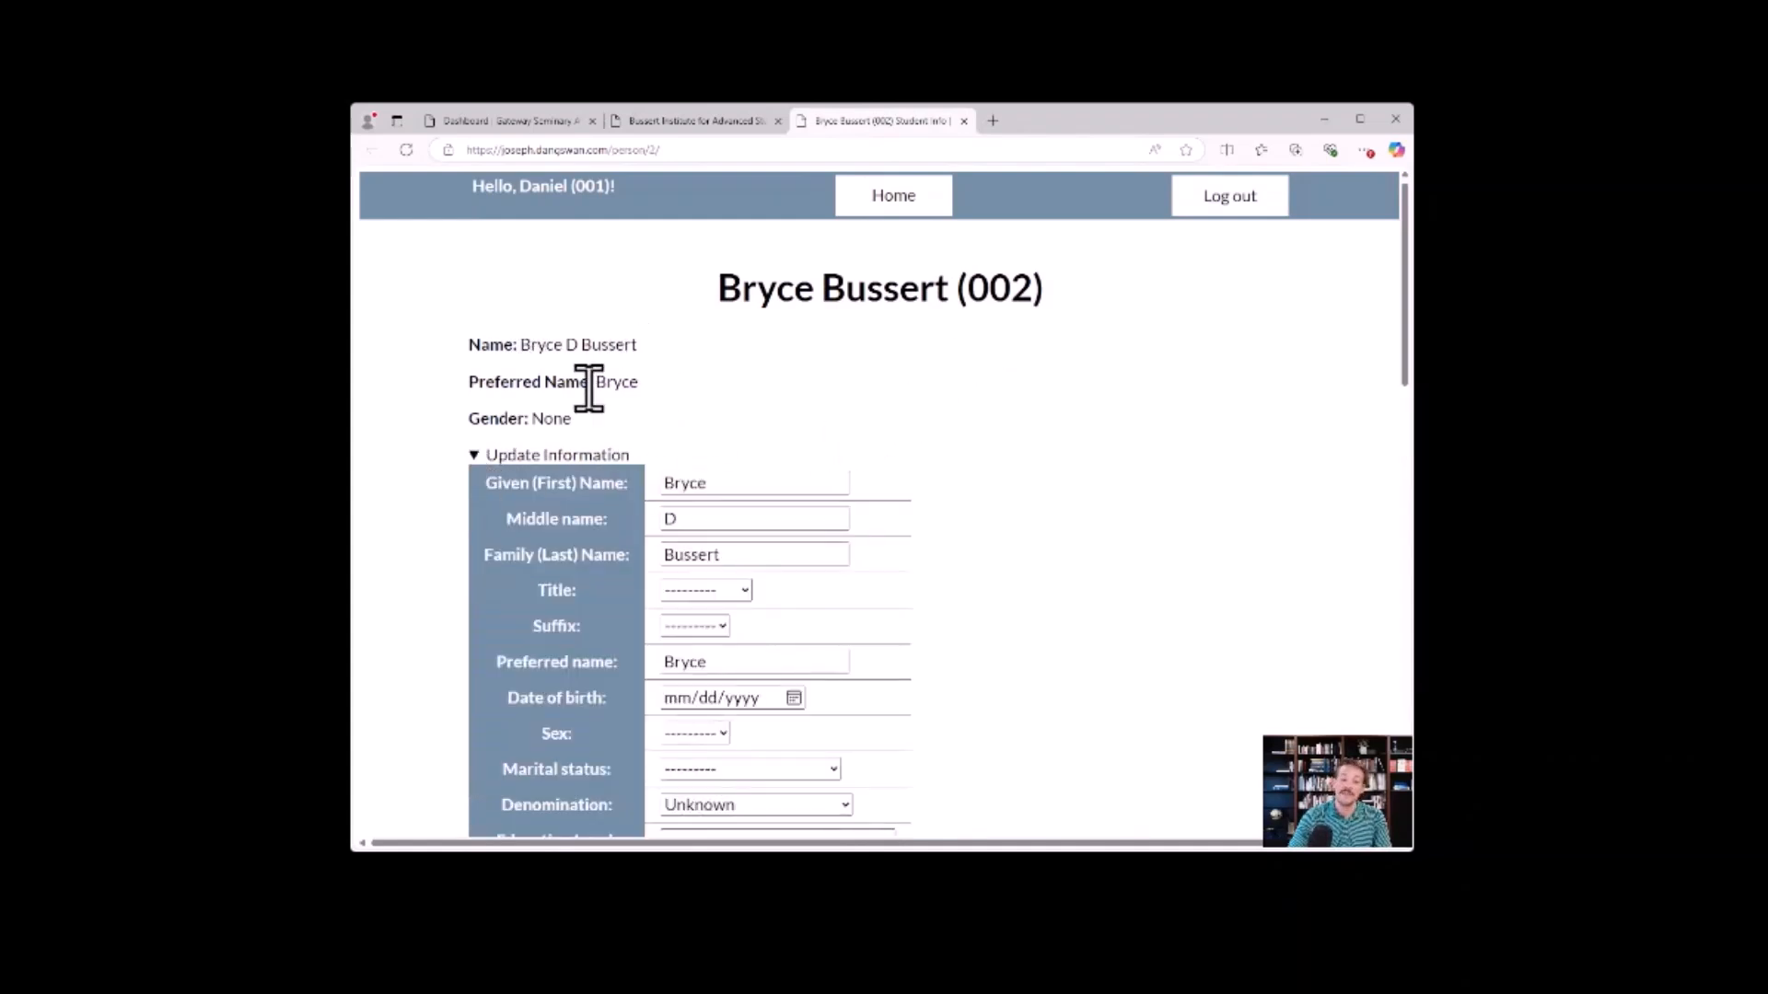
Try replacing the middle initial in the student's information form, restore it, and check the first name and title fields.
scroll(626, 433, down, 1)
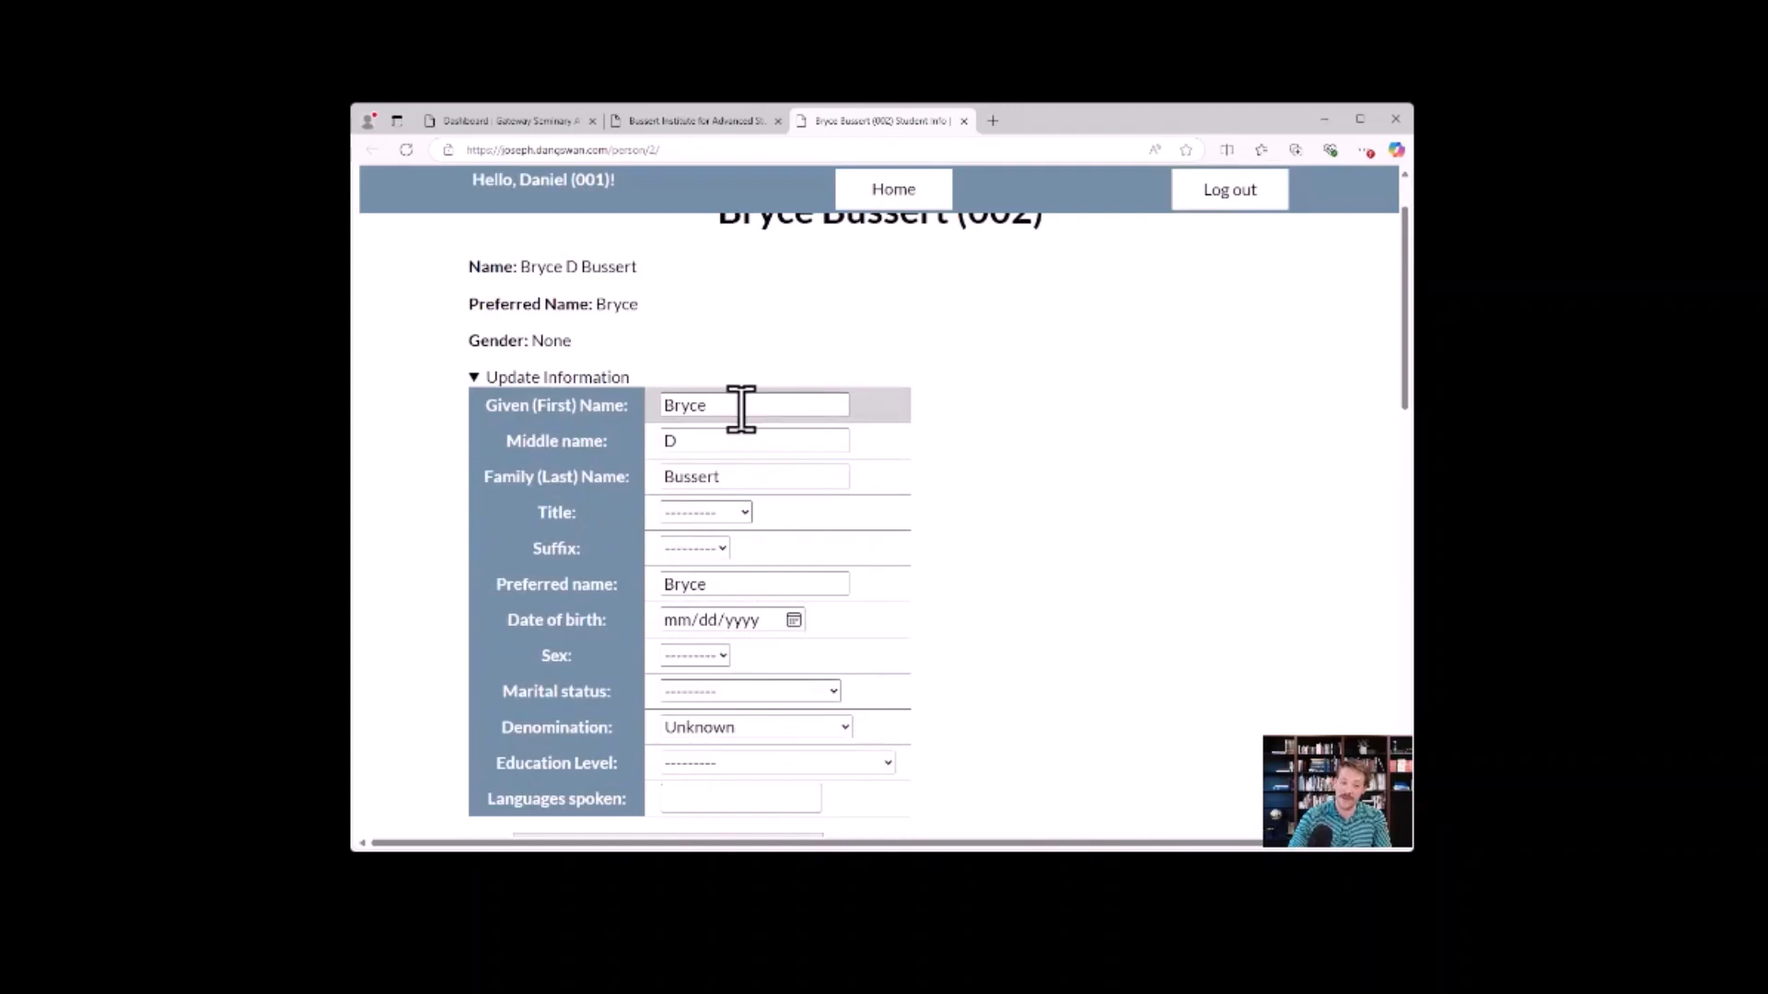
click(709, 440)
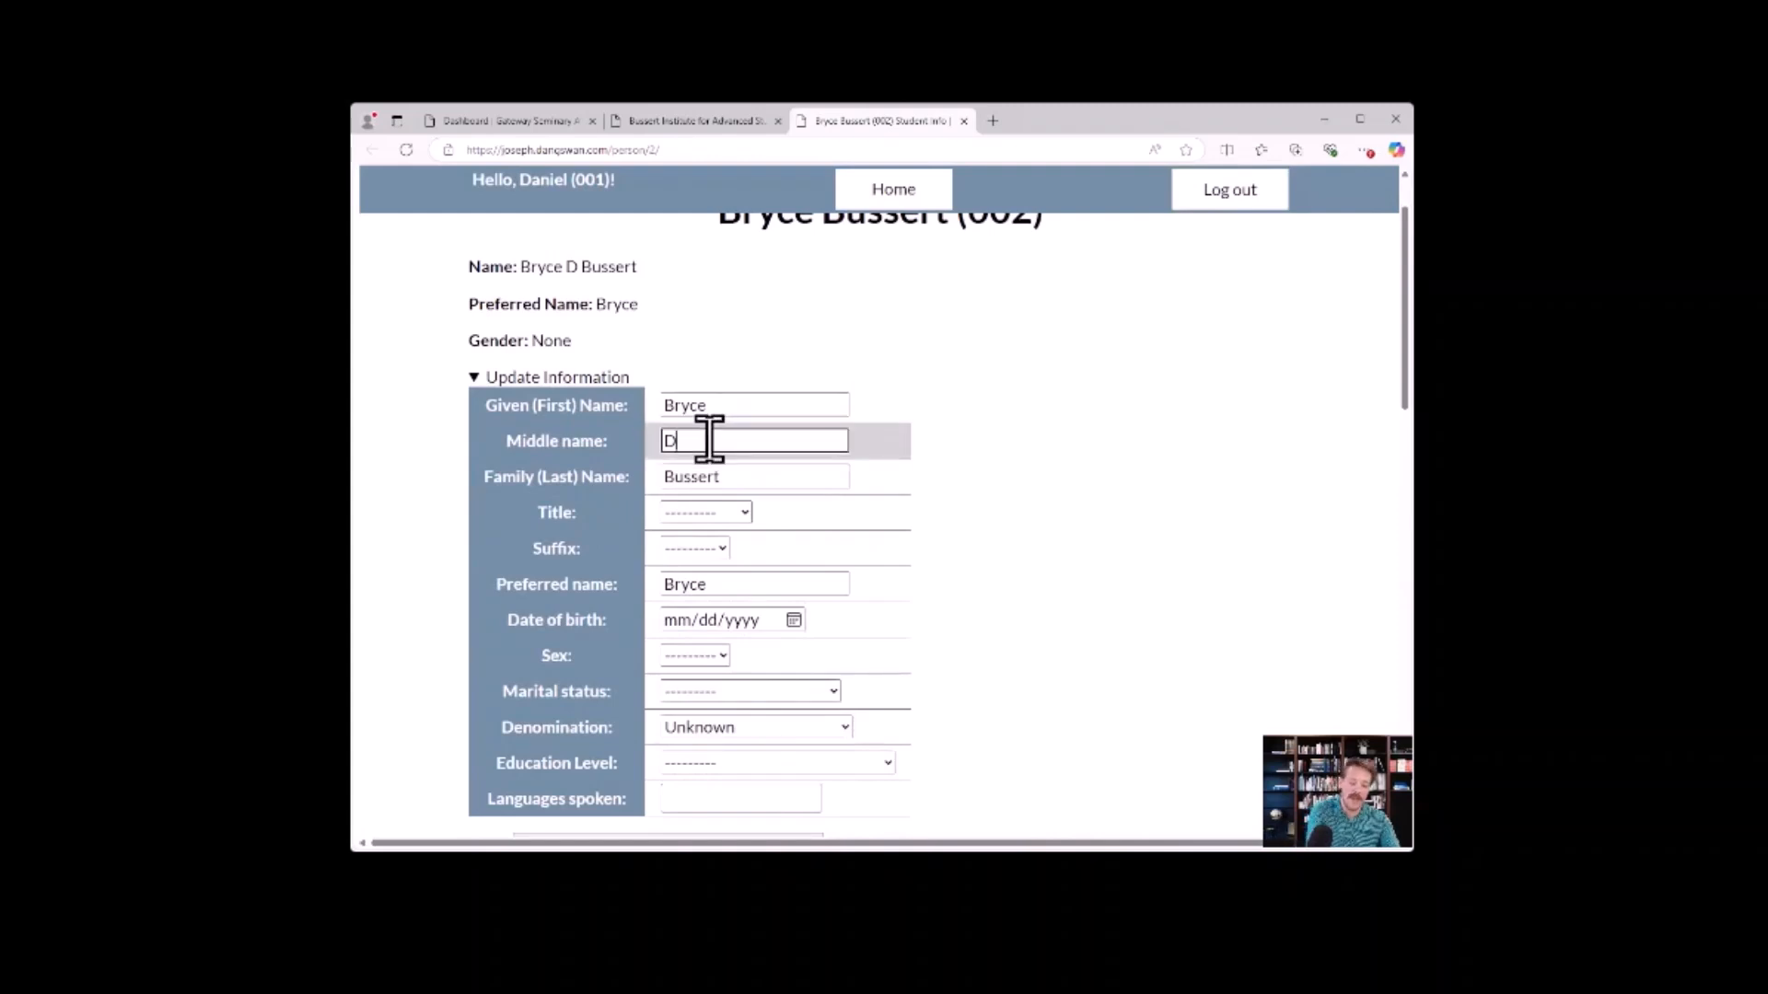
key(BackSpace)
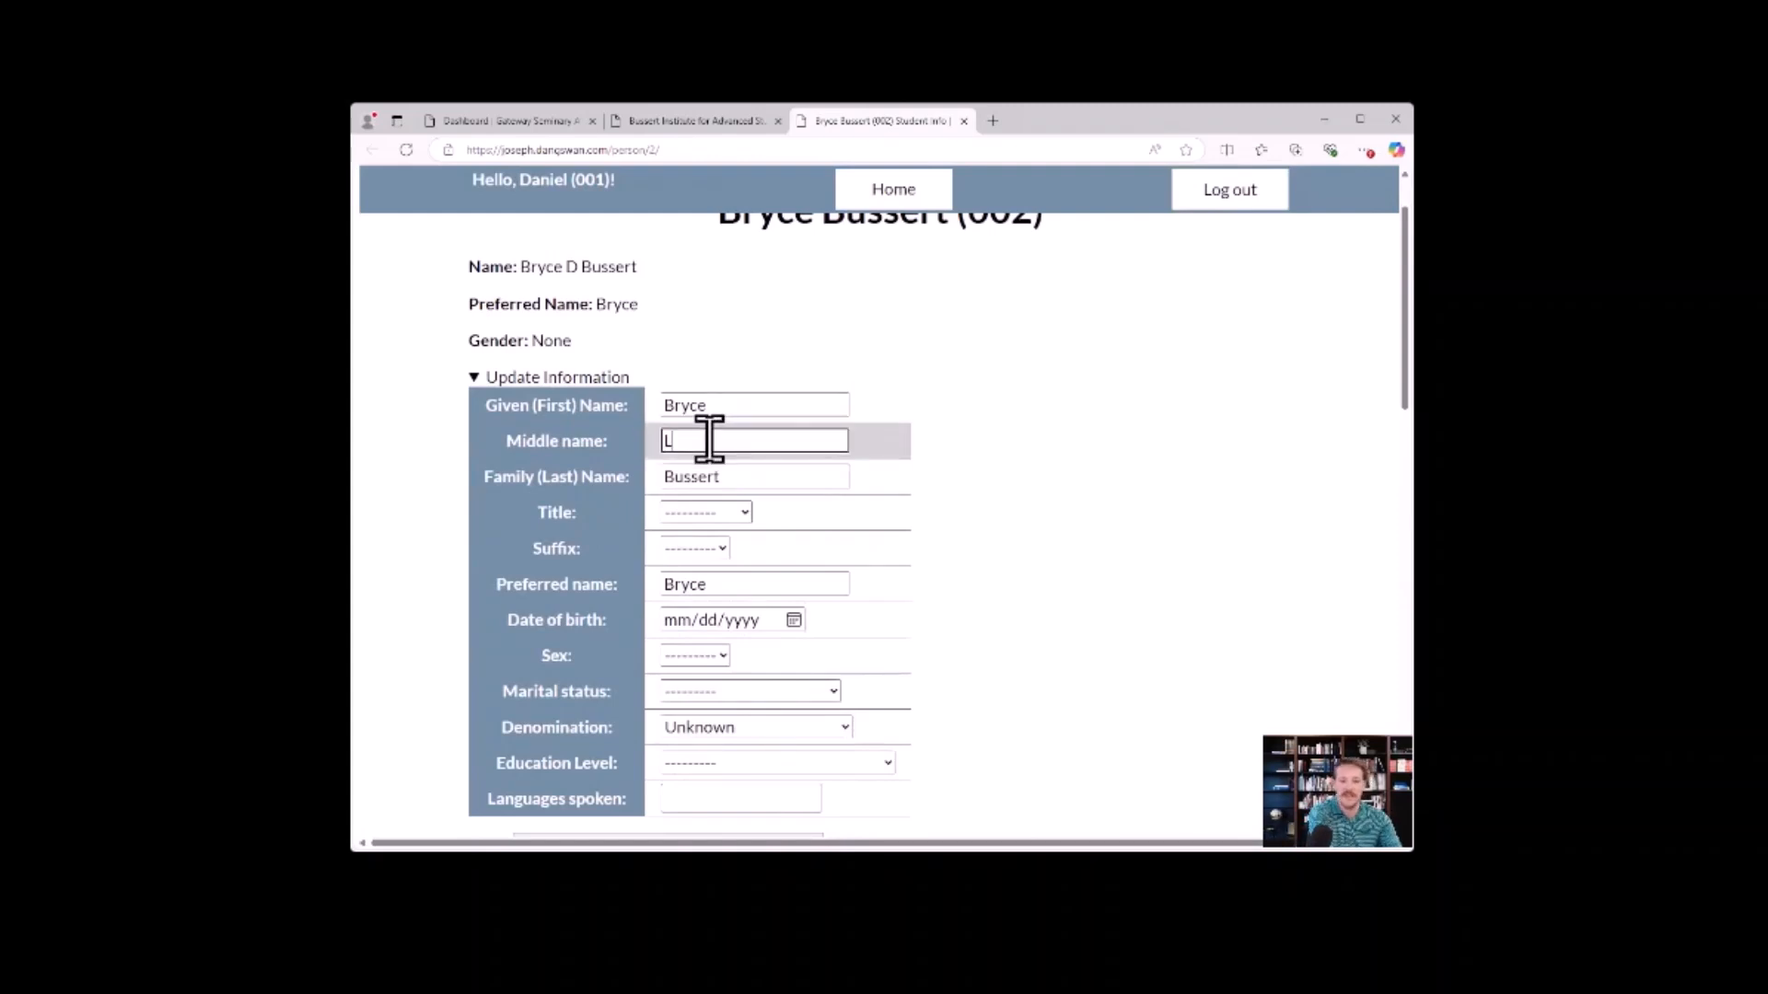
text(D)
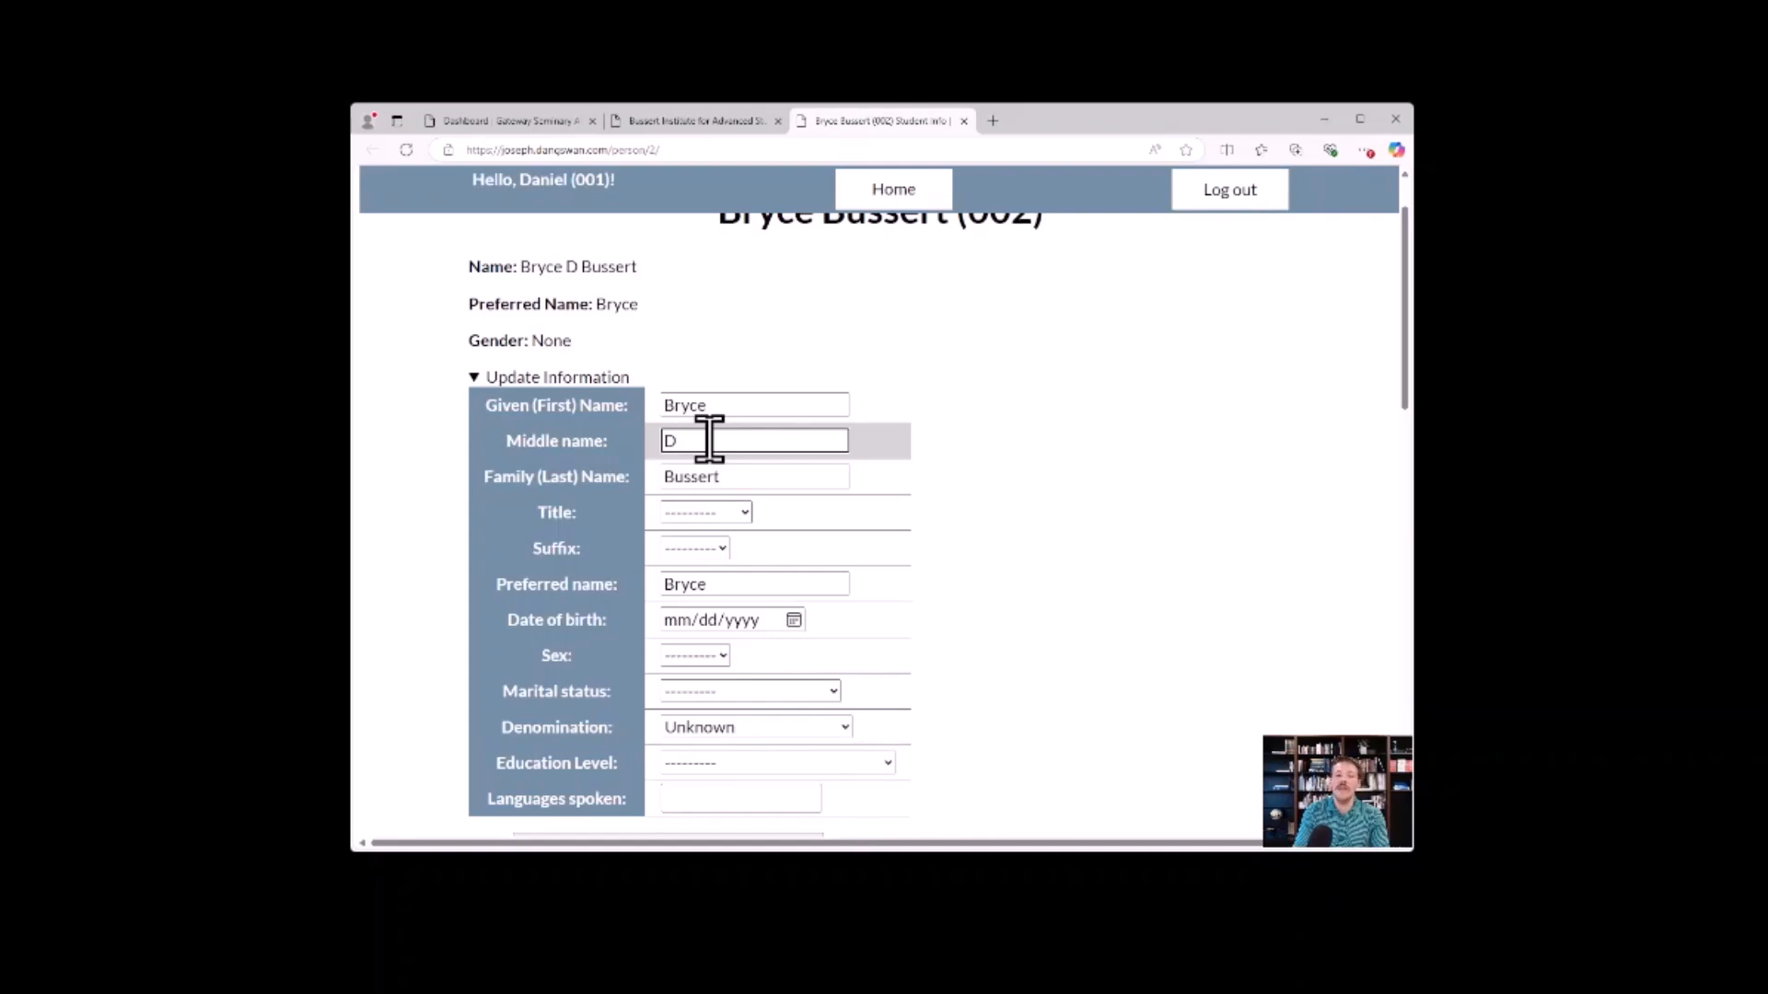
click(736, 405)
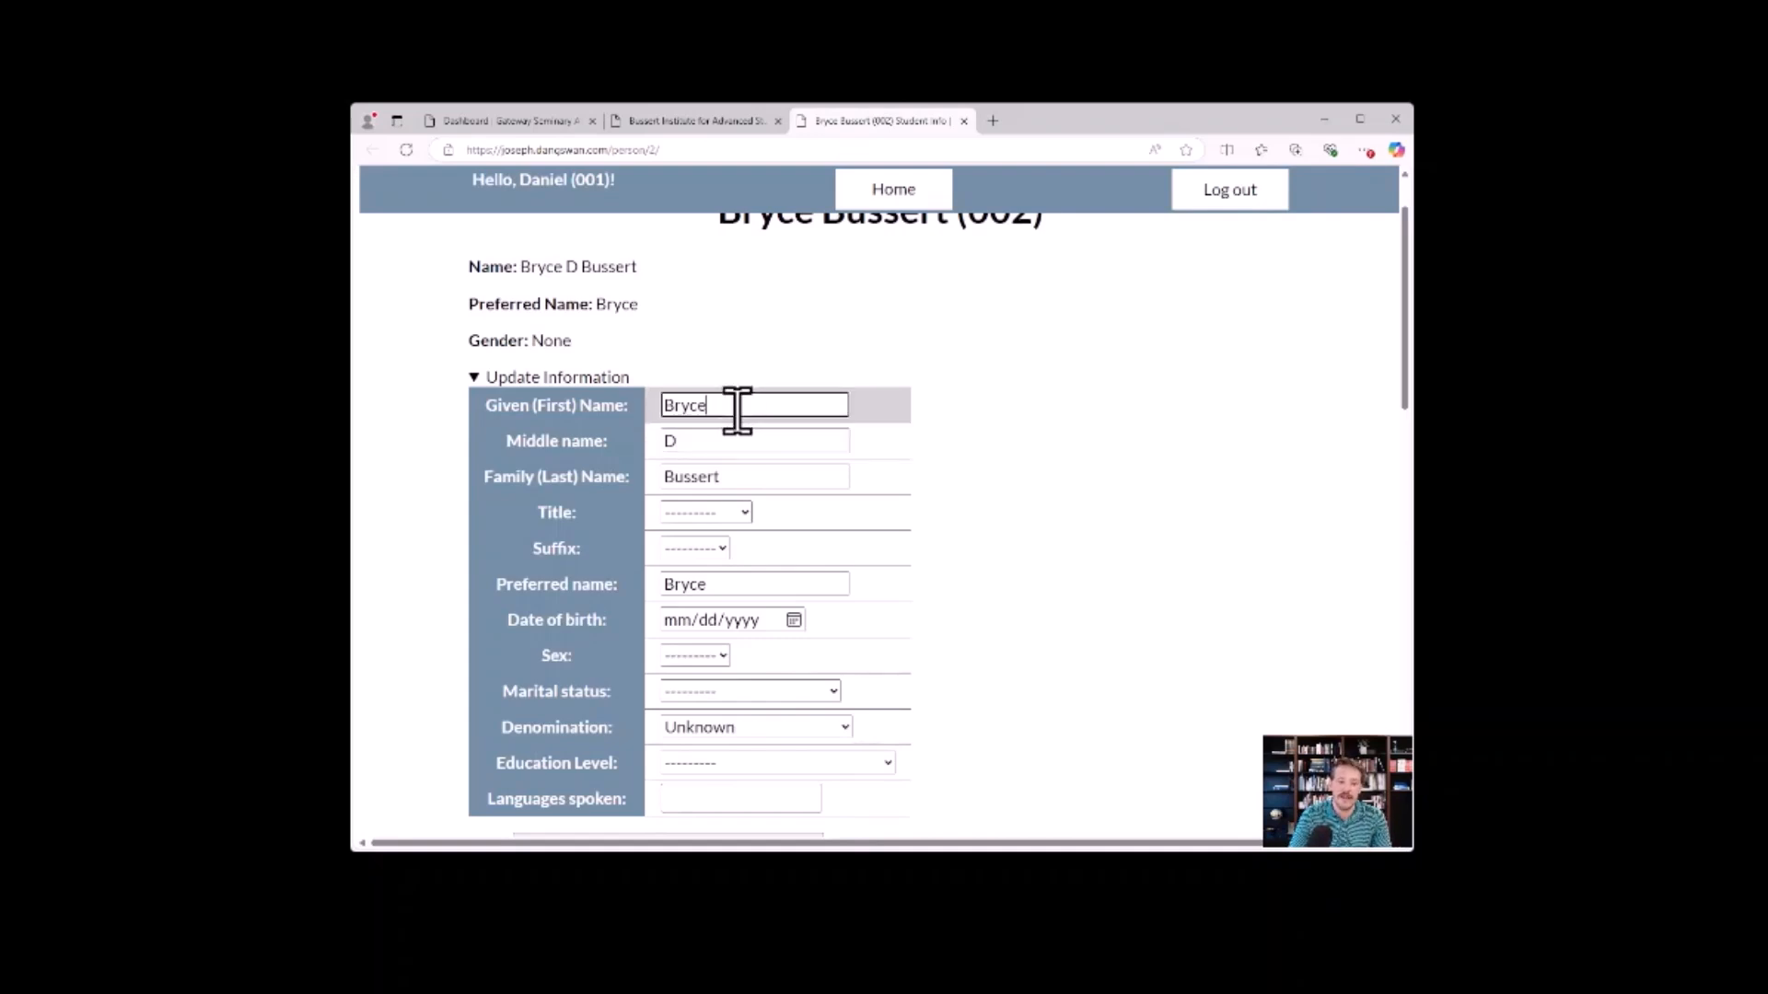
click(744, 510)
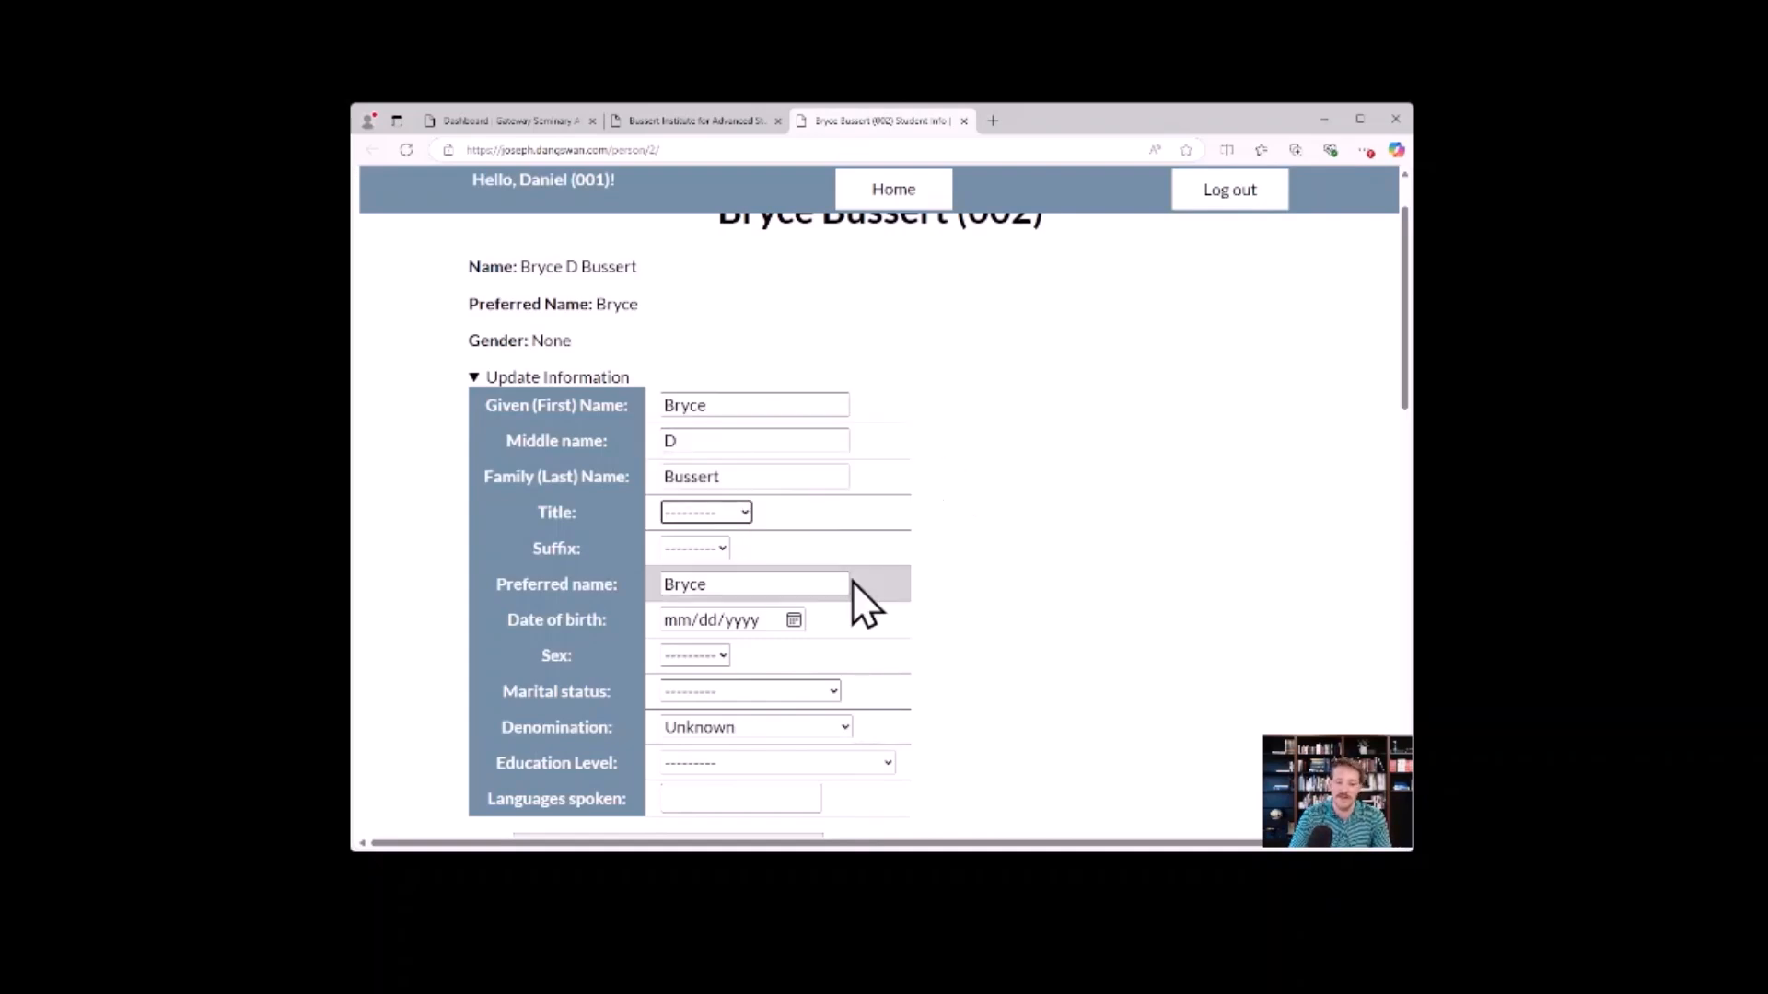
Expand and collapse the student's email, phone number and address sections below the information form to view their entry fields.
scroll(930, 553, down, 2)
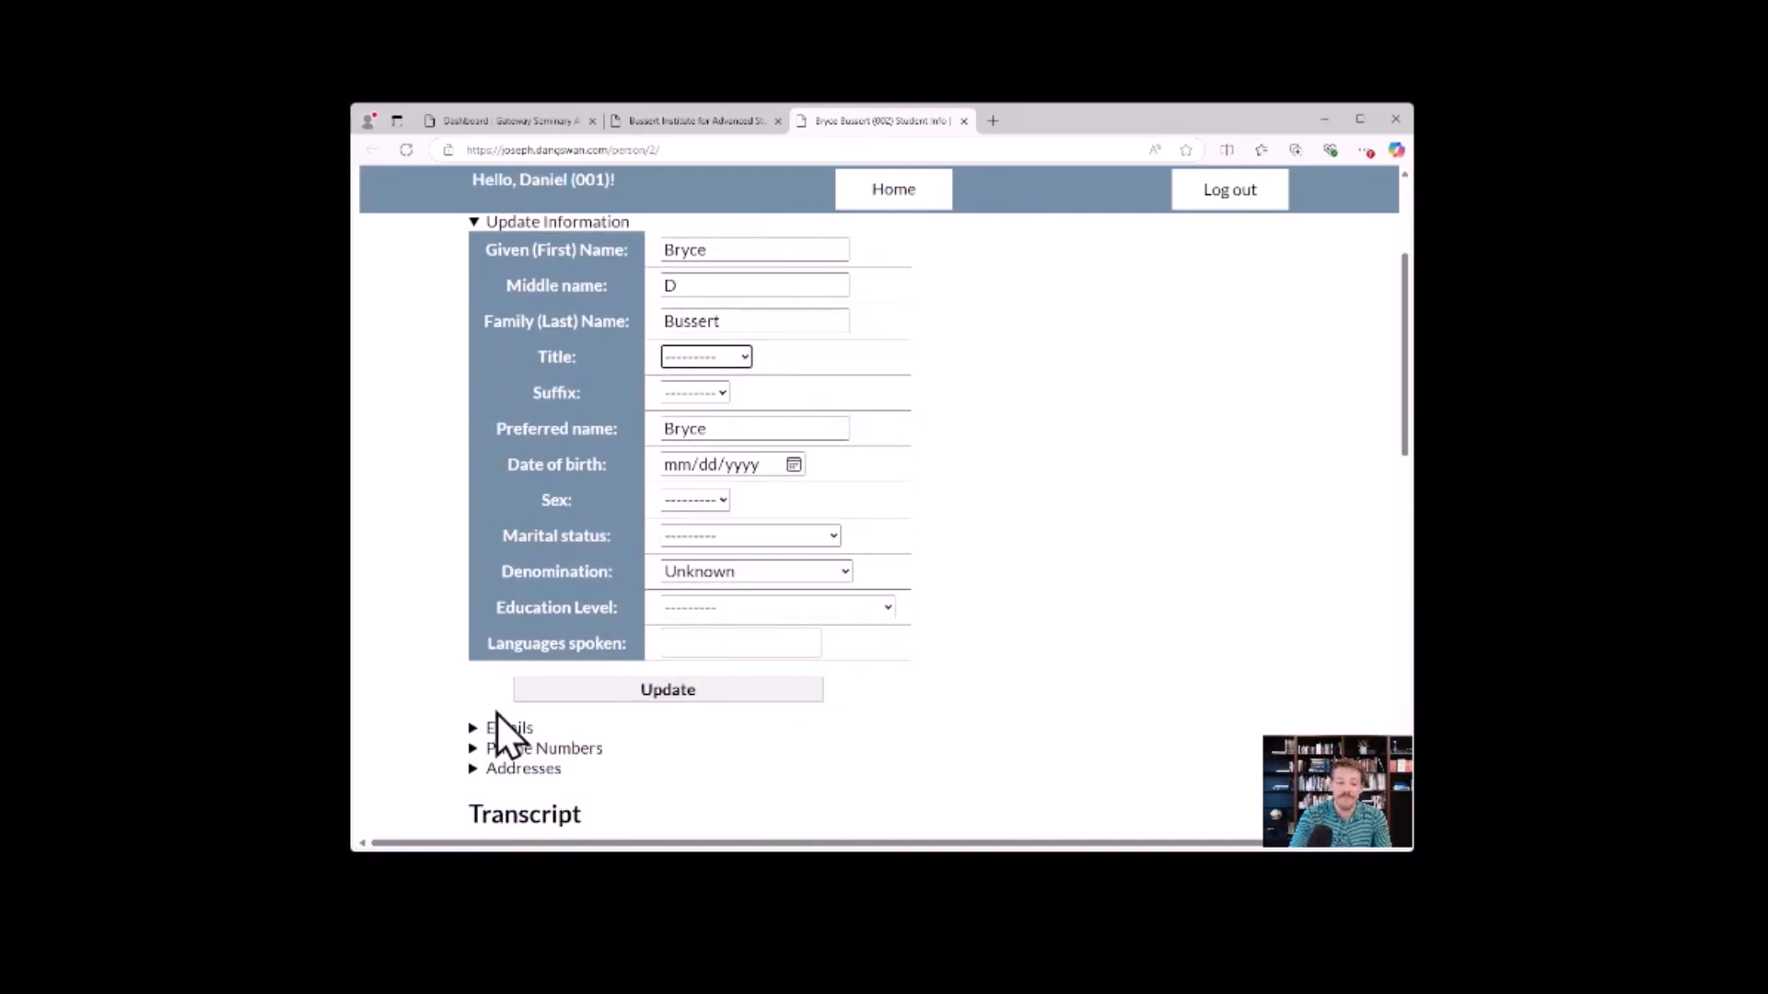
scroll(477, 604, down, 3)
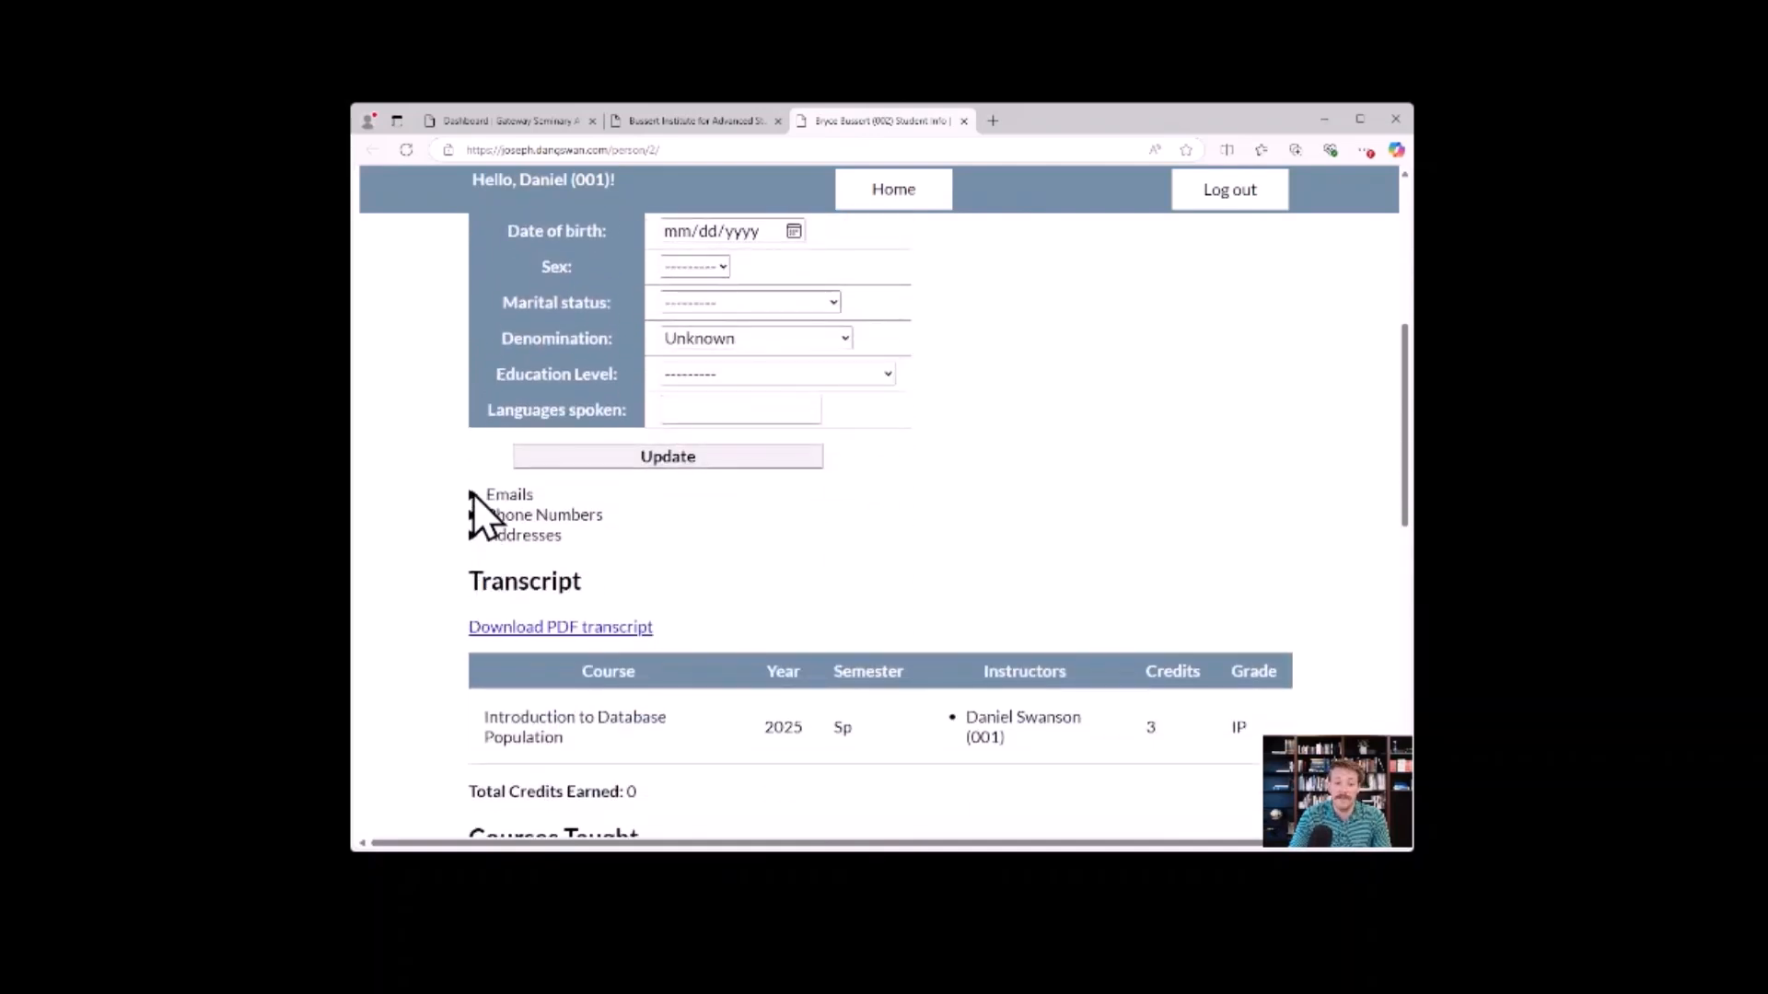
click(472, 494)
click(500, 517)
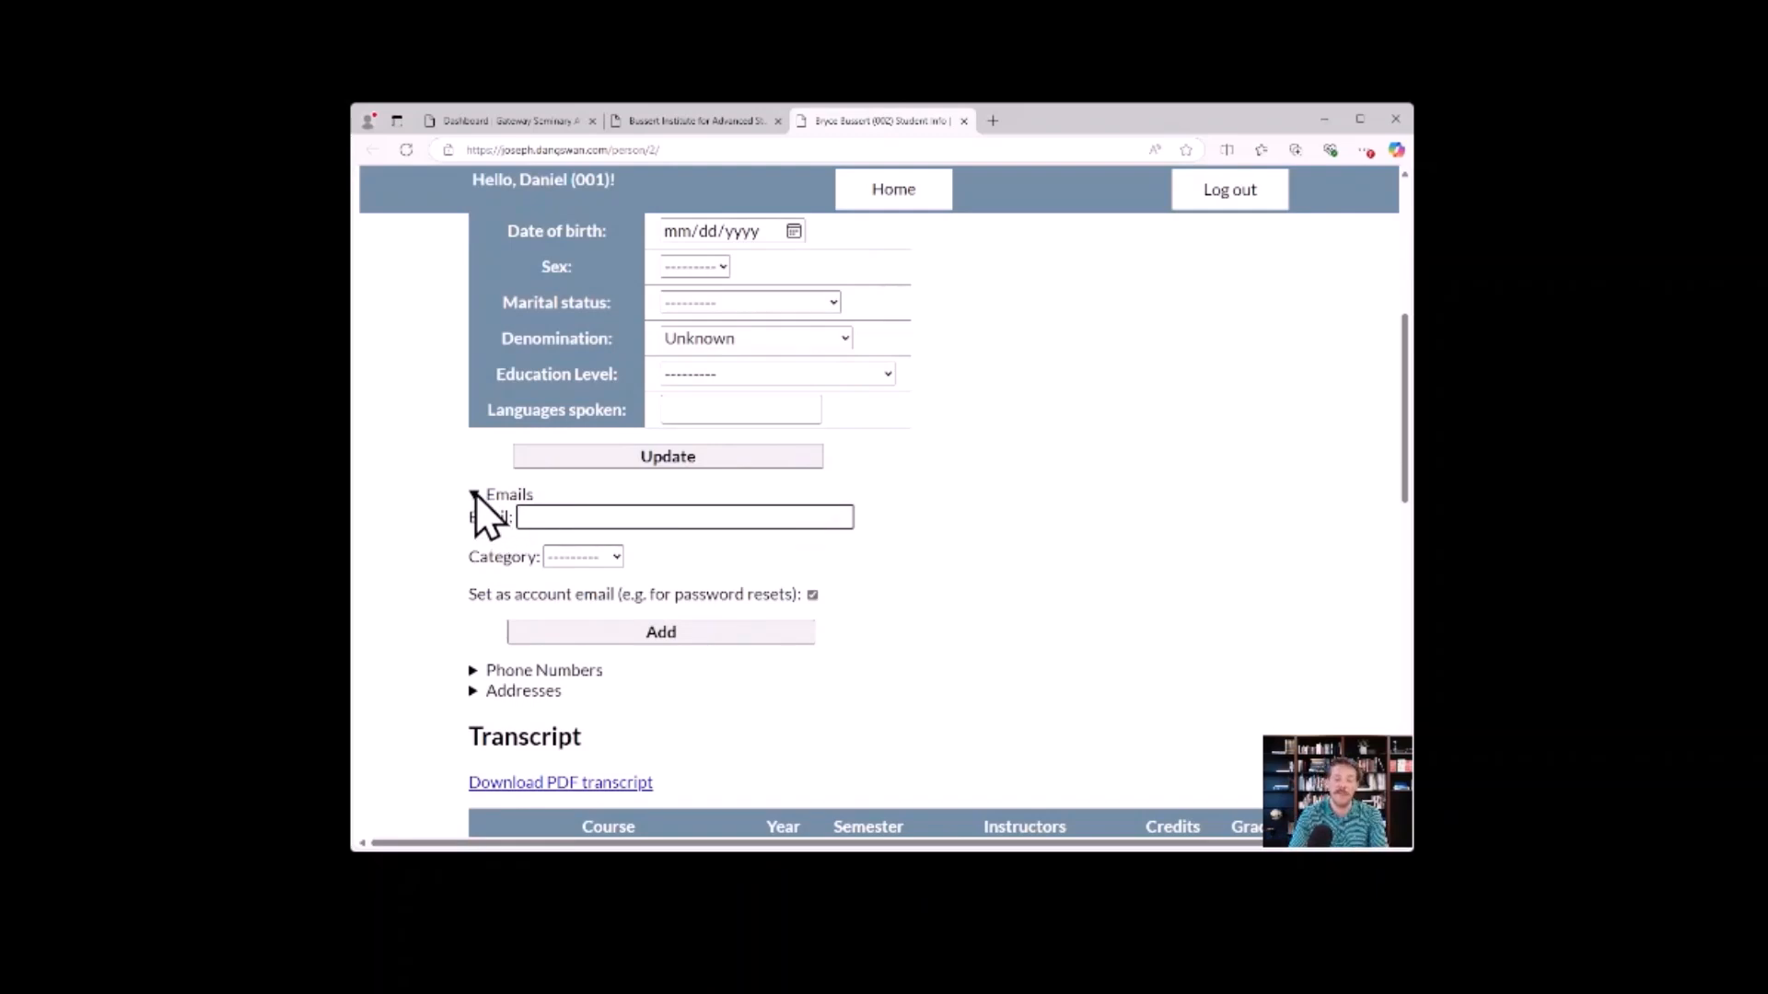
click(475, 494)
click(472, 514)
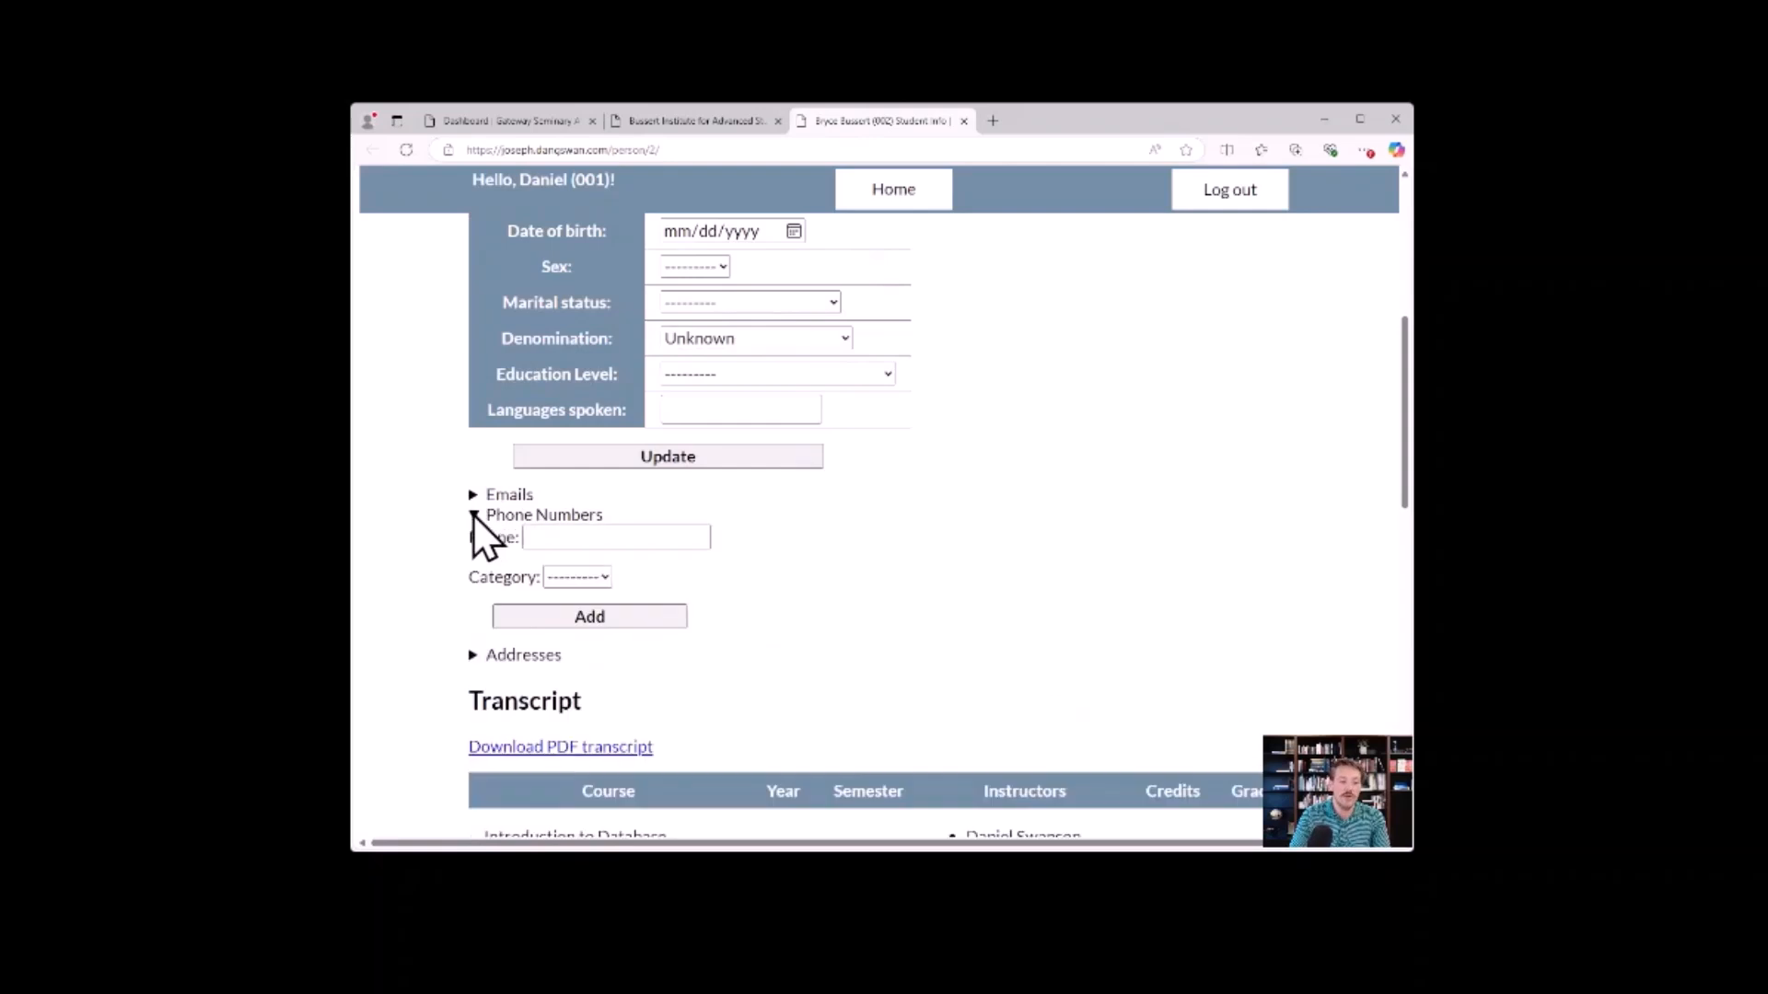
click(473, 514)
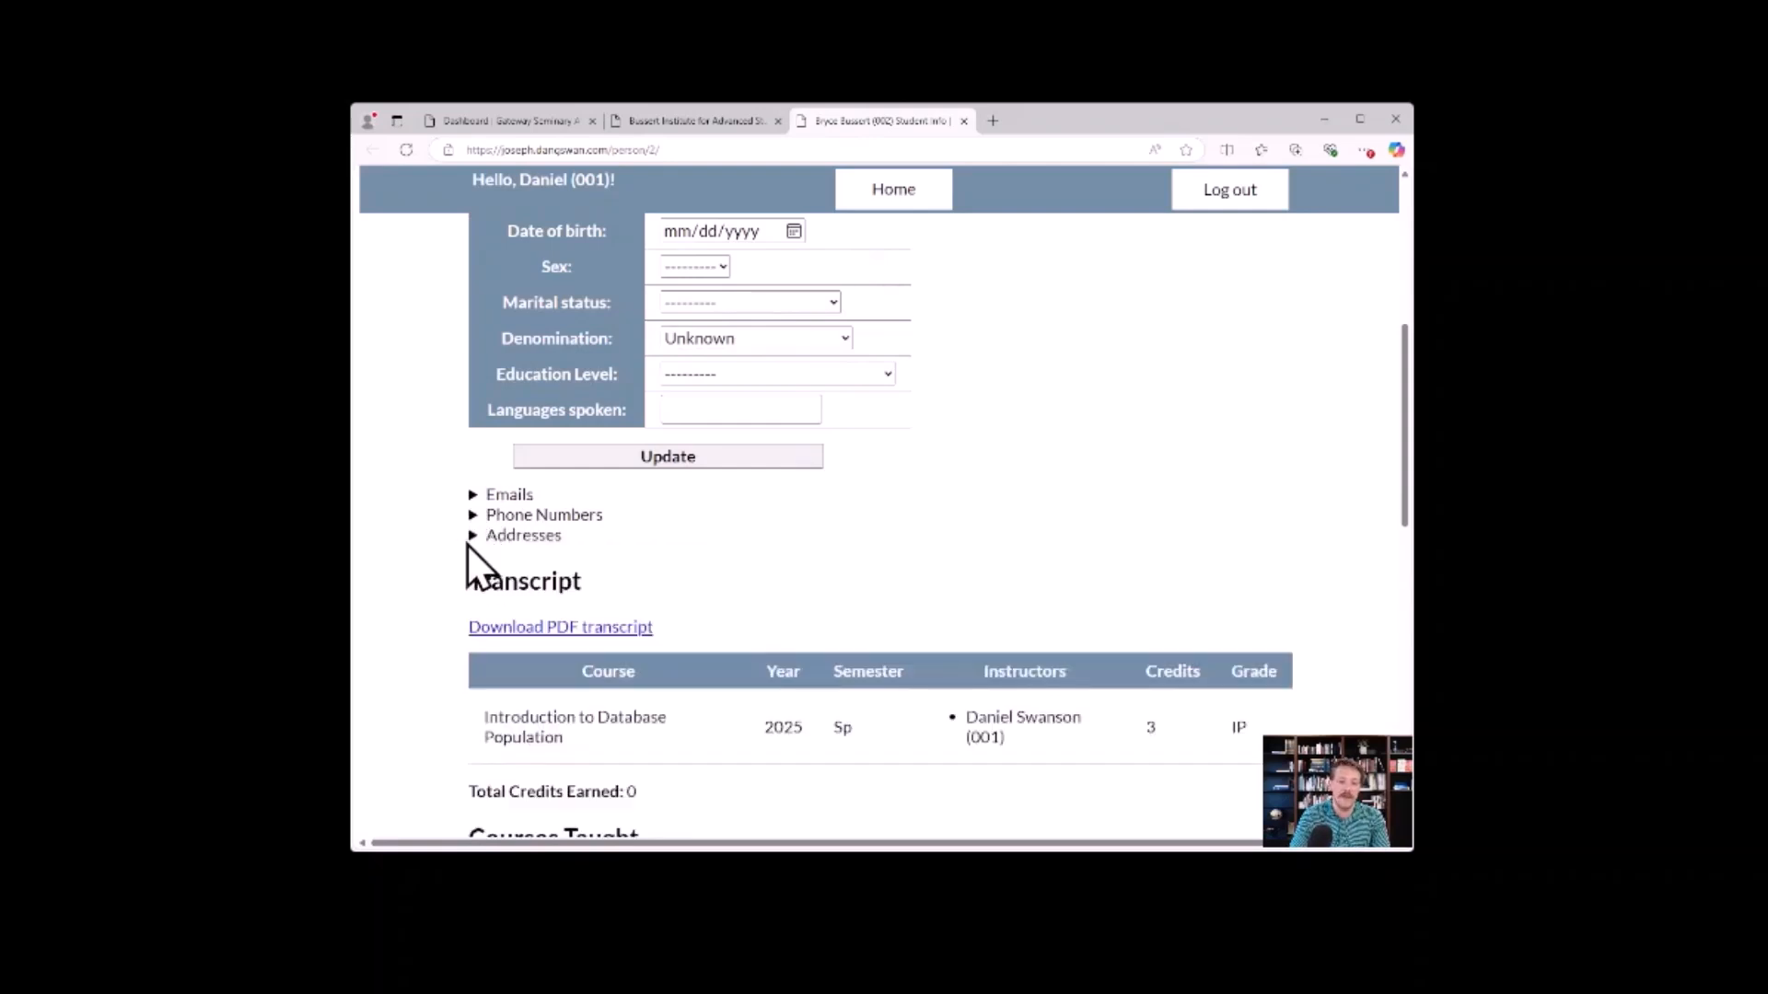
click(473, 535)
click(473, 535)
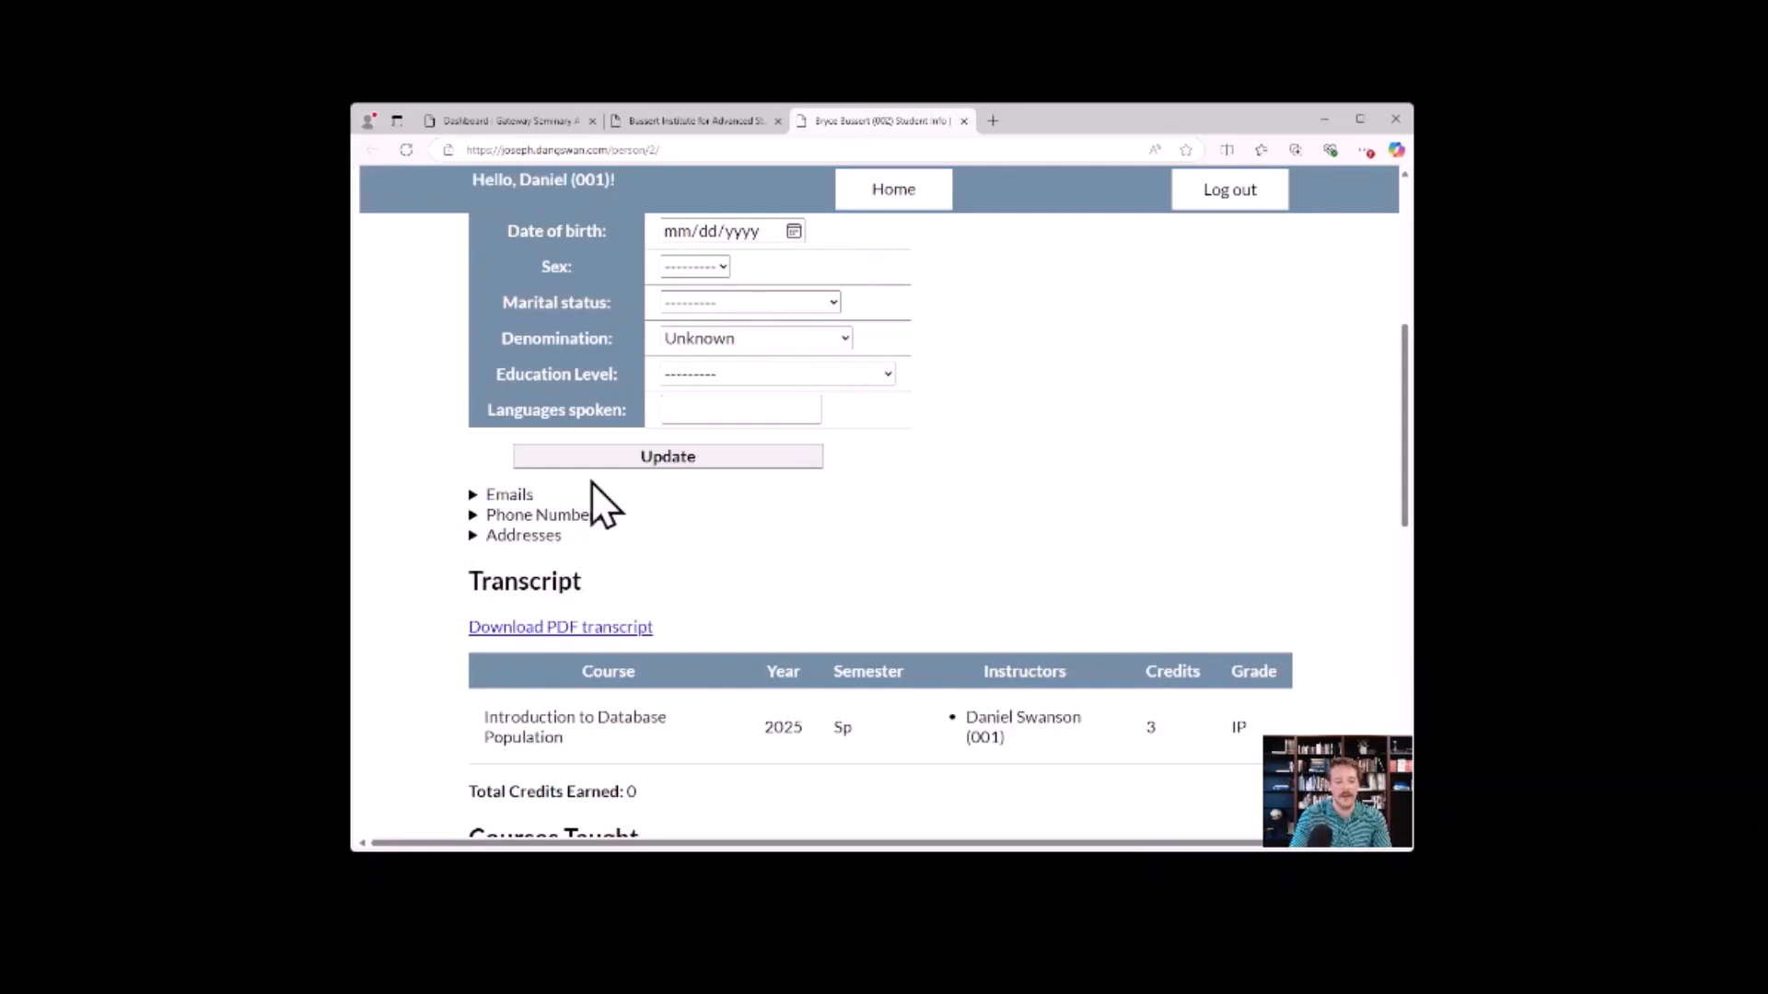
Review the student's transcript, courses taught, and student application to the Bussert Institute for Advanced Study.
scroll(810, 488, down, 2)
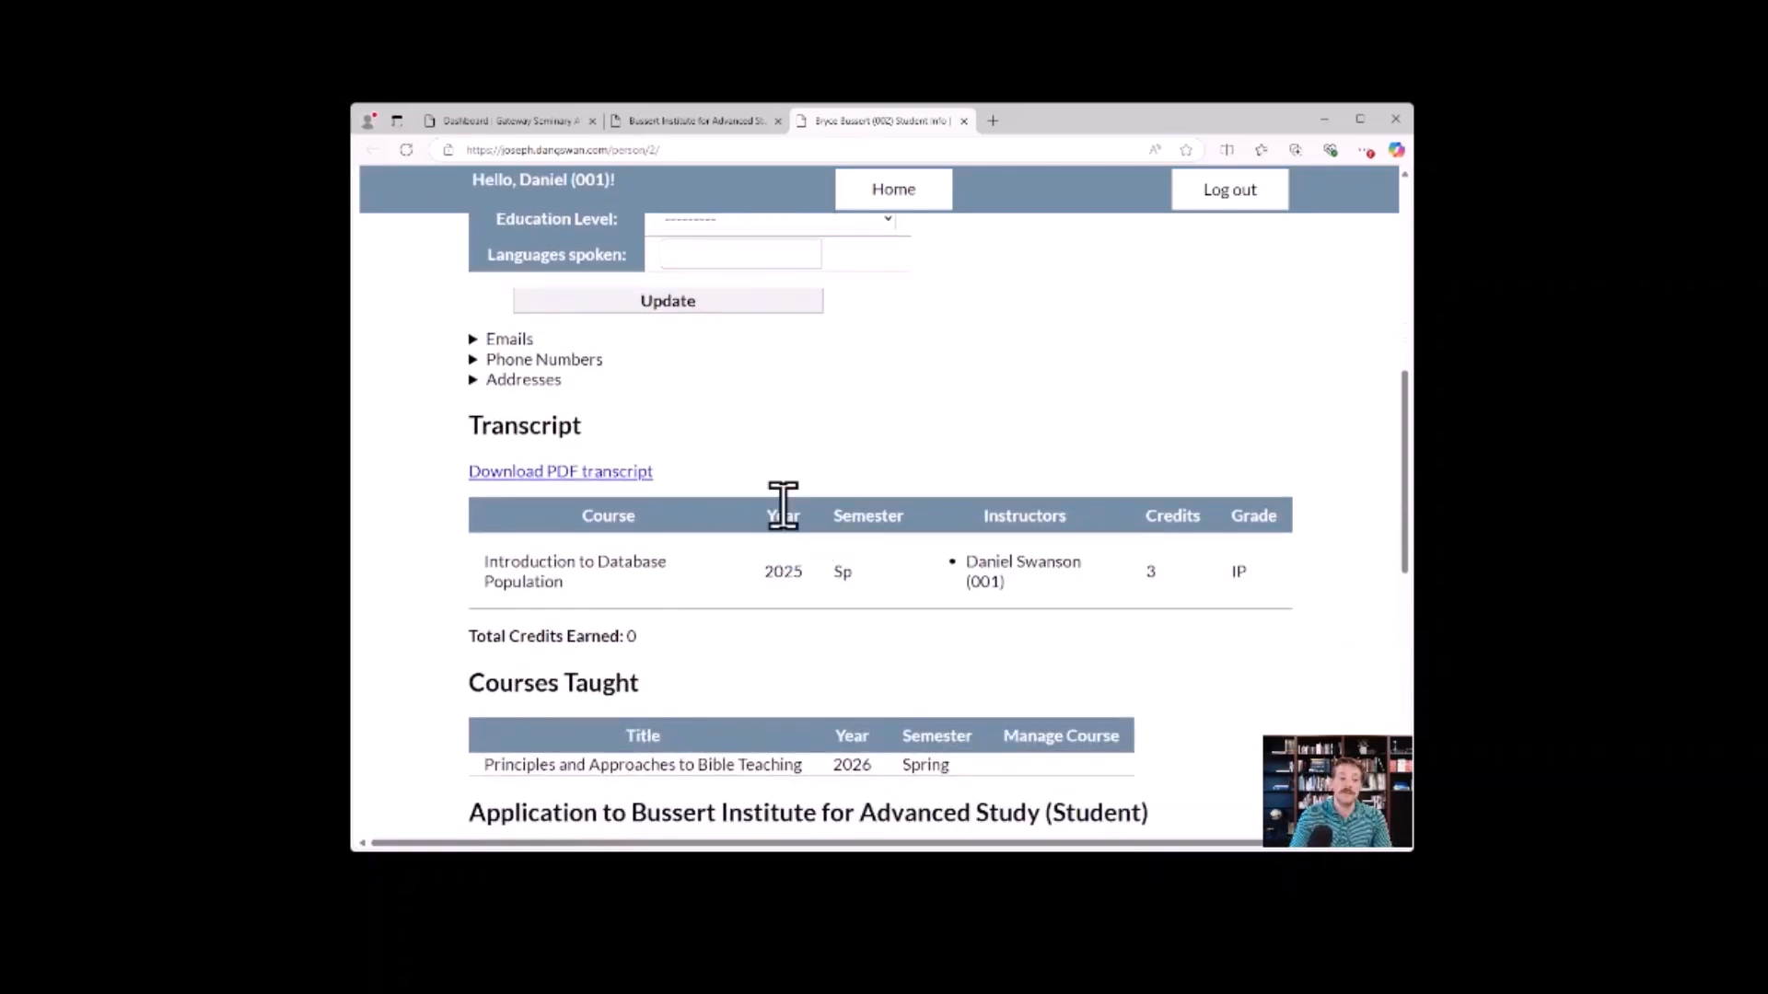
scroll(777, 446, down, 5)
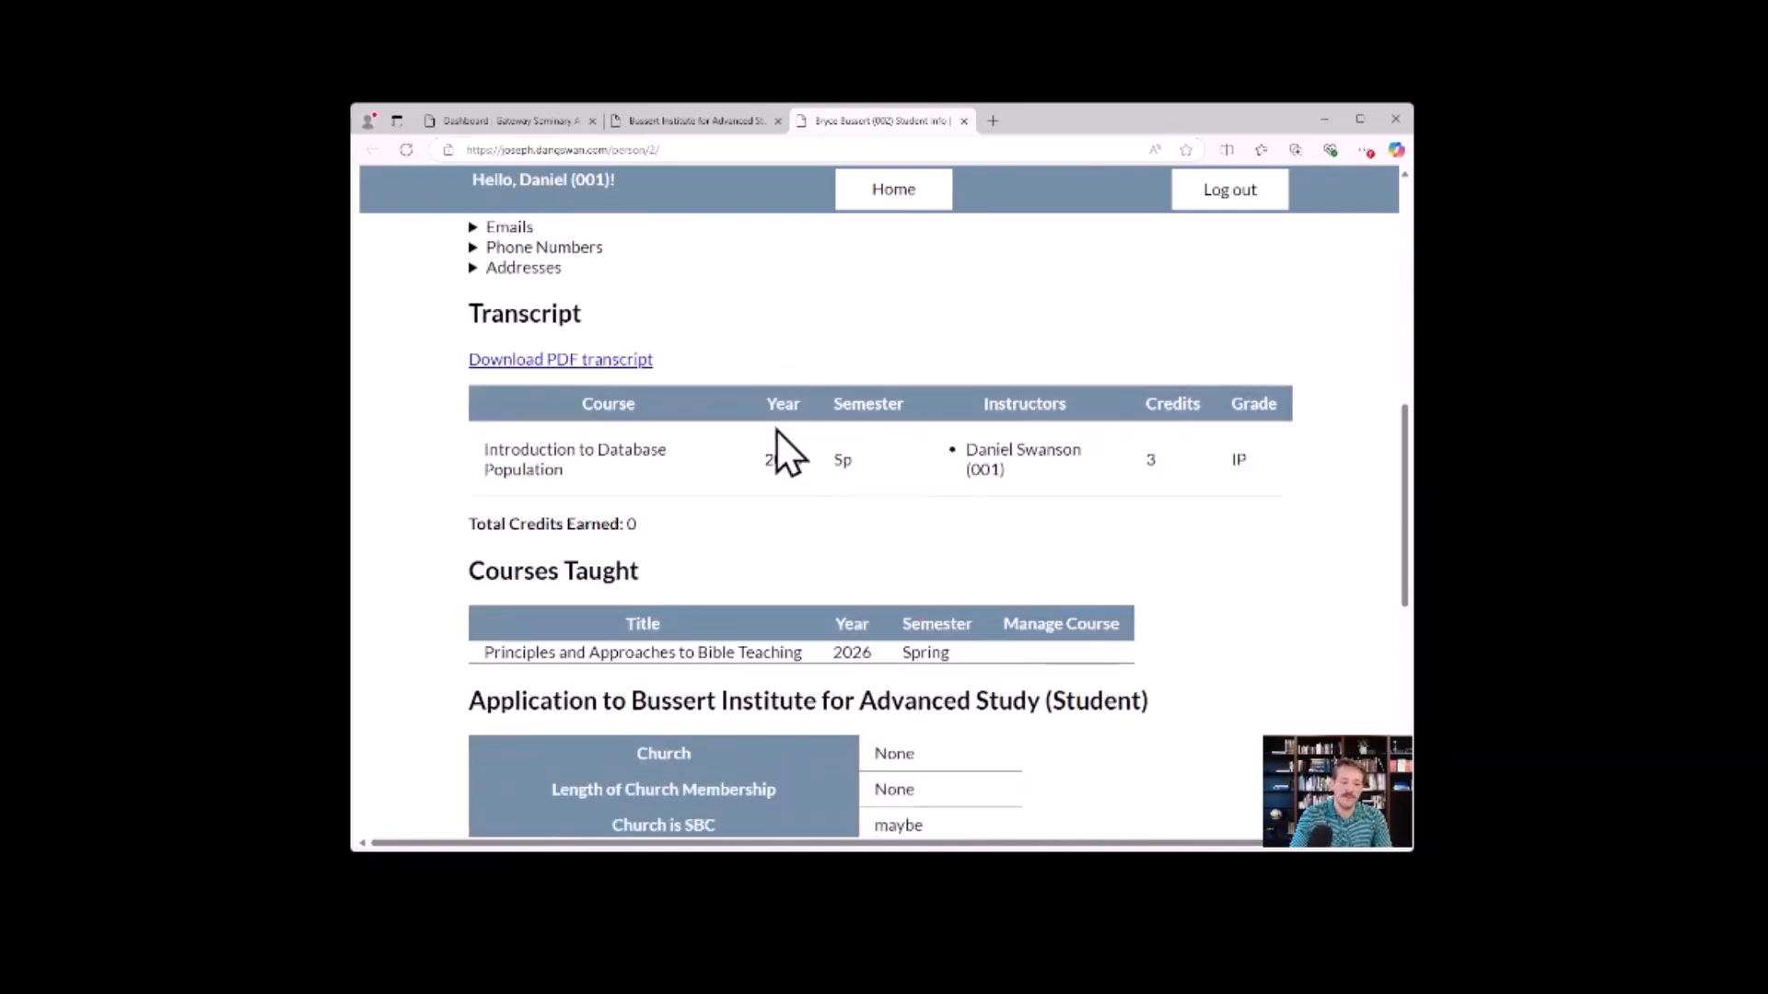
scroll(876, 604, down, 1)
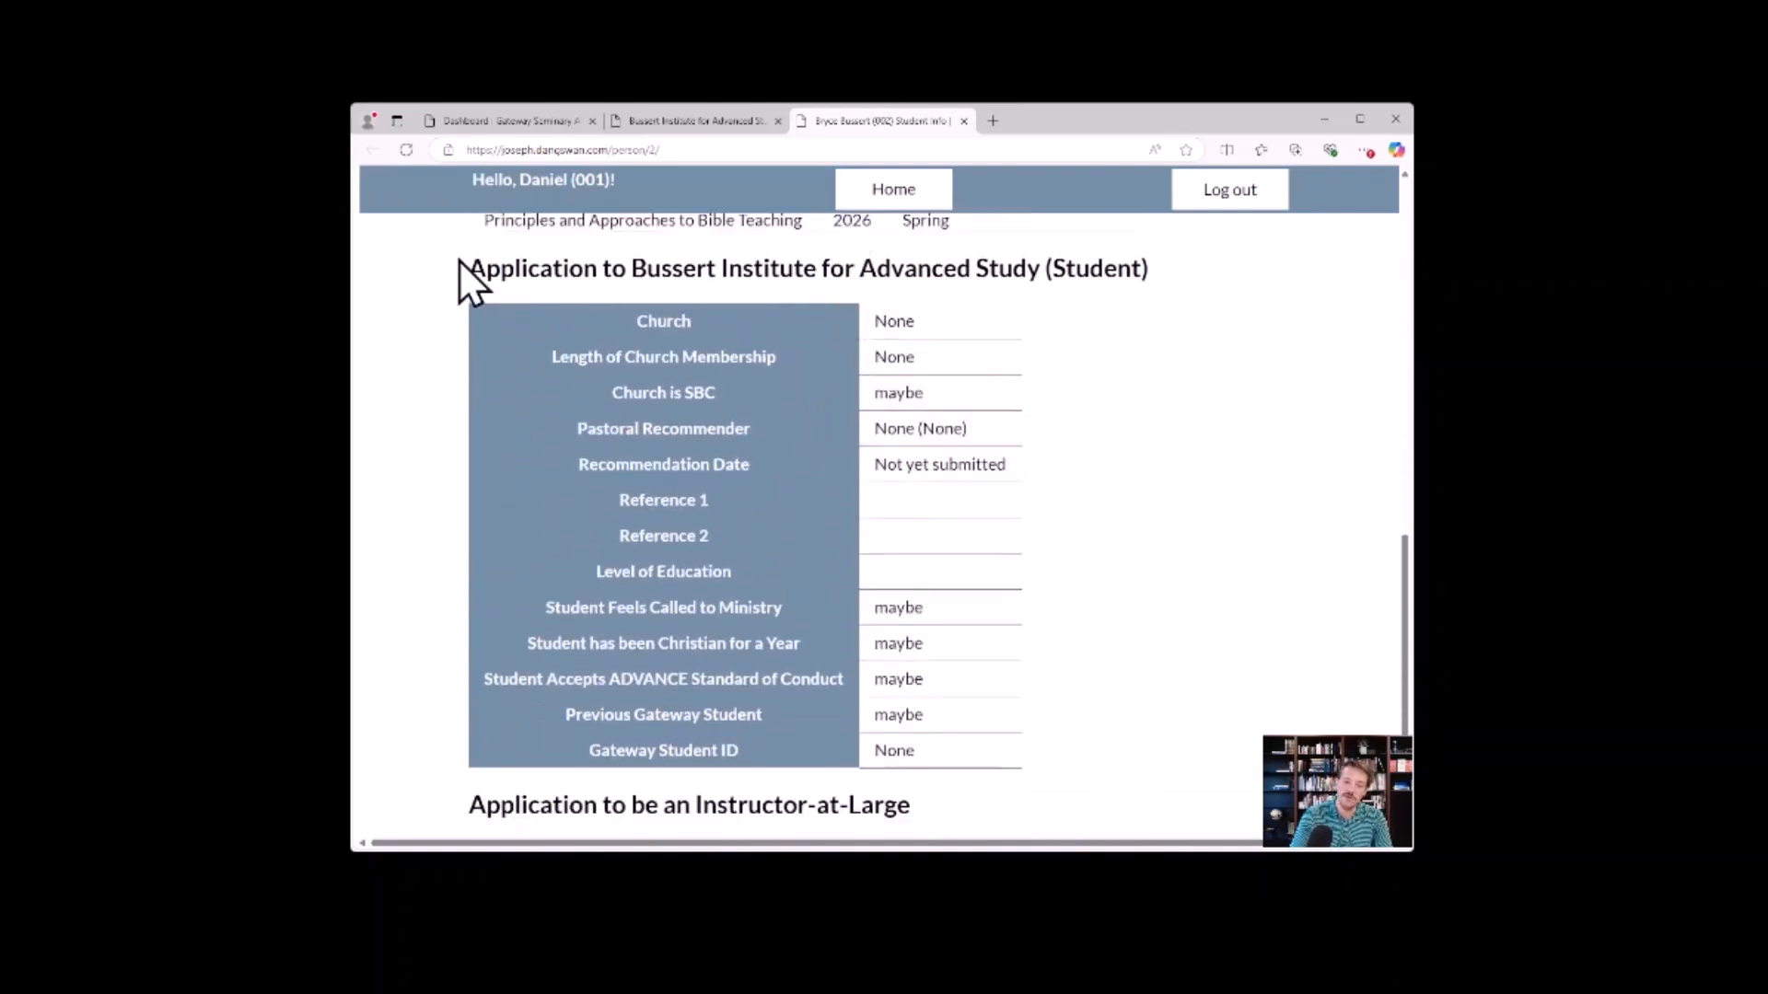
drag(468, 267, 1169, 288)
click(1144, 276)
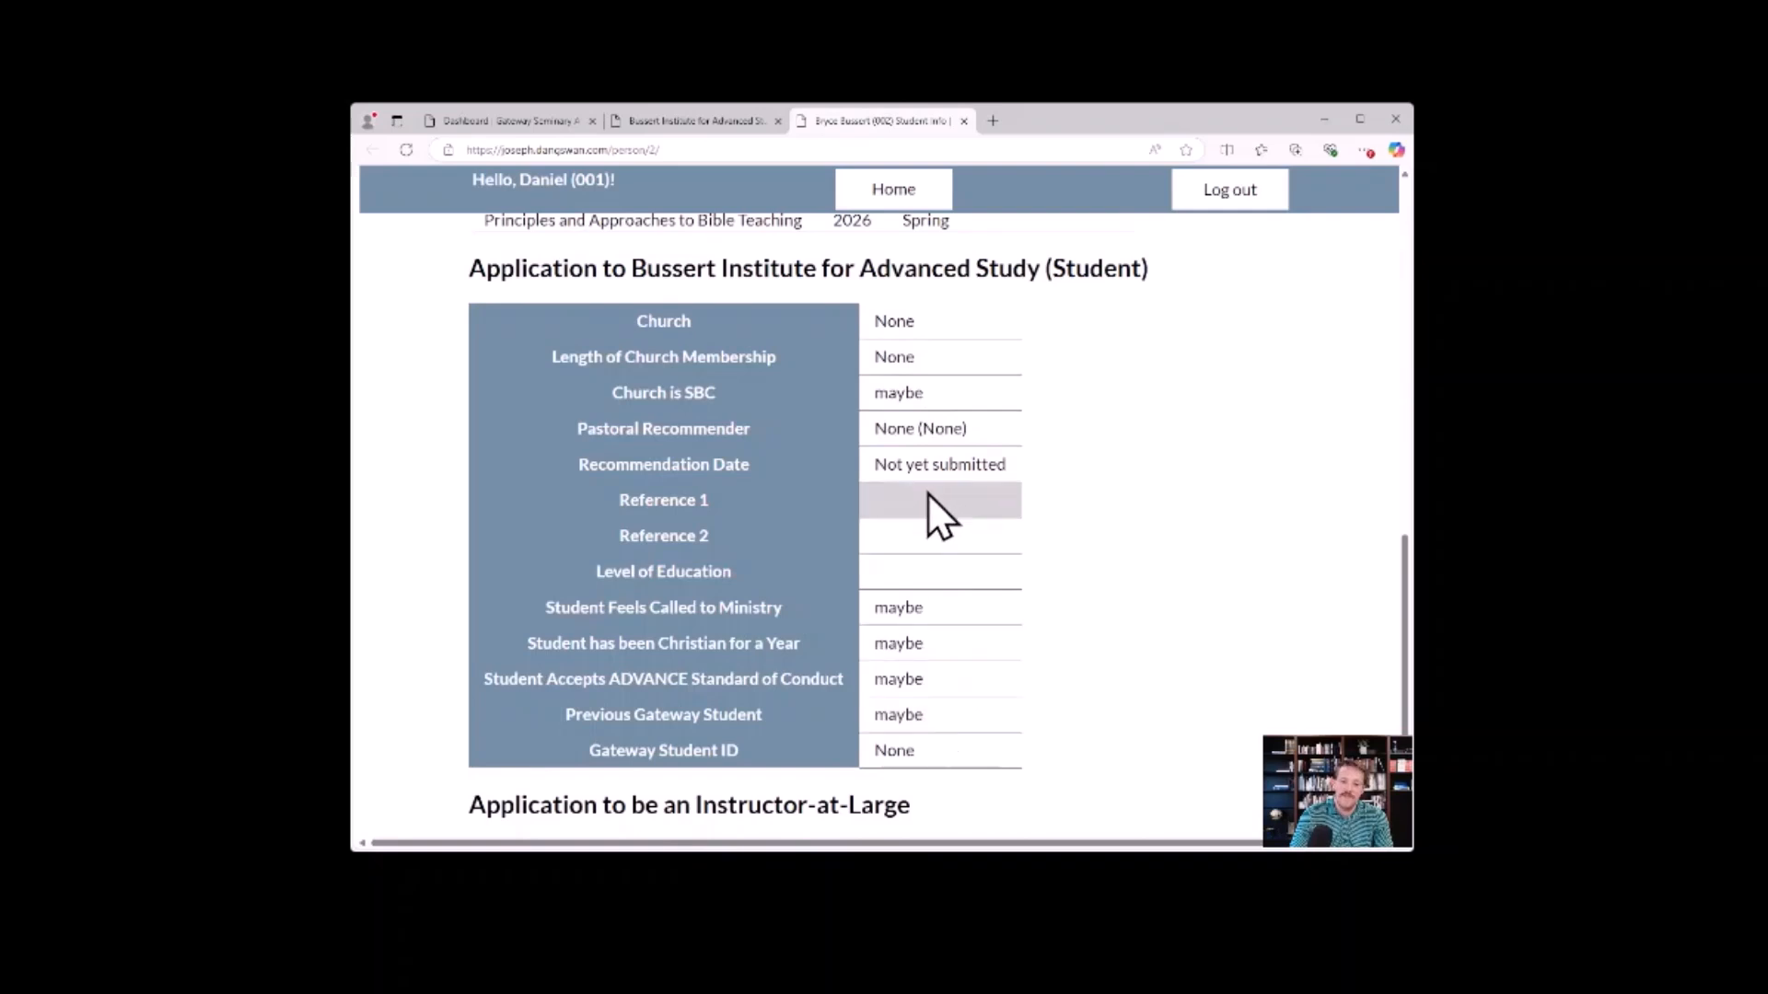
Close the open student's record, check that student's status choices in the roster, and save the roster.
scroll(824, 655, up, 5)
scroll(825, 656, up, 8)
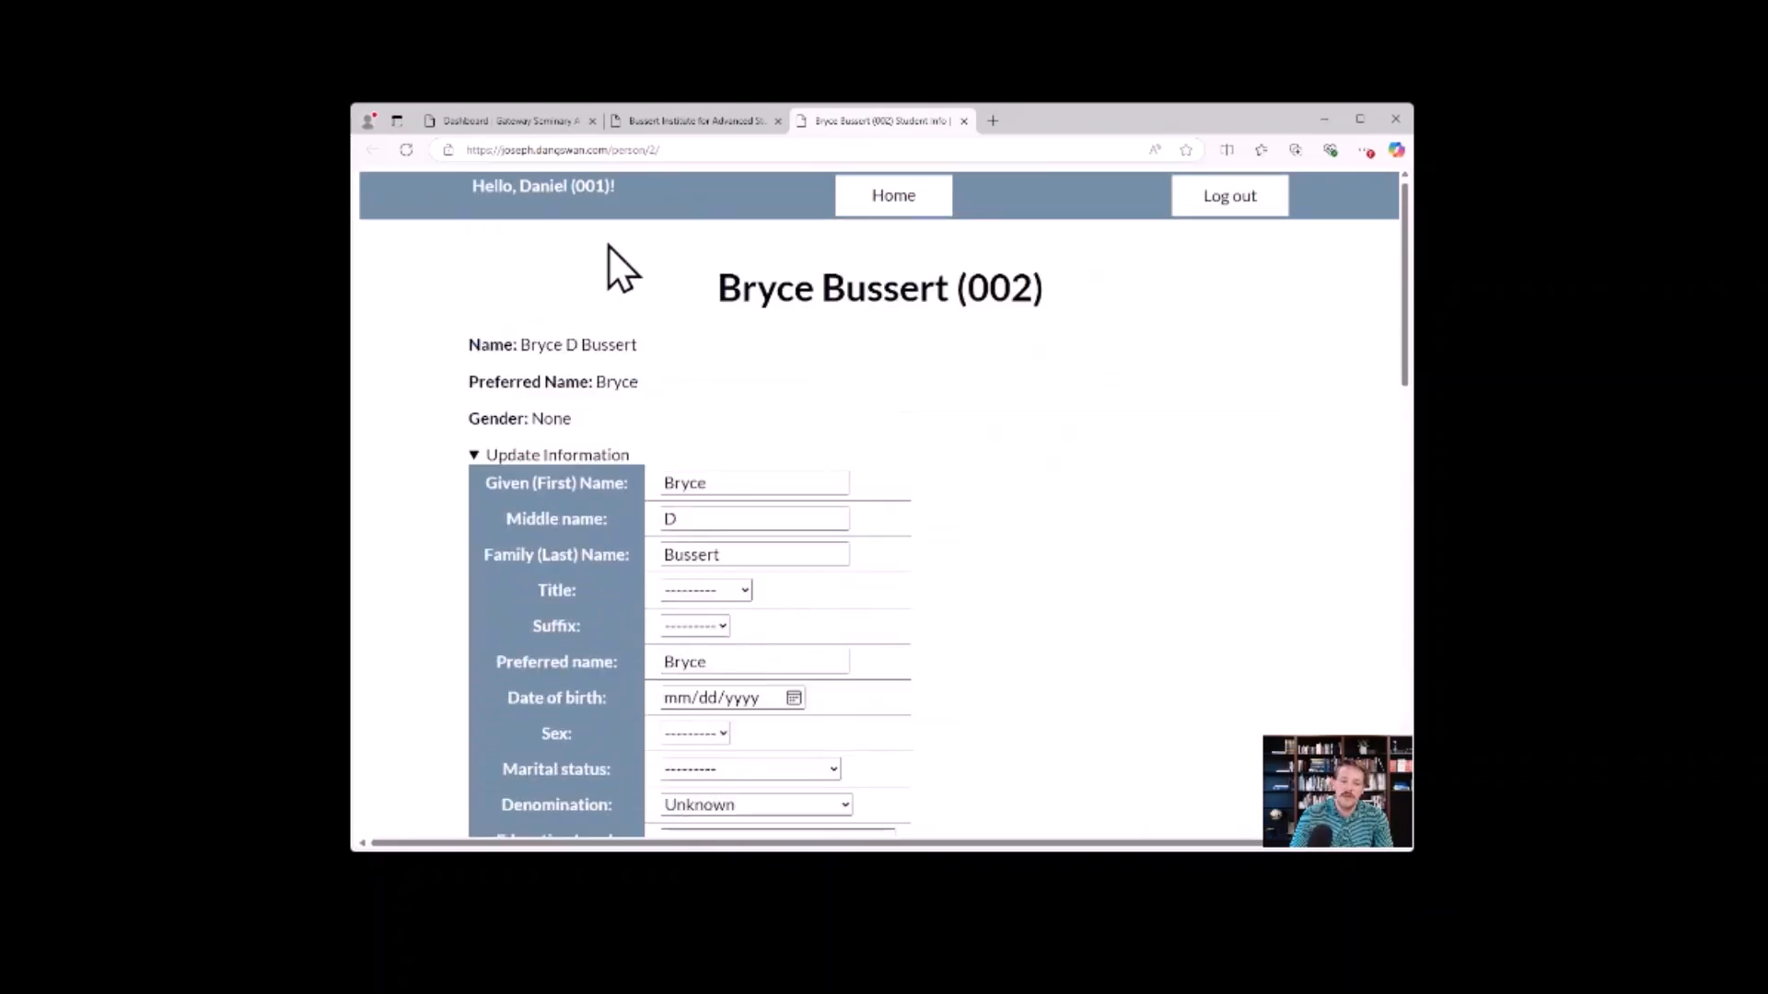
click(963, 120)
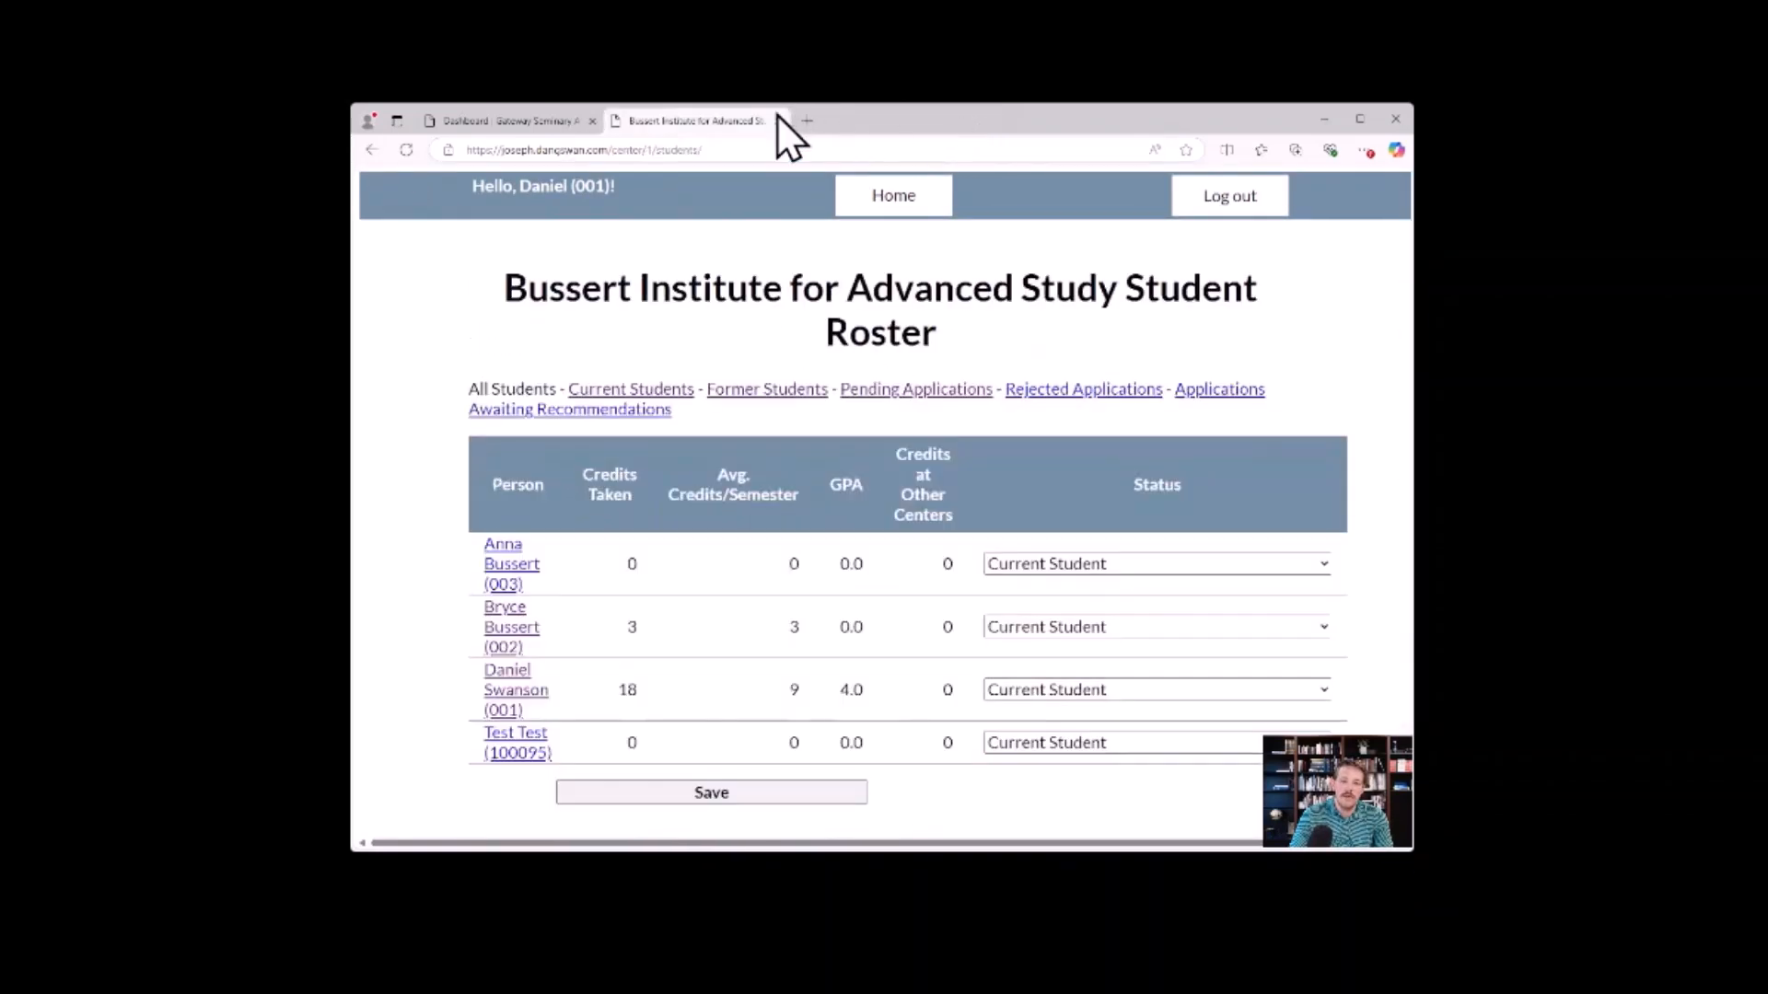
click(1151, 630)
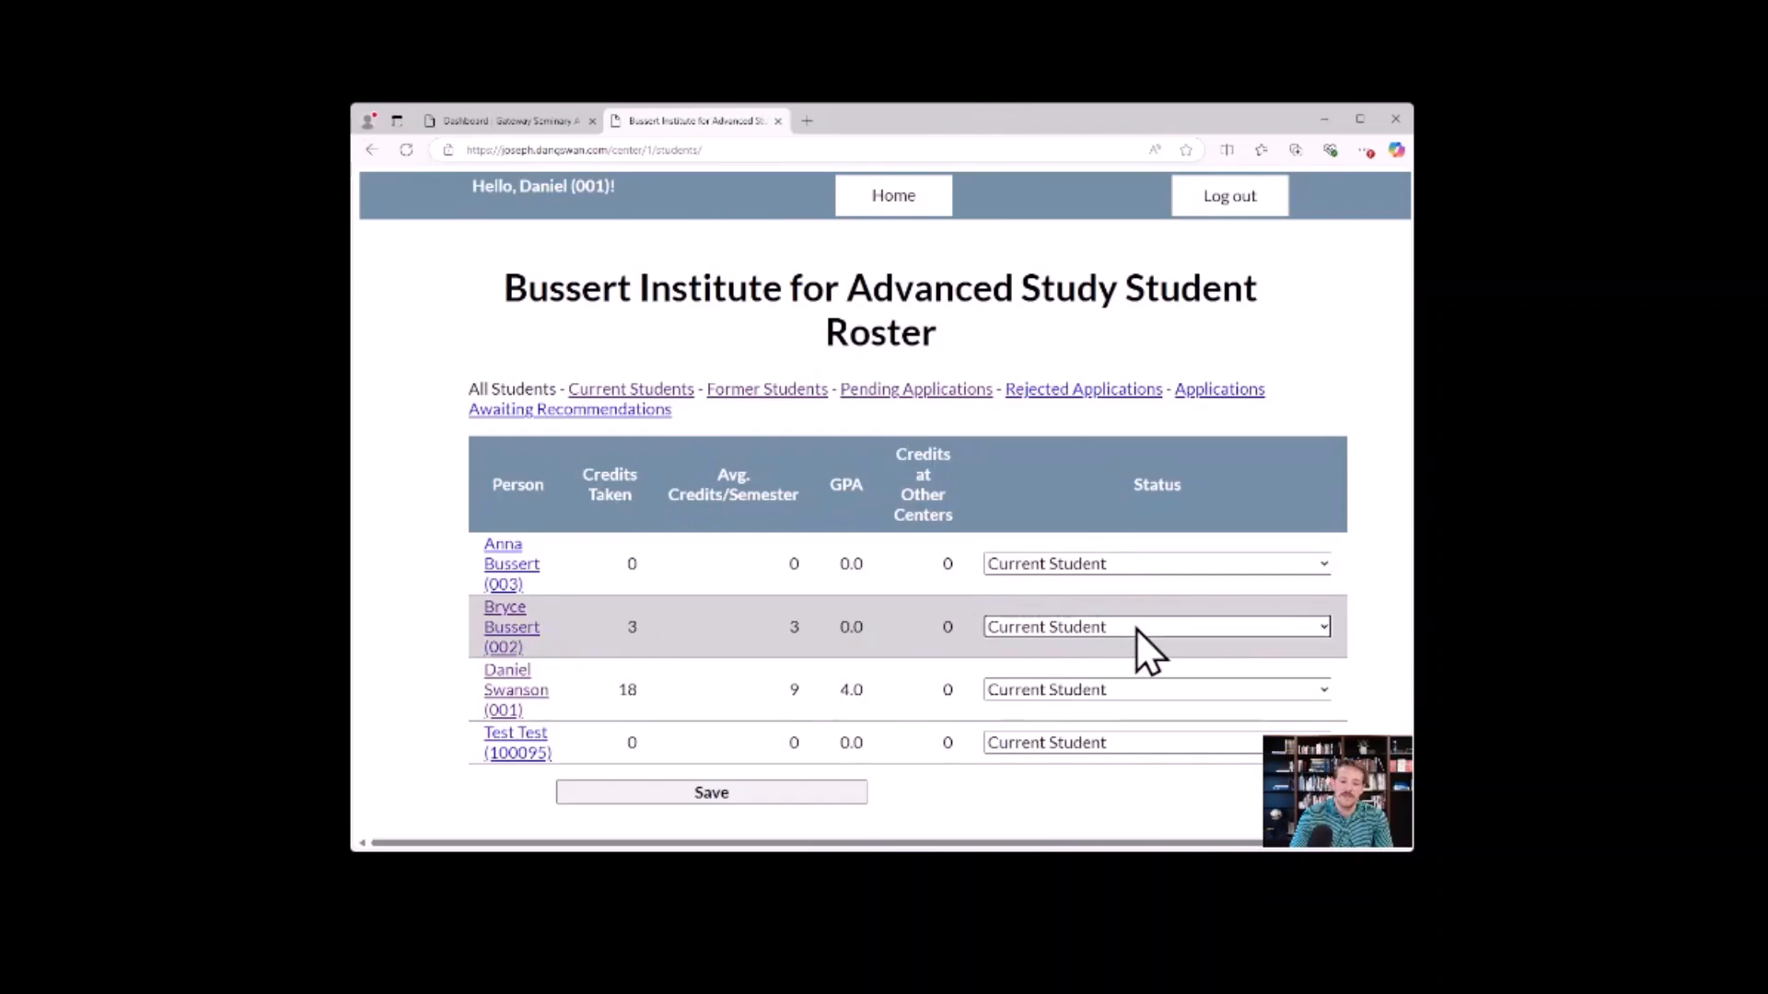
click(790, 793)
scroll(841, 426, down, 4)
scroll(802, 454, up, 2)
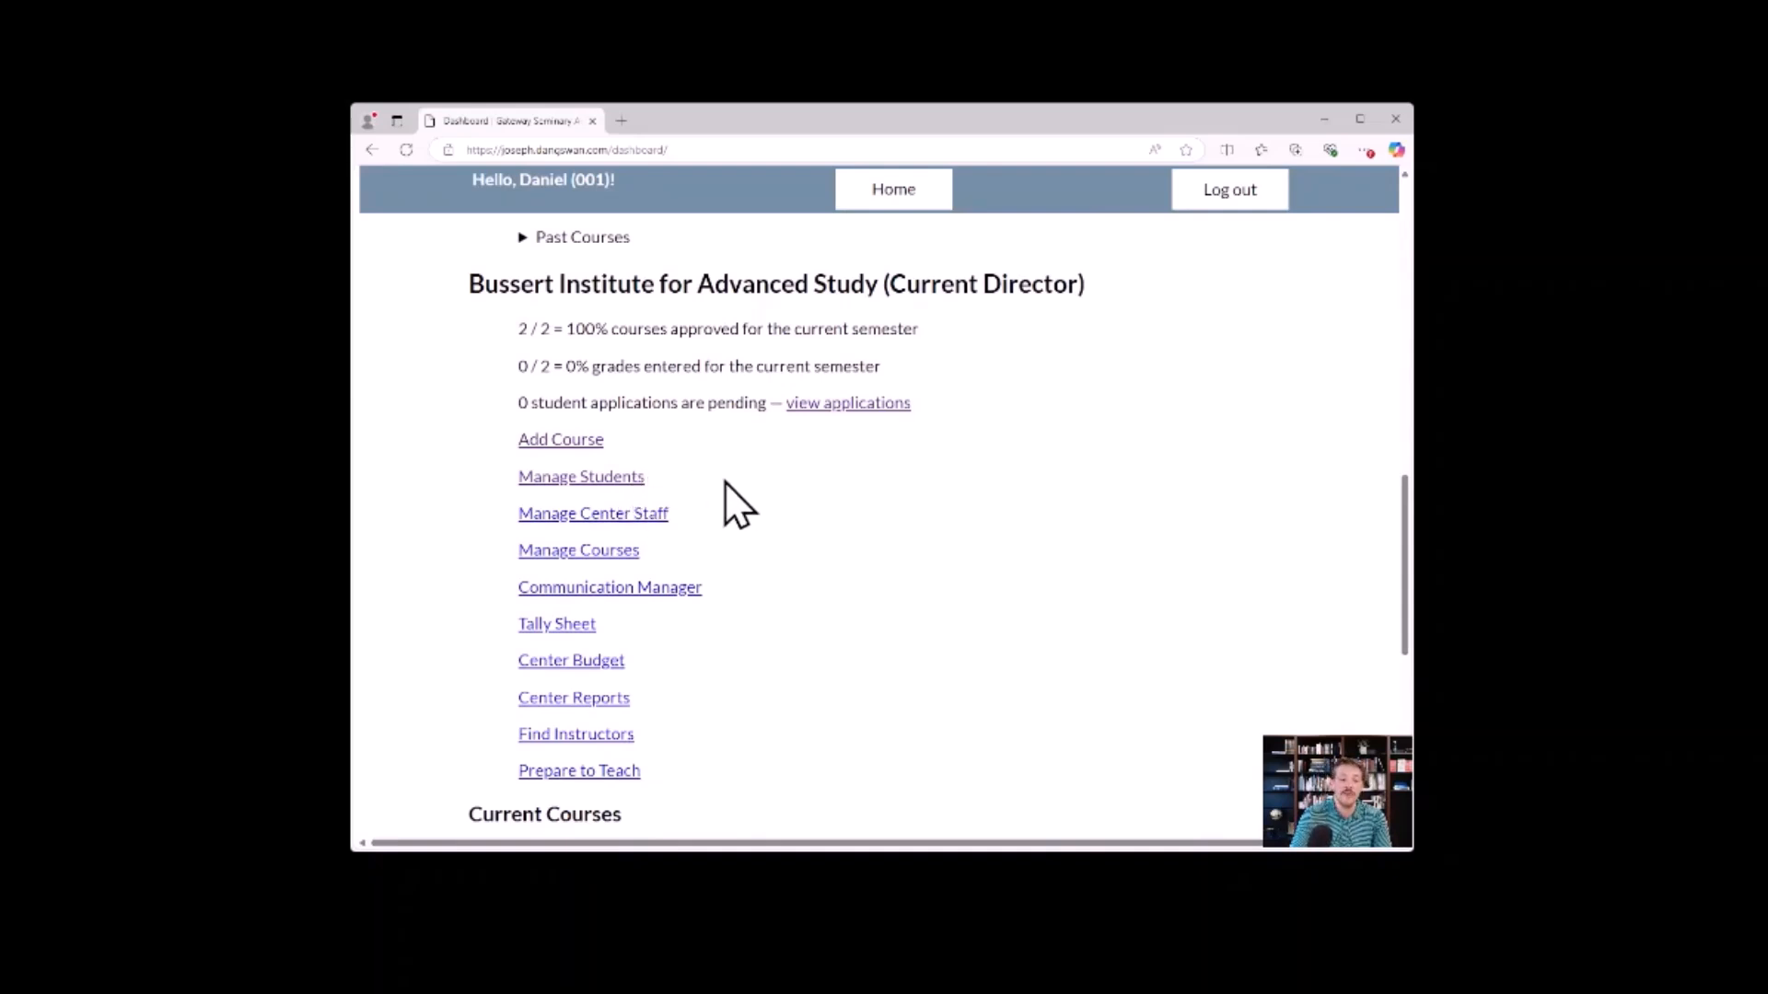
Open the center's staff roster and check the director's role choices, the All Grades In value and the role filter.
click(657, 517)
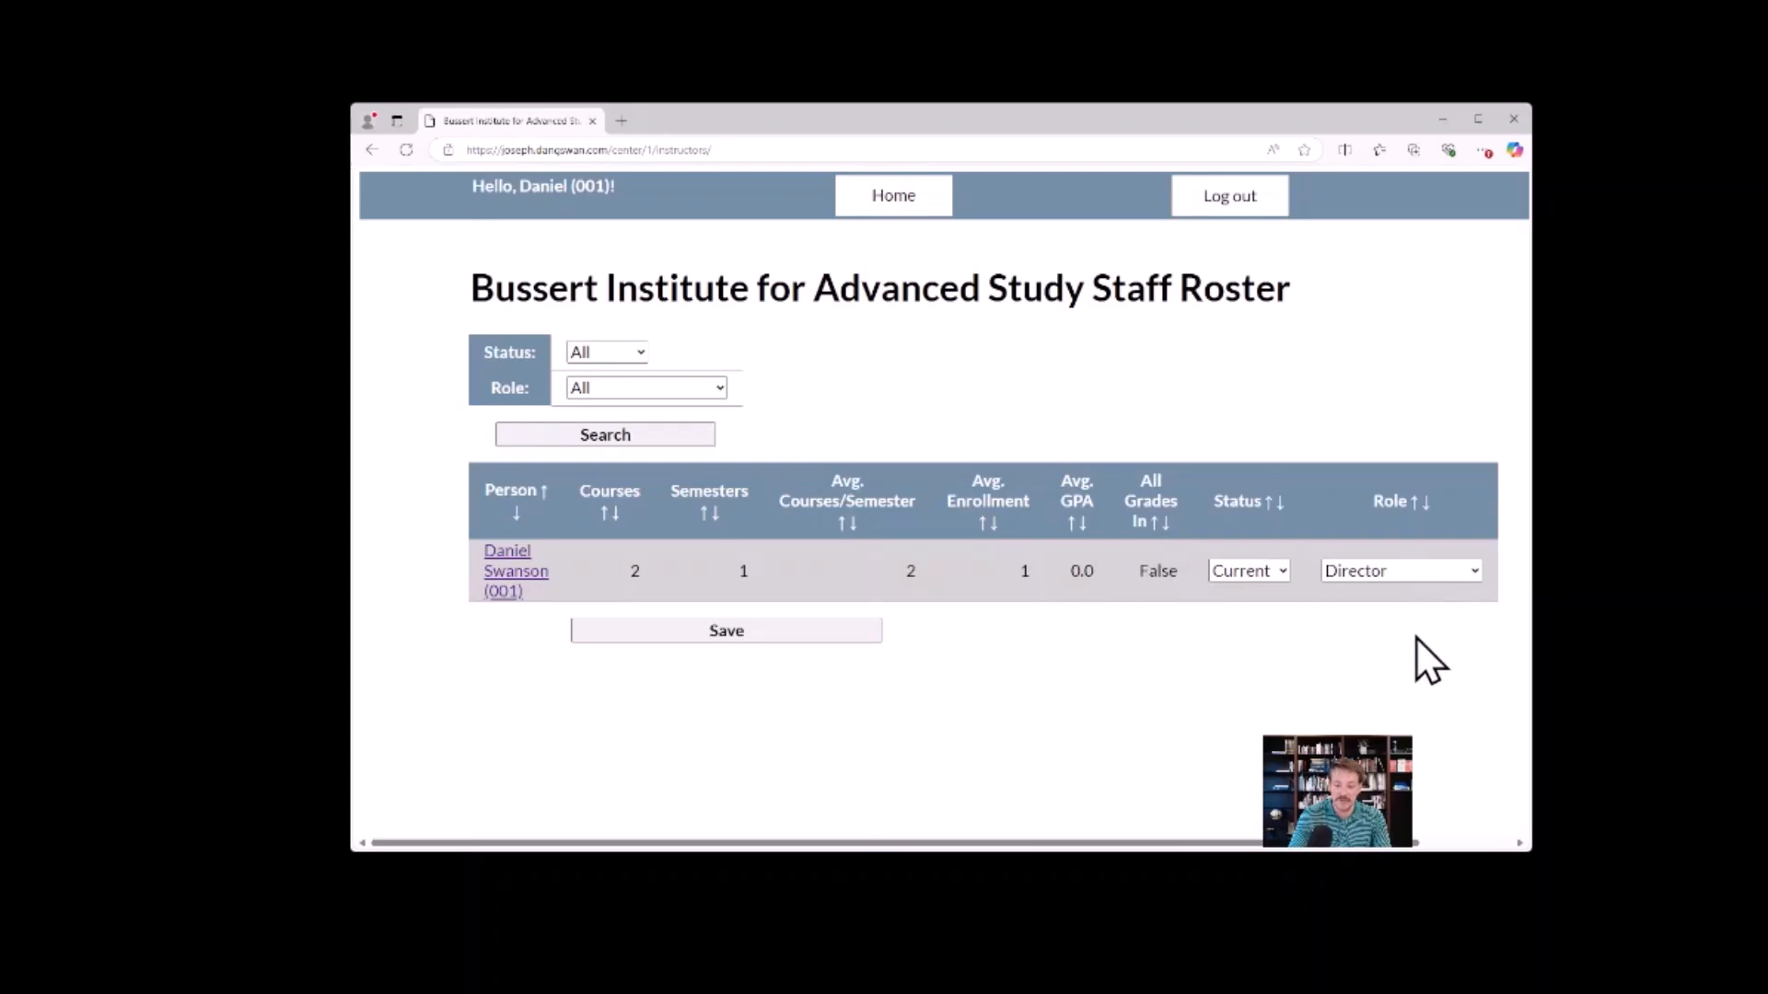
click(1398, 572)
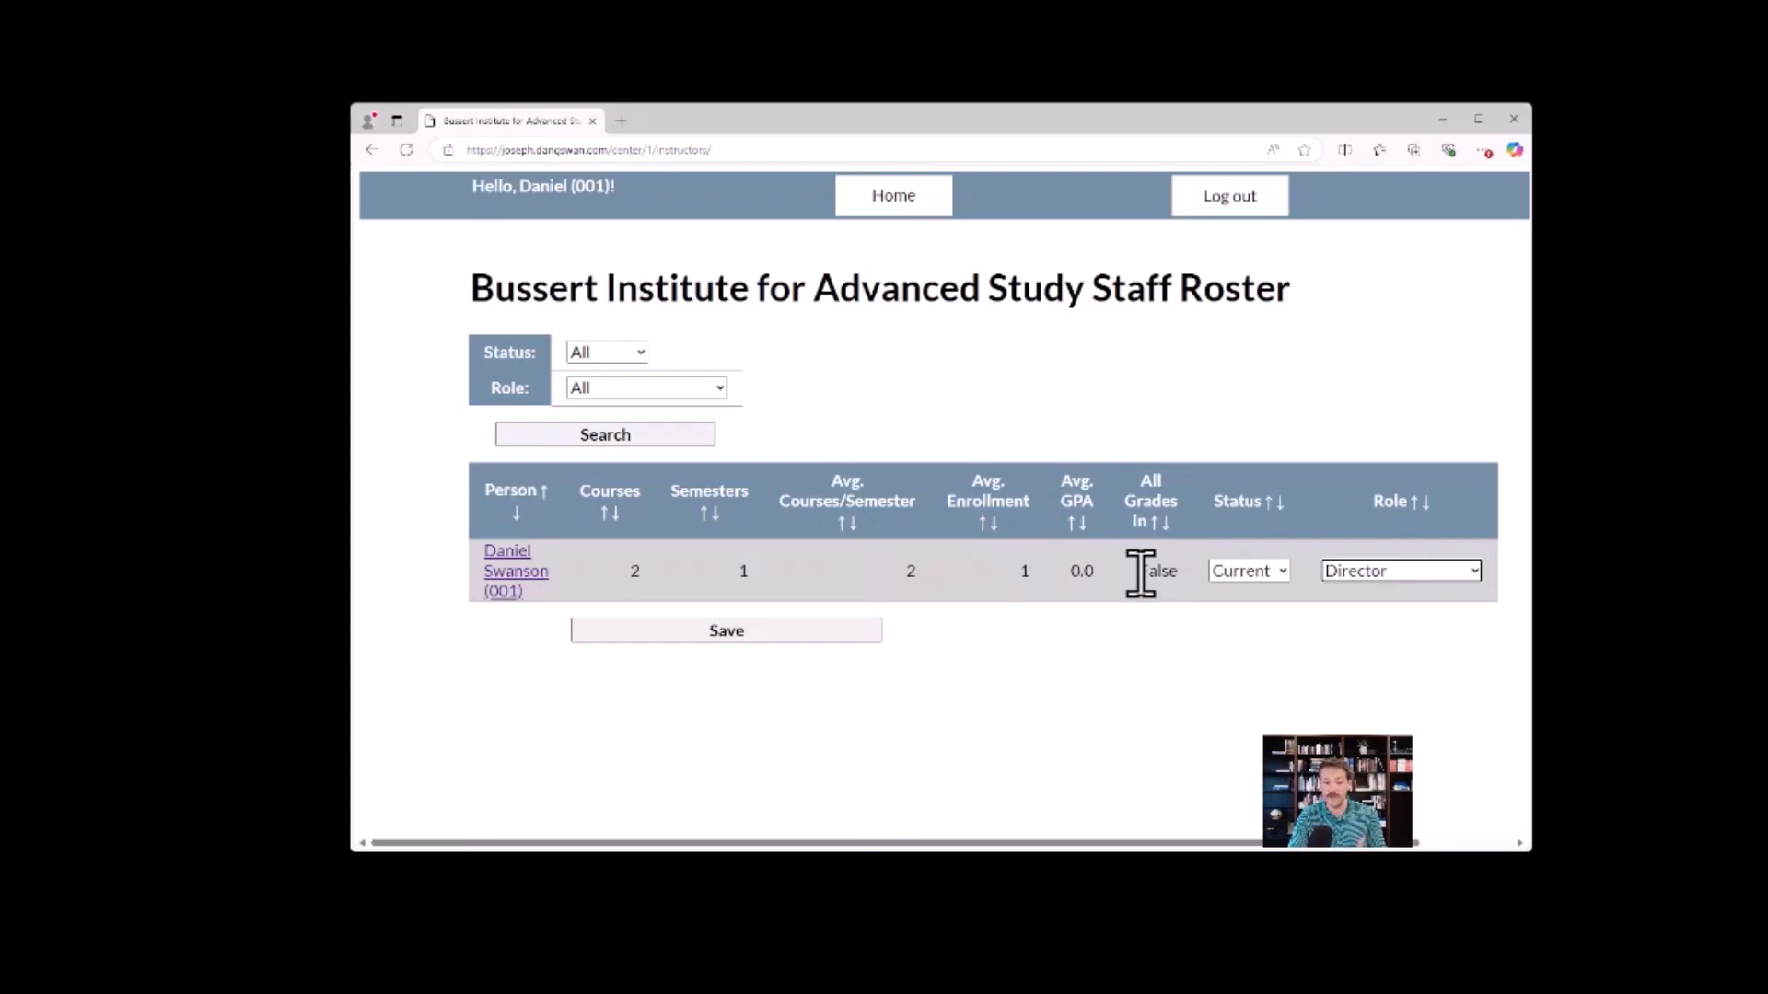
click(1162, 522)
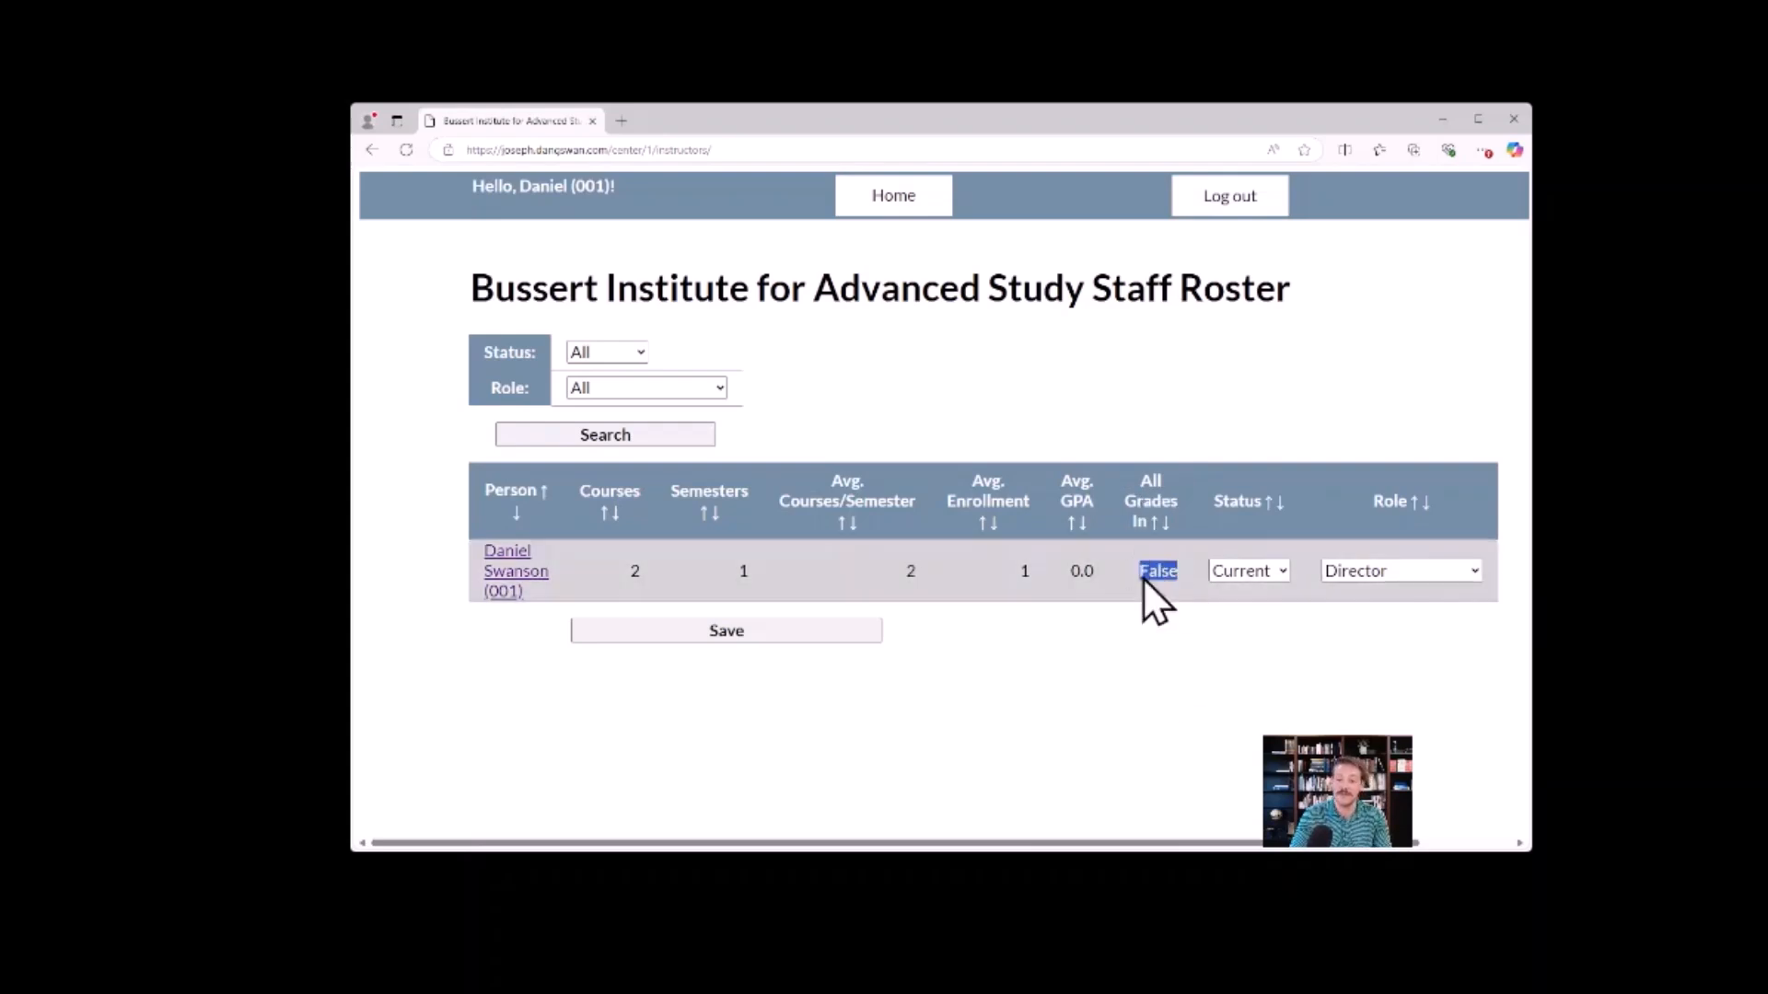
click(1171, 625)
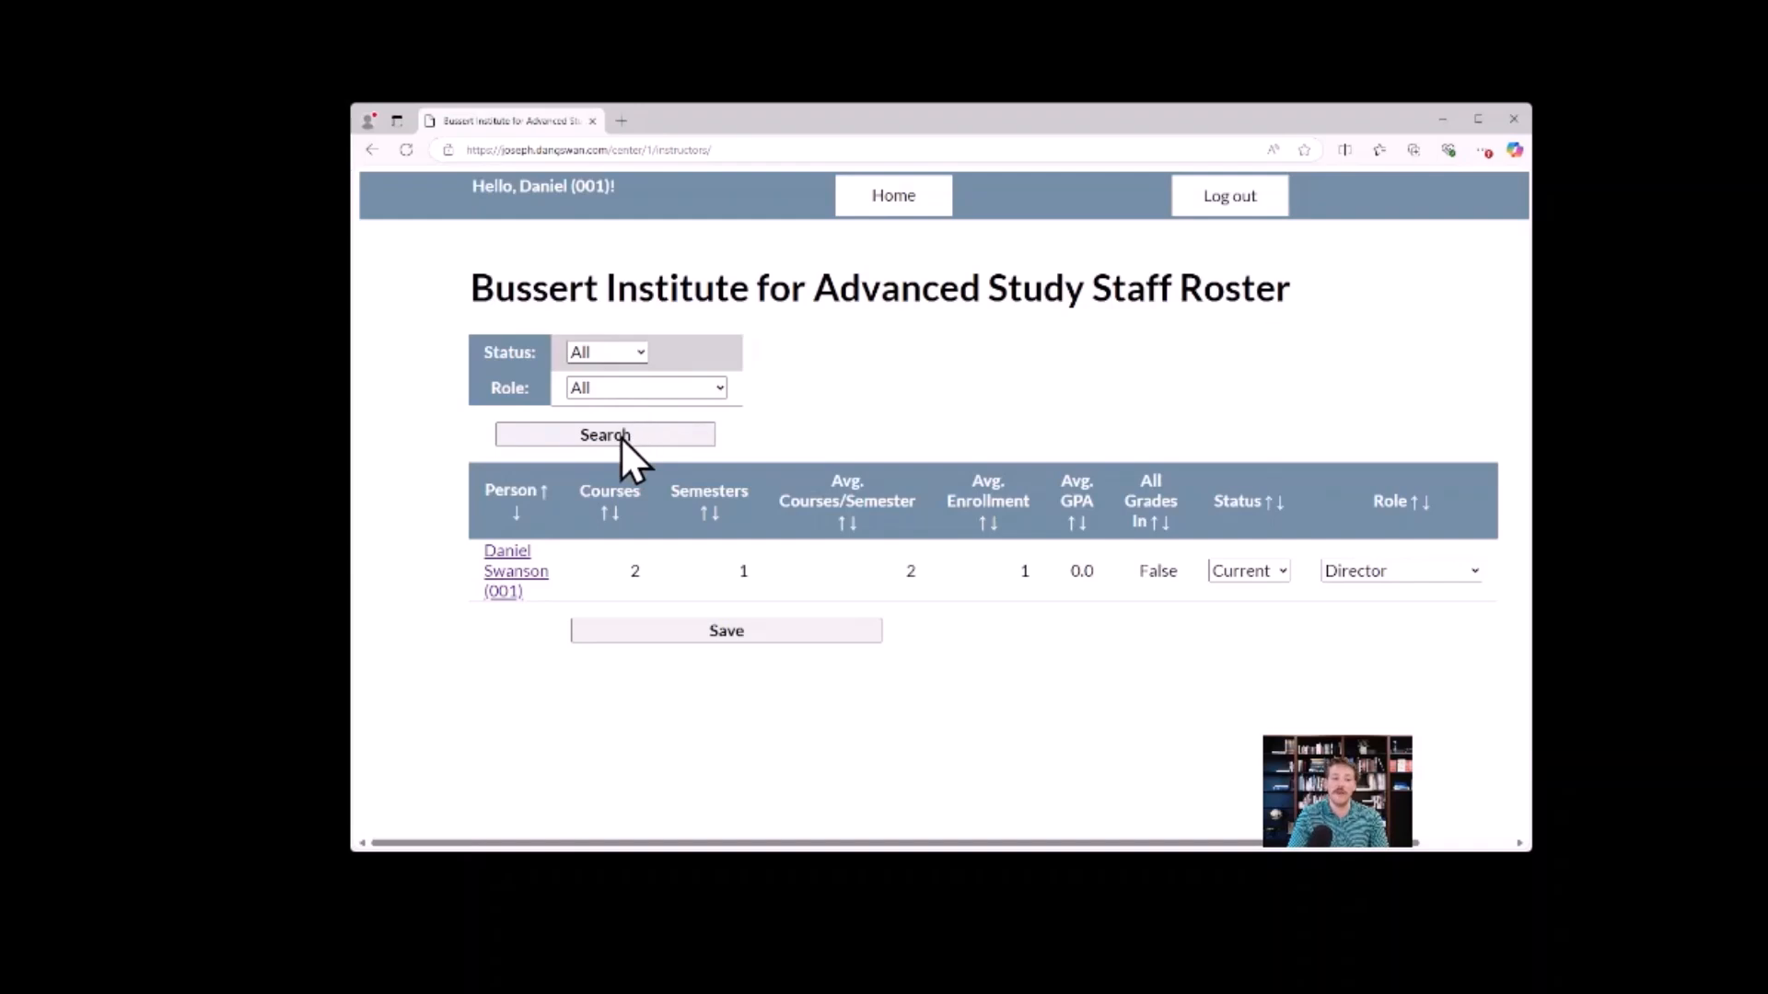
click(679, 386)
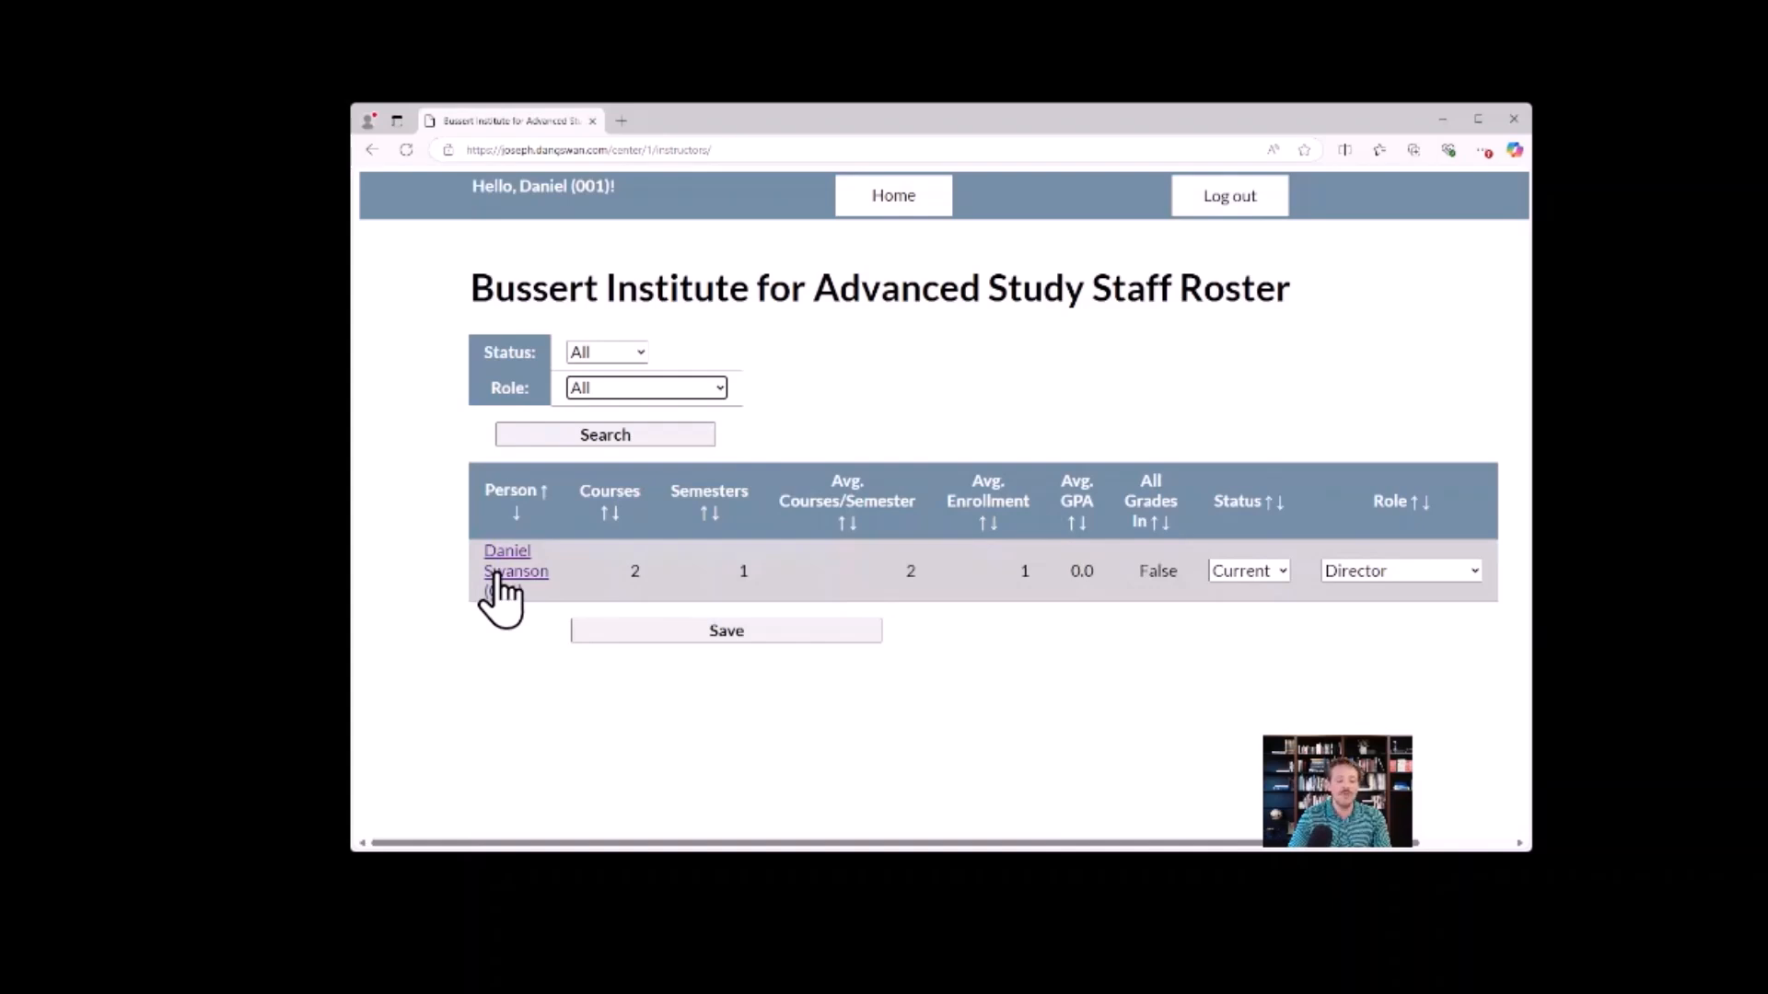
Open the director's personal record from the staff roster and review the transcript and Courses Taught section.
click(495, 575)
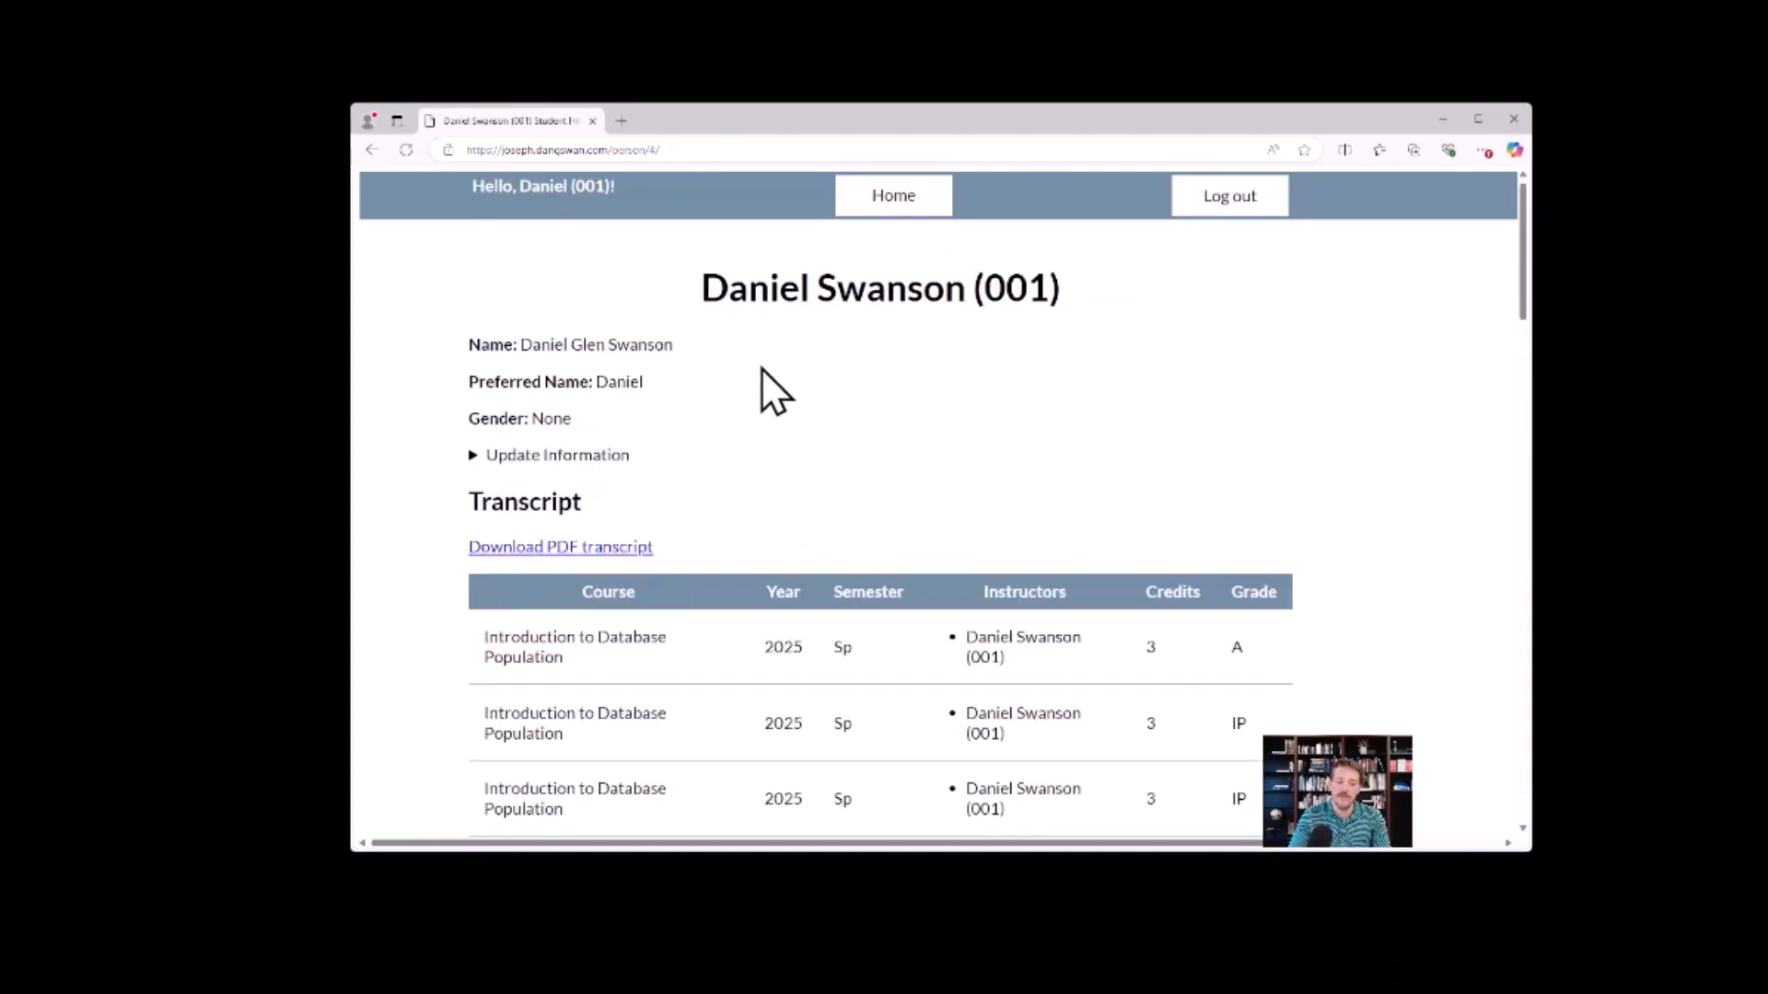
scroll(838, 419, down, 2)
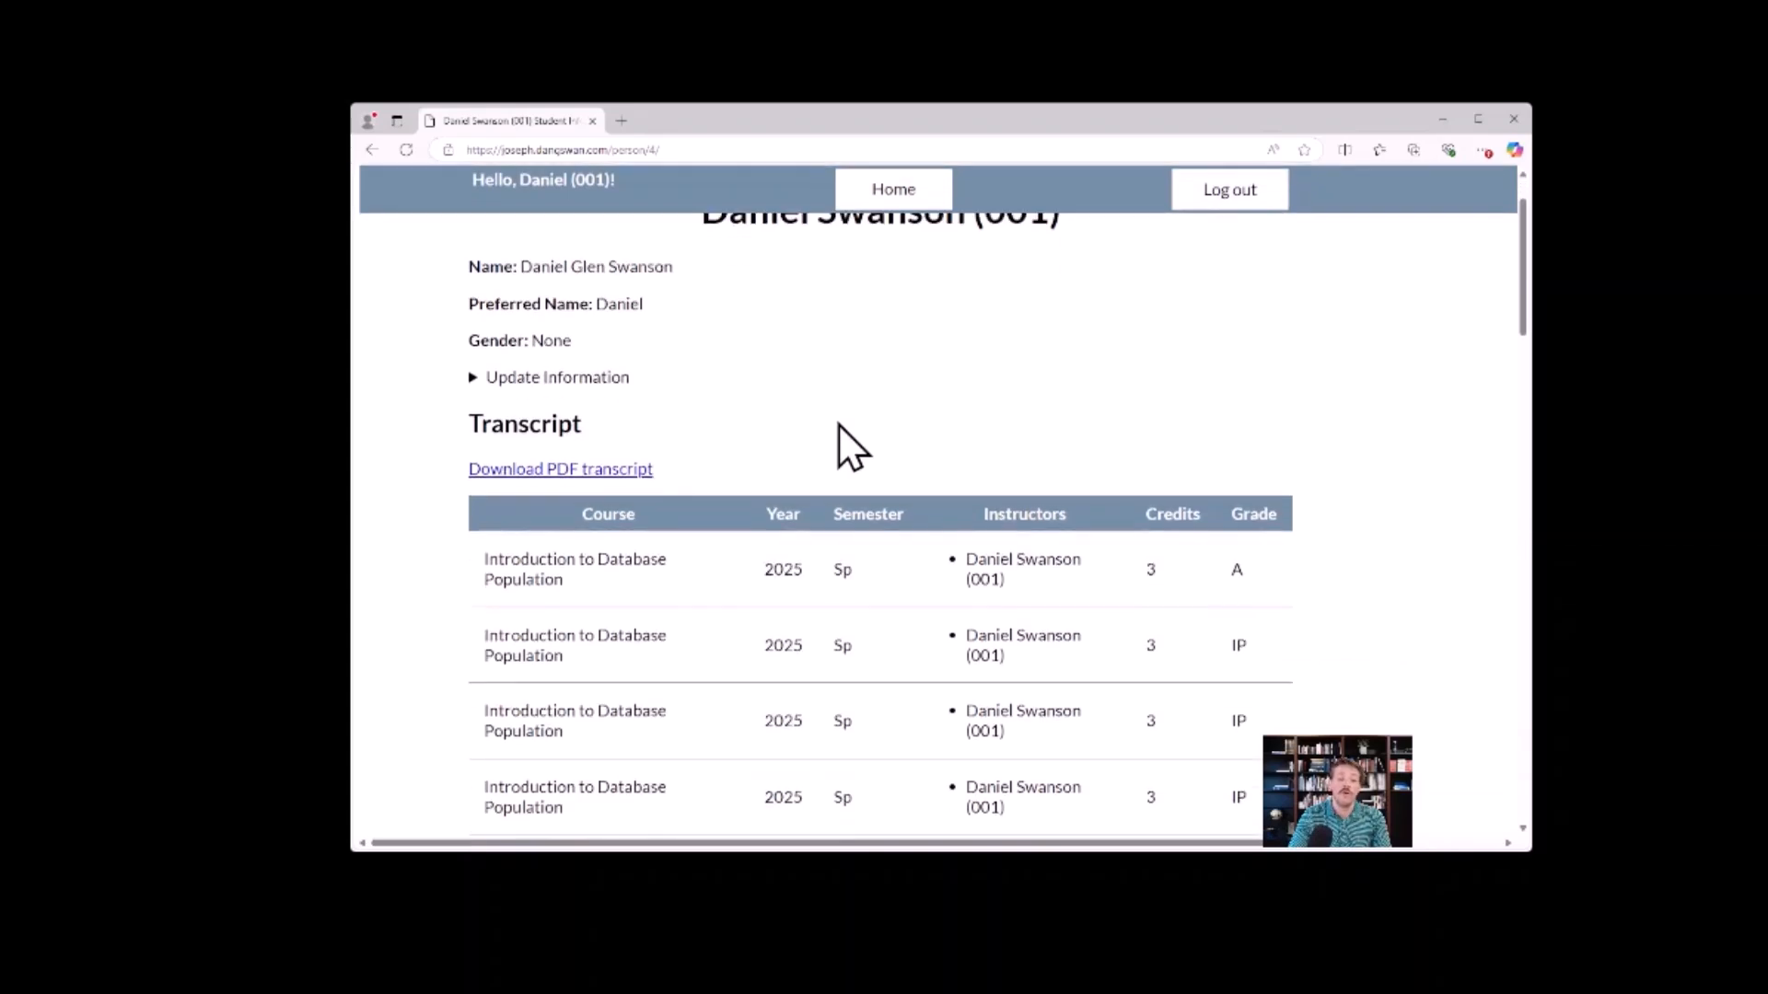
scroll(843, 410, down, 6)
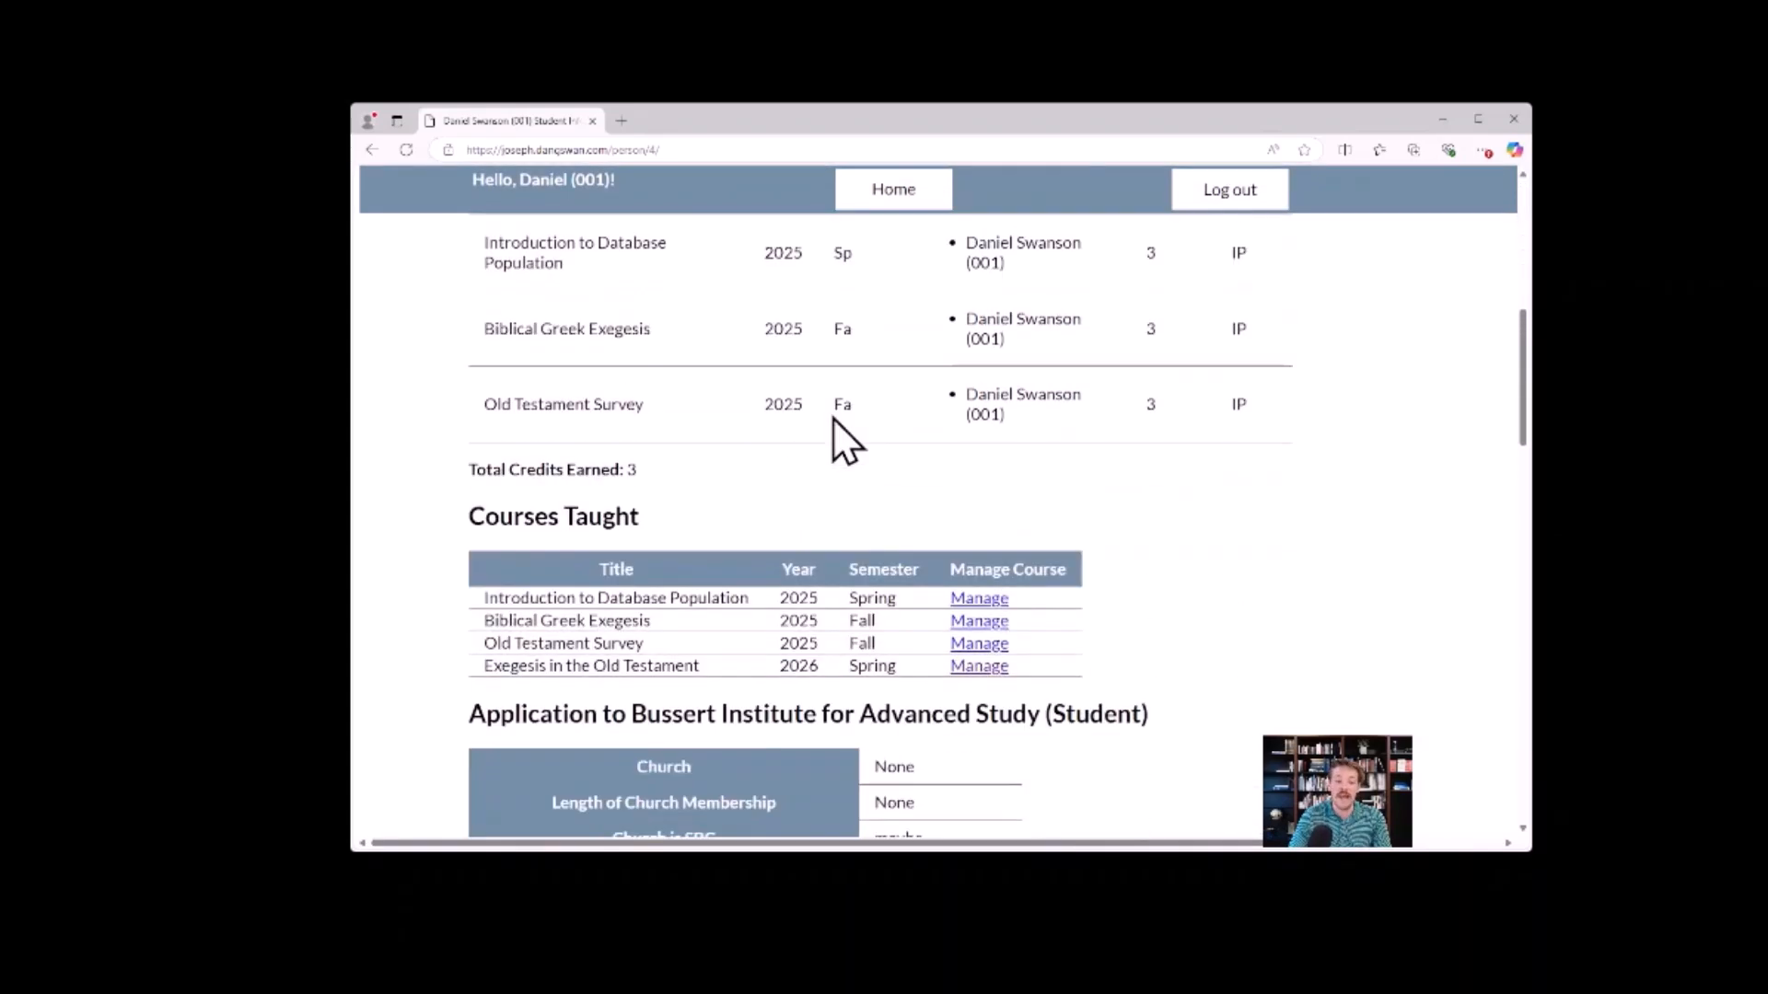
drag(466, 513, 679, 533)
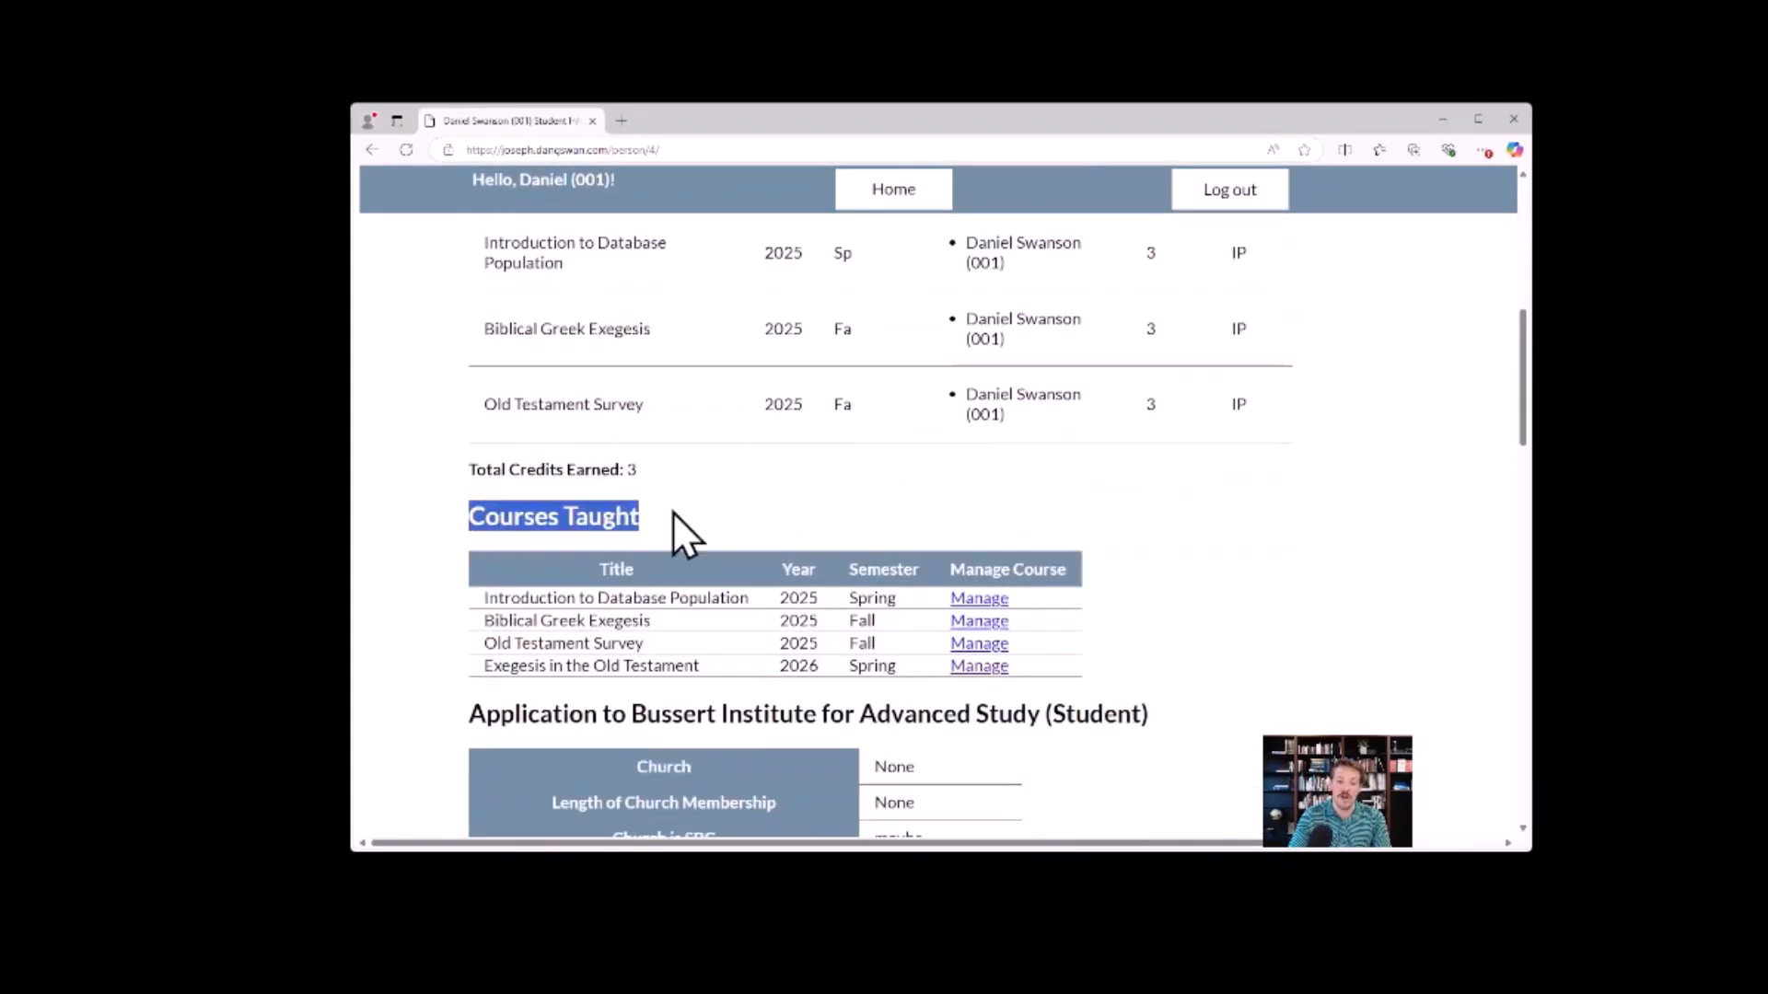
click(654, 523)
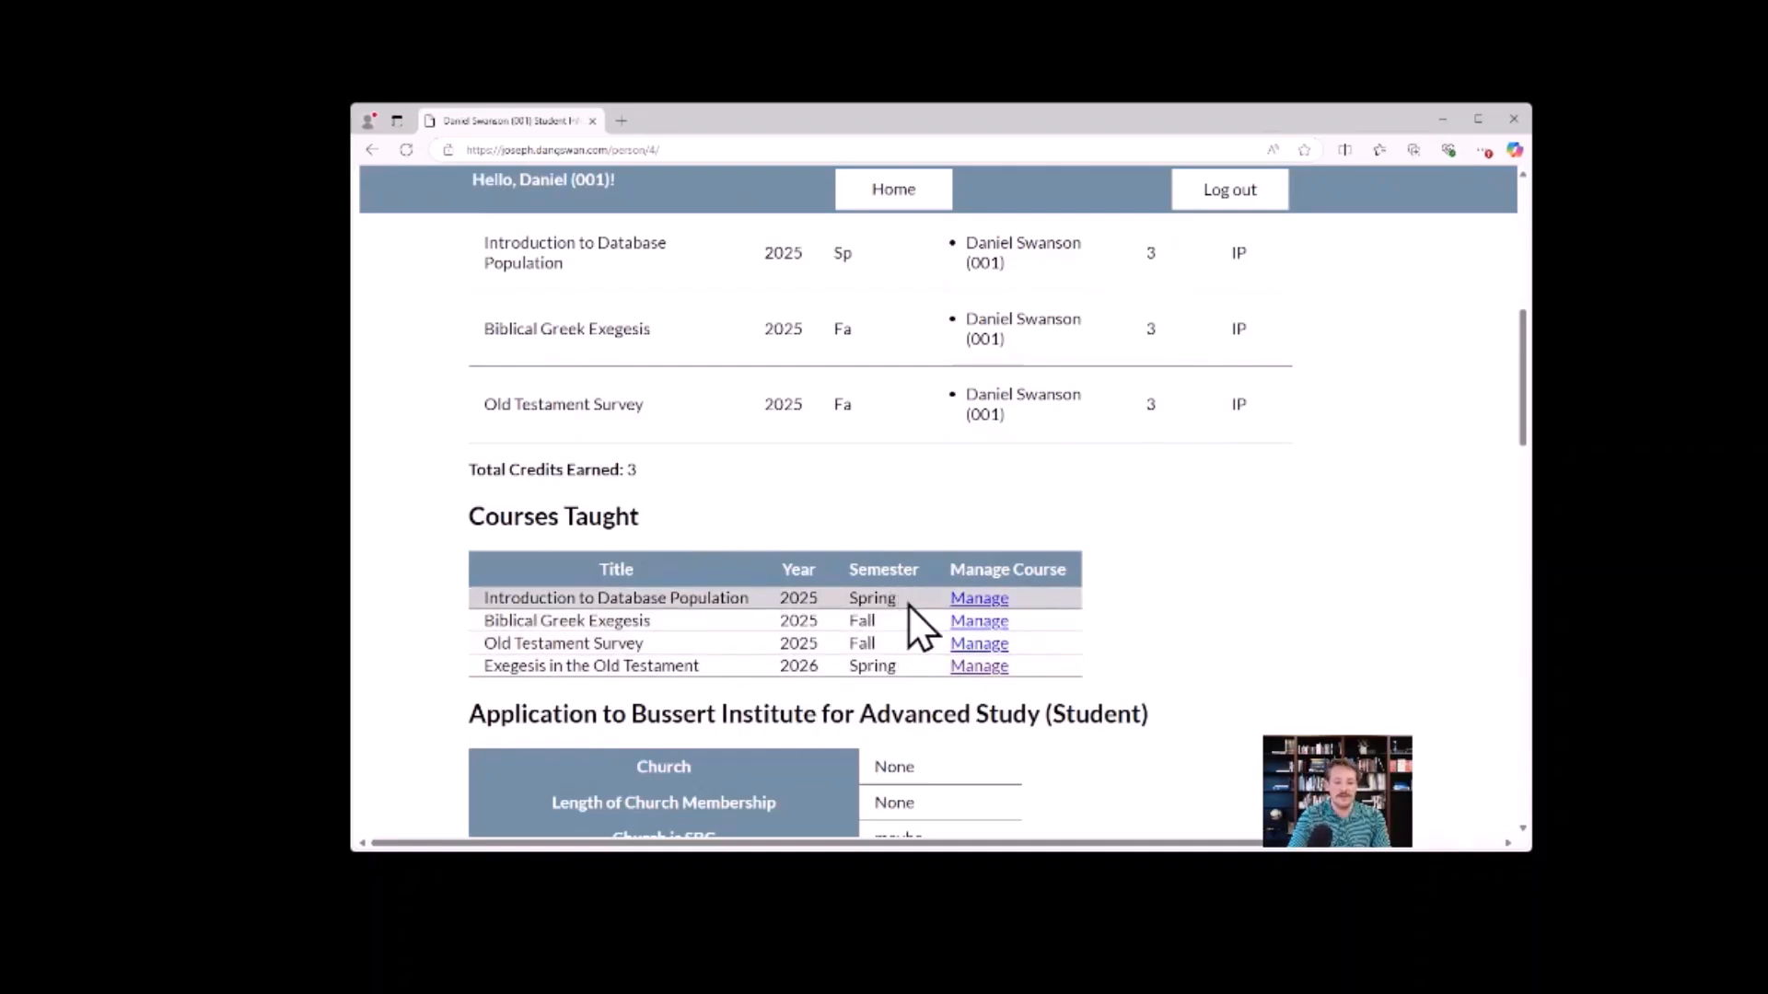
Open the management page for the taught course Introduction to Database Population and review its description, registrations, grades and files.
click(971, 600)
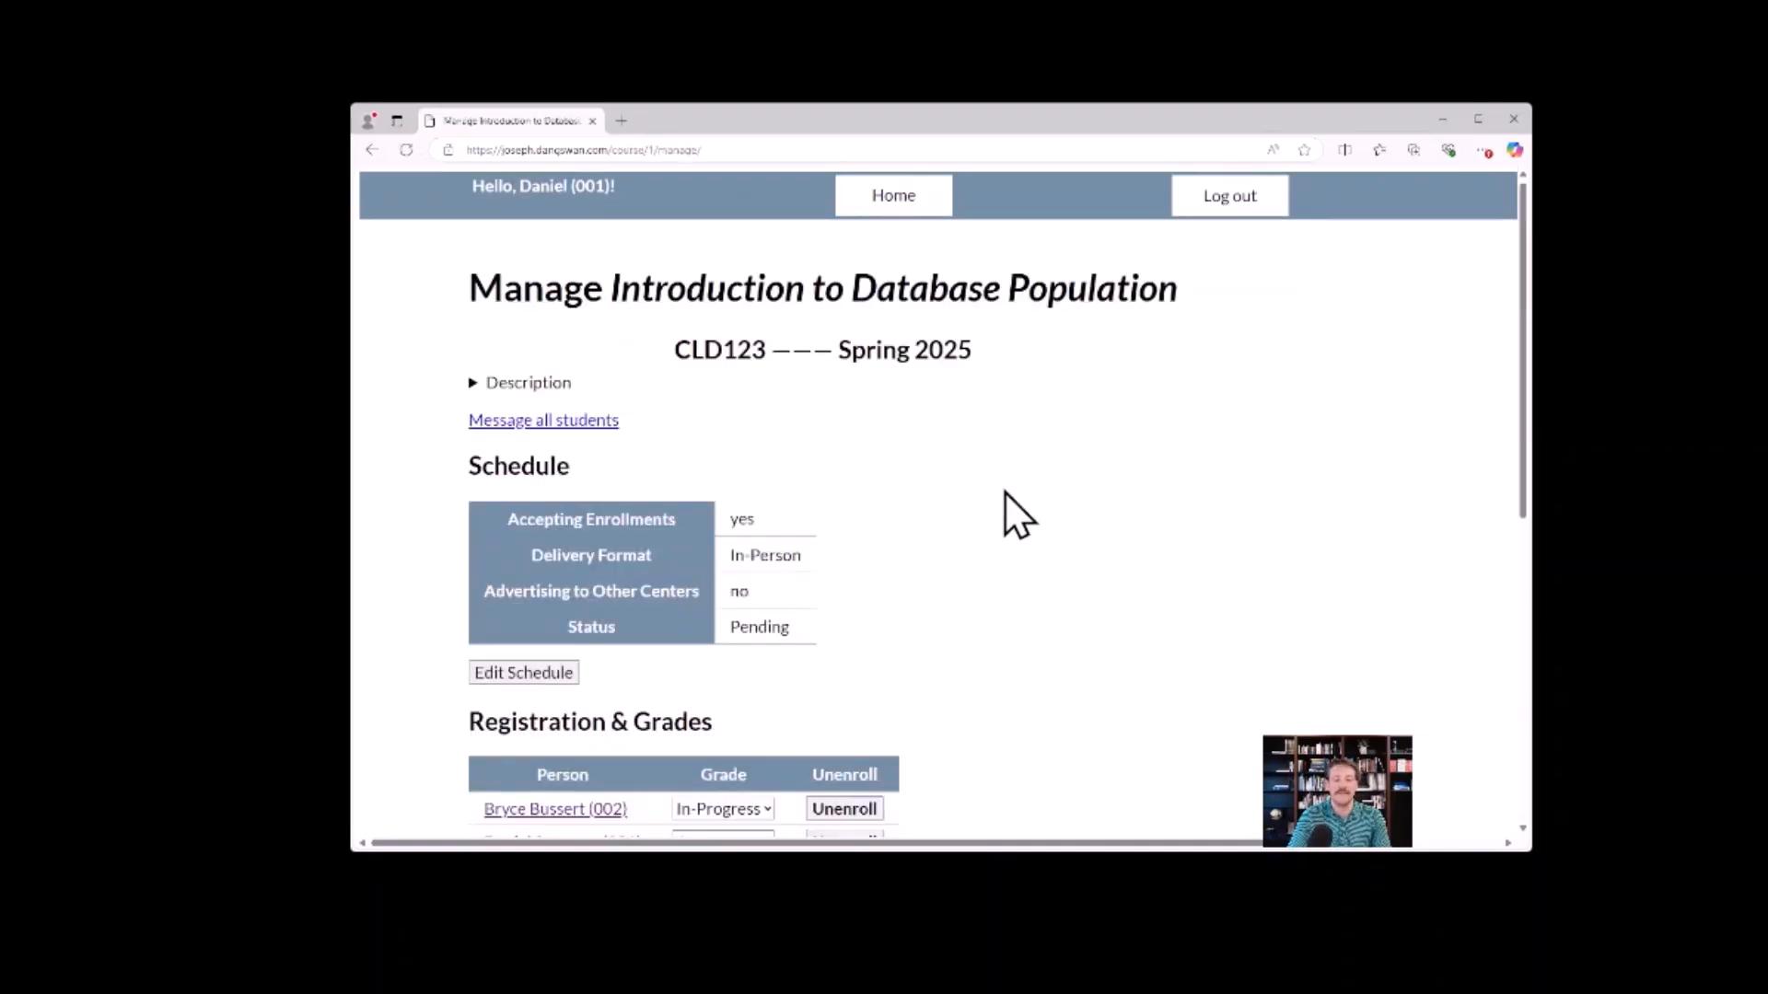
click(473, 383)
click(473, 383)
scroll(997, 454, down, 5)
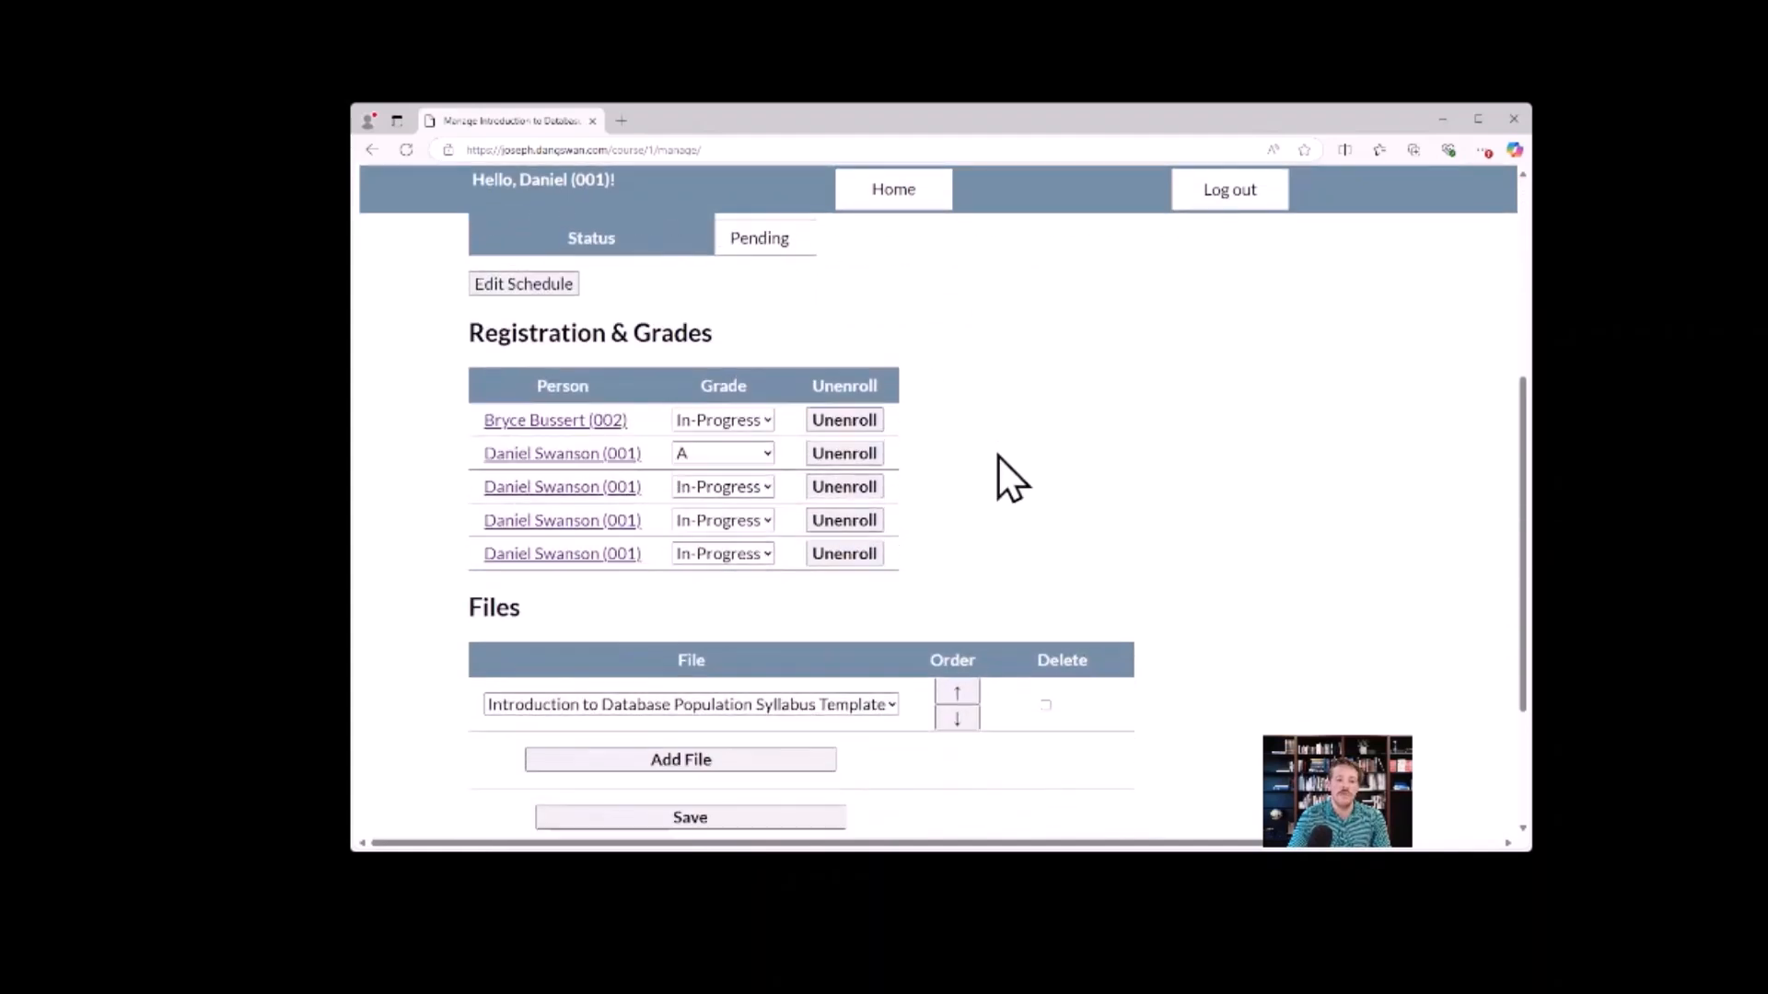
scroll(1058, 478, down, 2)
scroll(1140, 556, up, 6)
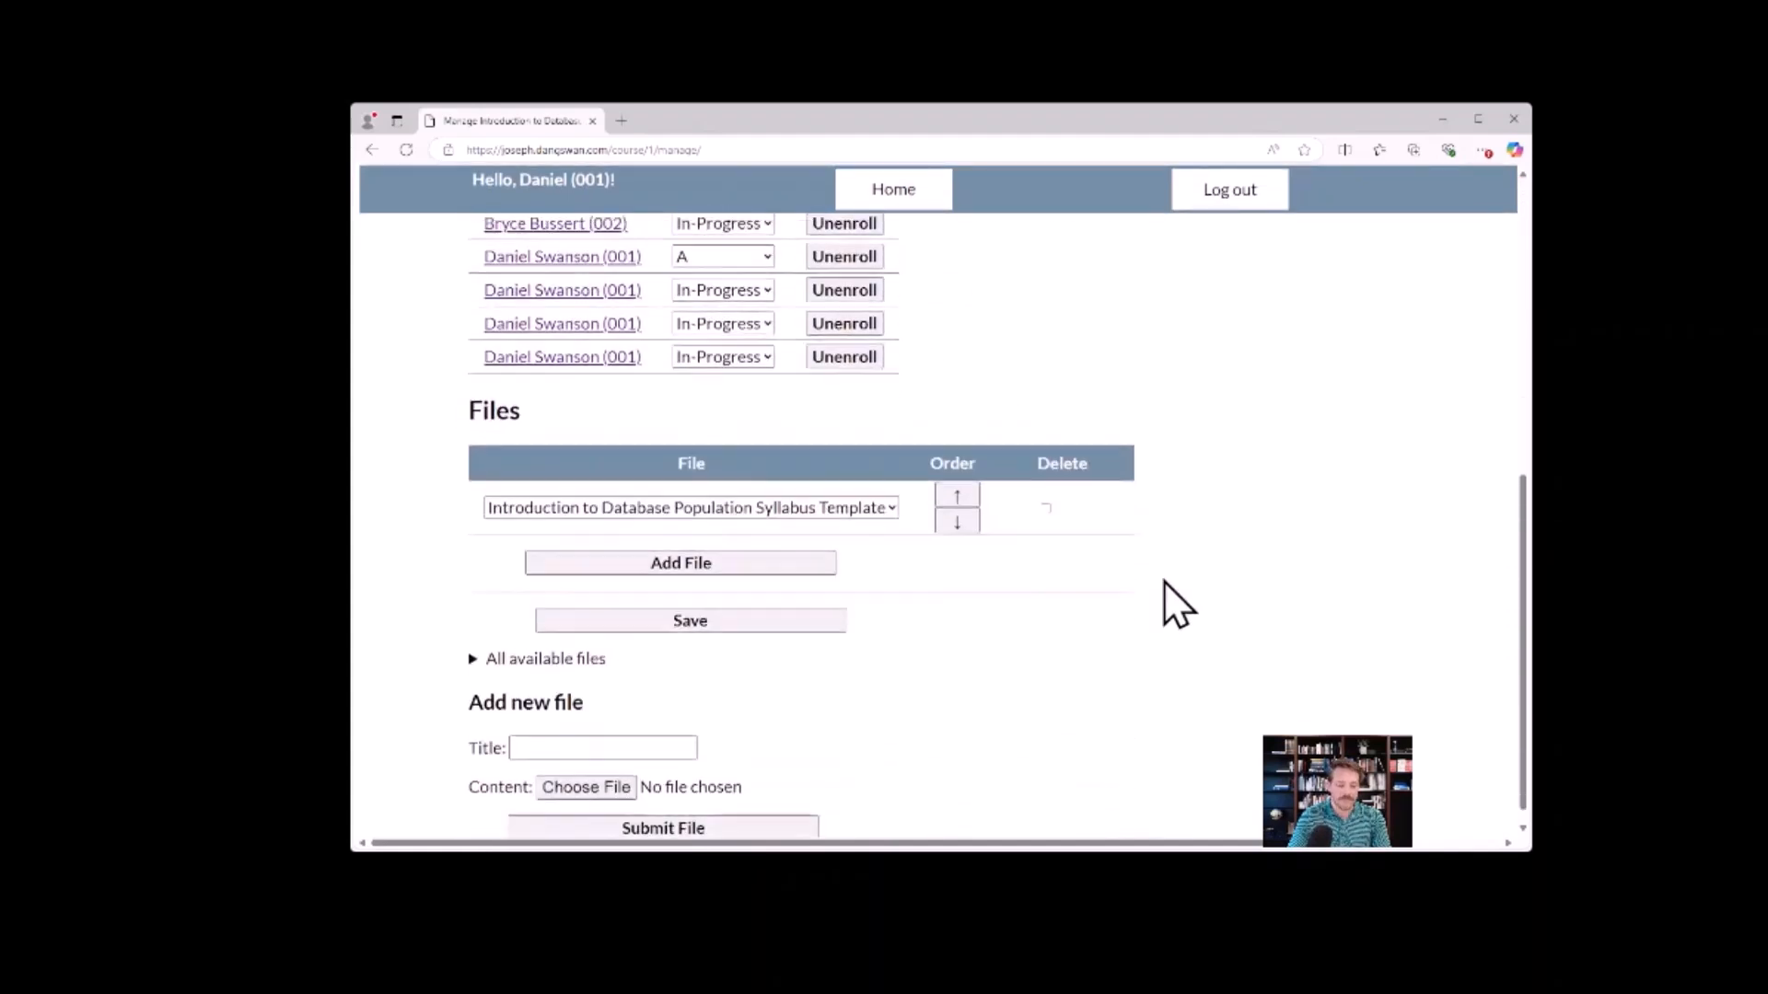
scroll(1168, 582, up, 1)
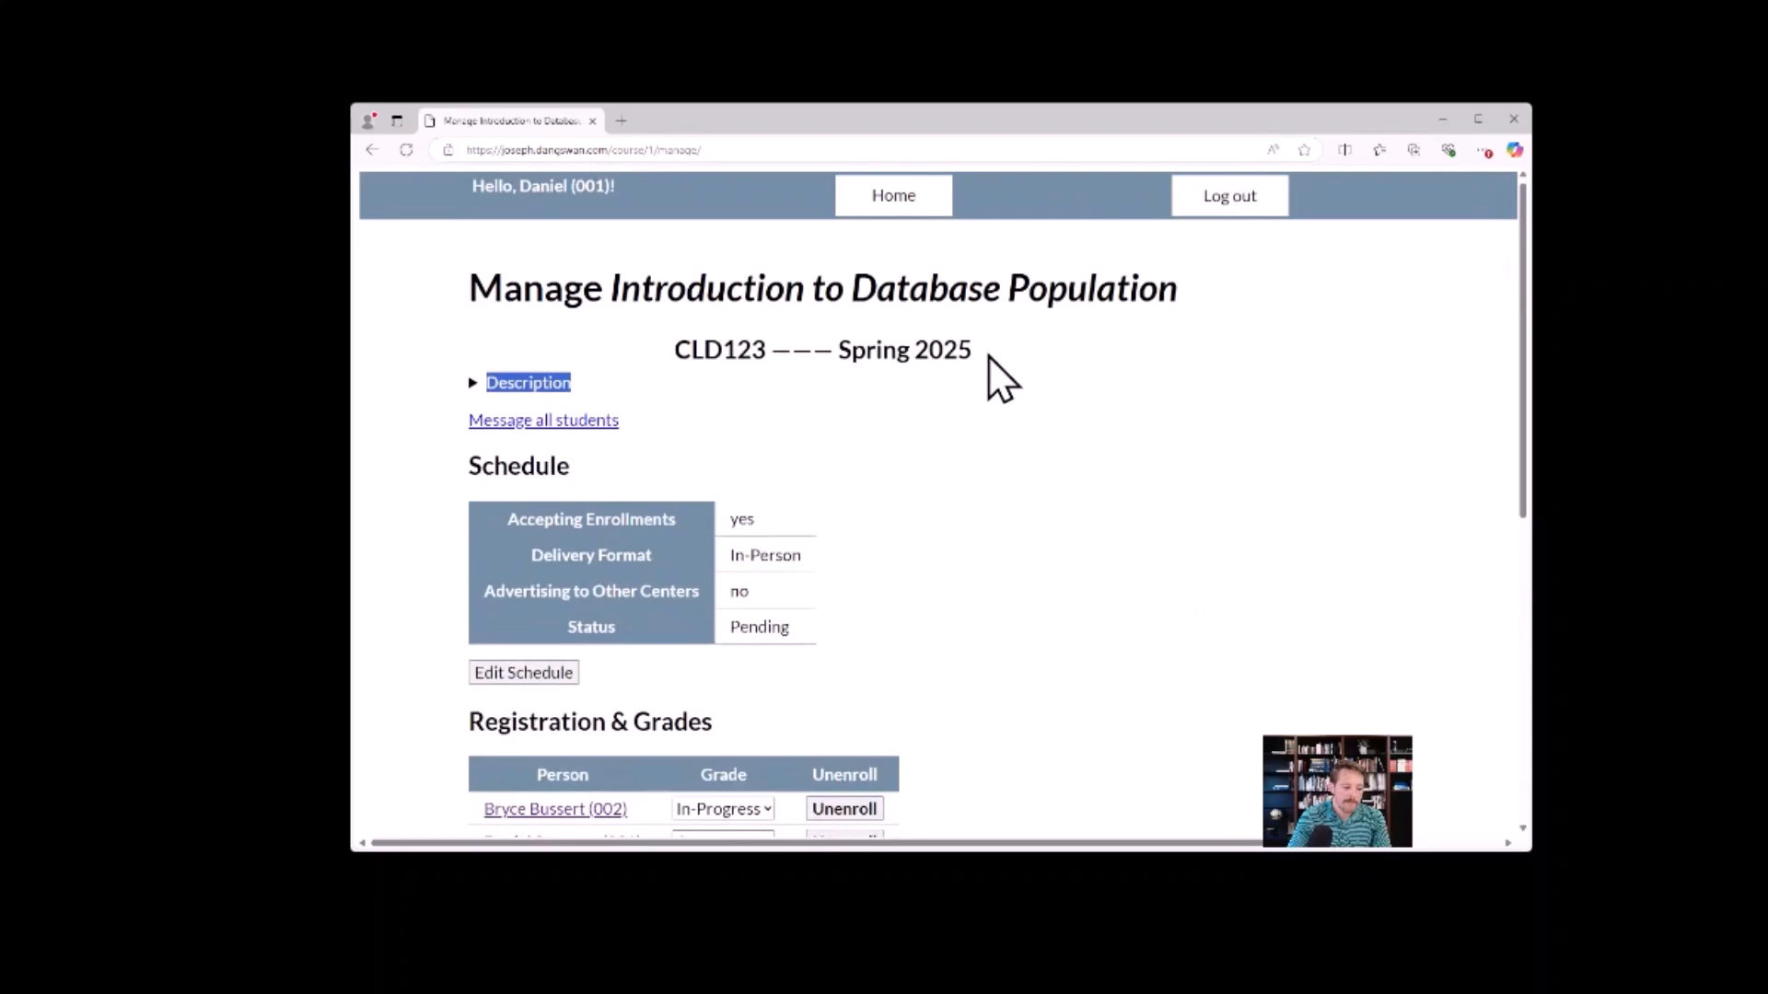
Return to the dashboard, collapse the personal information form, and open course management for the Bussert Institute.
click(900, 197)
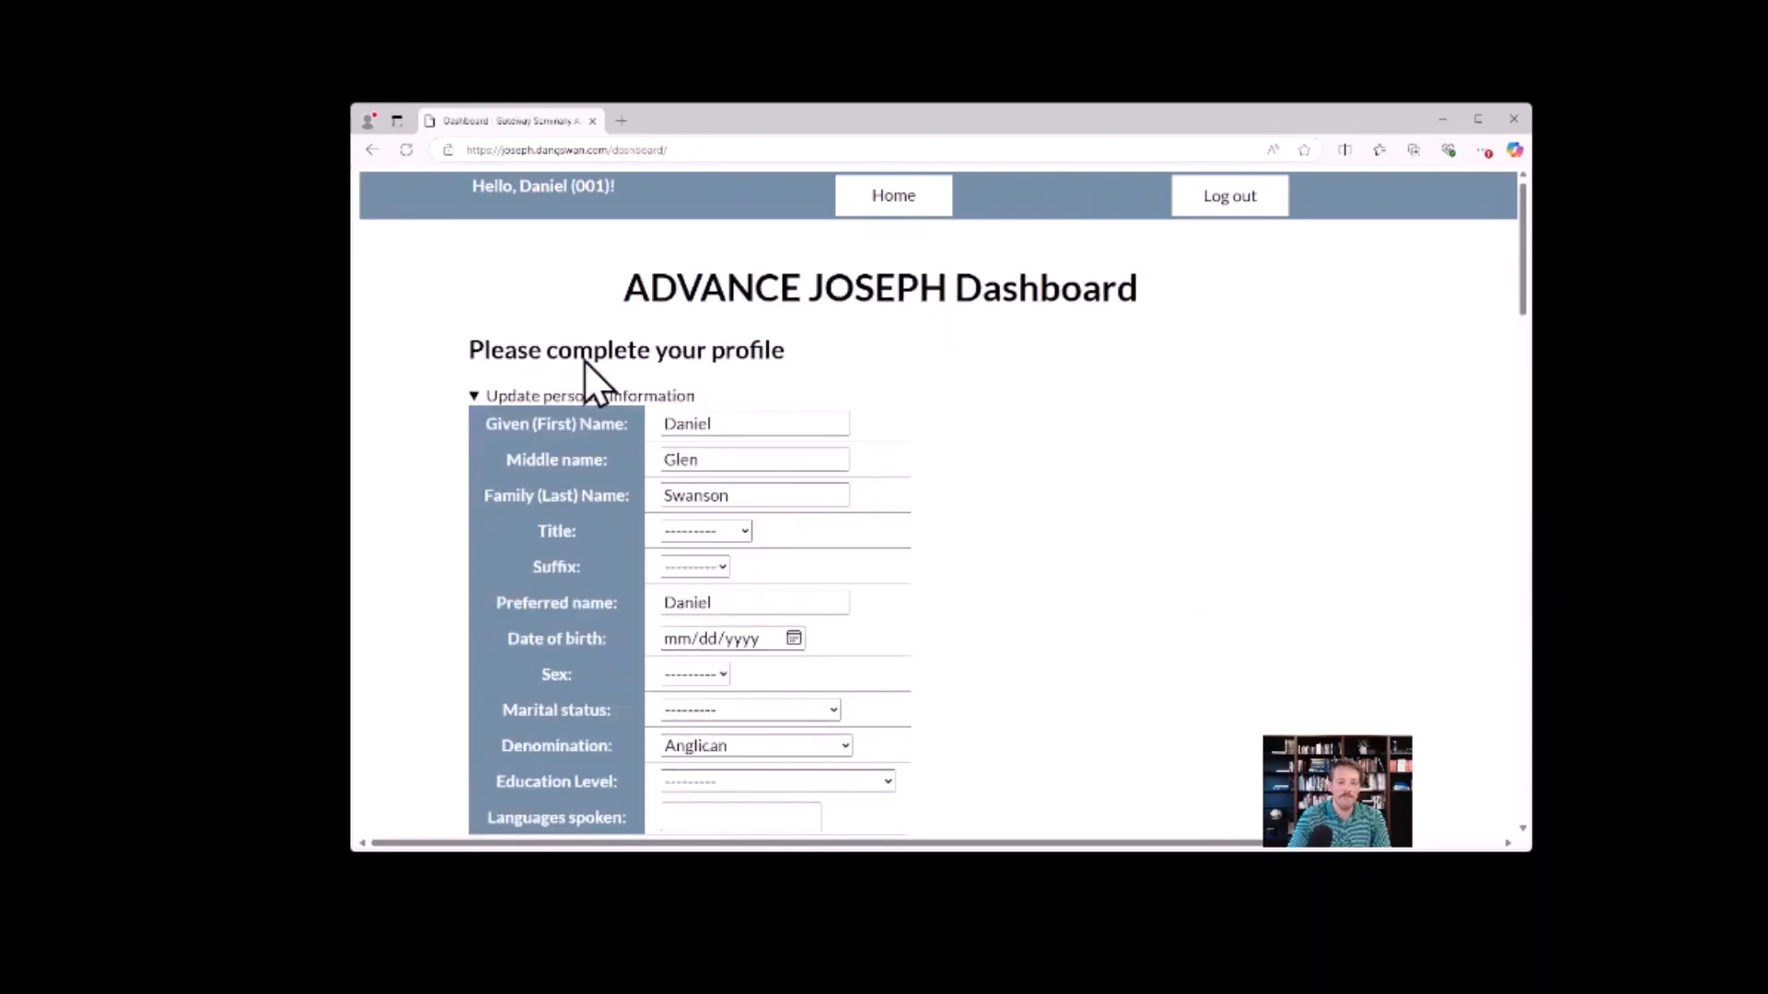
click(475, 395)
scroll(1023, 427, down, 8)
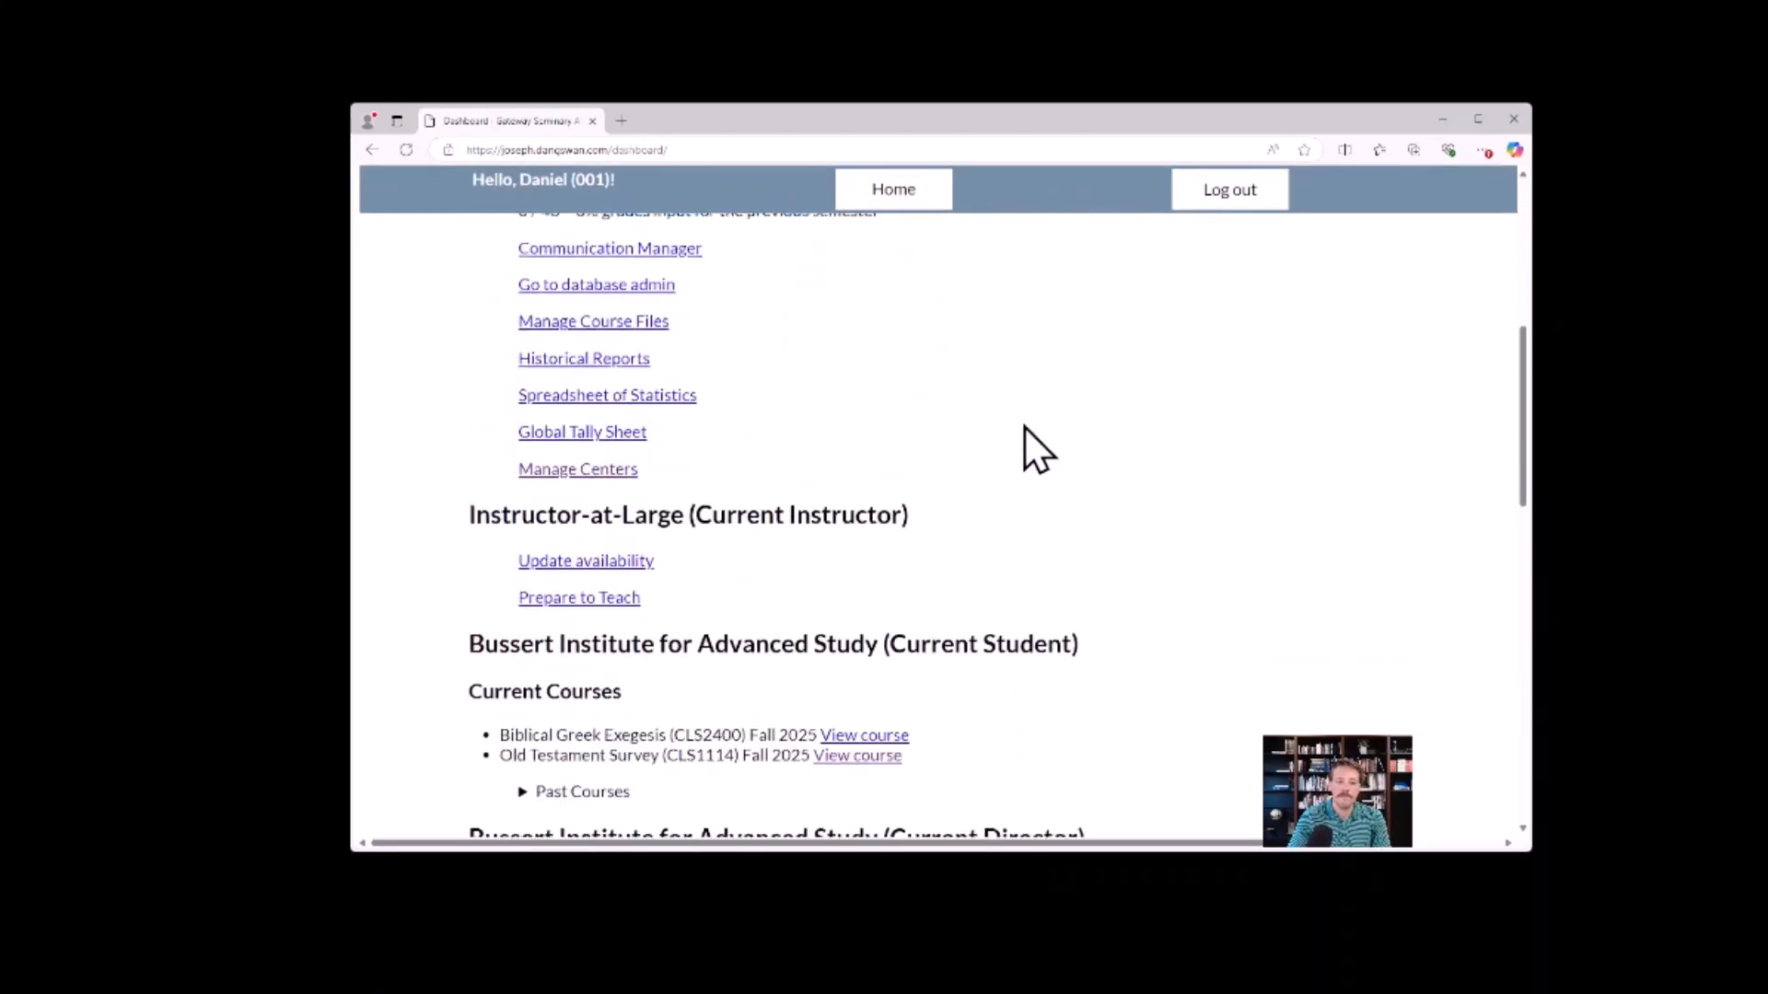
scroll(1024, 427, down, 4)
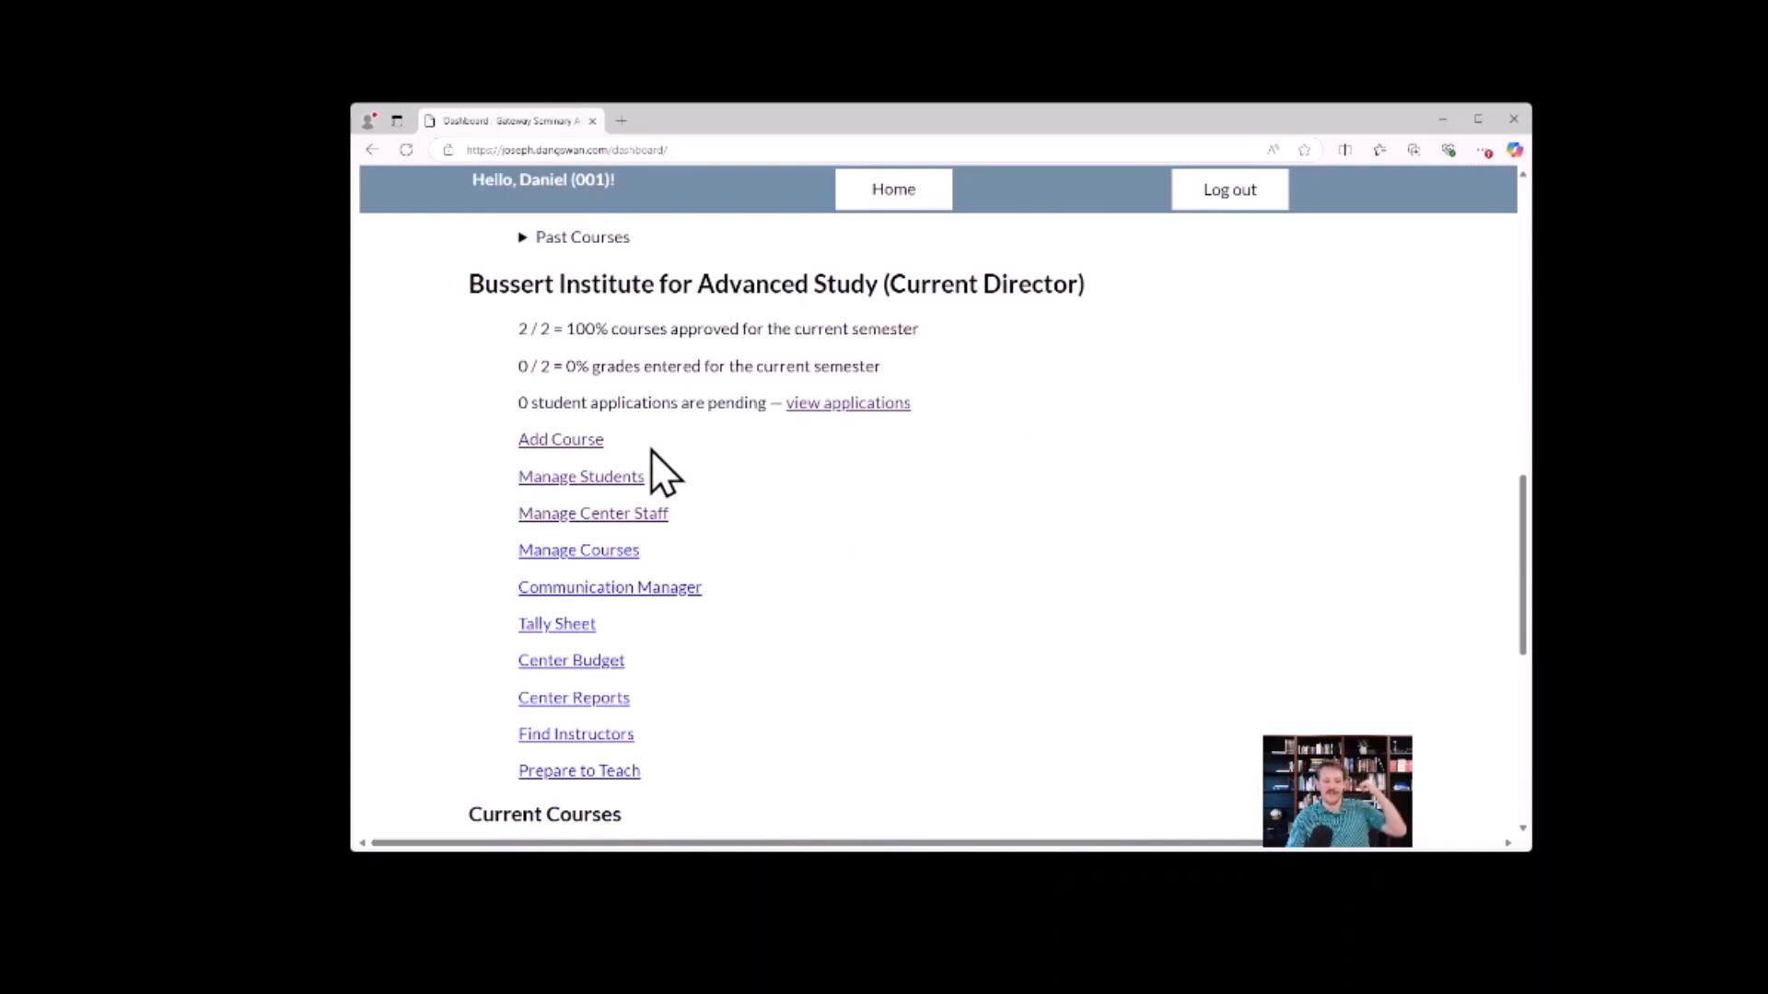
click(620, 552)
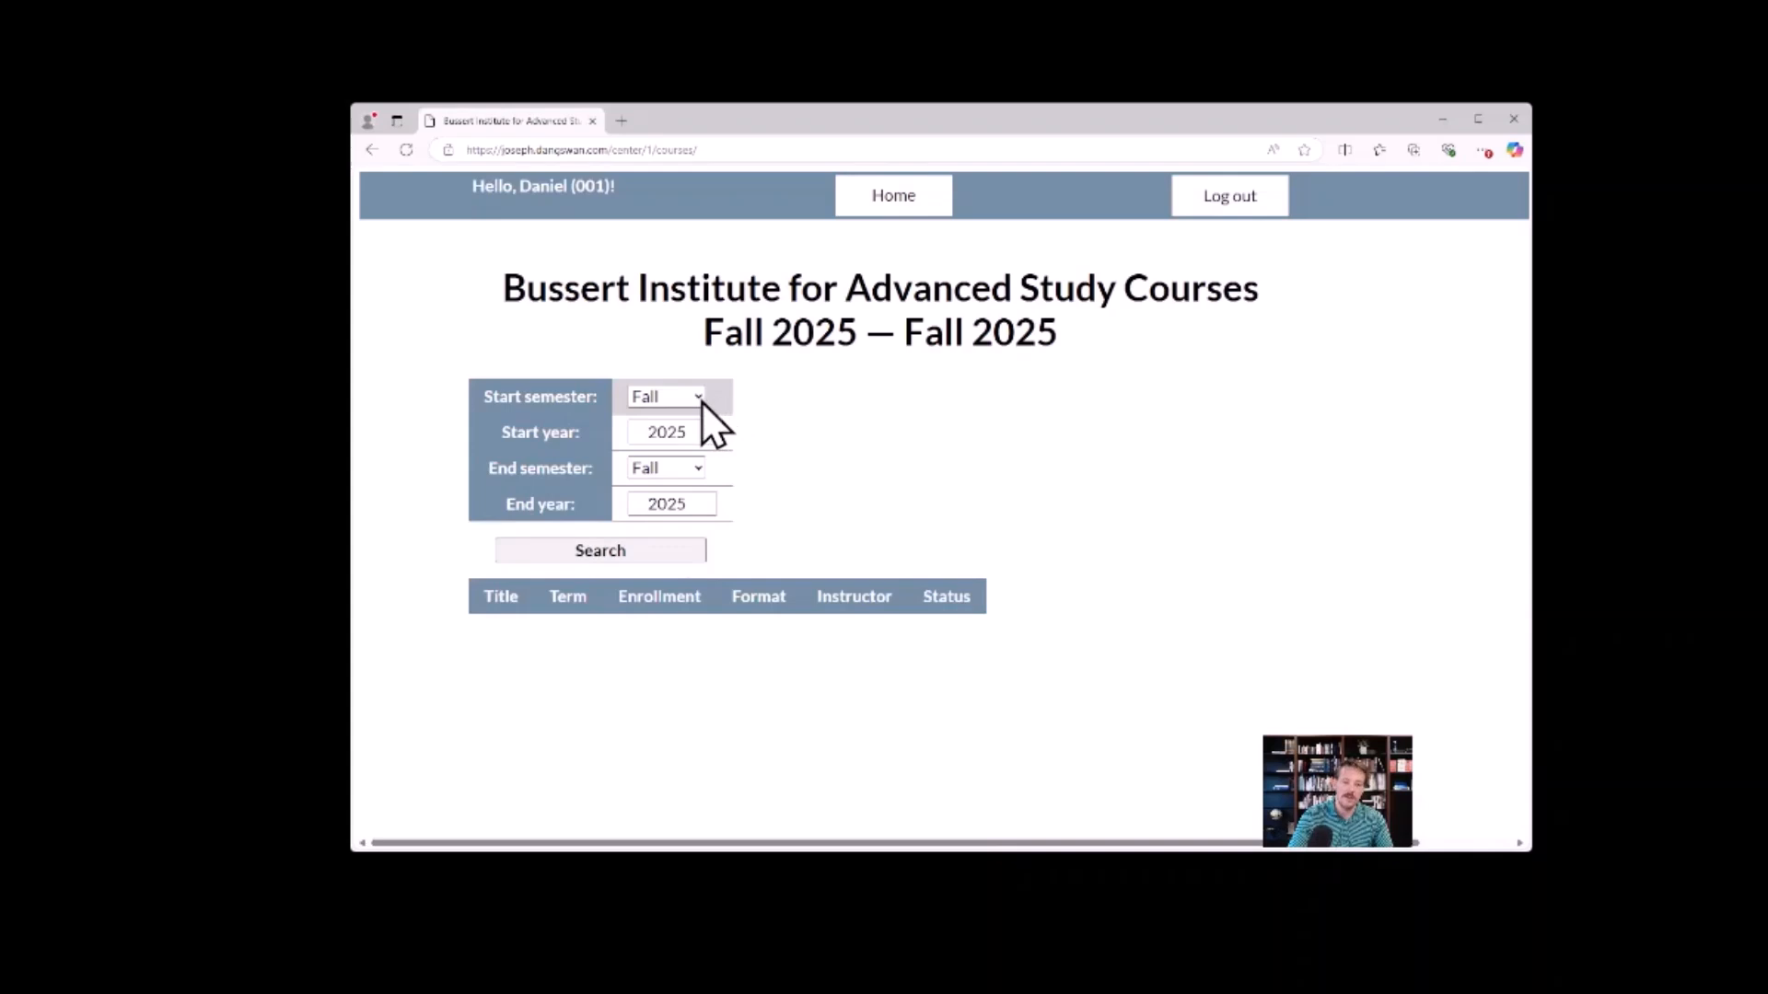
Search the center's courses with start year 2023 and end year 2028, keeping Fall for both semesters.
click(709, 438)
click(709, 438)
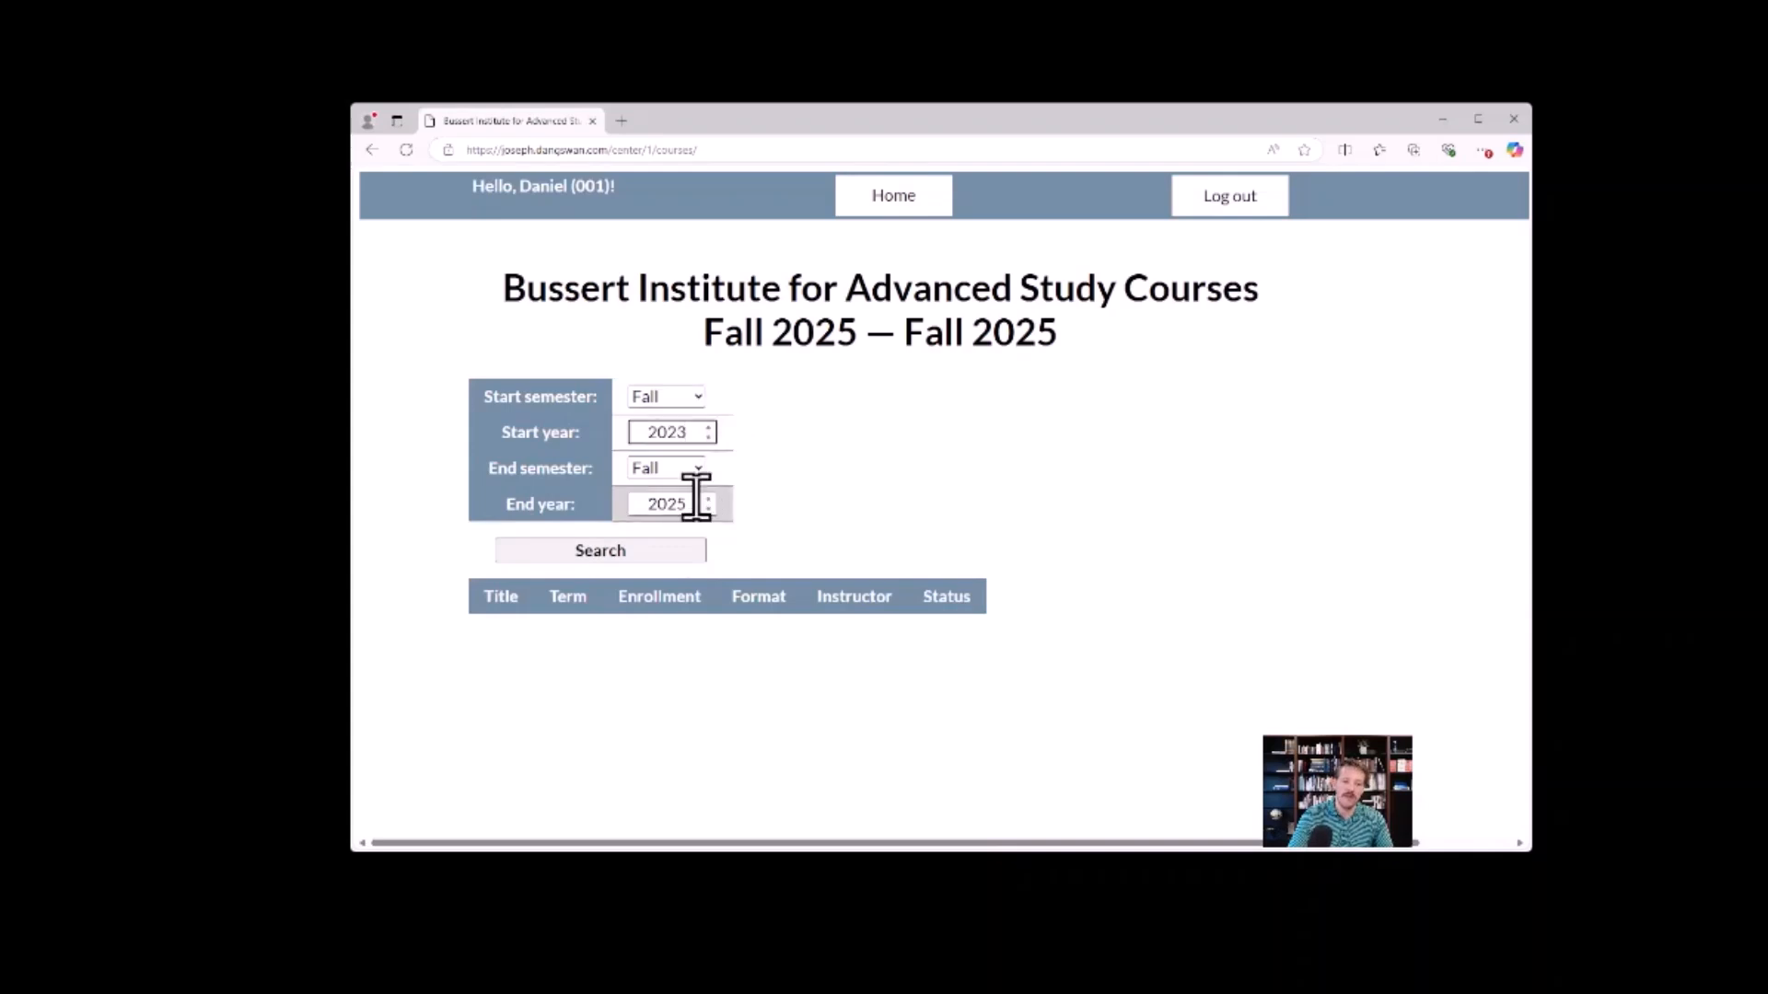
click(711, 500)
click(710, 500)
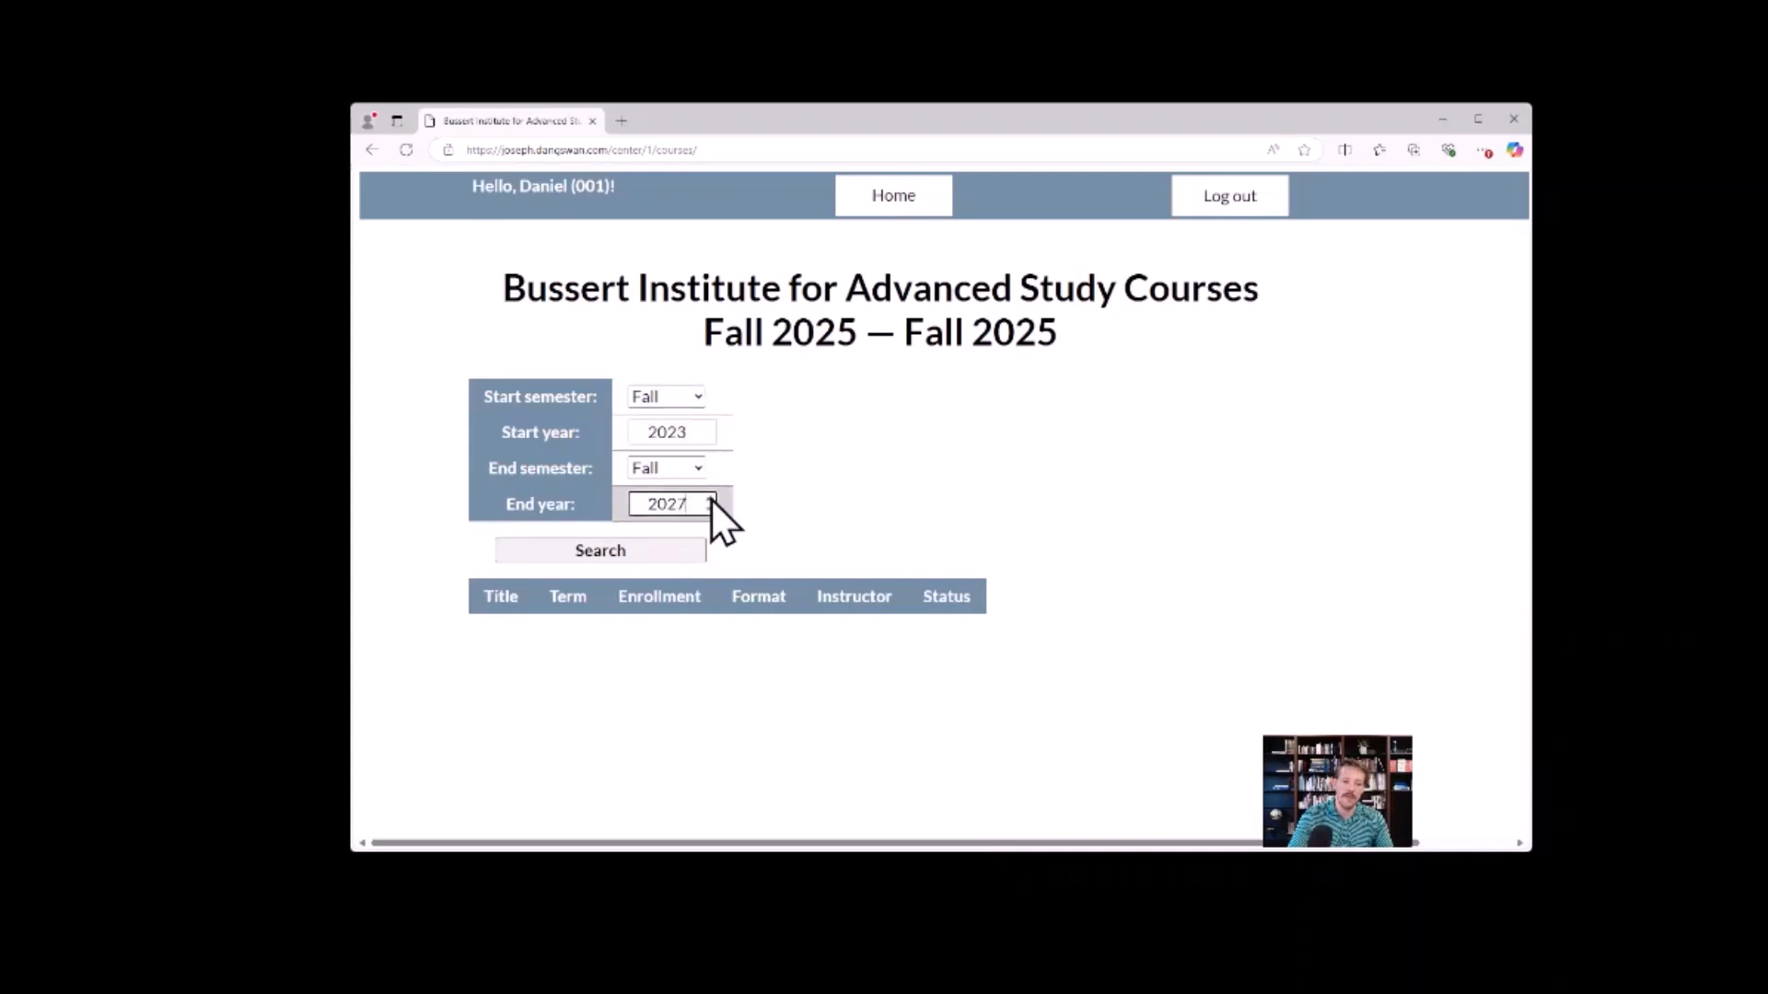
click(666, 549)
scroll(1080, 460, down, 1)
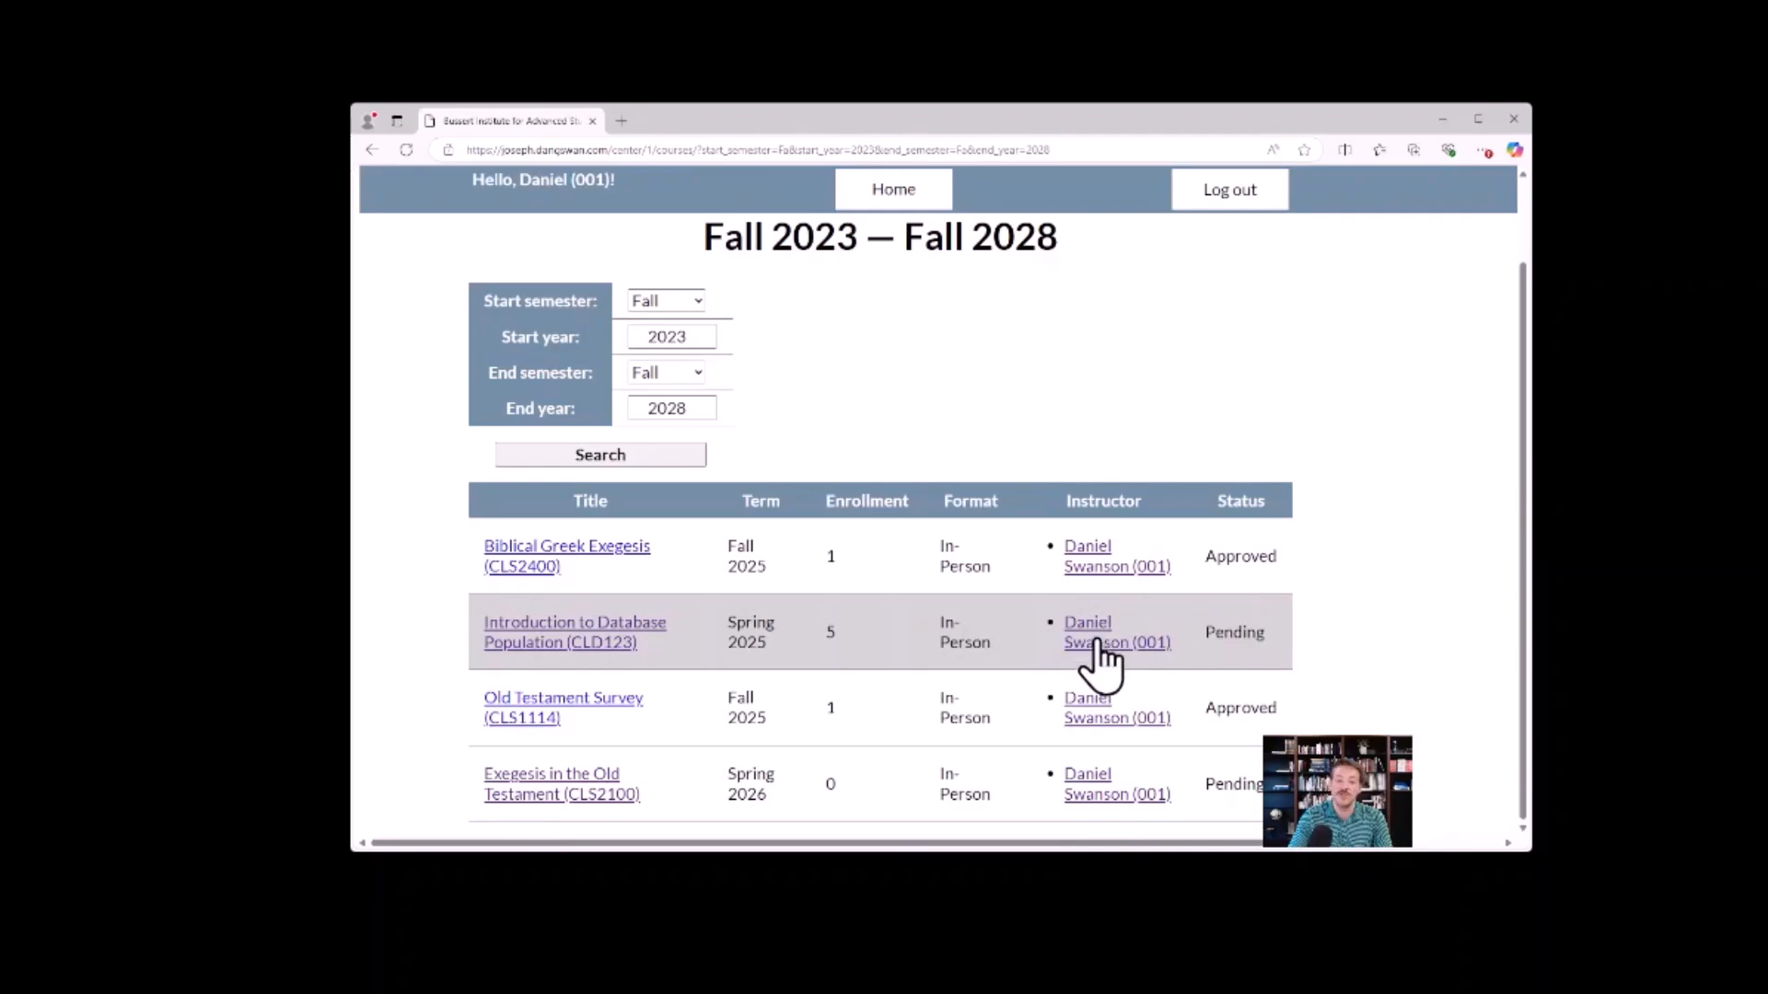
Open Introduction to Database Population from the course search results and review its schedule, grades and files sections.
click(622, 626)
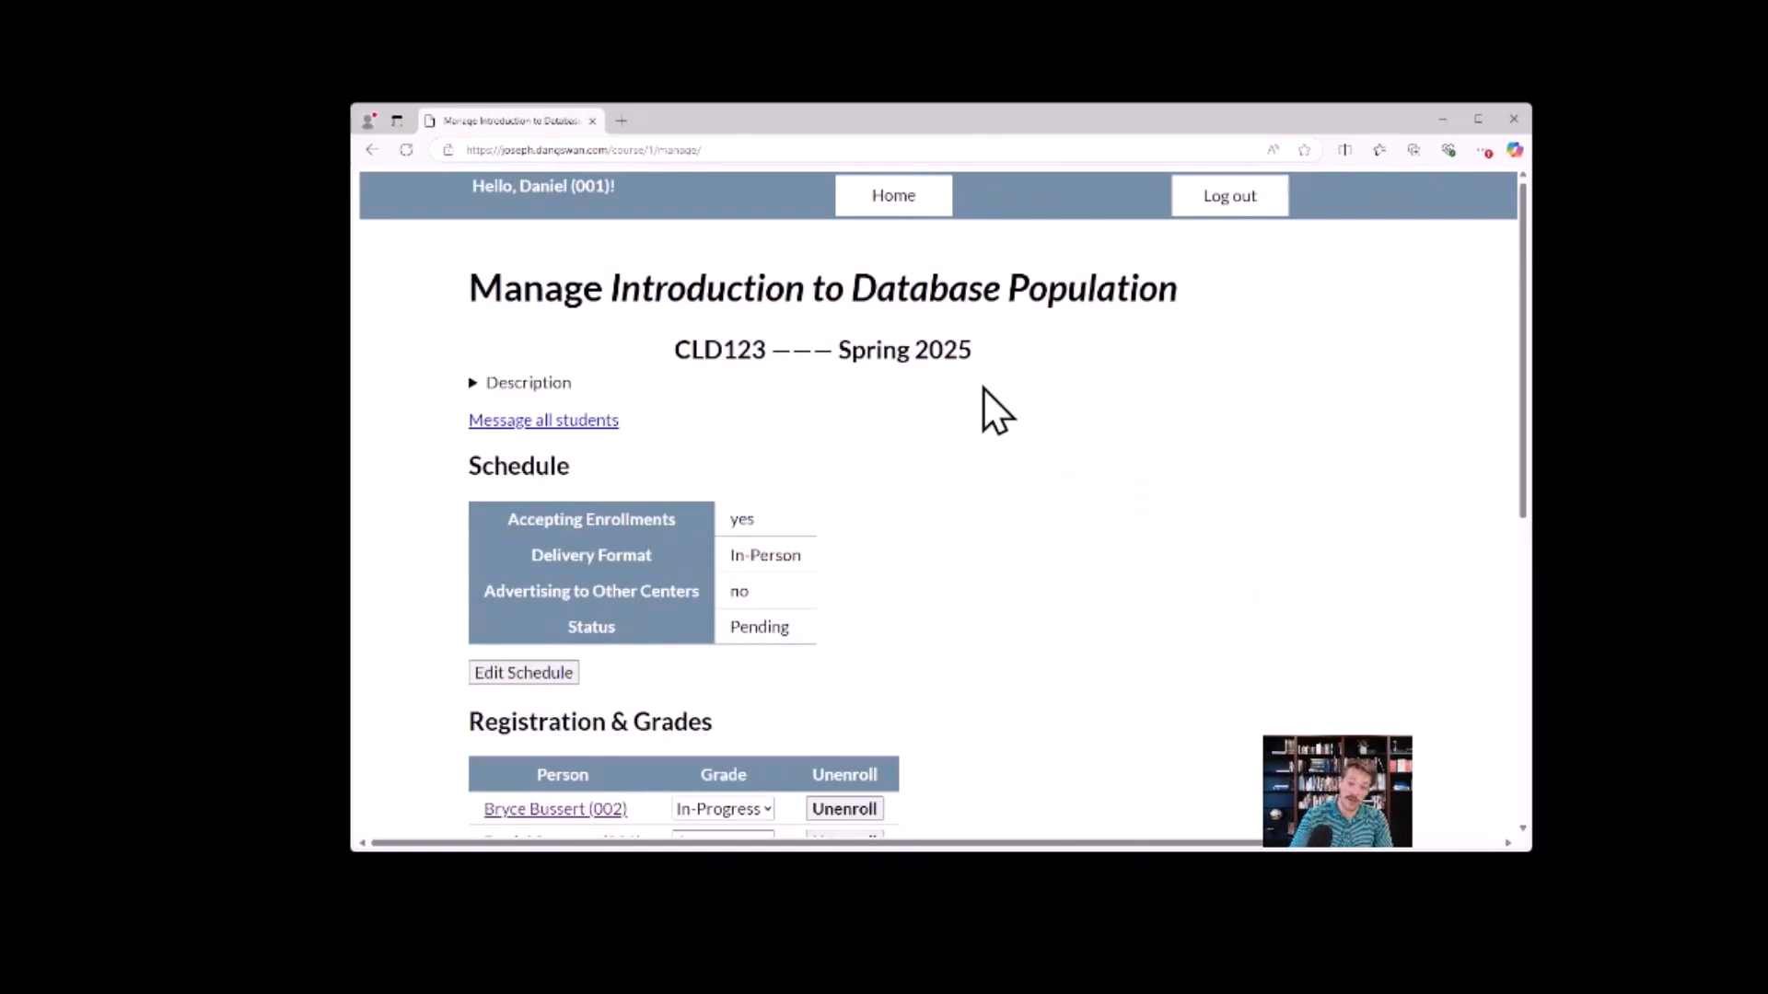
scroll(983, 388, down, 2)
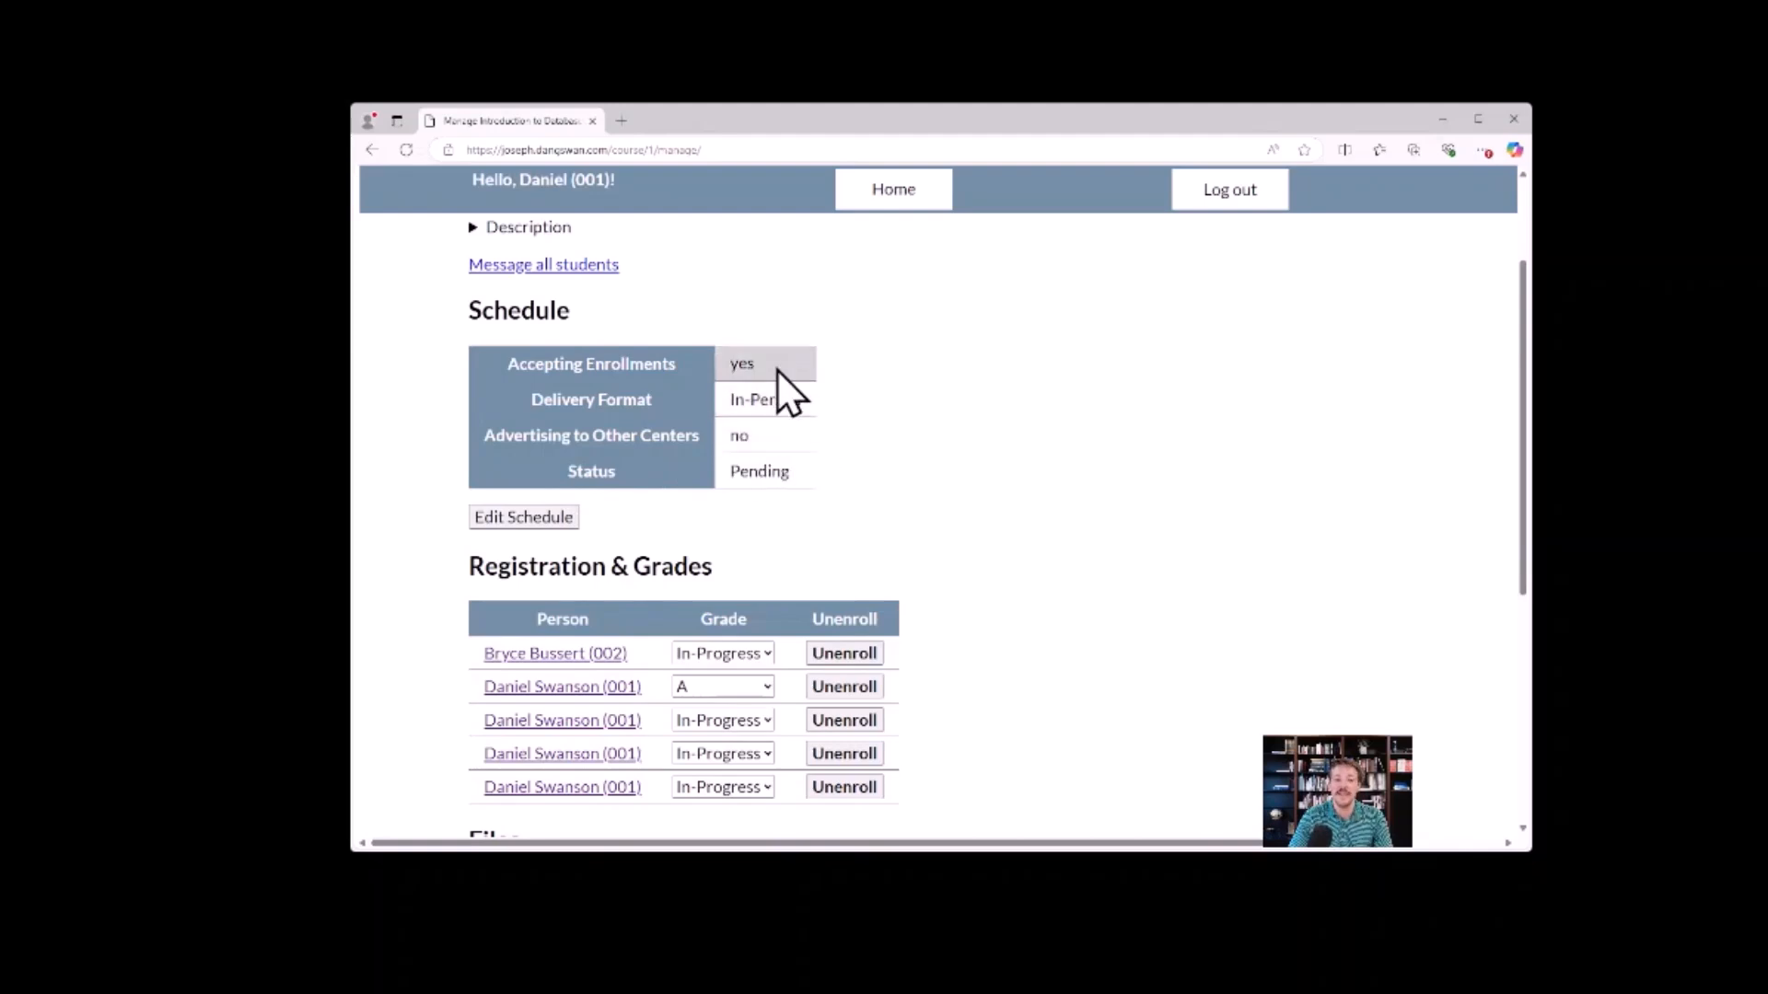
scroll(1003, 470, down, 3)
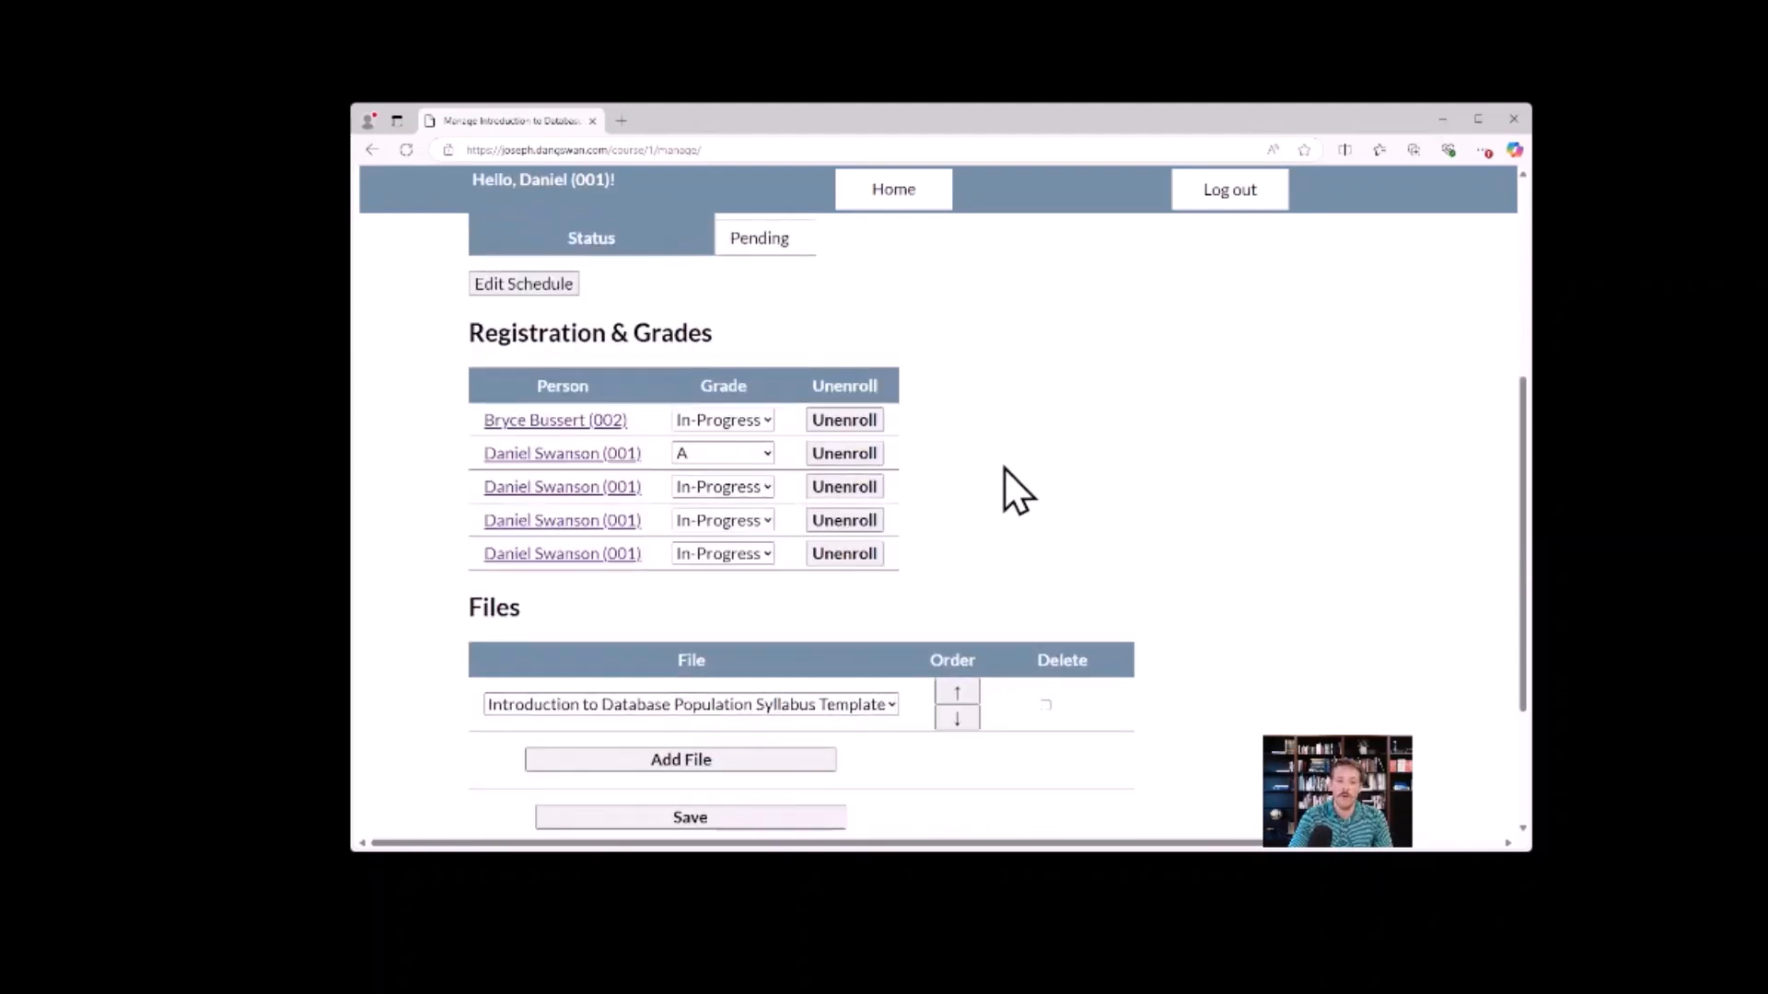
scroll(1003, 467, down, 3)
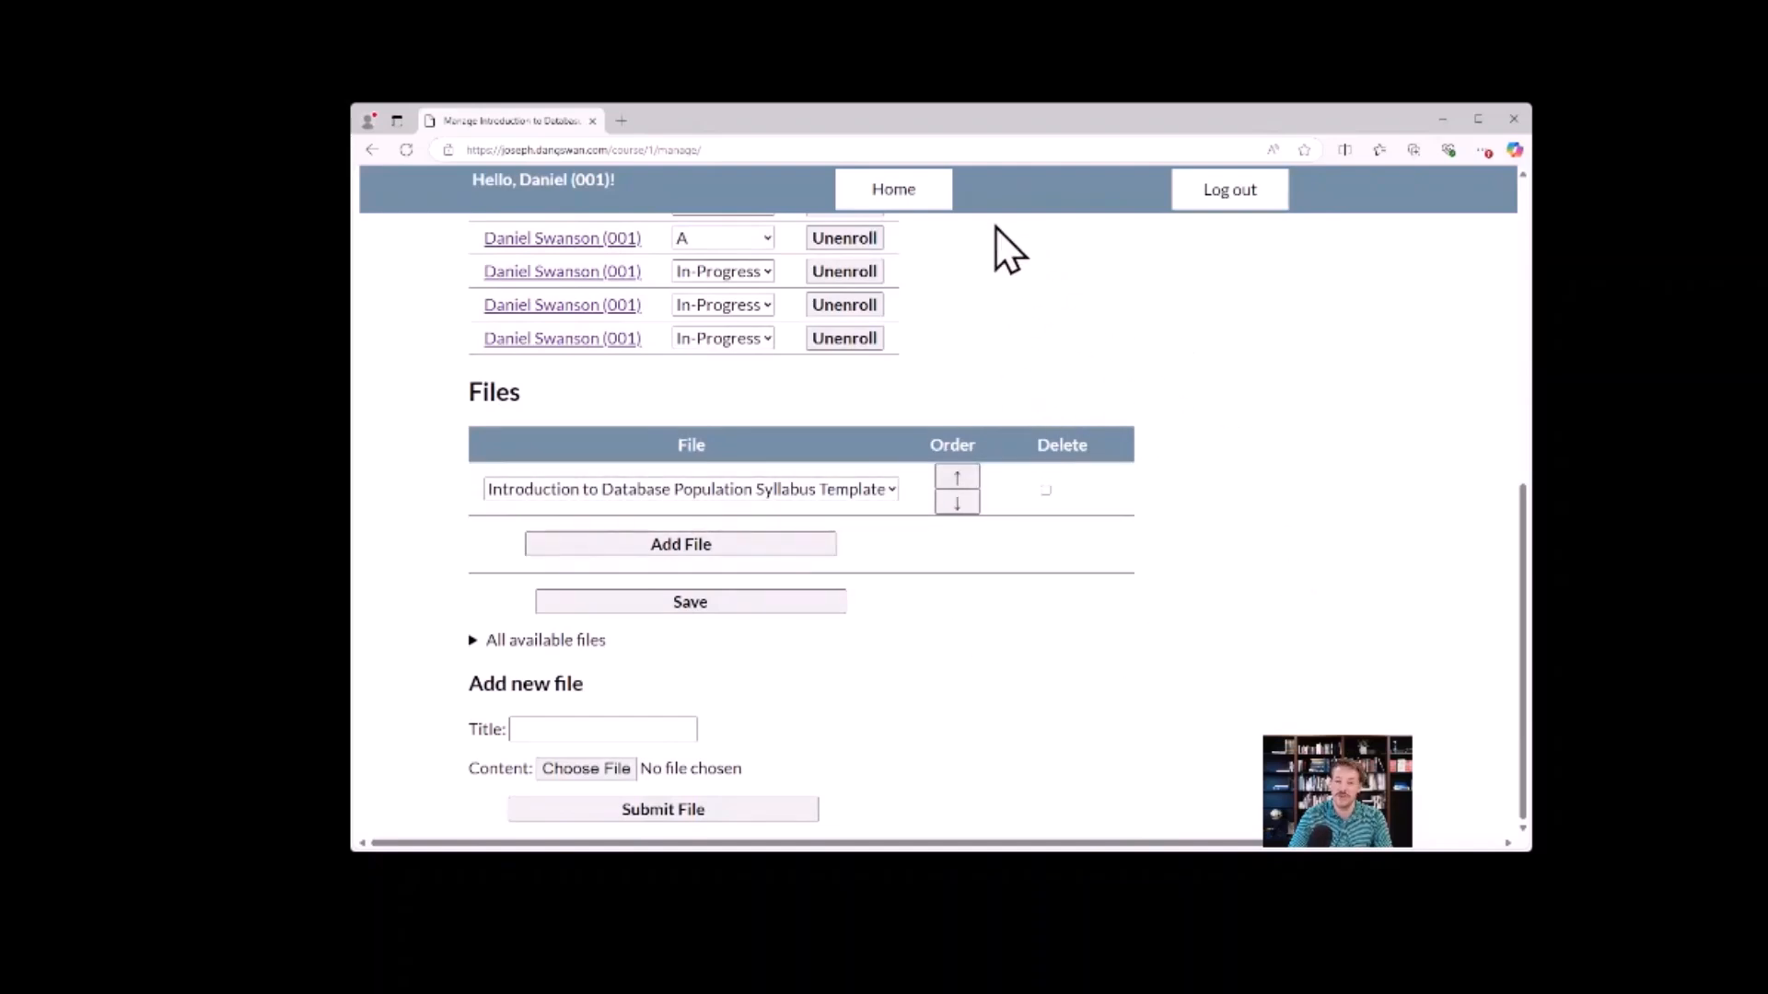
Return to the dashboard and open the Communication Manager for the Bussert Institute under the current director section.
click(902, 192)
scroll(958, 460, down, 3)
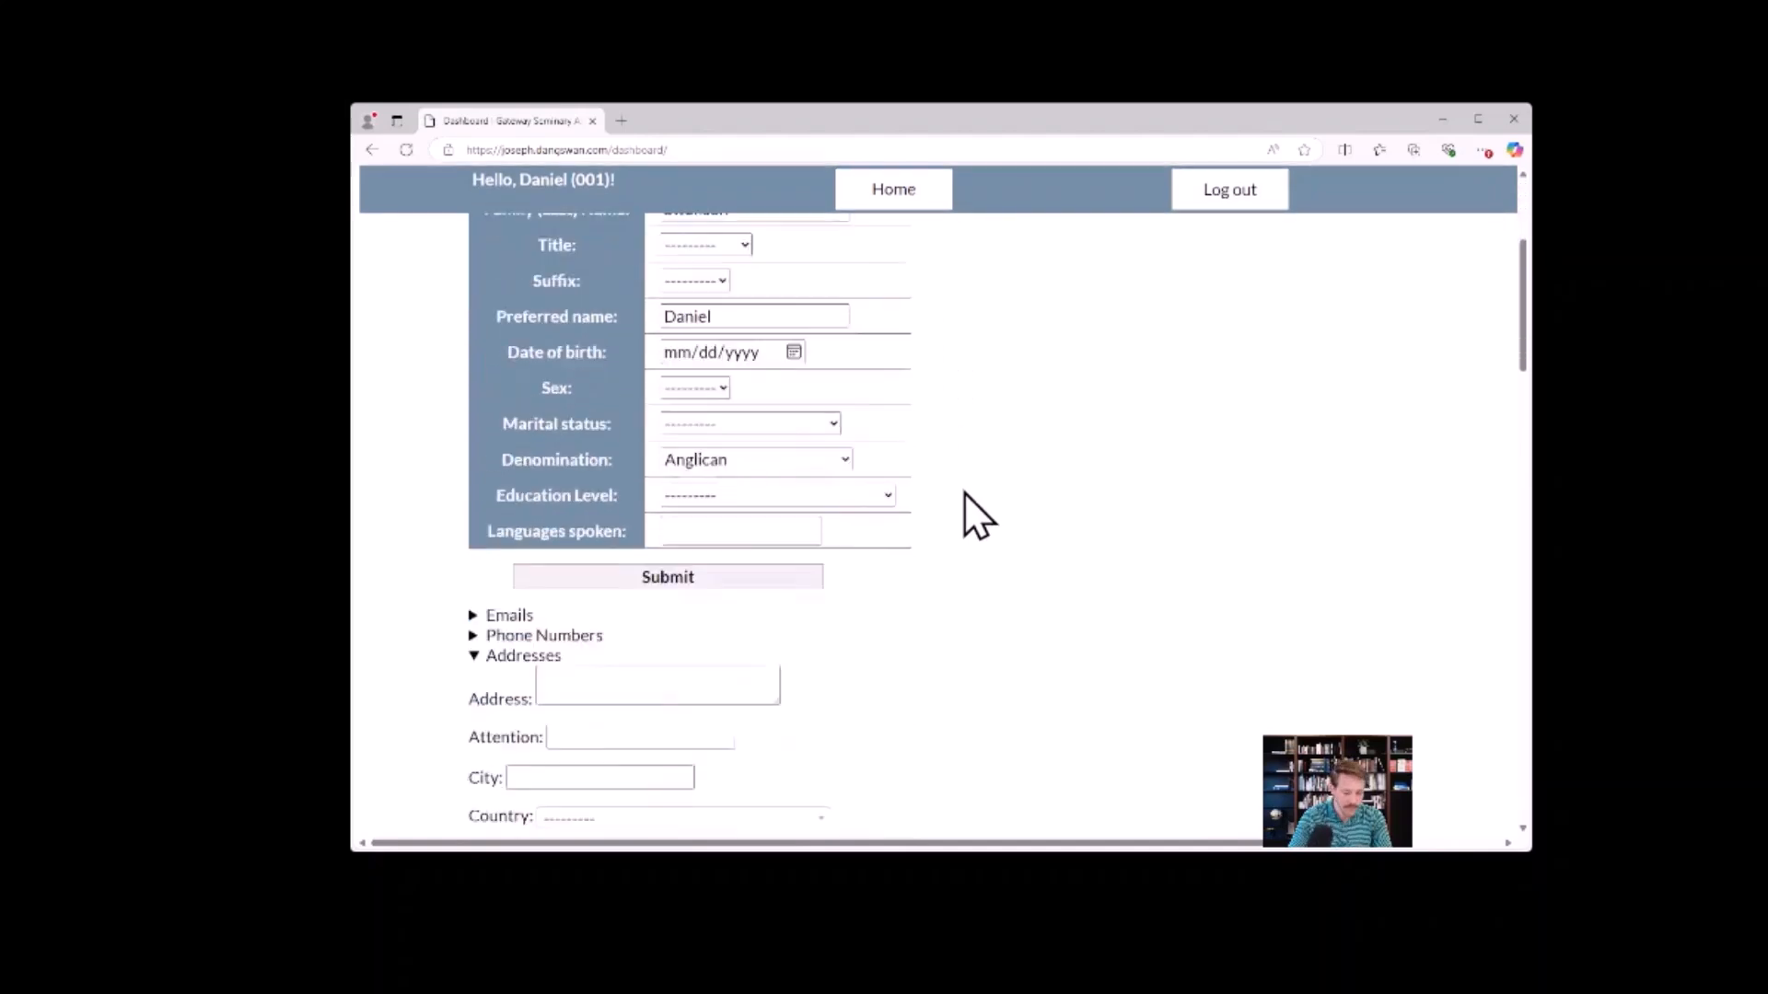
scroll(964, 491, down, 15)
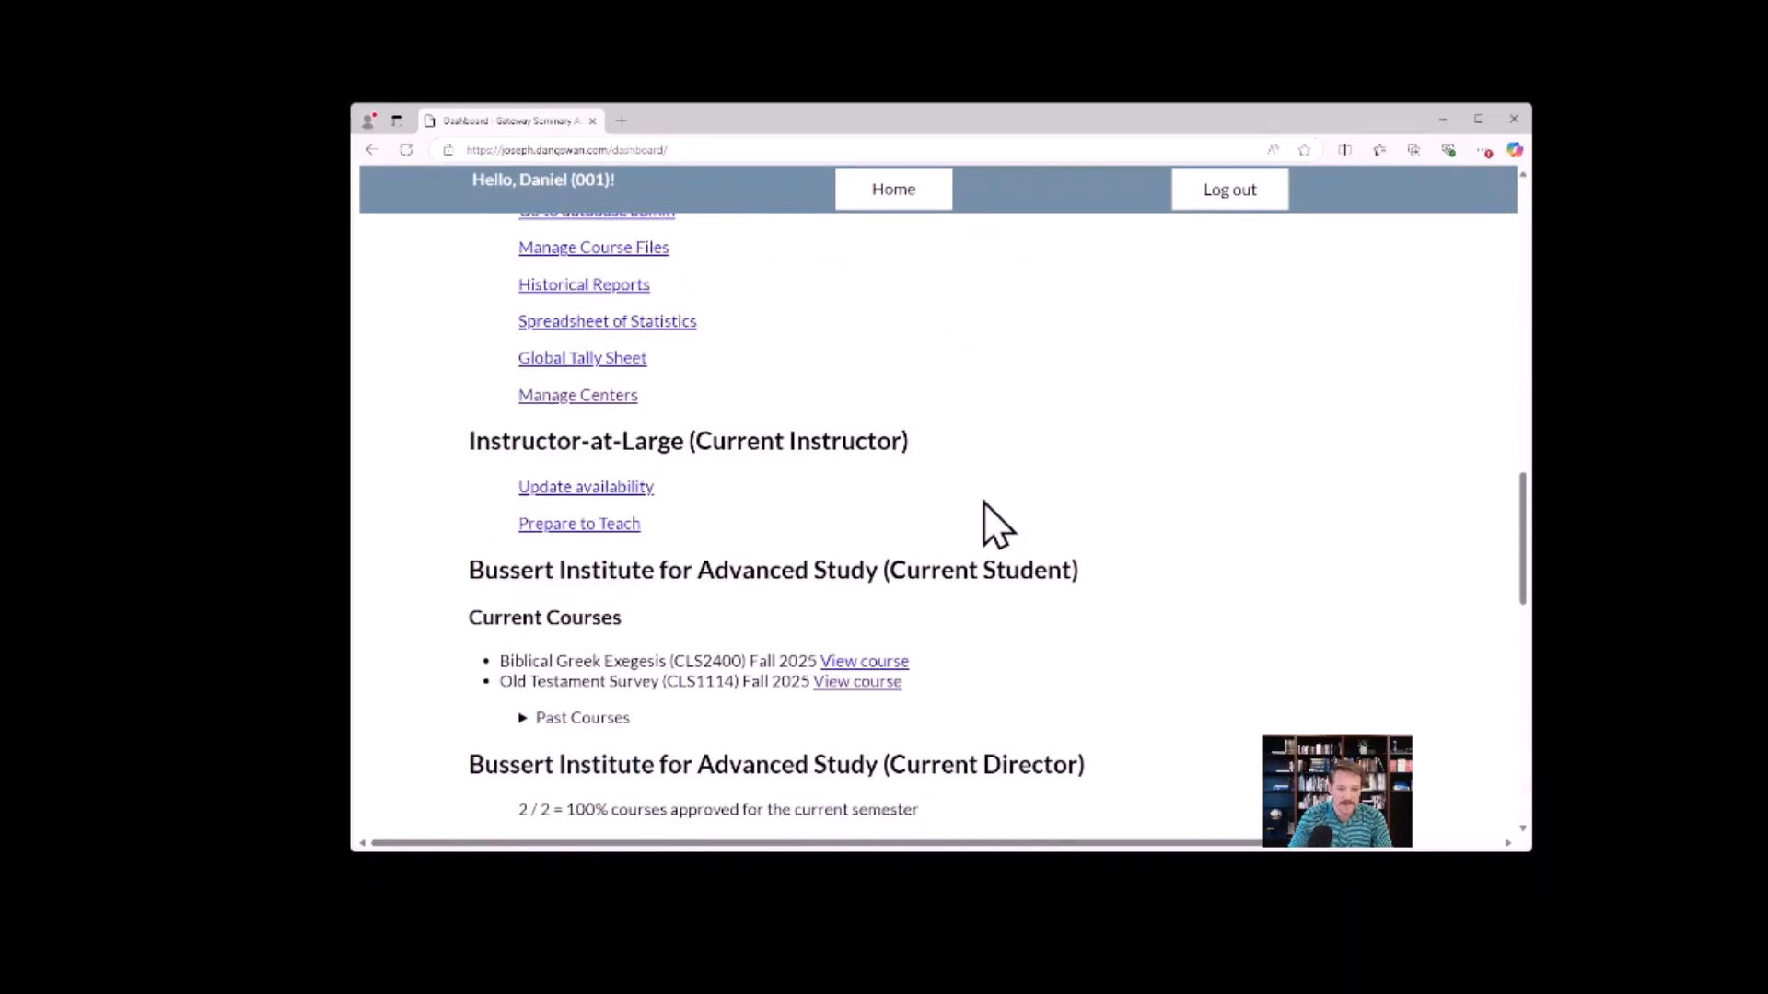
scroll(989, 508, down, 5)
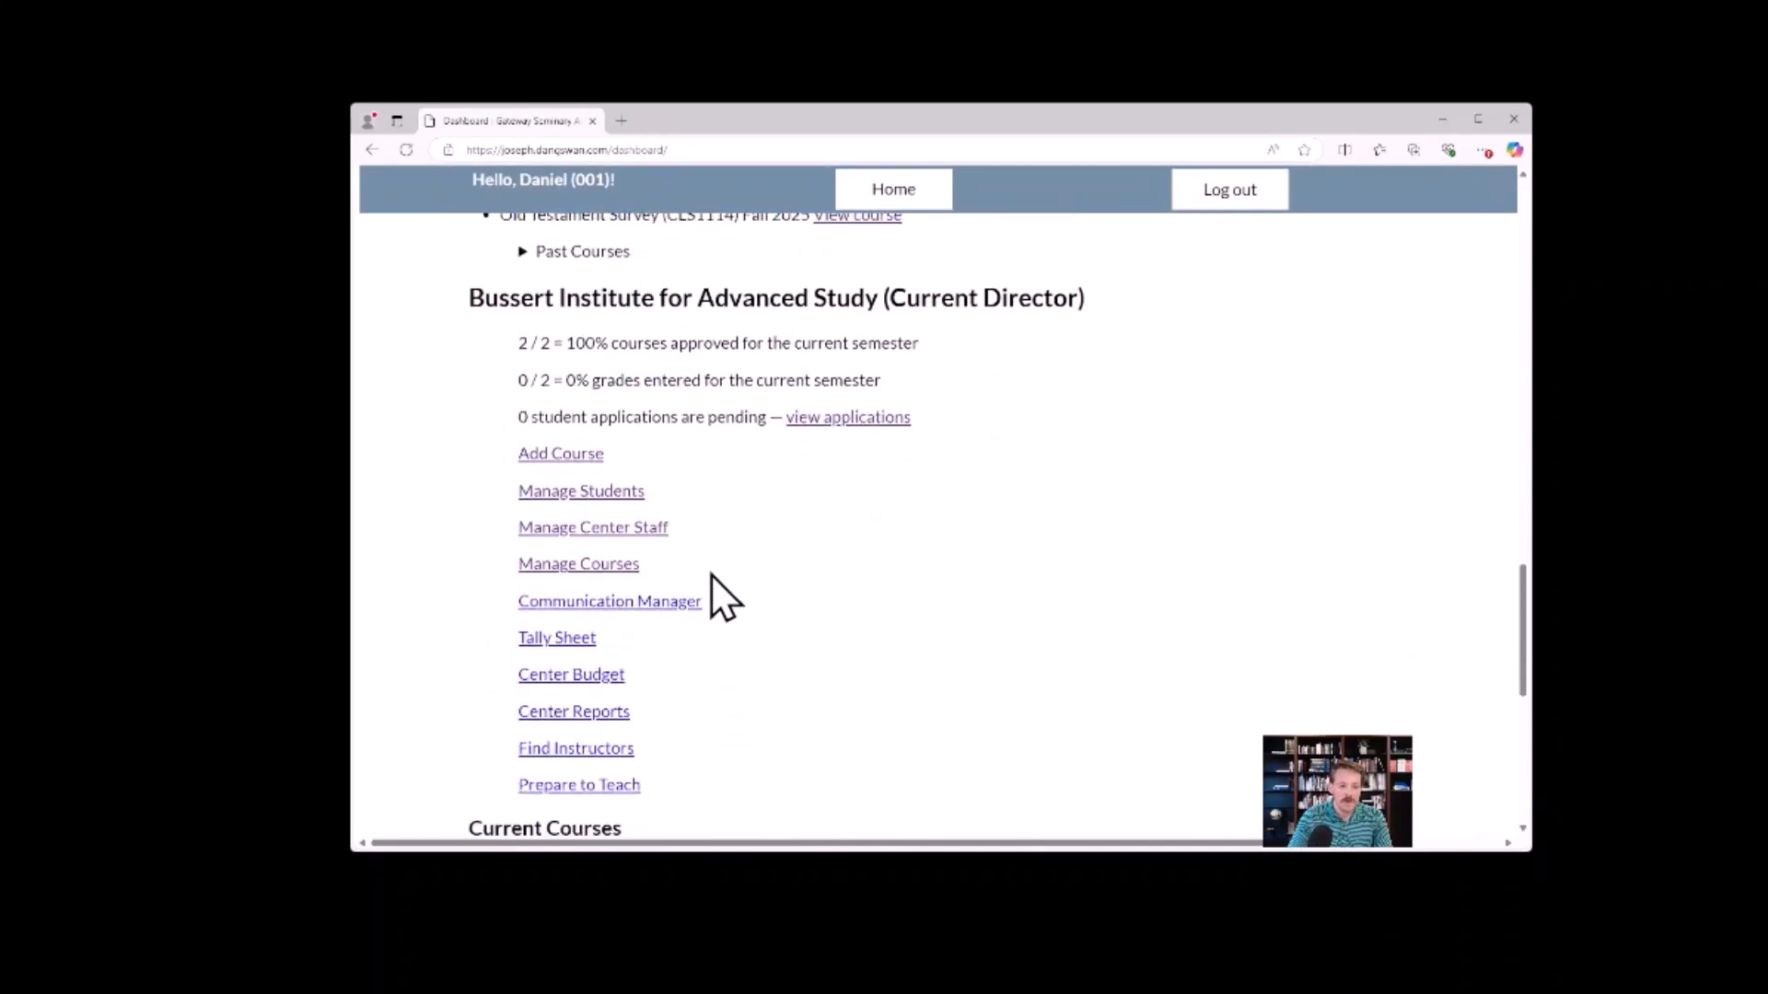
scroll(718, 561, down, 1)
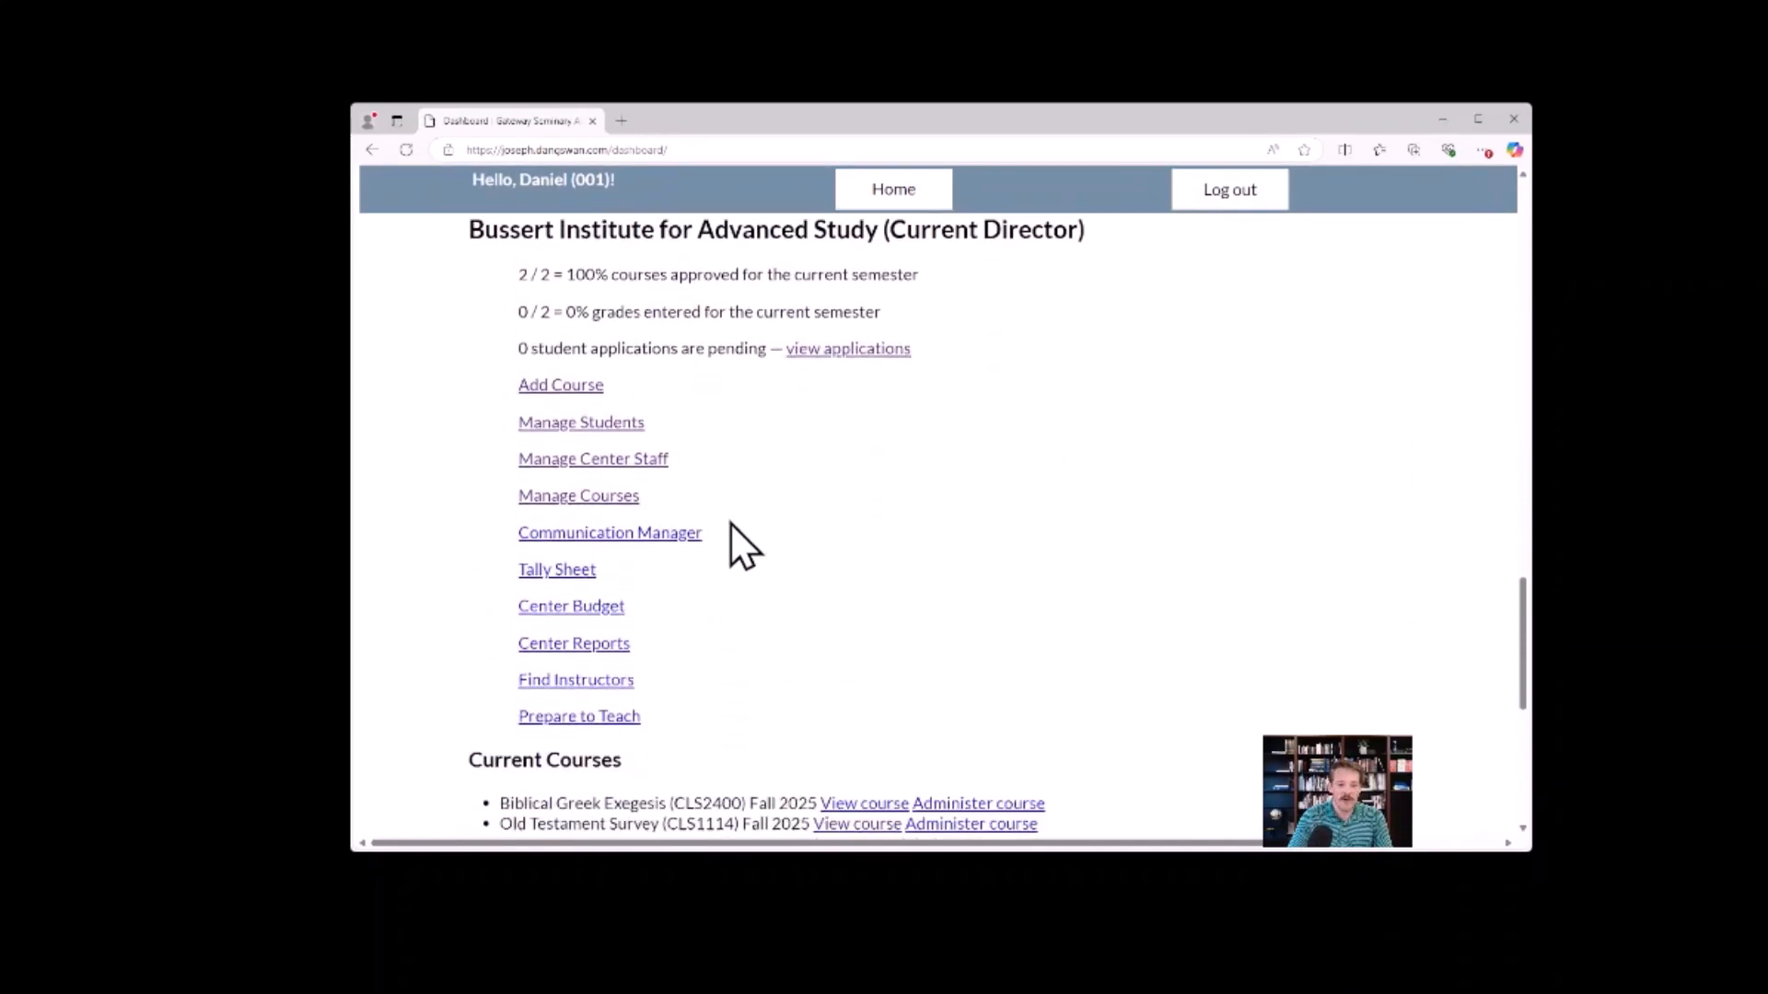
click(649, 543)
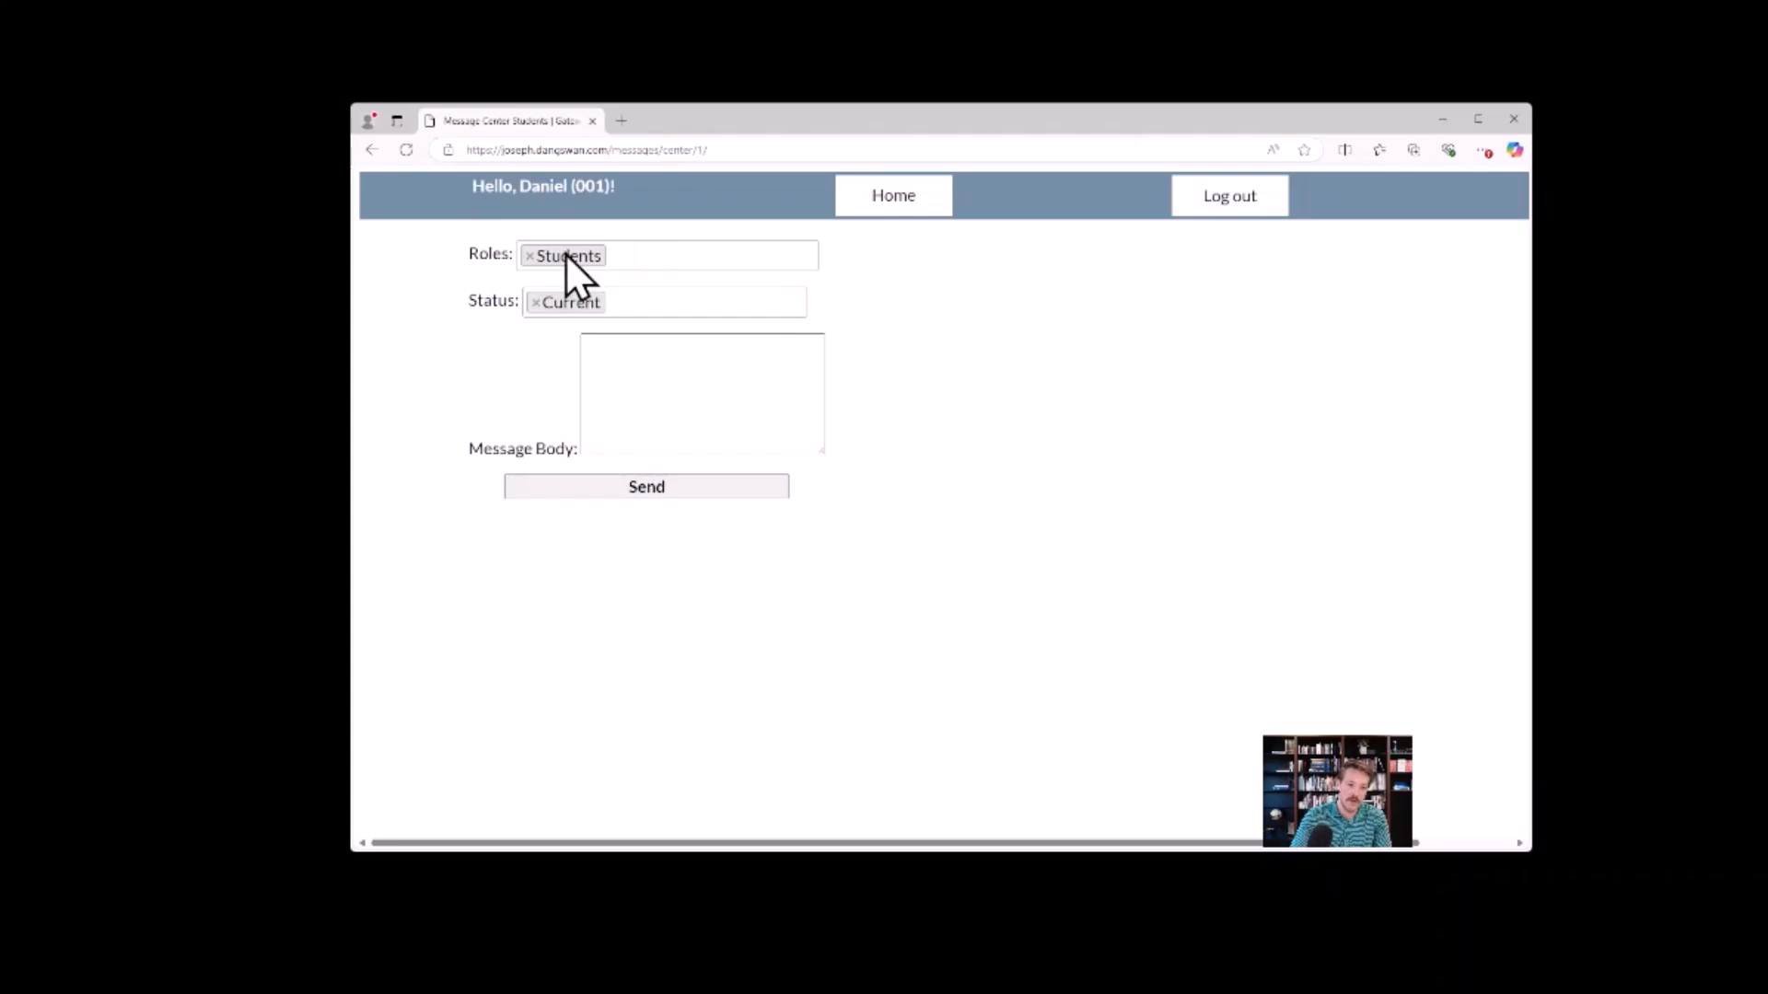
Check the available recipient roles and status options on the message form without changing the selections.
click(671, 258)
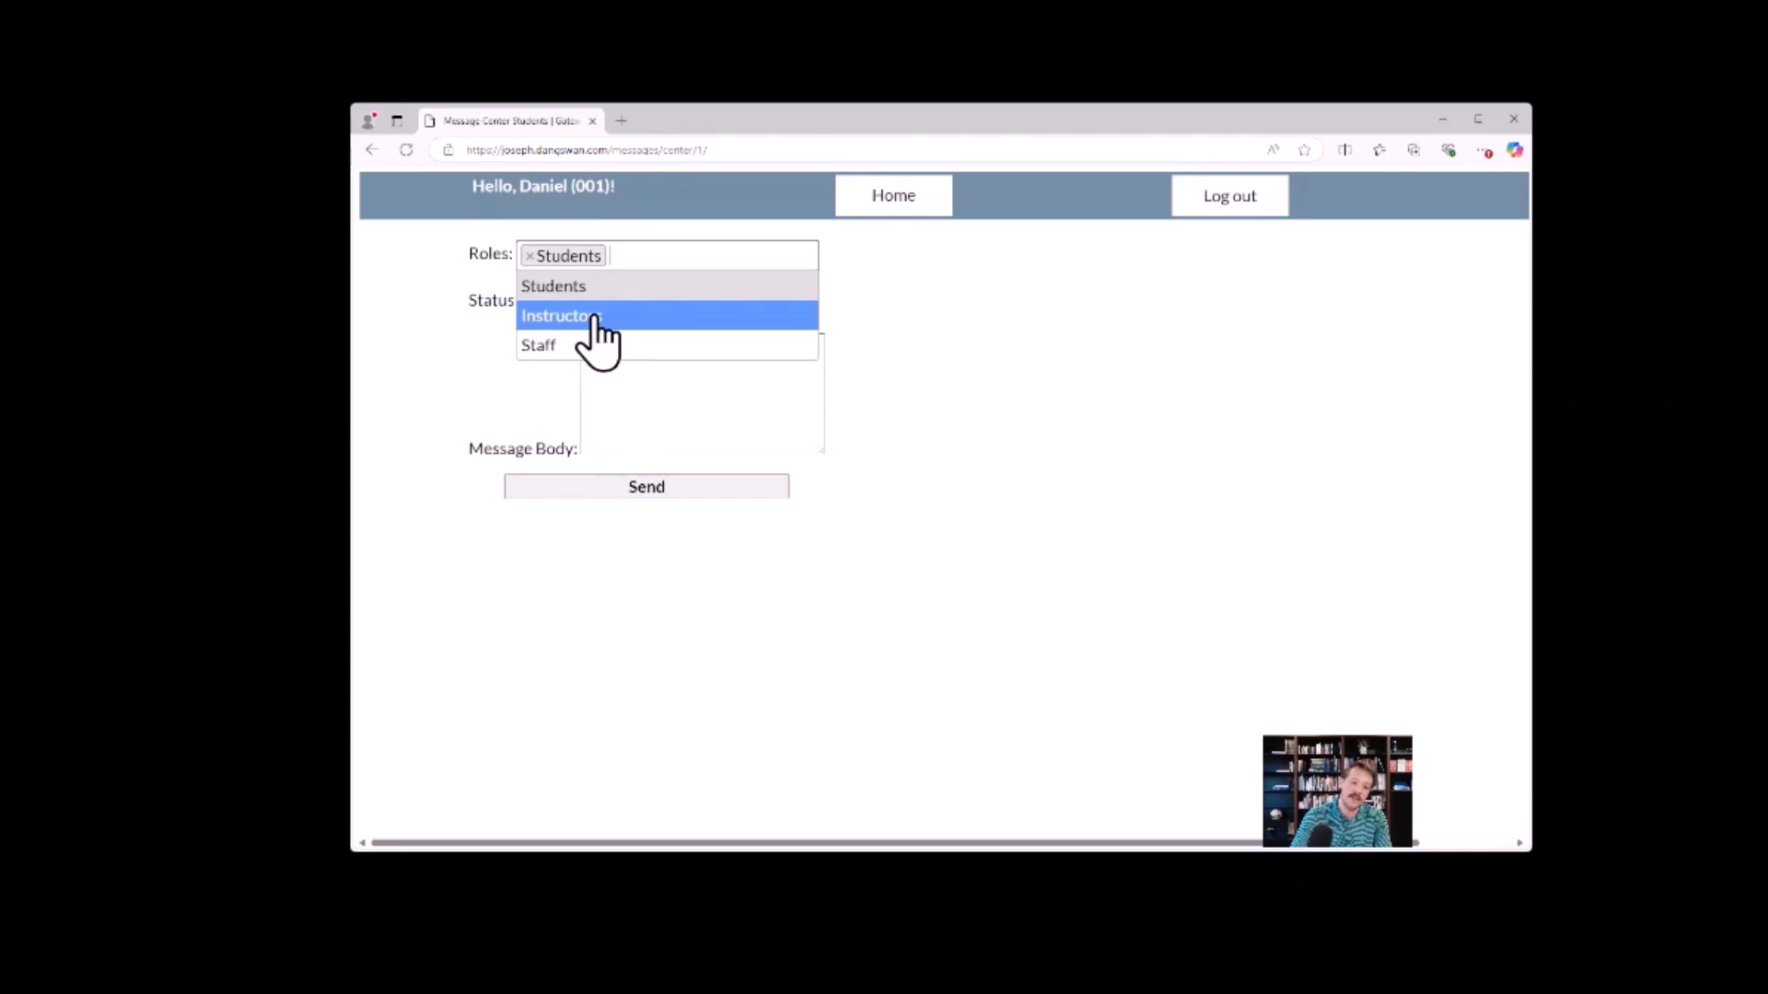
click(832, 257)
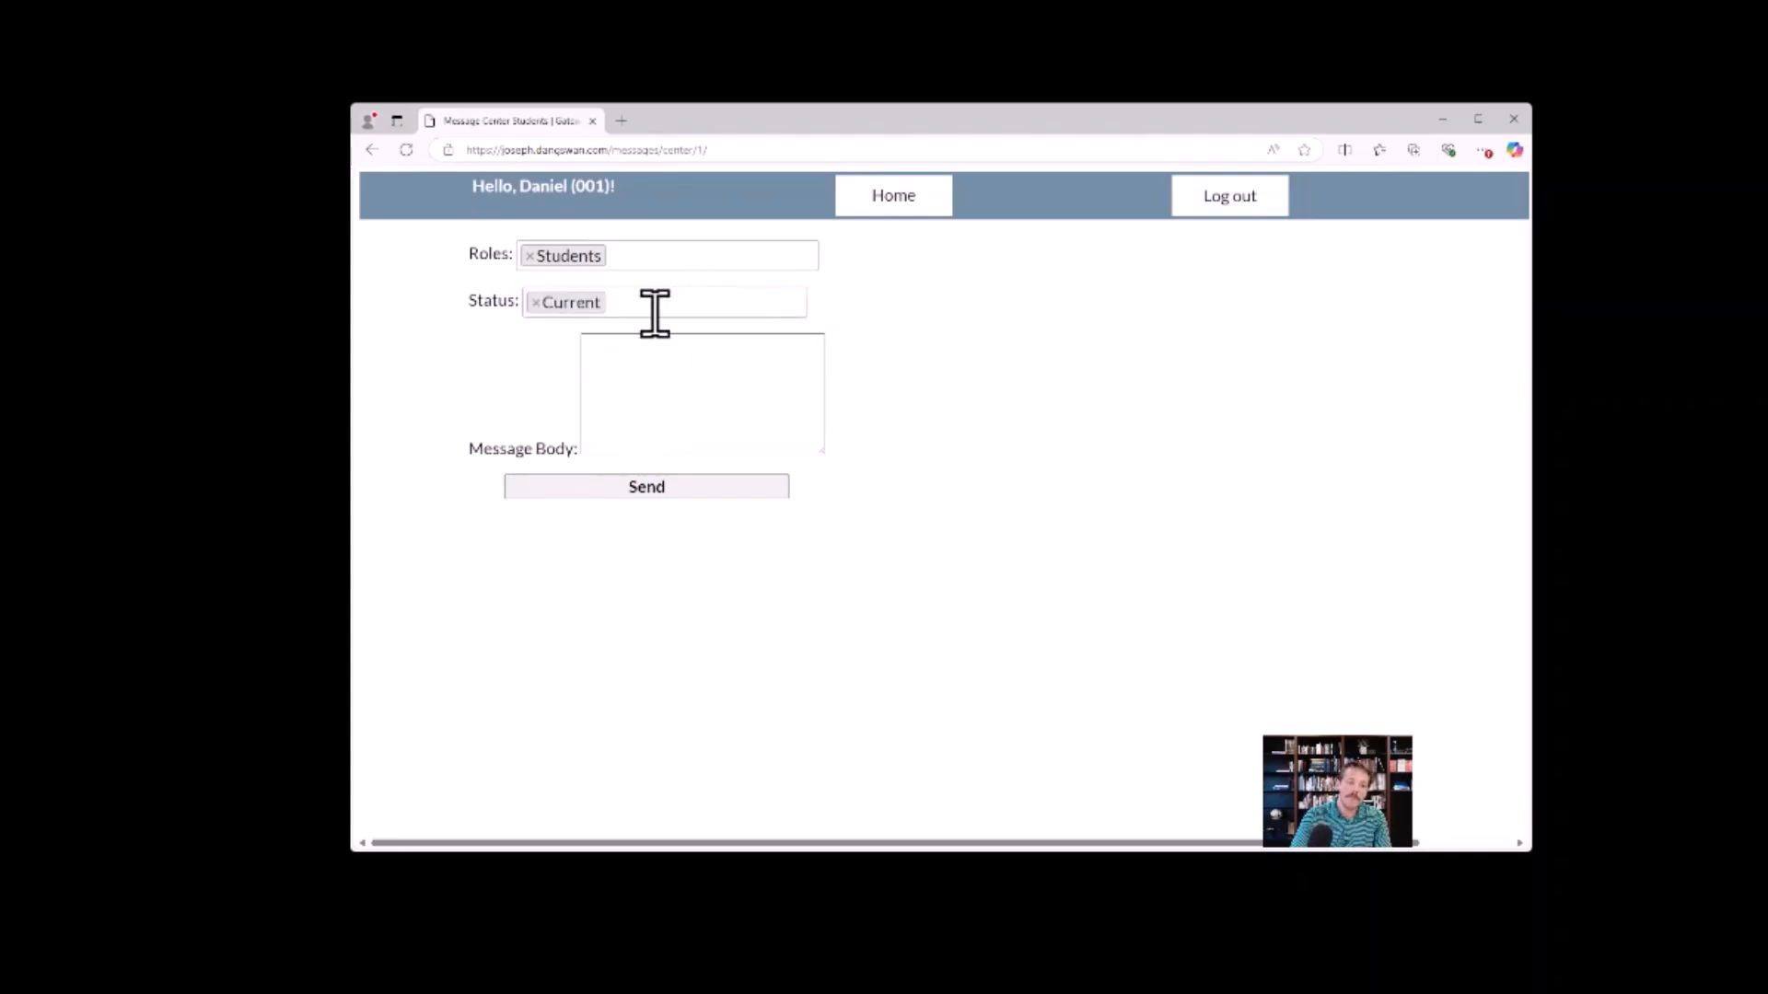
click(671, 306)
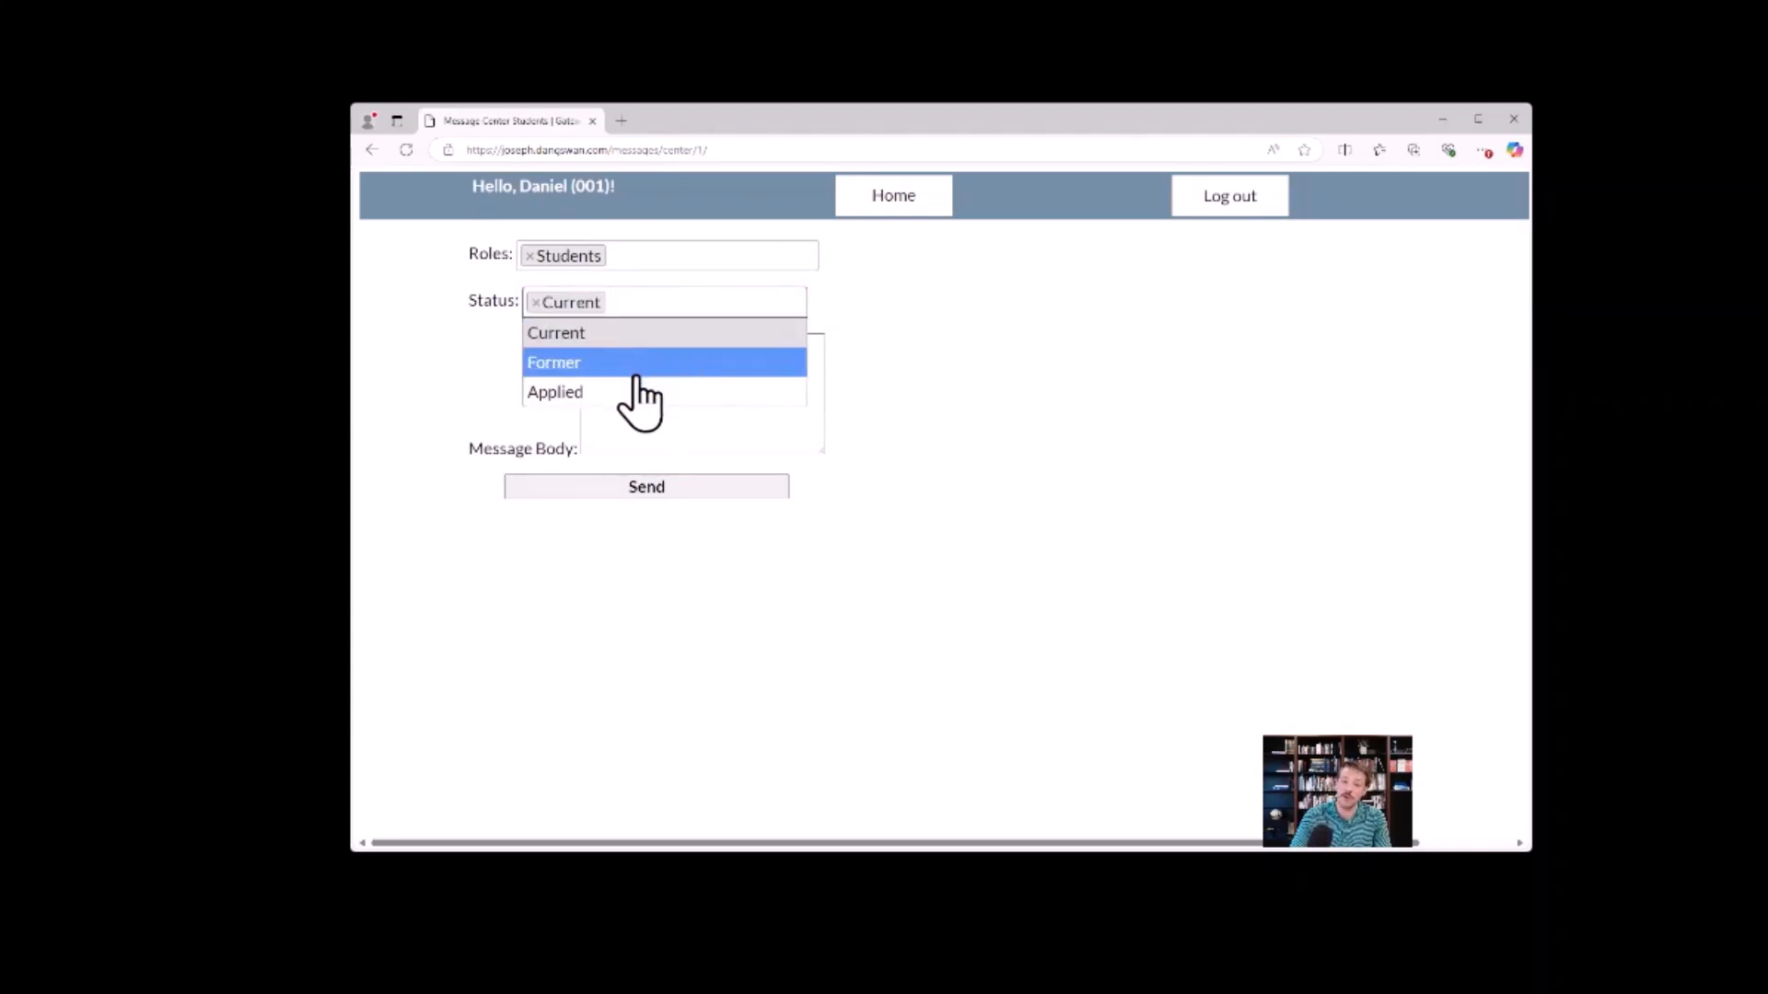
click(845, 331)
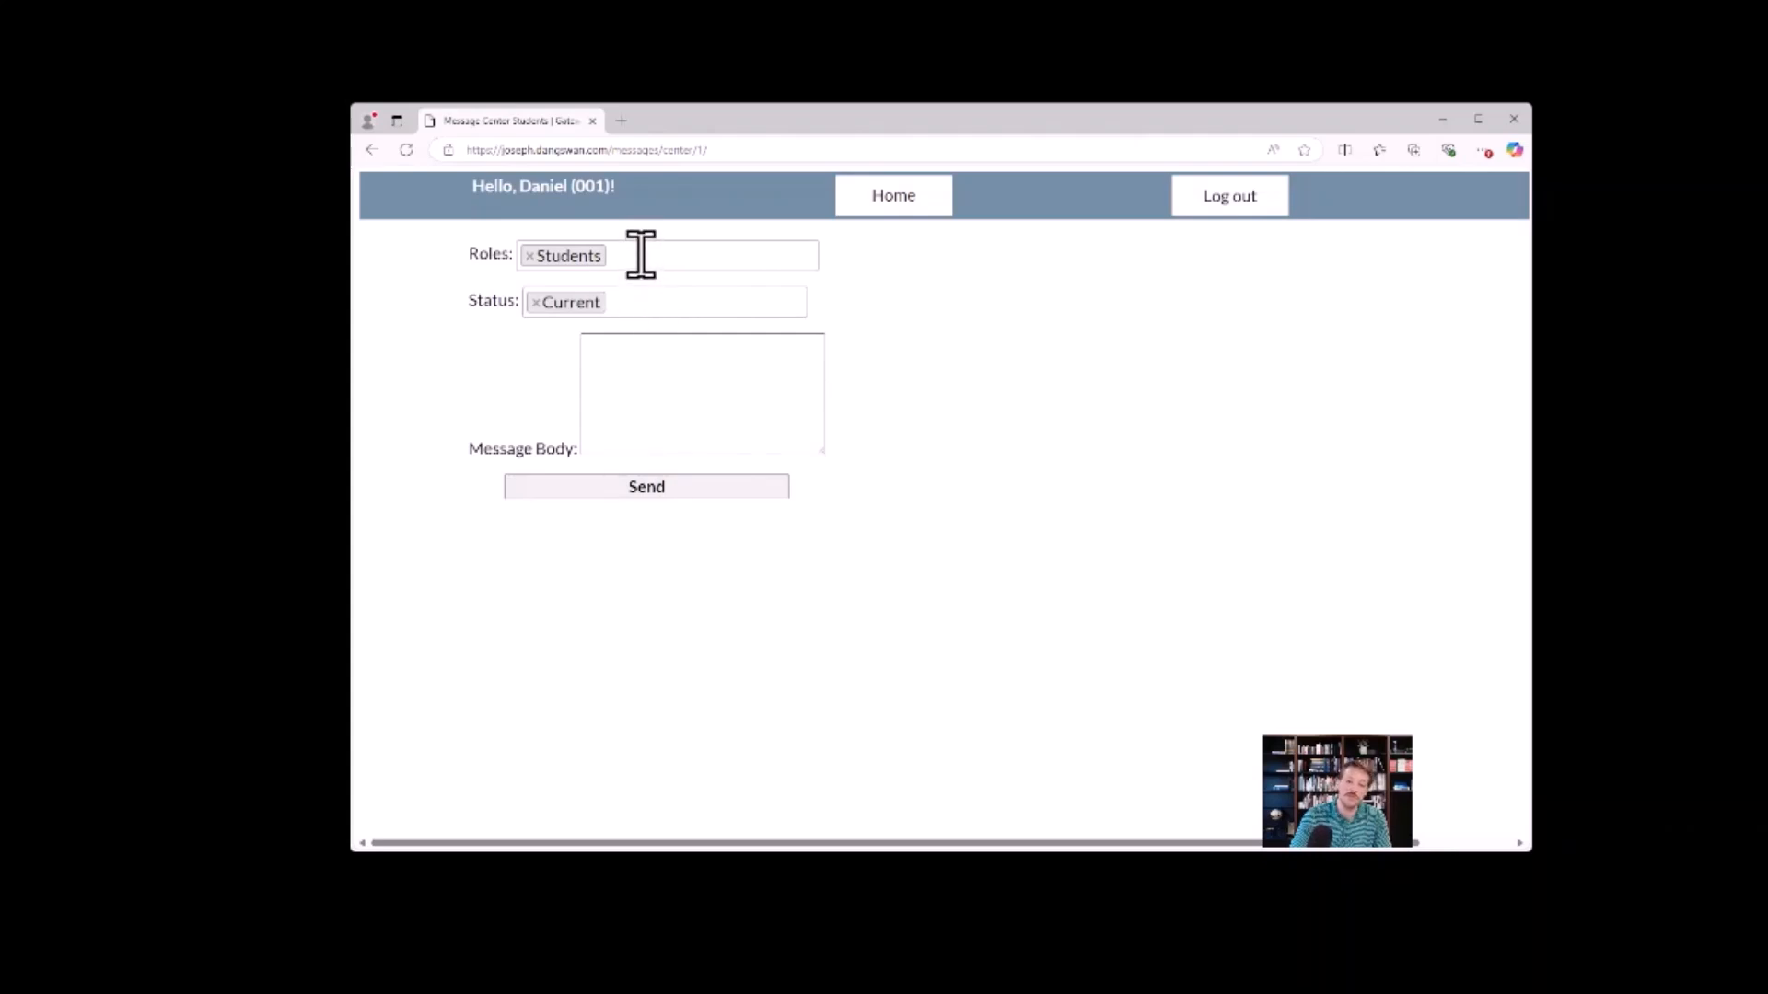
Add Applied to the recipient status and remove Current, so the message addresses only student applicants.
click(626, 304)
click(612, 392)
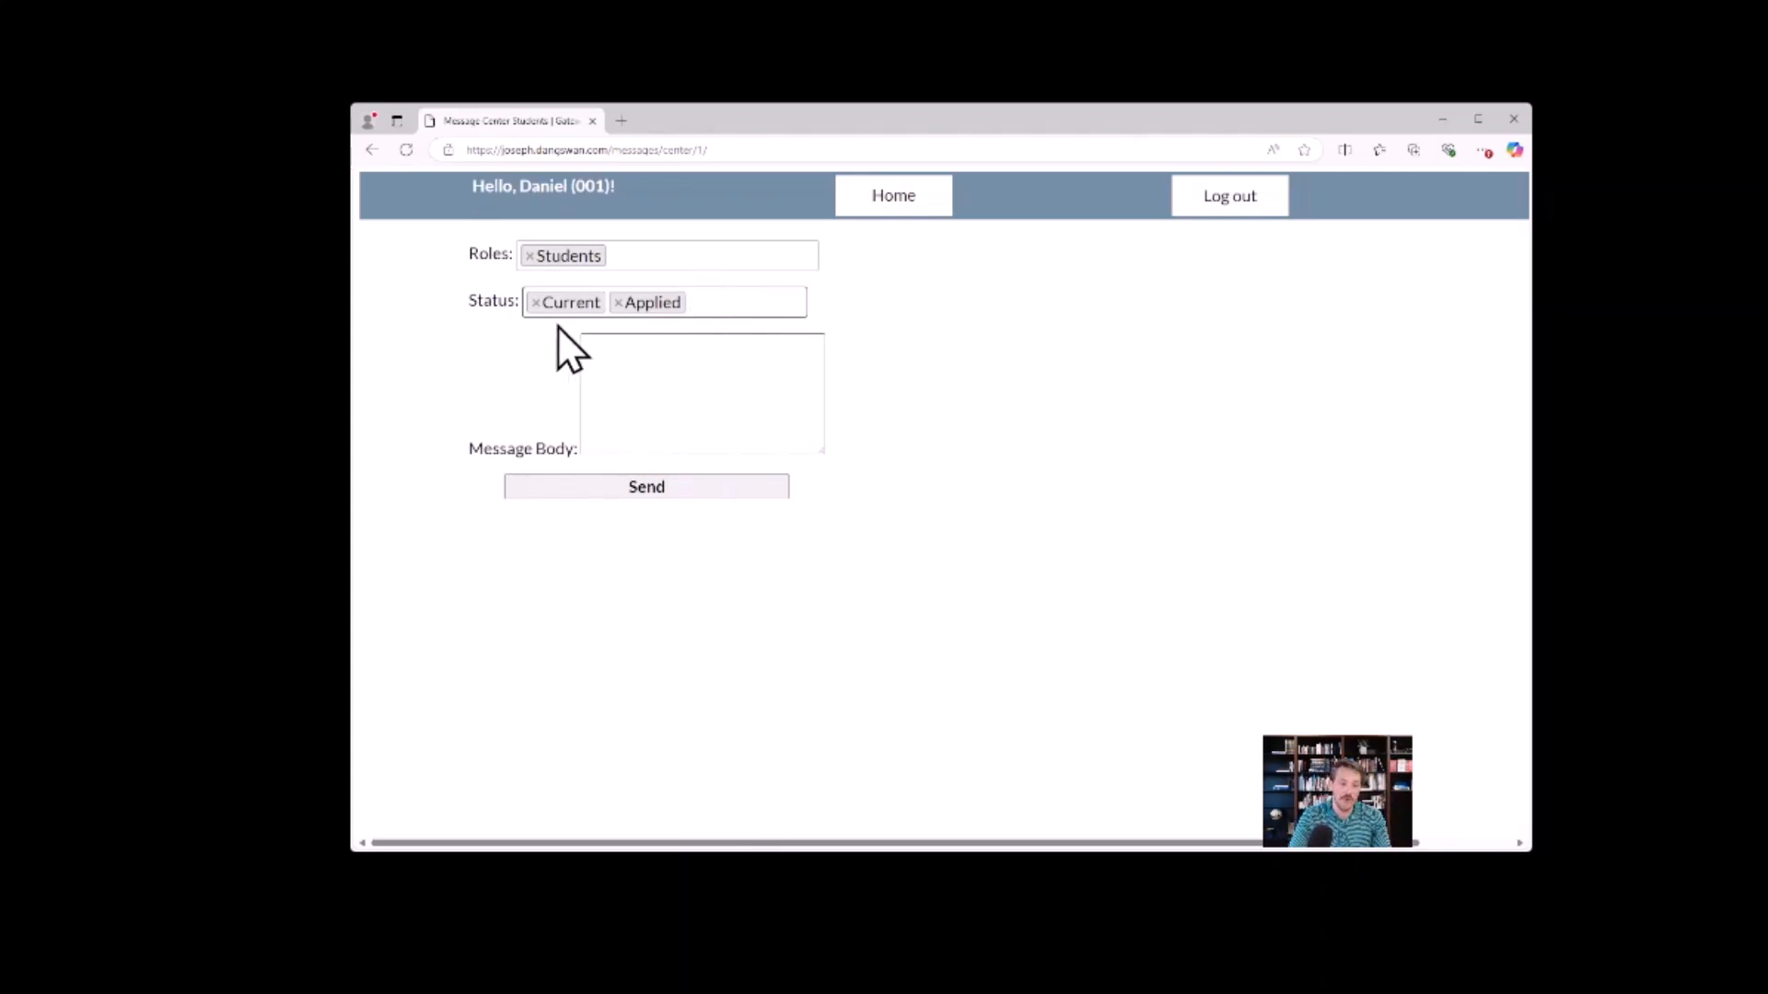
click(536, 303)
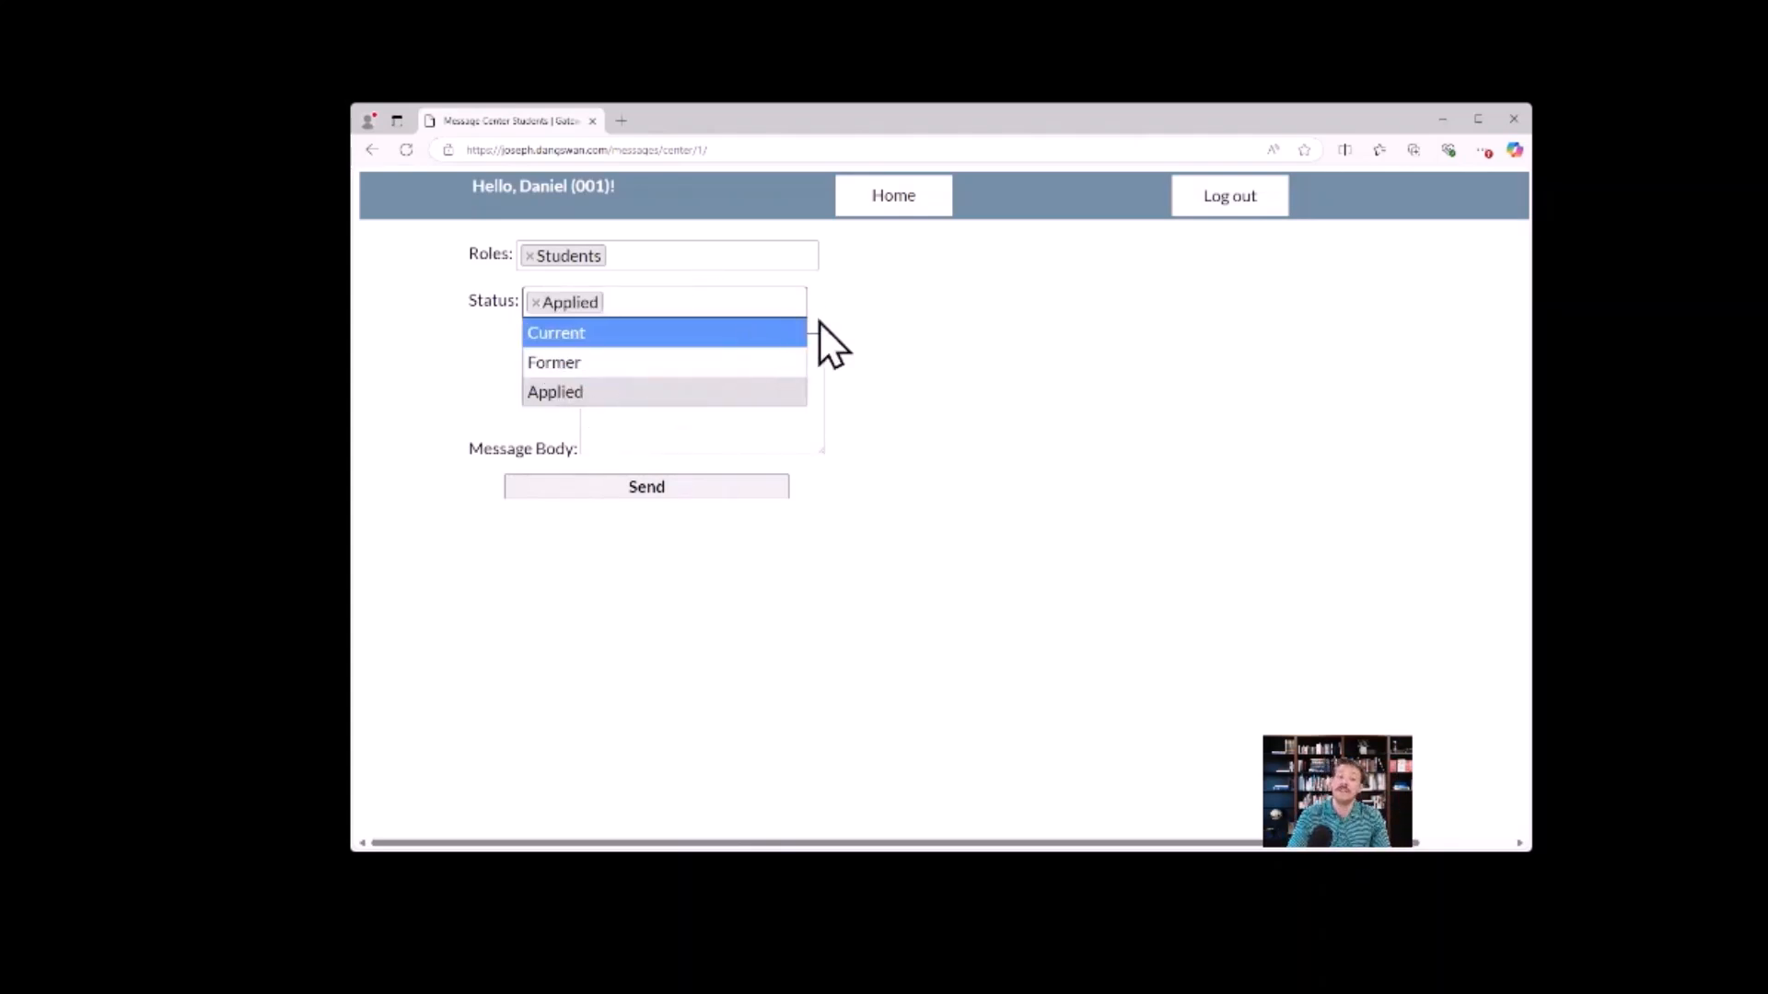
click(820, 320)
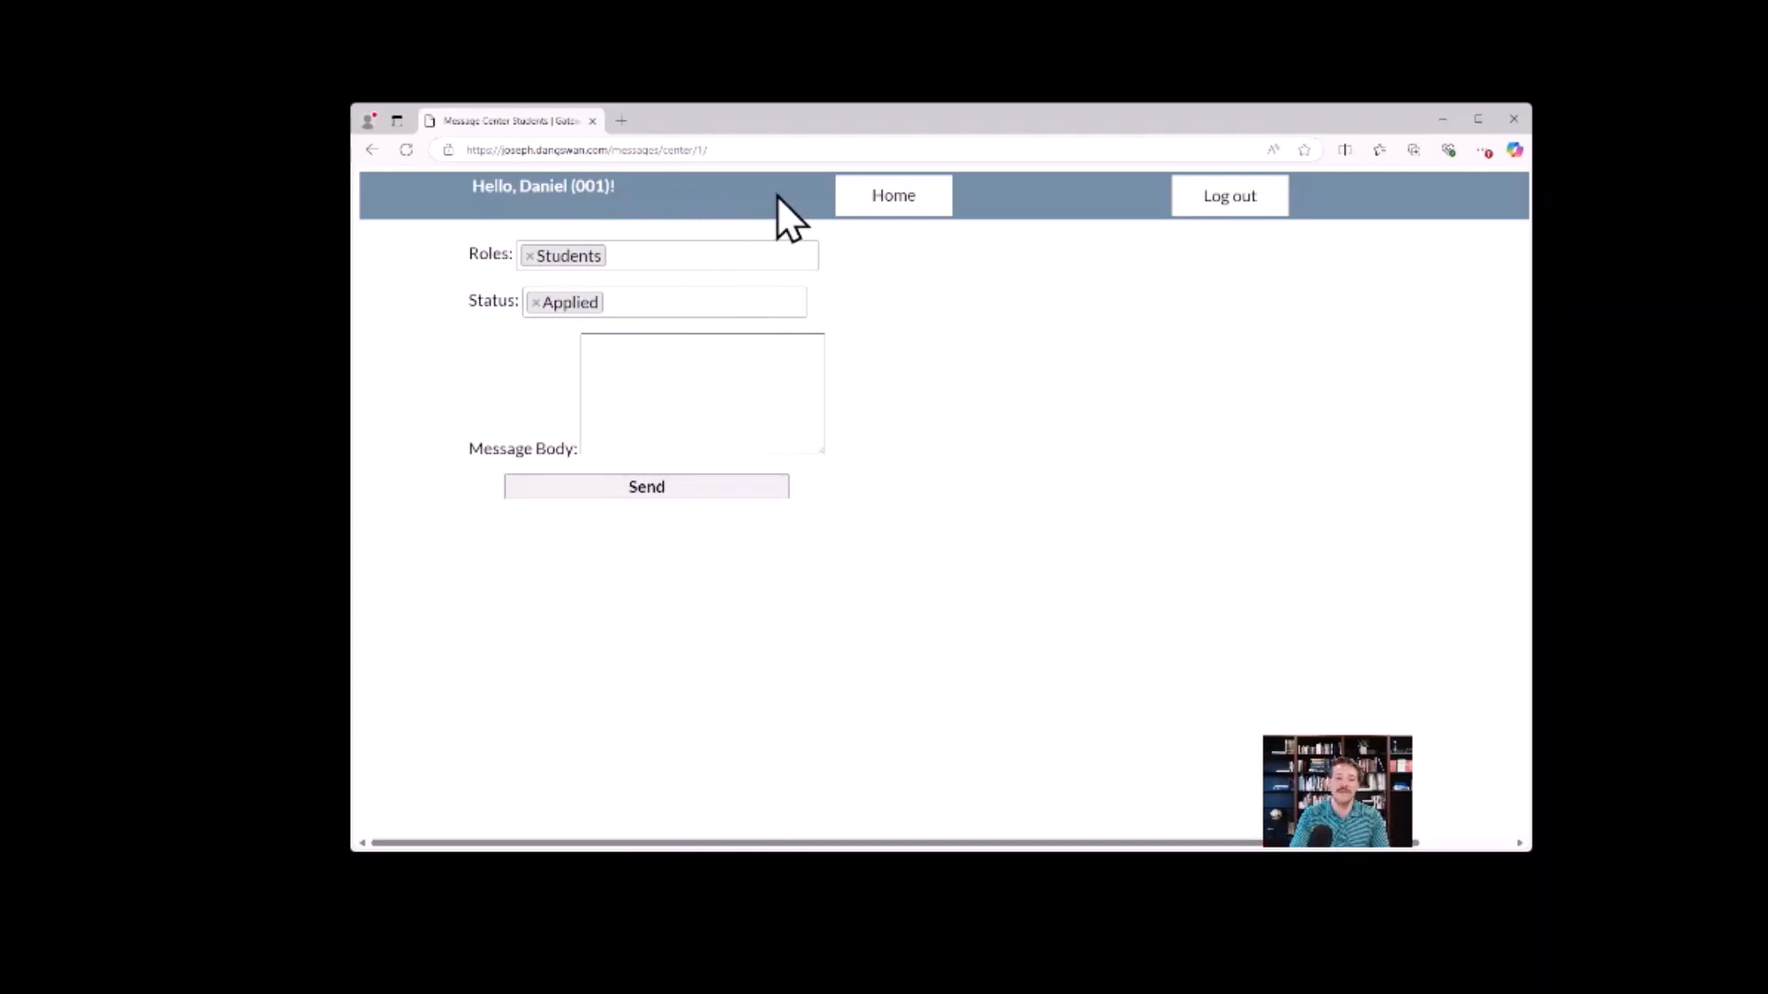
Write "Hello world!" as the message body.
click(656, 373)
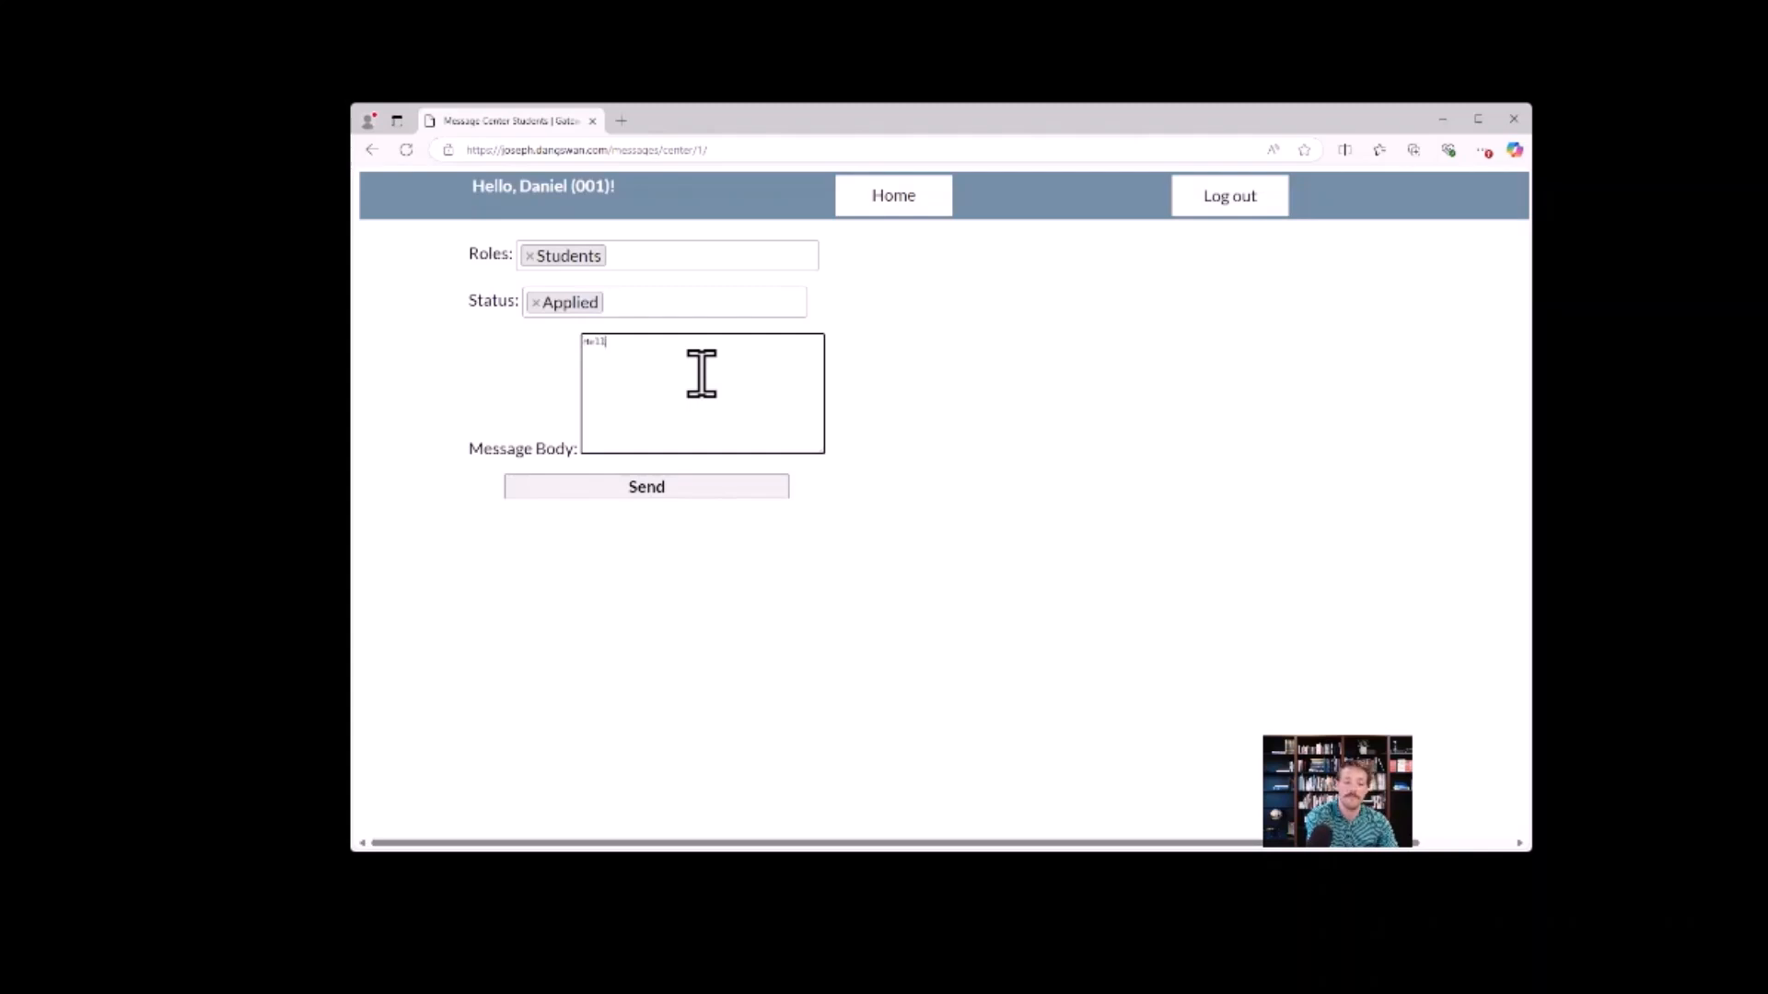
text(Hello her)
key(BackSpace)
key(BackSpace)
key(BackSpace)
text(world!)
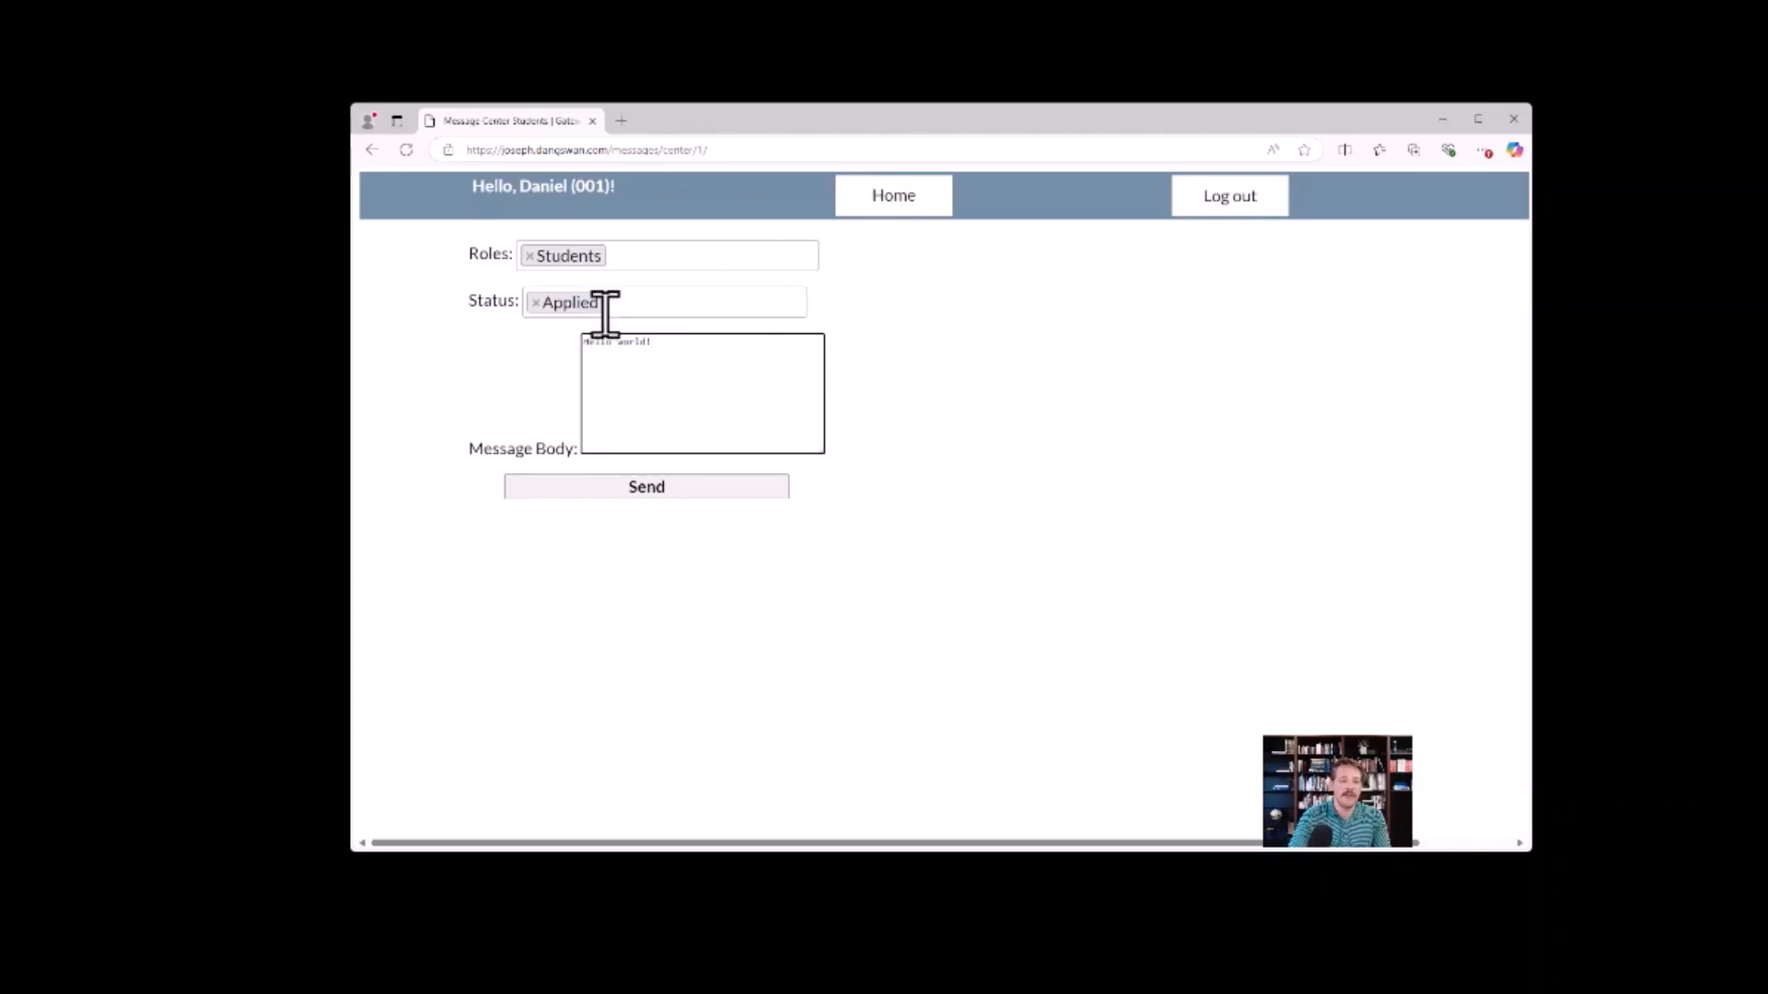
Change the recipient roles to Instructors and Staff with the status Current, and send the message.
click(536, 303)
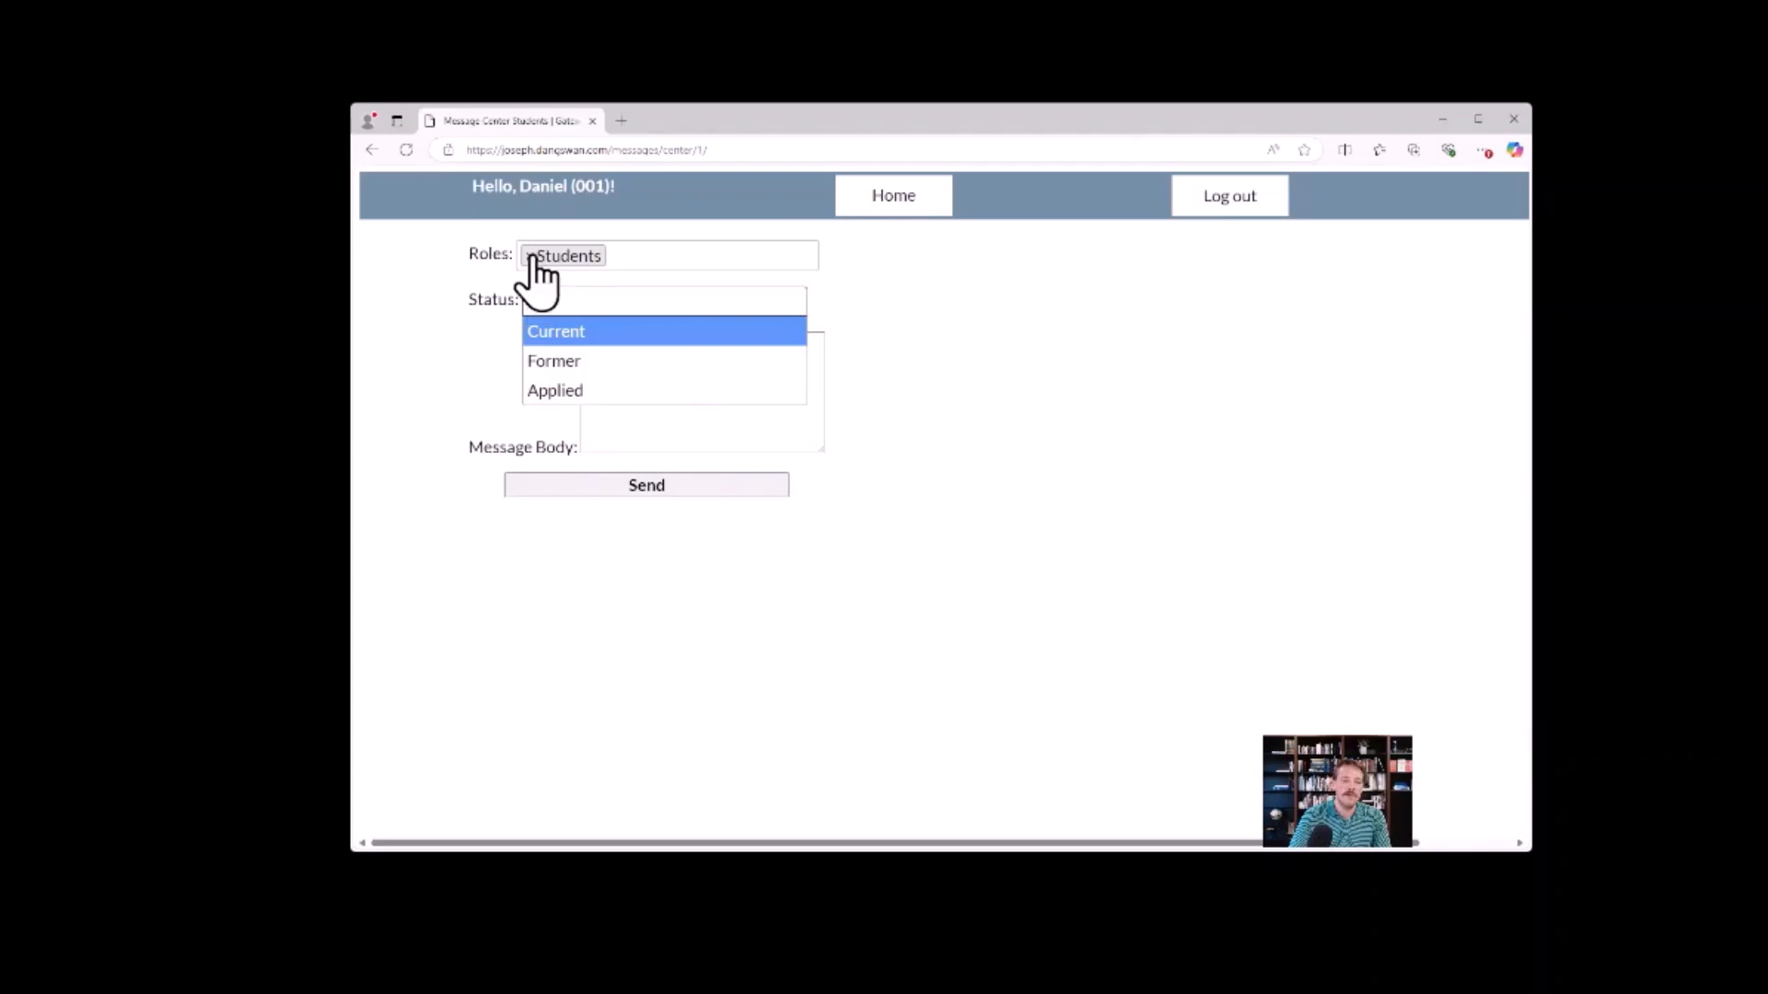
click(531, 256)
click(623, 264)
click(556, 249)
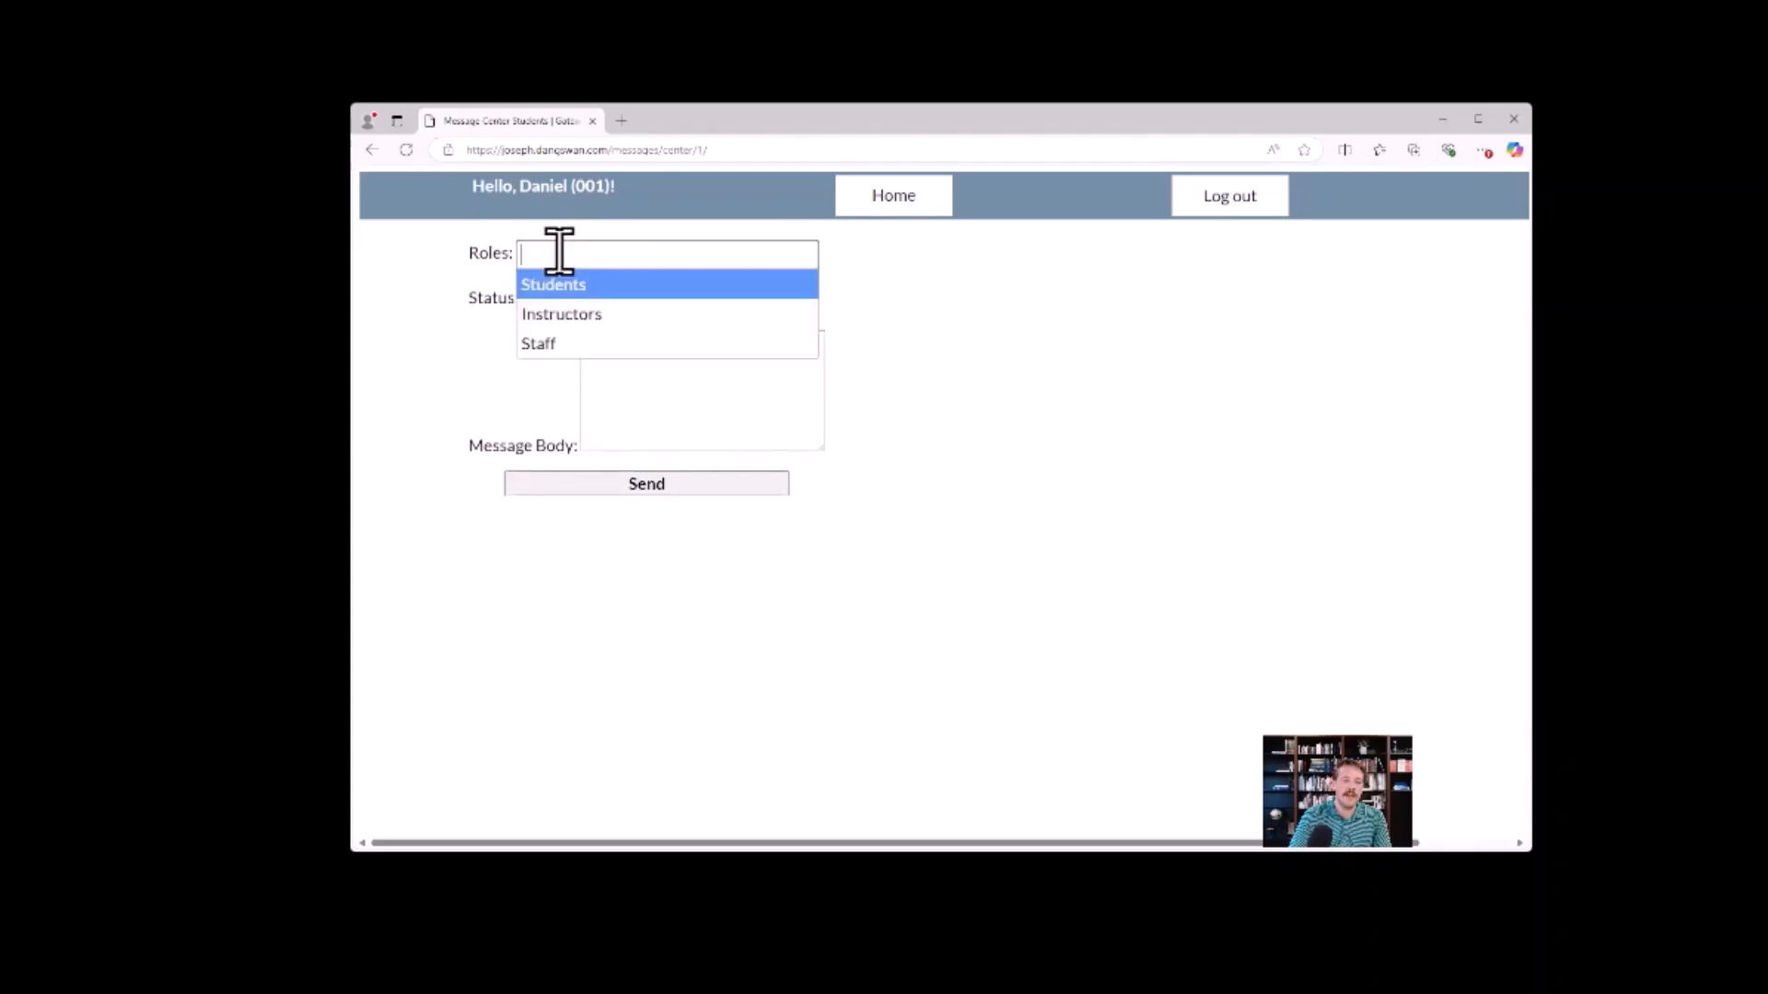
click(579, 316)
click(682, 257)
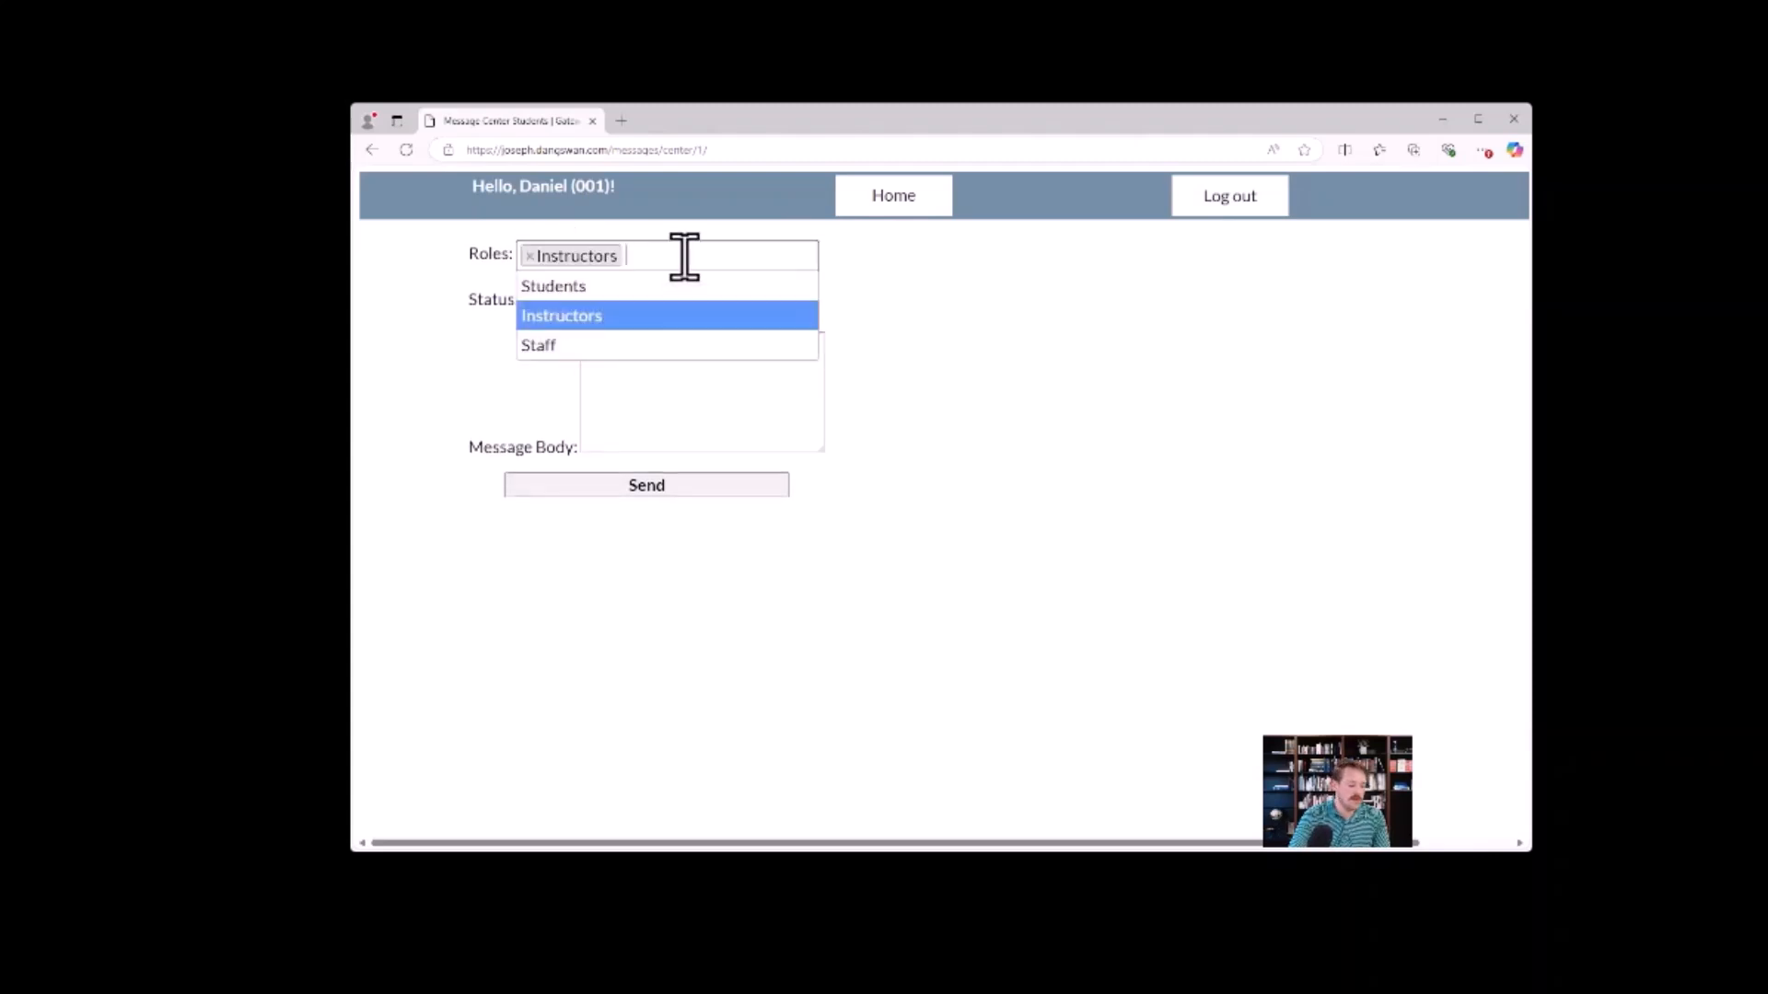
click(578, 345)
click(604, 301)
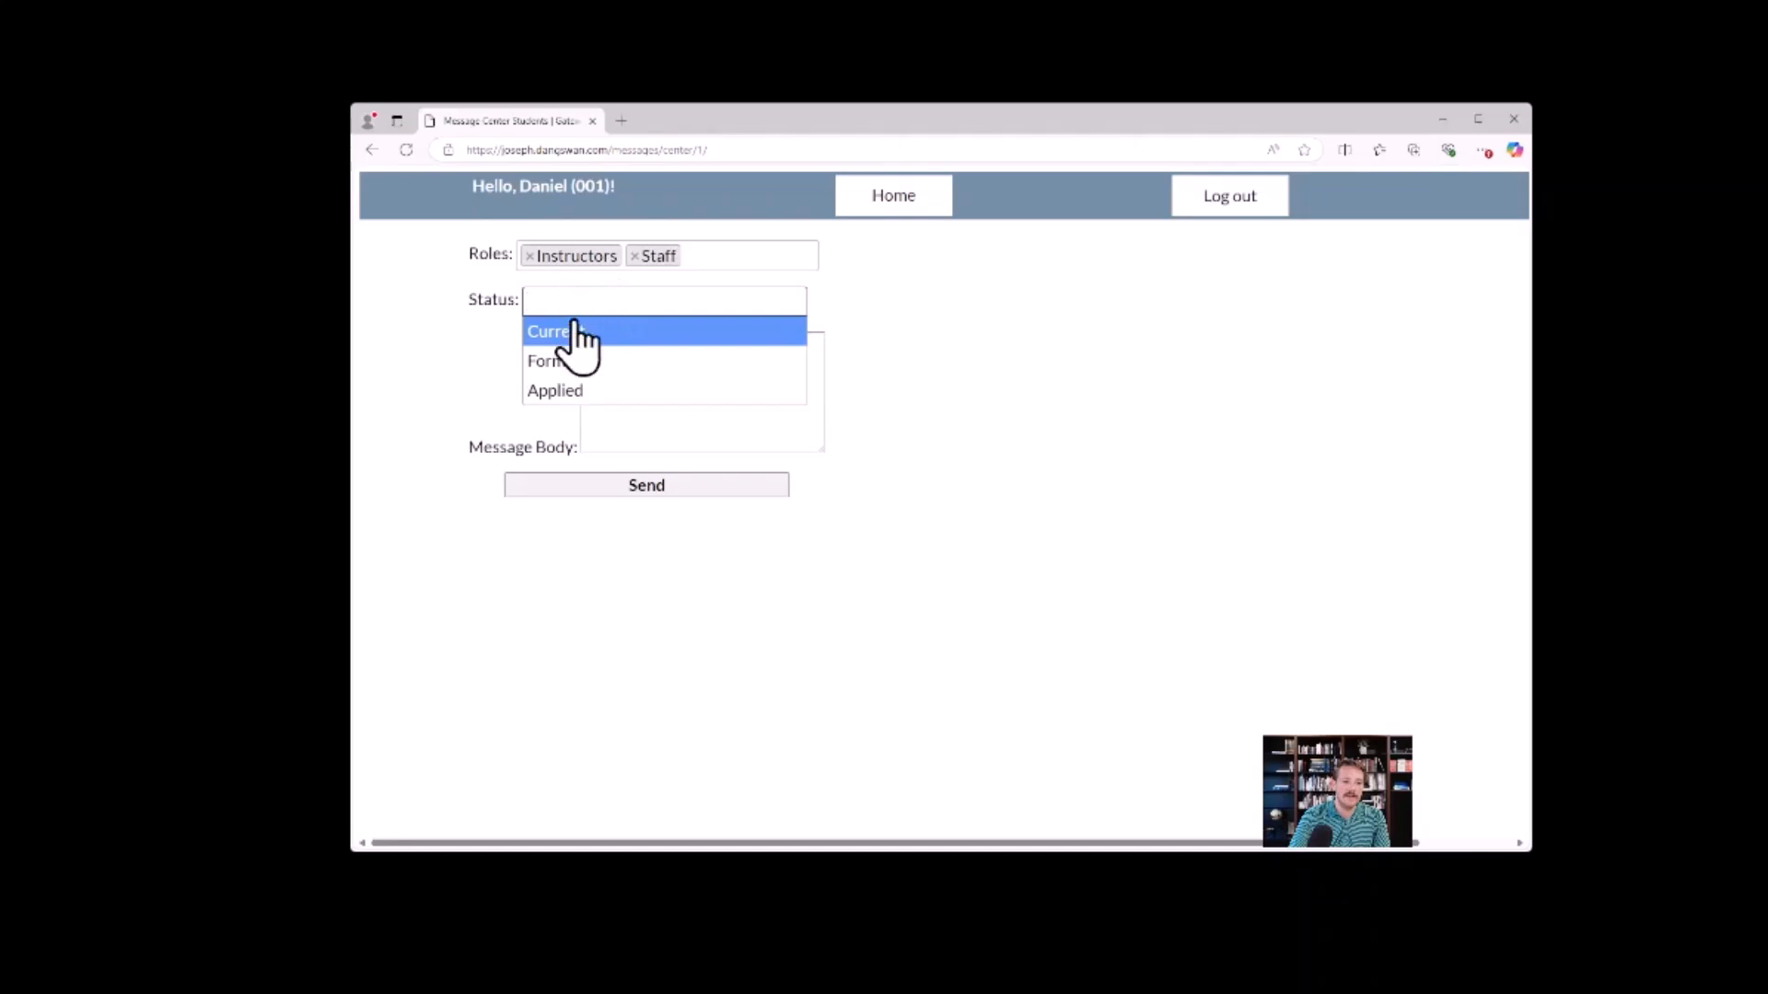
click(574, 334)
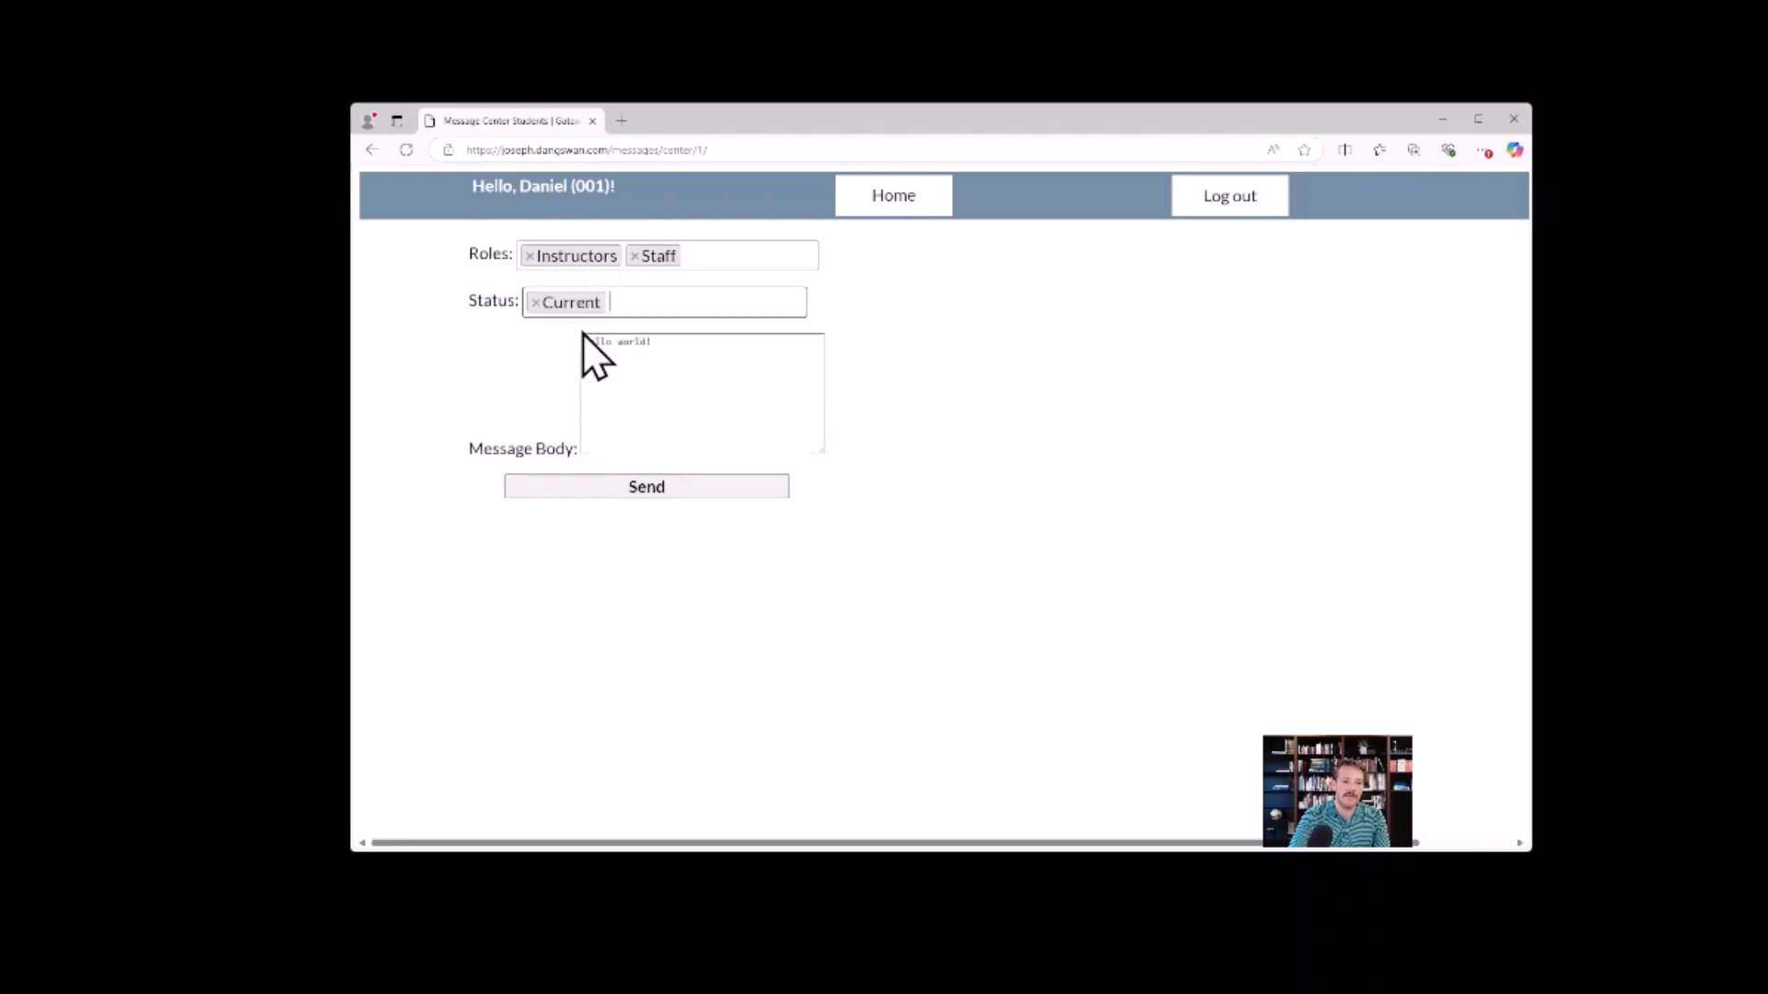
click(648, 488)
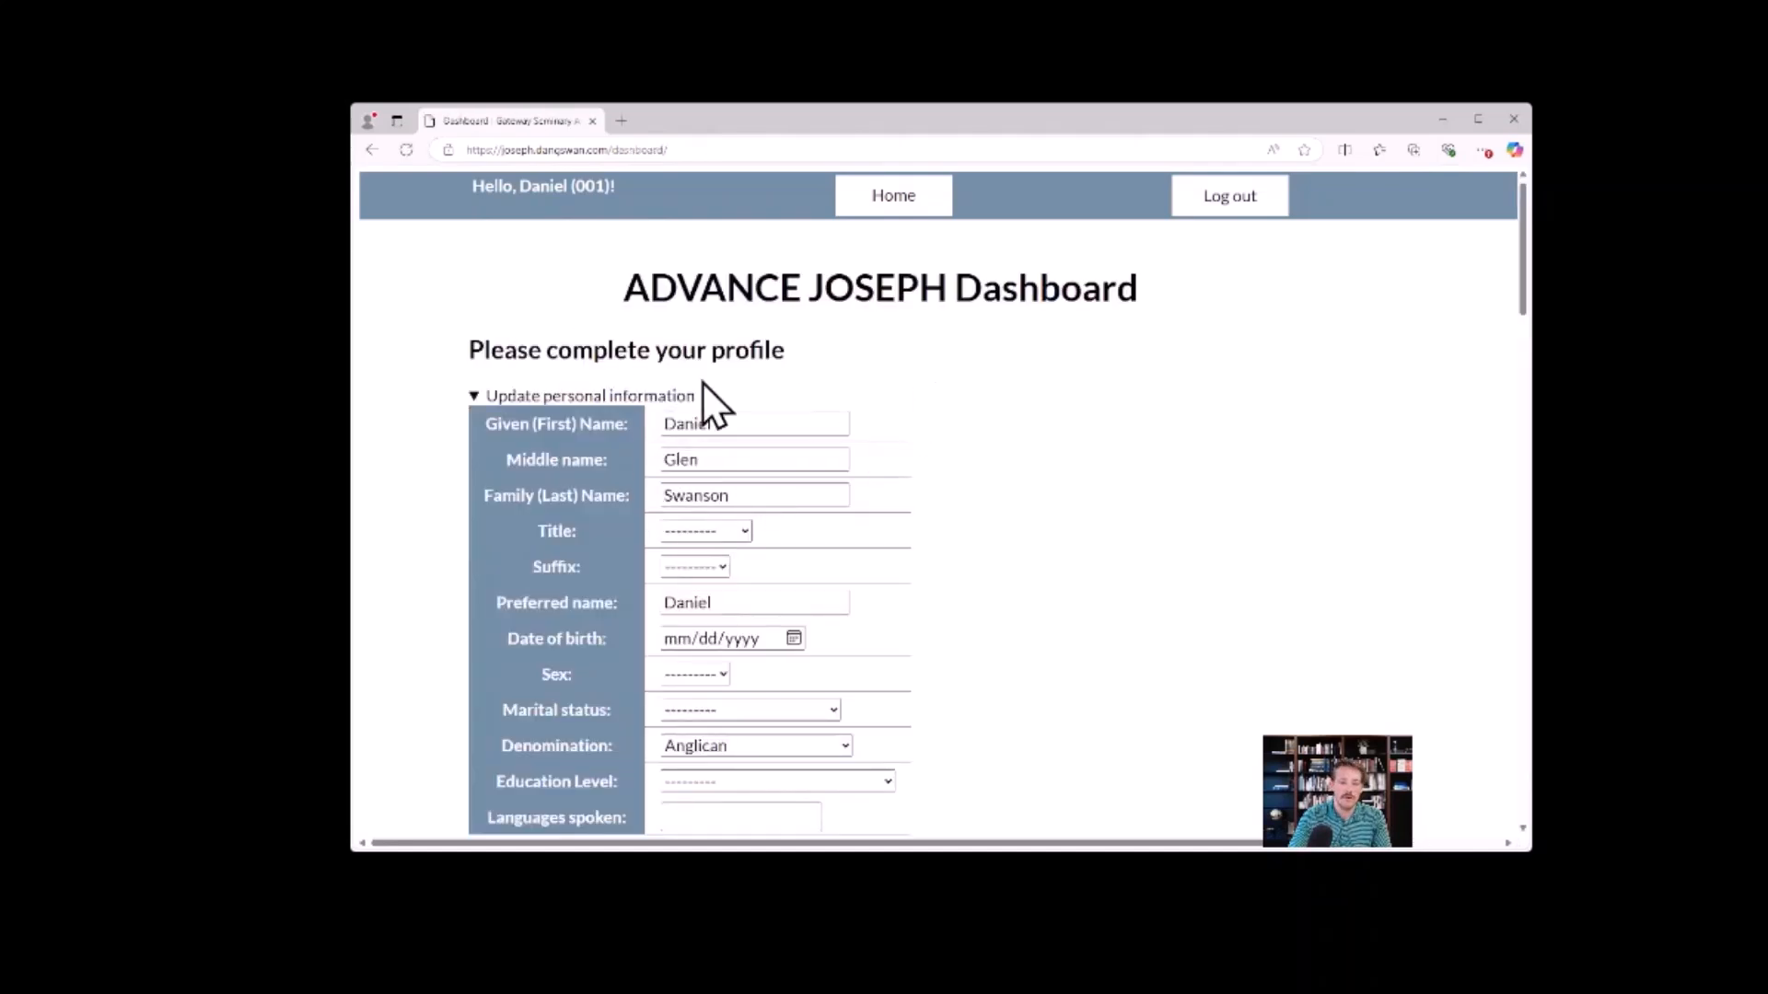
Collapse the dashboard's personal information form, open the past messages, and review the sent message's date and text.
click(473, 397)
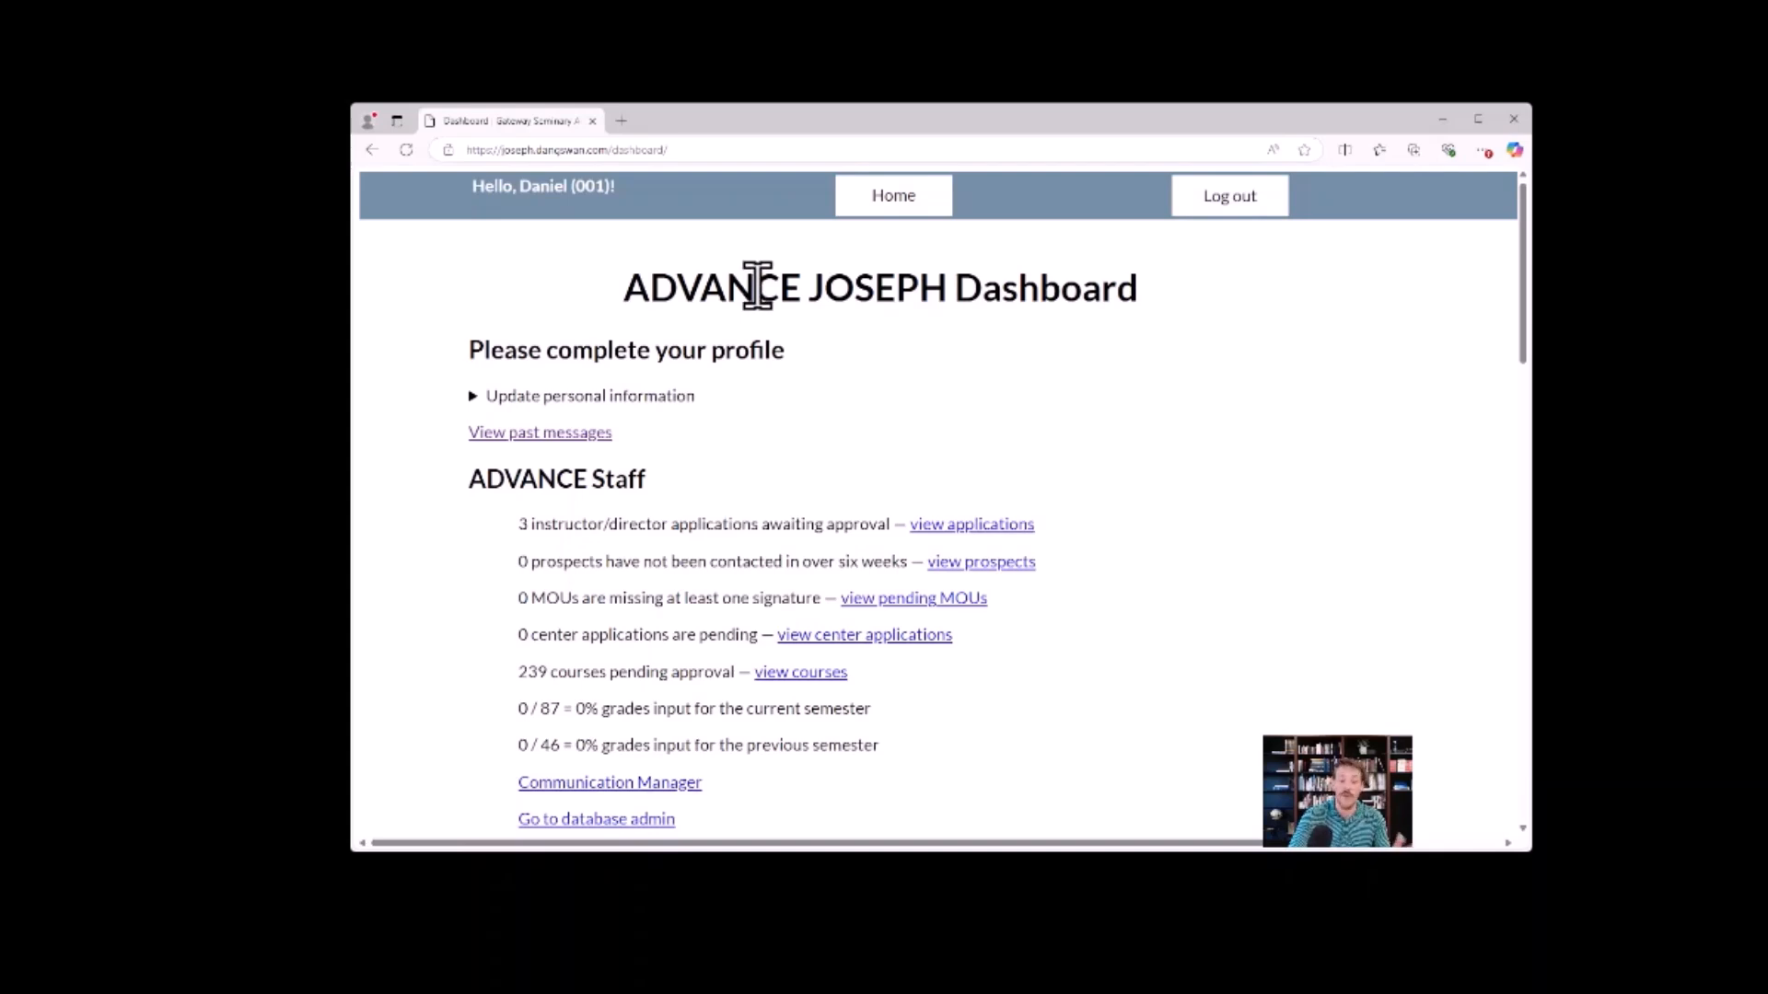
click(580, 434)
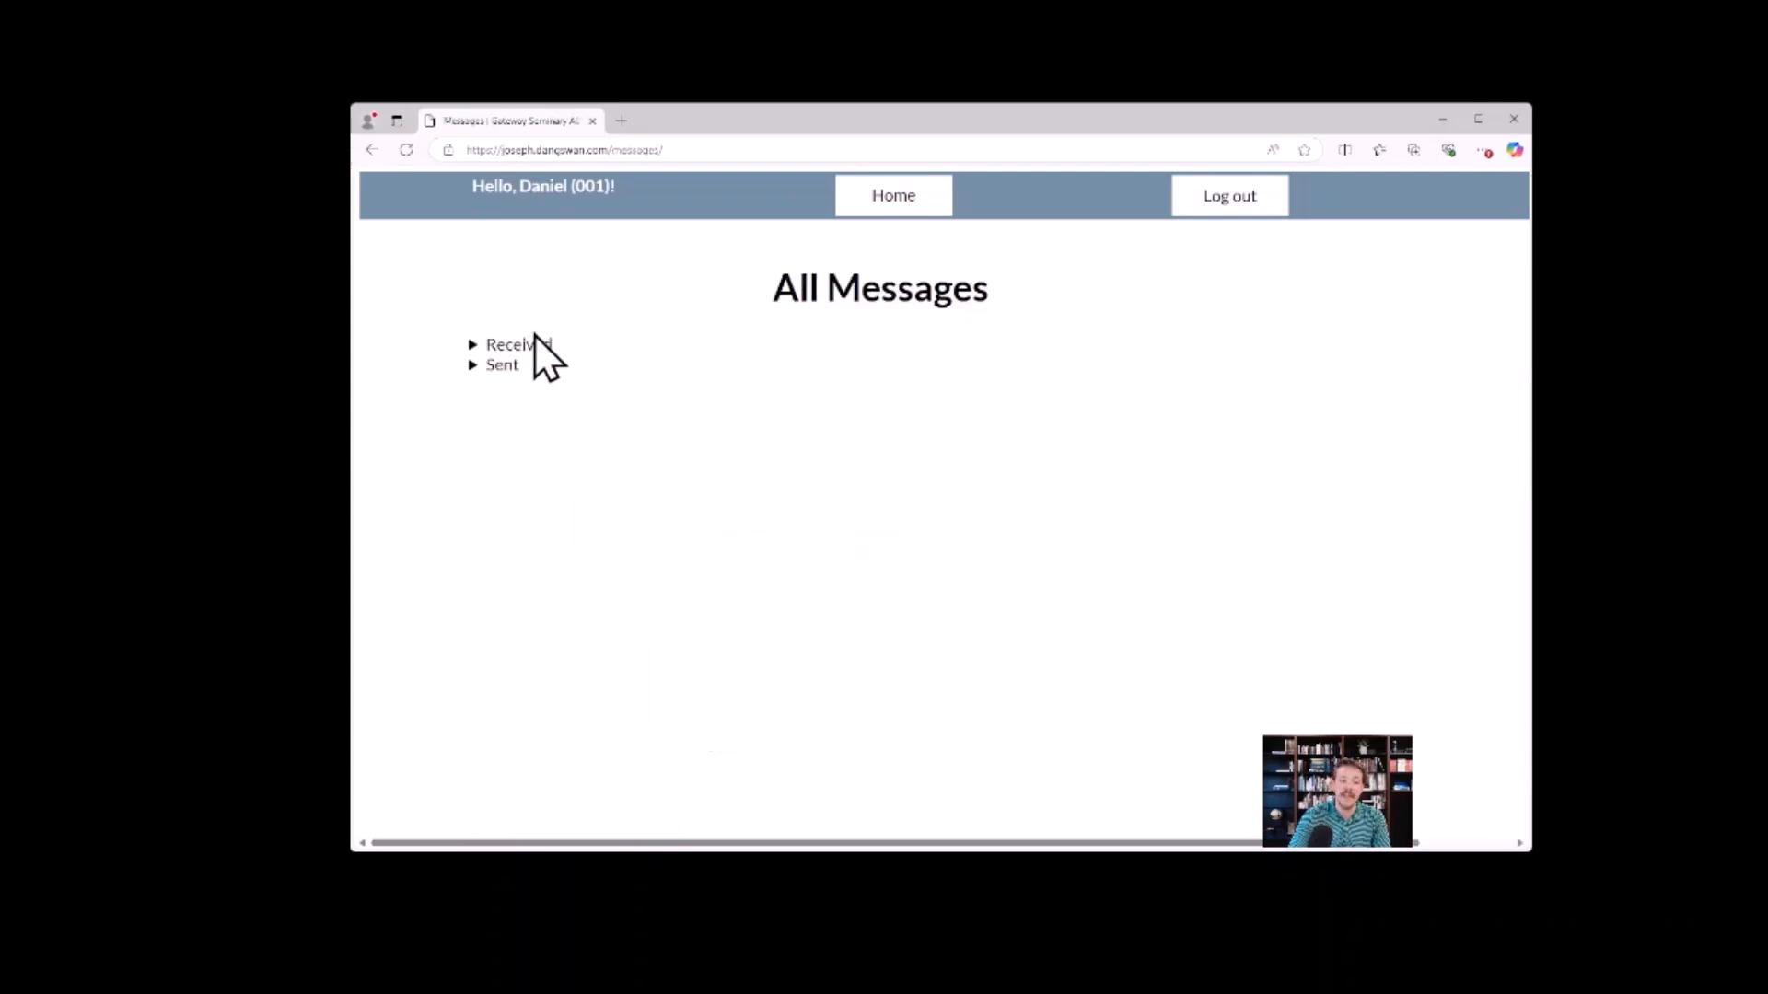
click(472, 366)
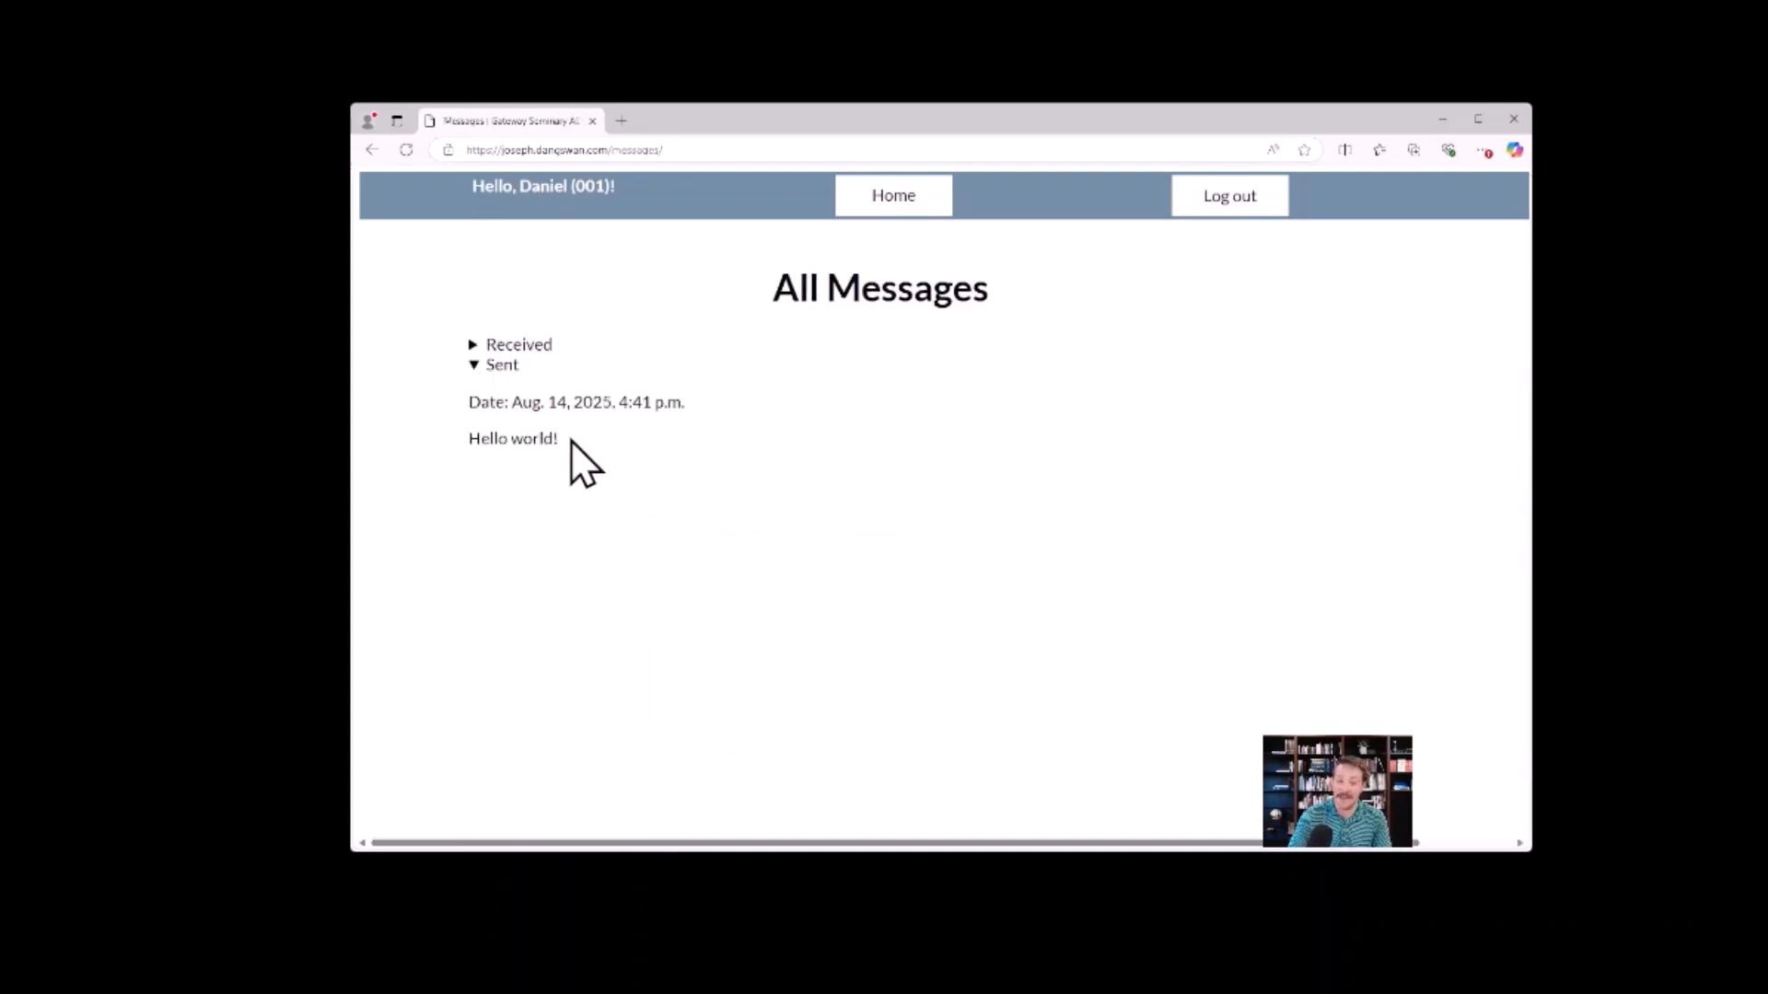
drag(571, 442, 467, 407)
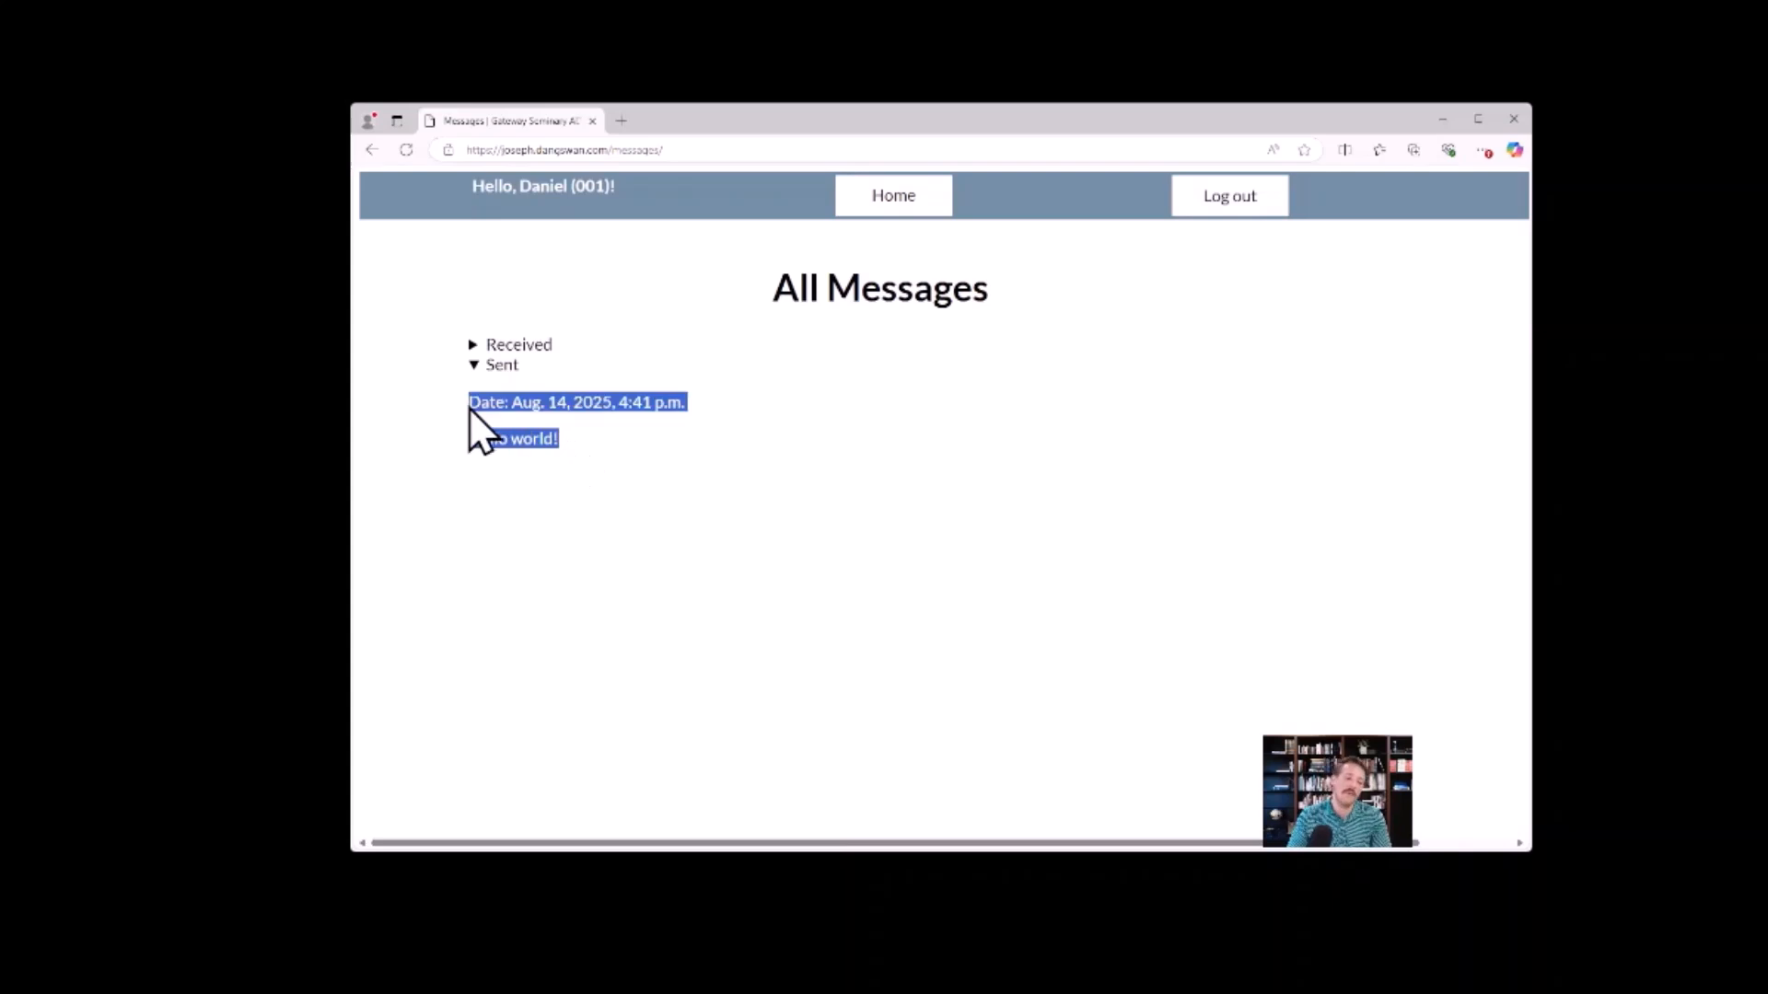
click(597, 434)
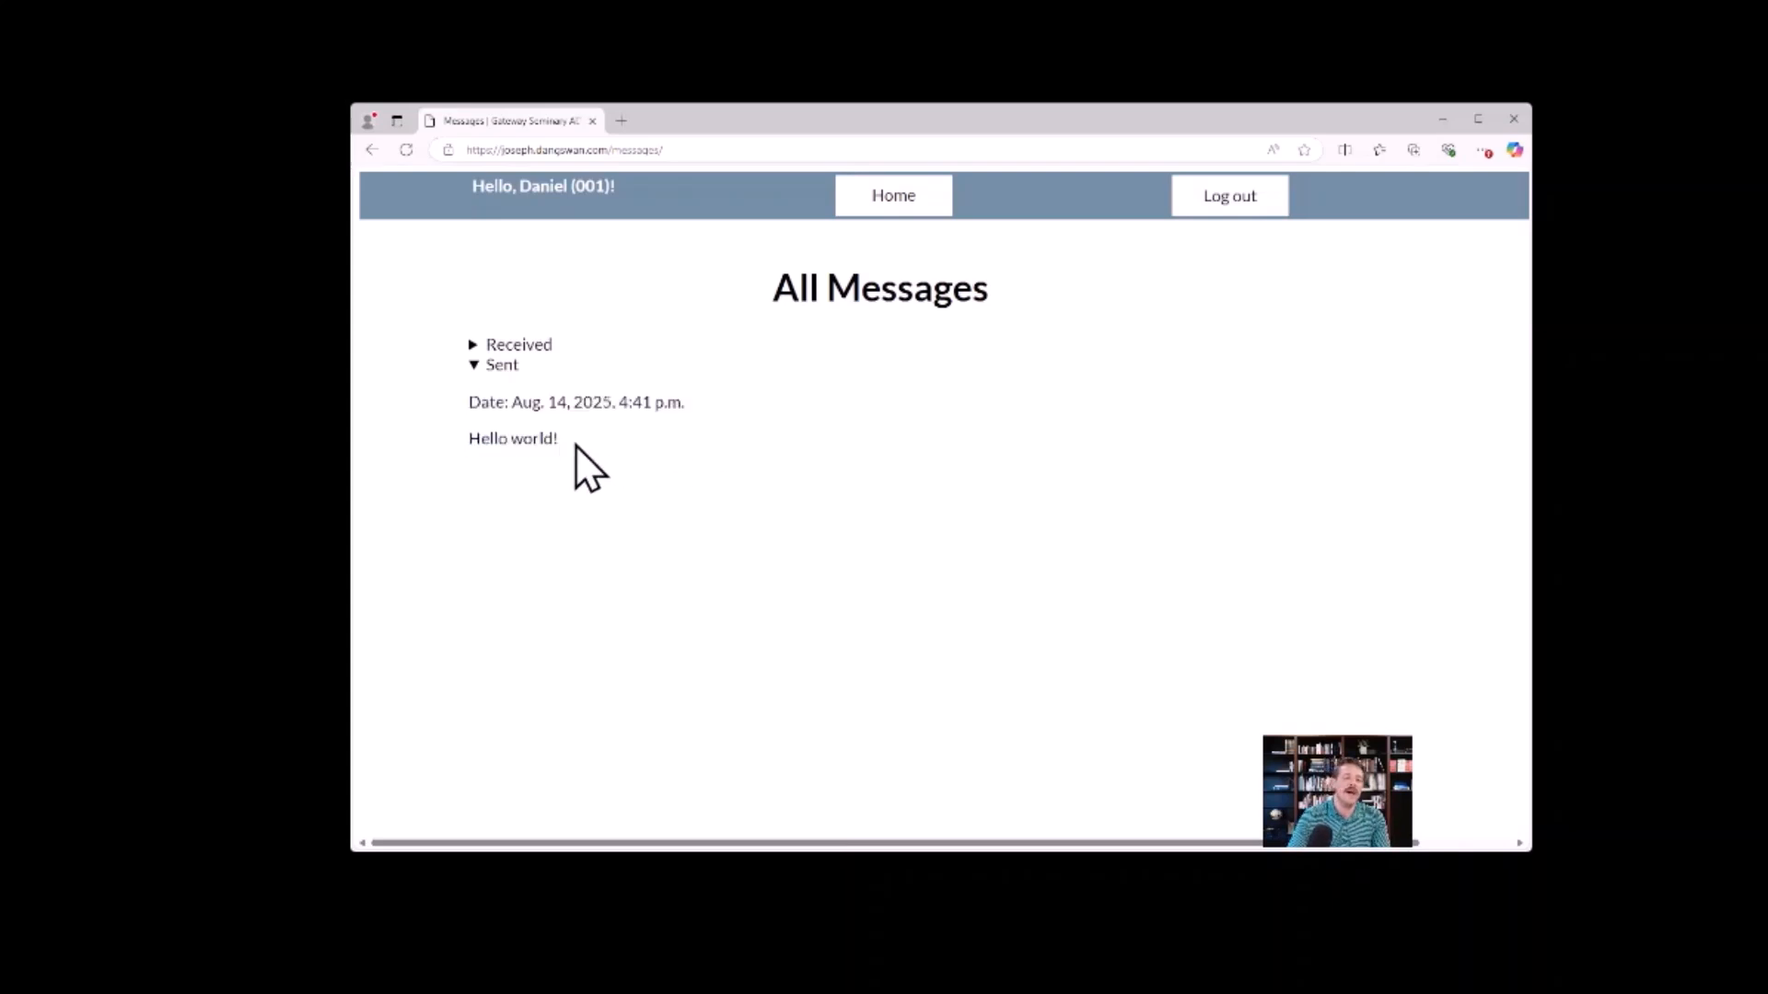
click(473, 366)
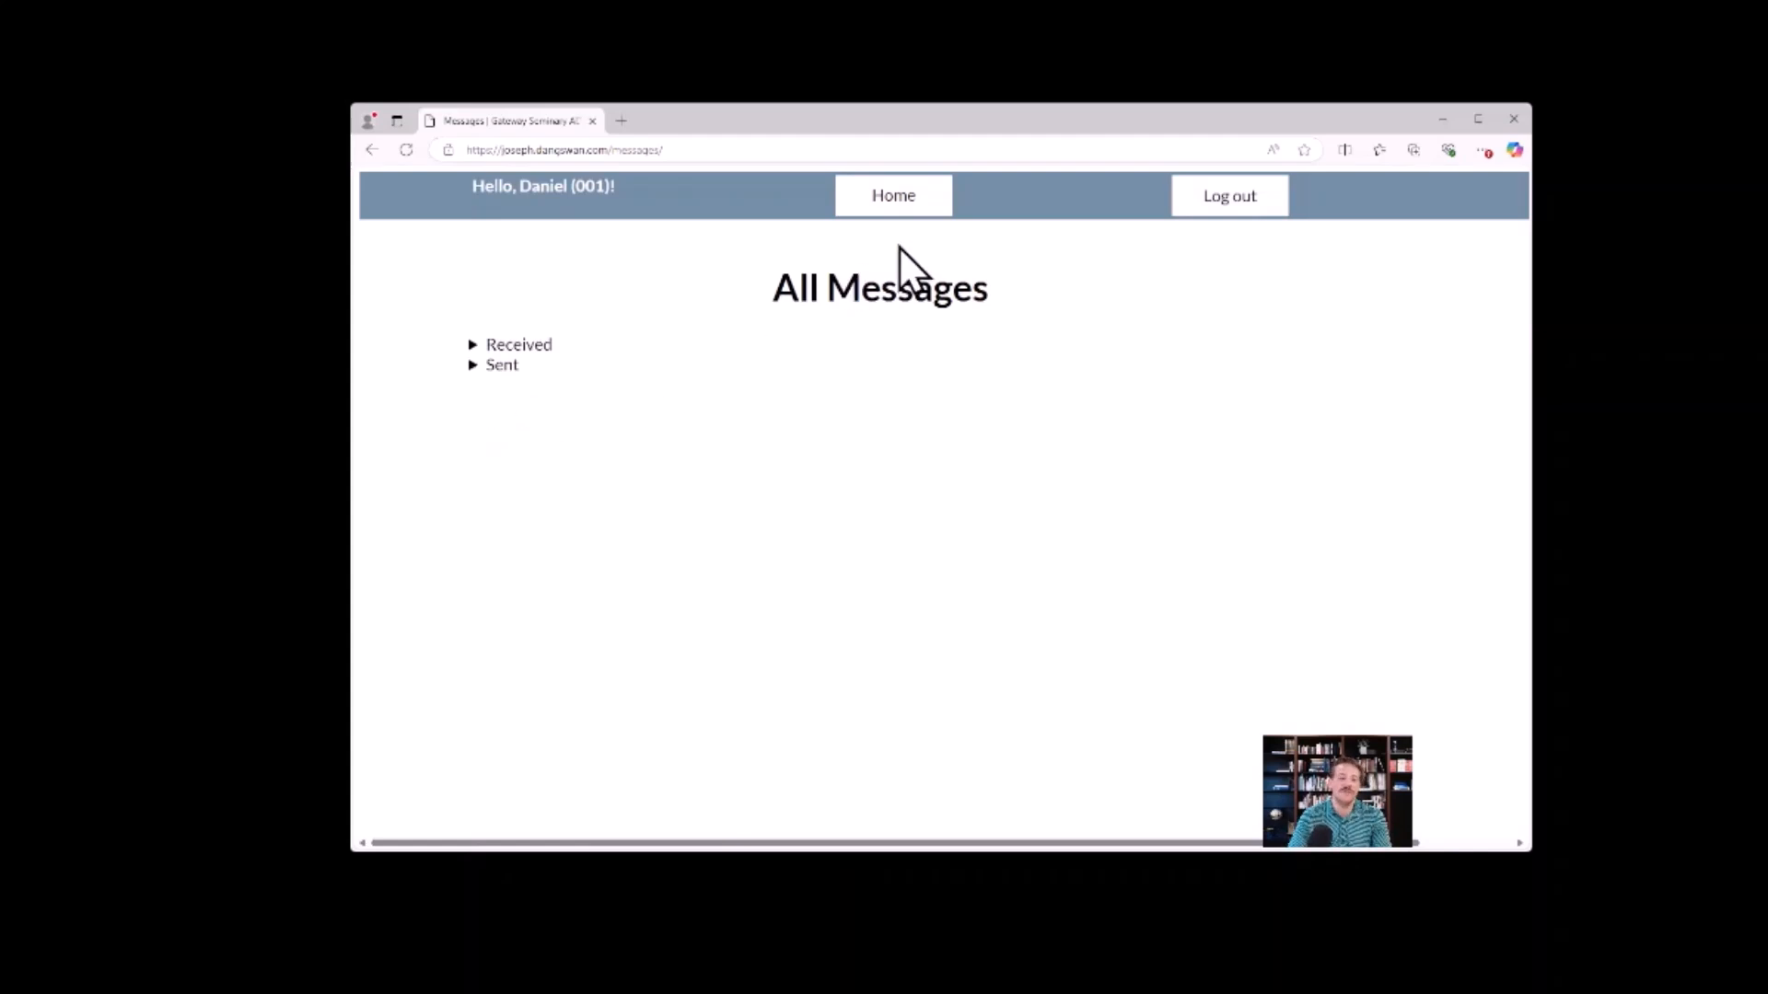
Return to the dashboard, collapse the personal information form, and open the center budget for the Bussert Institute.
click(877, 196)
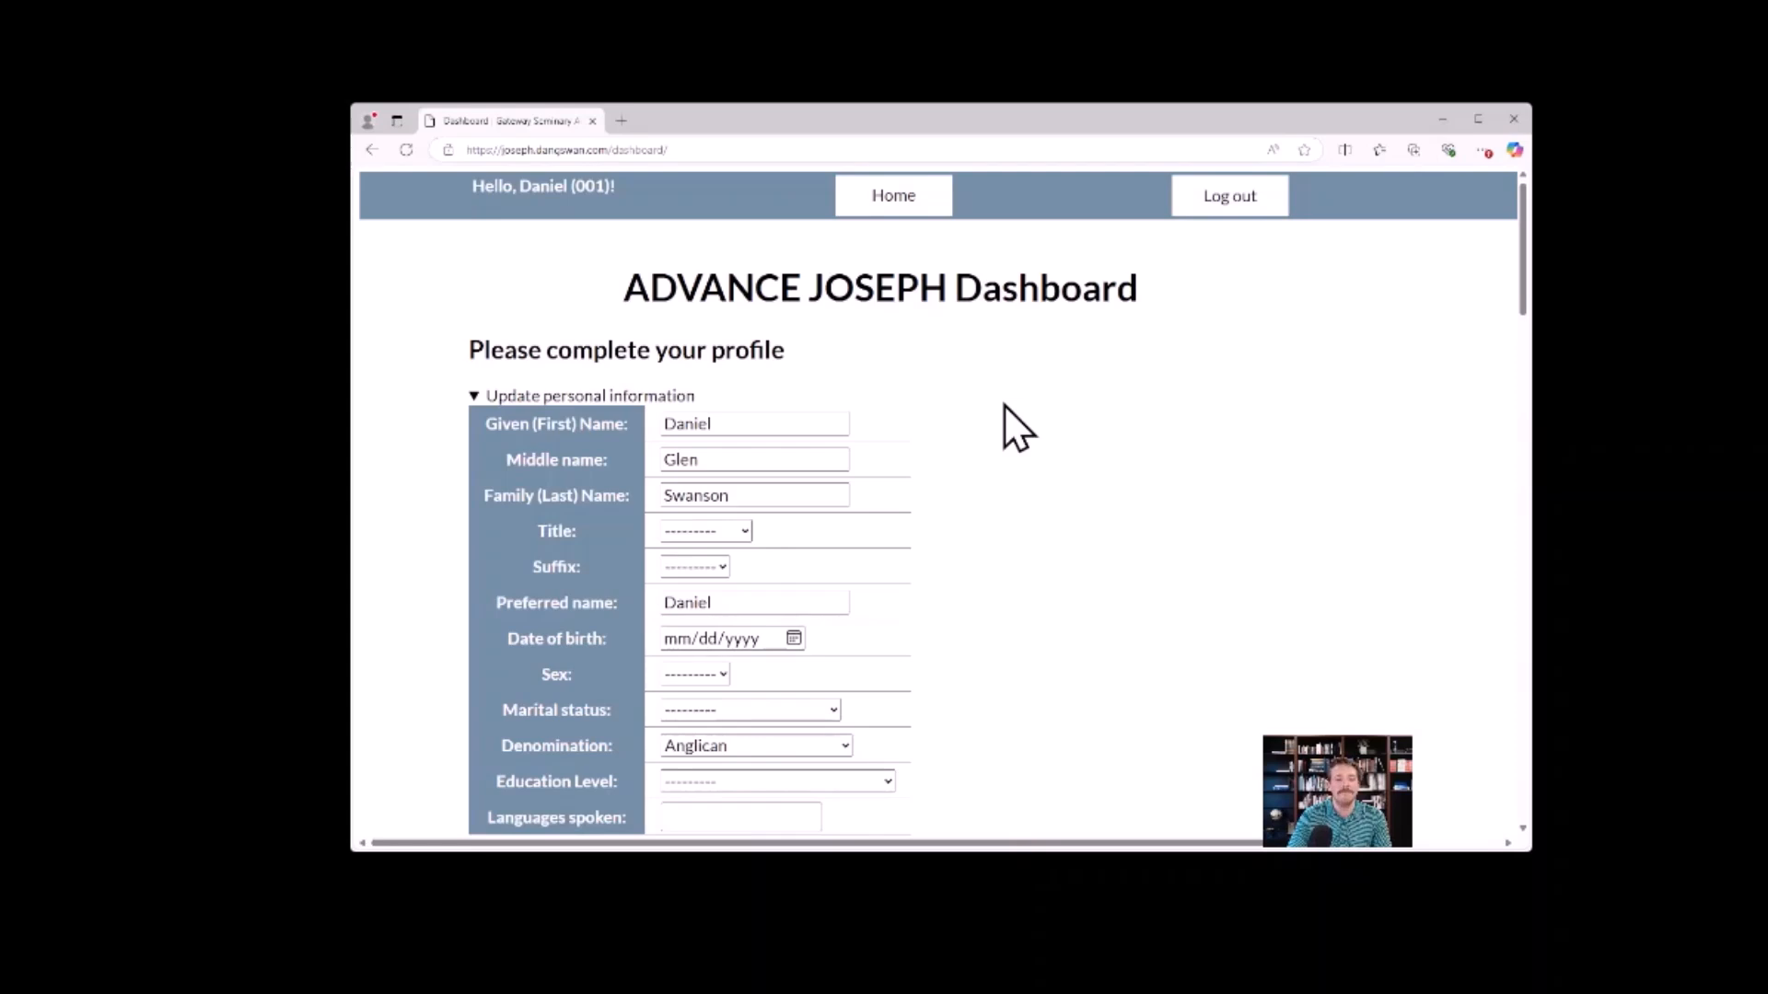
click(475, 398)
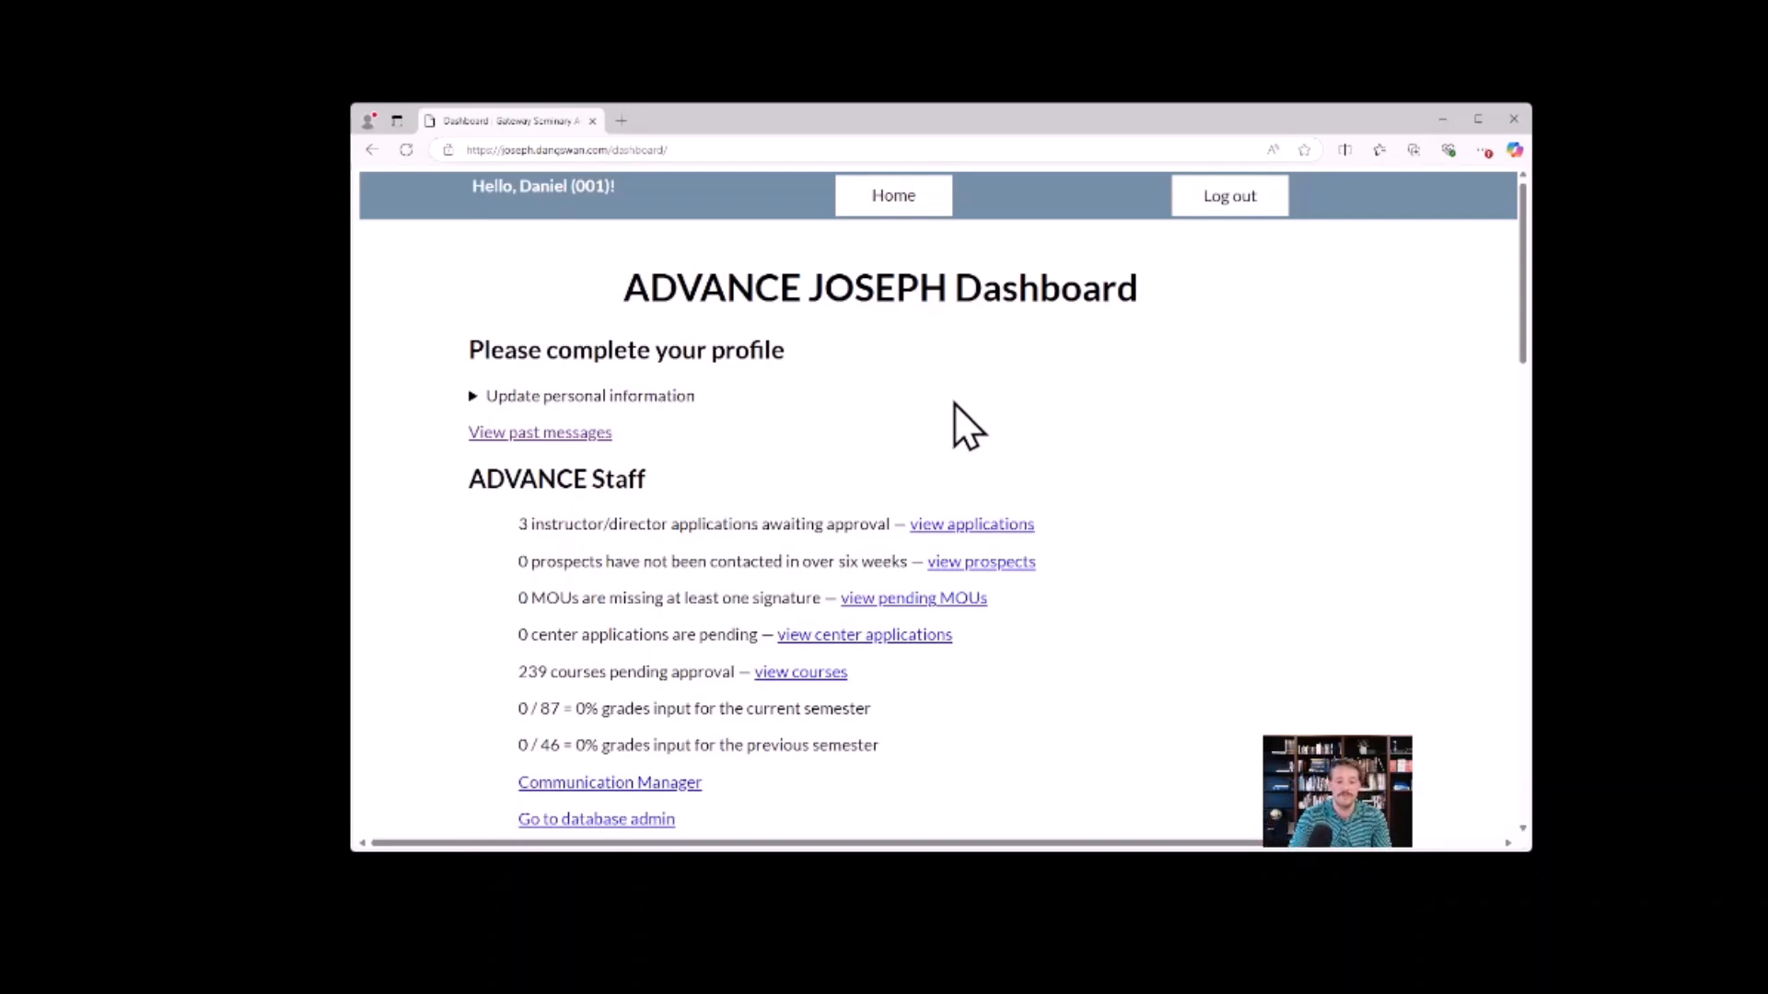
scroll(829, 479, down, 9)
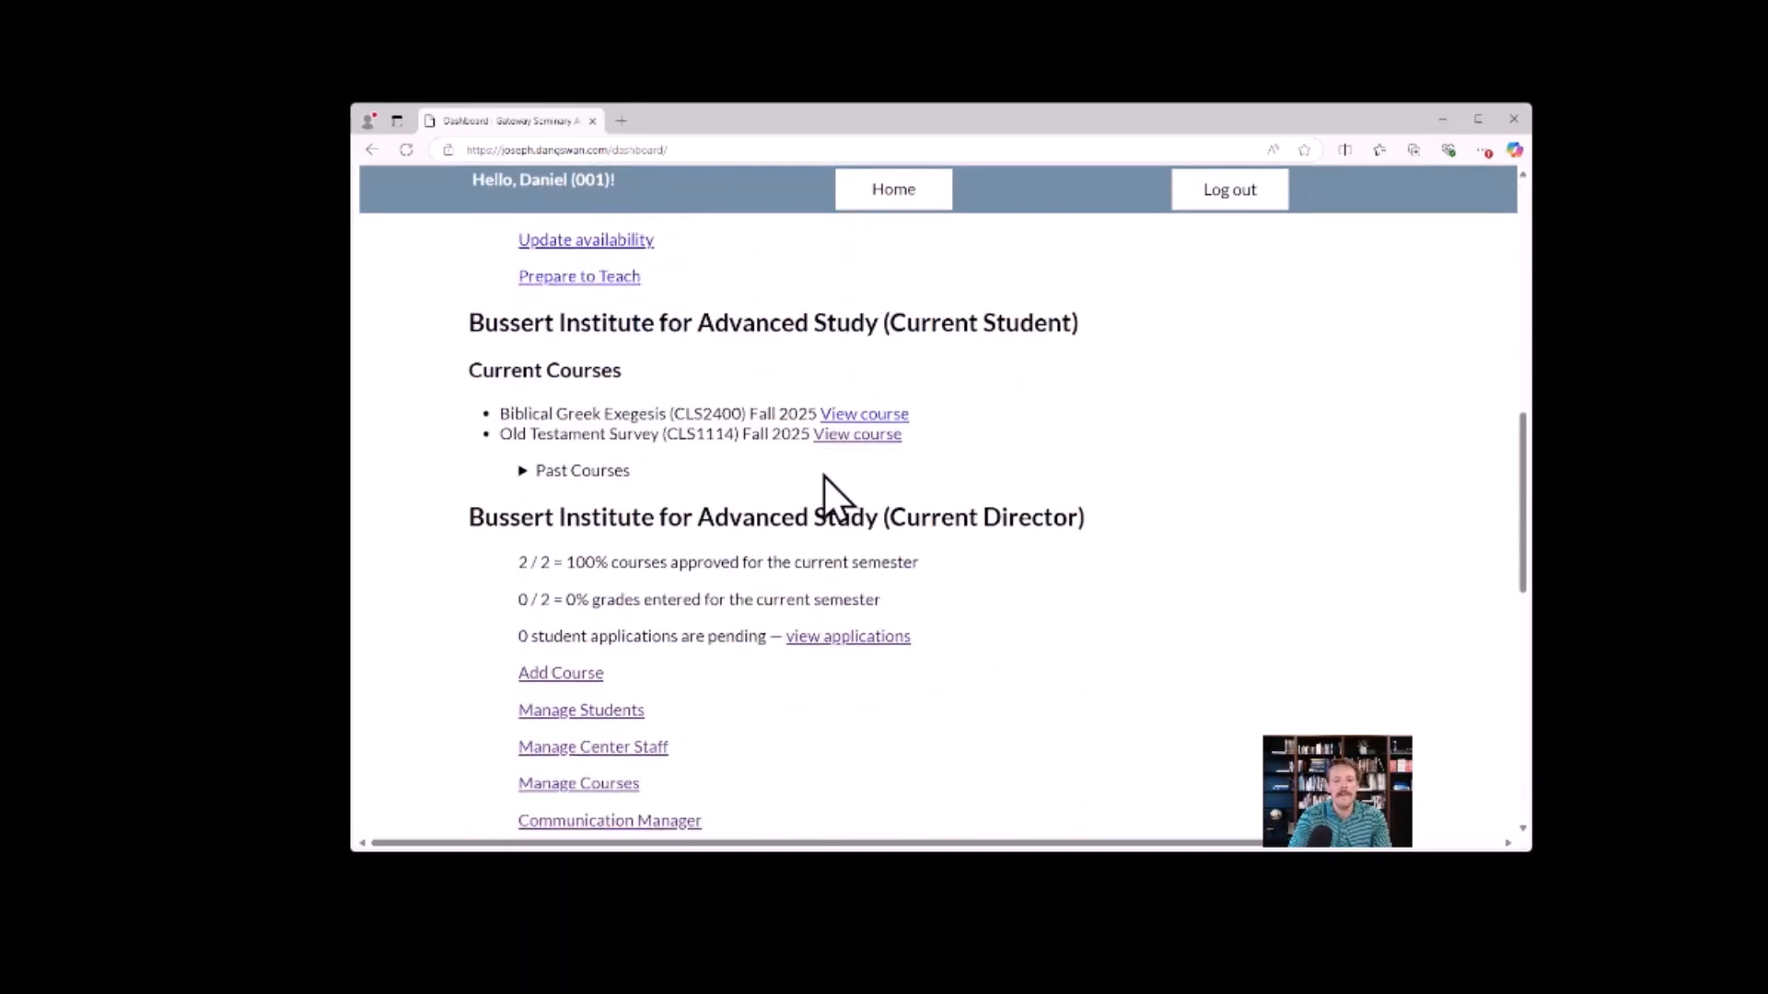
scroll(823, 475, down, 3)
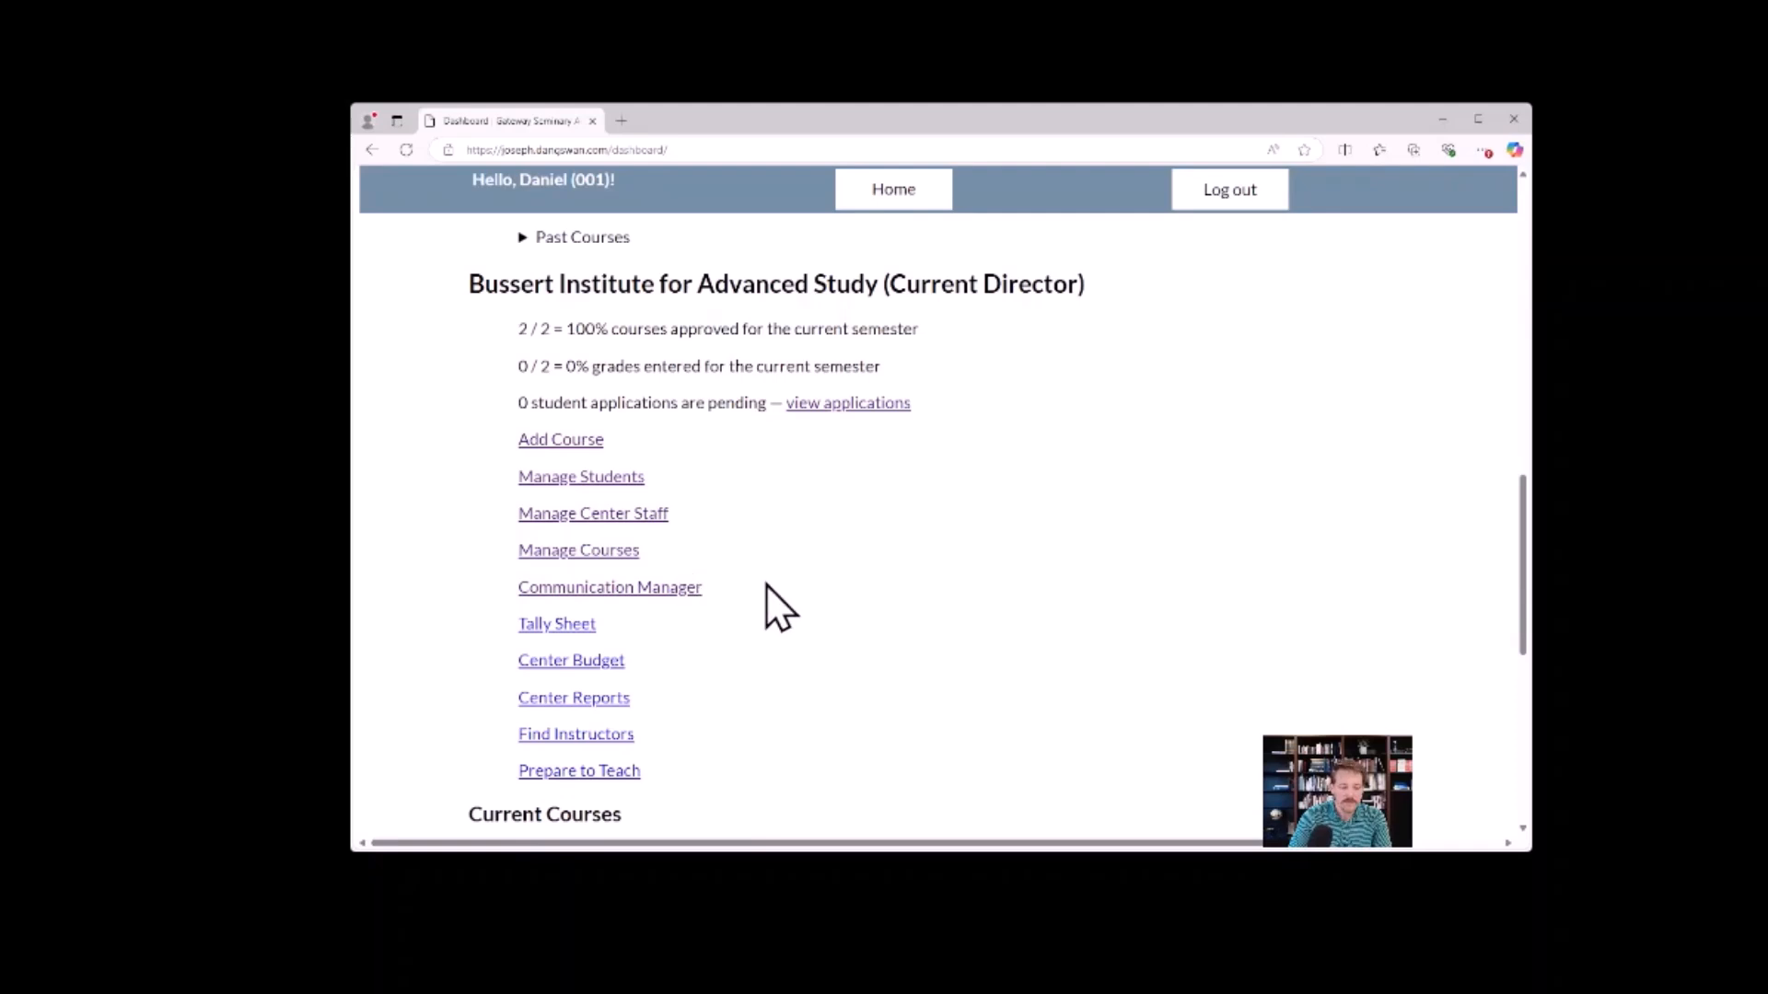
scroll(742, 492, down, 1)
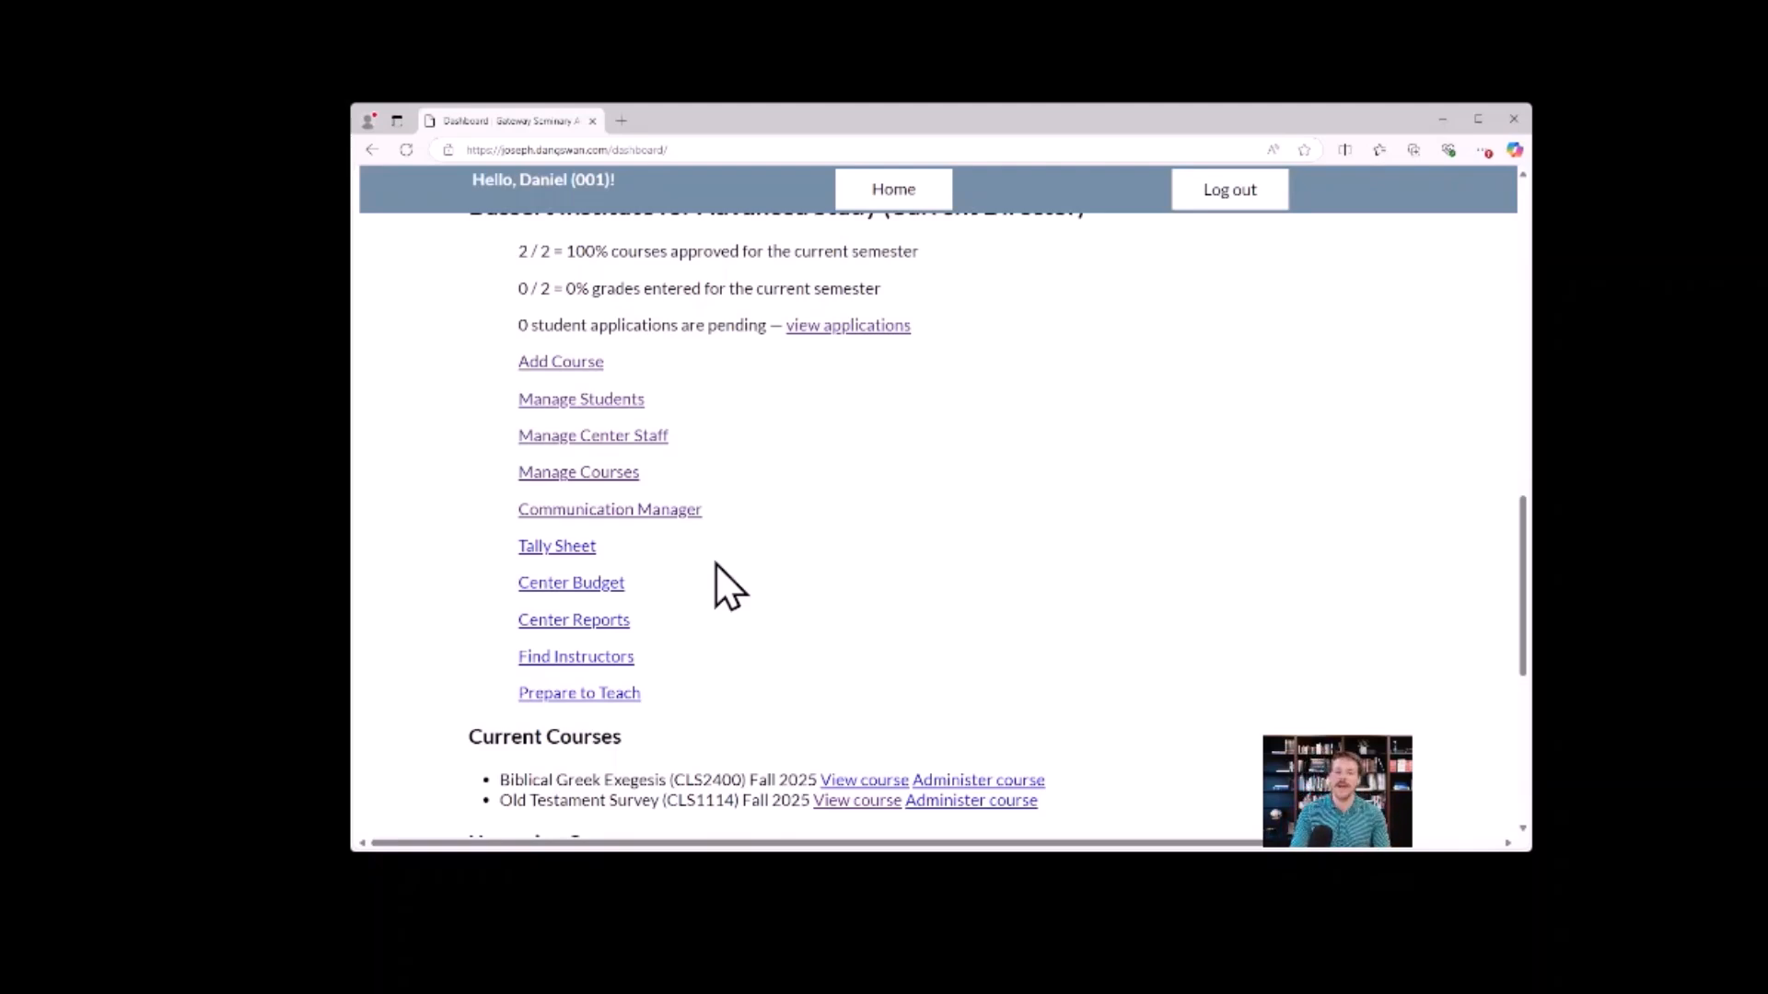
click(615, 585)
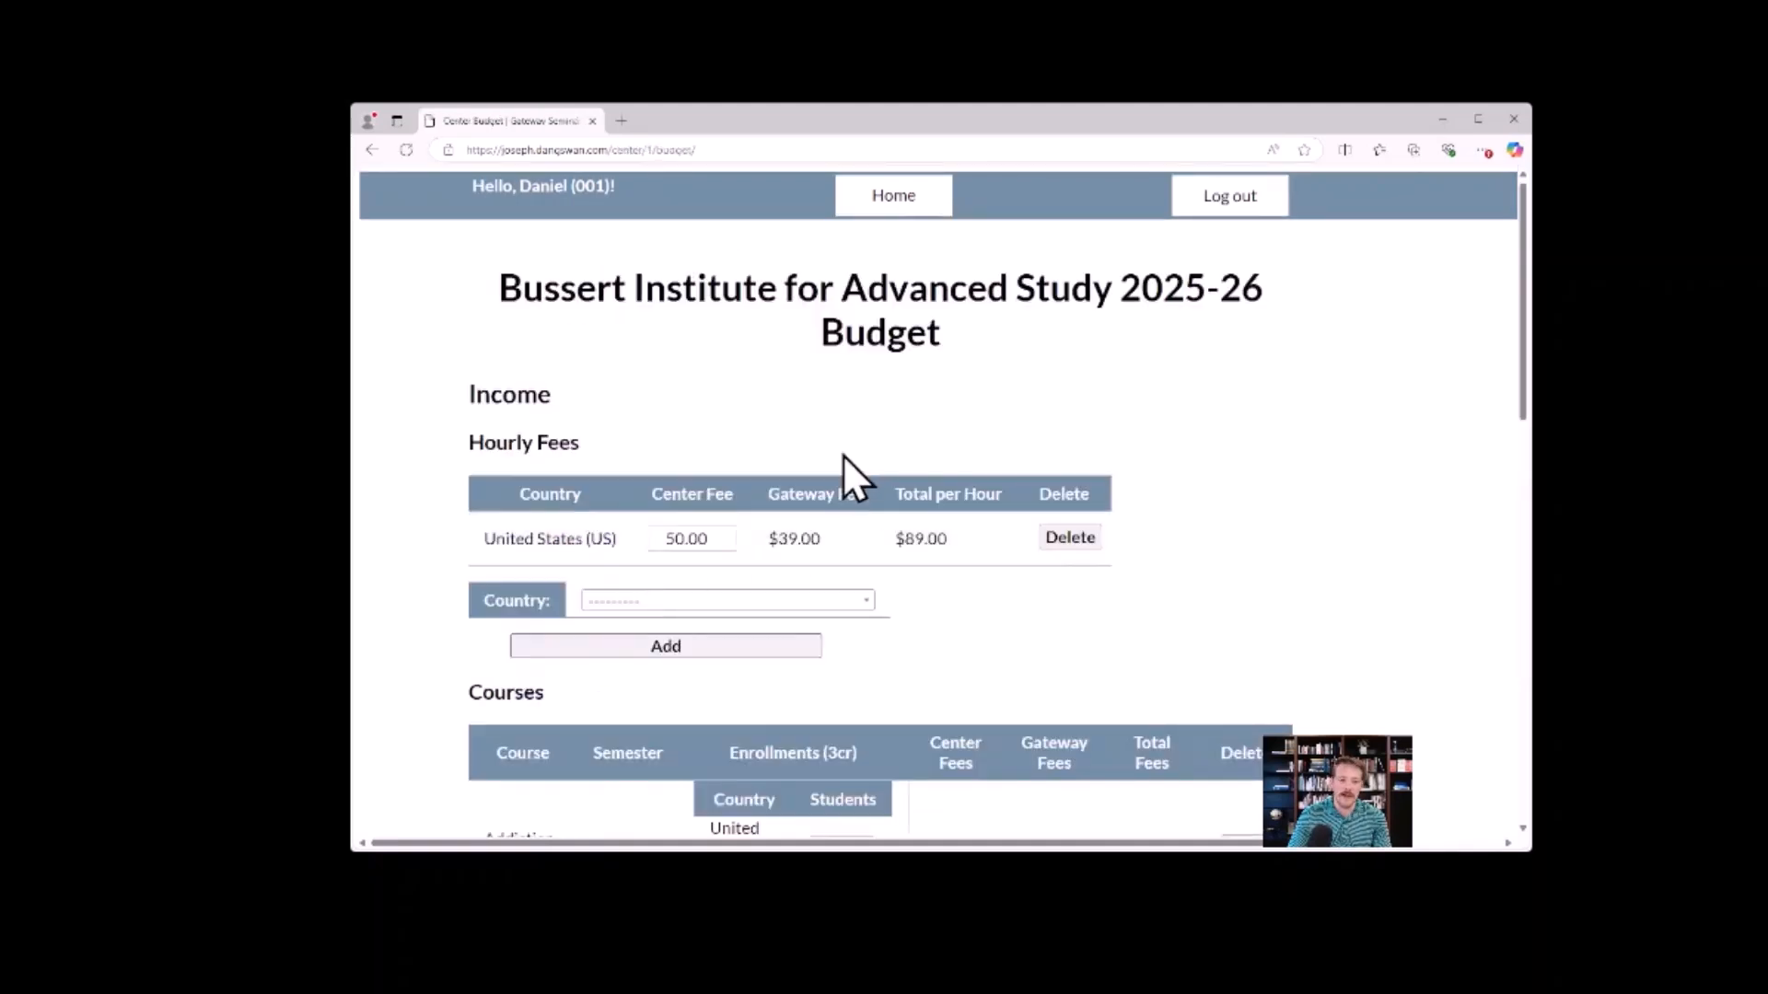
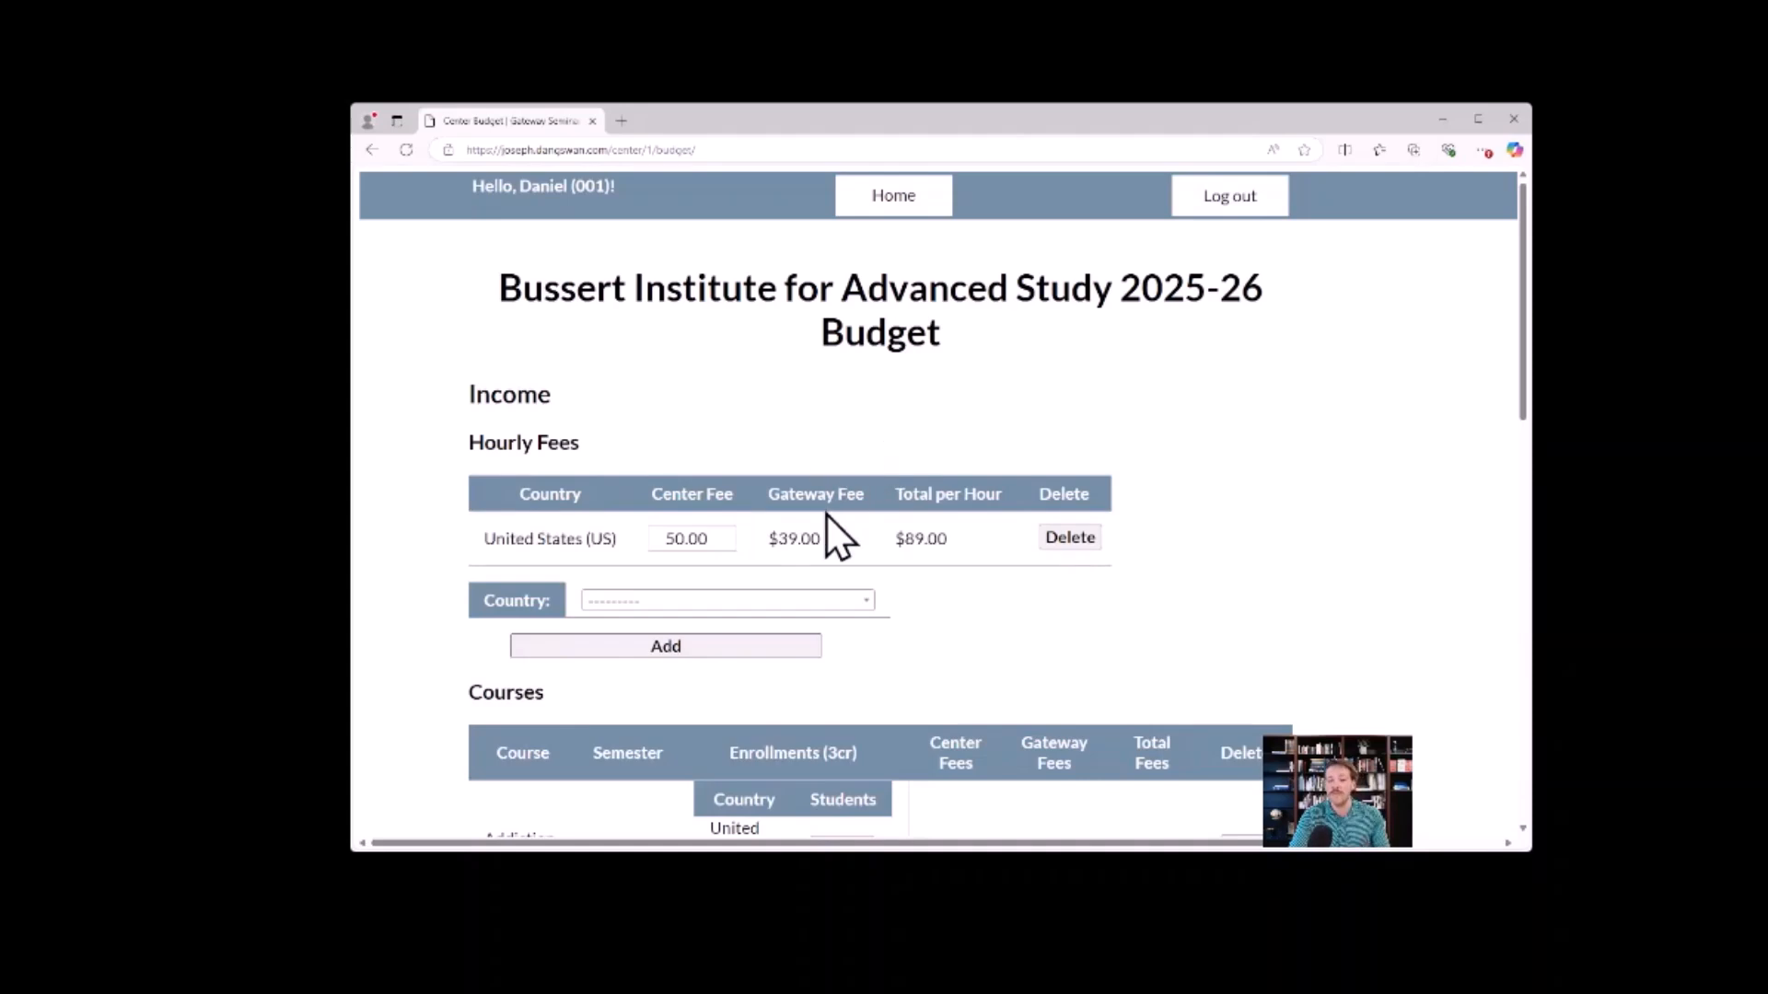
Lower the United States hourly center fee in small increments to 49.82.
click(728, 544)
click(727, 544)
click(727, 544)
click(727, 544)
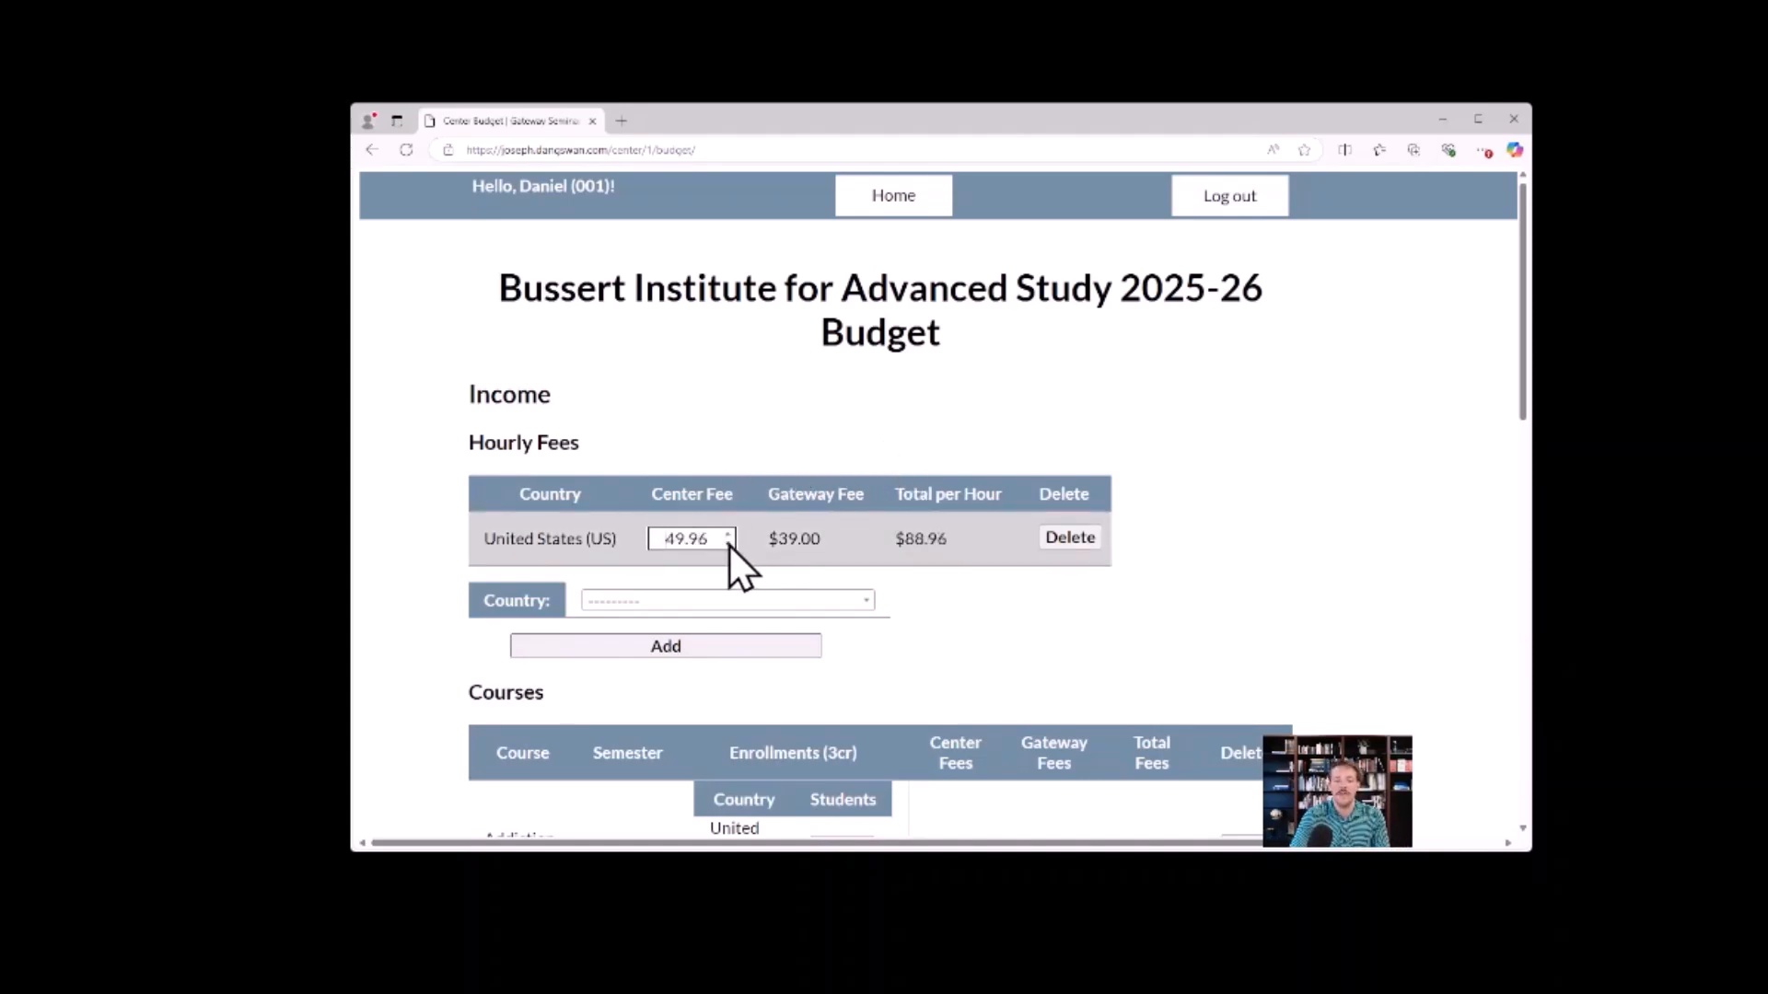
click(727, 544)
click(727, 544)
click(728, 544)
click(727, 544)
click(727, 544)
click(727, 544)
Set the United States hourly center fee to 100.
drag(711, 539, 642, 544)
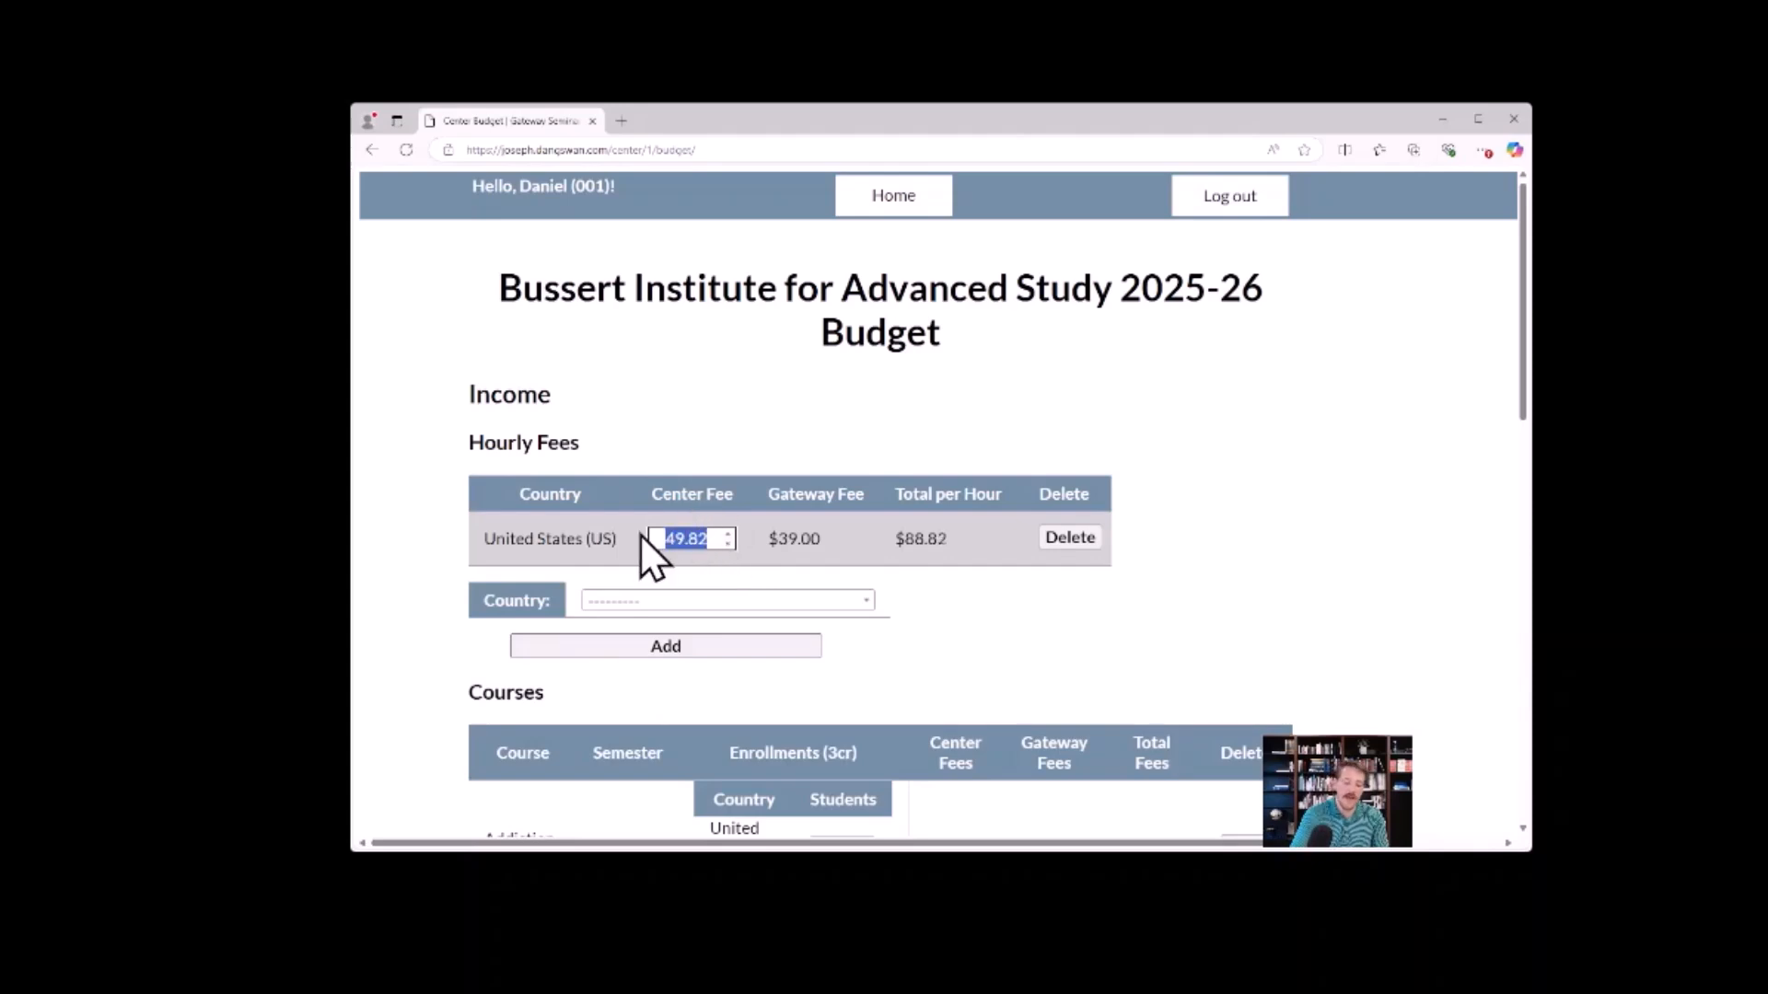
text(100)
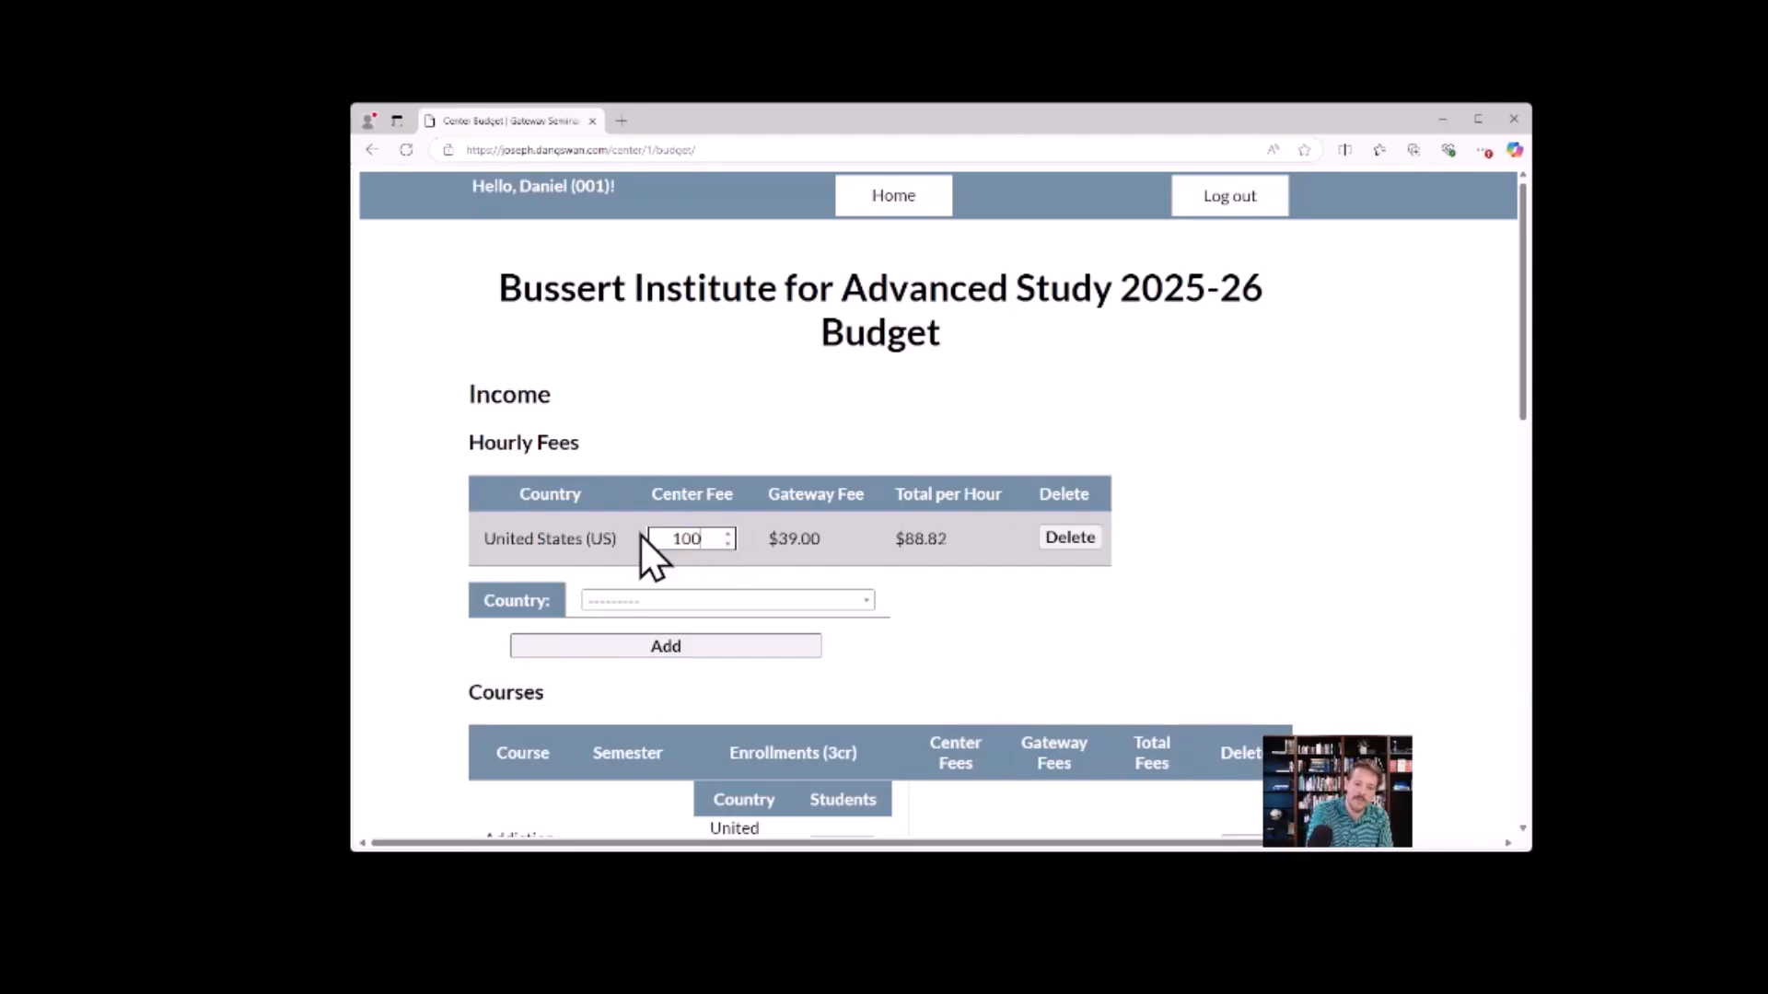
click(744, 440)
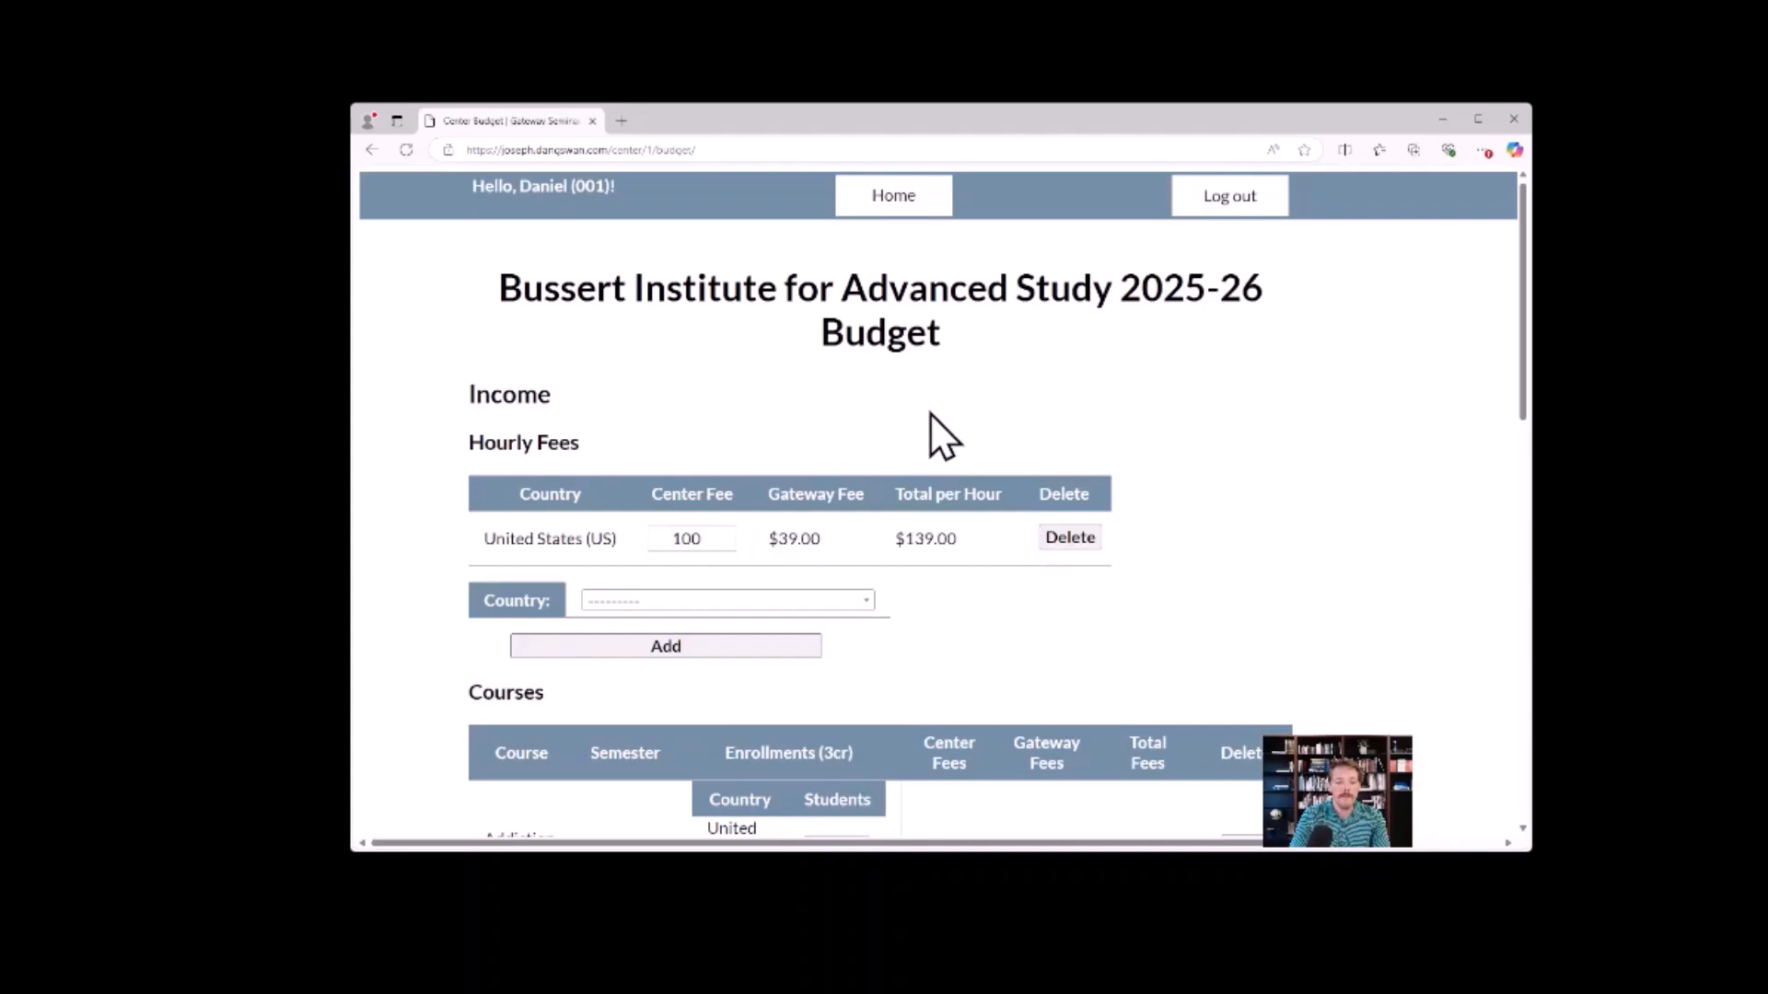
Add Kazakhstan (KZ) as a country in the hourly fees table.
scroll(923, 412, down, 1)
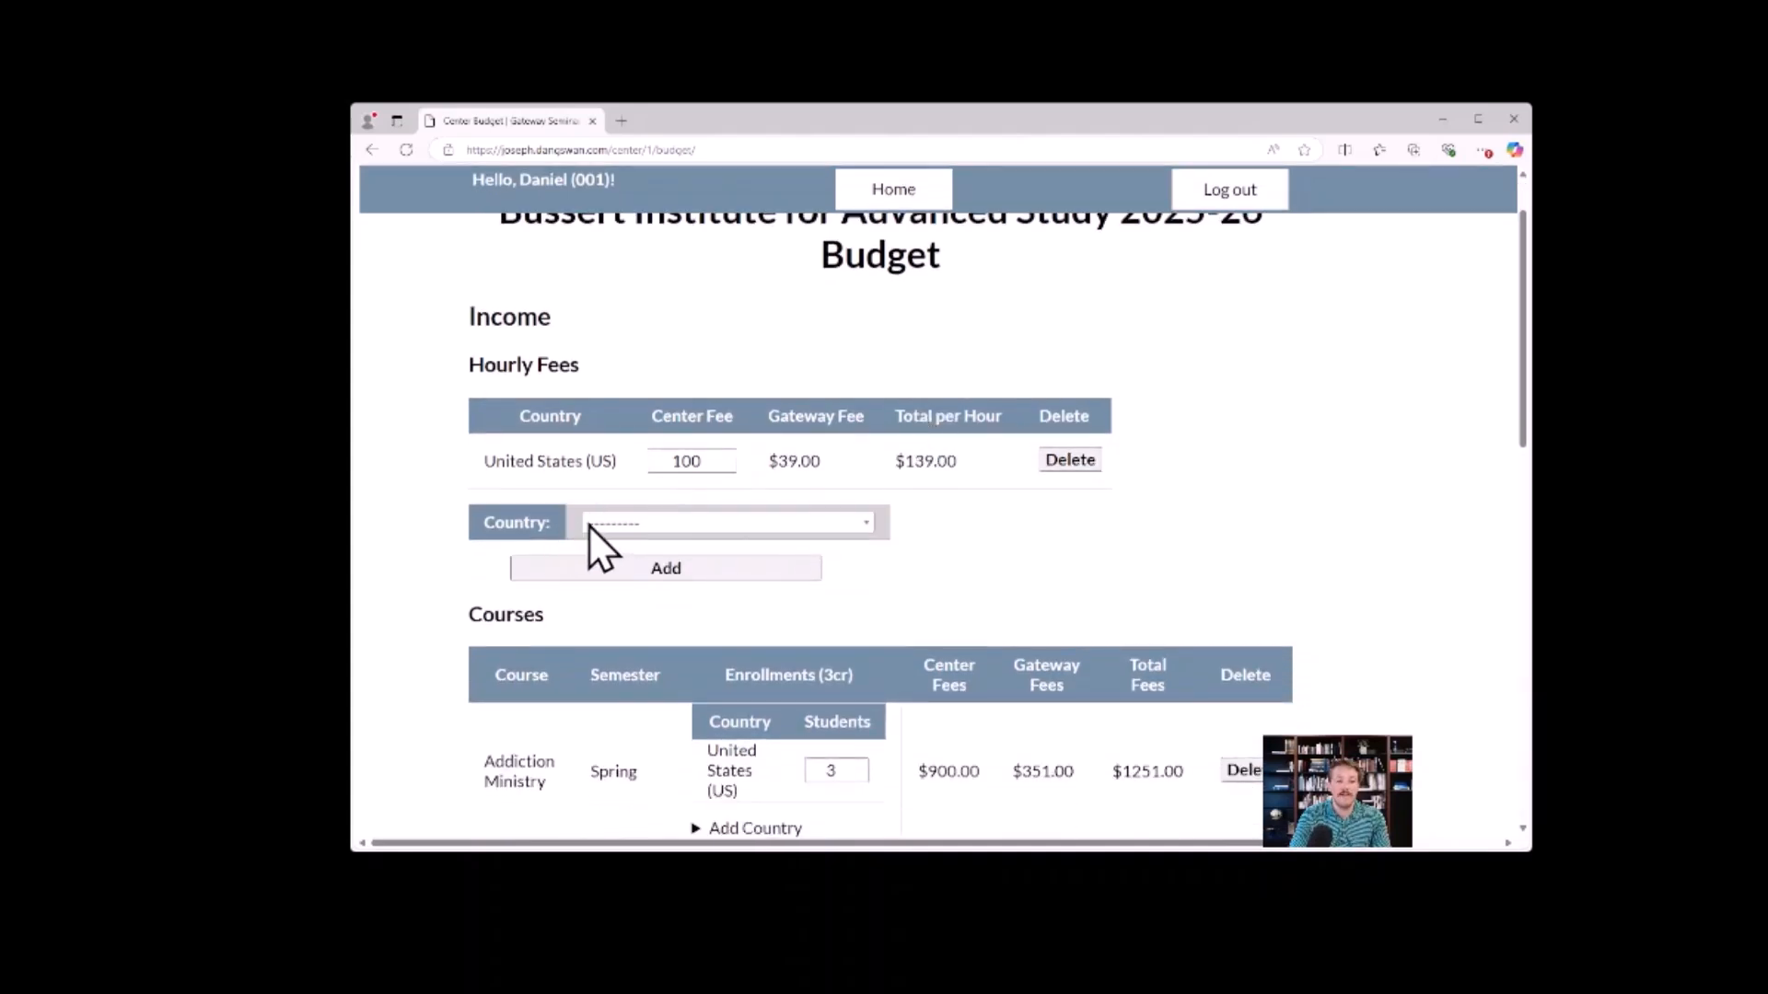
click(638, 525)
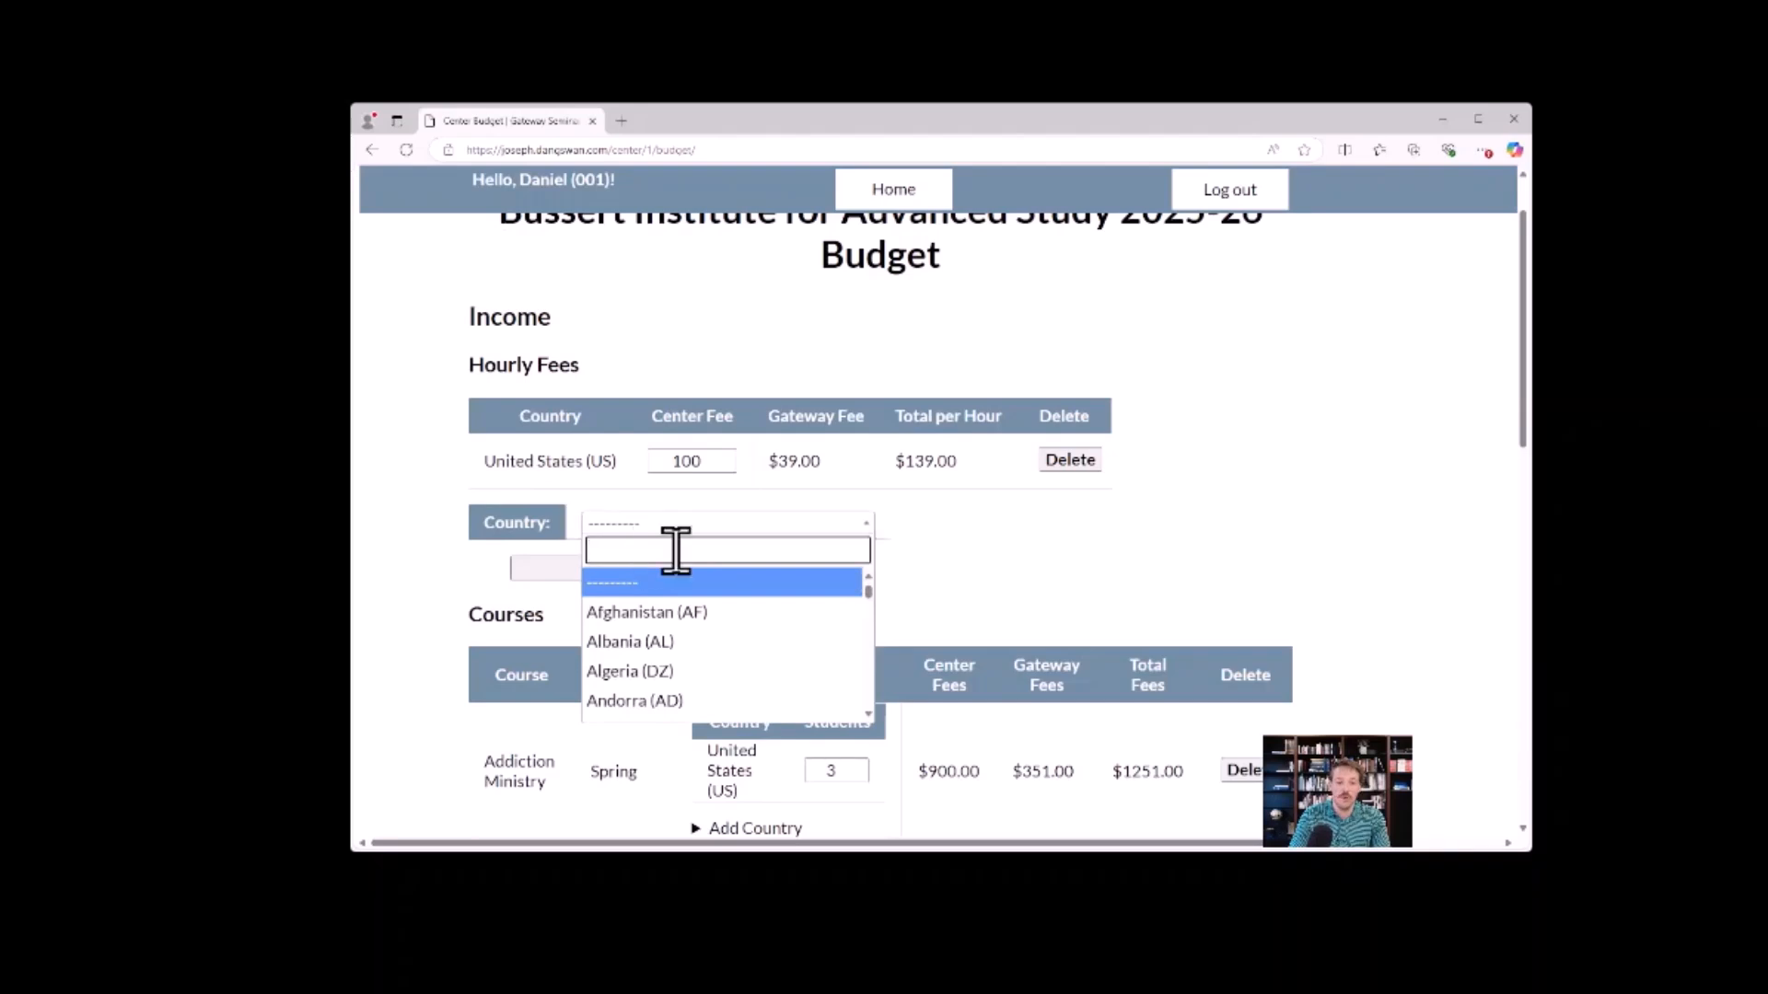
scroll(691, 656, down, 4)
scroll(696, 655, down, 18)
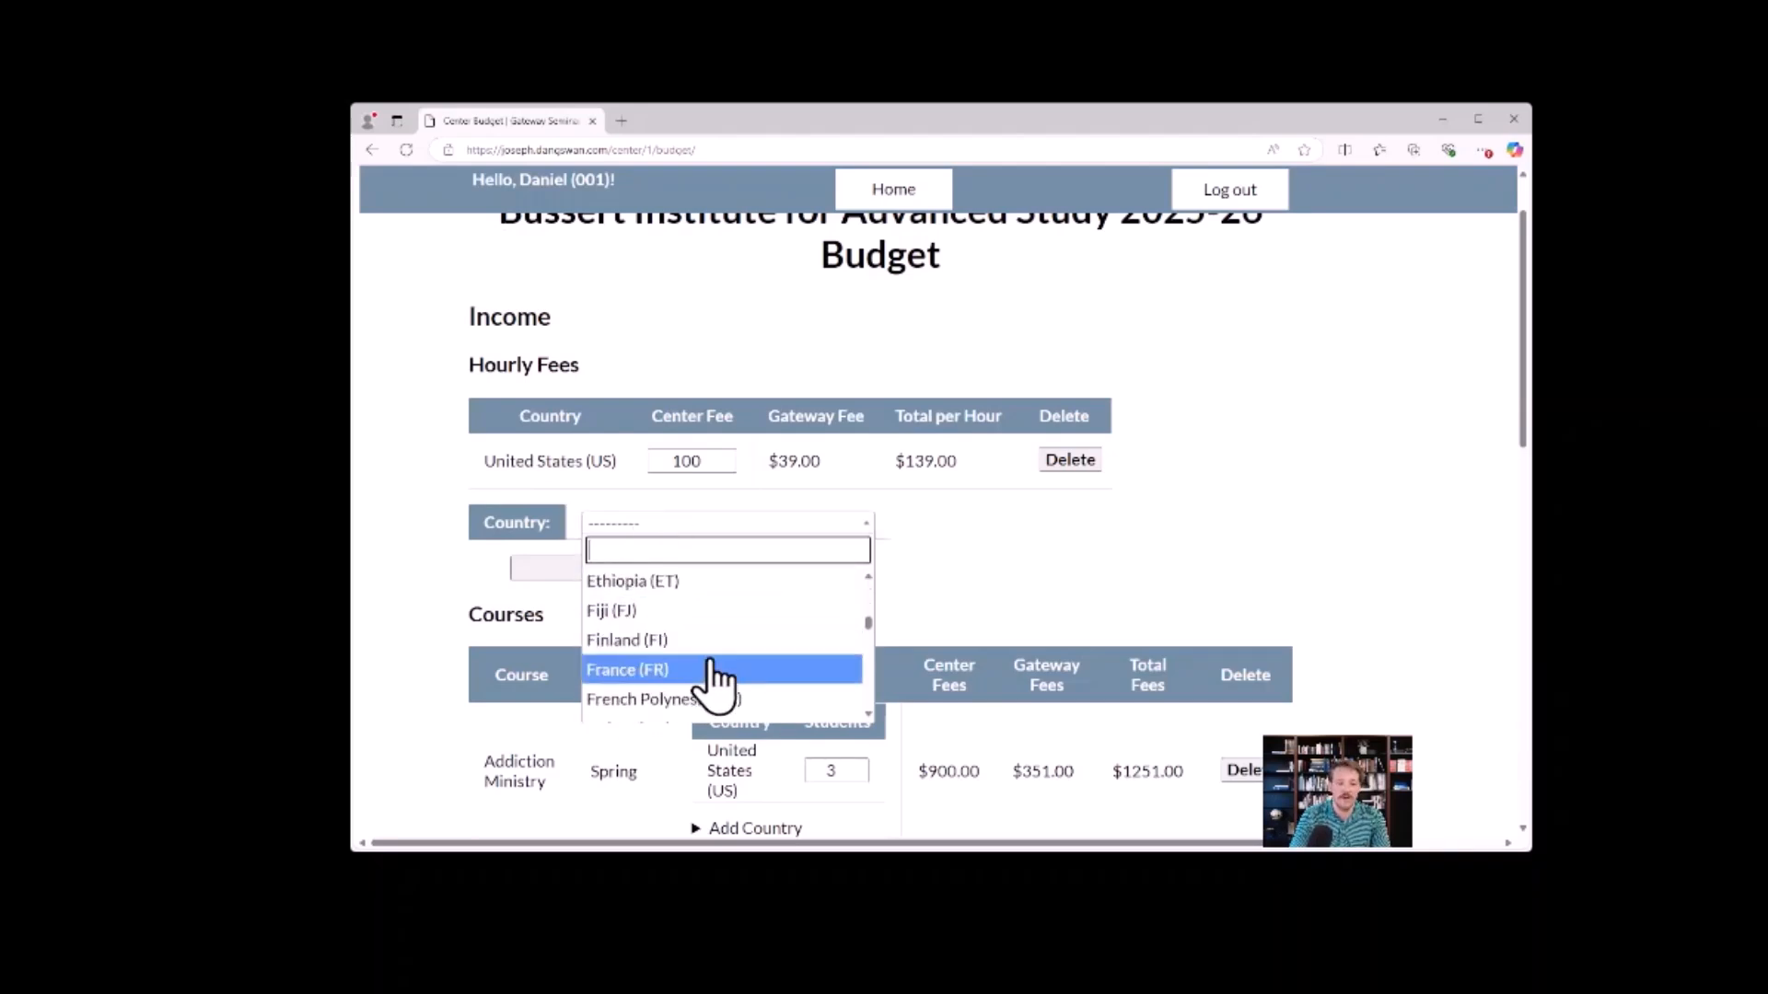
scroll(718, 663, down, 10)
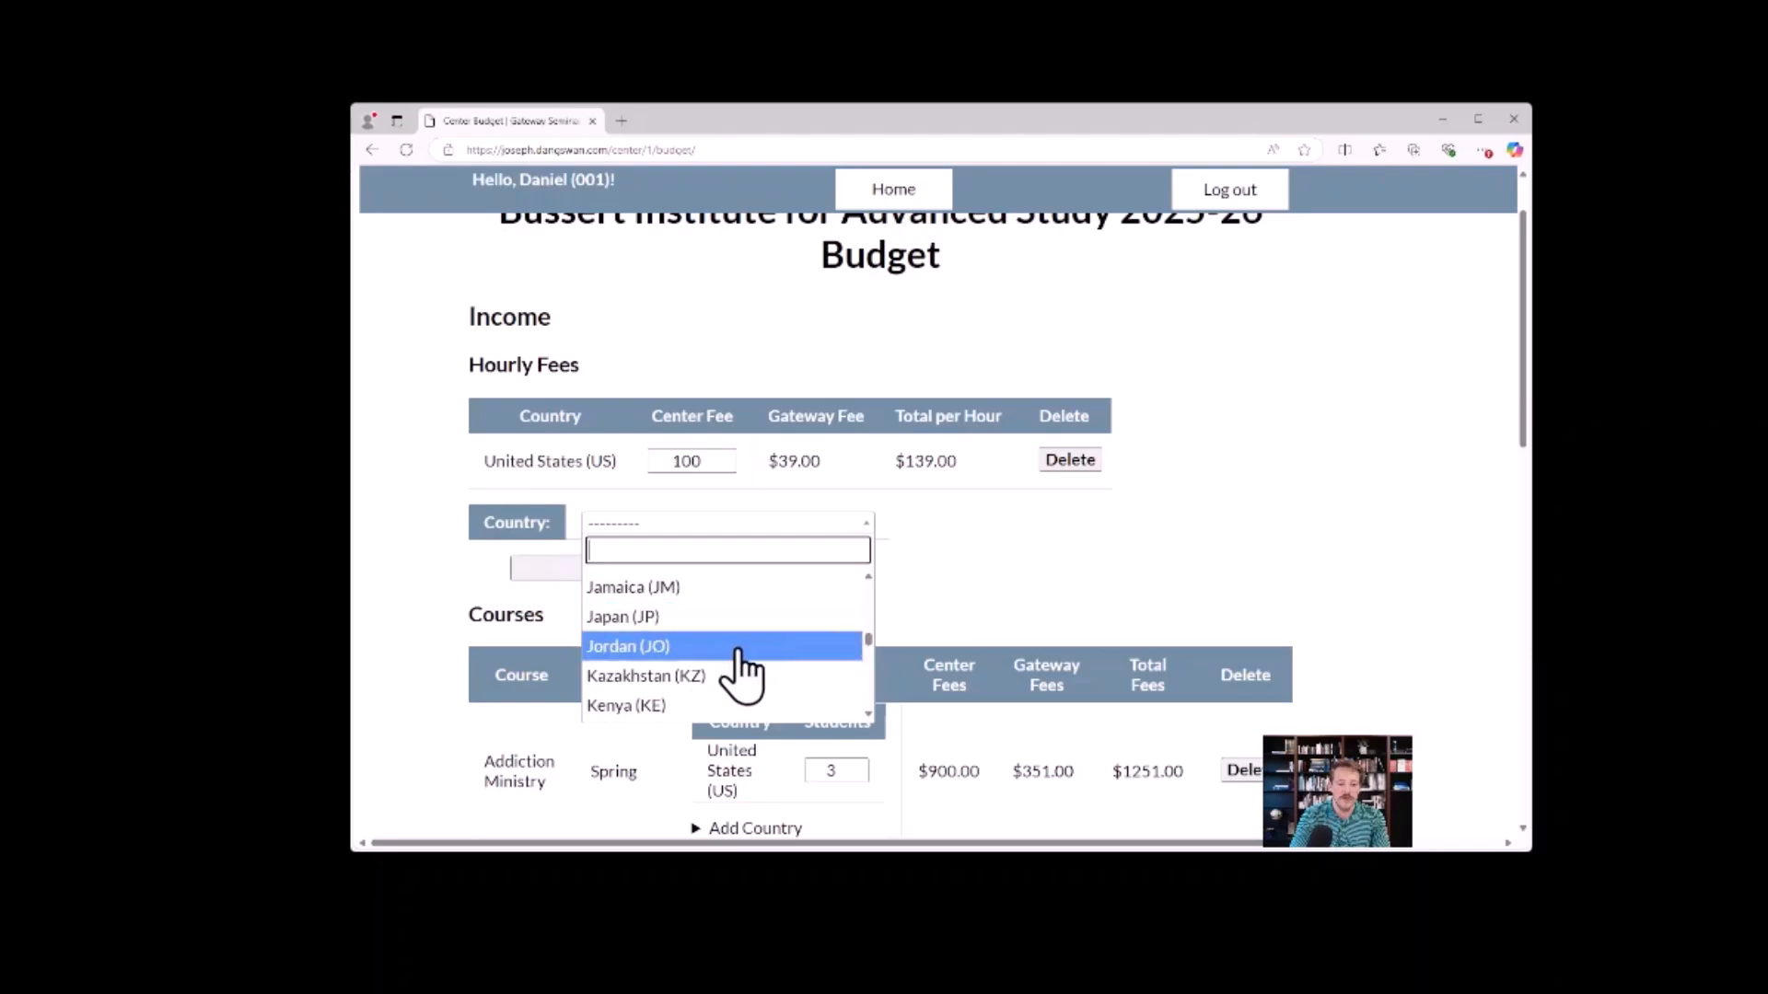
click(730, 678)
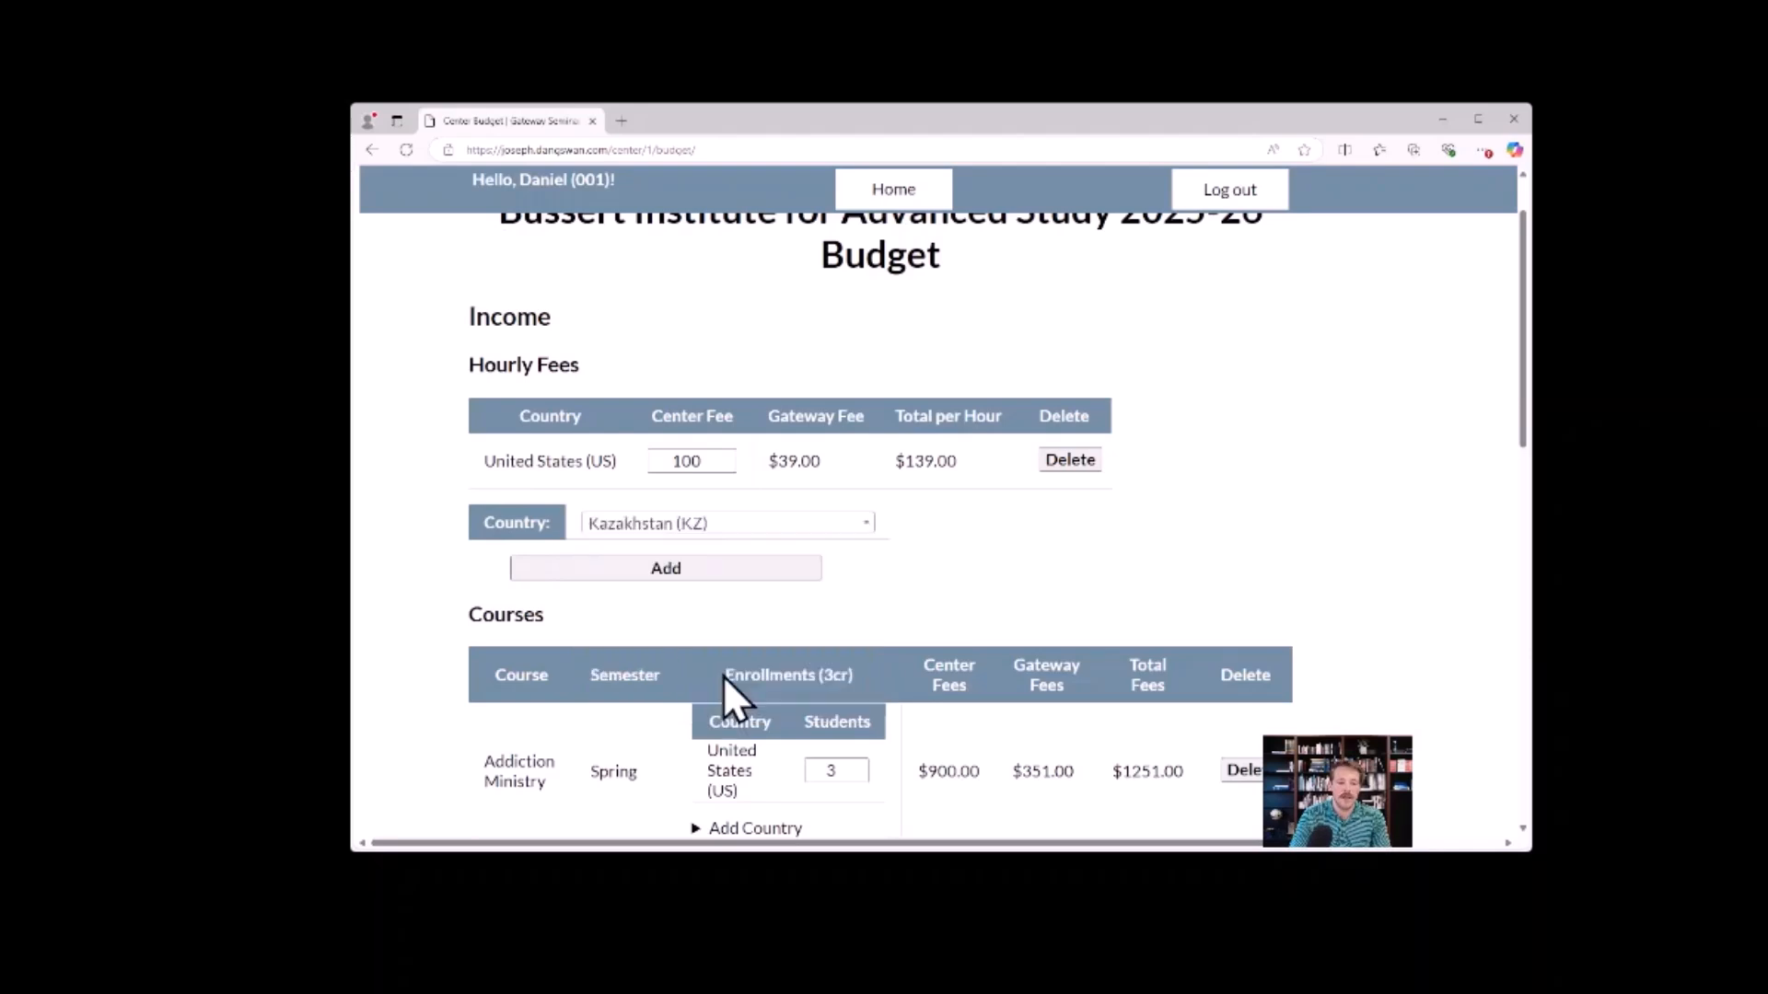
click(678, 571)
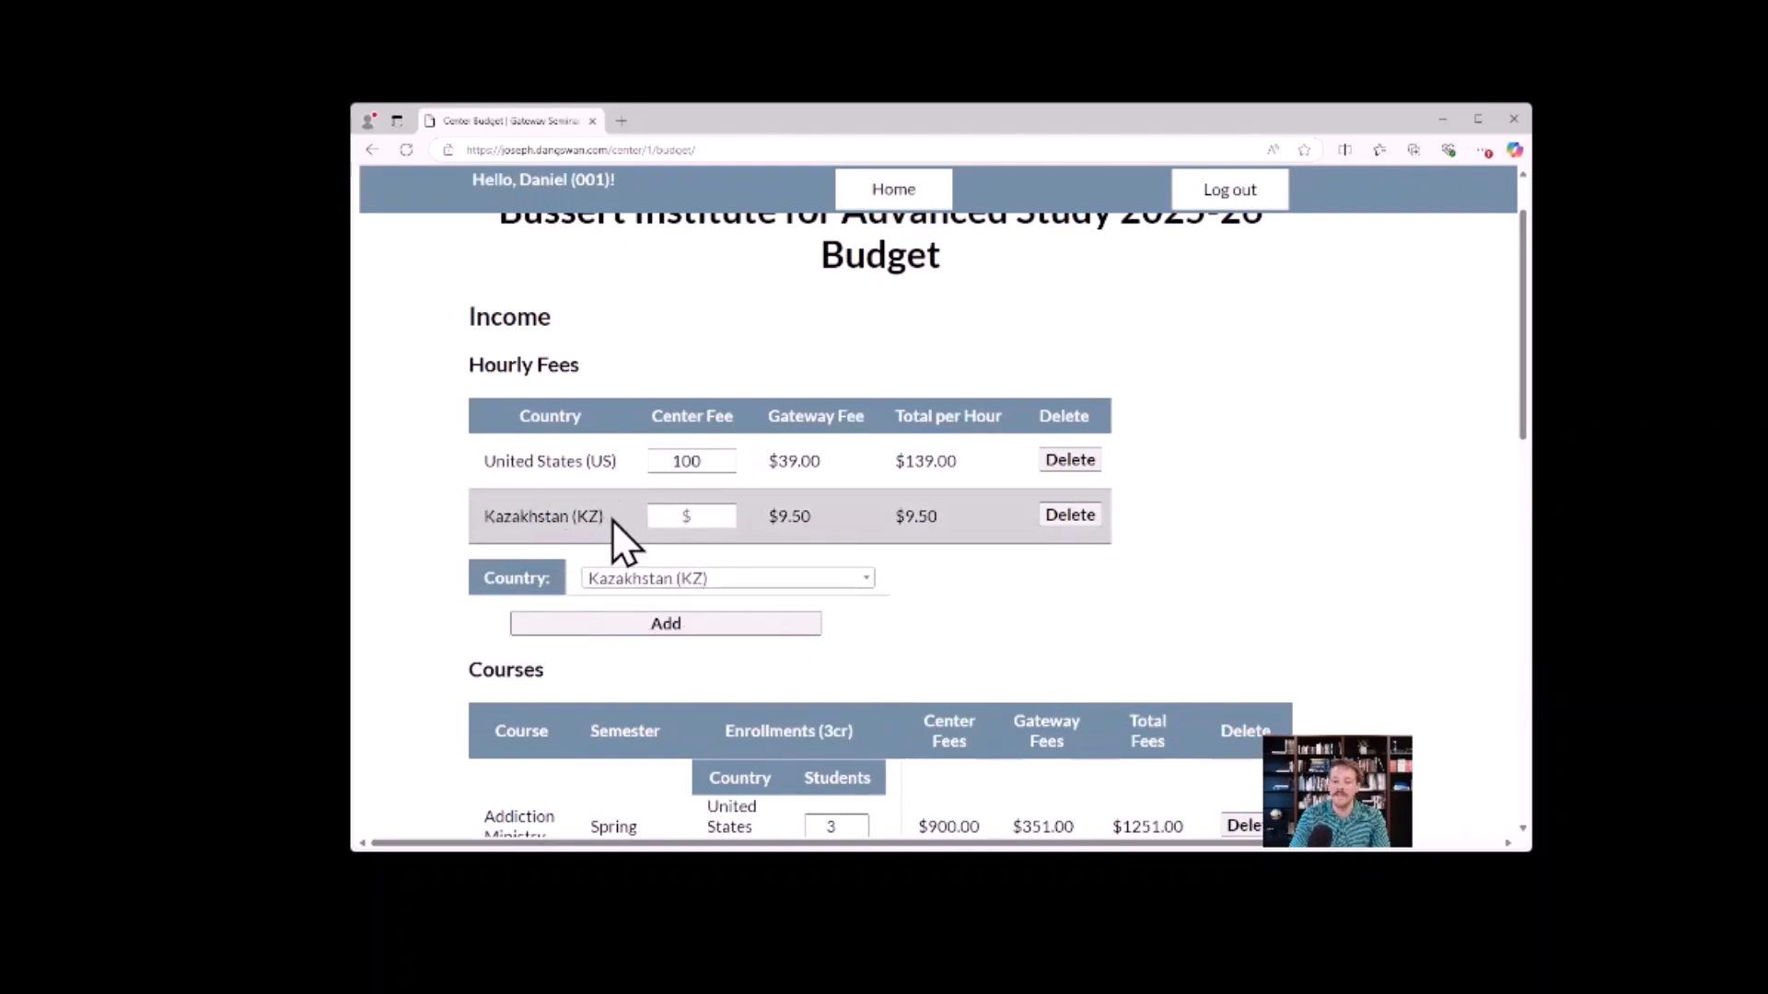
Set Kazakhstan's hourly center fee to 20, and choose Kenya (KE) in the country selection for hourly fees.
drag(810, 518, 778, 517)
click(821, 521)
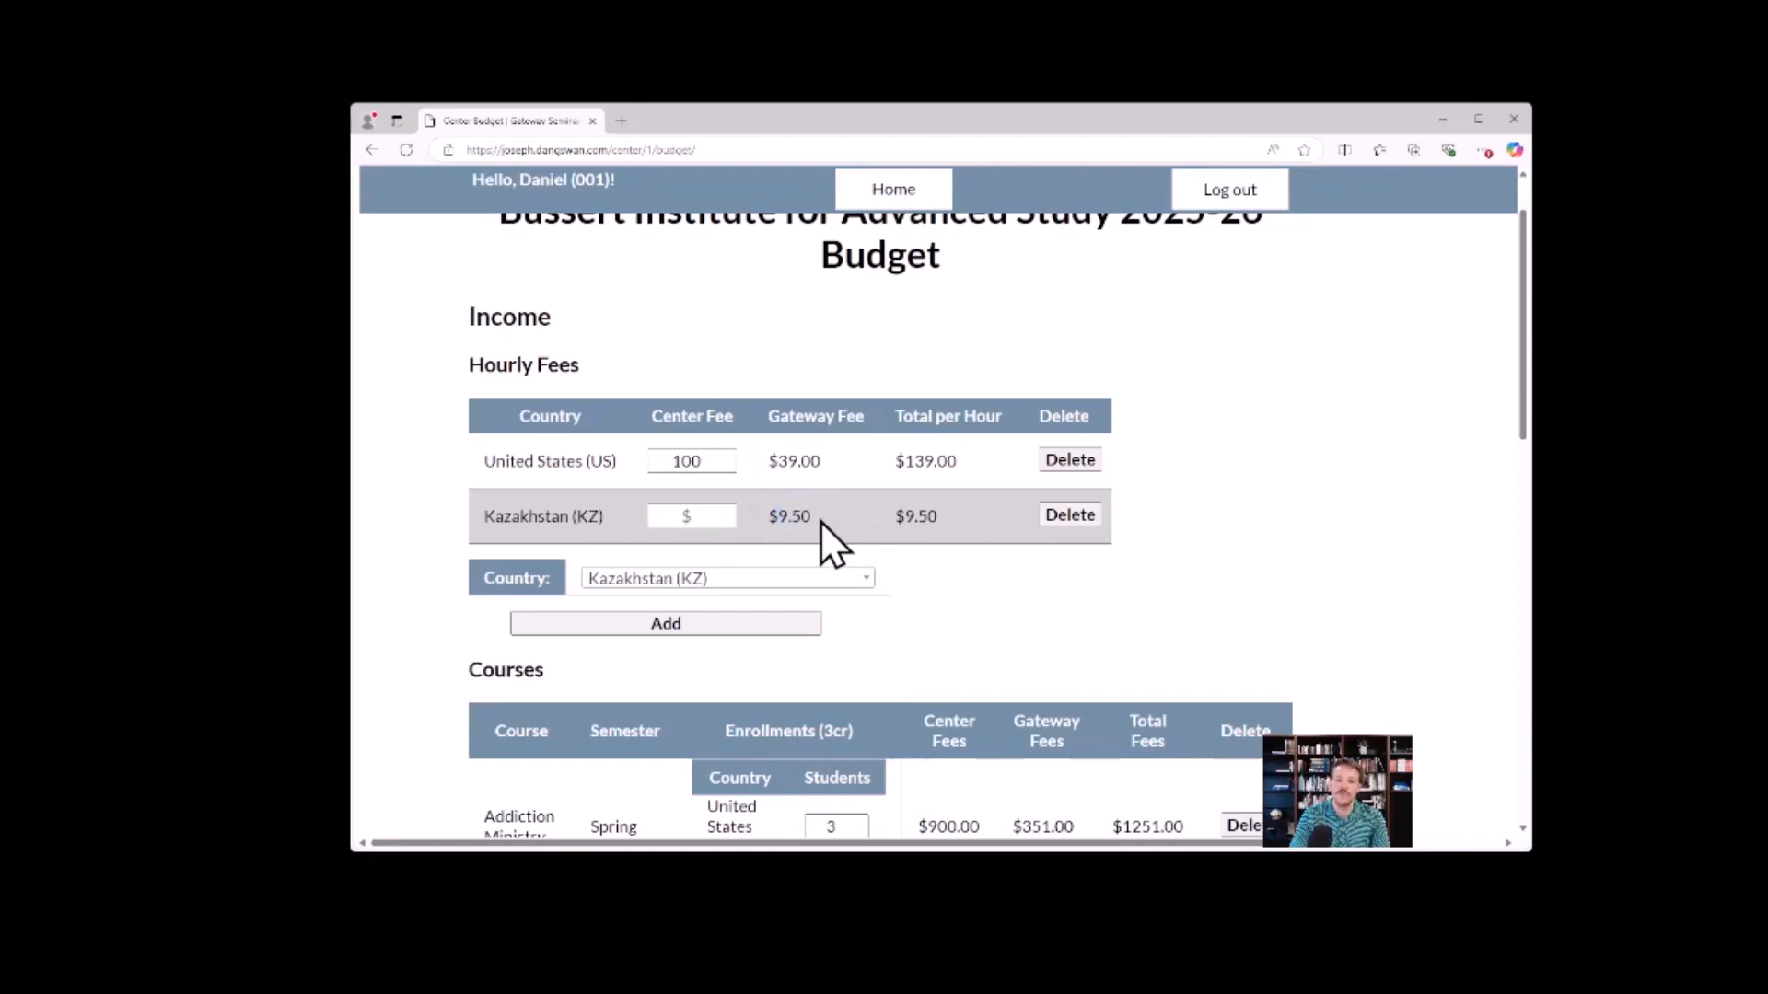
click(693, 518)
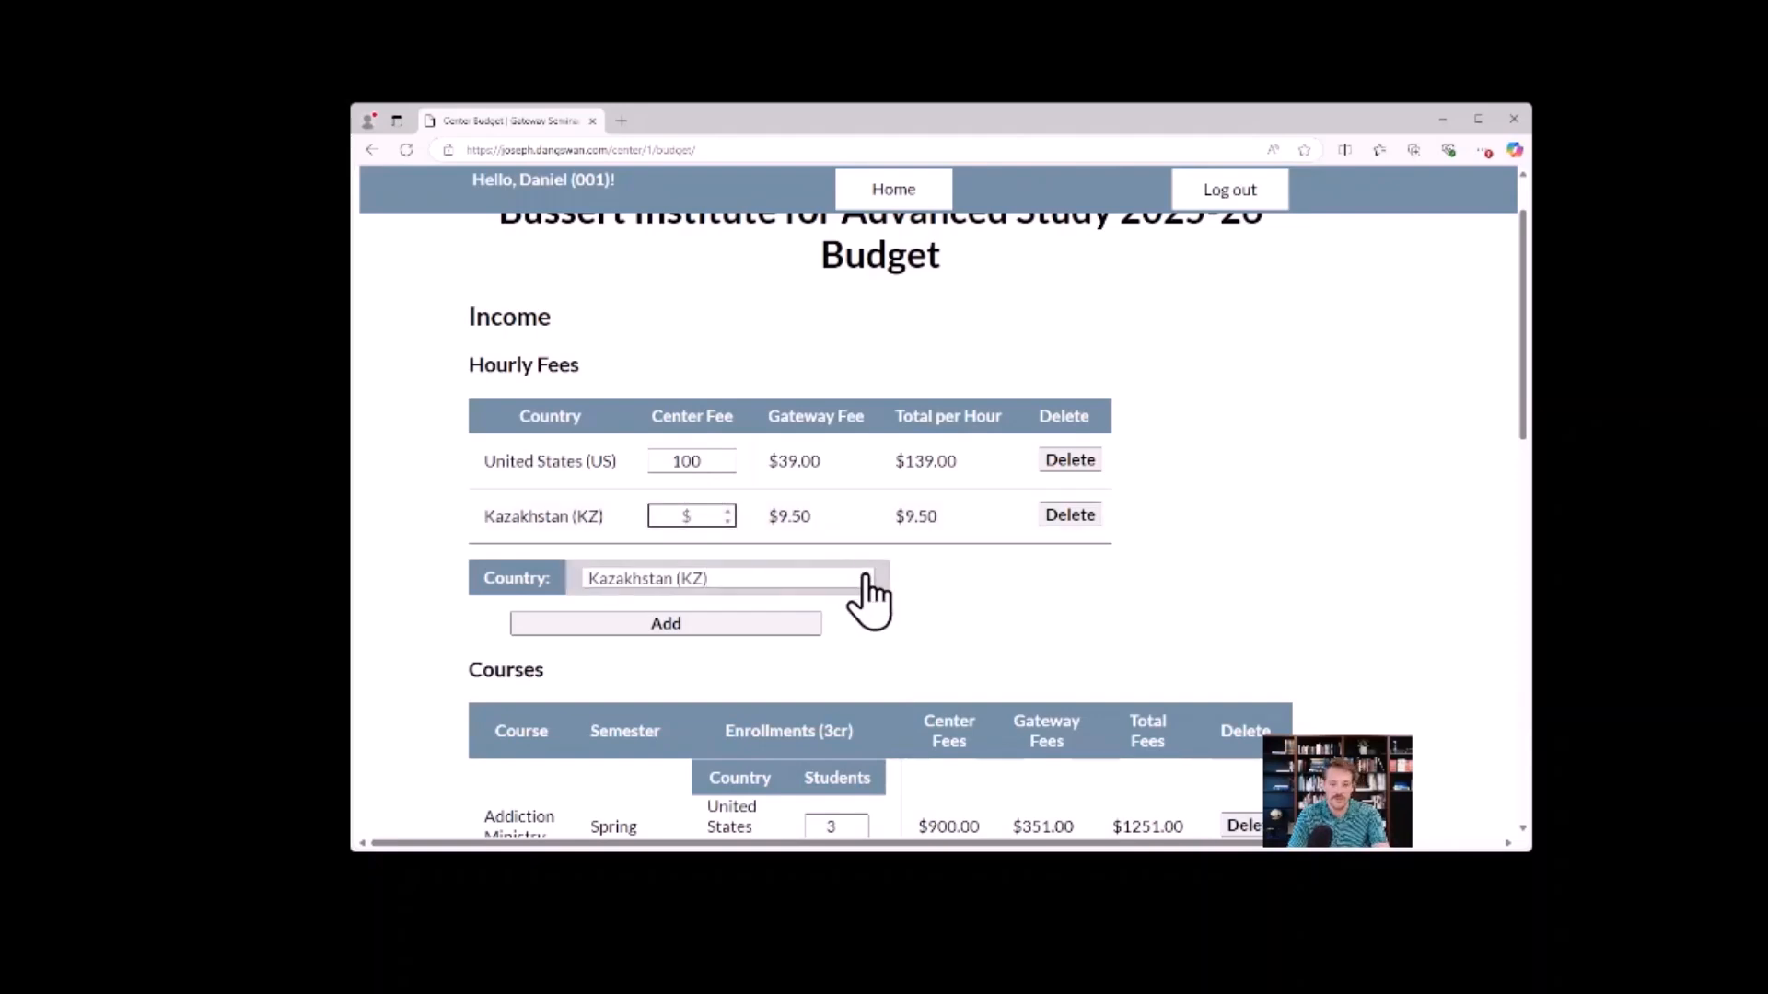
text(20)
click(721, 369)
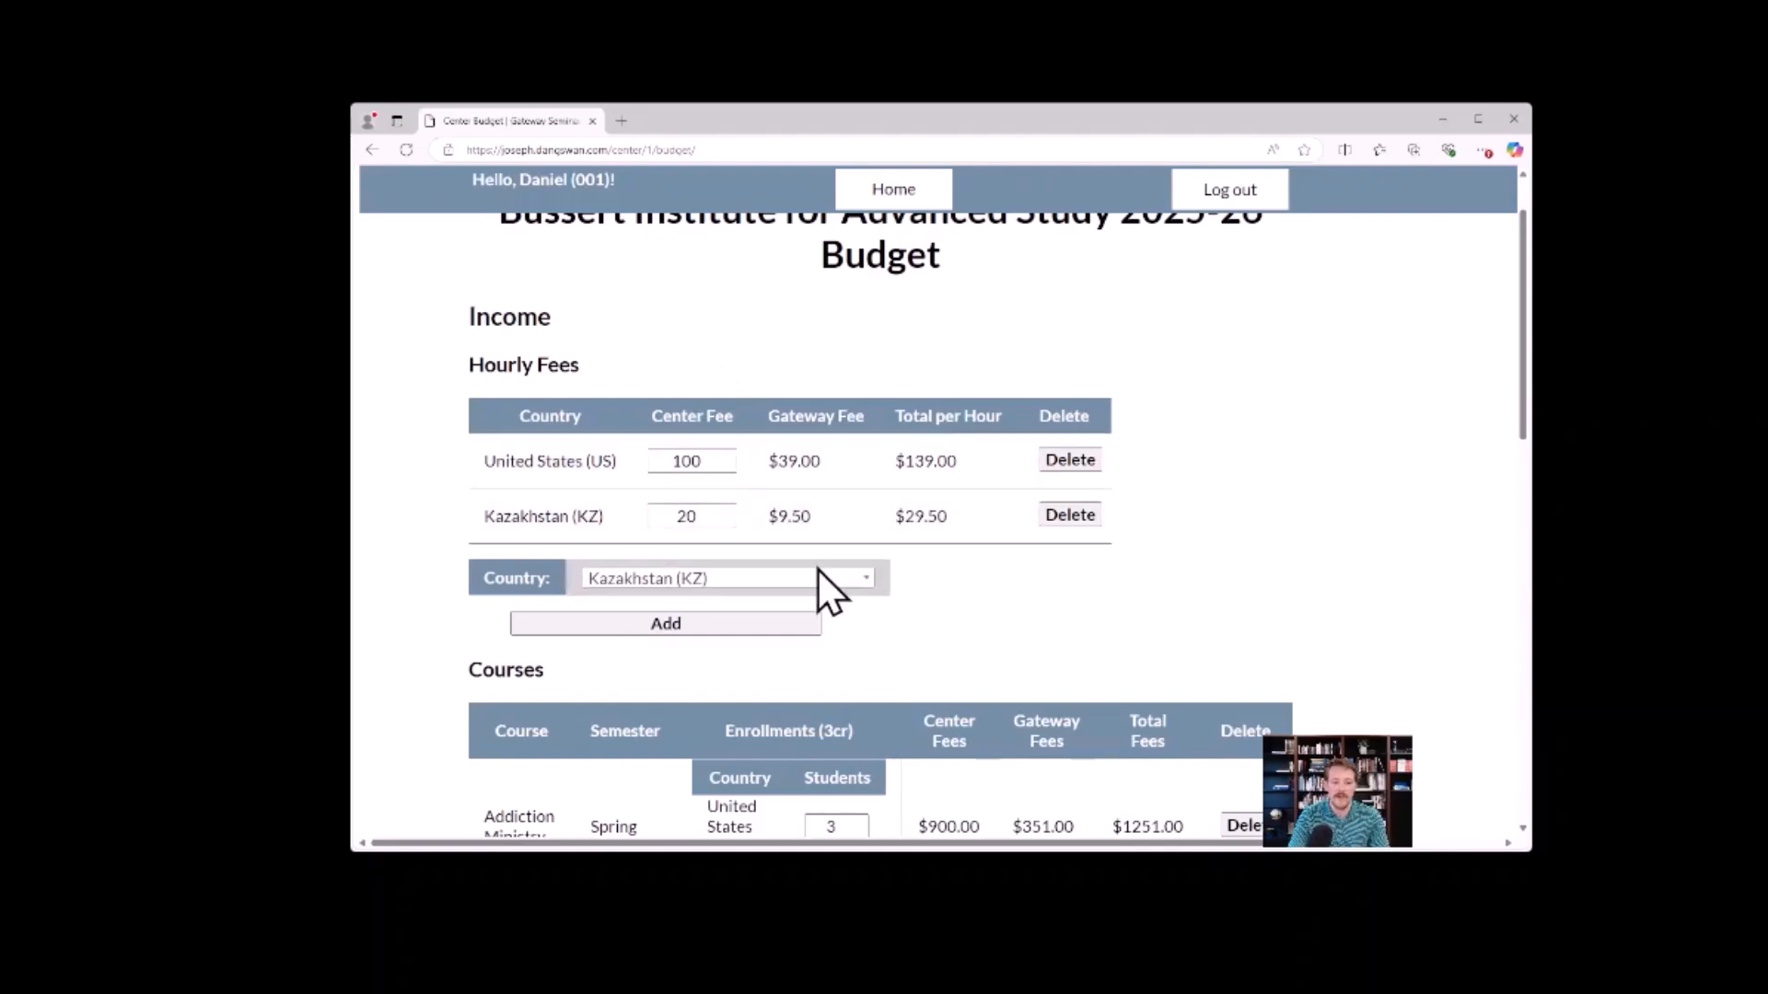
click(734, 580)
click(718, 727)
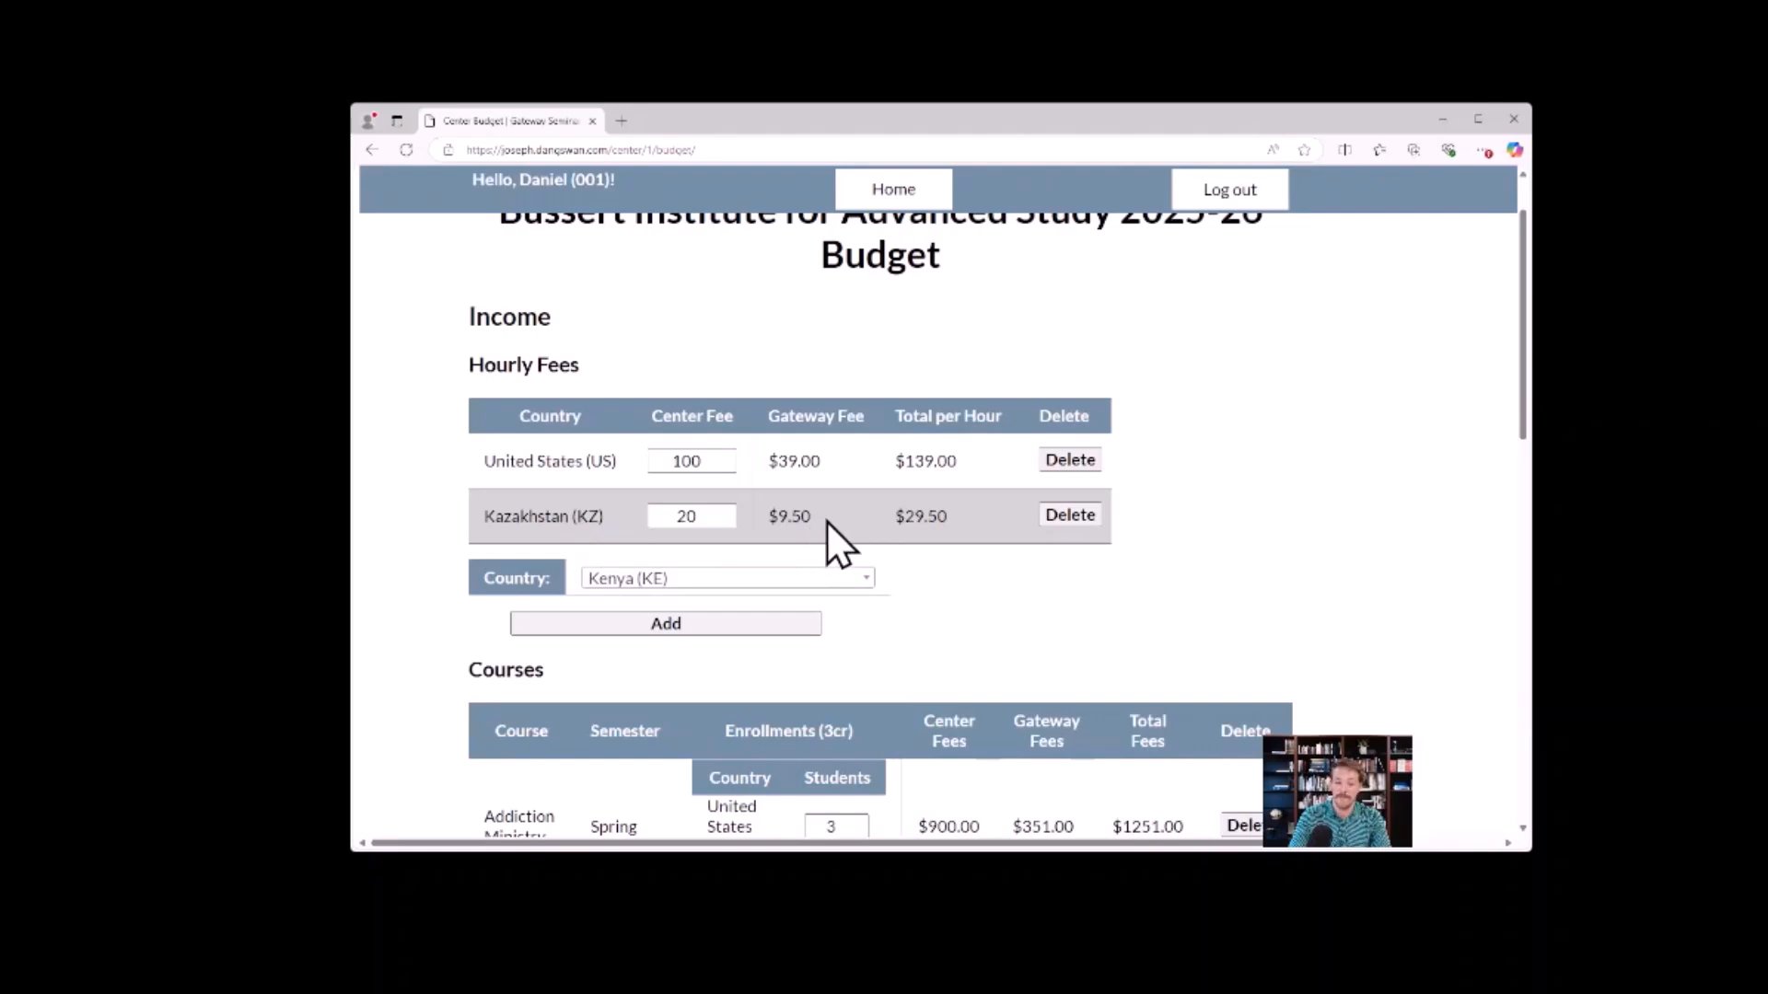
Review the Addiction Ministry course's enrollments, center fees and total fees in the budget's course income.
scroll(862, 373, down, 1)
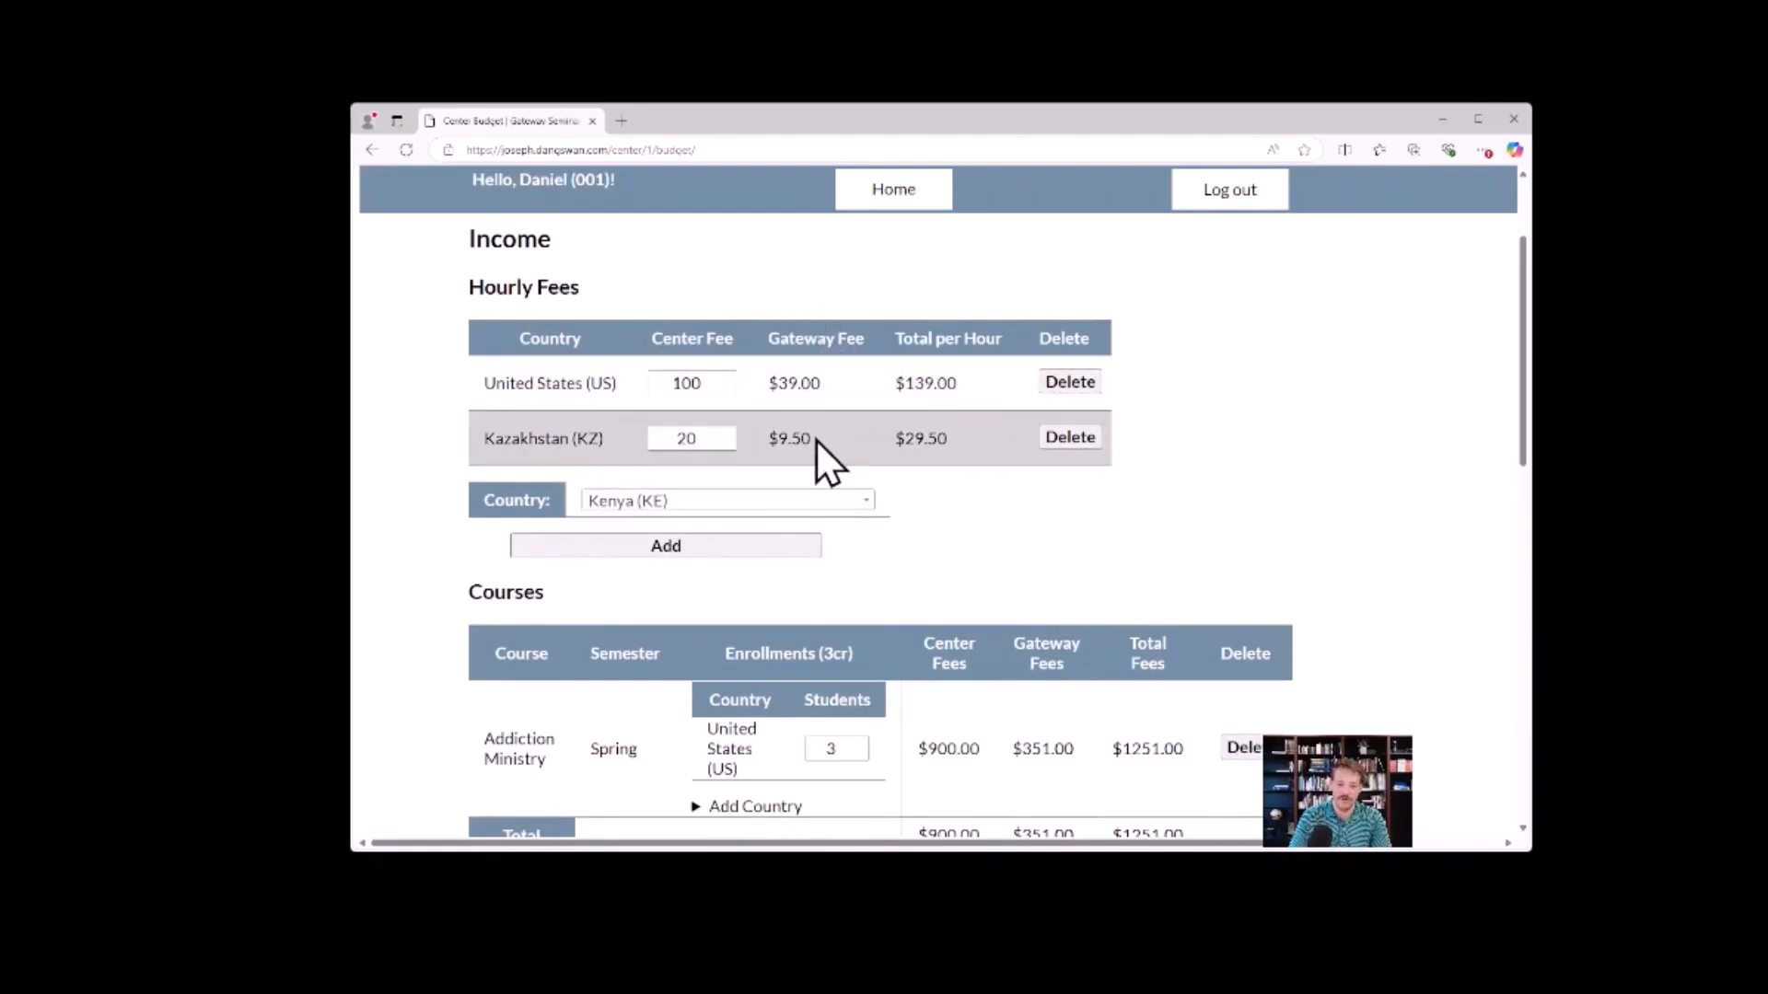
scroll(814, 387, down, 3)
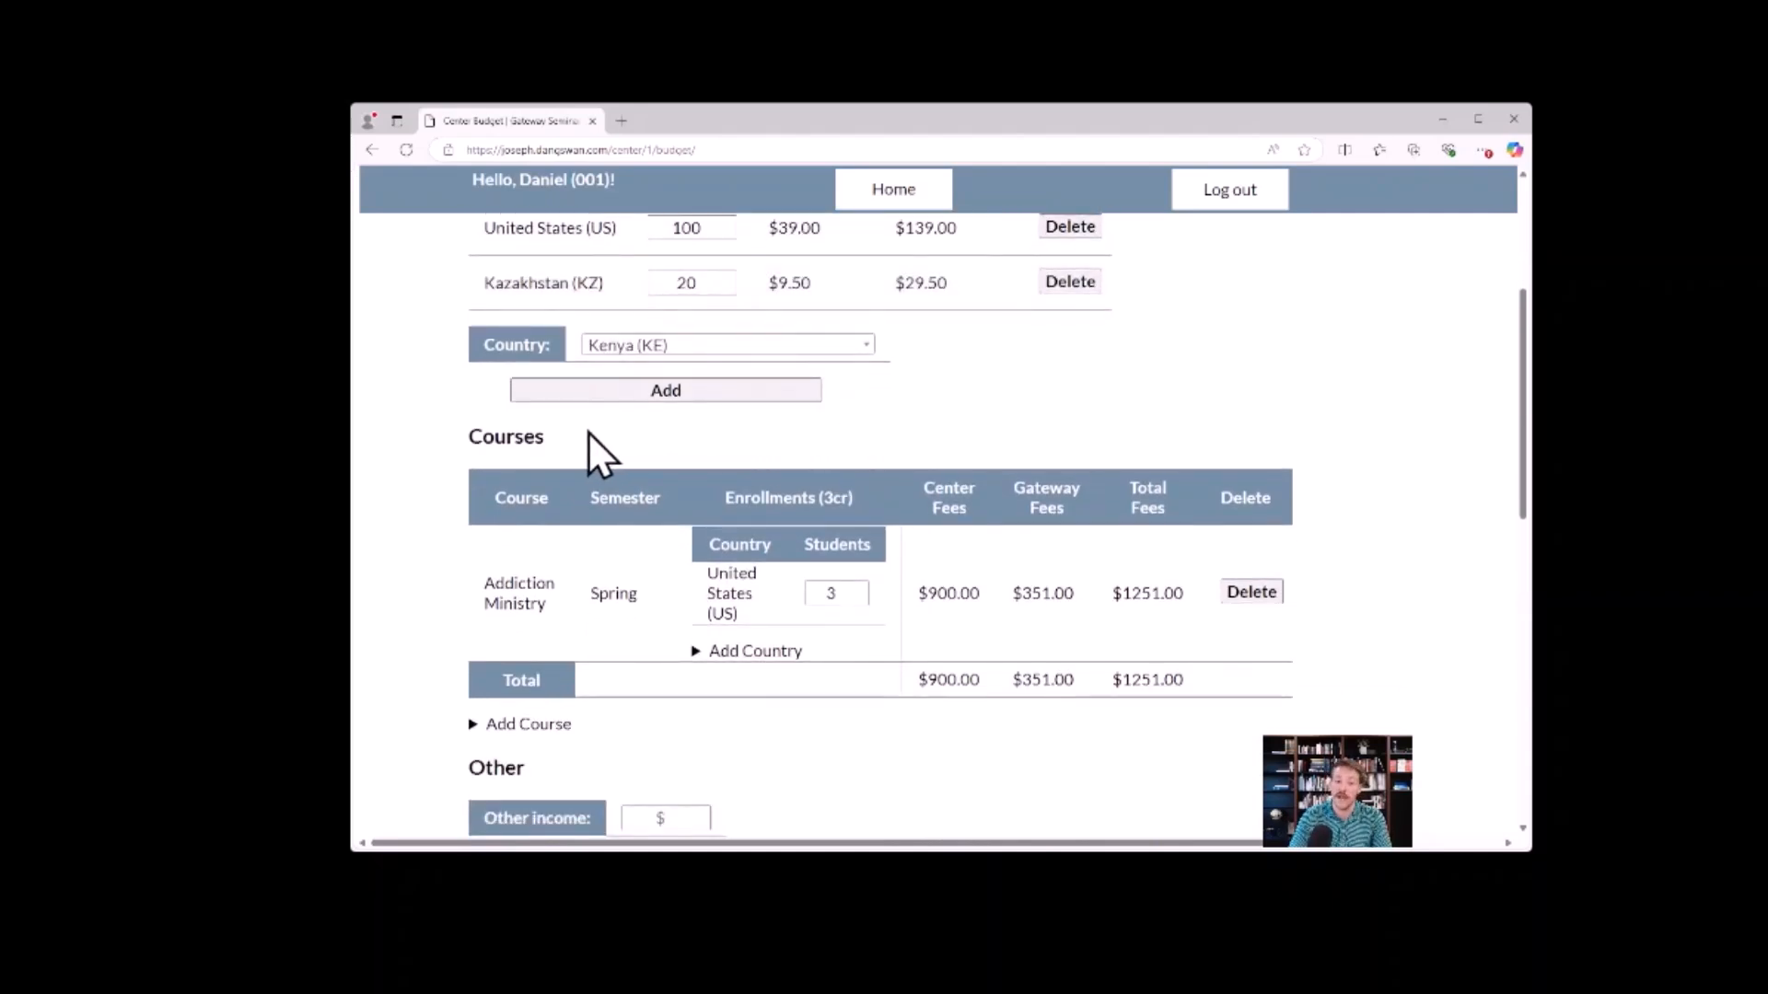
scroll(588, 433, down, 1)
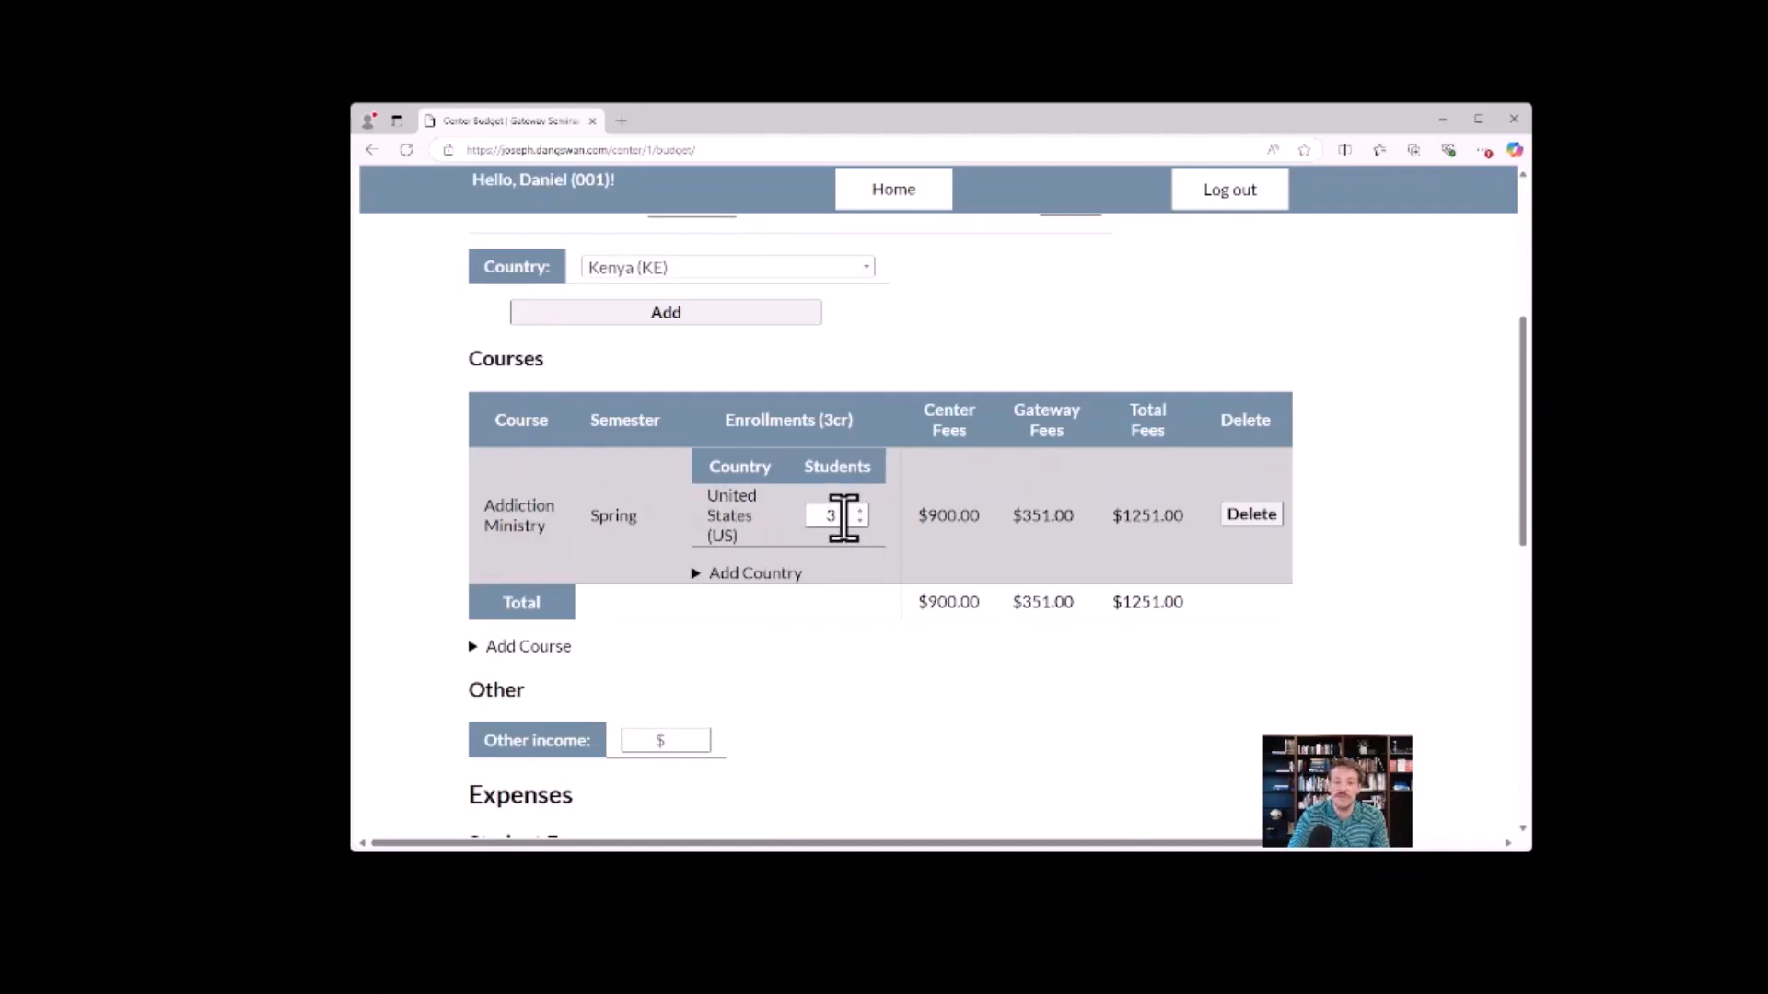
drag(924, 518, 980, 519)
click(984, 523)
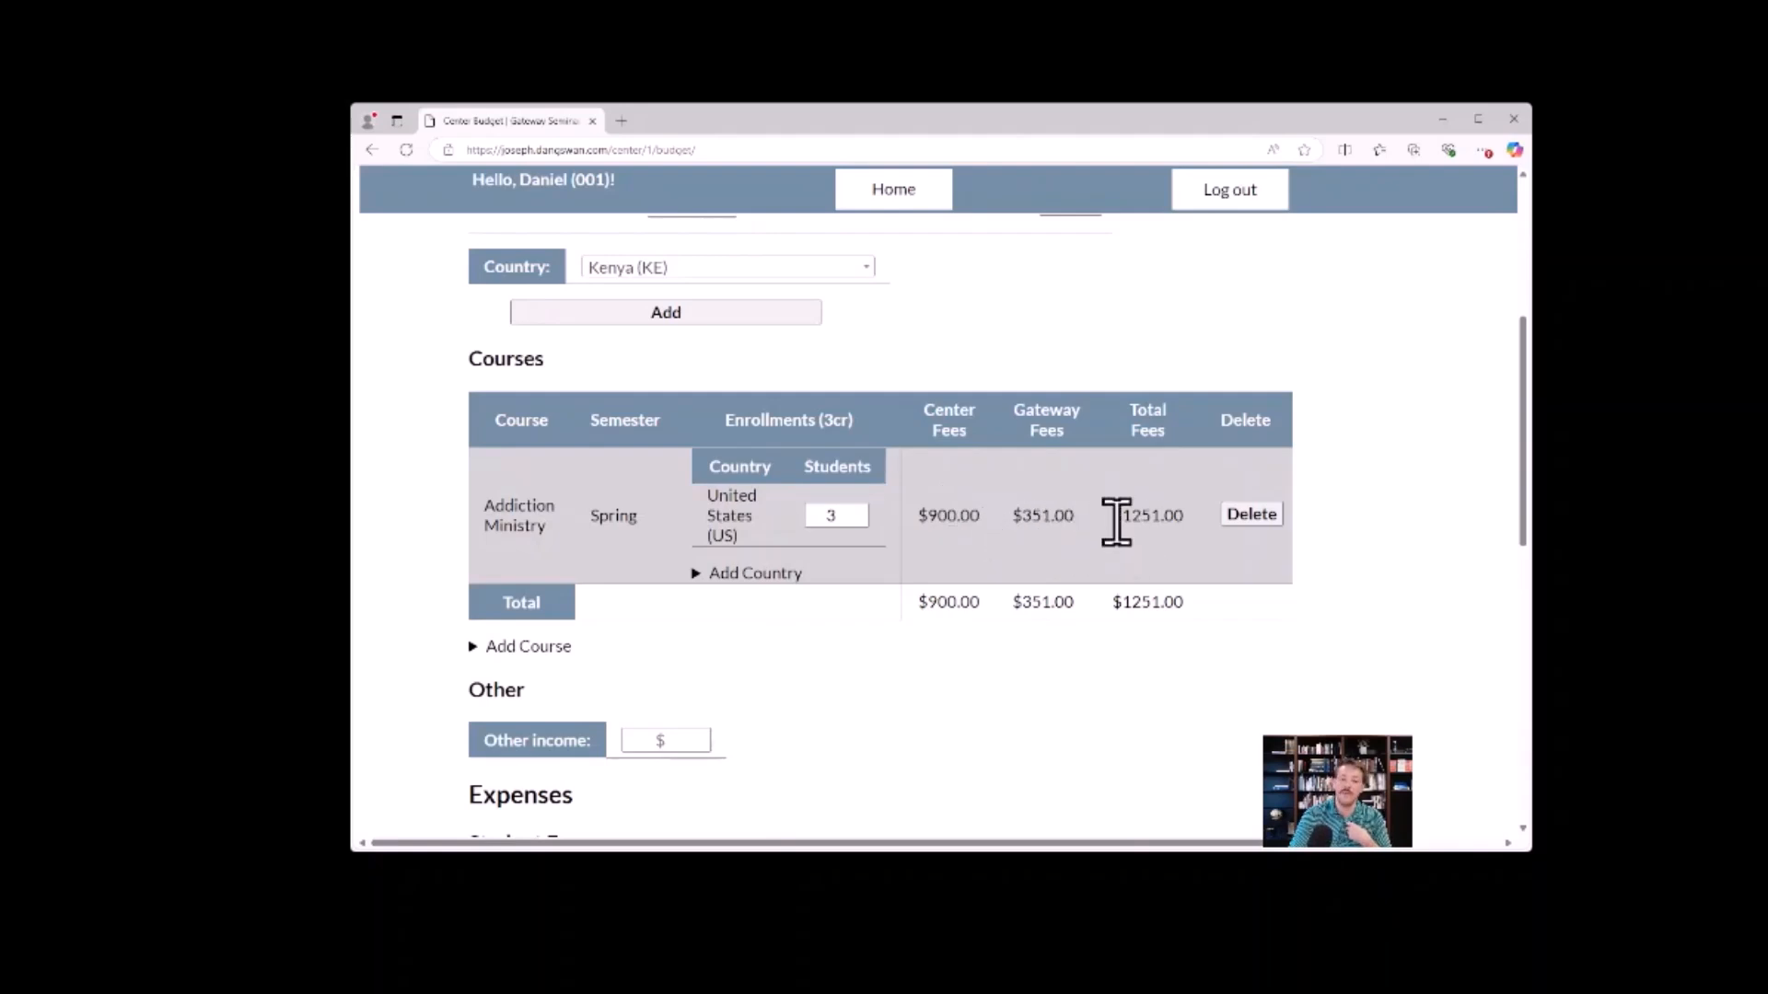
drag(1122, 518, 1190, 519)
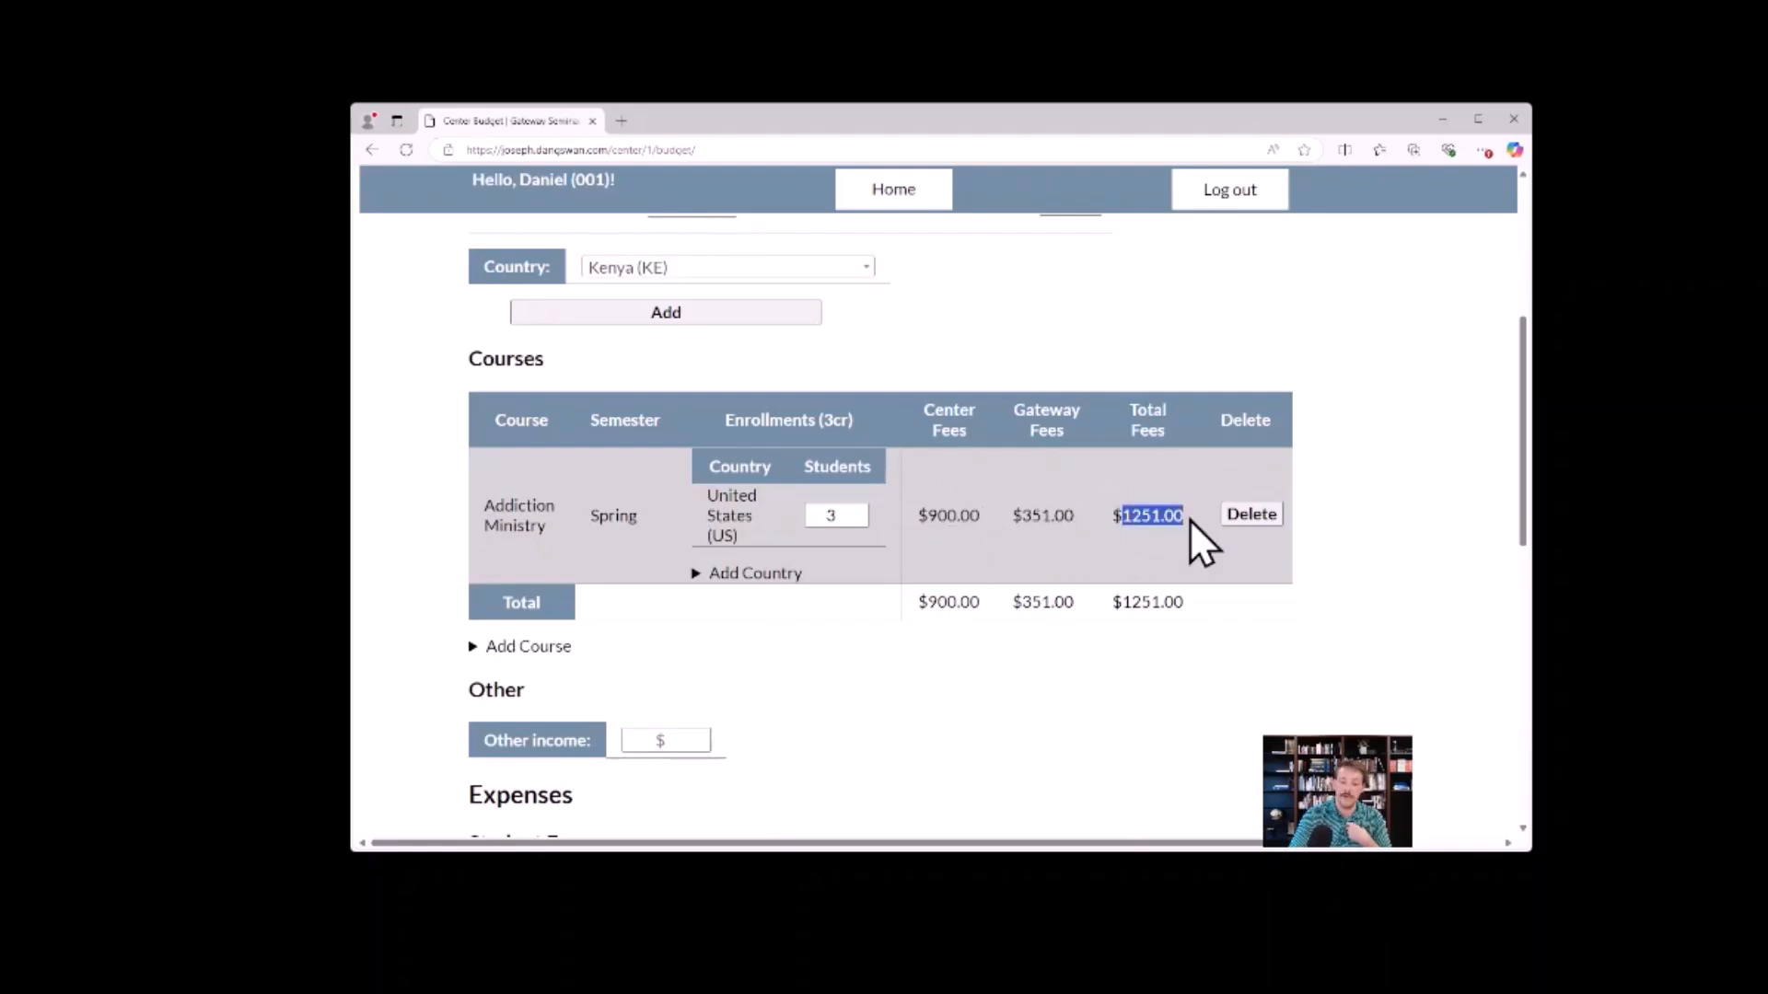
click(1380, 536)
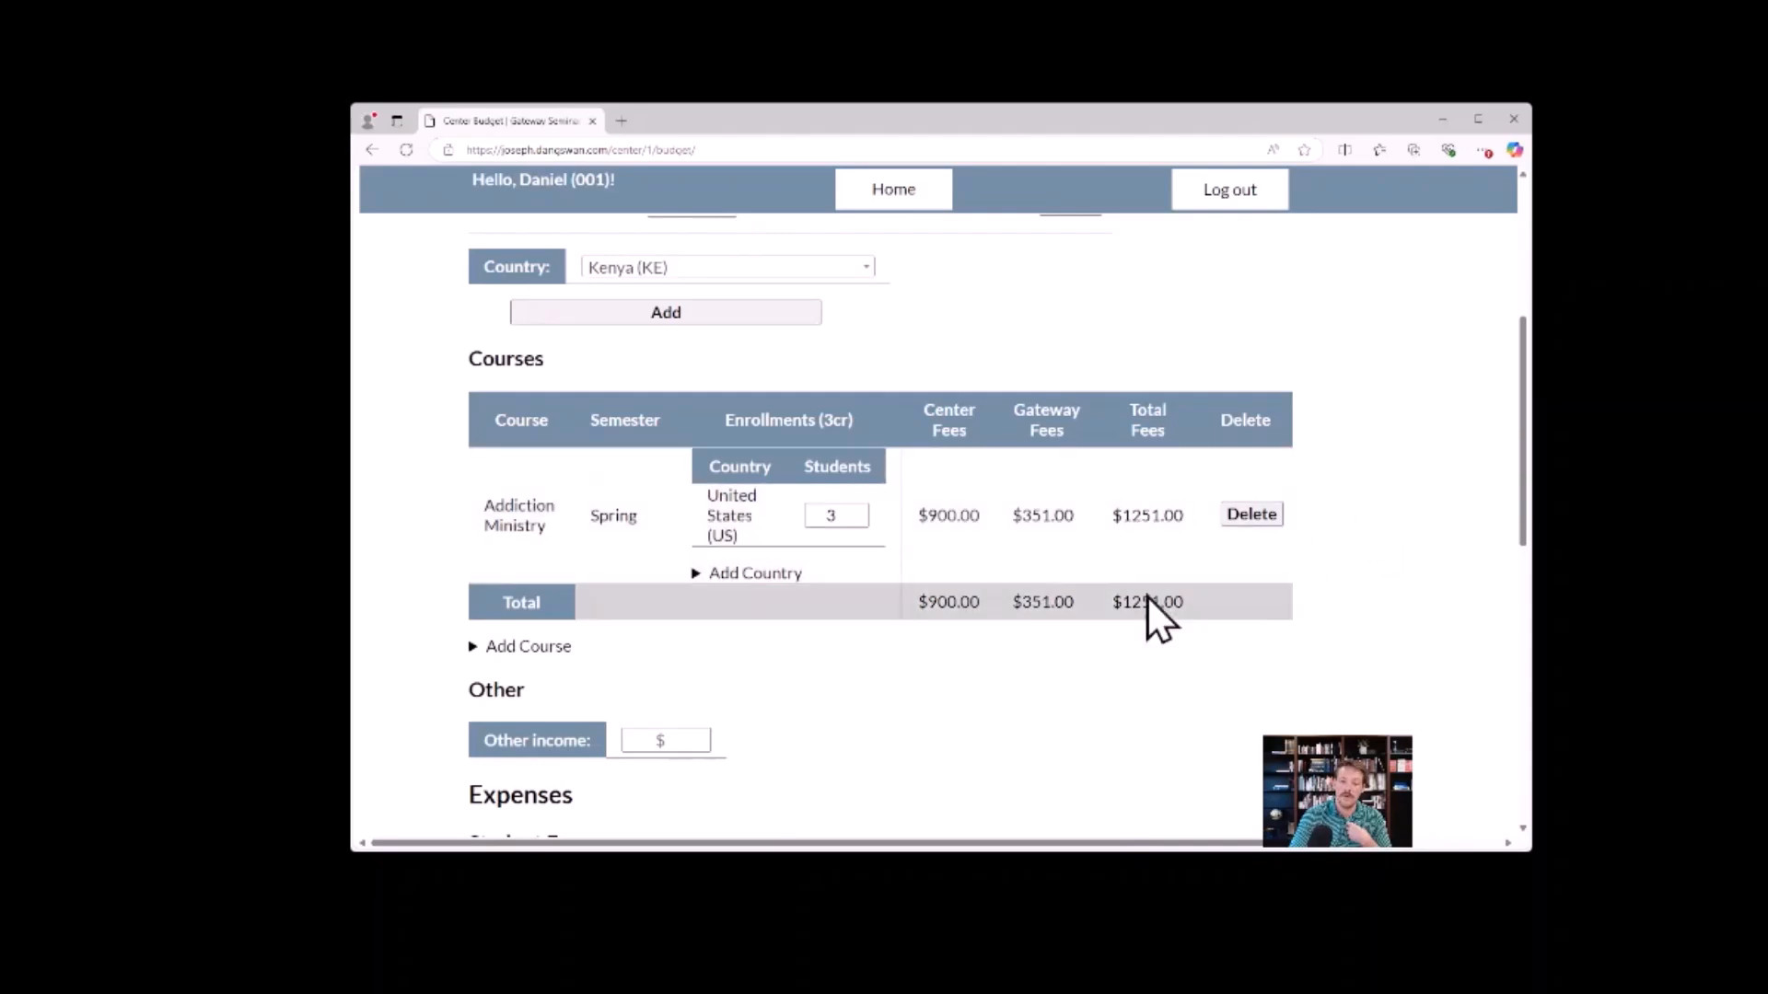
Set the number of United States students enrolled in Addiction Ministry to 8.
click(859, 512)
click(860, 512)
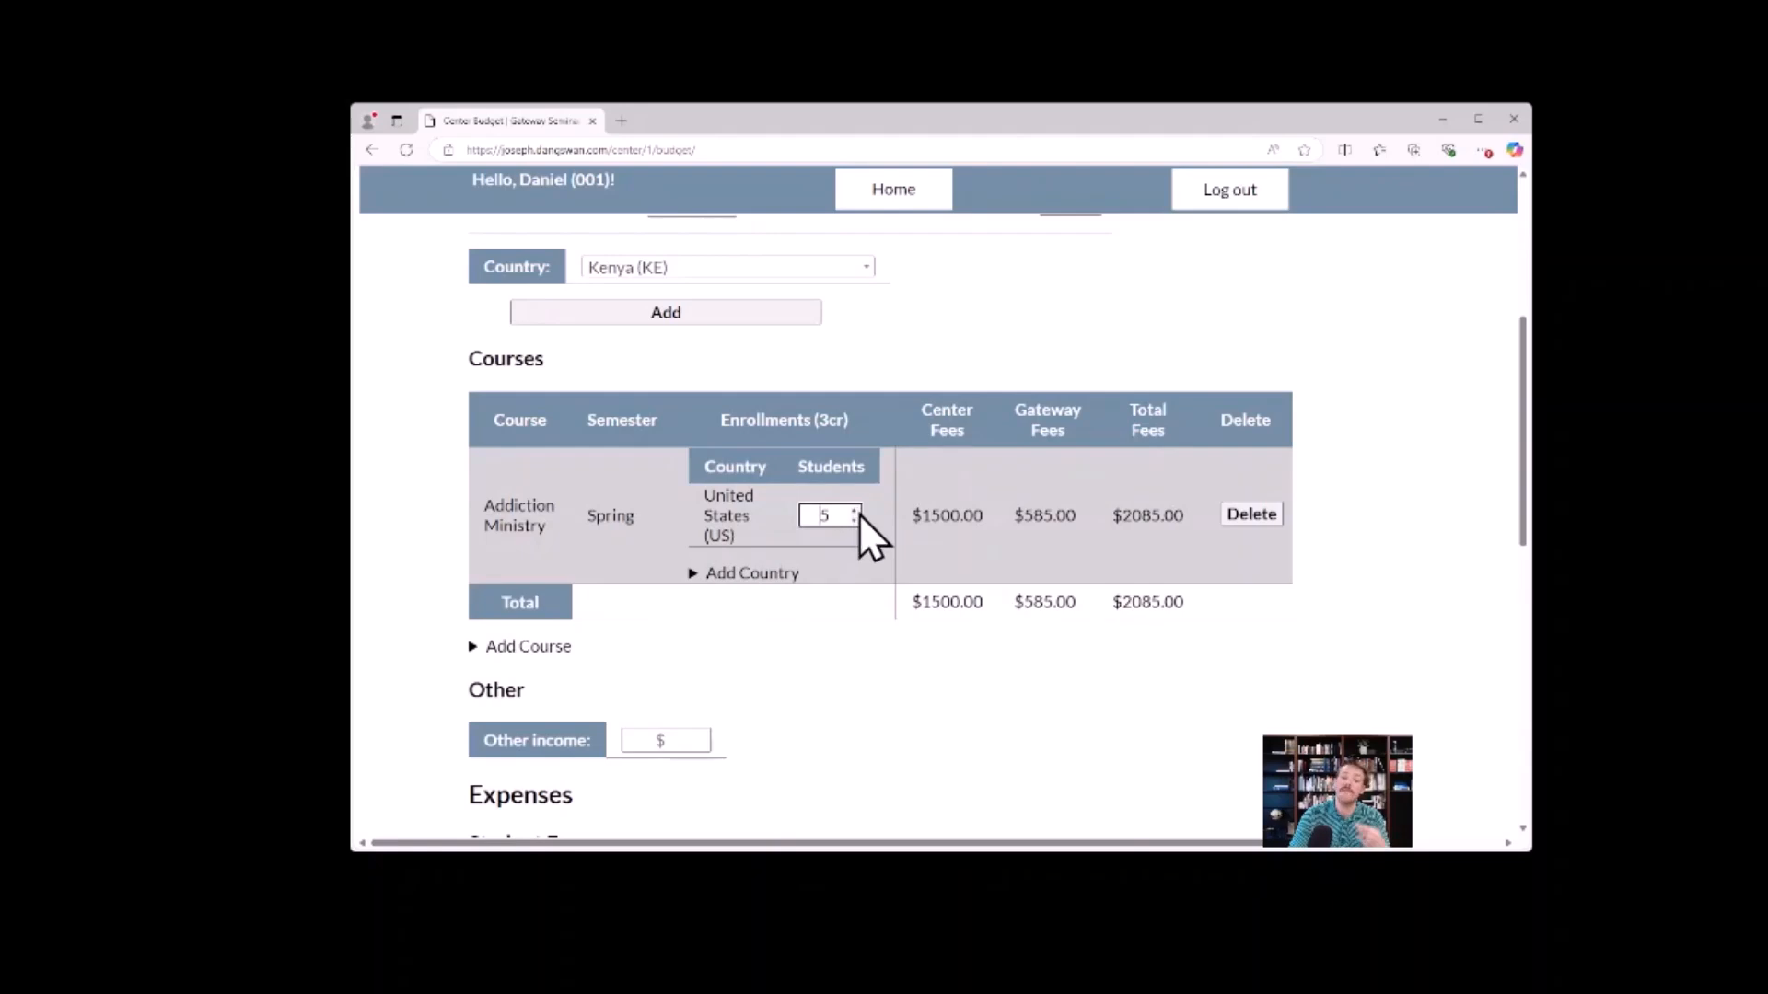
click(854, 521)
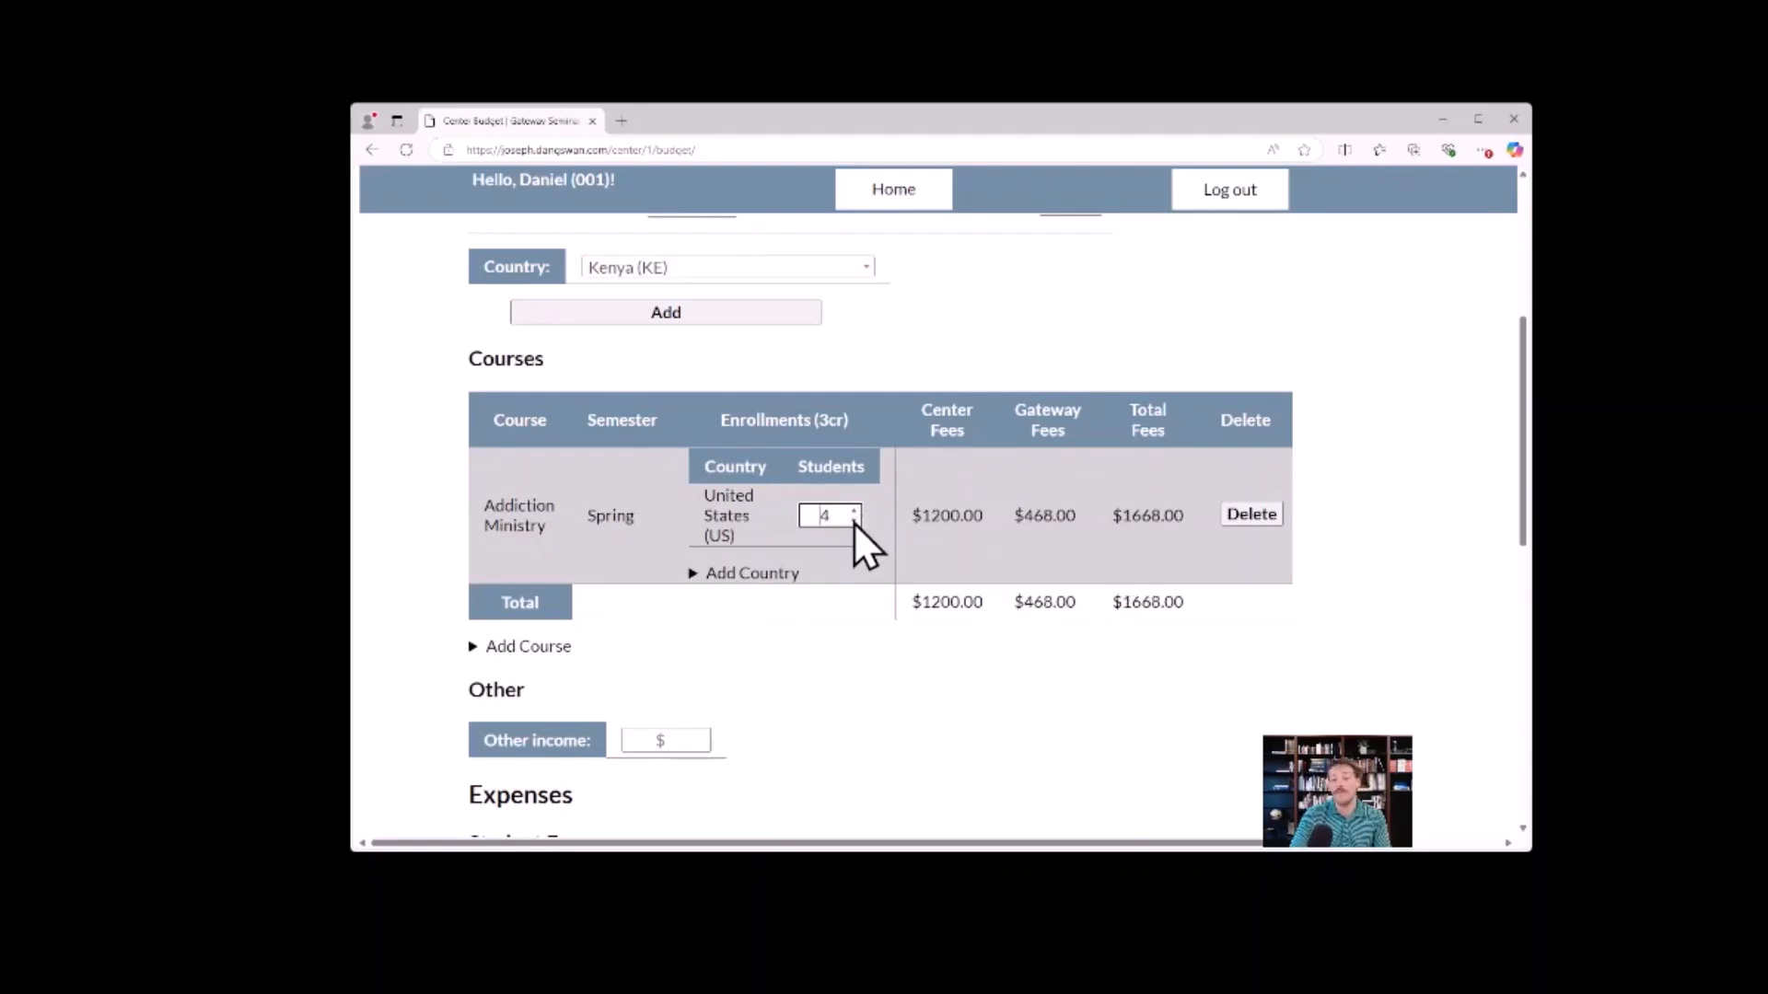
click(854, 511)
click(855, 511)
click(854, 510)
click(854, 511)
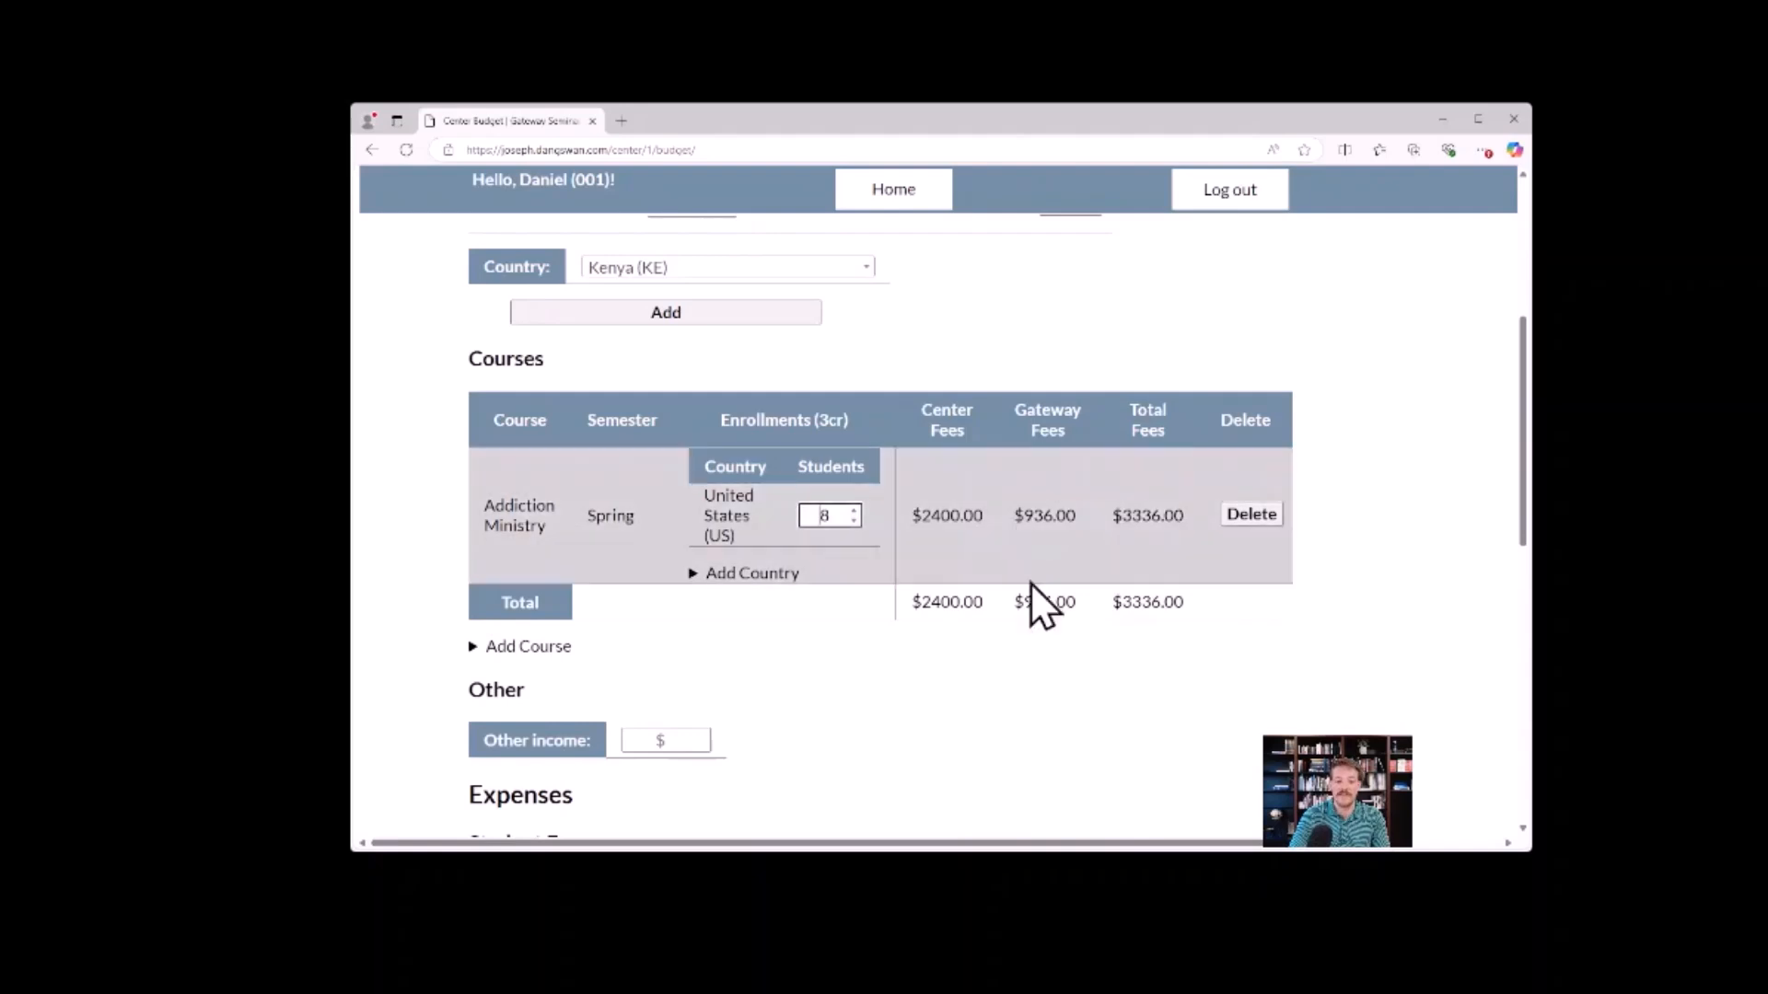
Add the course Baptist Heritage and Practice (CLL1113) for the Fall semester to the budget.
click(474, 647)
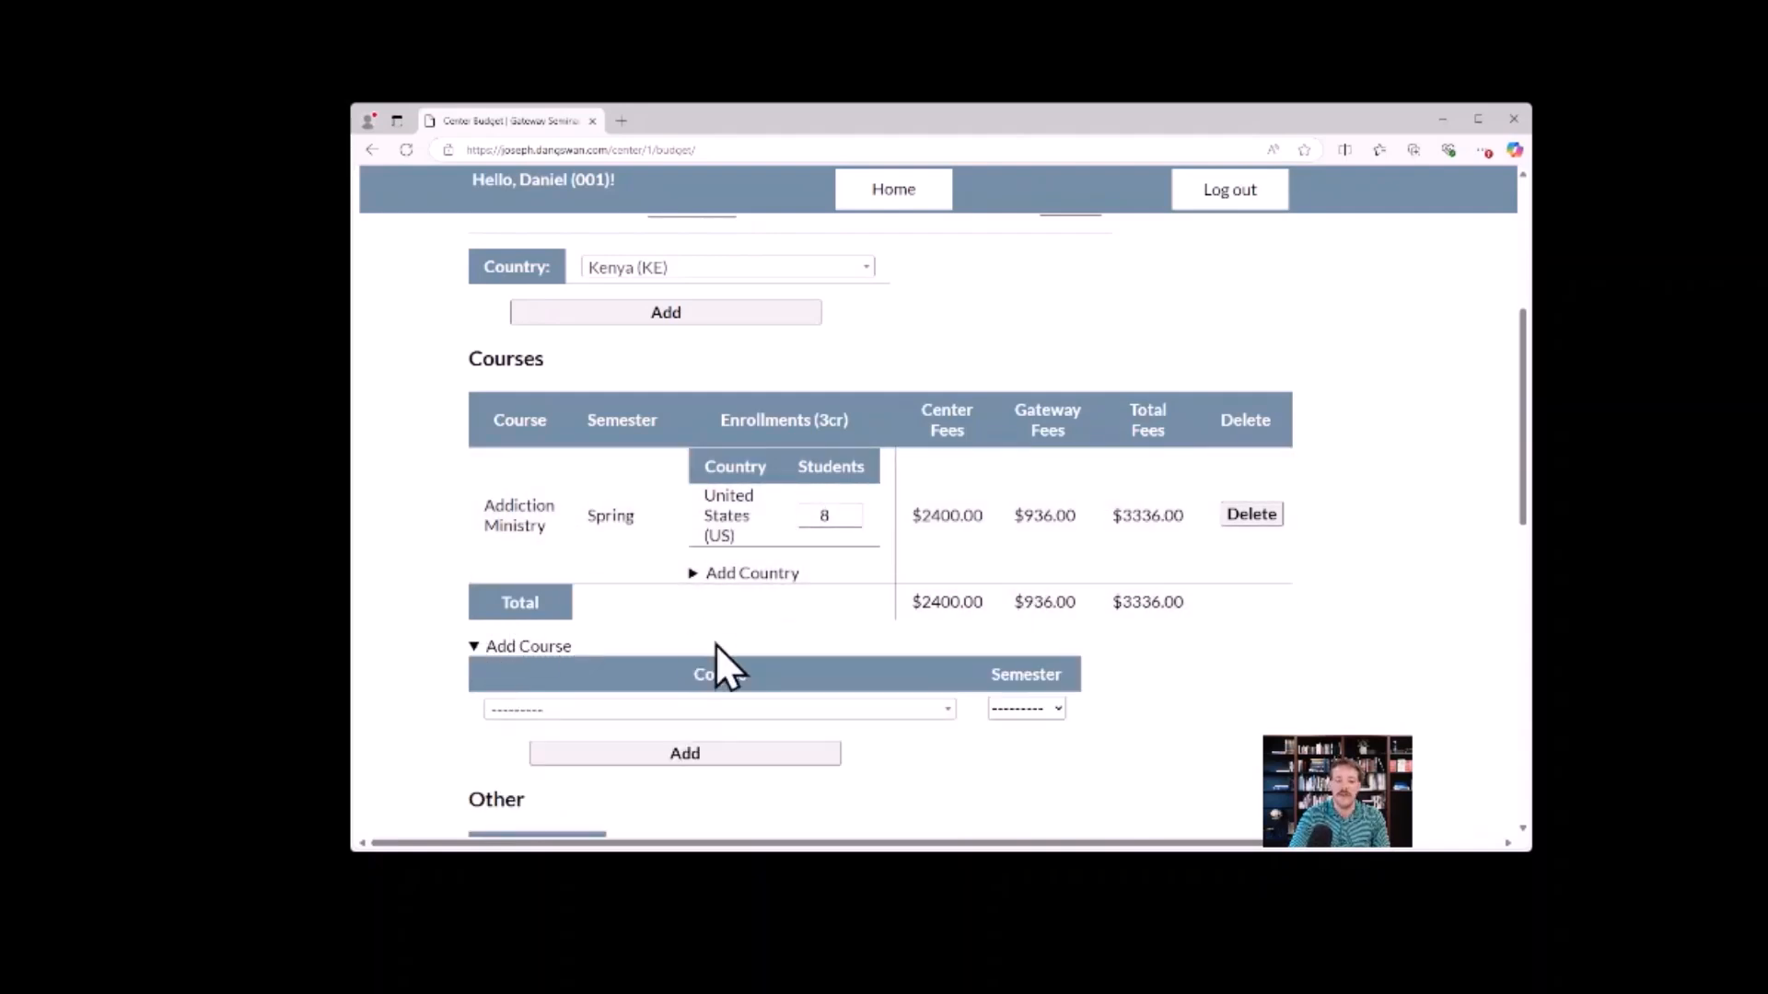
click(771, 709)
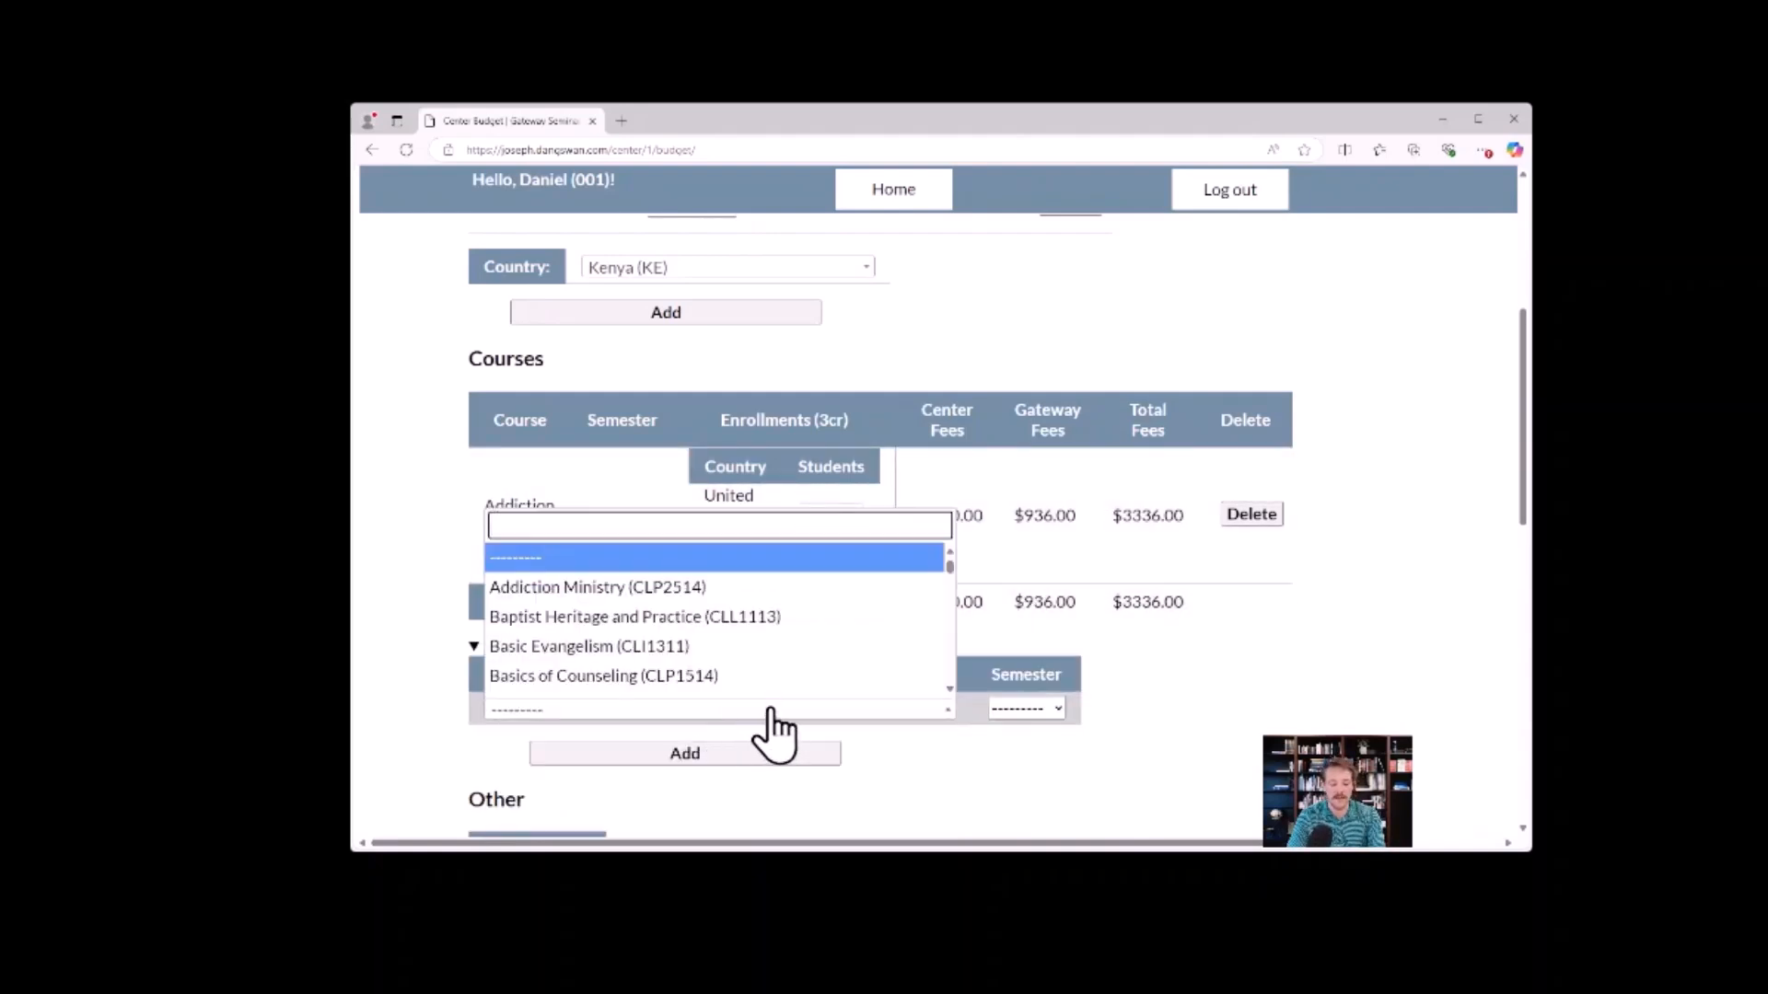
key(Down)
key(Down)
key(Return)
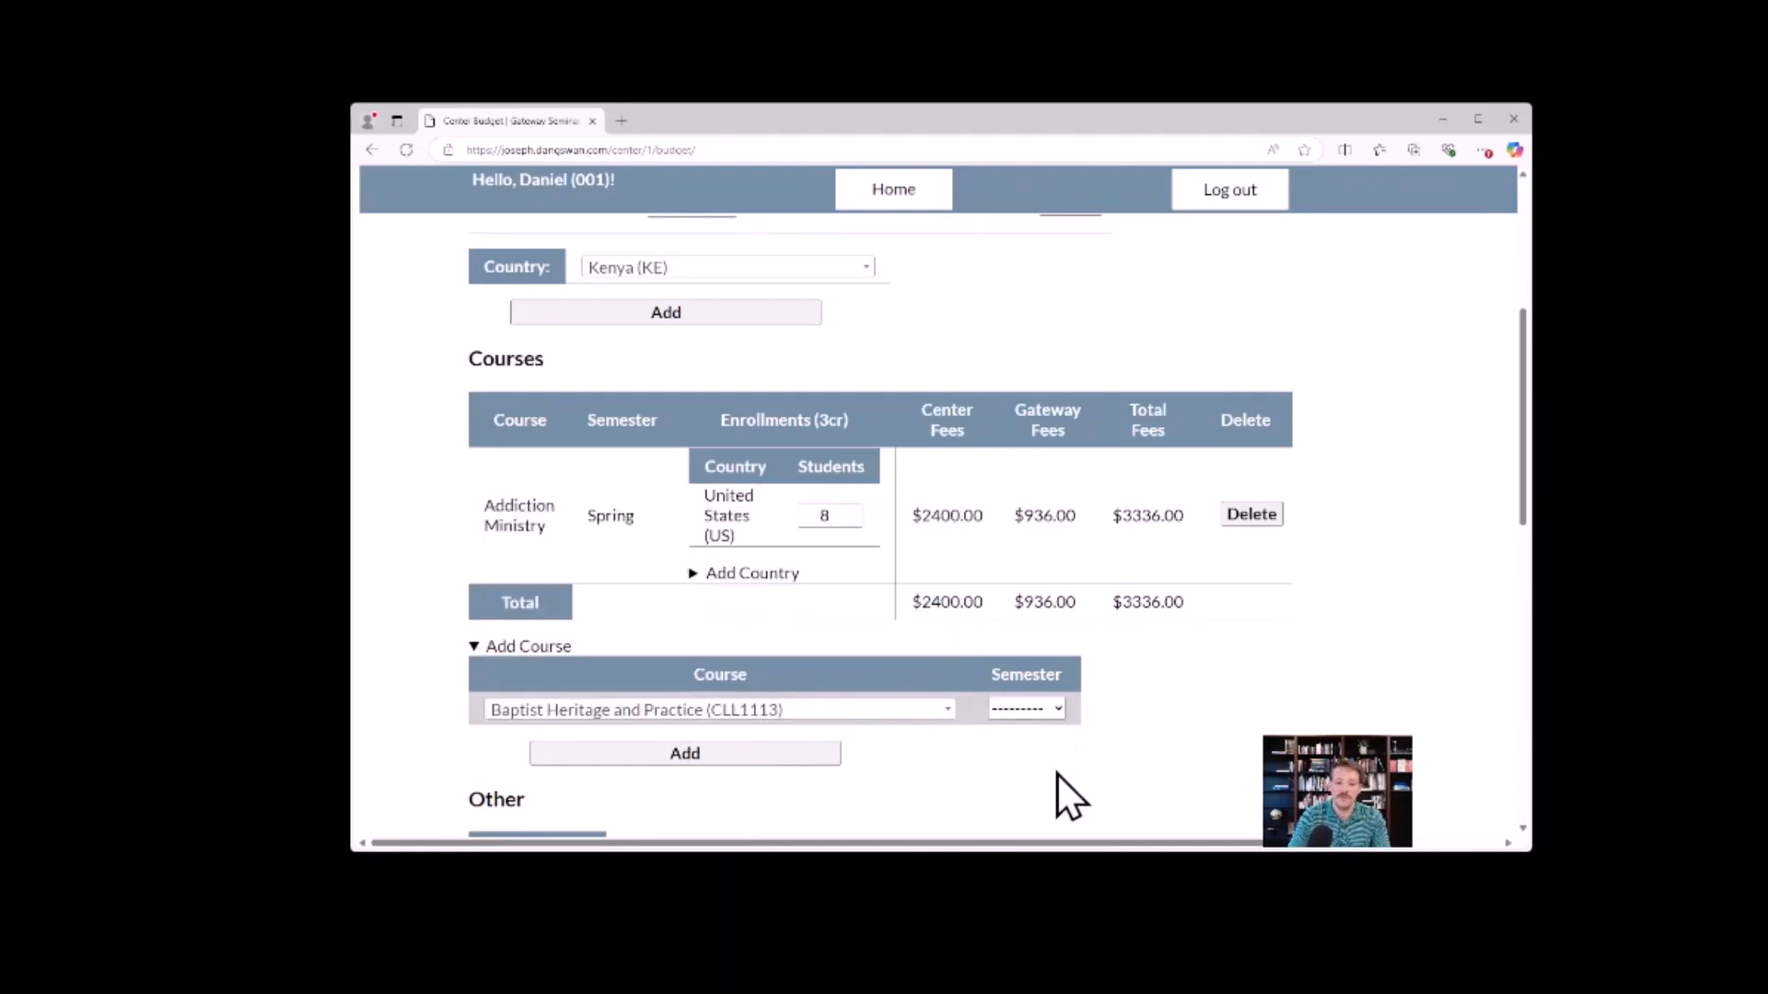
key(Down)
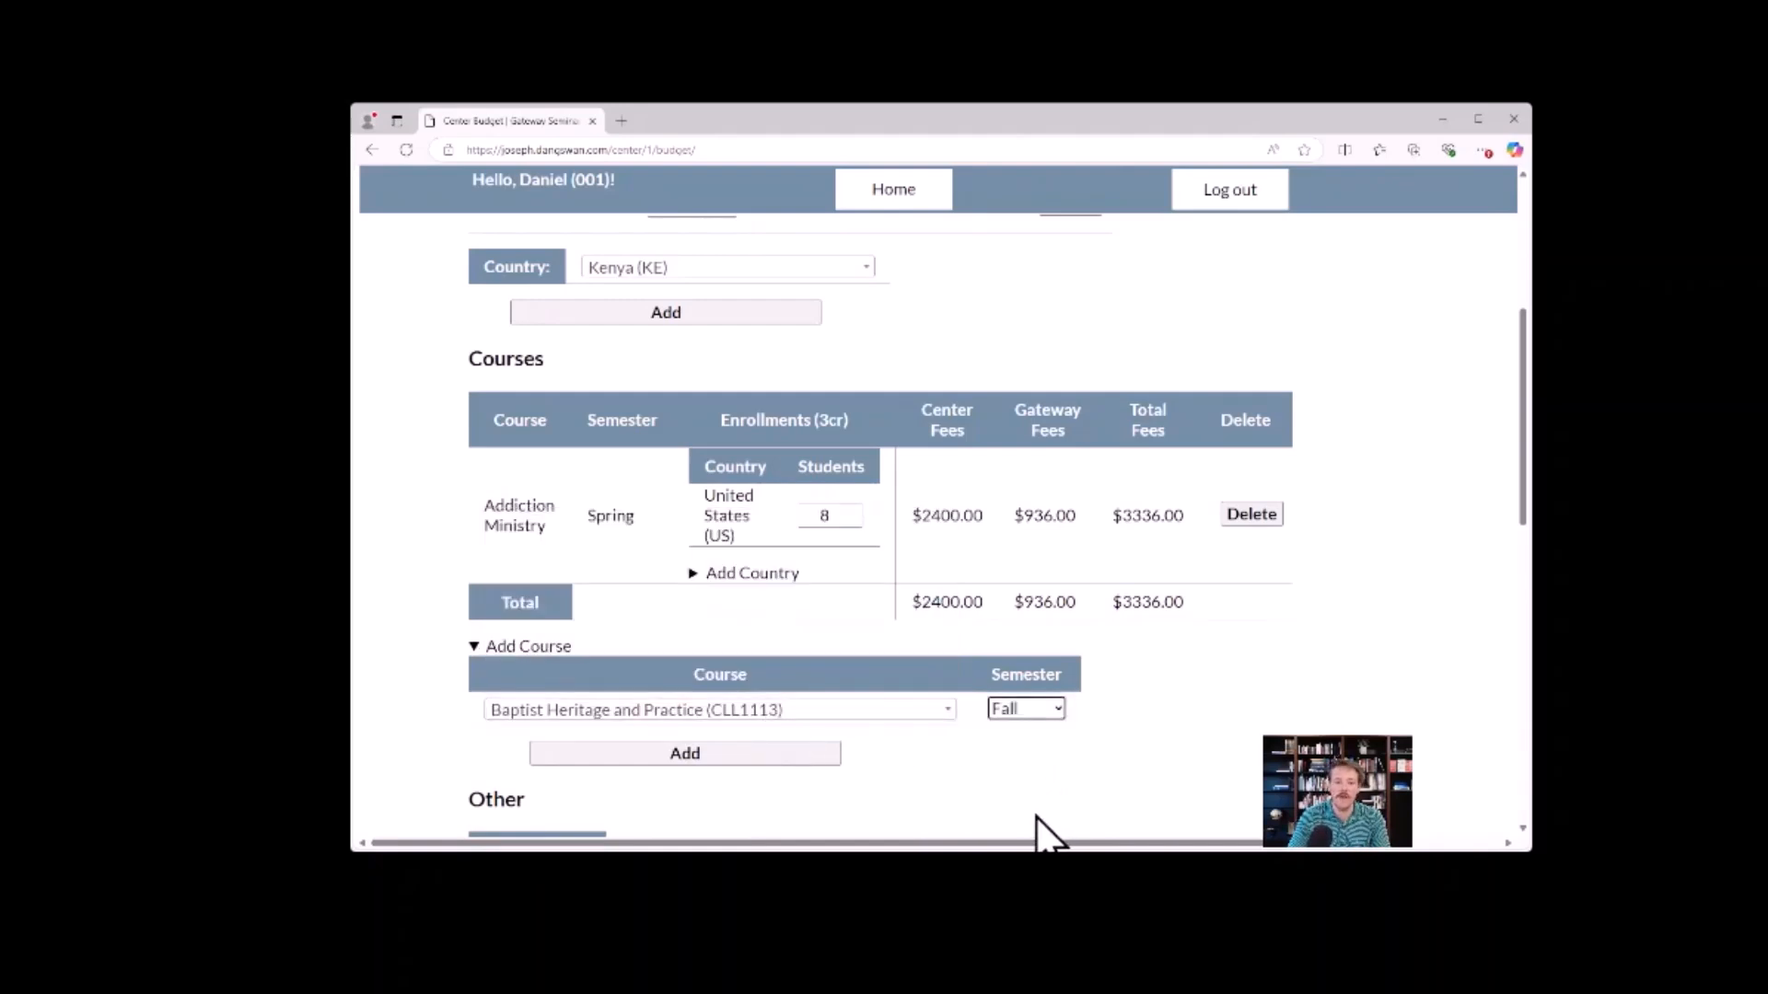
click(750, 753)
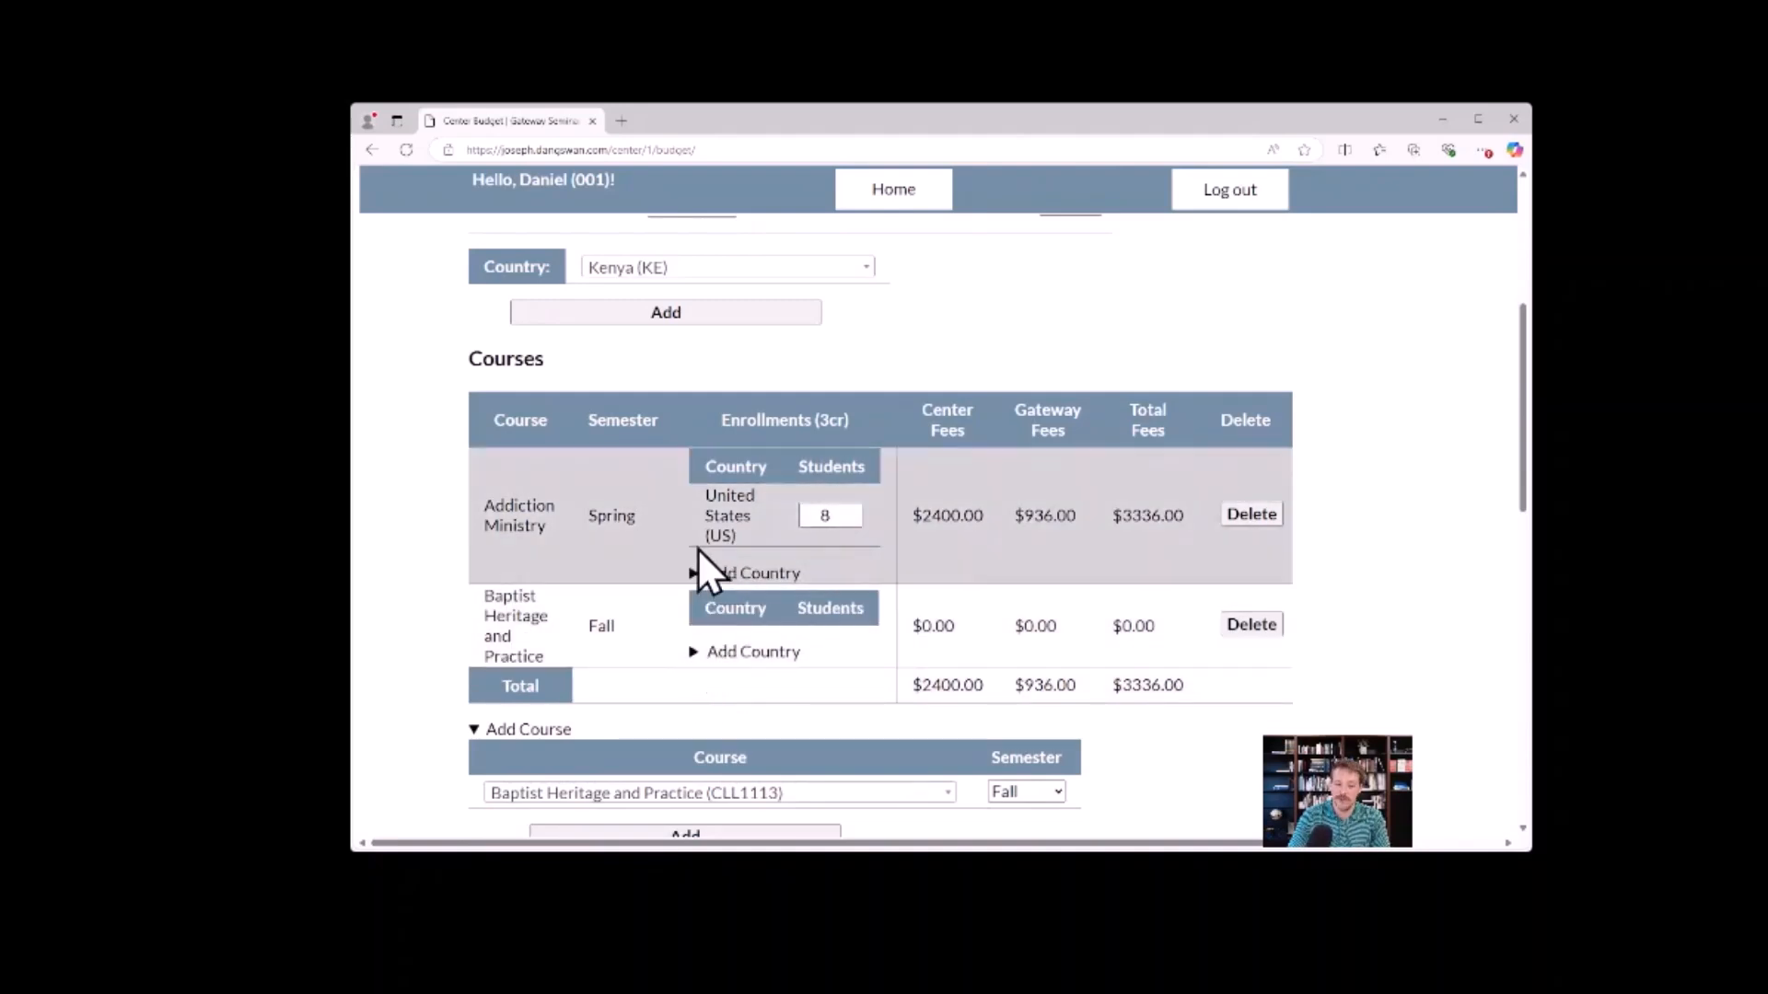
Add Kazakhstan (KZ) as an enrollment country for the Baptist Heritage and Practice course.
click(696, 652)
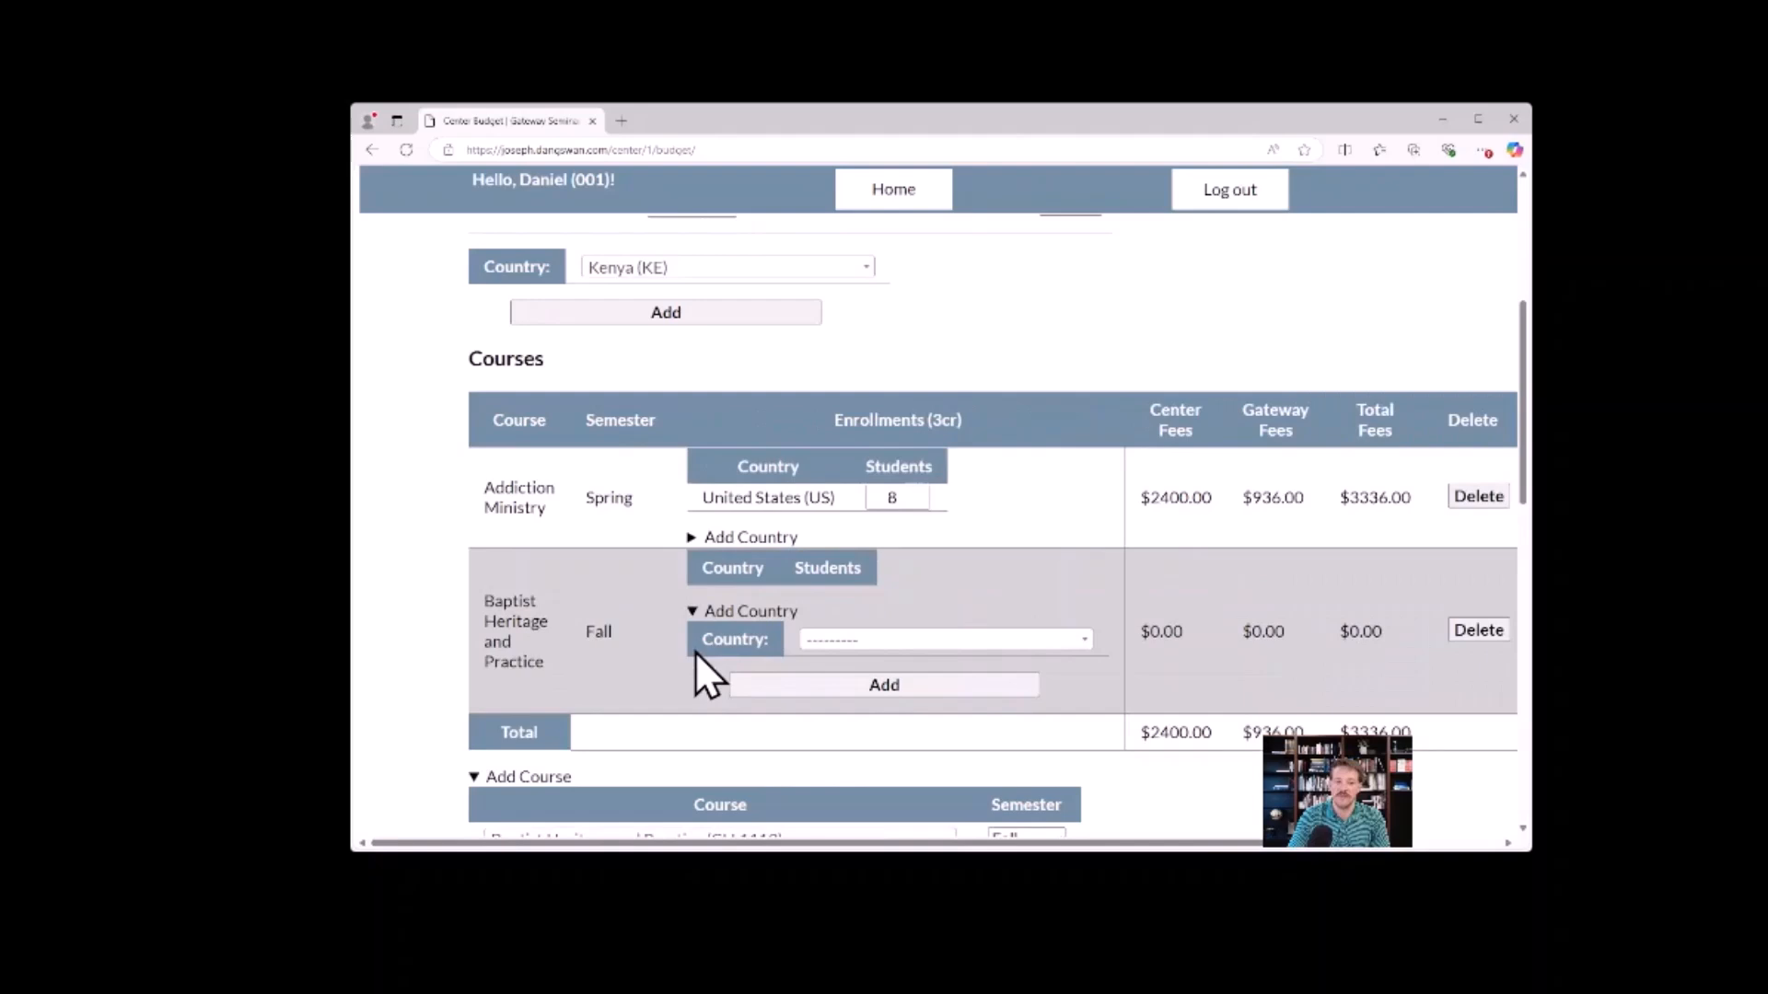
click(888, 640)
scroll(915, 580, down, 11)
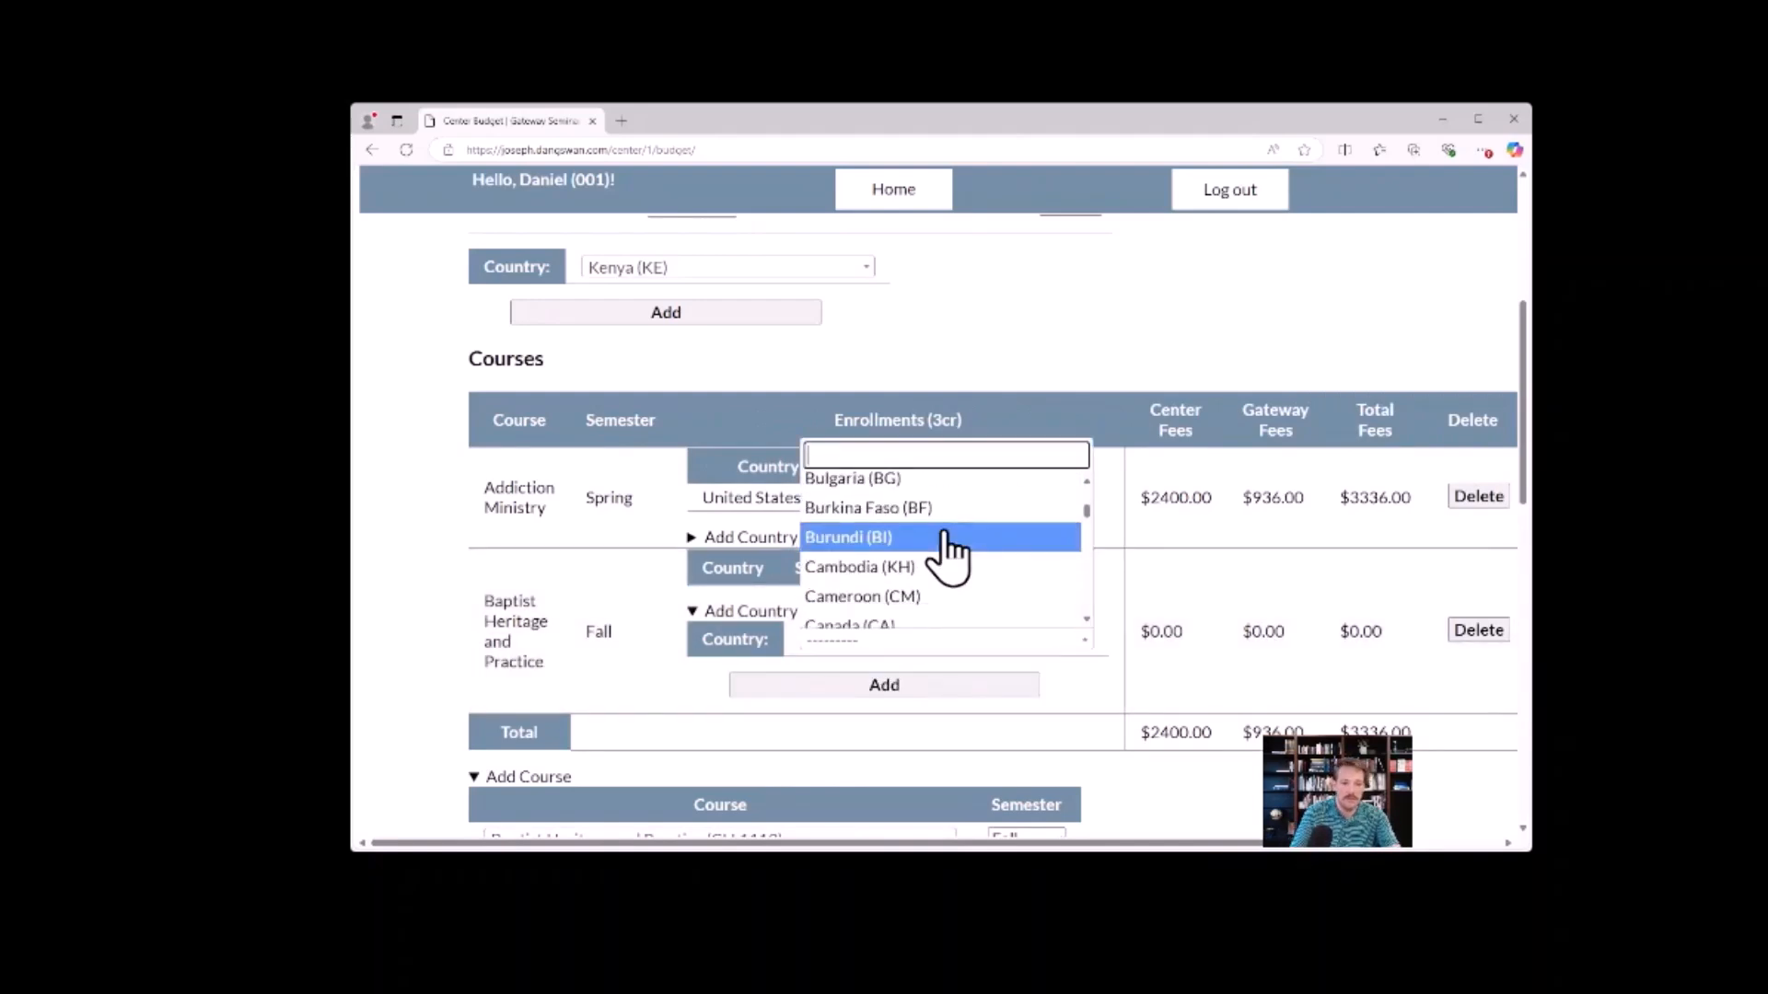
text(k)
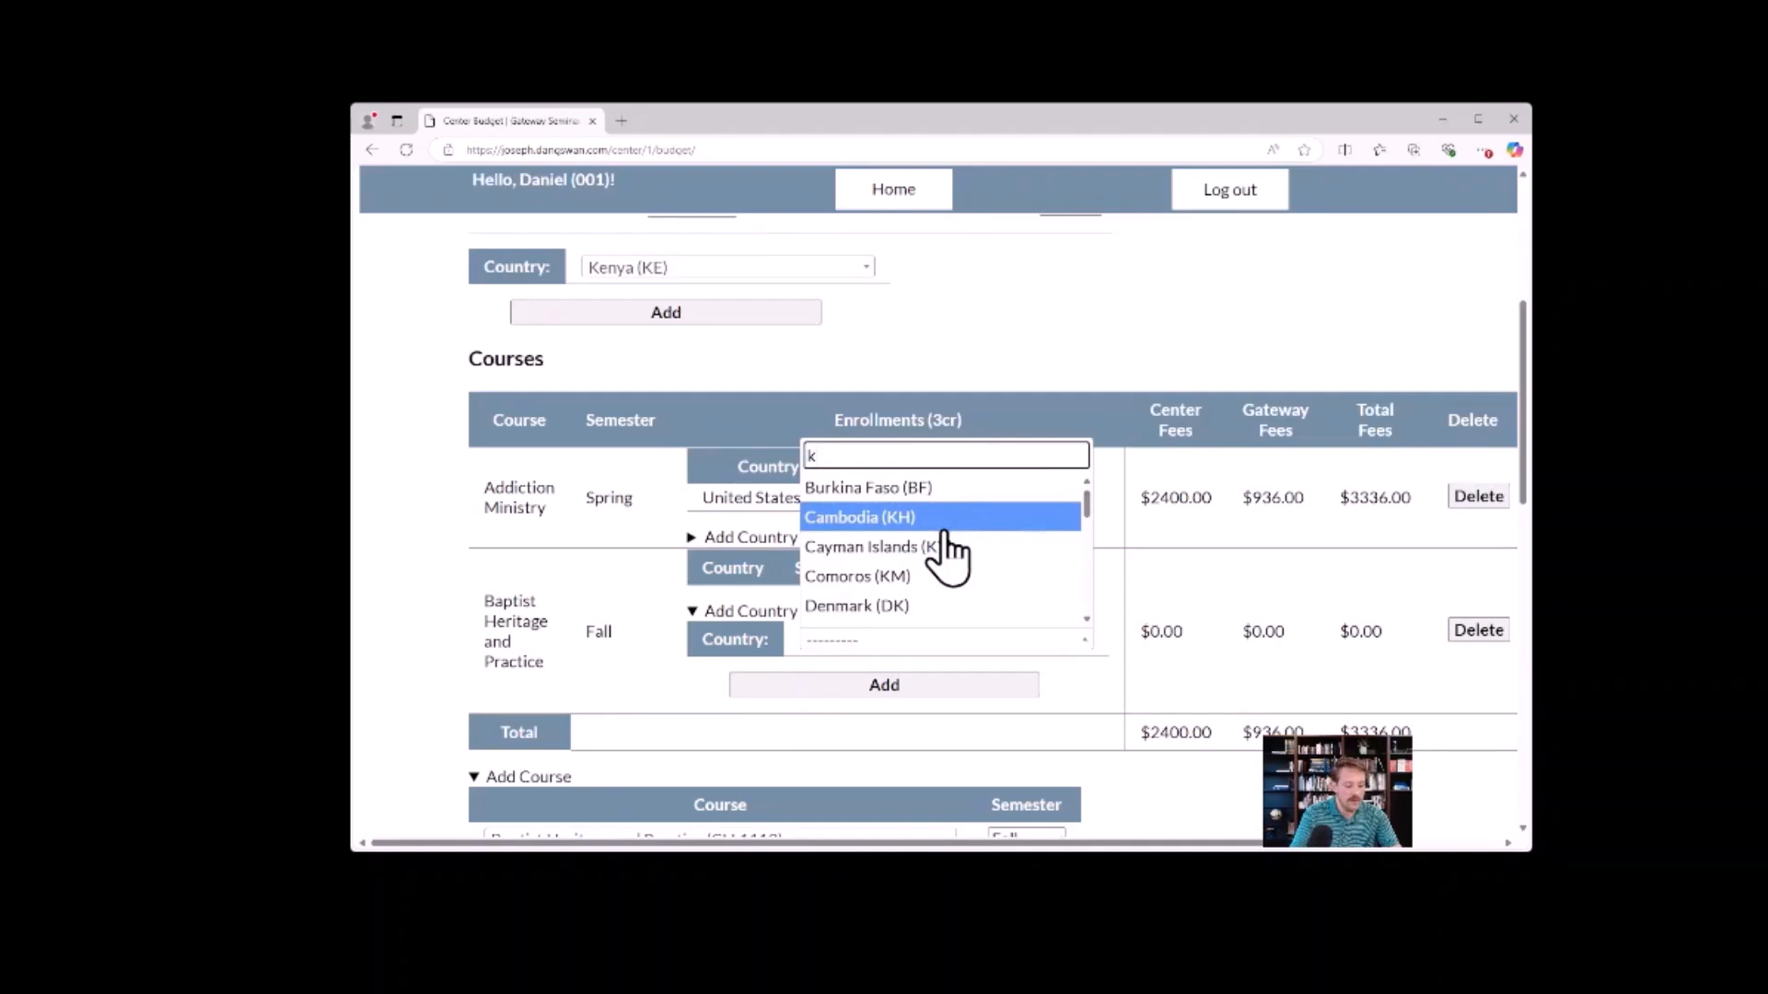
text(a)
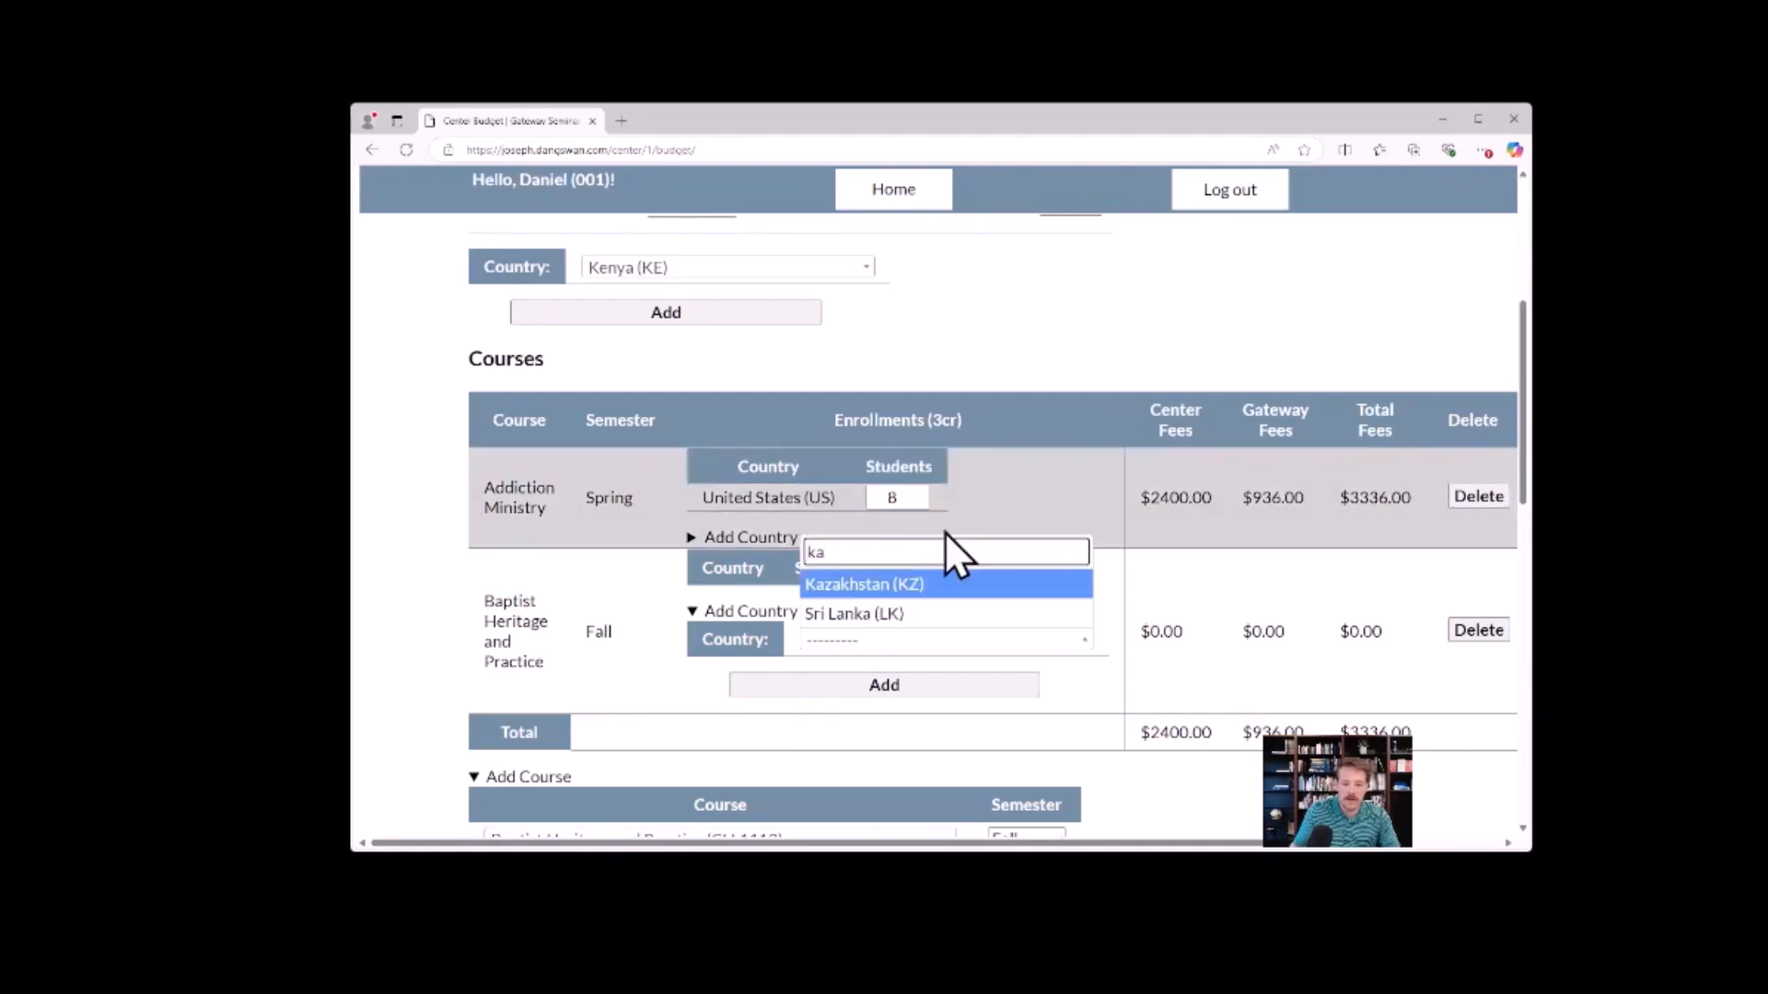
click(914, 584)
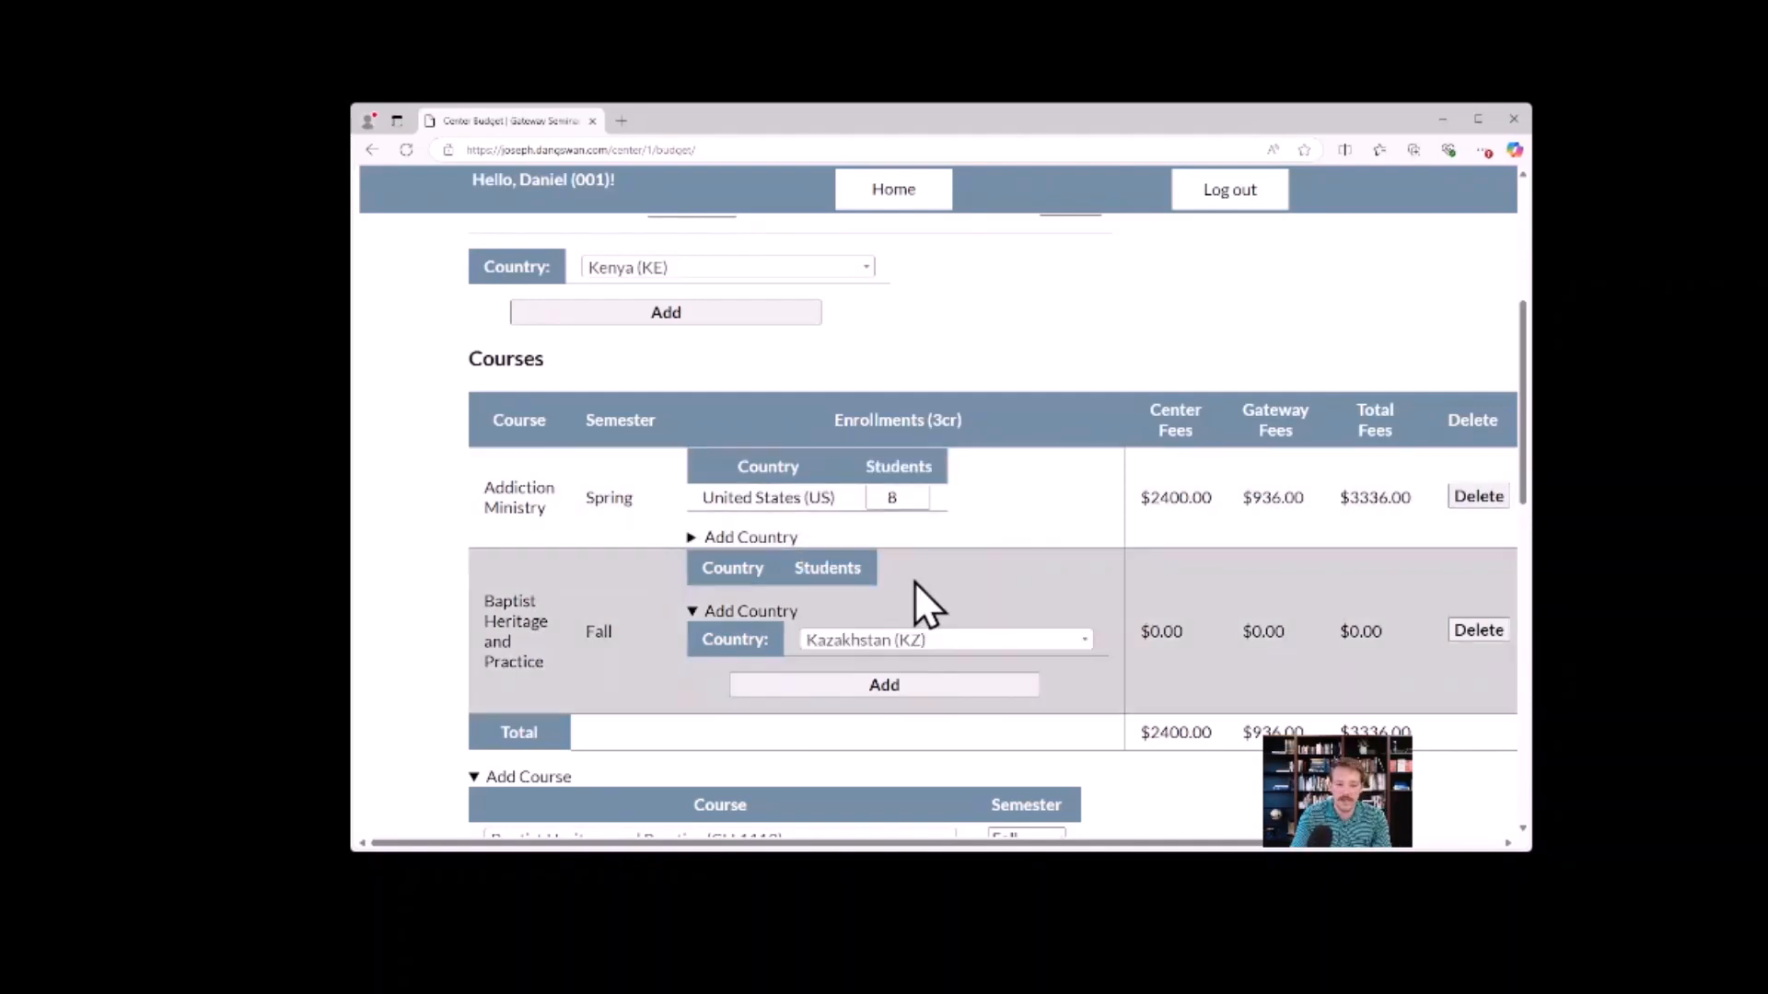
click(902, 682)
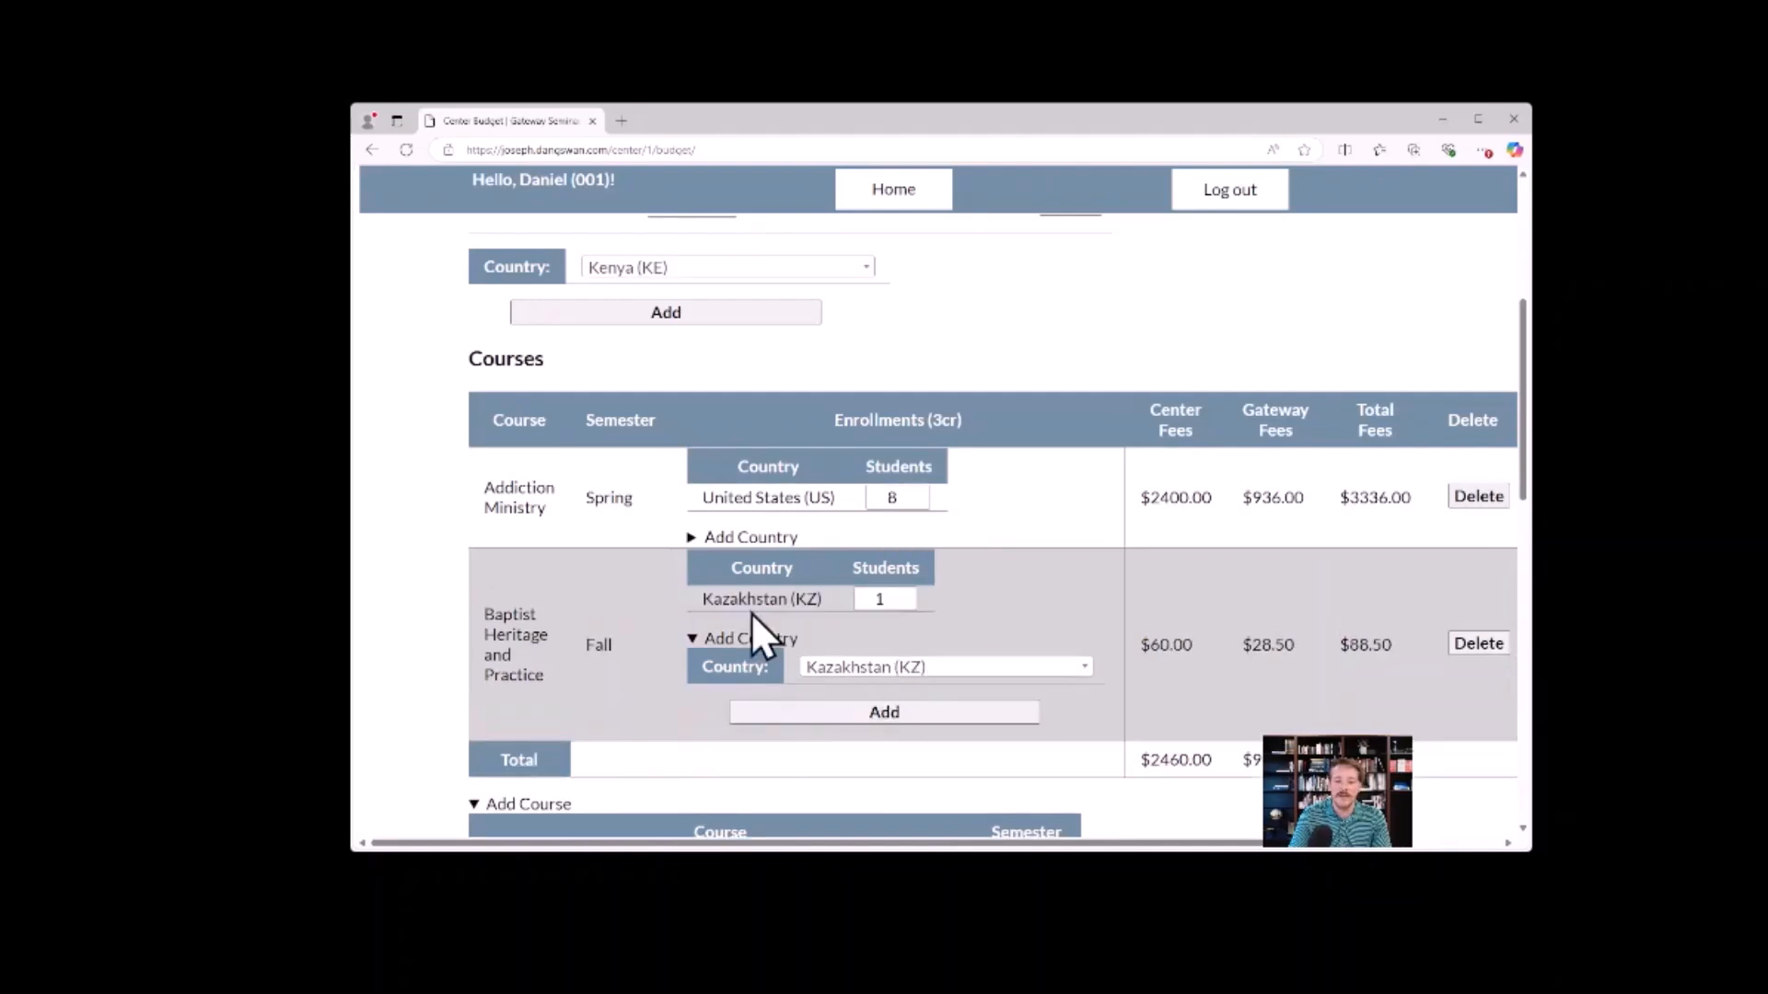
Set the Kazakhstan students in Baptist Heritage and Practice to 6, and review that course's center, gateway and total fees.
click(909, 594)
click(908, 594)
click(909, 593)
click(909, 594)
click(909, 593)
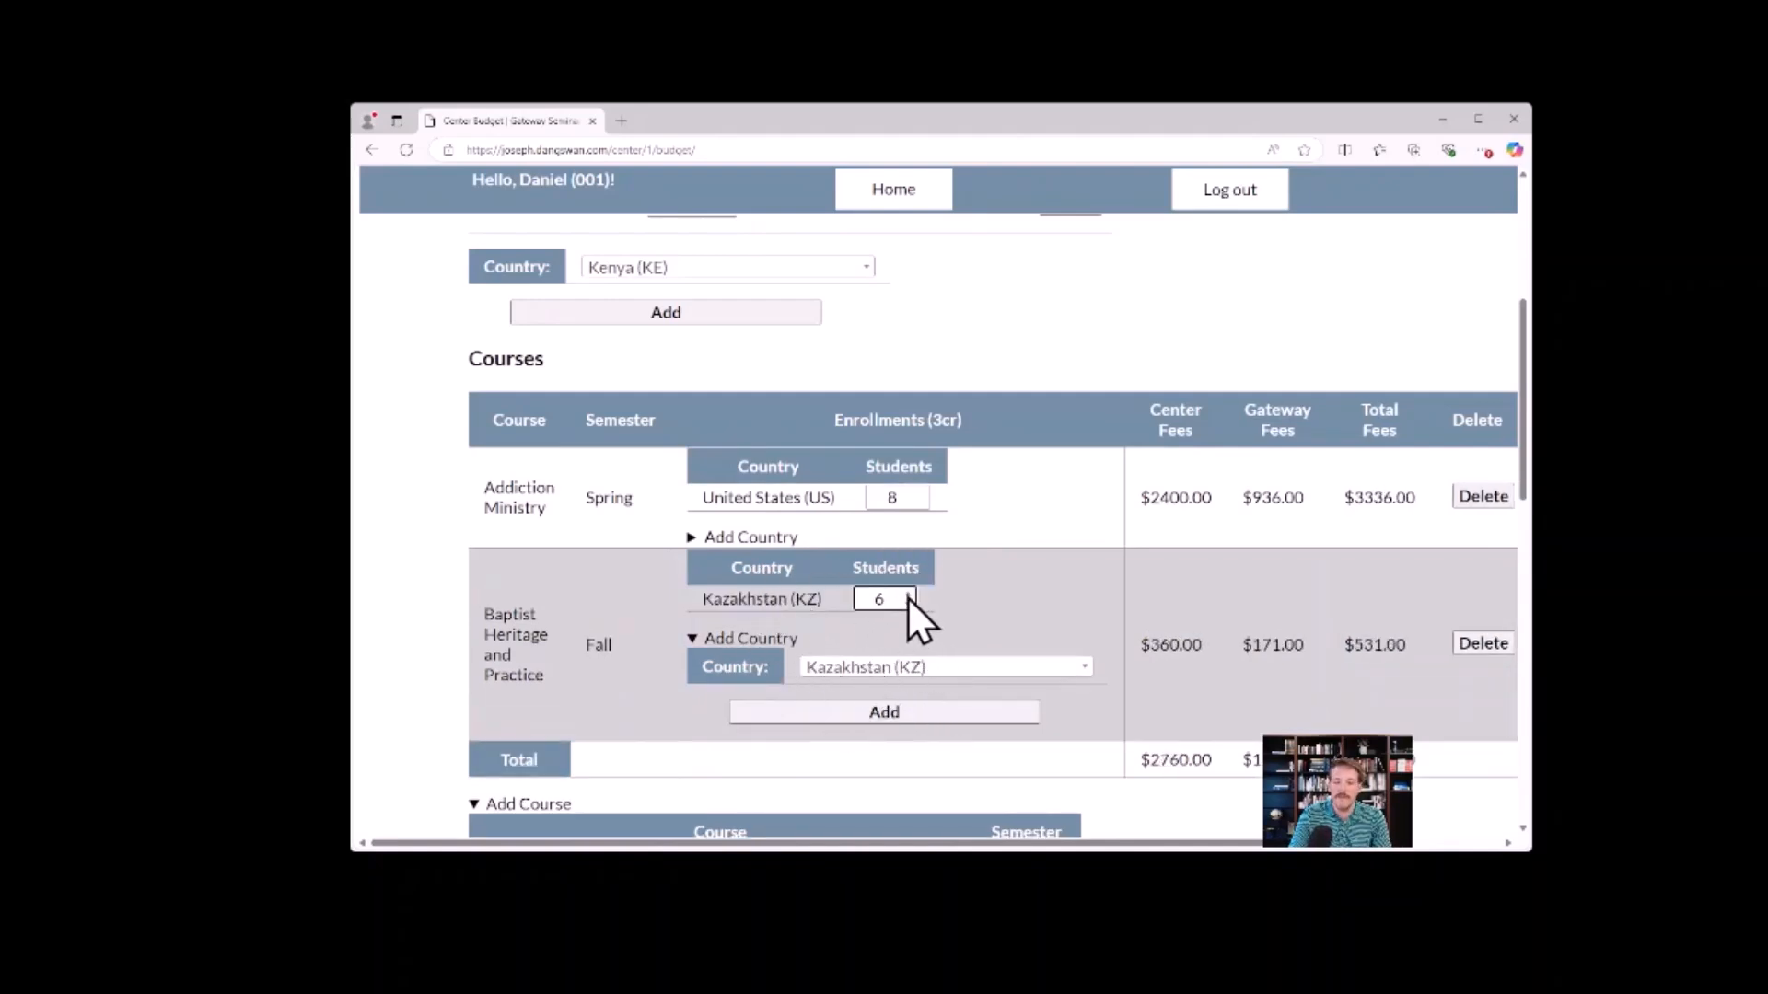
drag(1147, 644, 1421, 644)
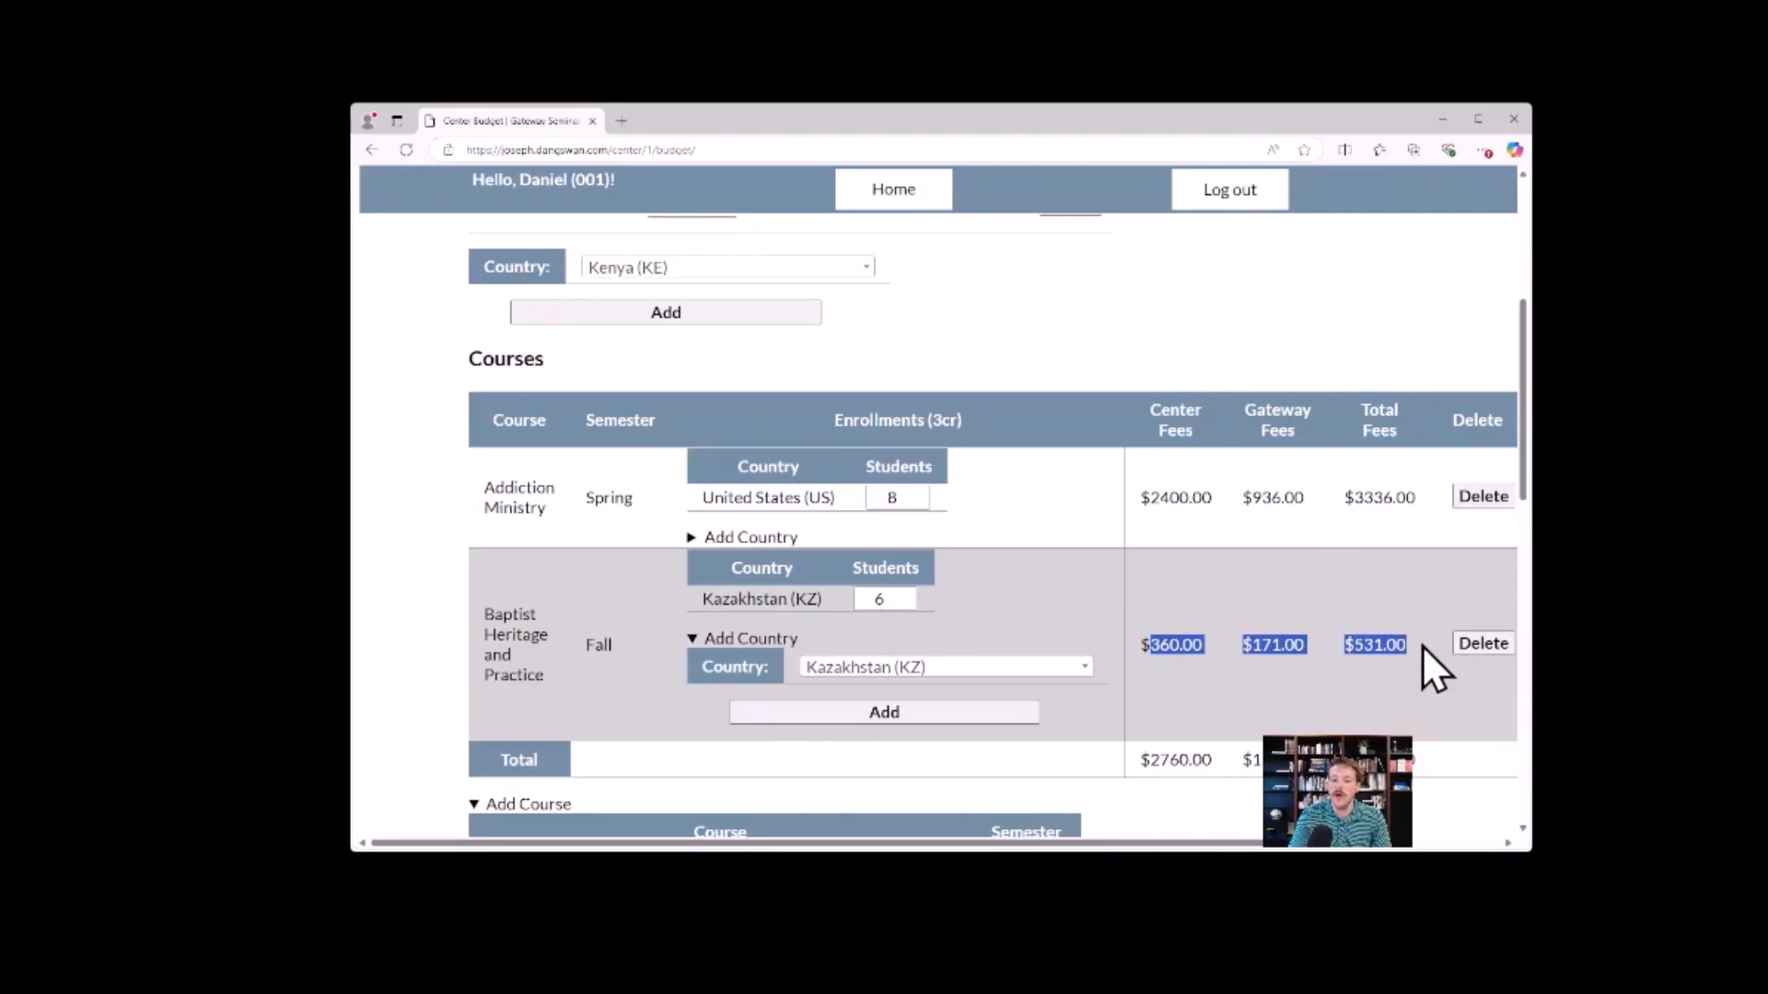
Add United States (US) as a second enrollment country for the Baptist Heritage and Practice course.
click(1049, 373)
scroll(1024, 370, up, 3)
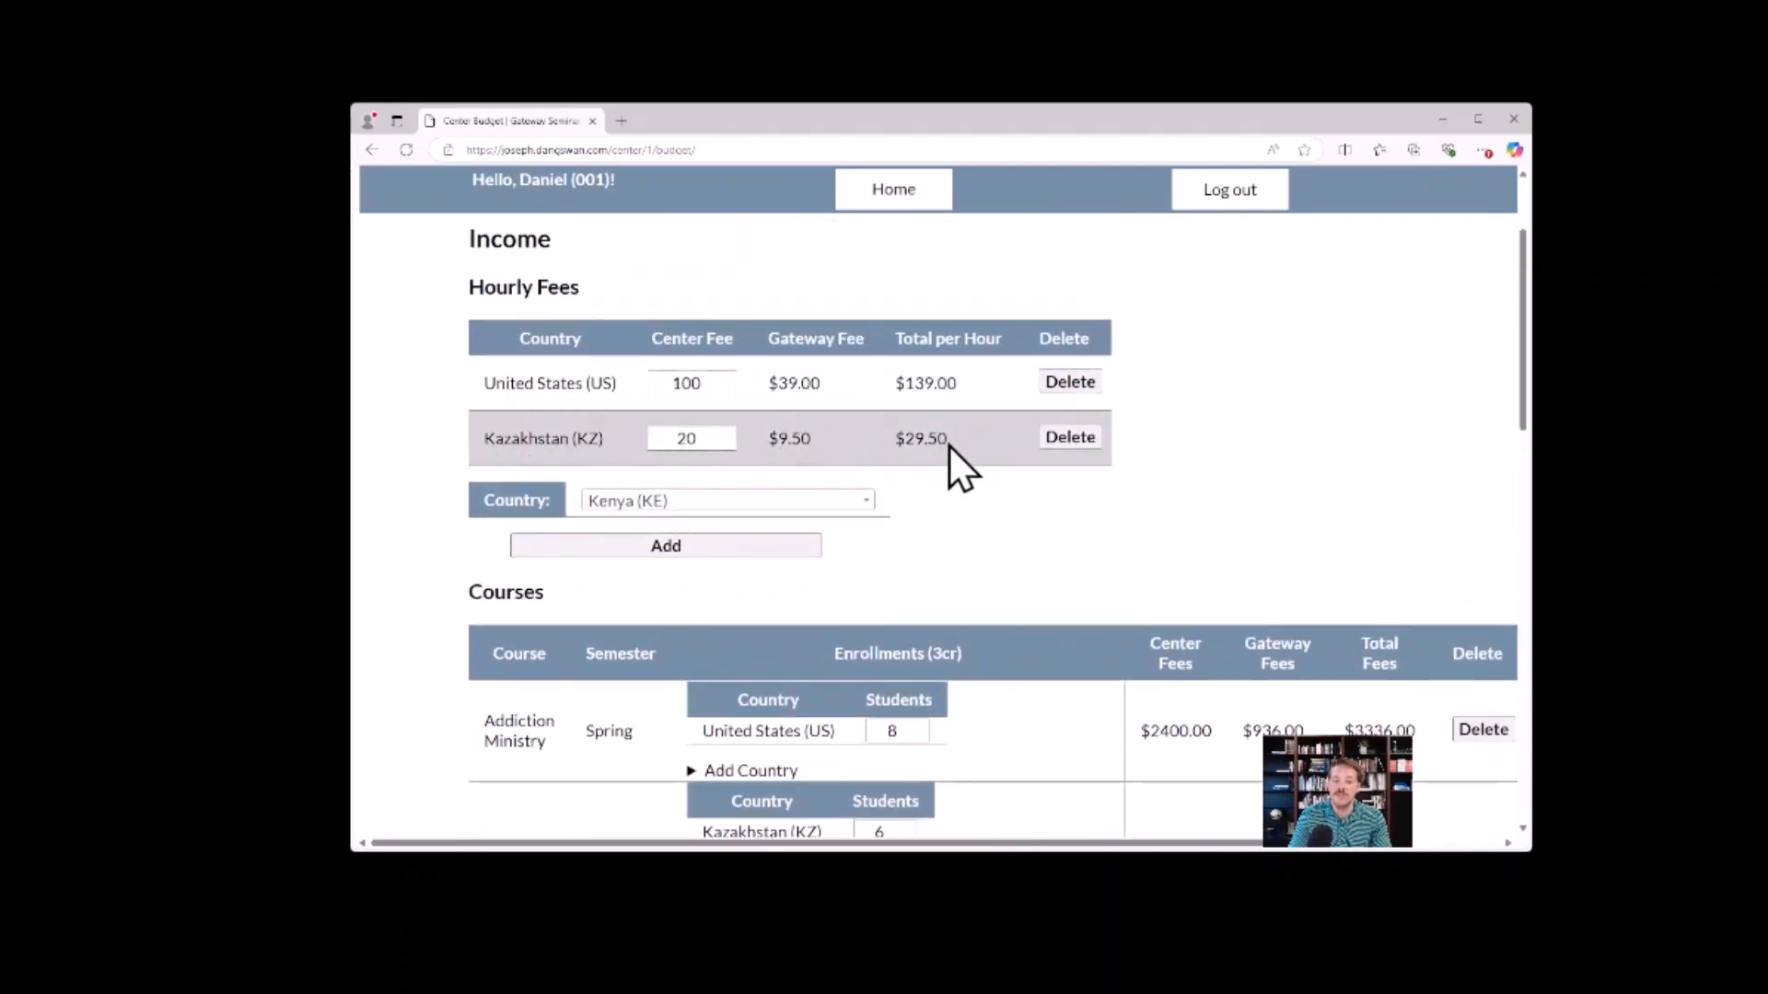
scroll(958, 497, down, 3)
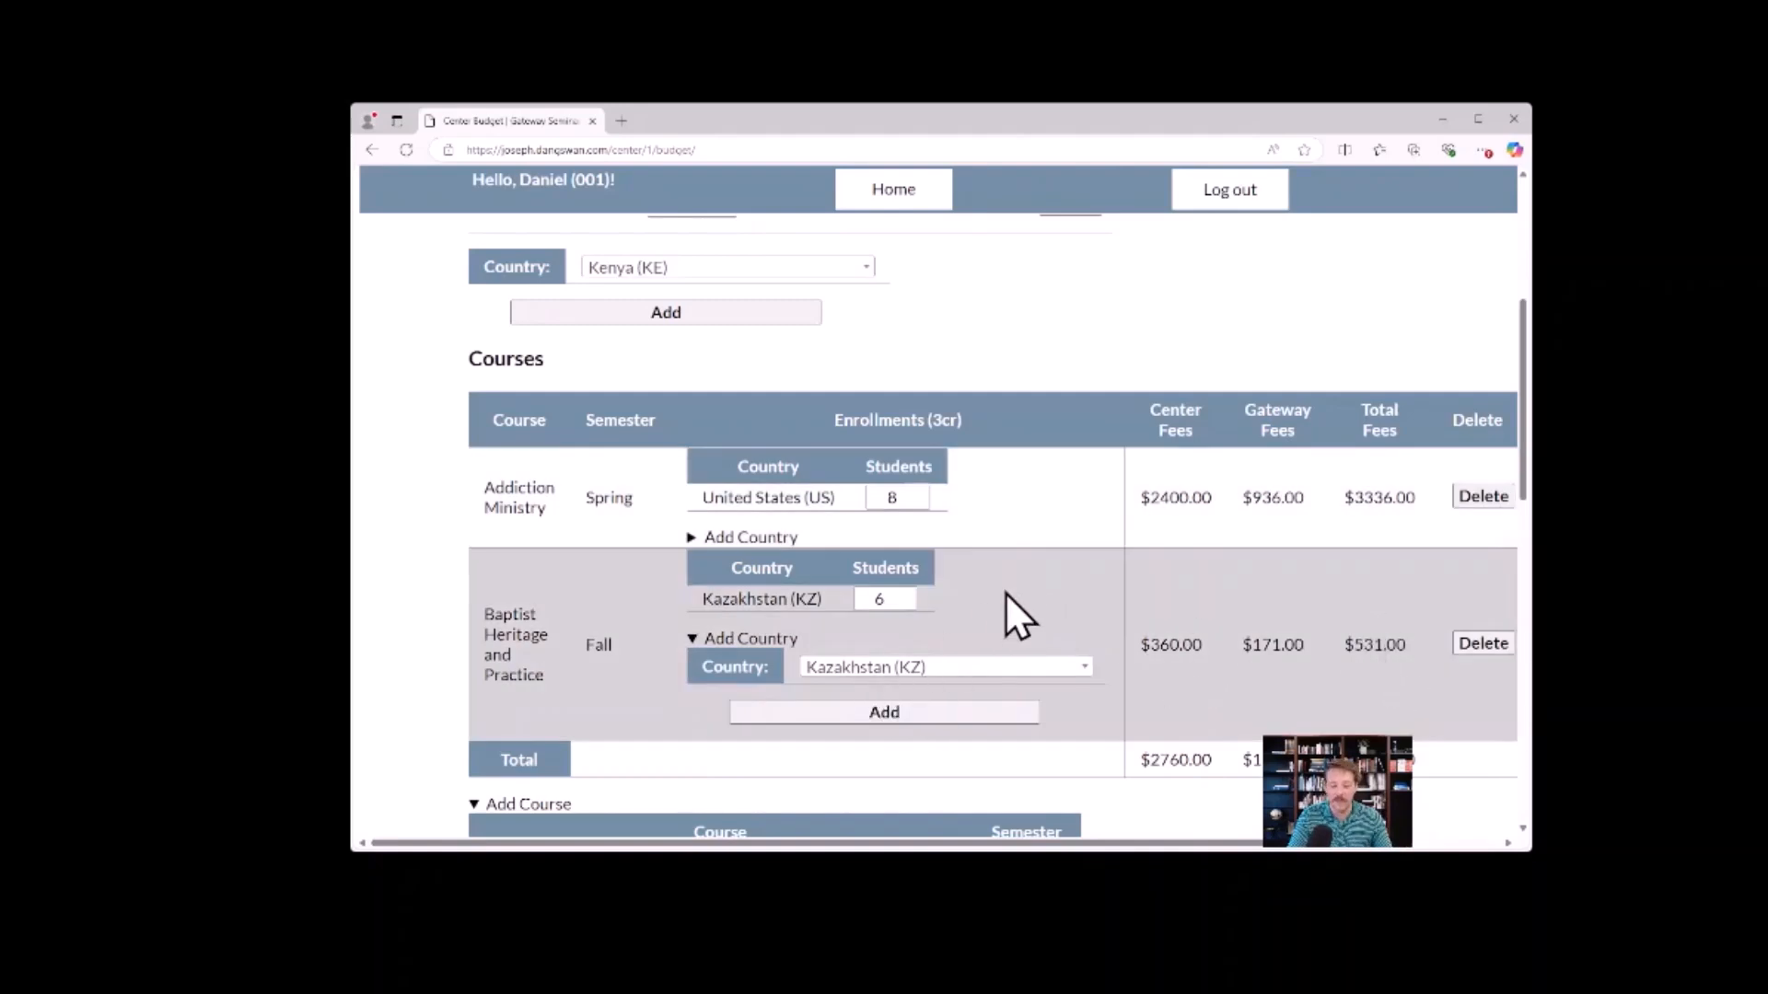
click(689, 637)
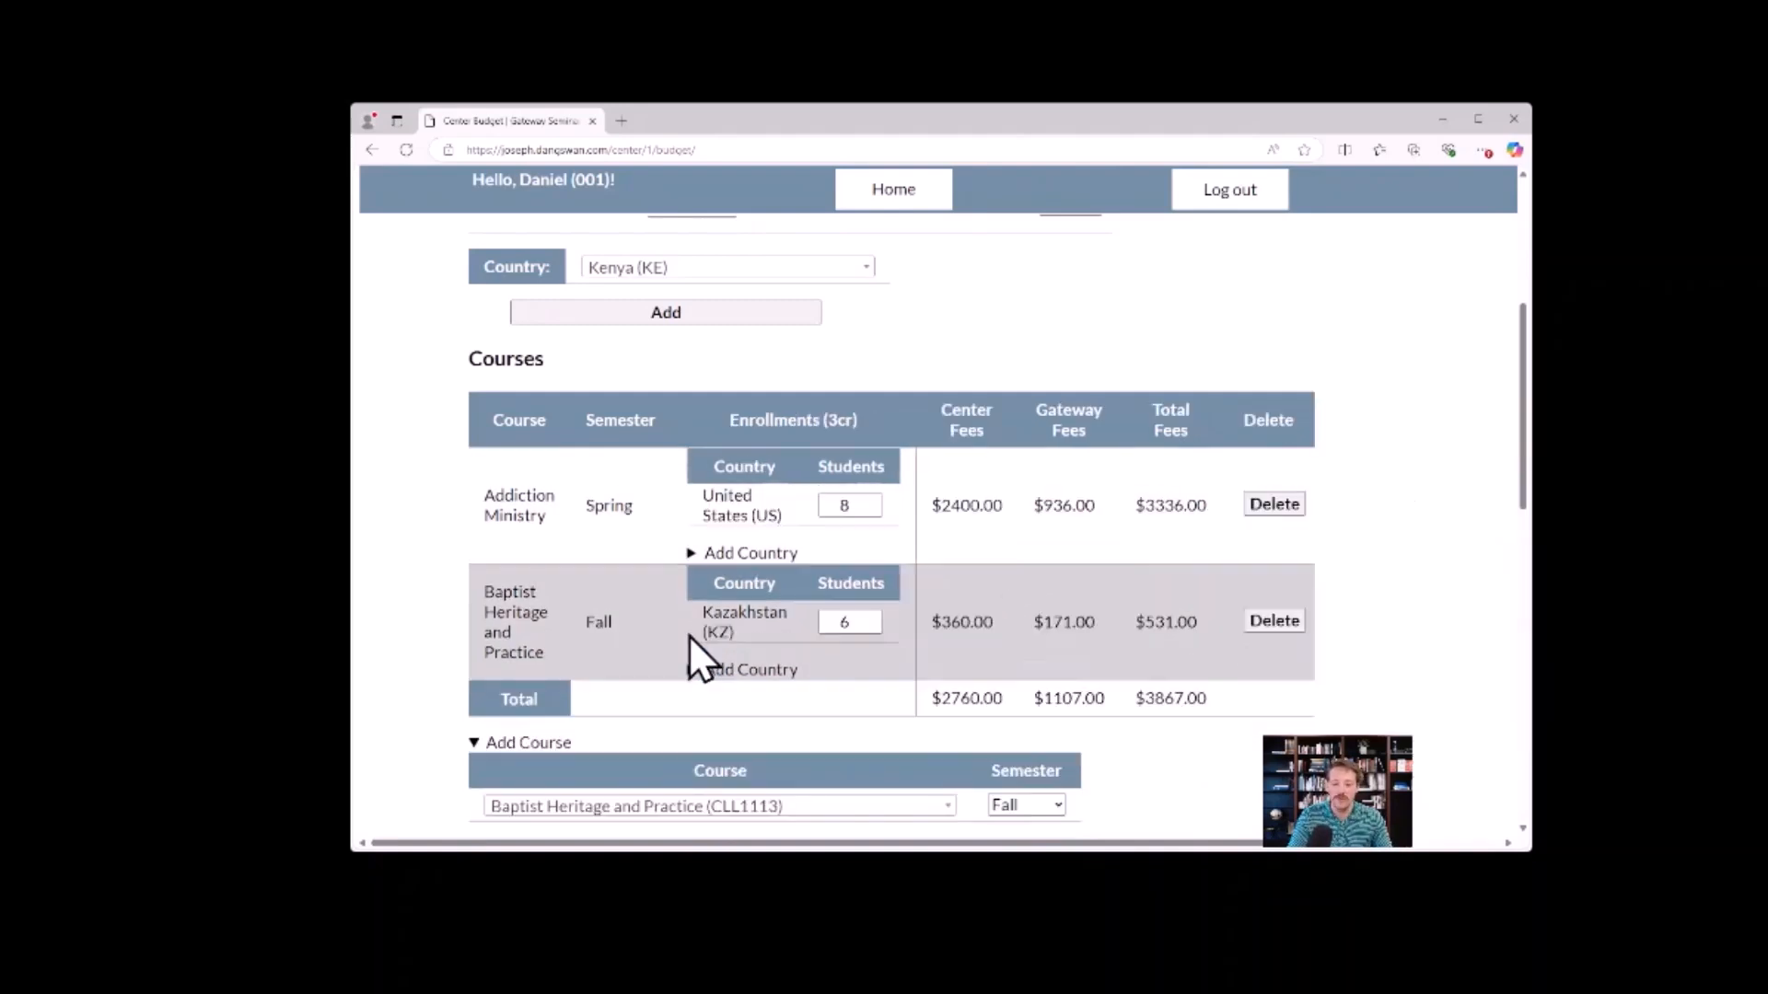
click(692, 669)
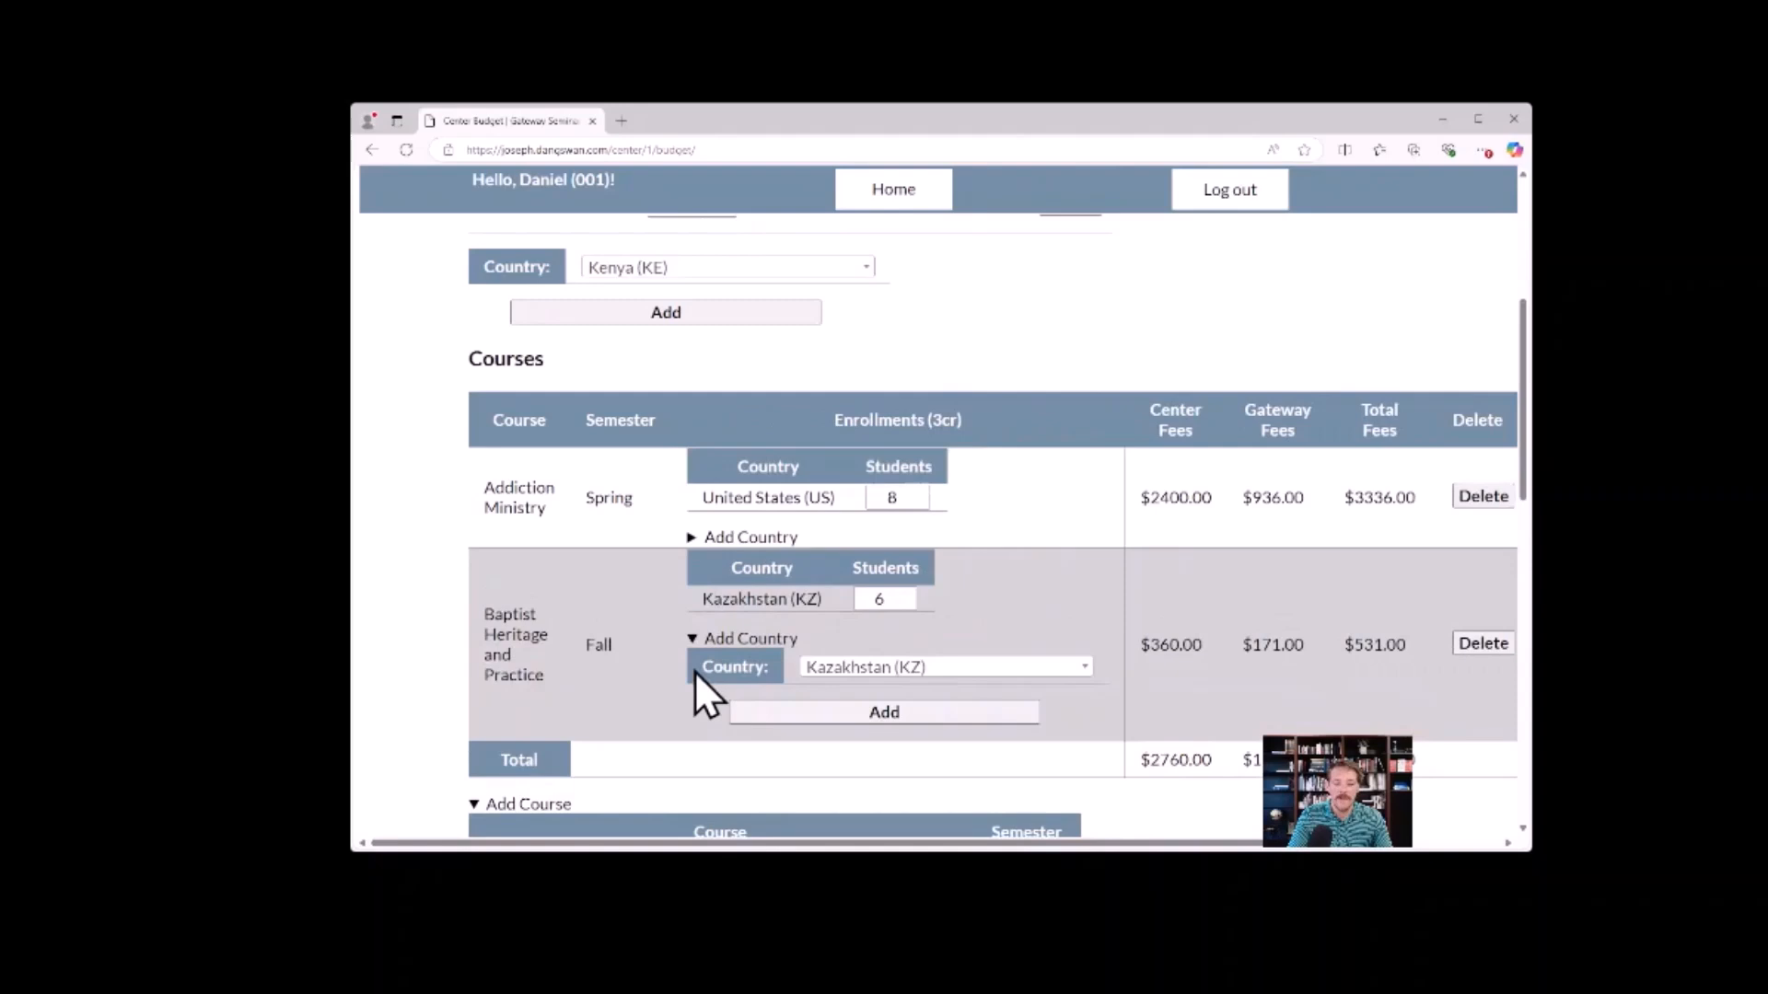
click(995, 669)
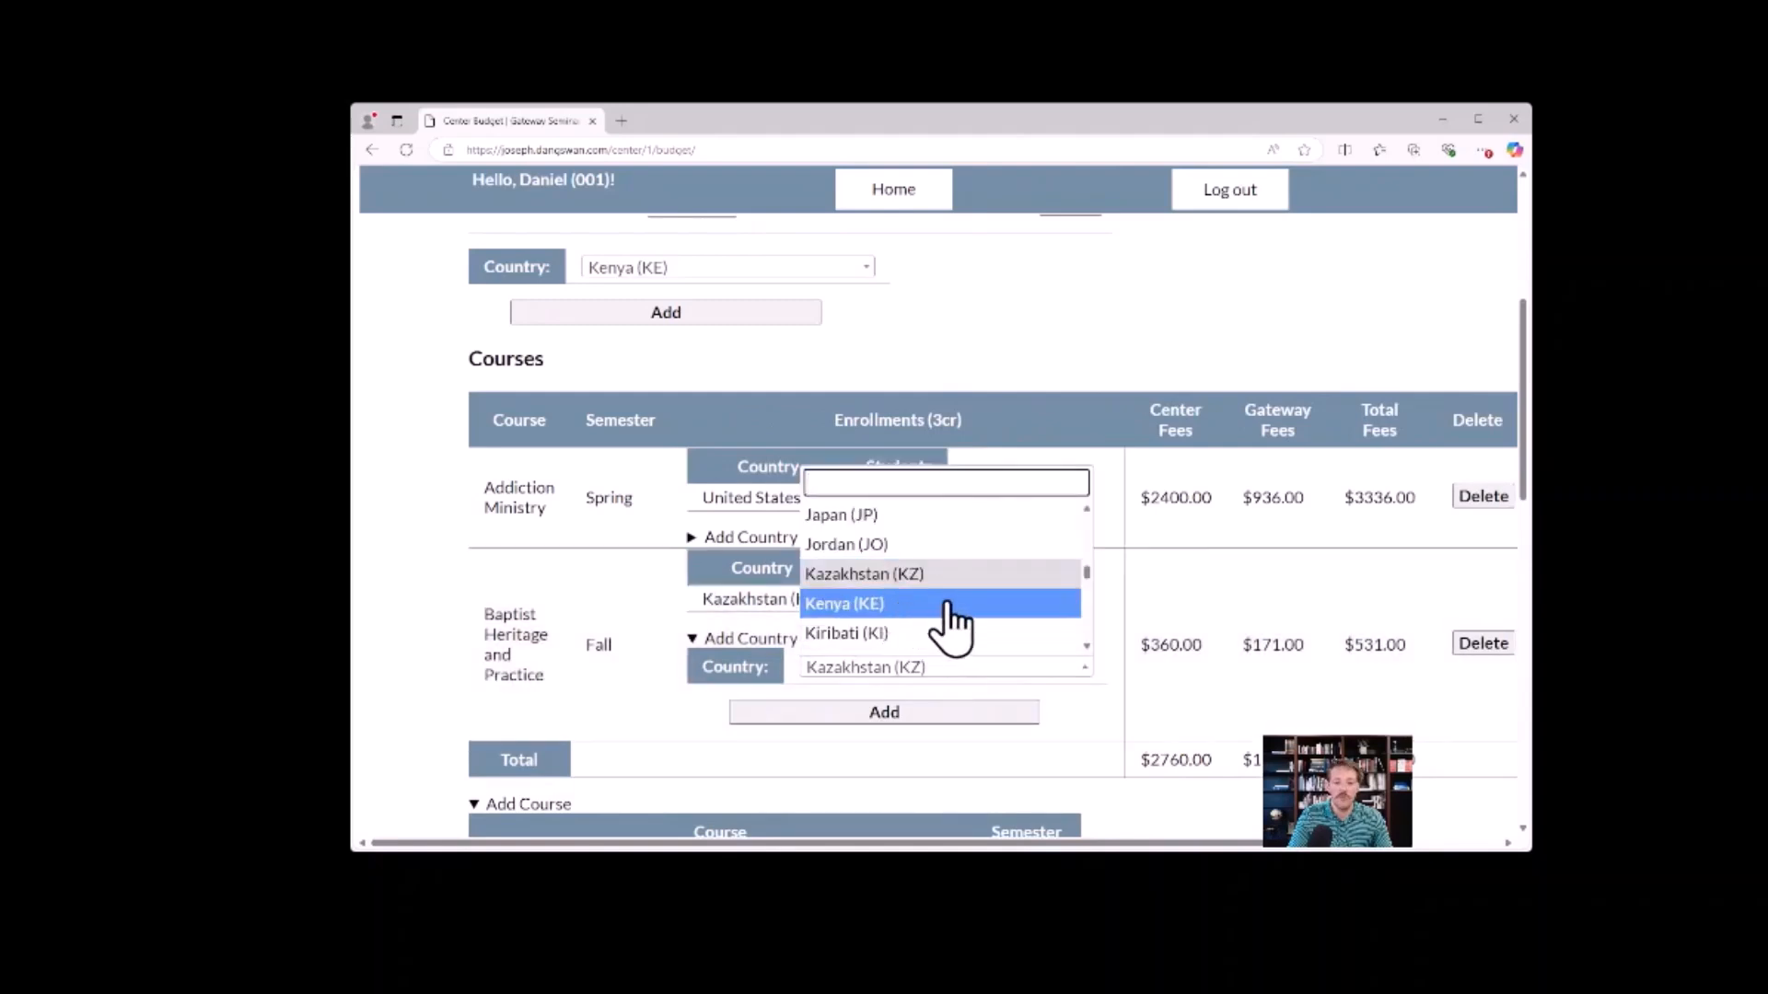
text(unite)
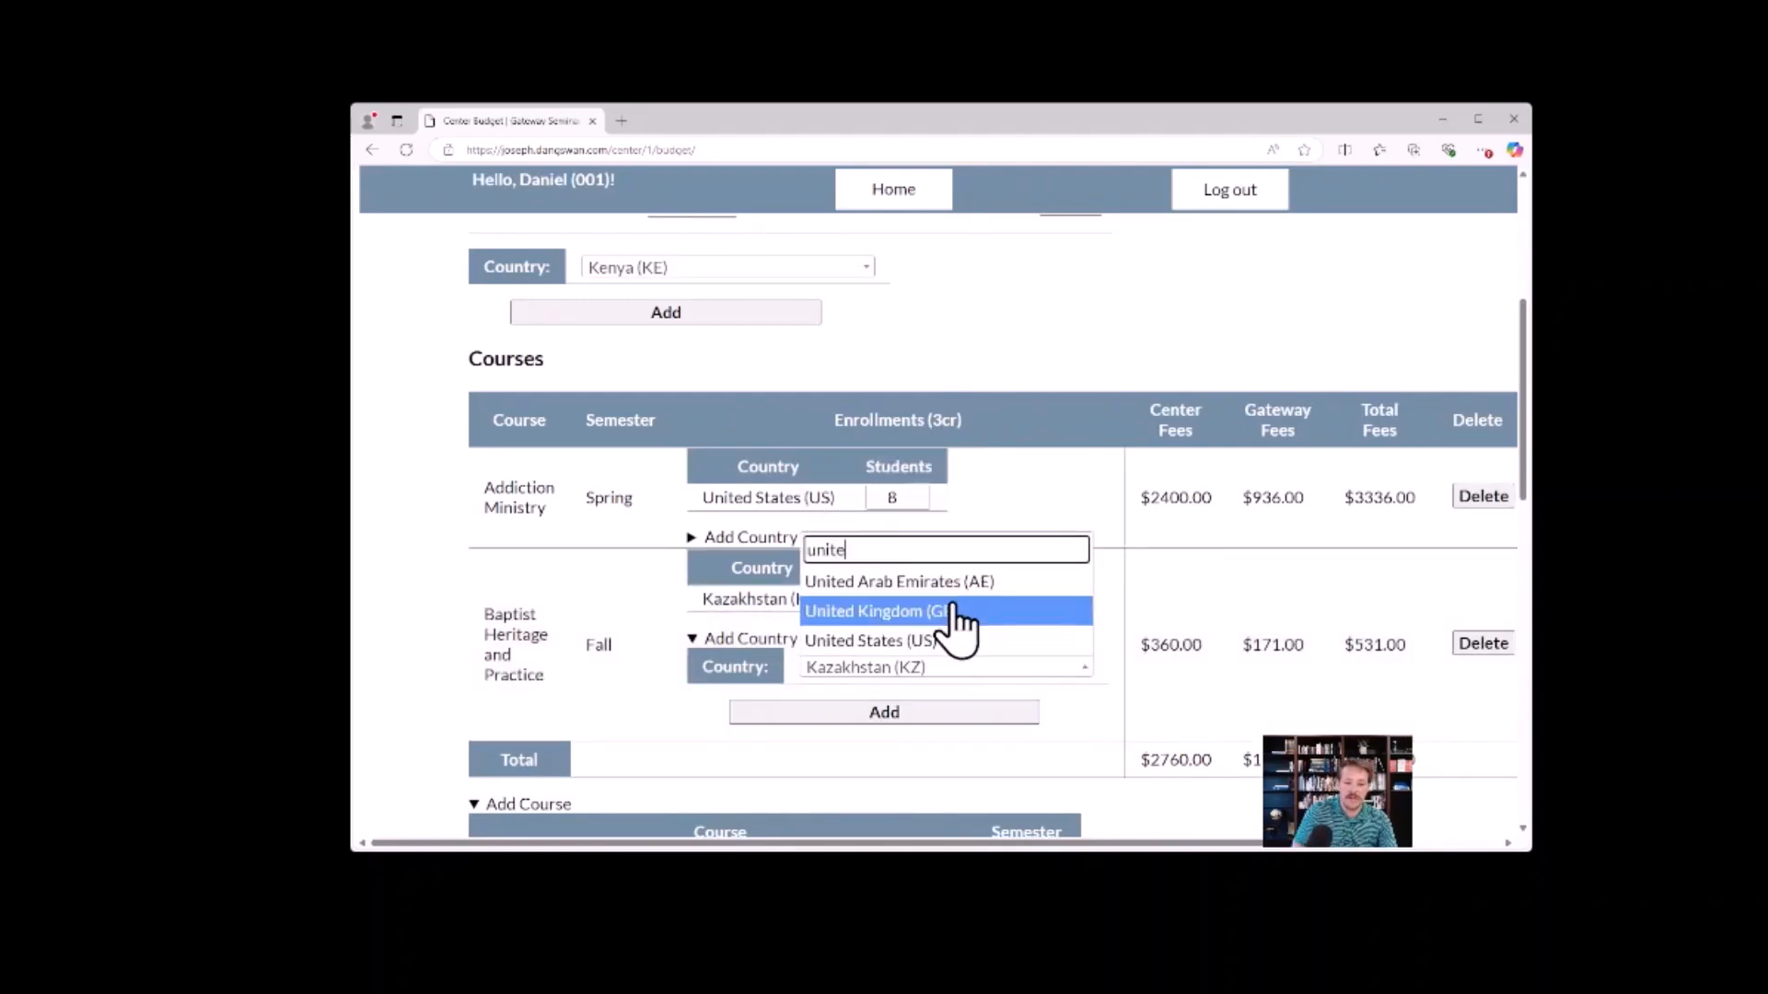
click(918, 641)
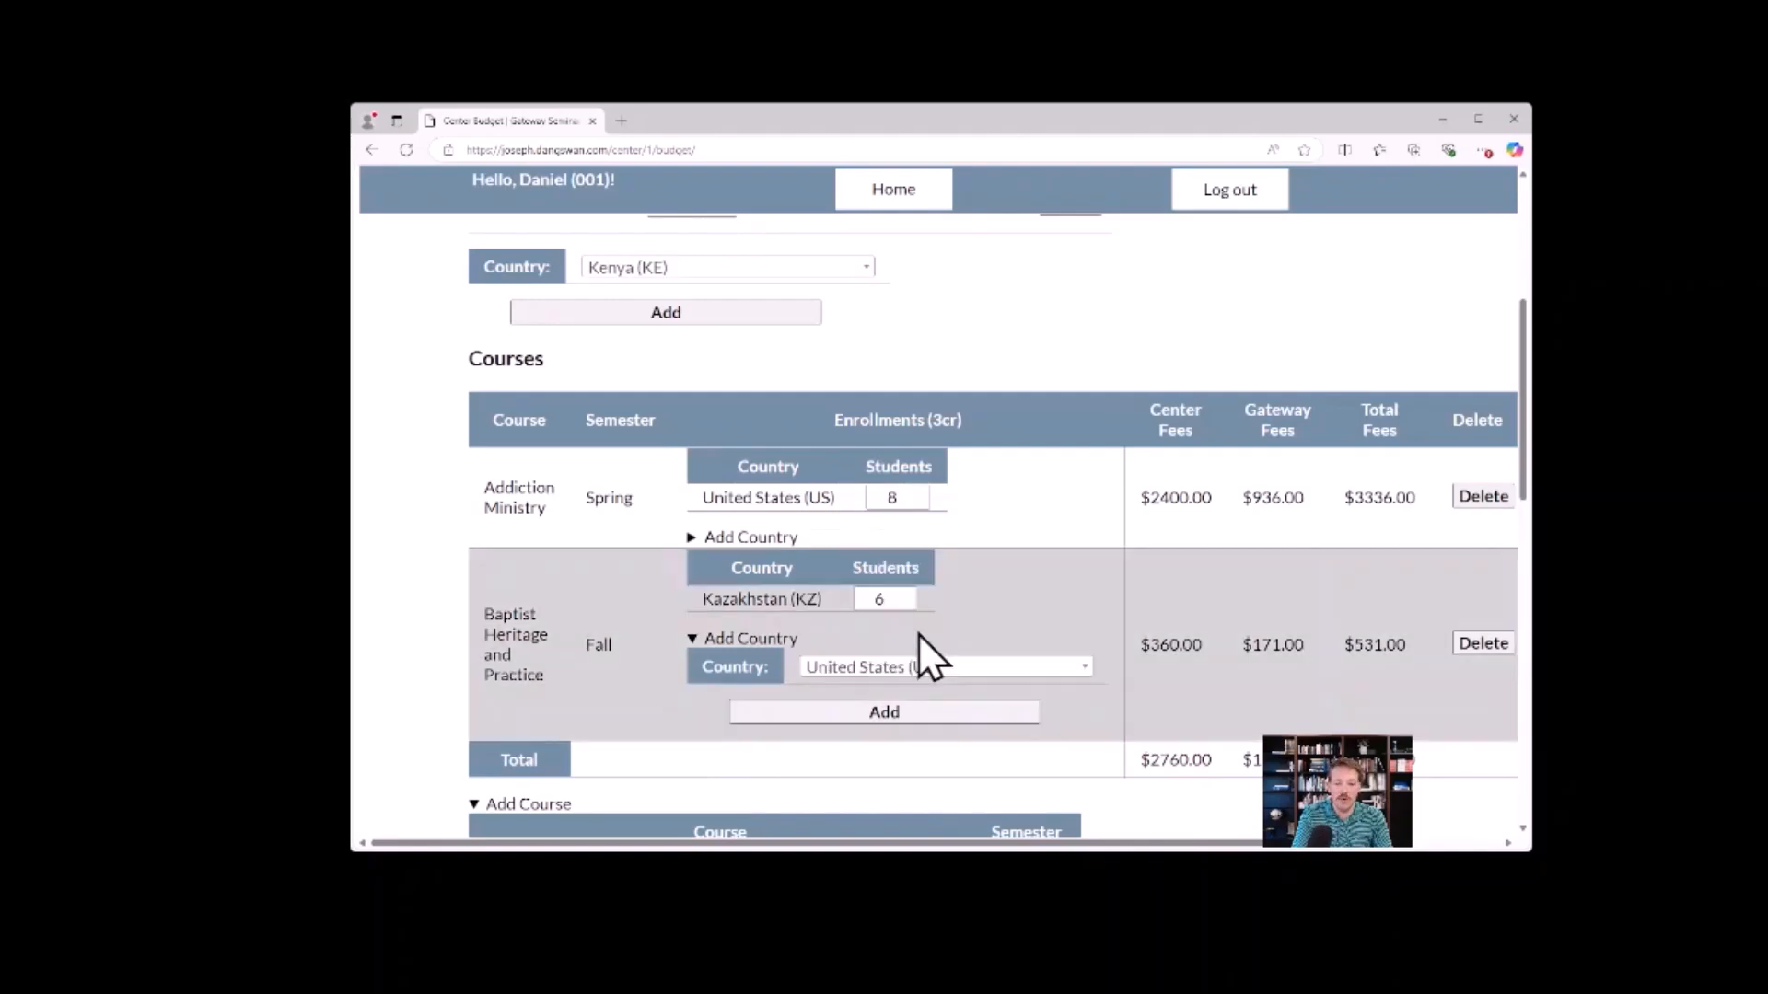
click(885, 707)
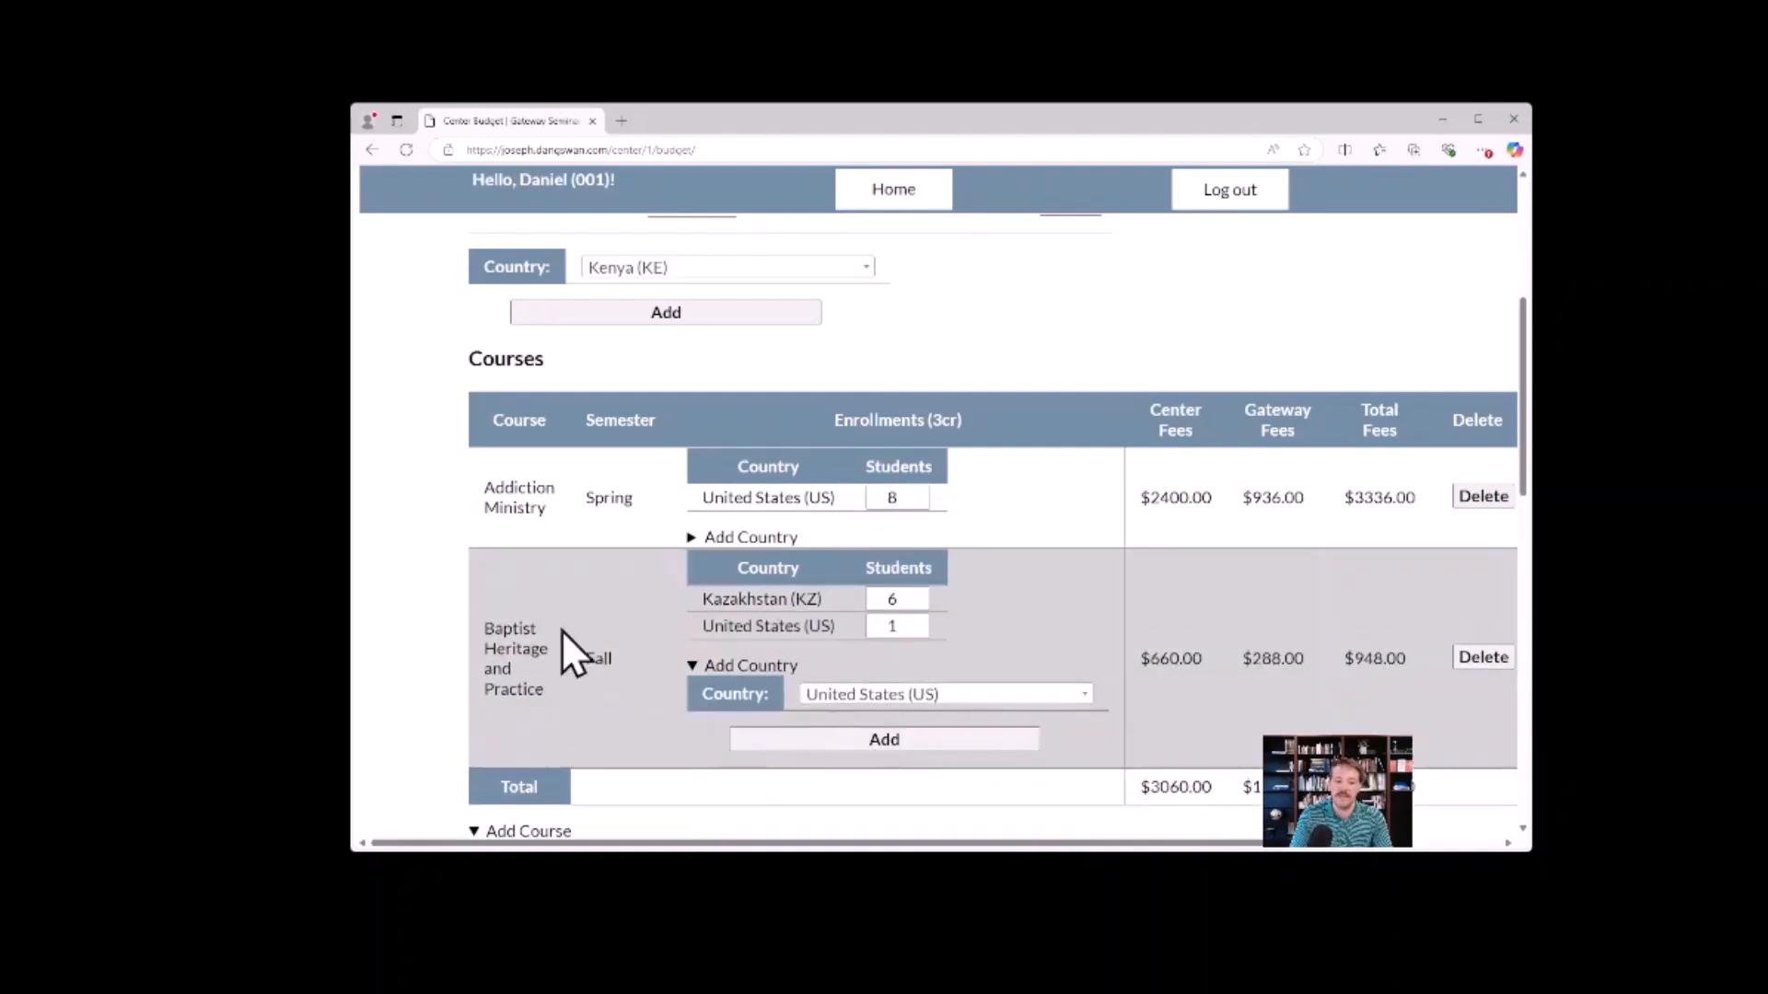
Set the United States students in Baptist Heritage and Practice to 3, and review the fee totals across both courses.
click(921, 621)
click(921, 620)
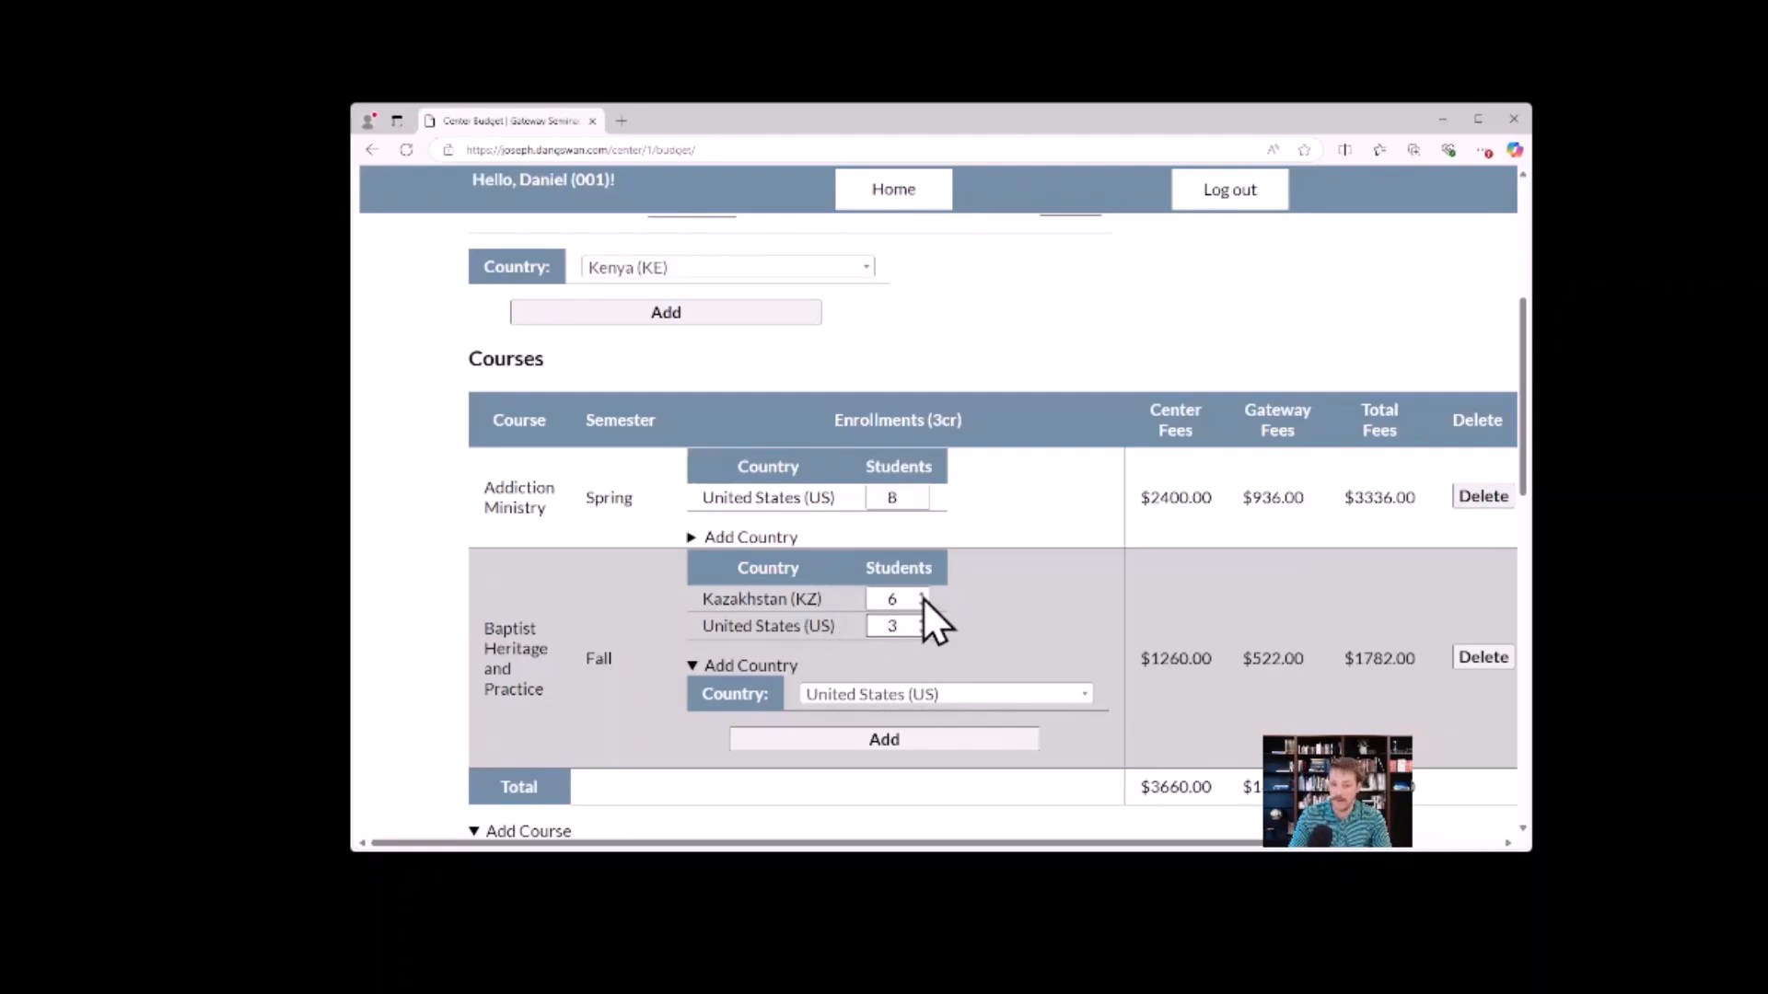
scroll(644, 584, down, 2)
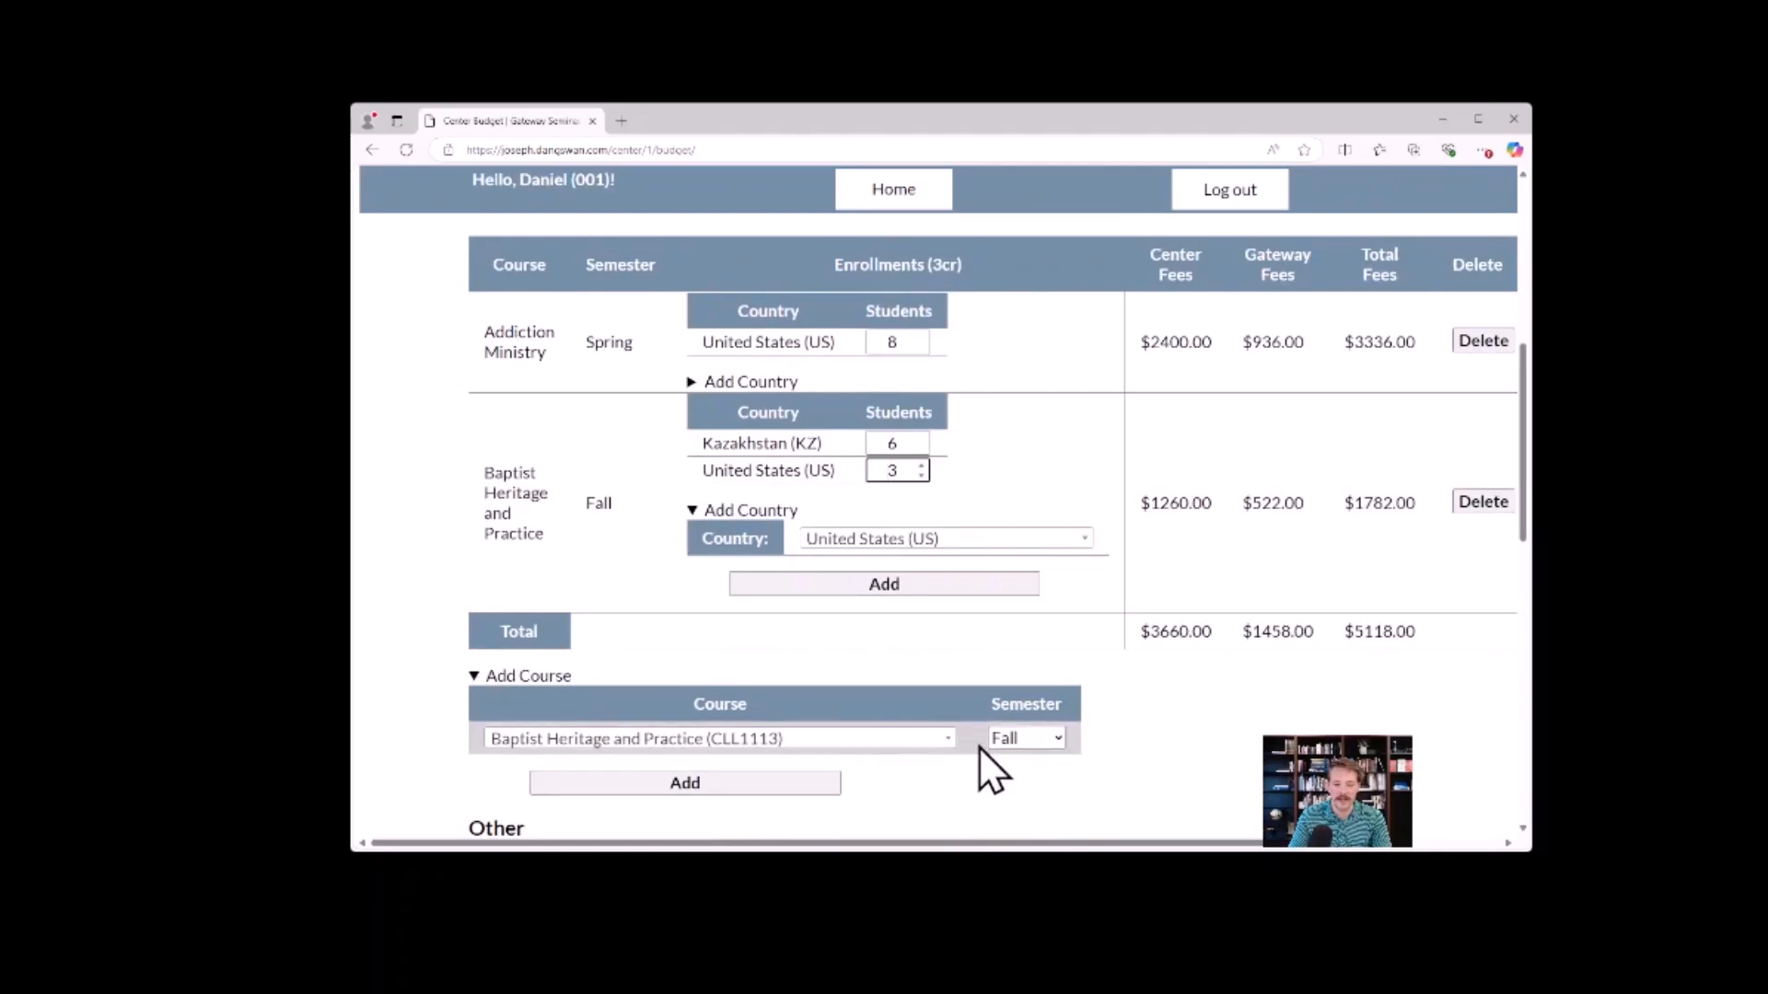
click(1041, 740)
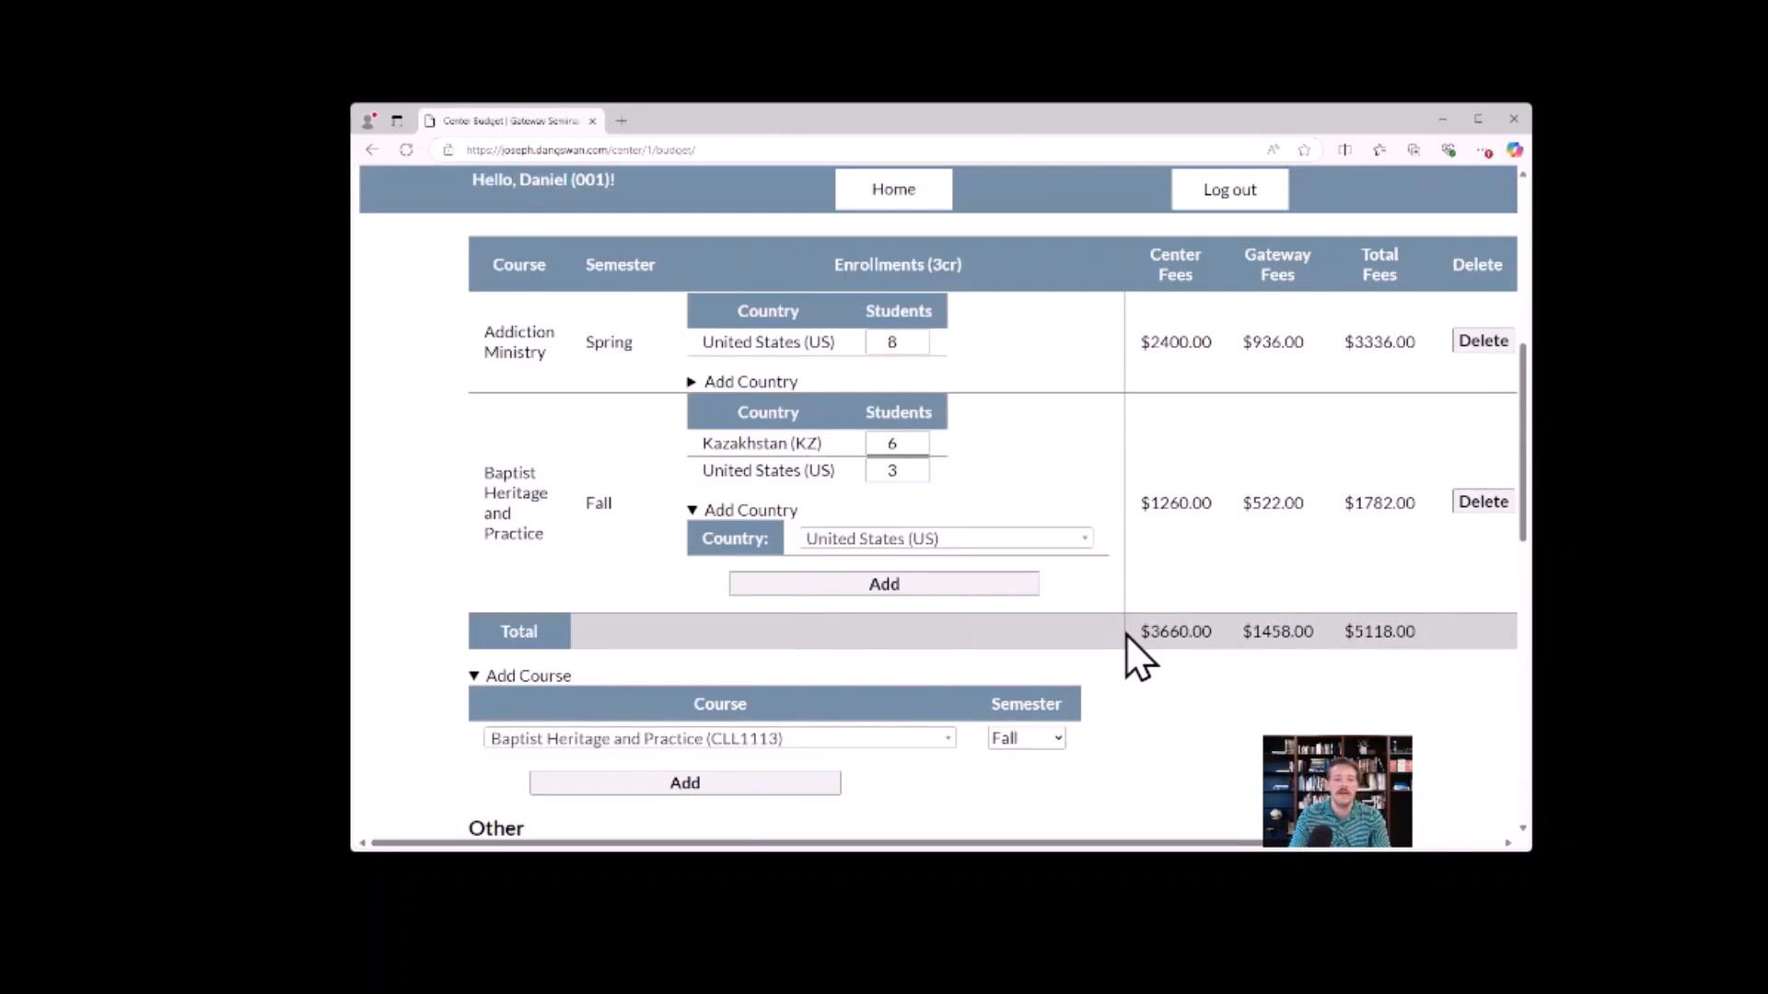
scroll(1123, 634, up, 2)
scroll(1120, 636, down, 2)
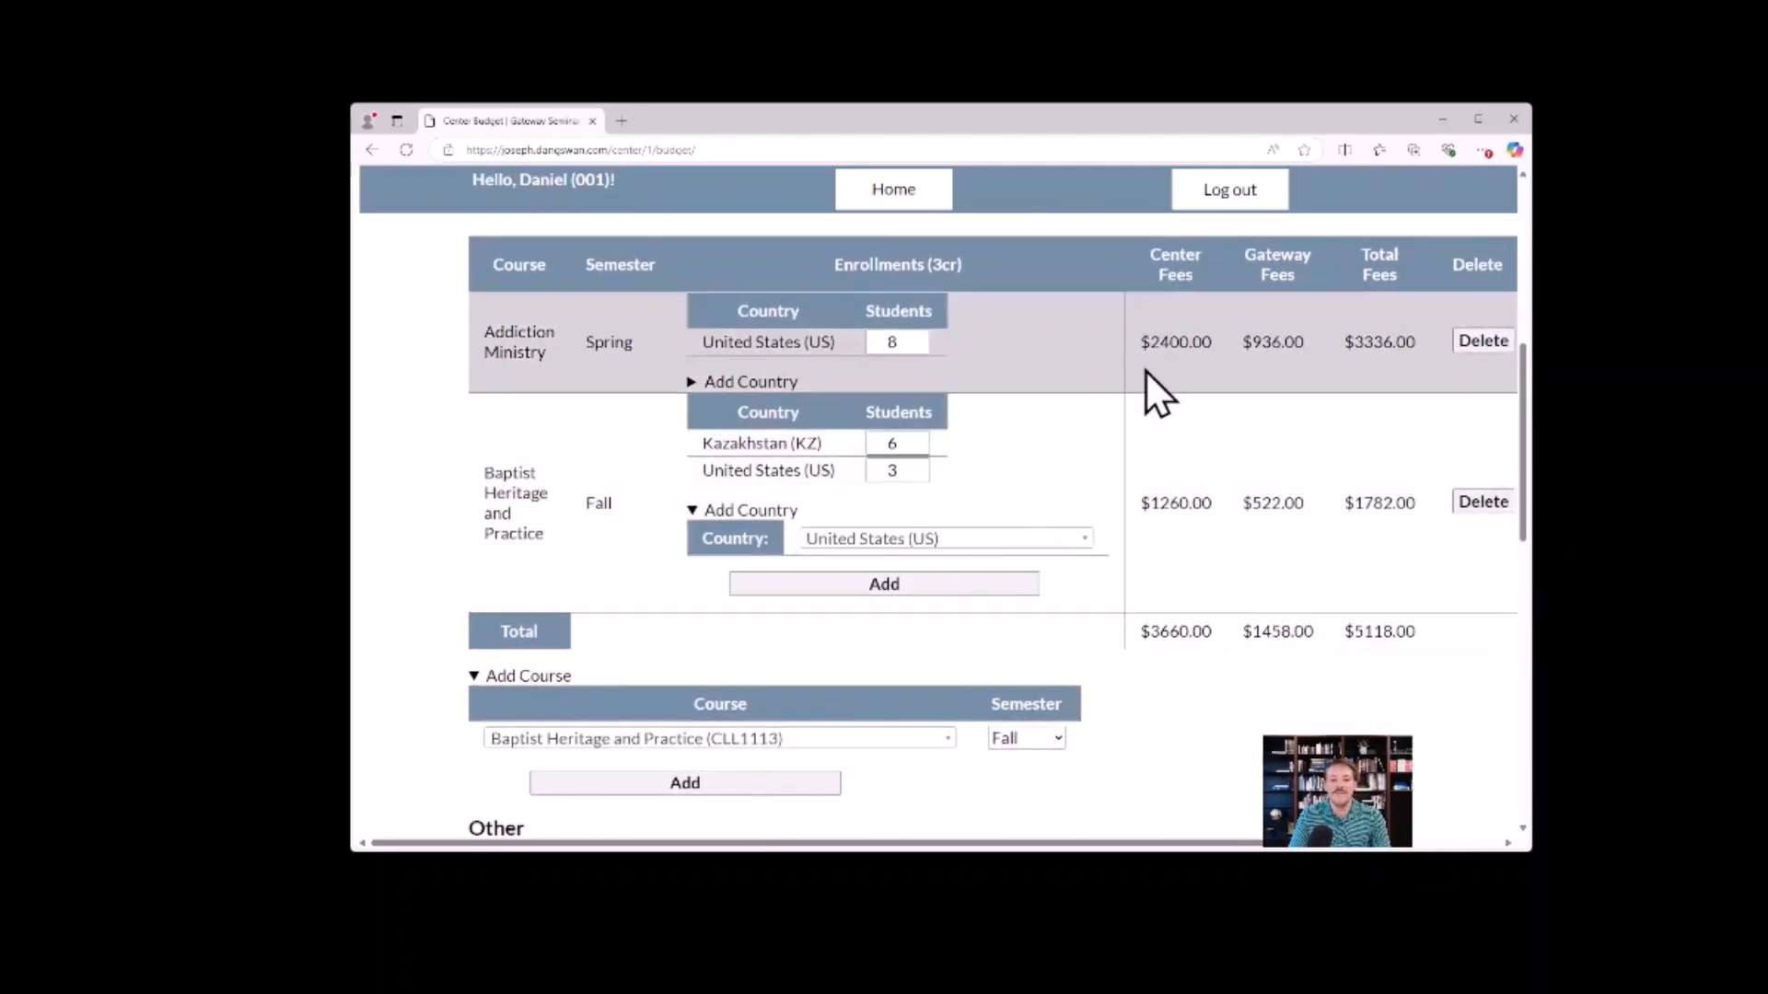
scroll(1189, 596, up, 2)
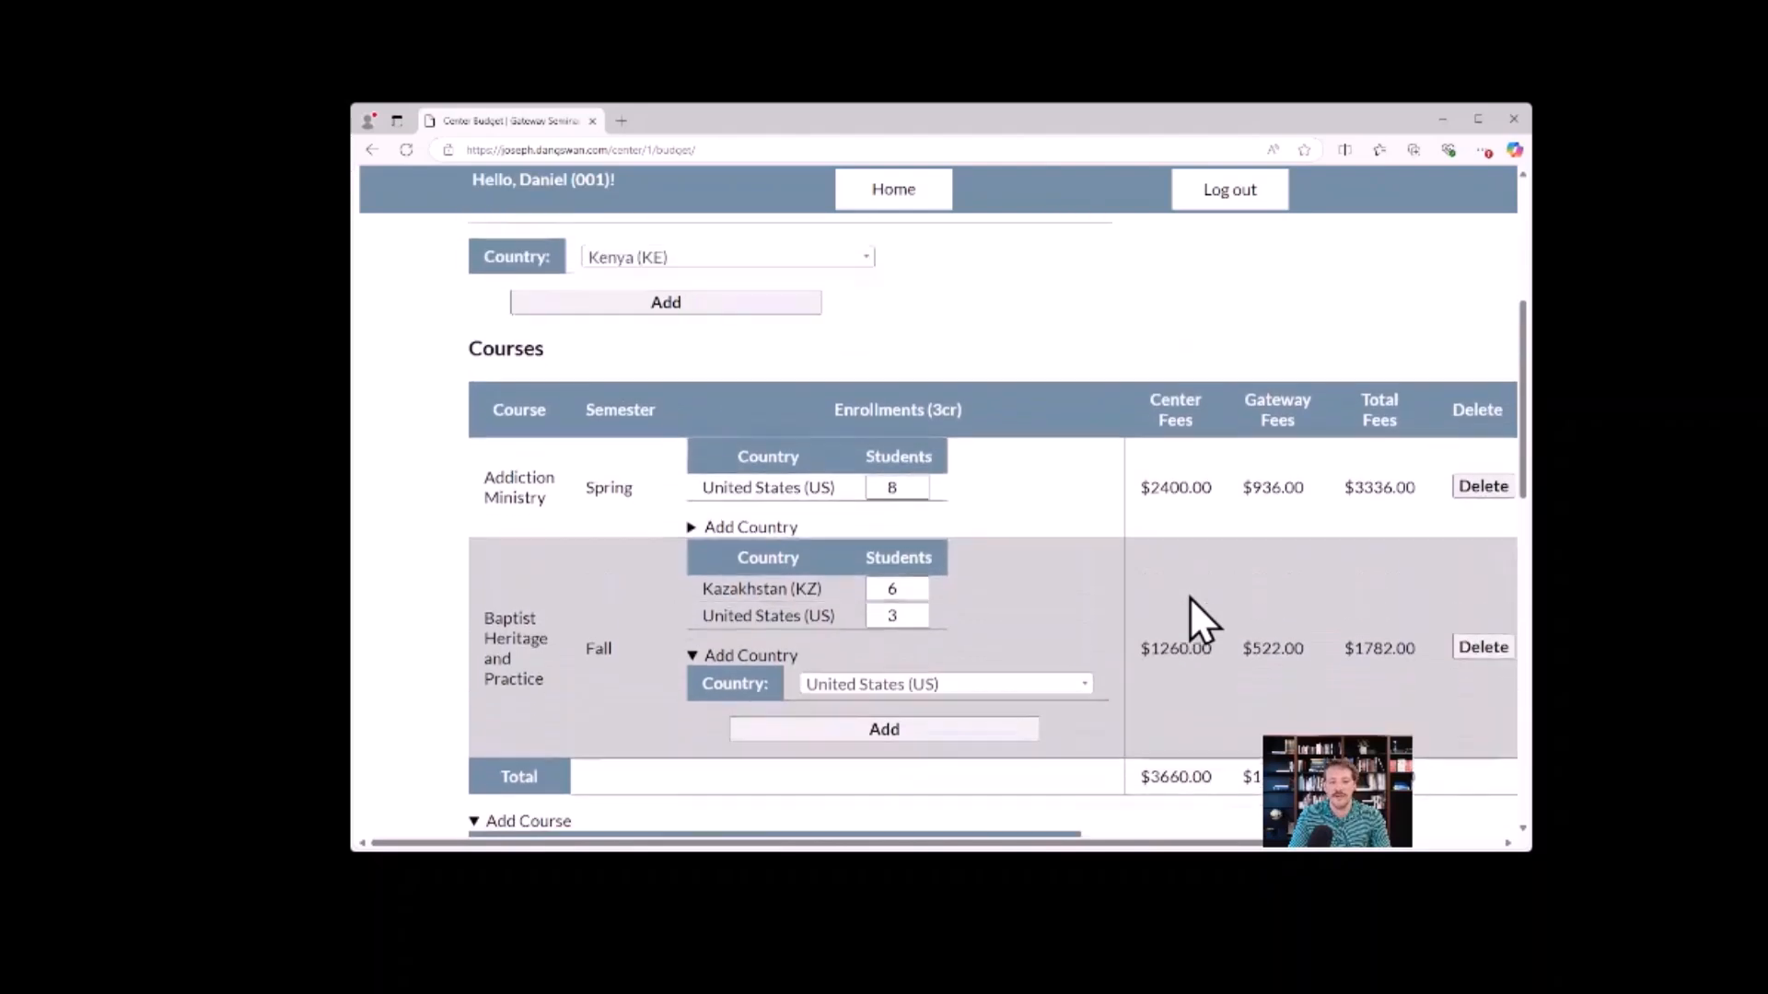
scroll(1189, 596, down, 1)
scroll(1116, 497, down, 5)
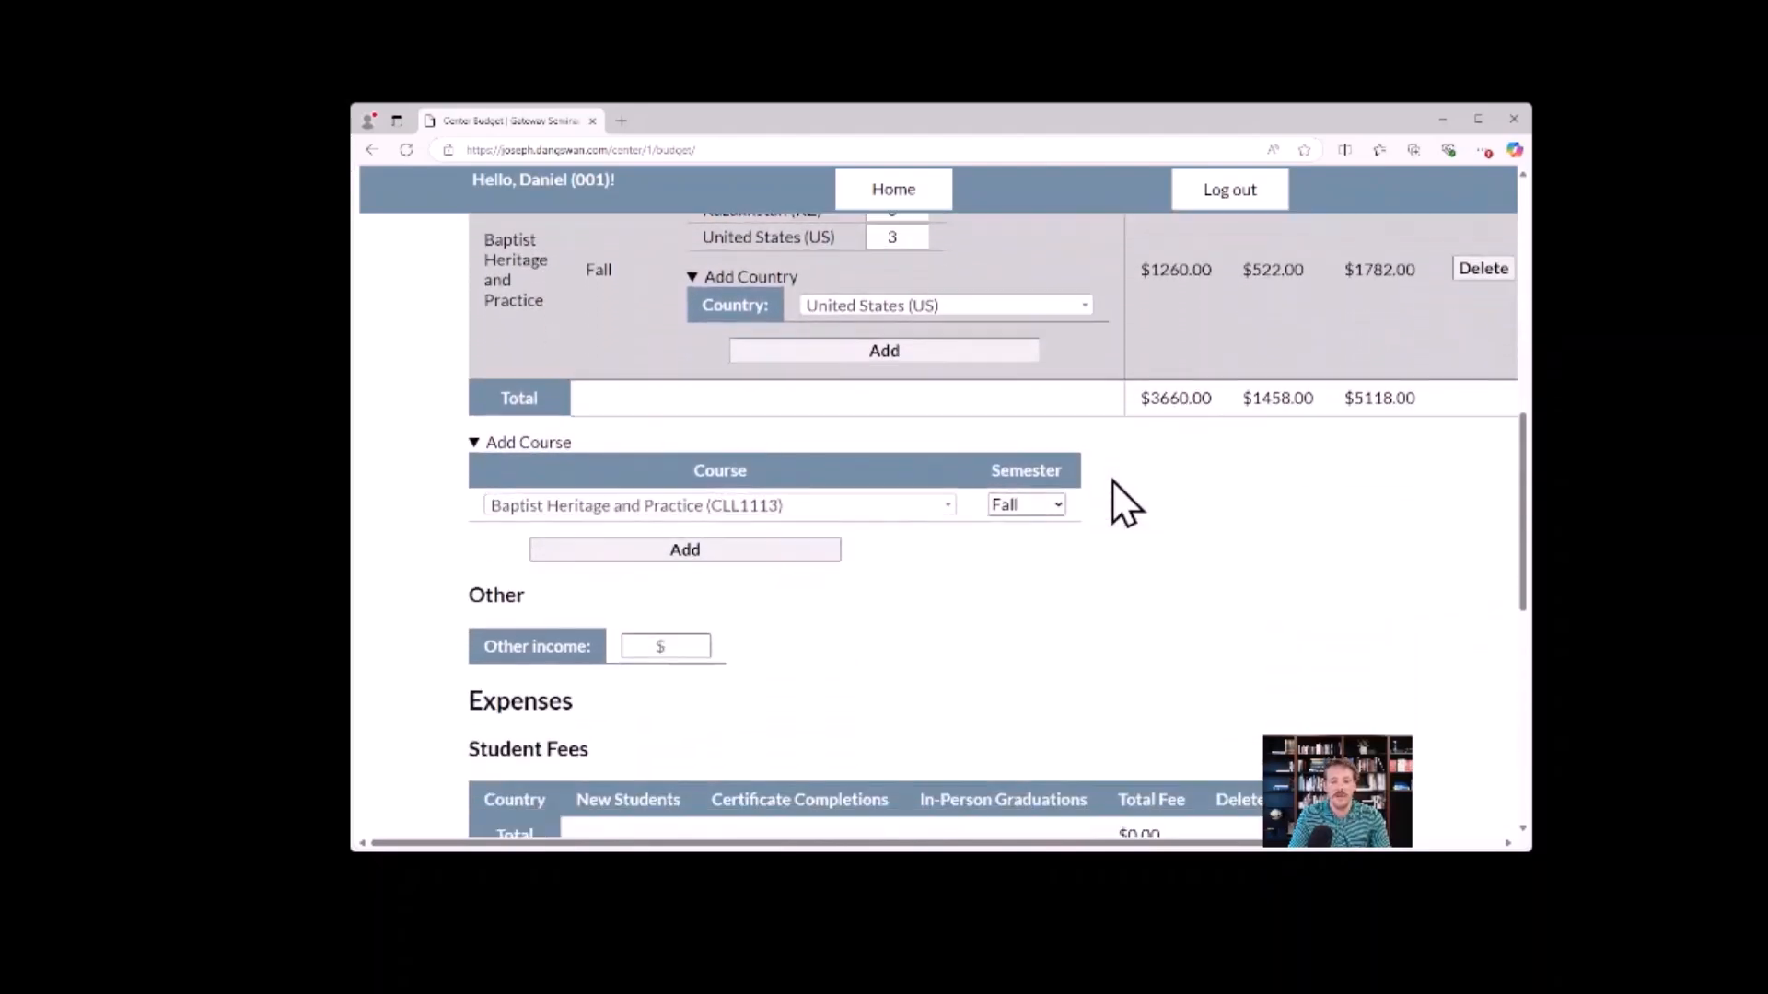
Set the center's other income to 500 dollars.
click(667, 566)
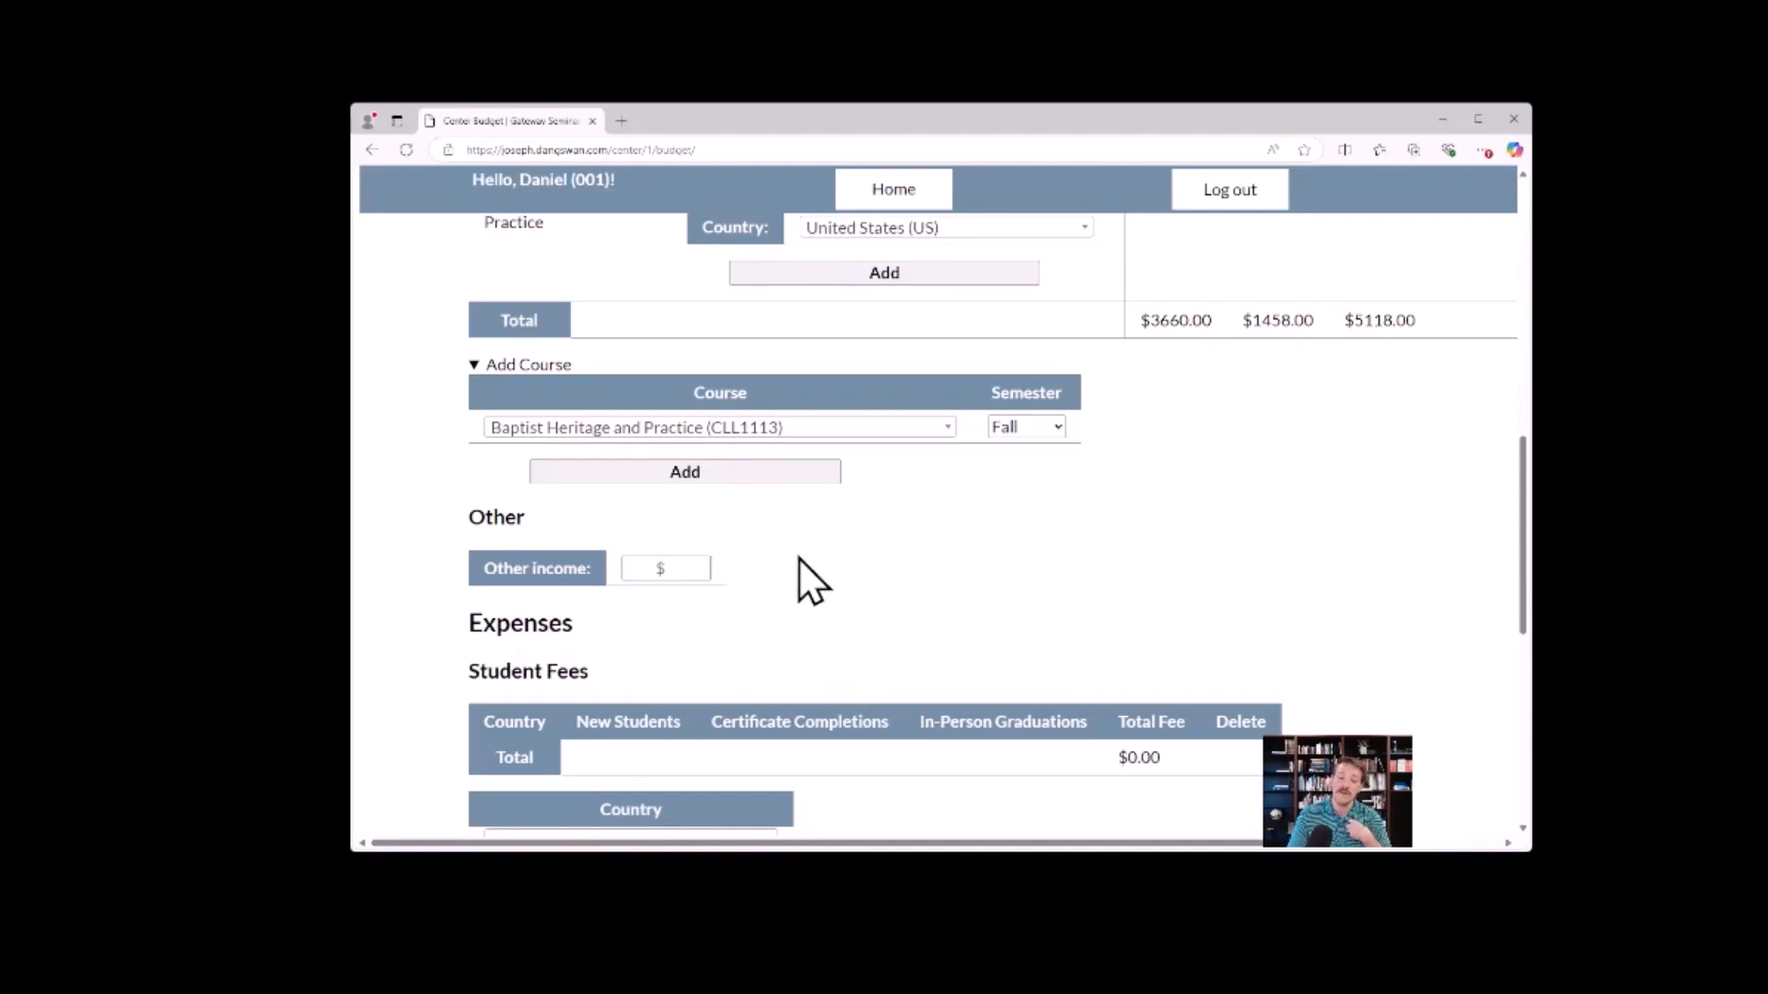
click(658, 566)
text(500)
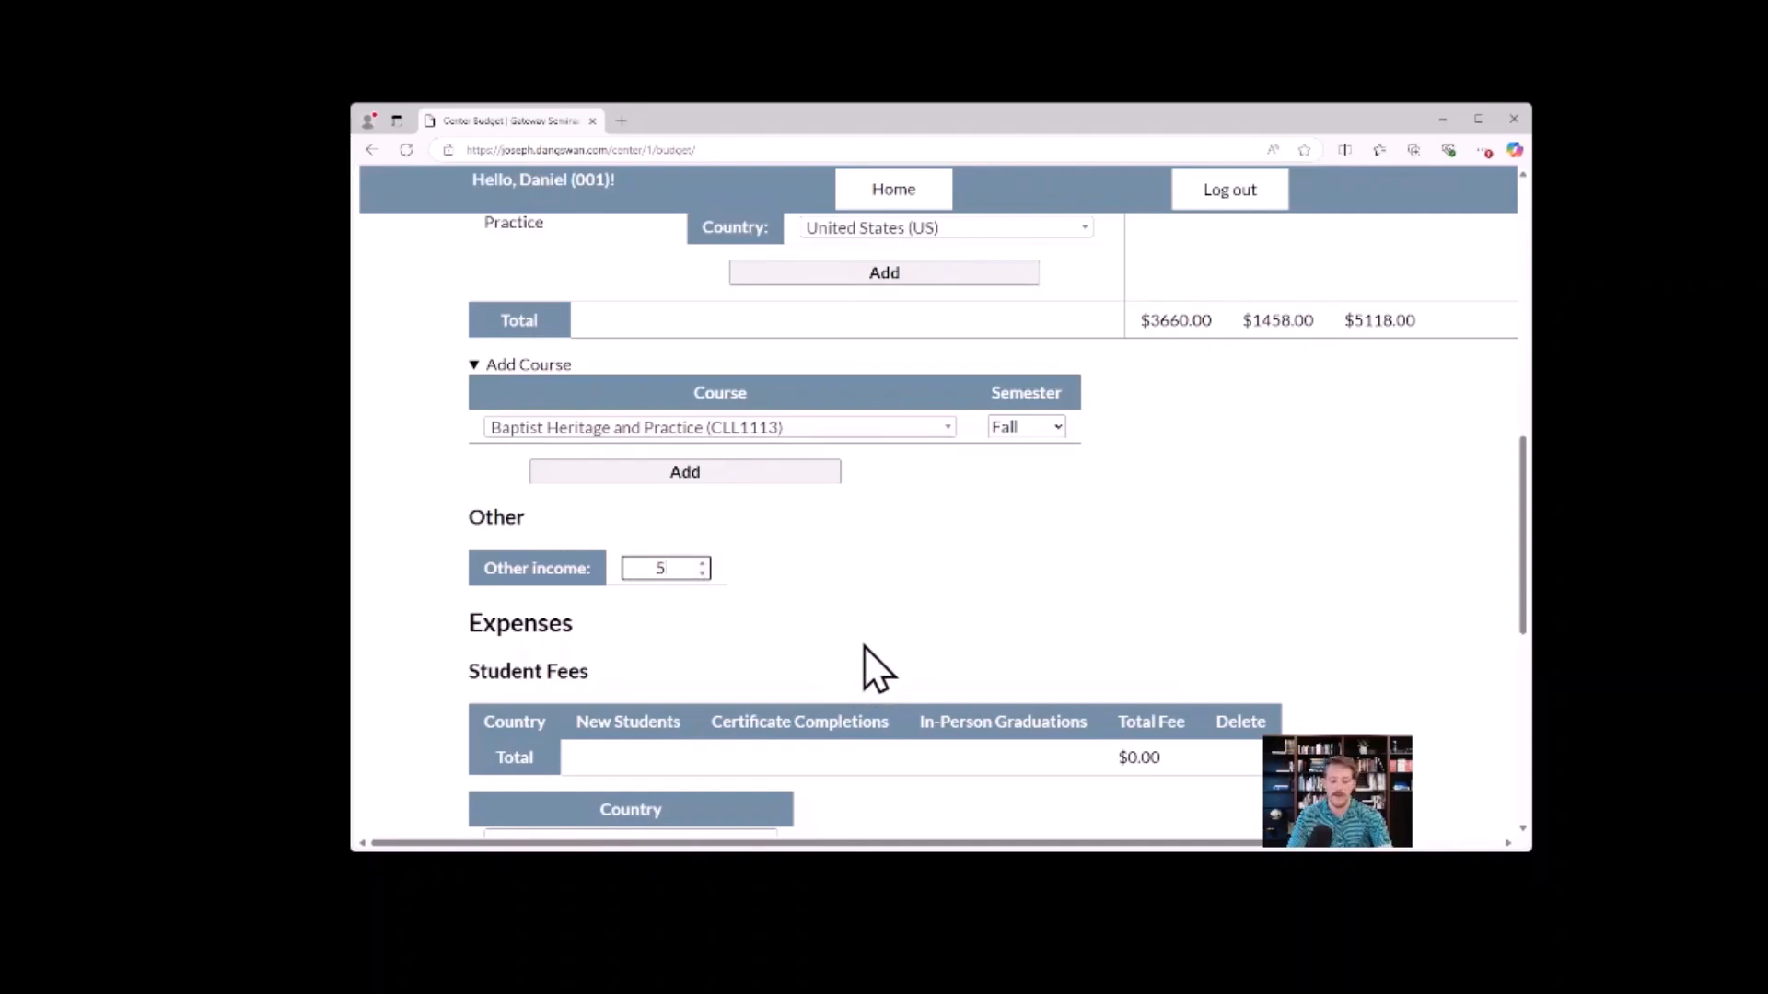
click(778, 563)
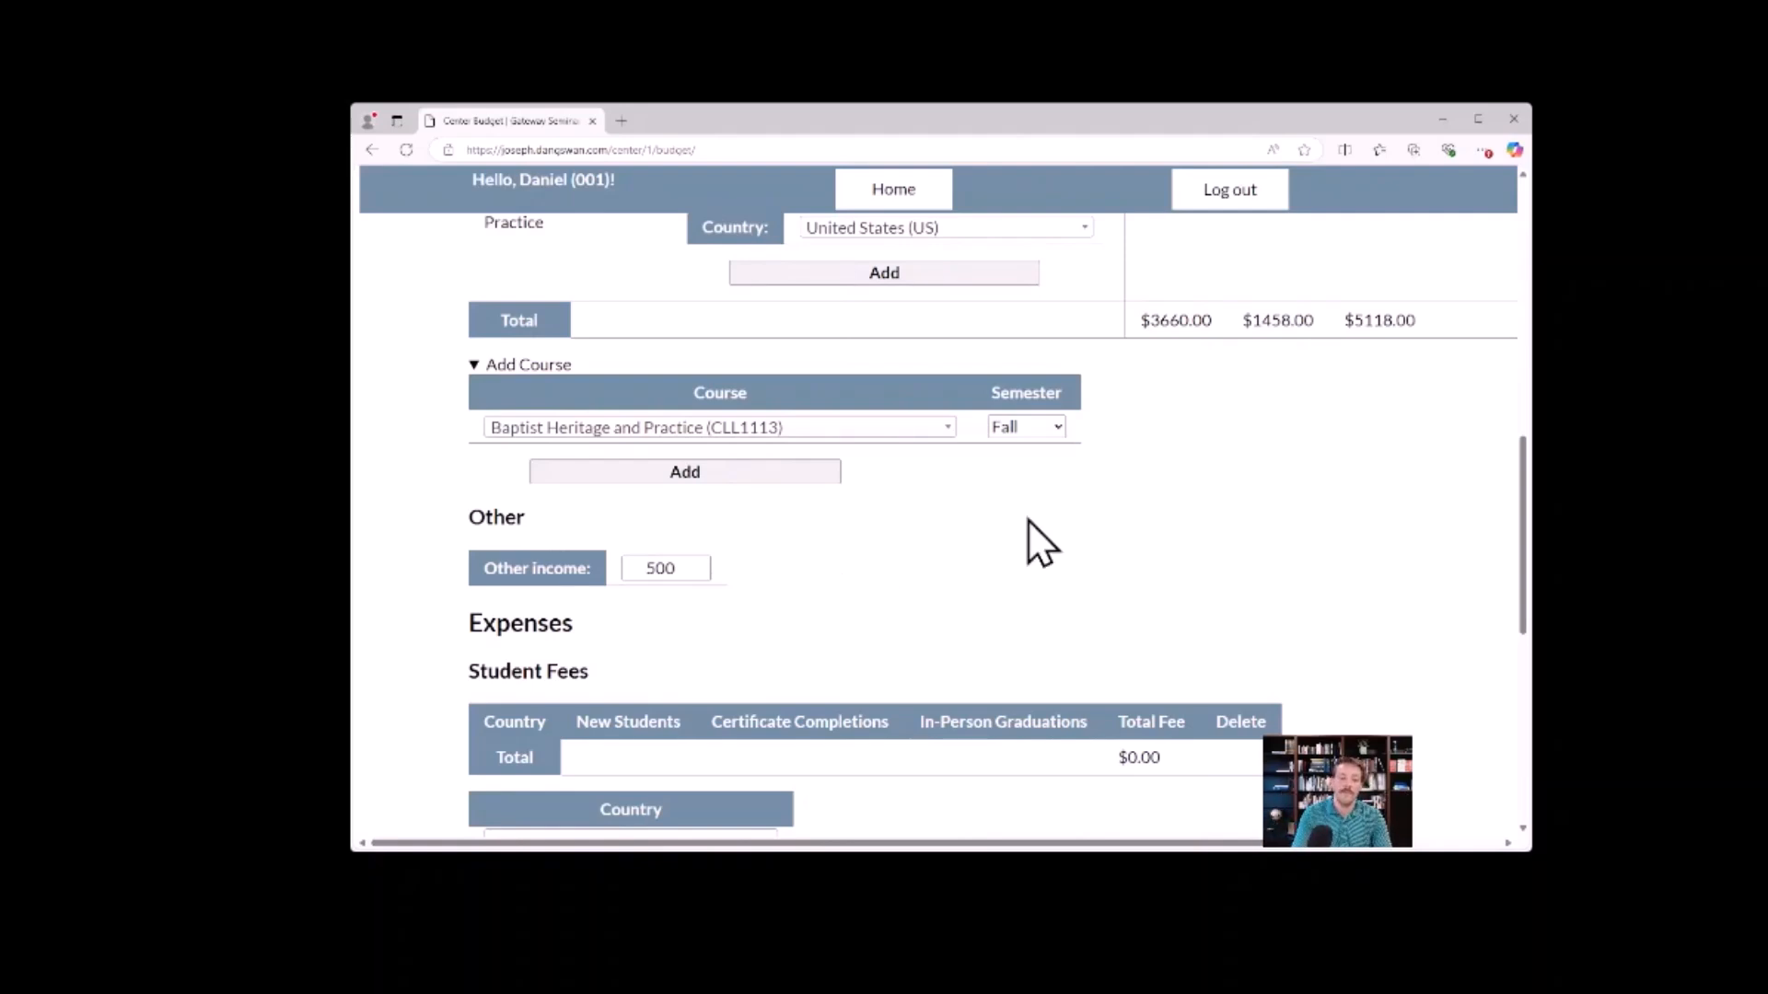
Examine the Student Fees section under Expenses, including its new student, certificate completion and graduation columns.
scroll(913, 534, down, 3)
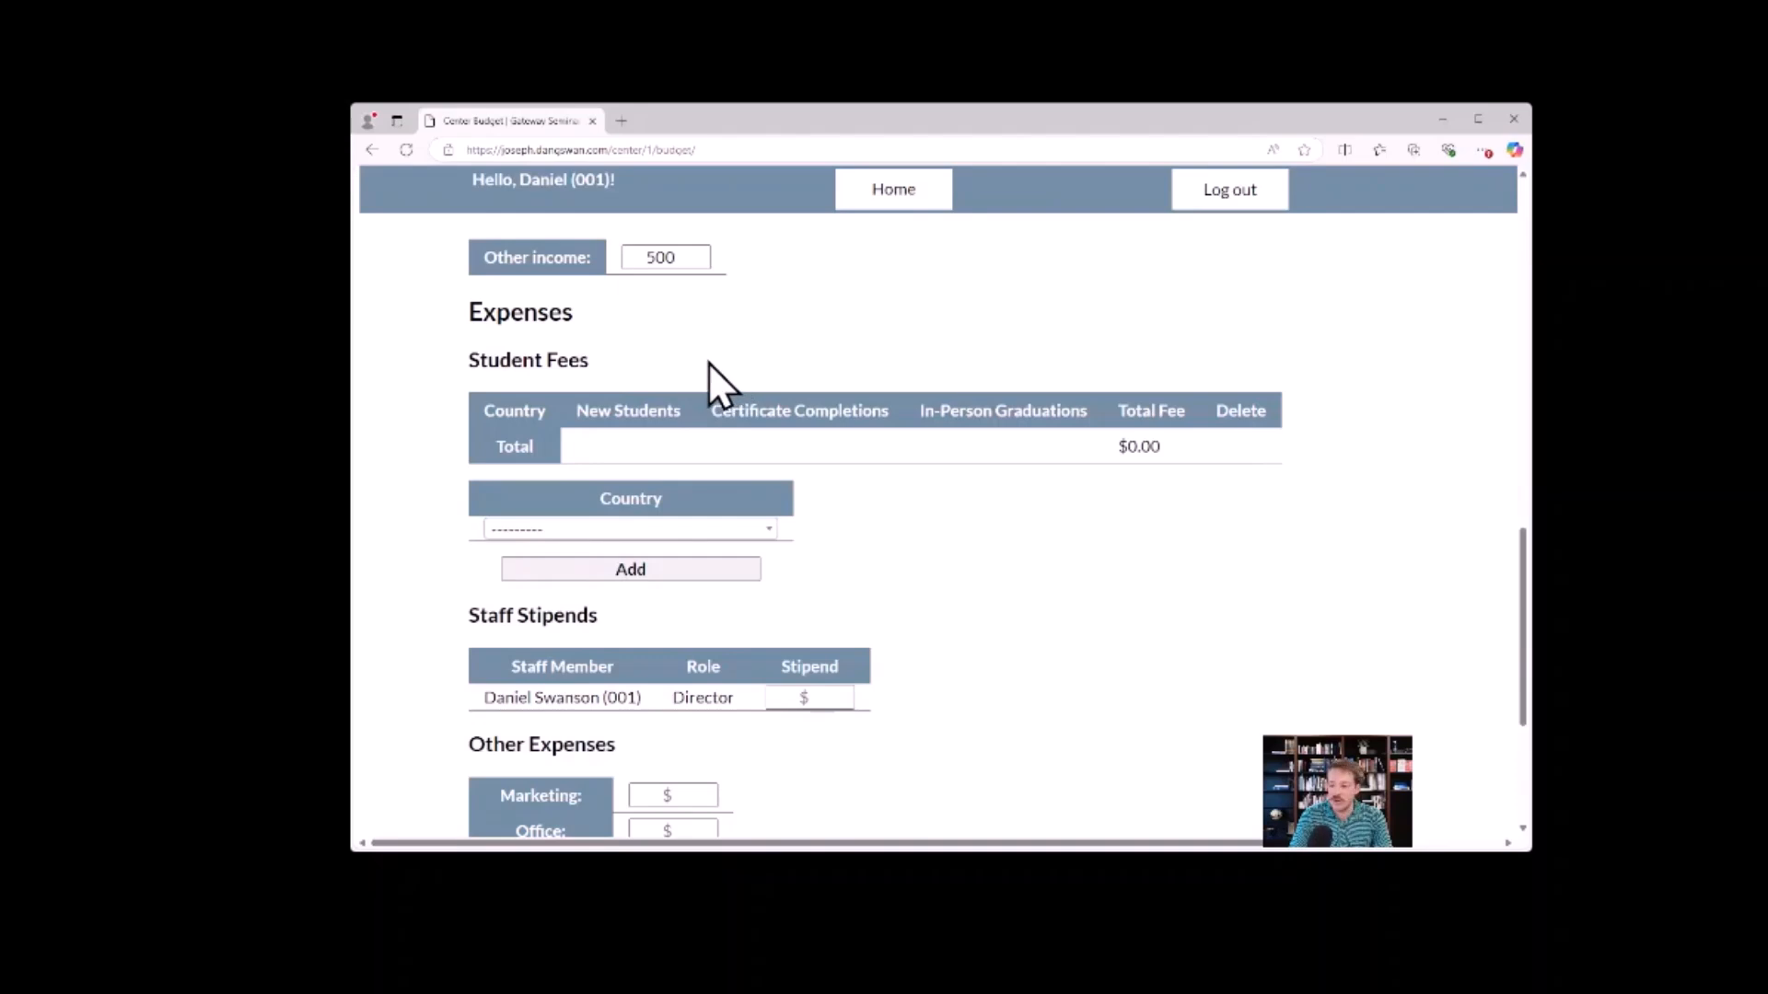
drag(466, 314, 644, 348)
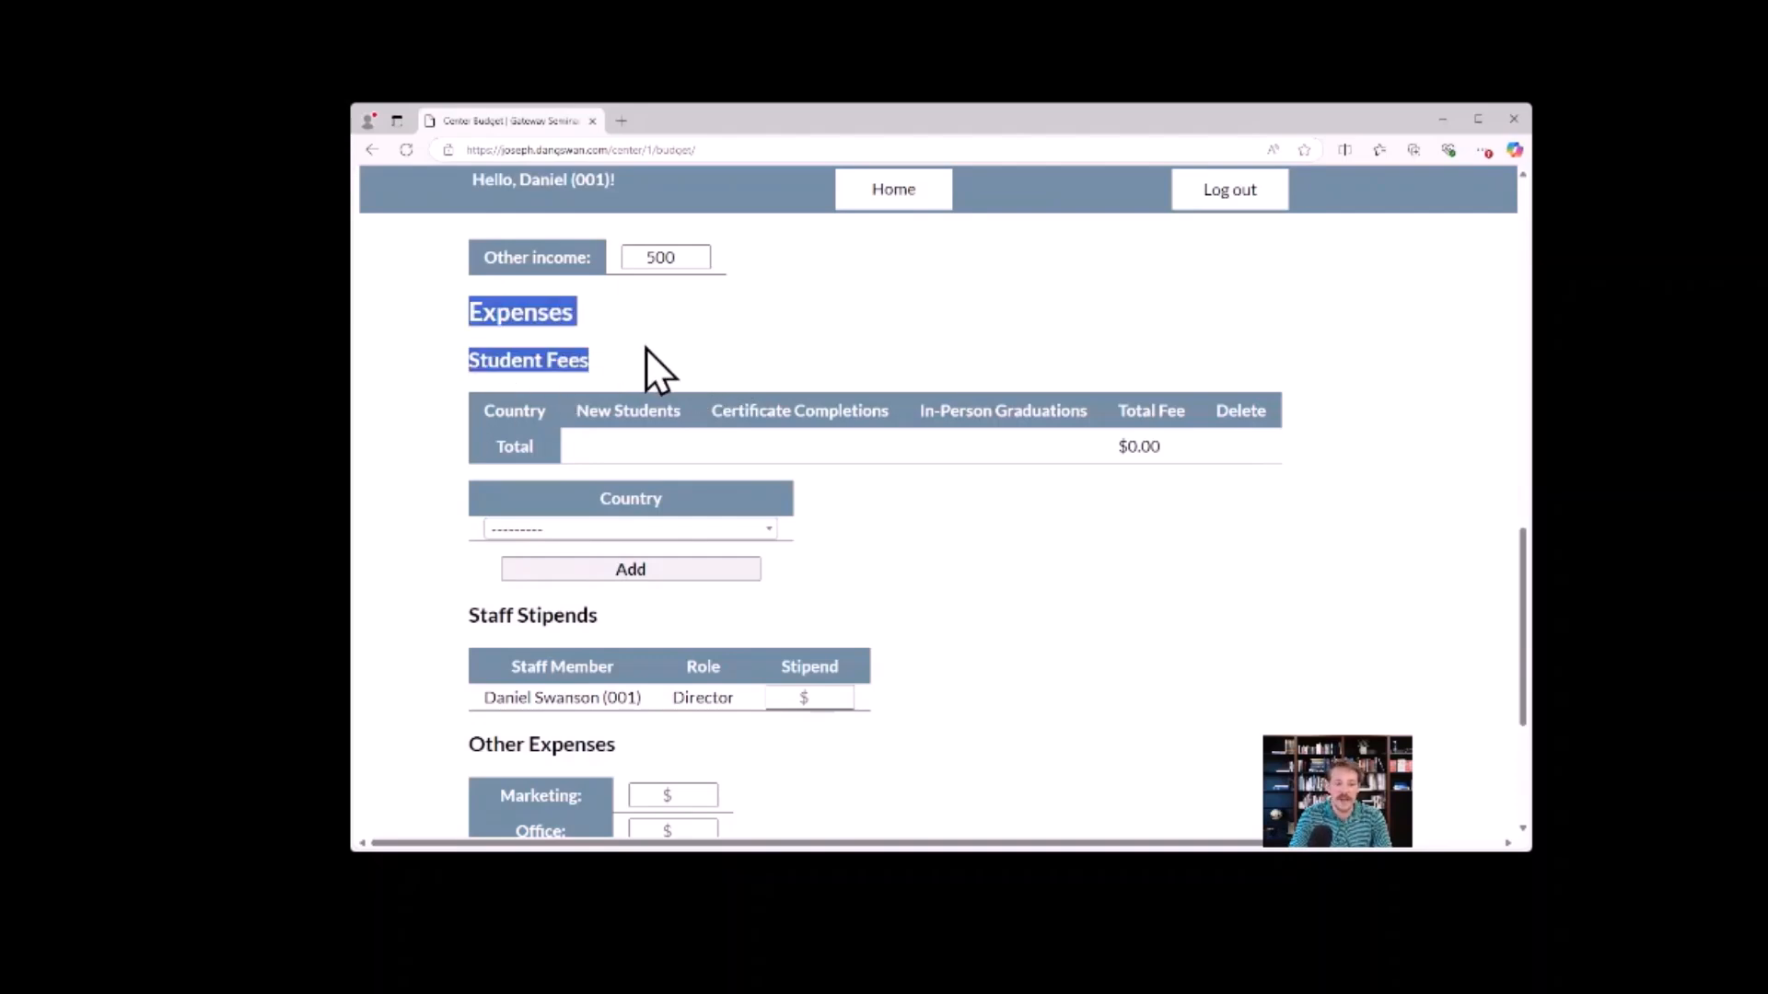
click(603, 360)
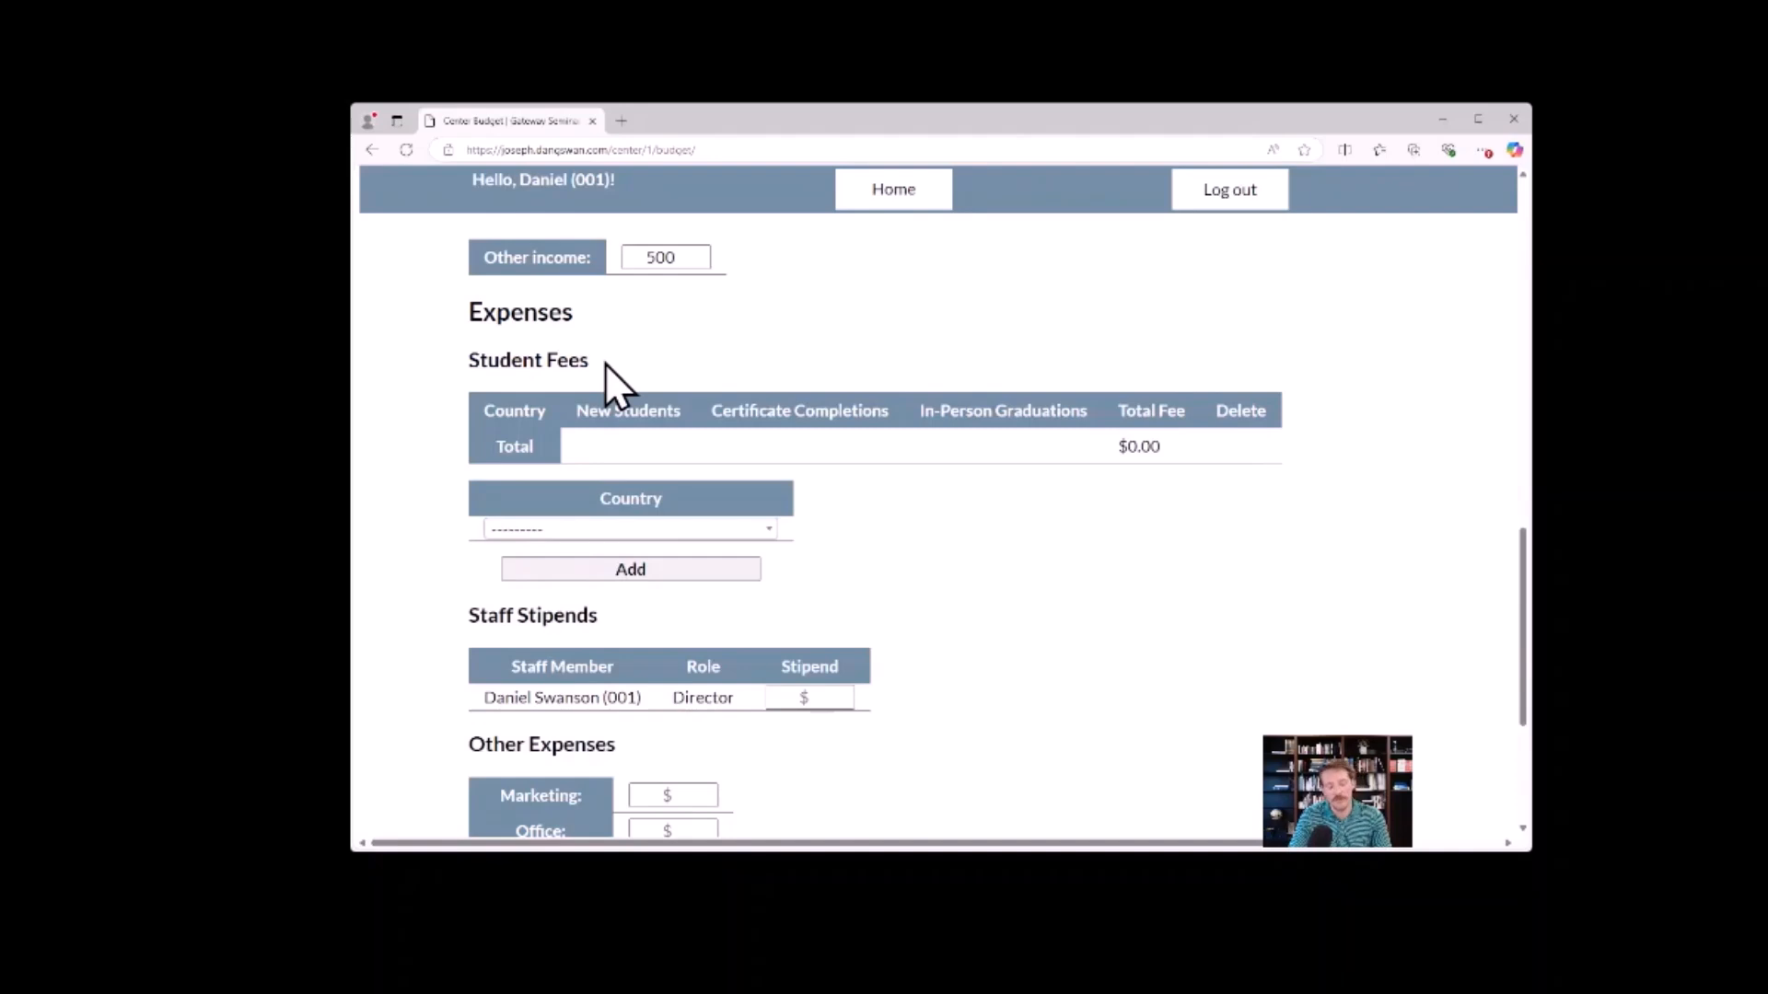
drag(602, 362, 468, 357)
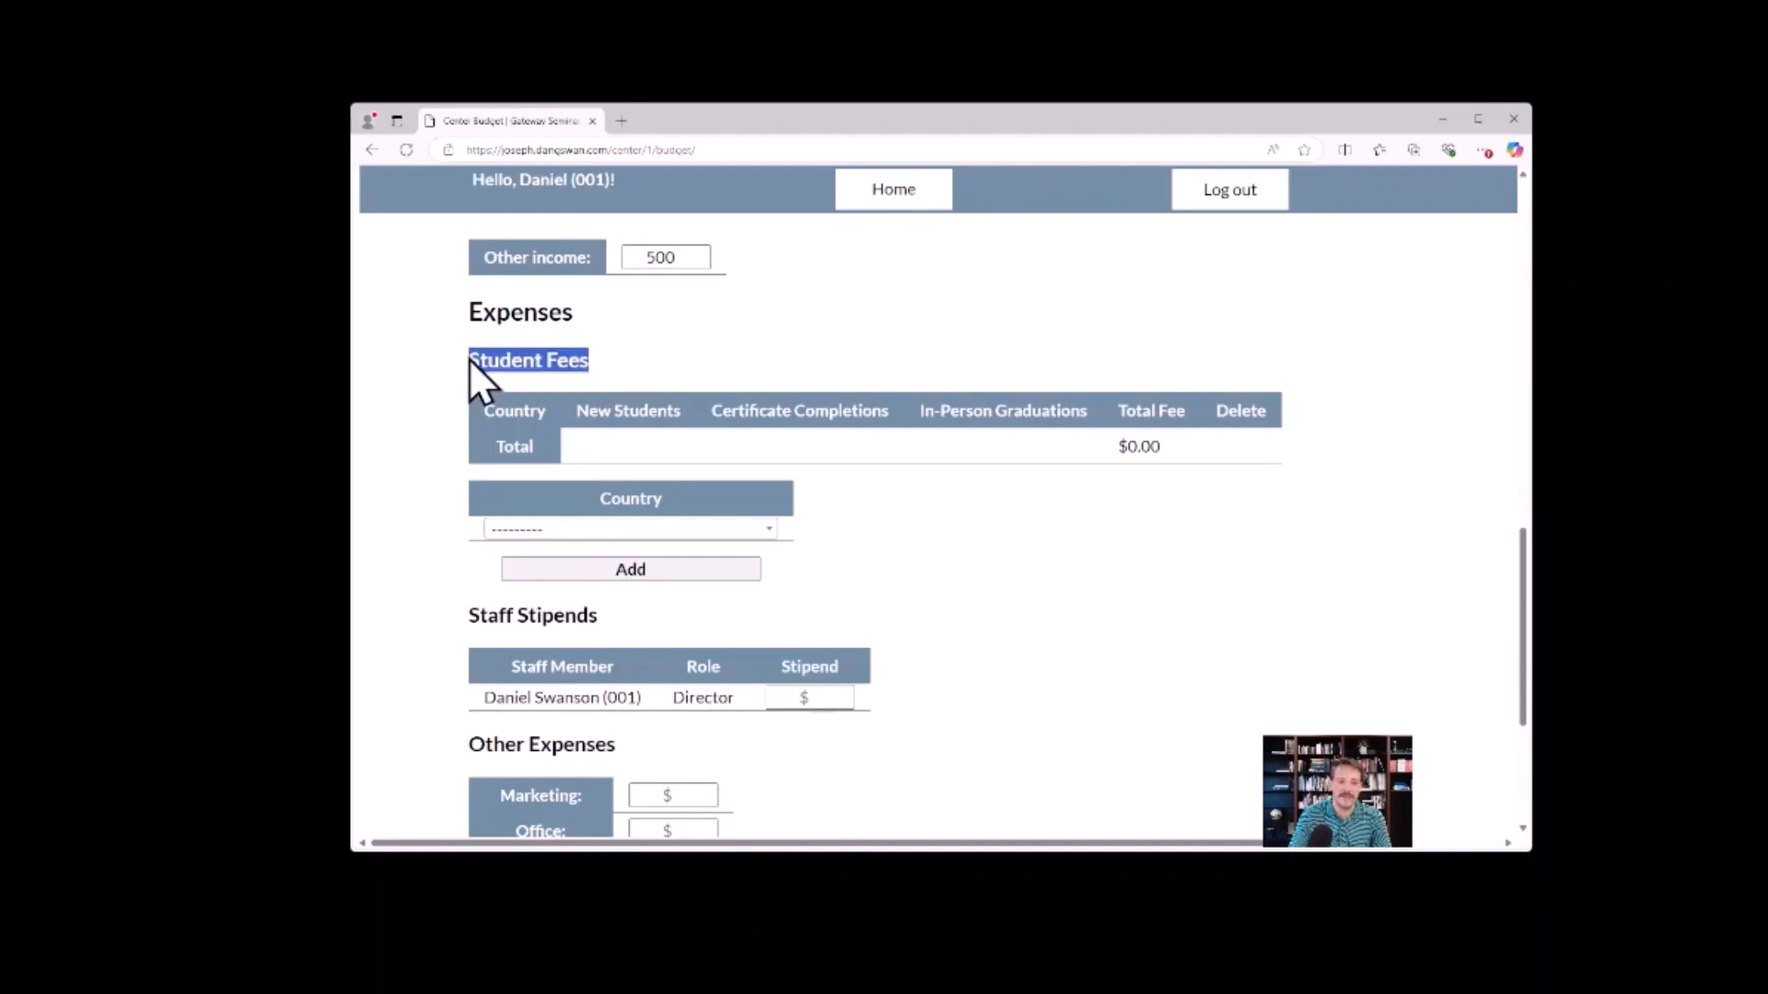
click(611, 355)
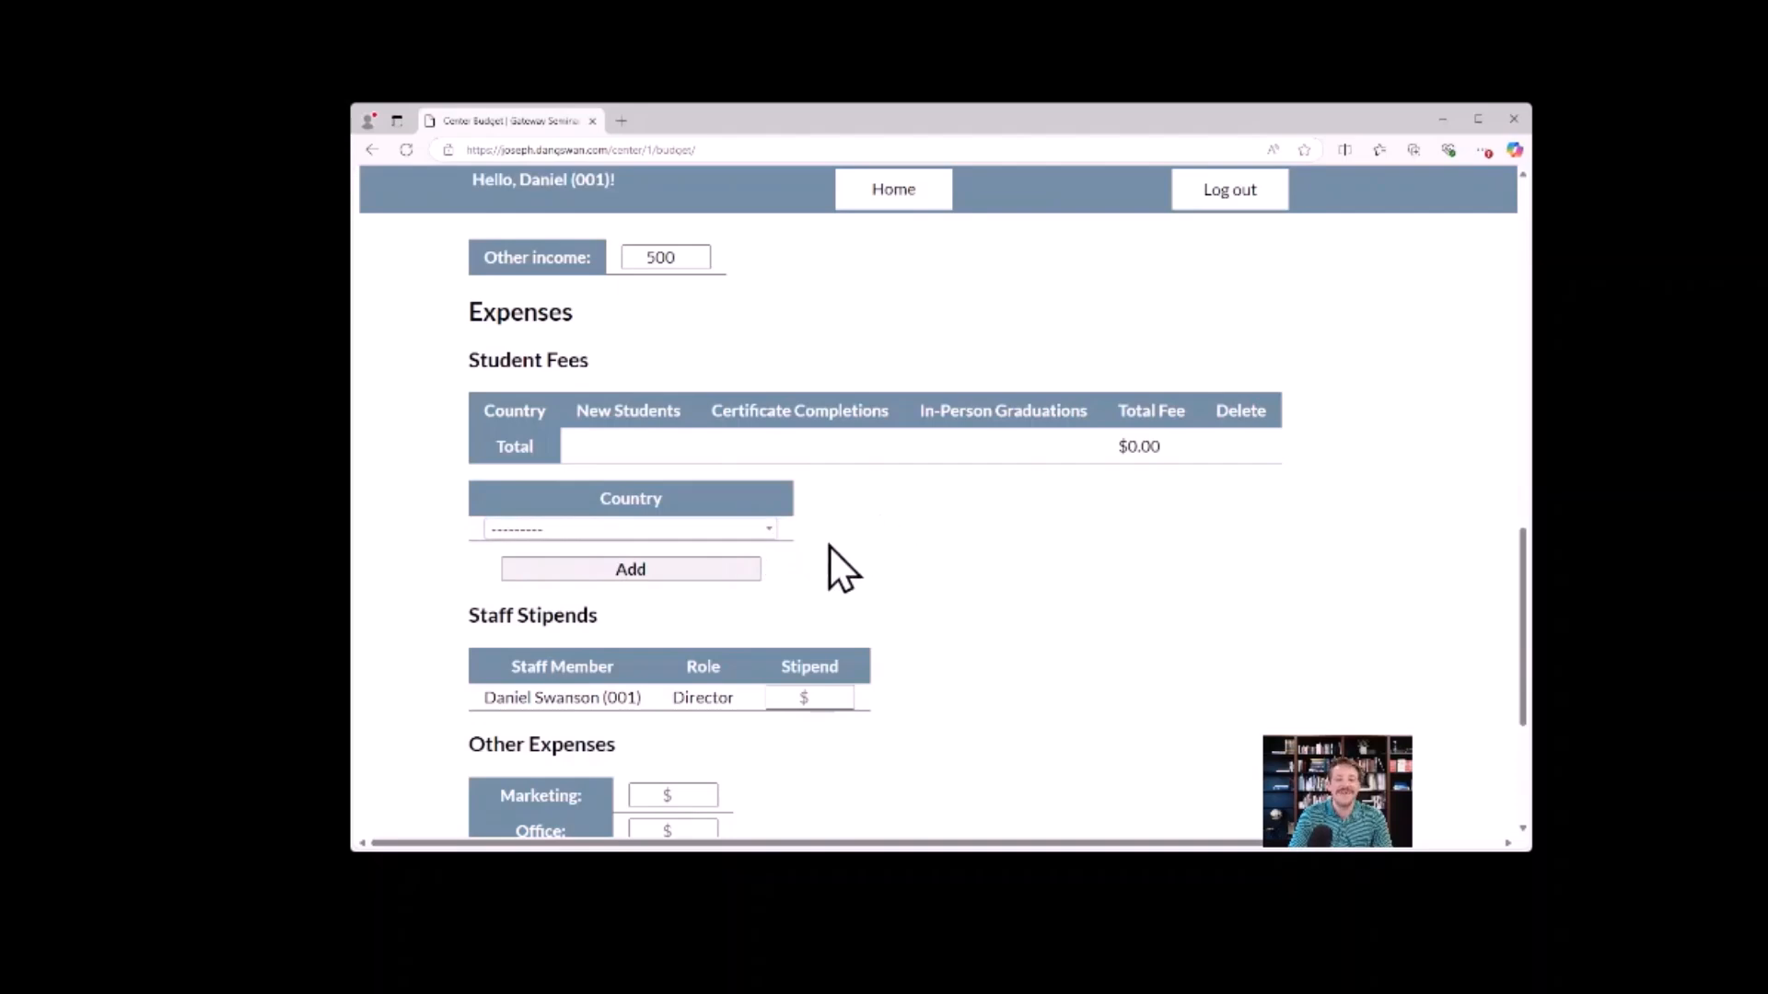
scroll(827, 548, up, 2)
drag(605, 521, 456, 521)
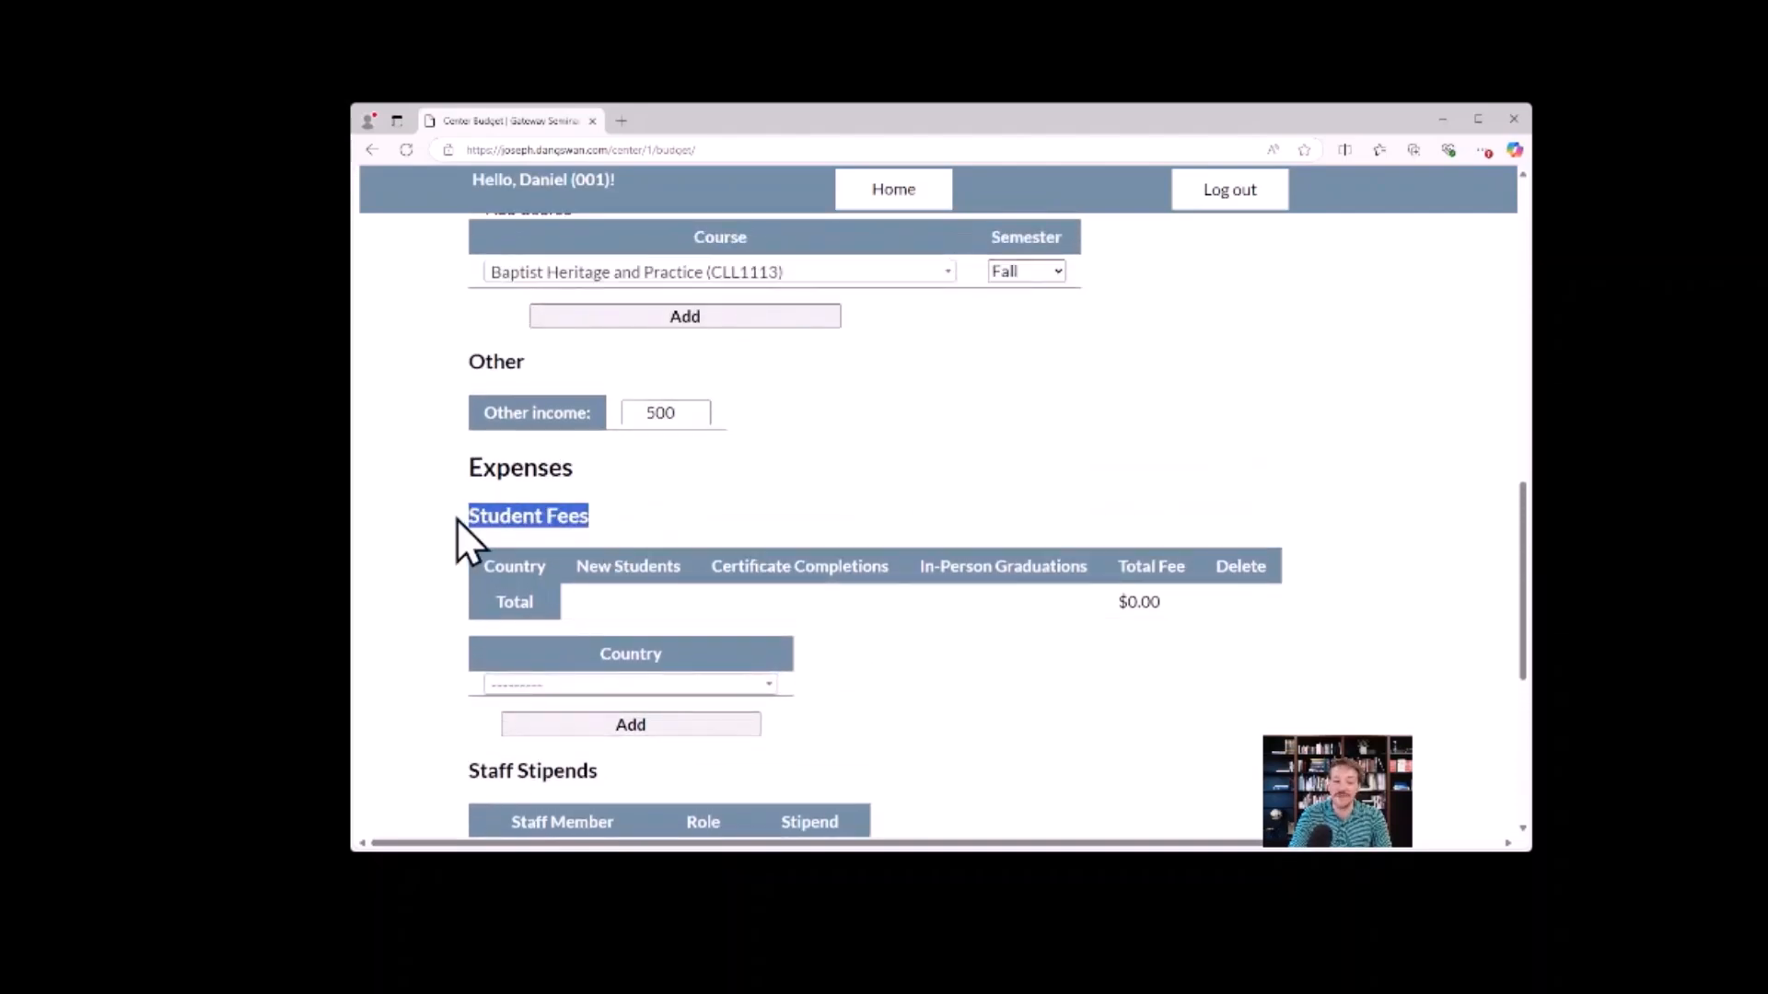
click(677, 517)
Add United States (US) as a country in the Student Fees expenses.
scroll(734, 505, down, 1)
click(736, 610)
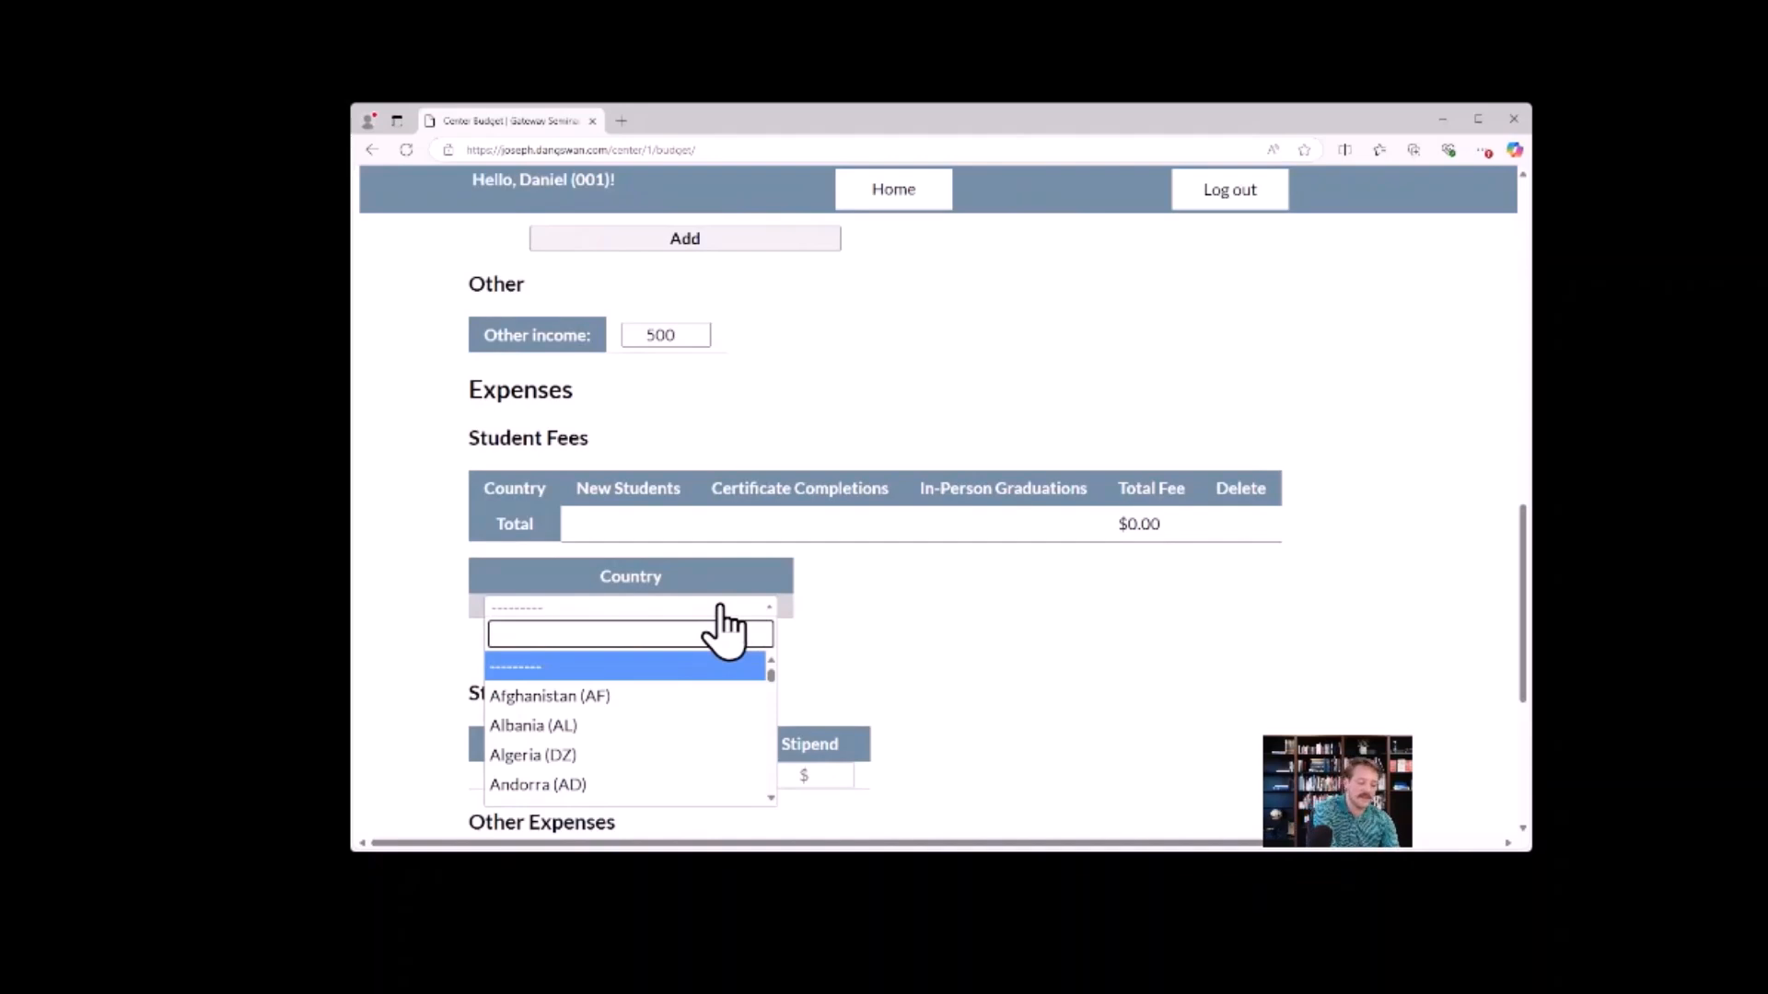
text(unit)
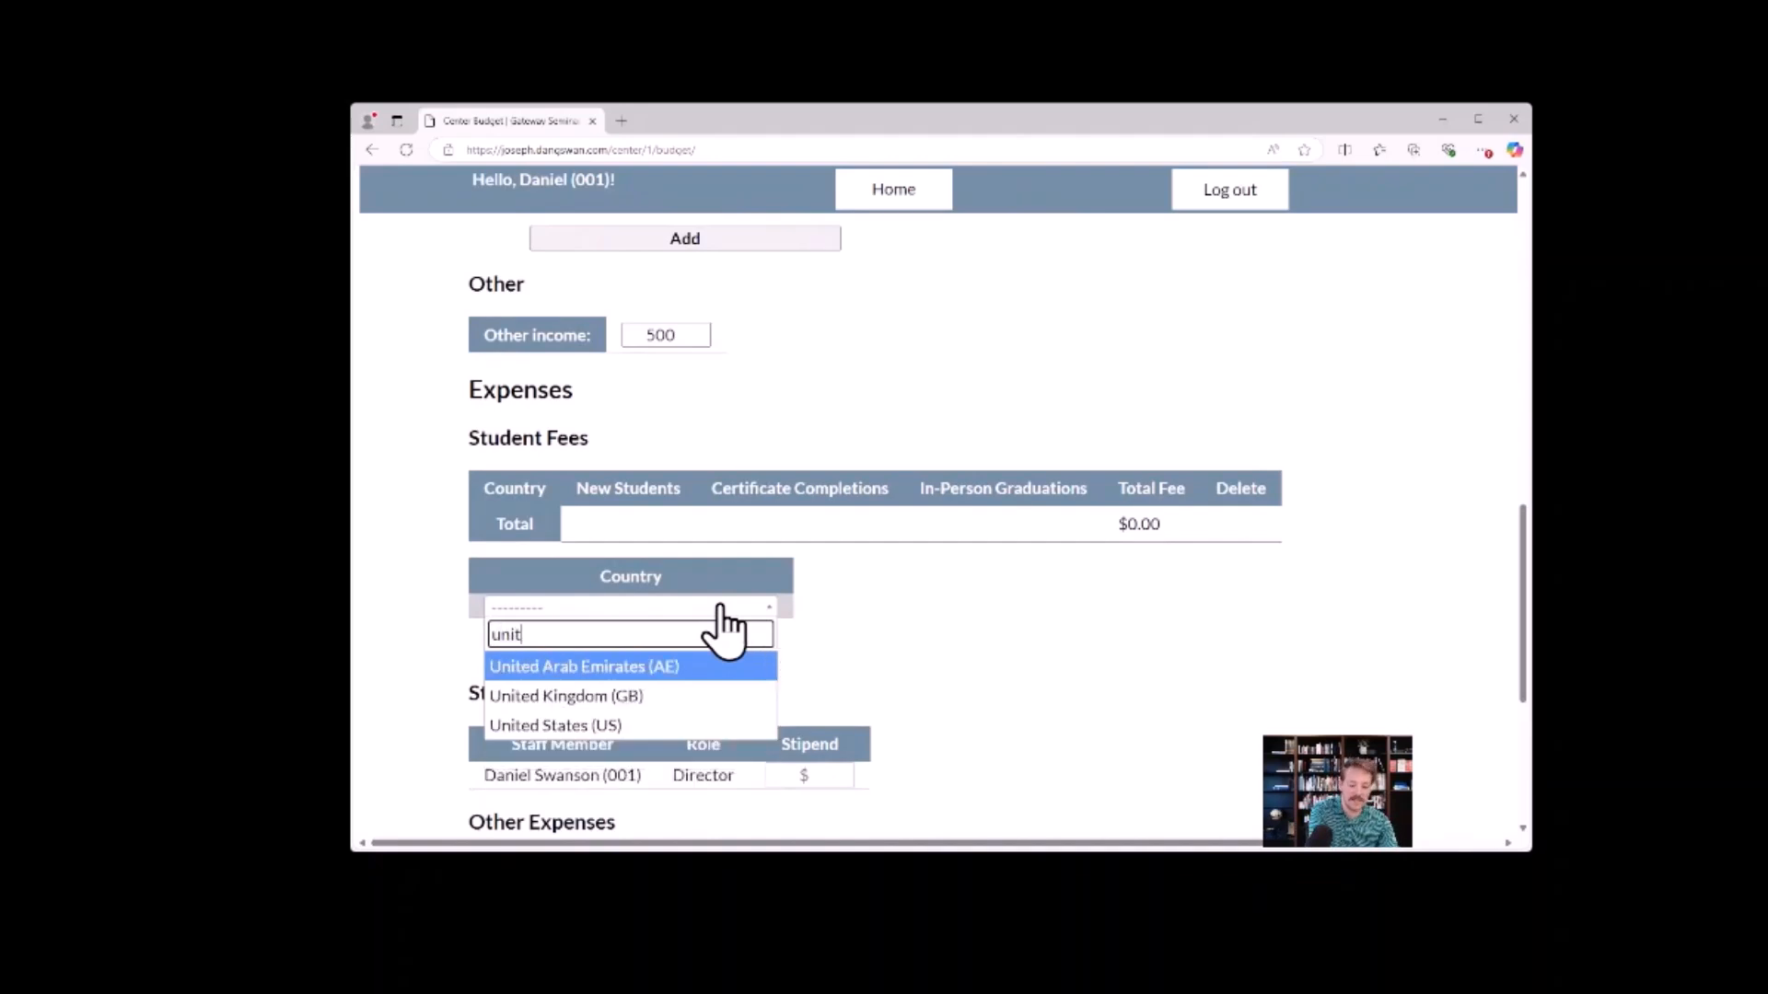
key(Down)
key(Down)
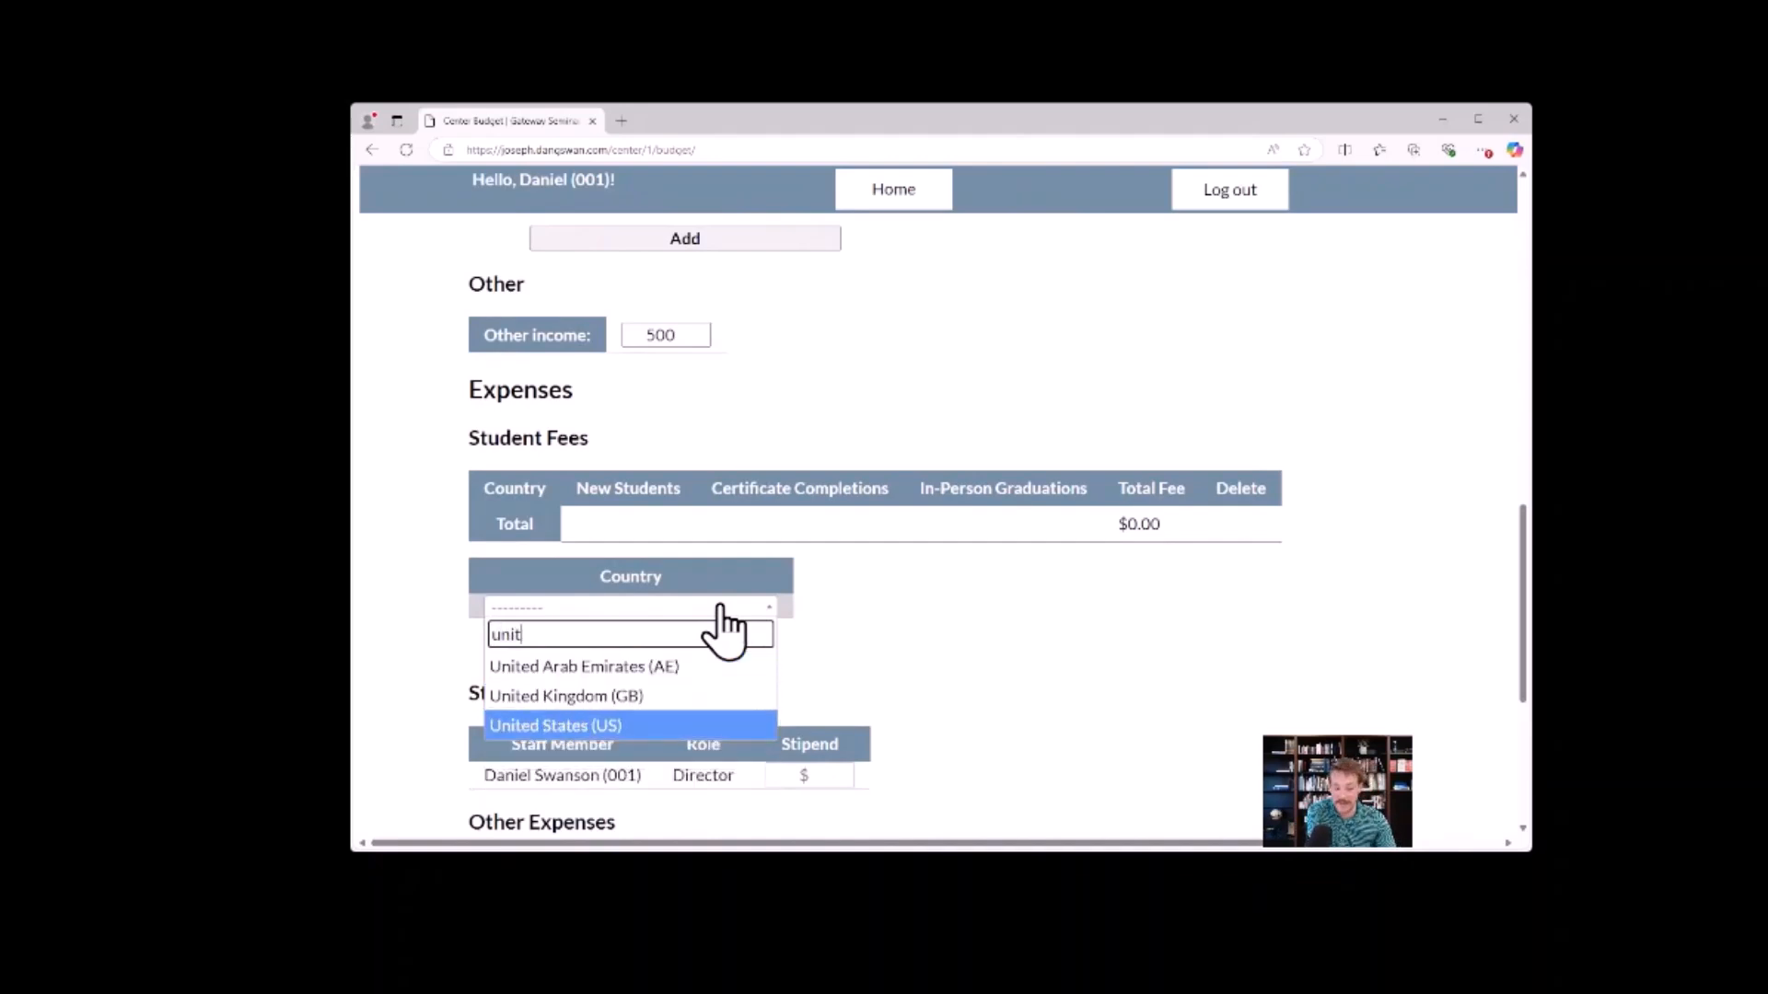
key(Return)
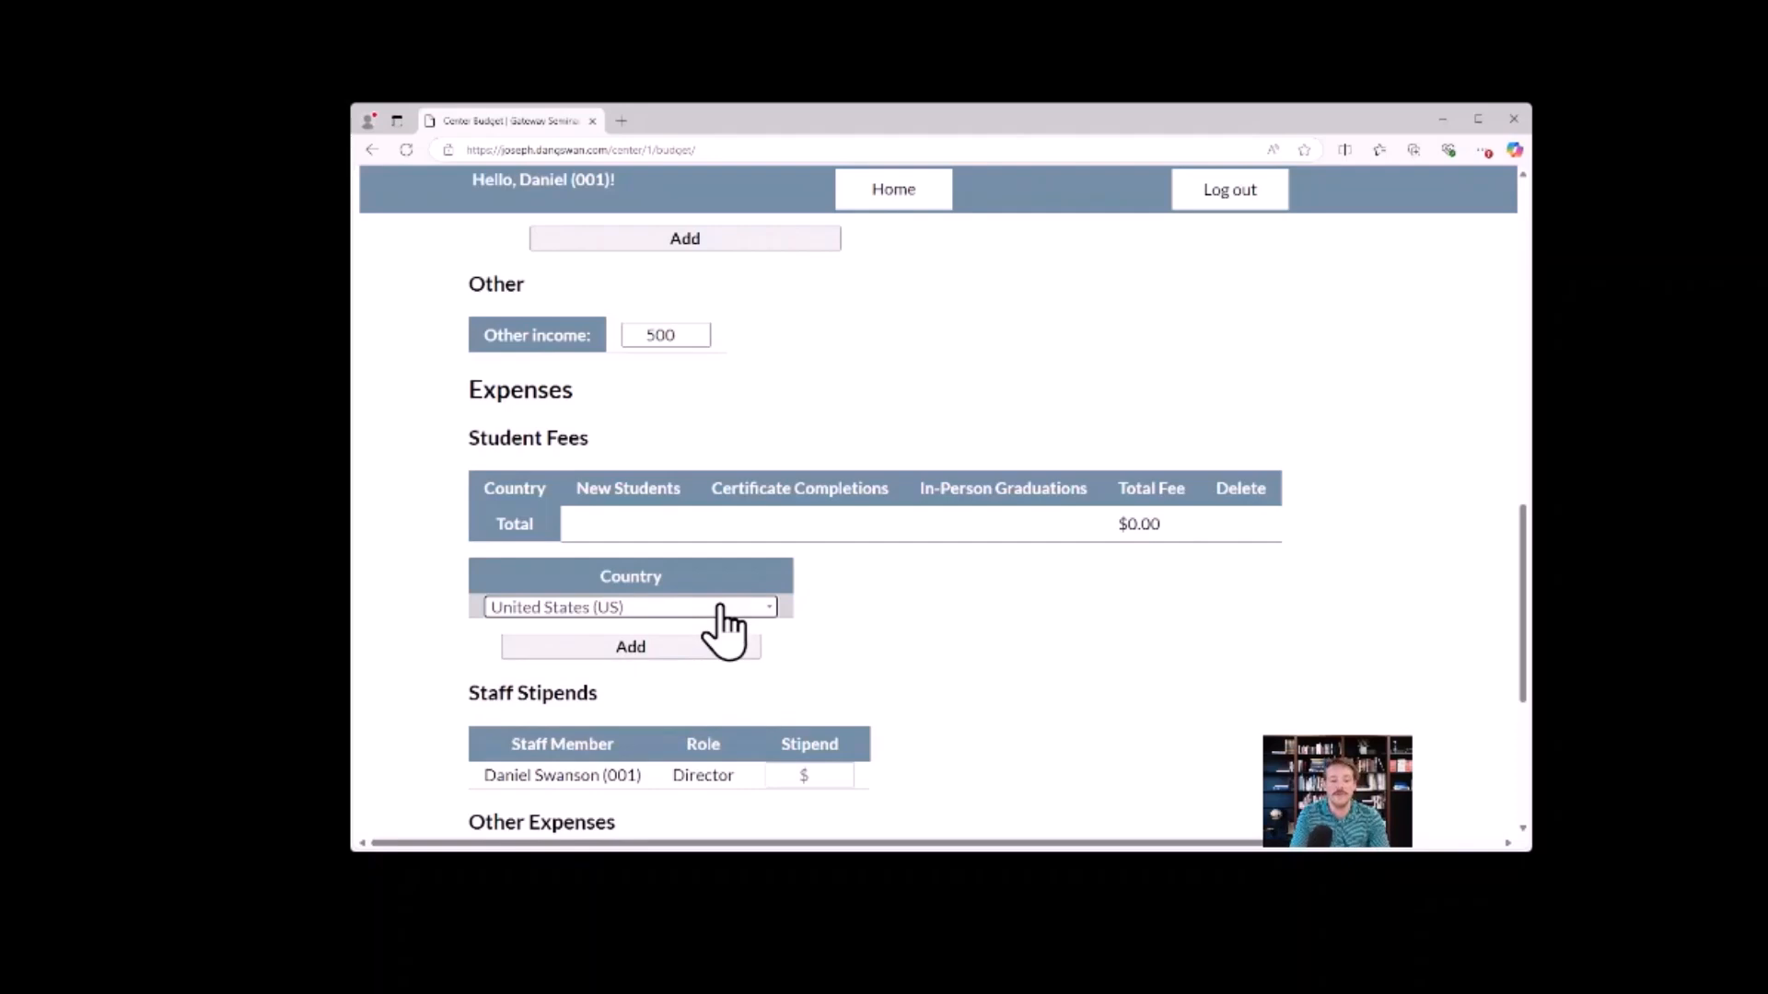
click(718, 644)
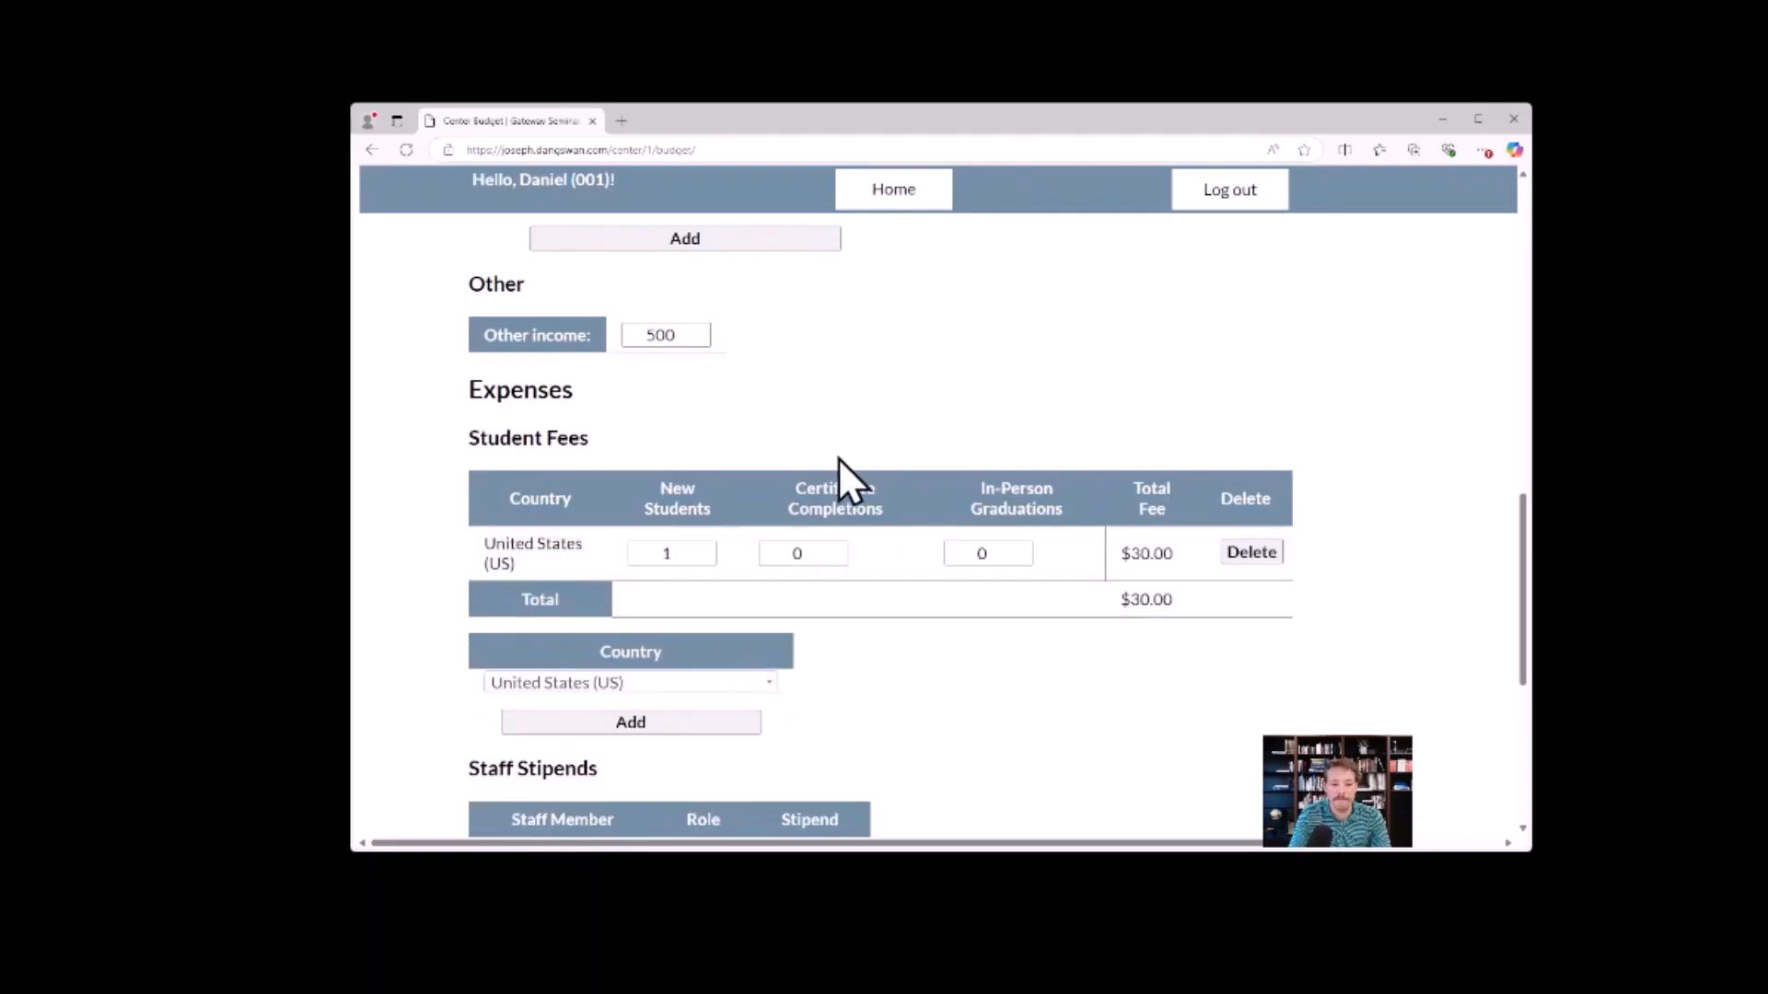
Set the United States student fees to 4 new students and 6 certificate completions.
click(708, 547)
click(708, 548)
click(708, 548)
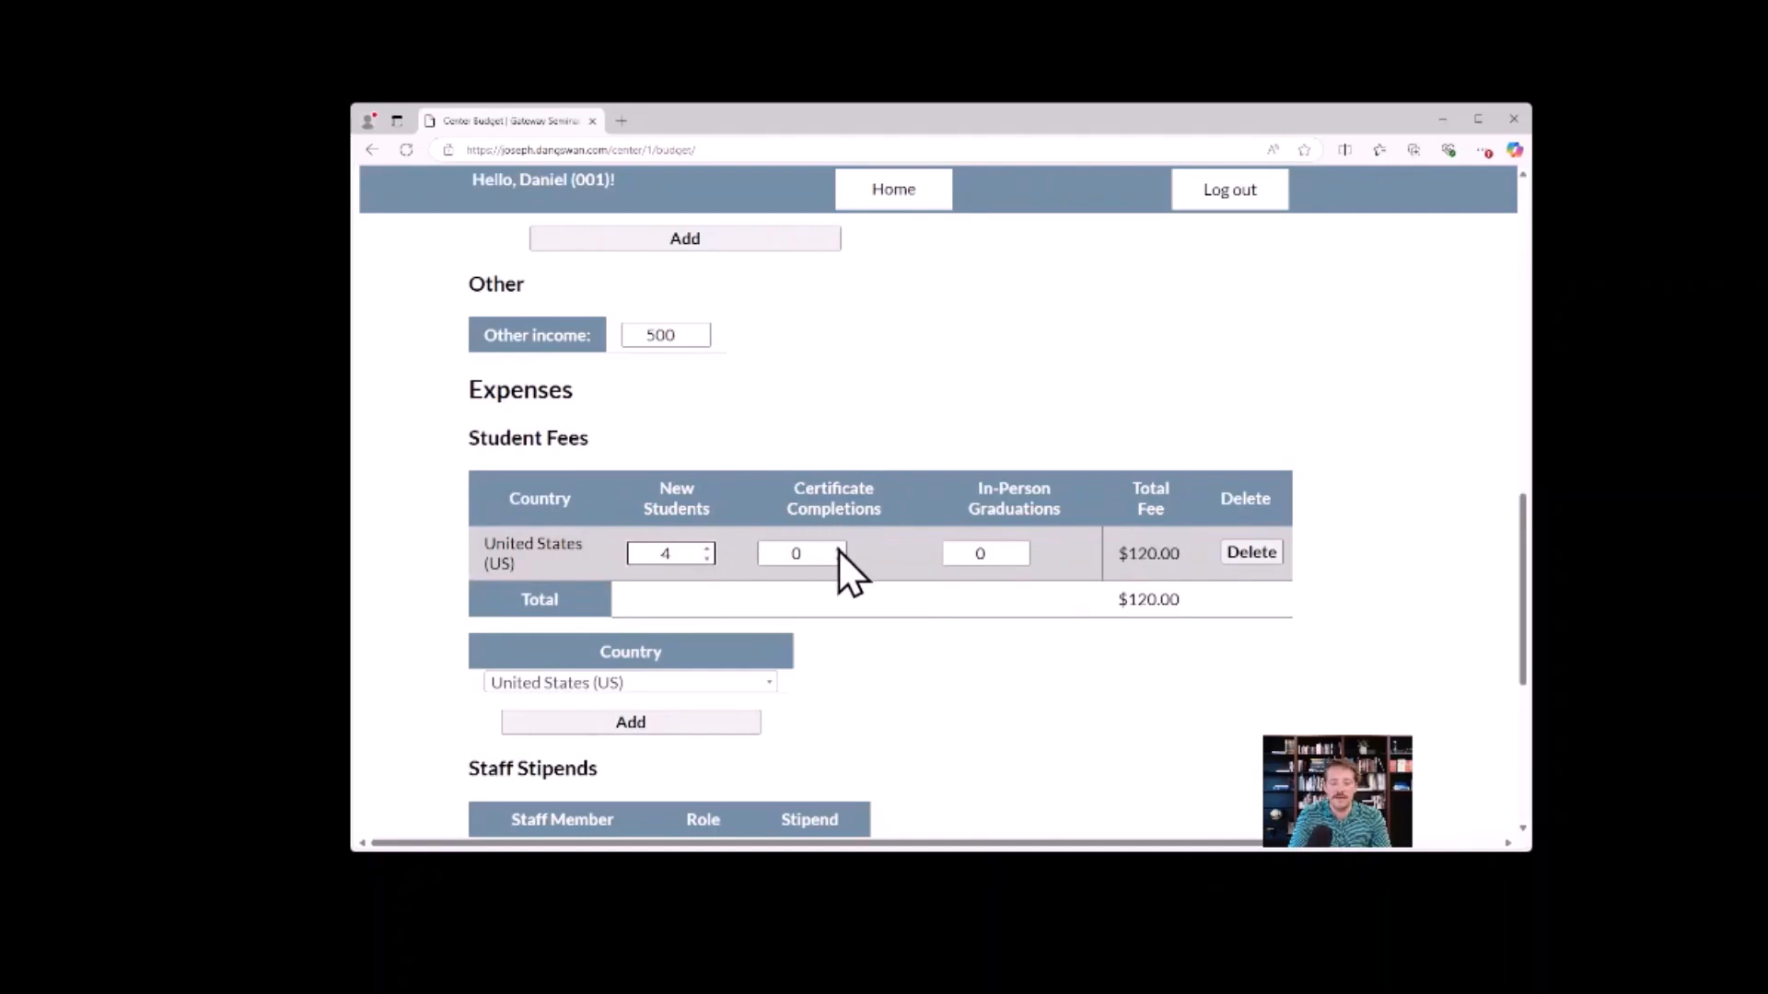
click(838, 548)
click(838, 549)
click(838, 548)
click(837, 549)
click(836, 549)
click(836, 549)
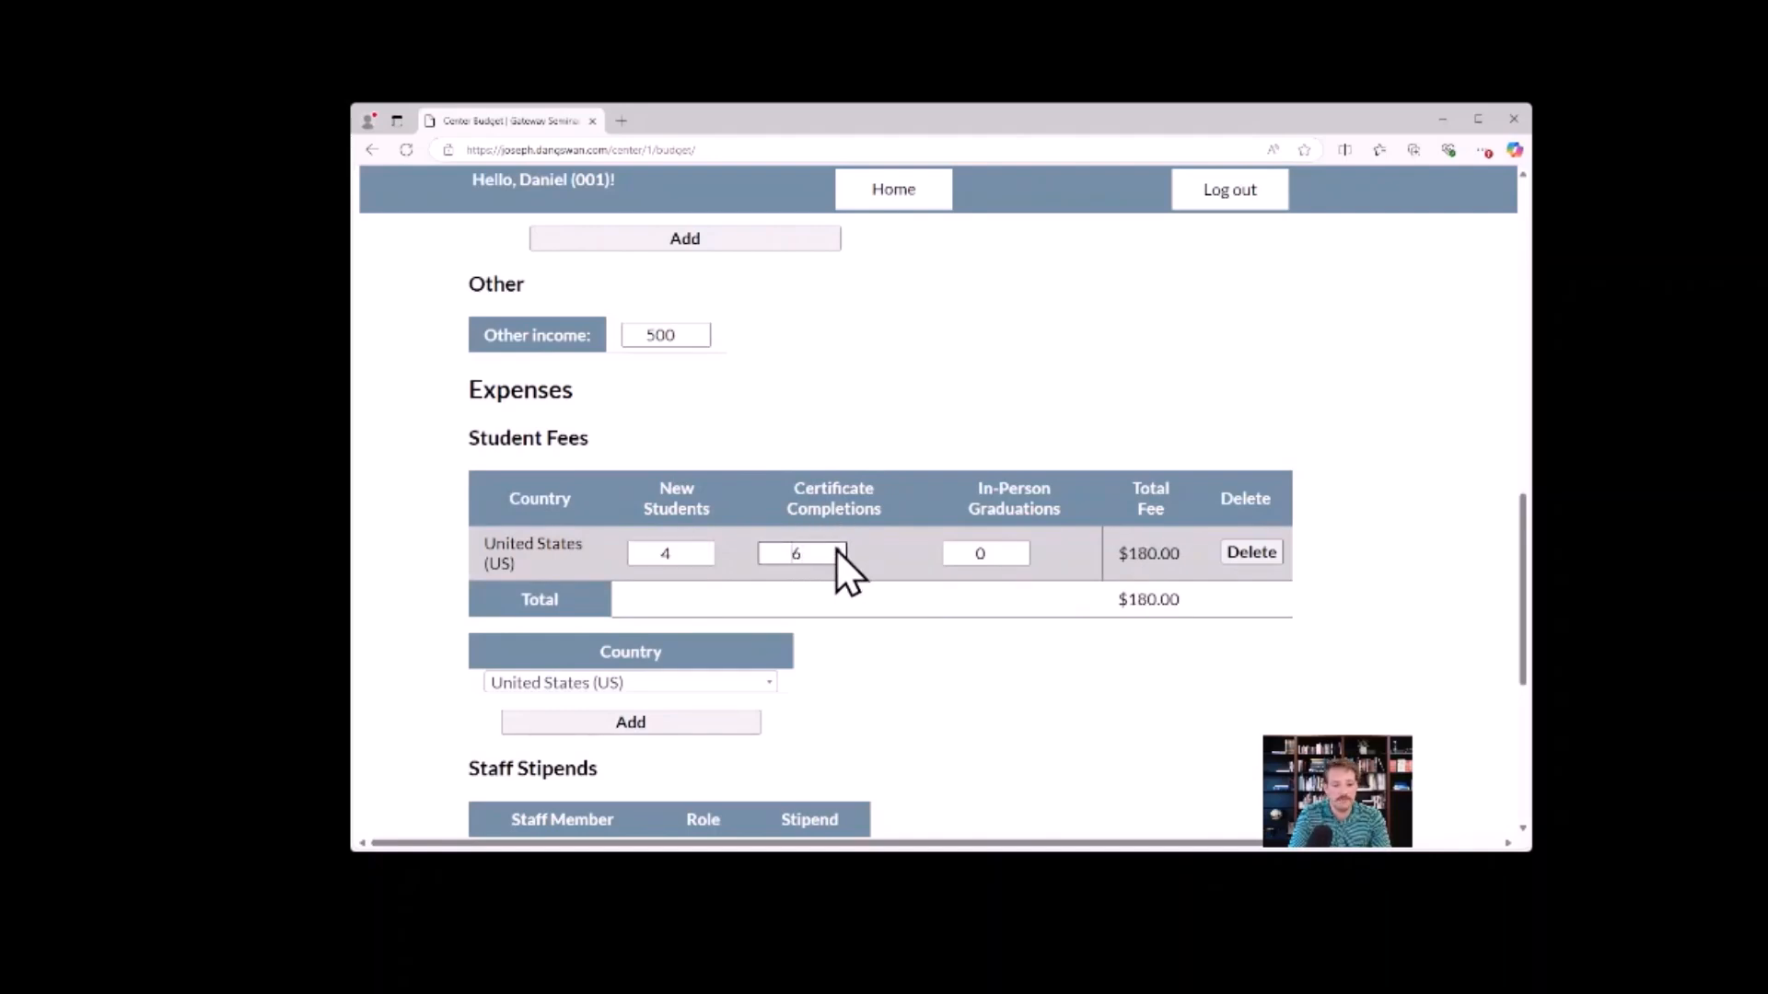
Review the new student and certificate completion entries, and set the United States certificate completions to 5.
drag(879, 508, 800, 488)
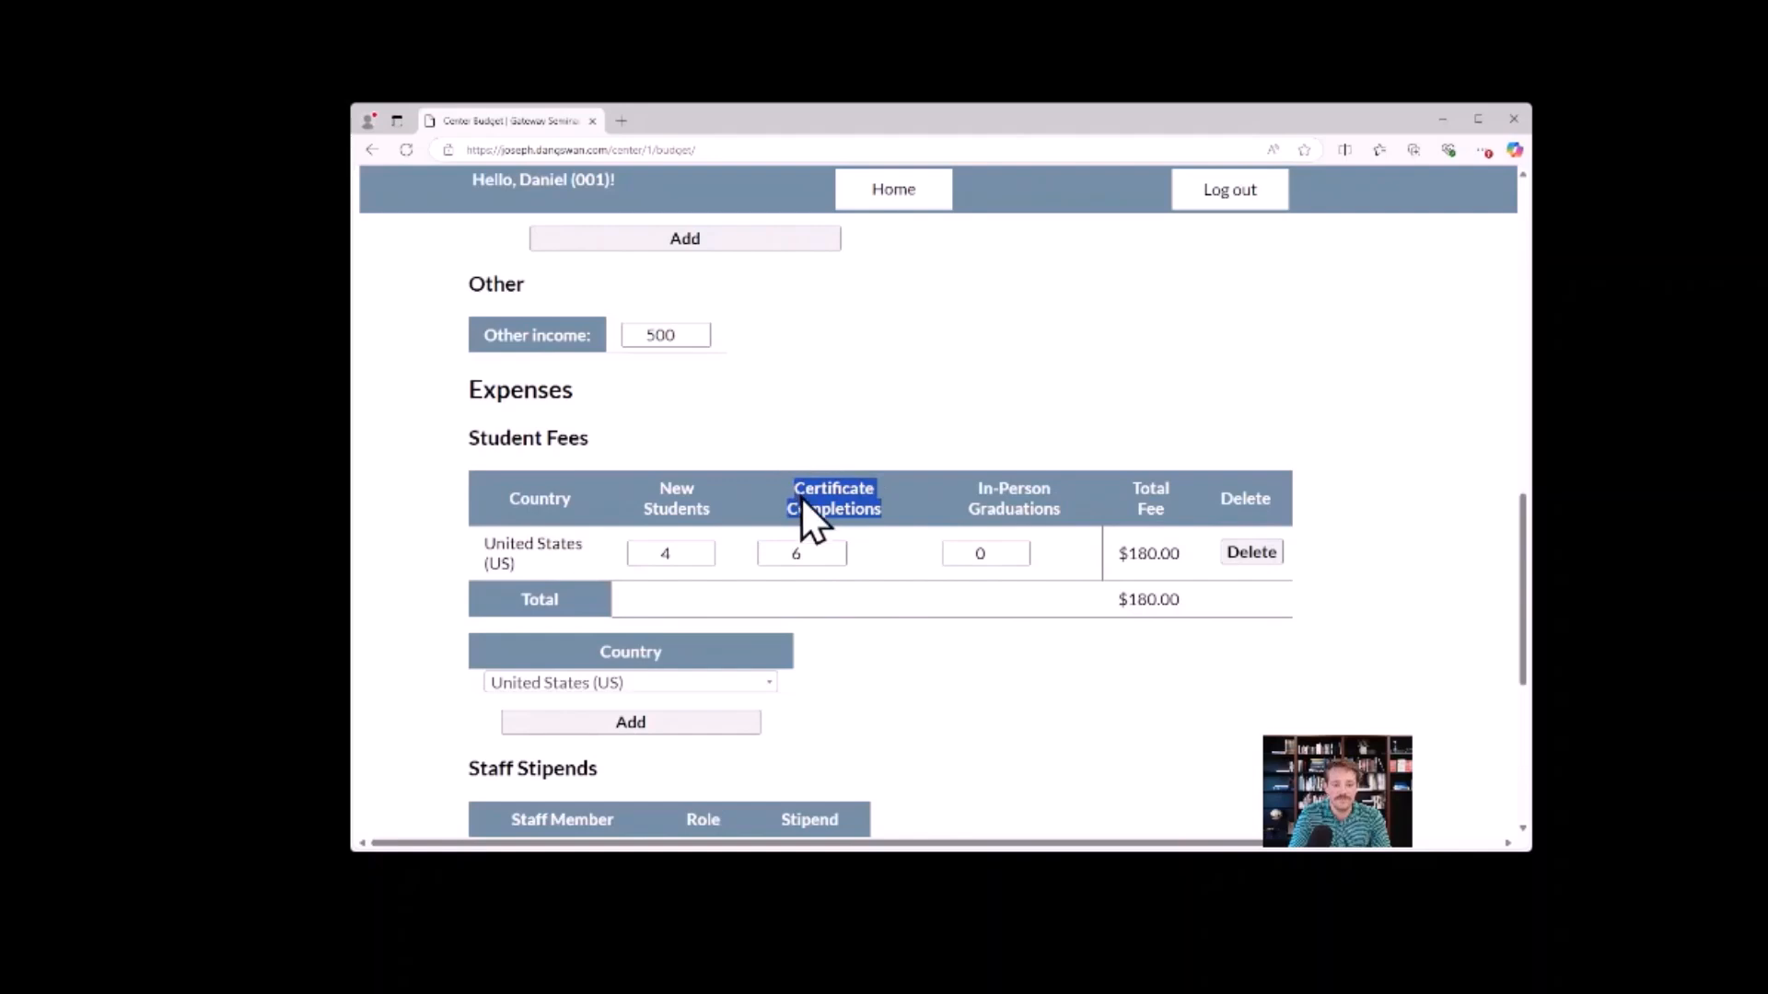
click(910, 446)
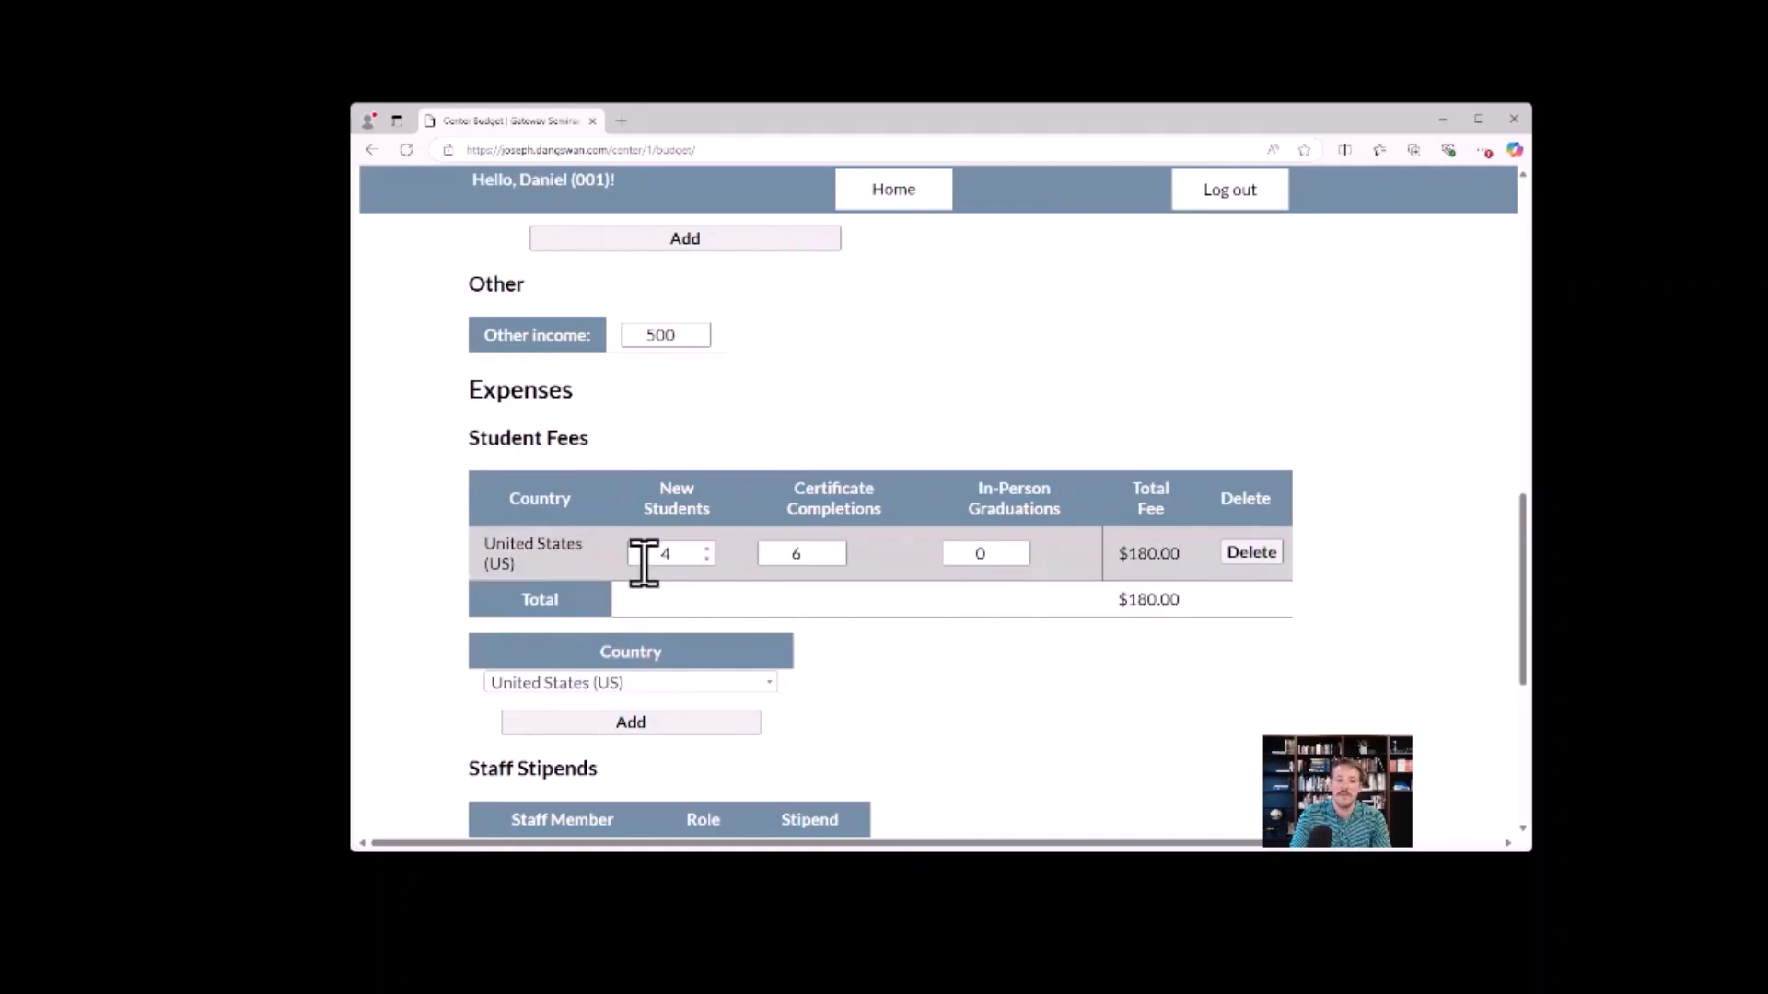
double_click(681, 552)
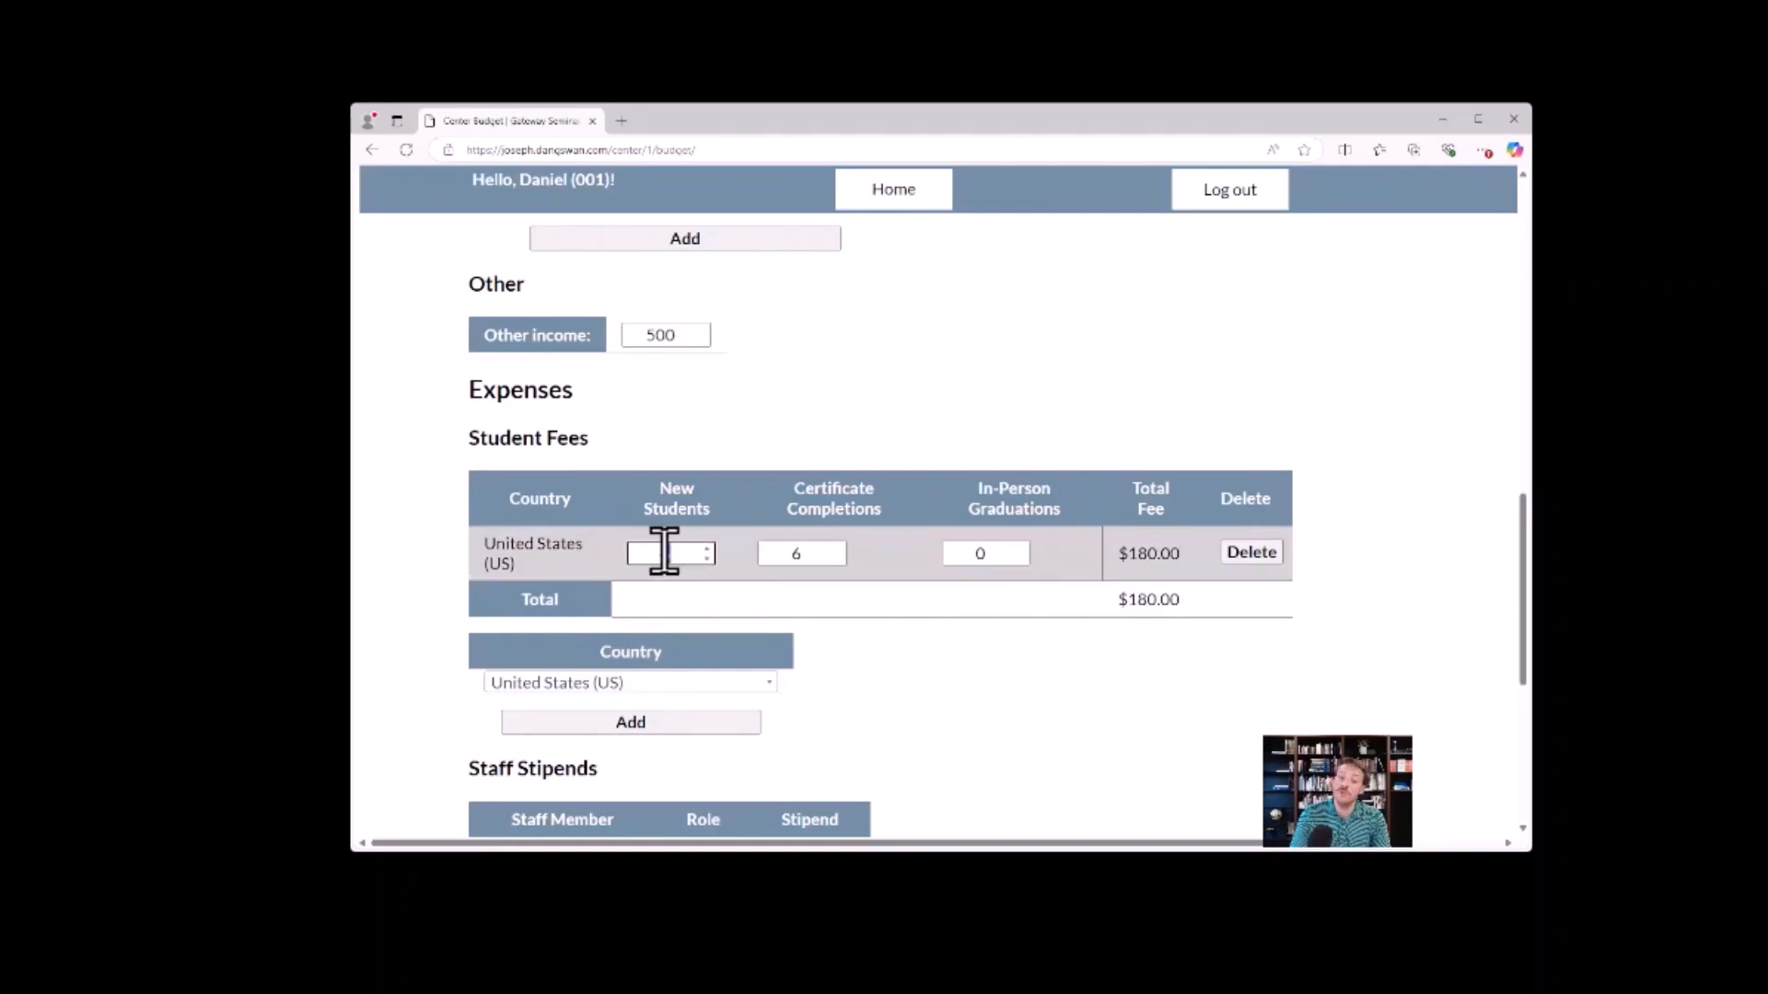
click(685, 553)
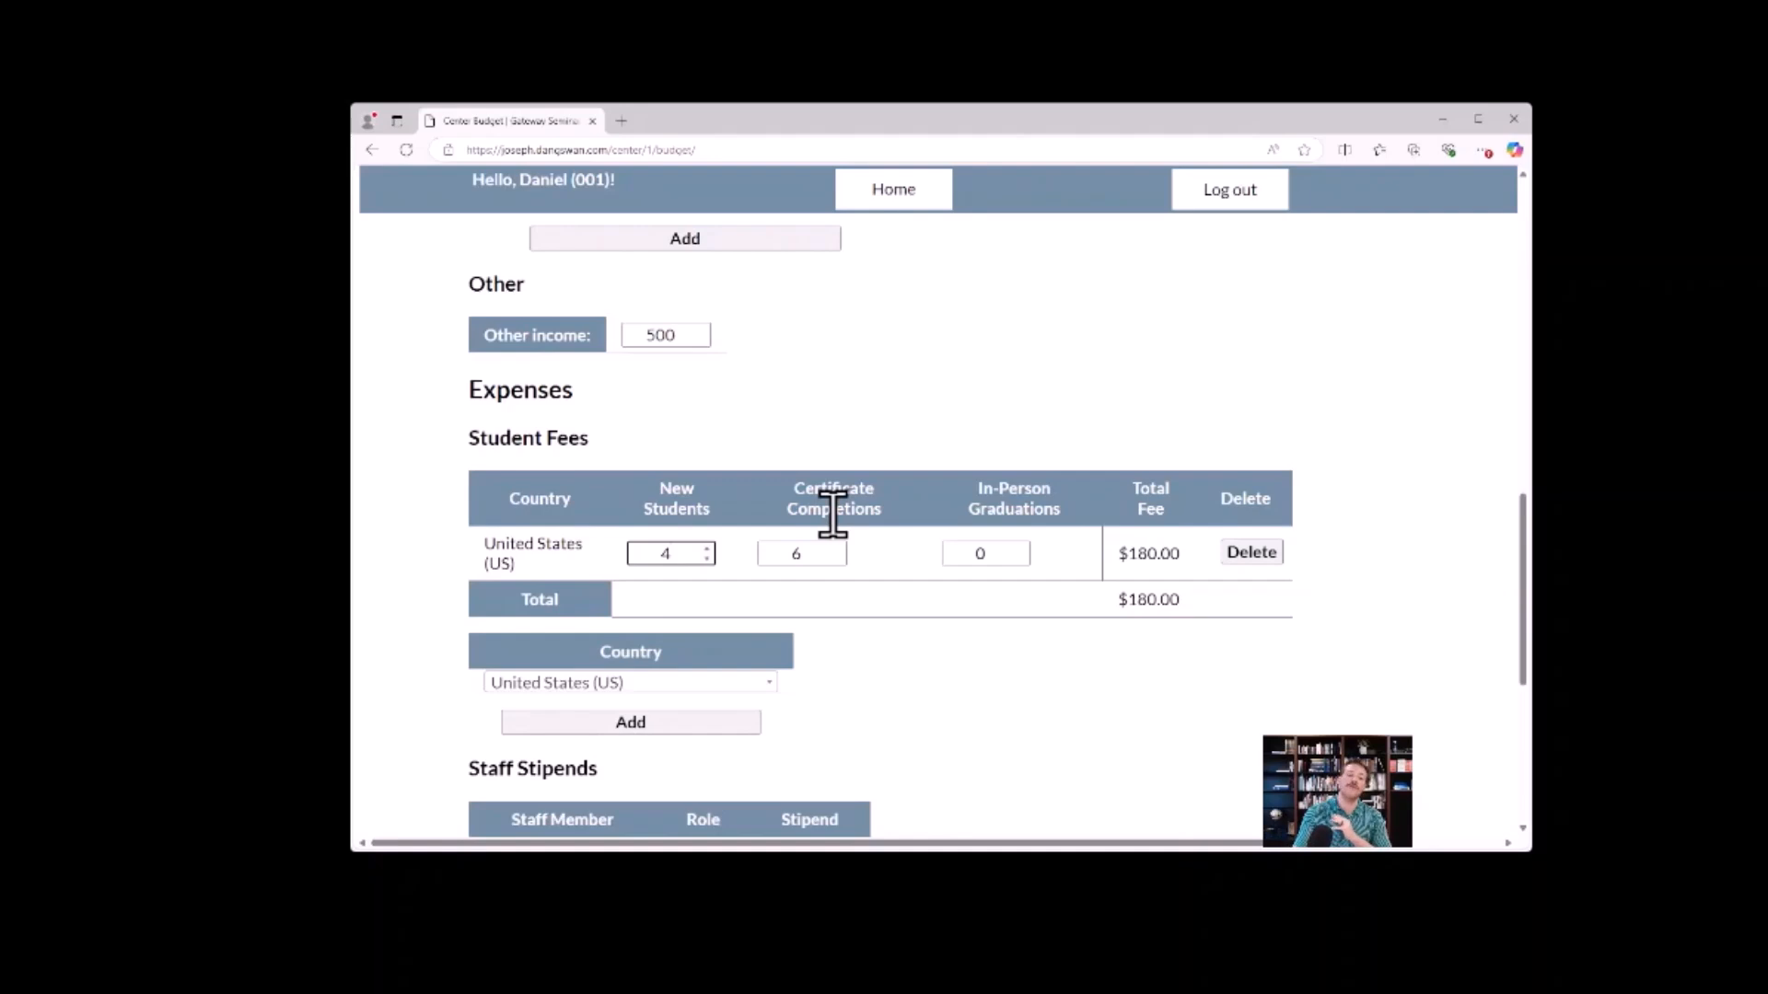
click(839, 558)
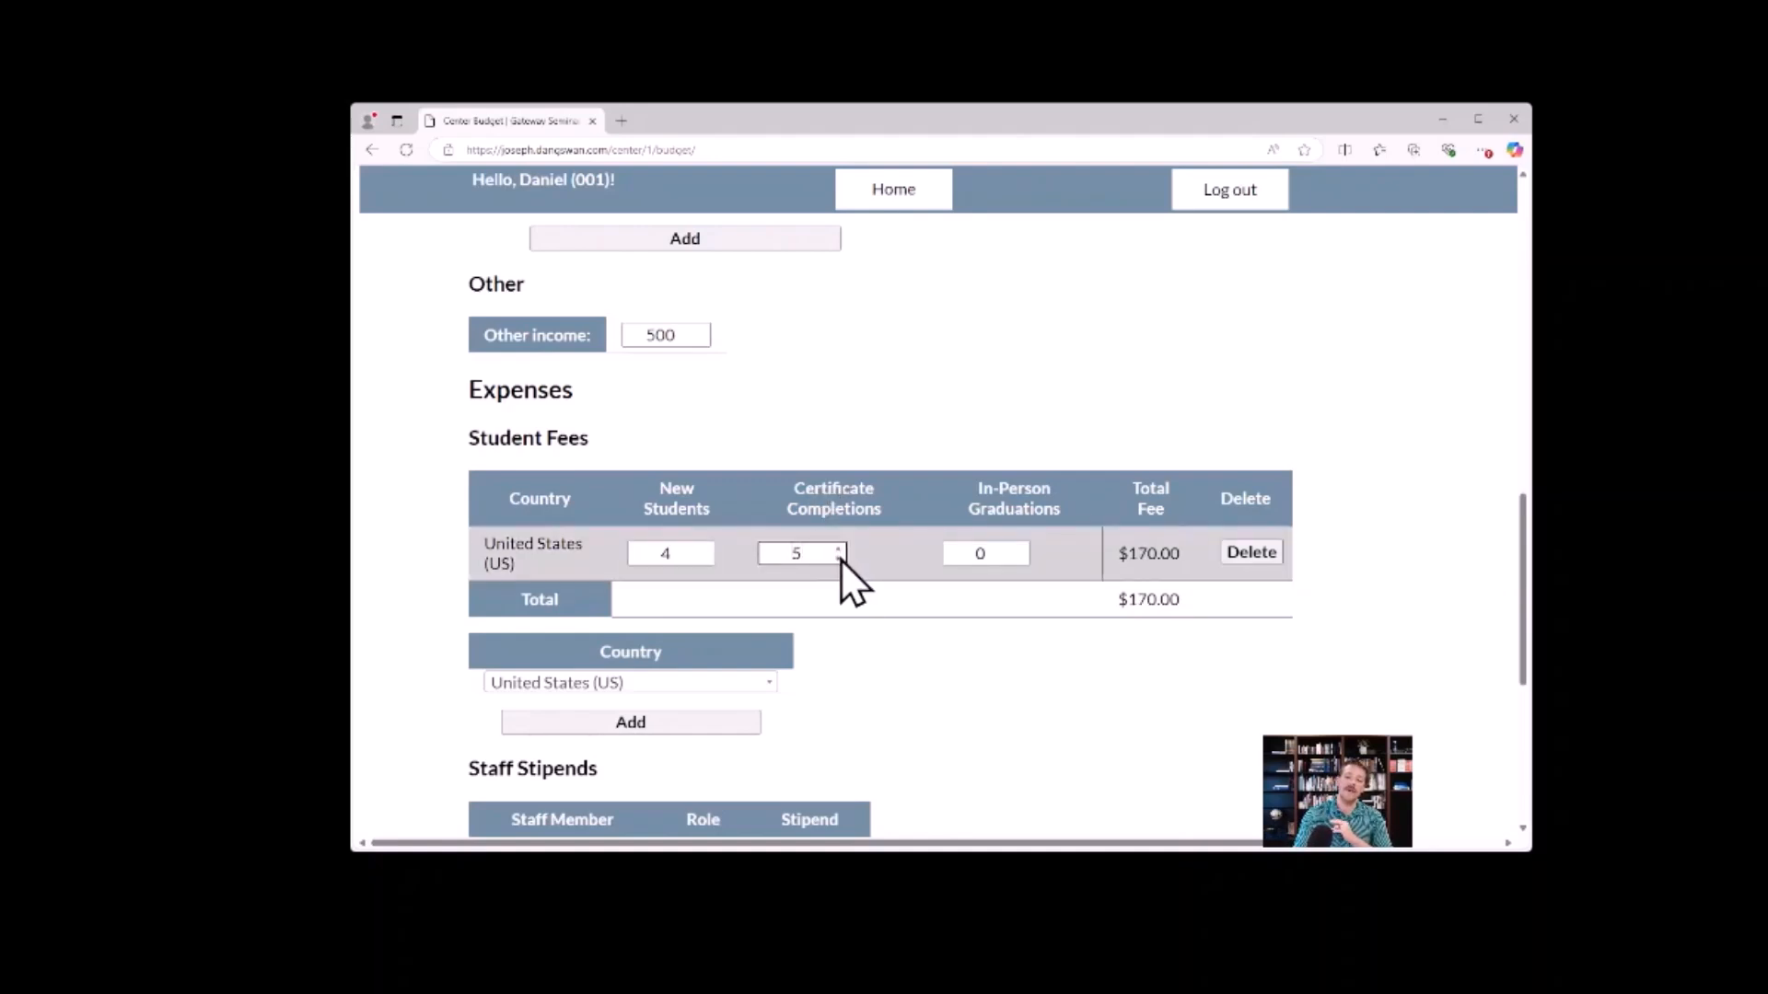
Set both the new students and certificate completions of the United States student fees to 0.
click(838, 558)
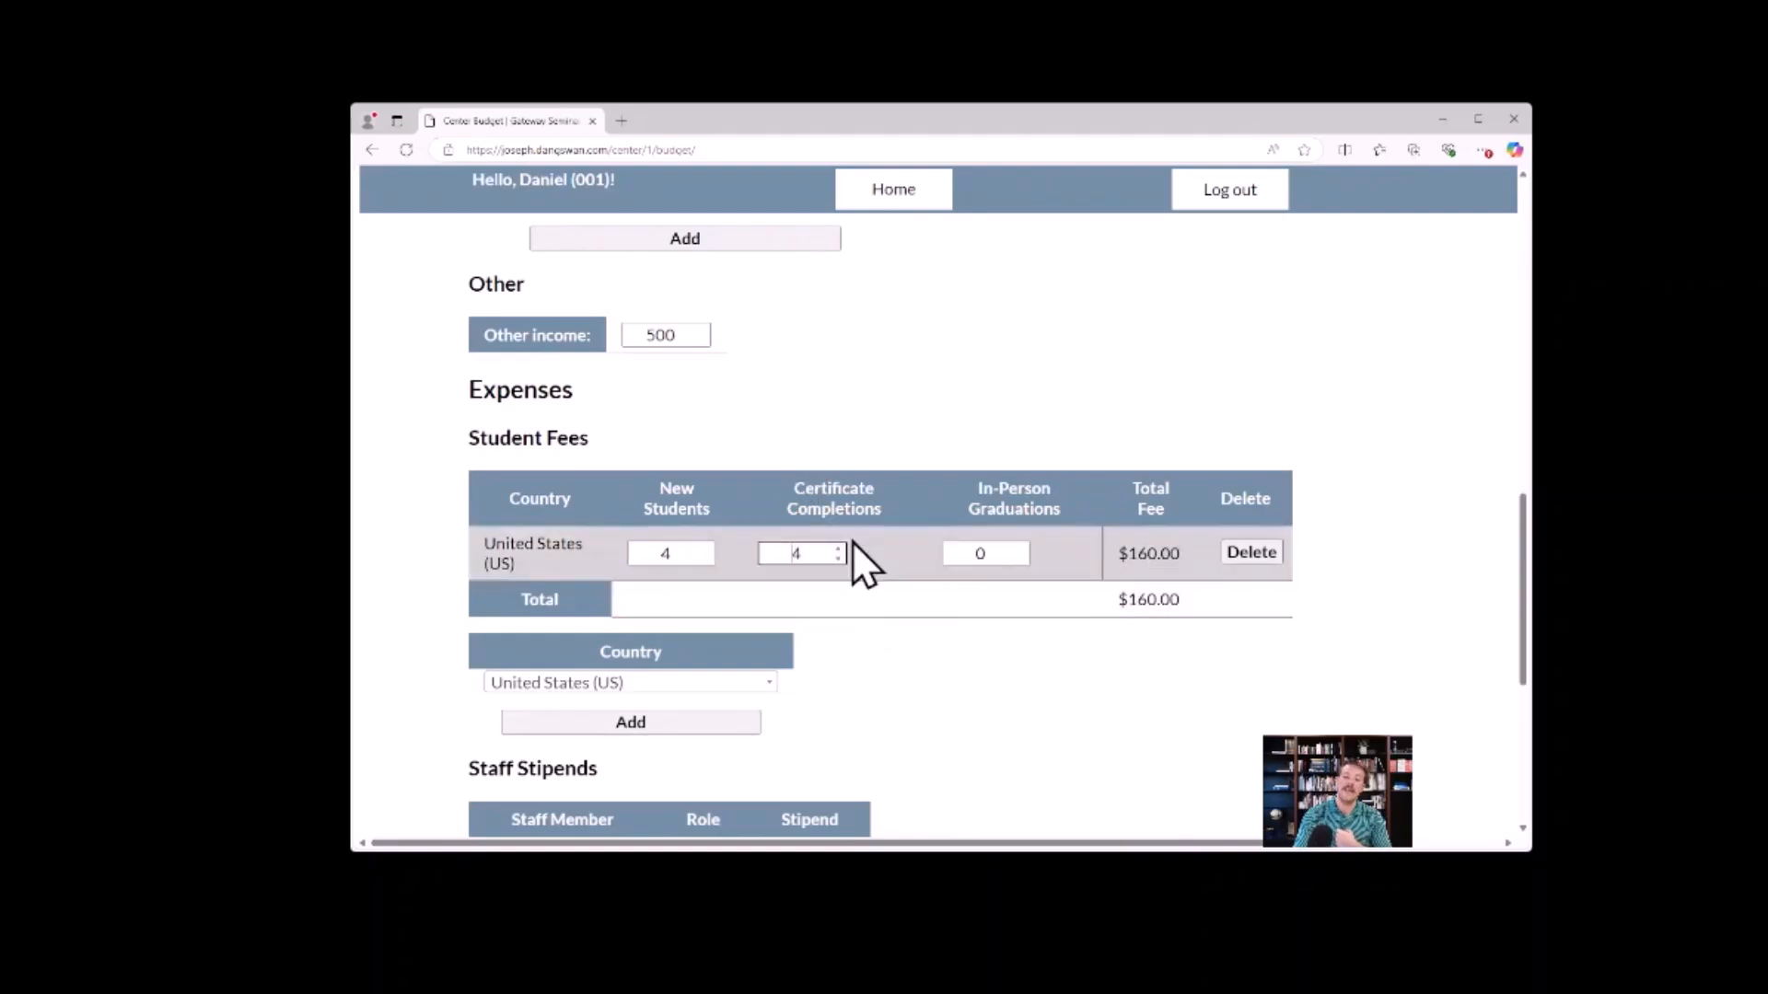
triple_click(706, 559)
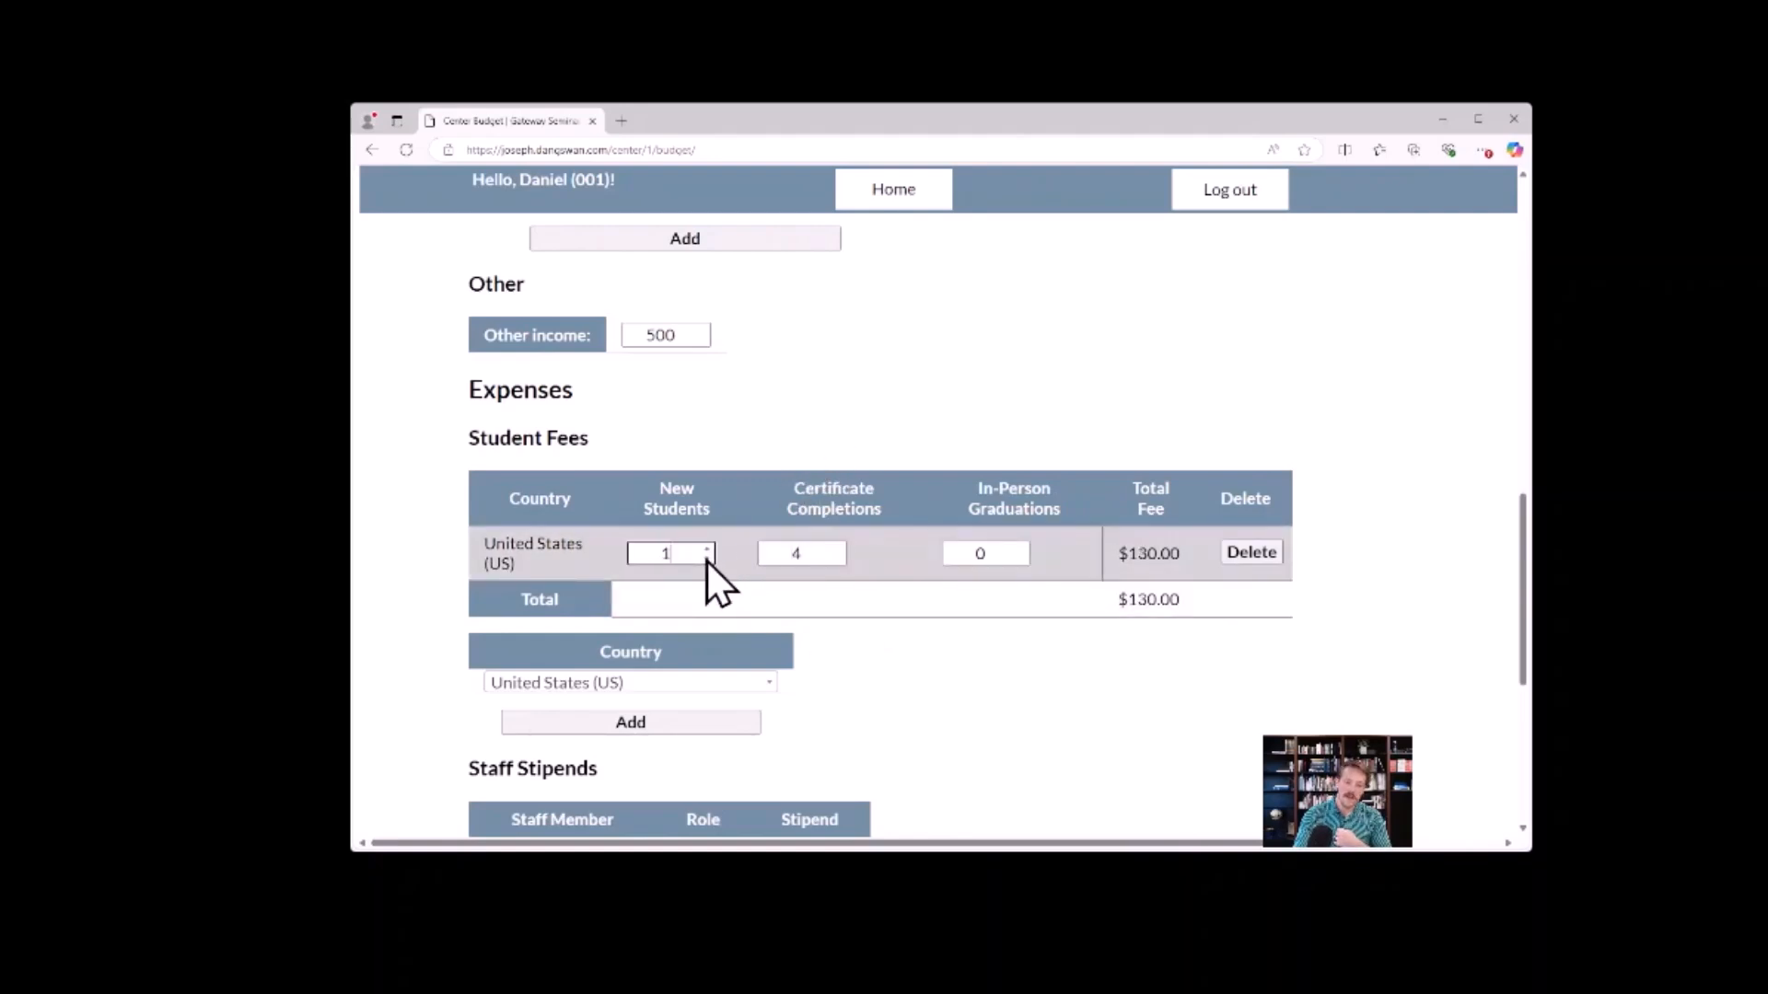
click(707, 558)
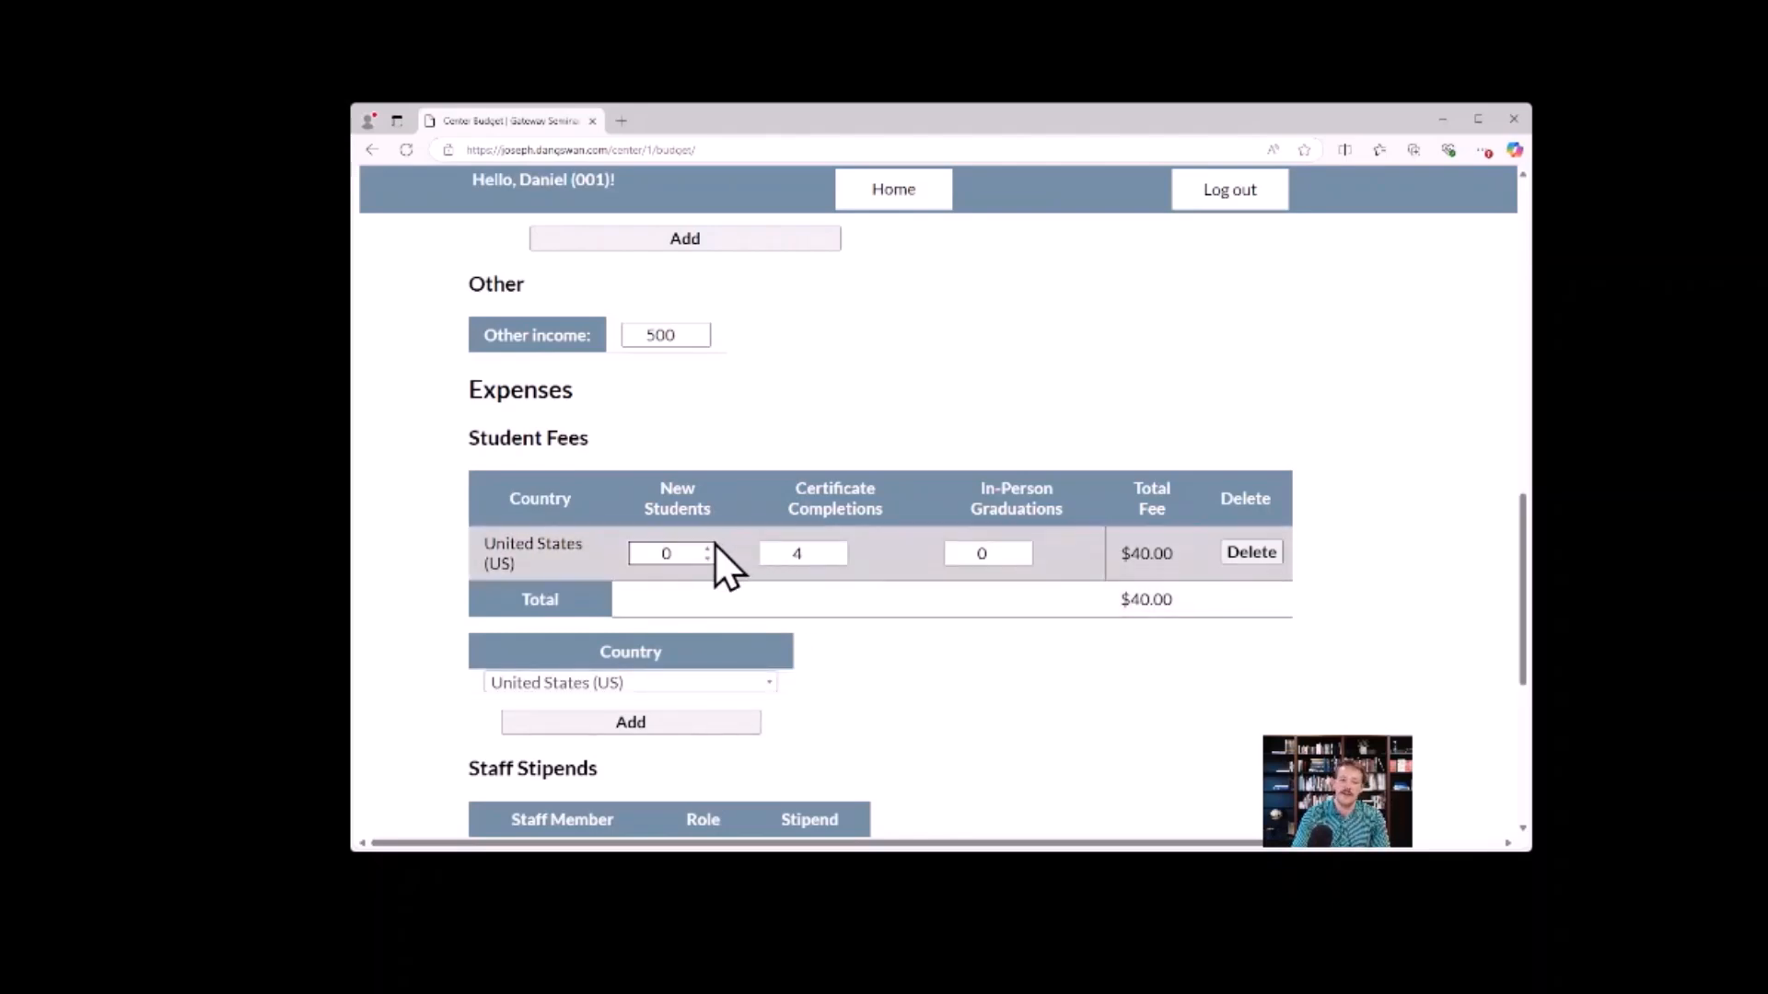
click(842, 559)
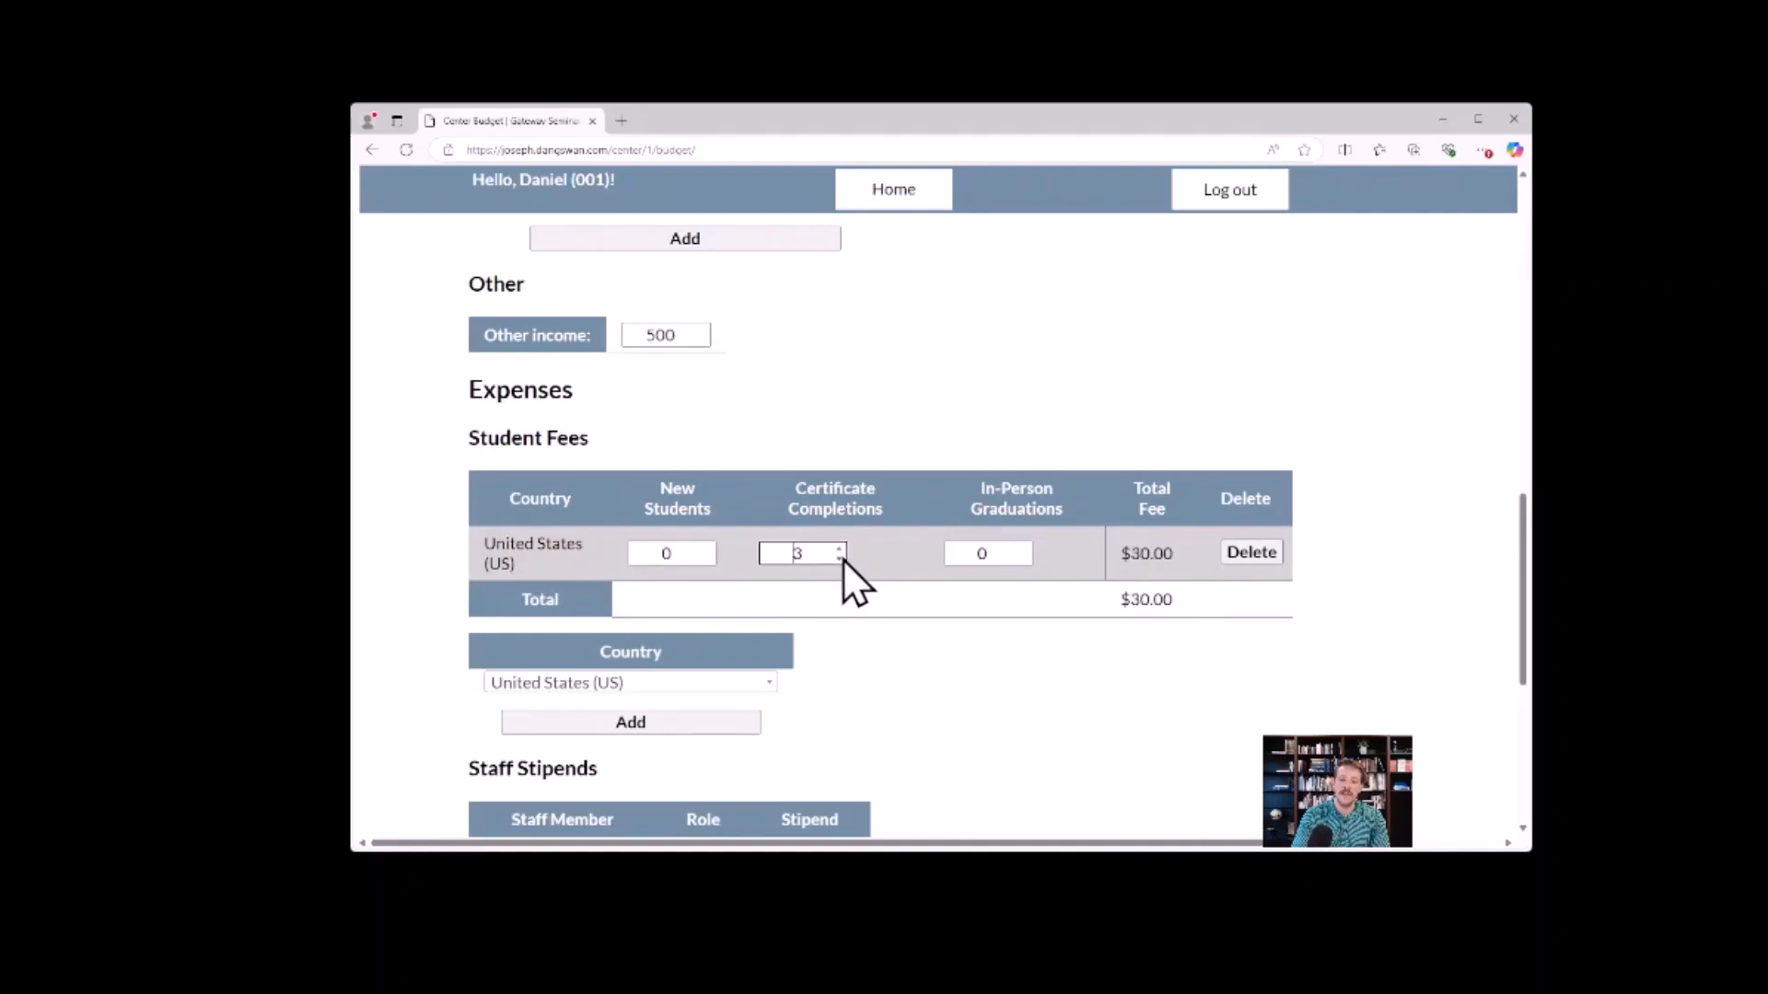
click(842, 560)
click(842, 560)
click(842, 559)
Try 4 new students for the United States, and return the count to 0.
click(710, 548)
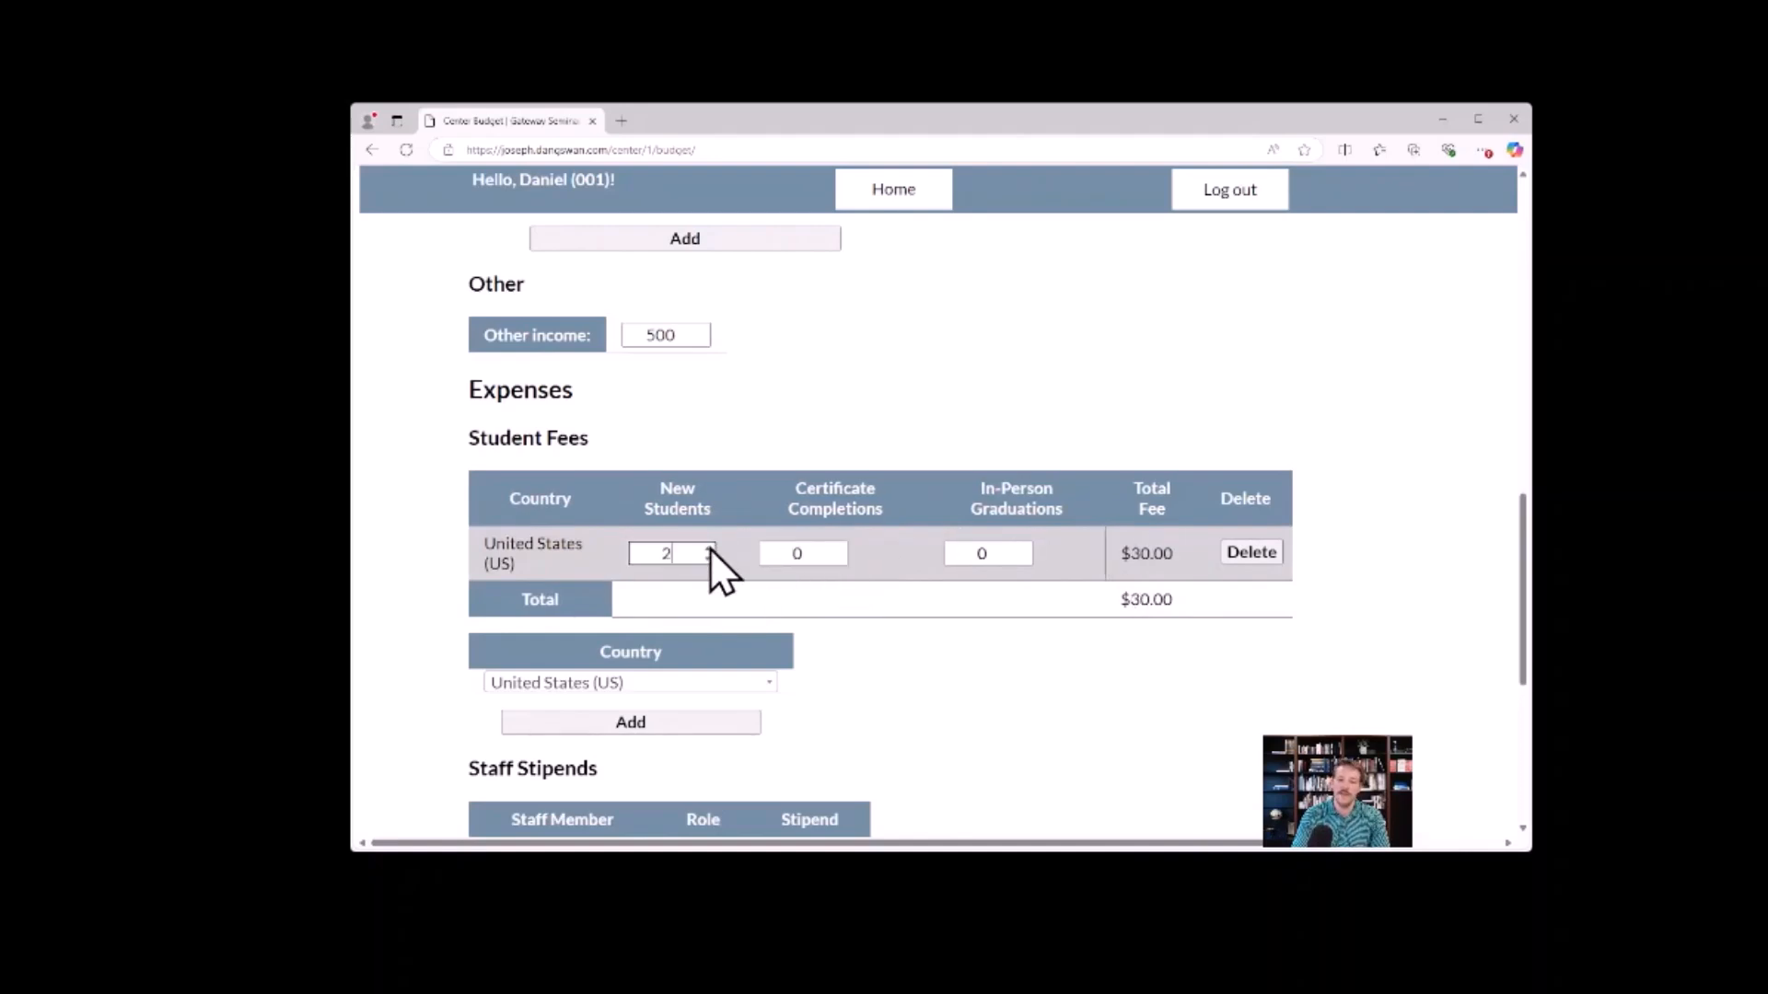
click(710, 549)
click(710, 549)
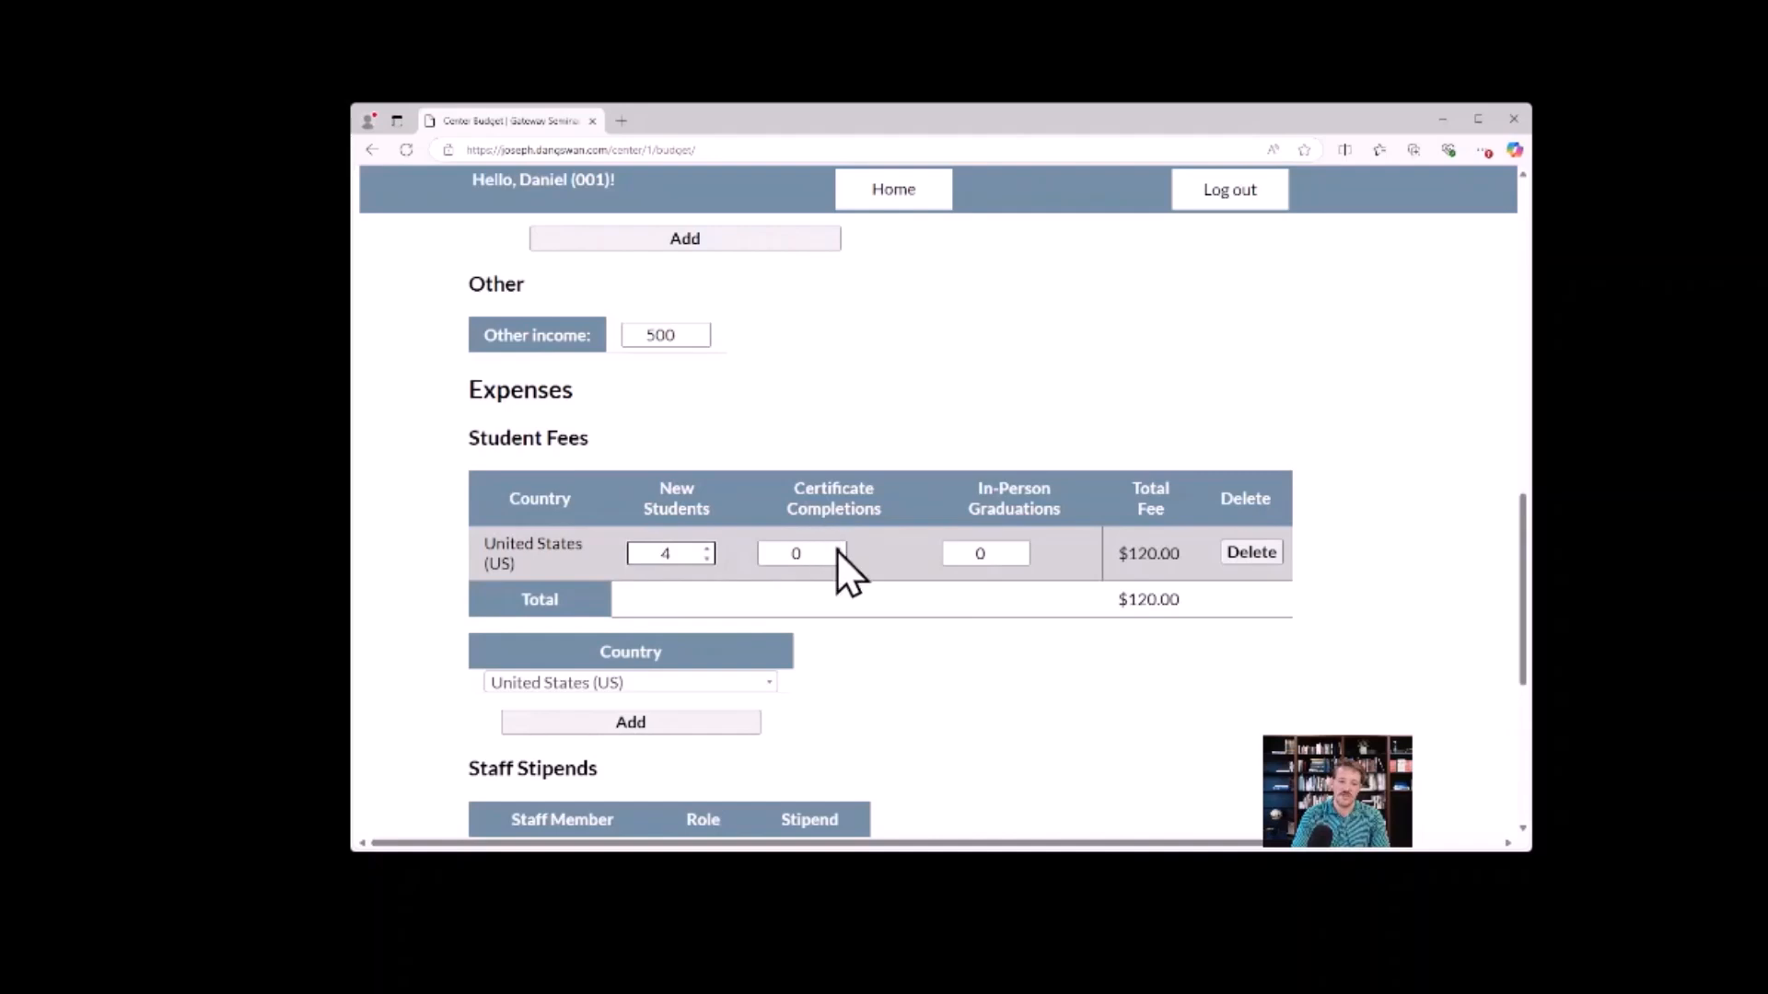
click(710, 558)
click(709, 558)
click(710, 558)
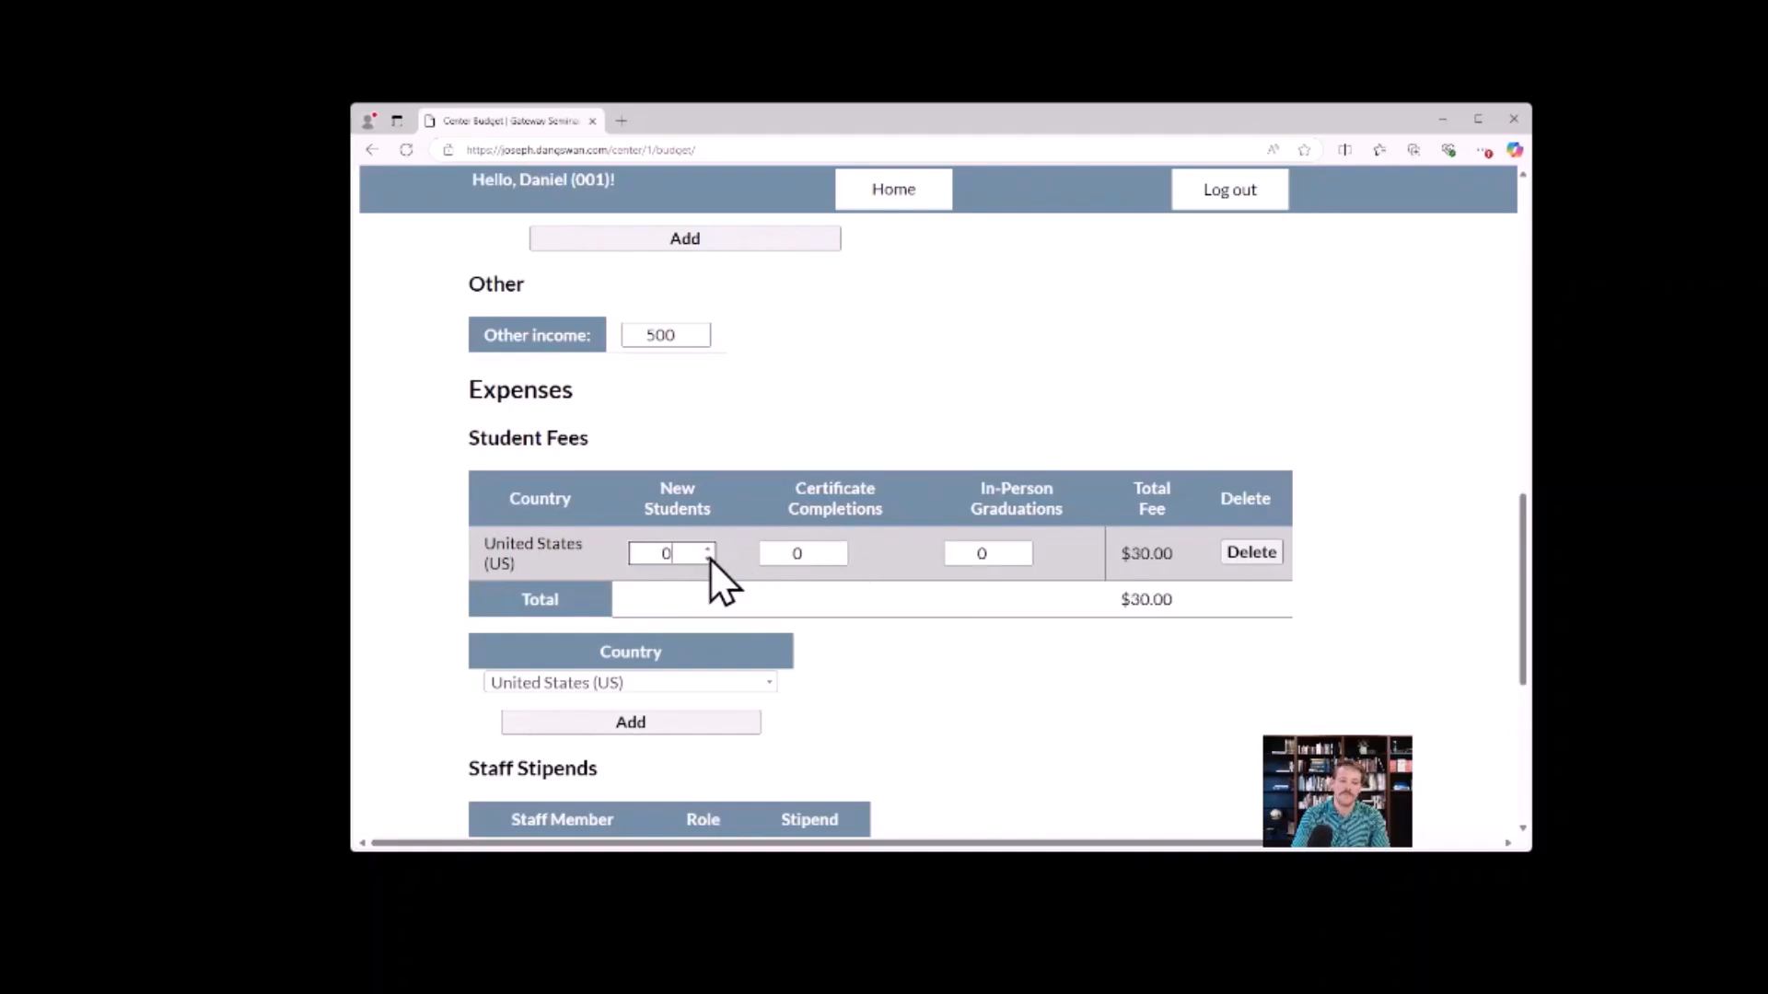
click(709, 557)
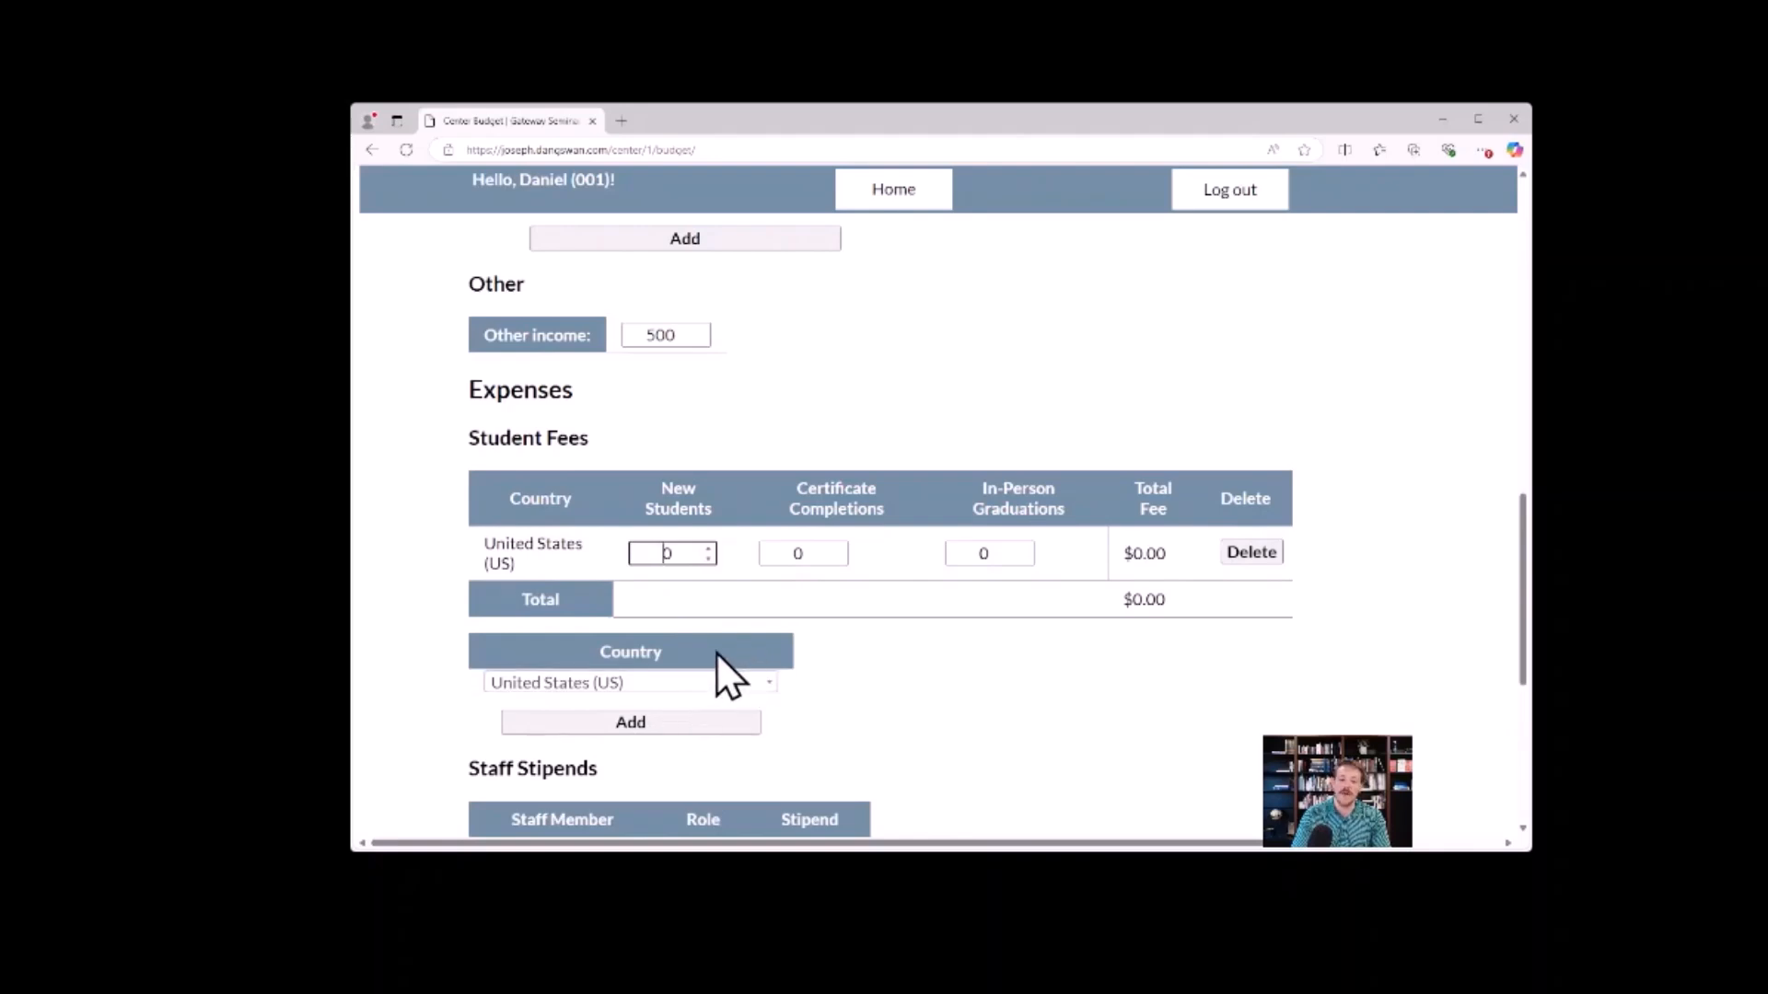
Add Kazakhstan (KZ) as a country in the Student Fees expenses.
click(742, 686)
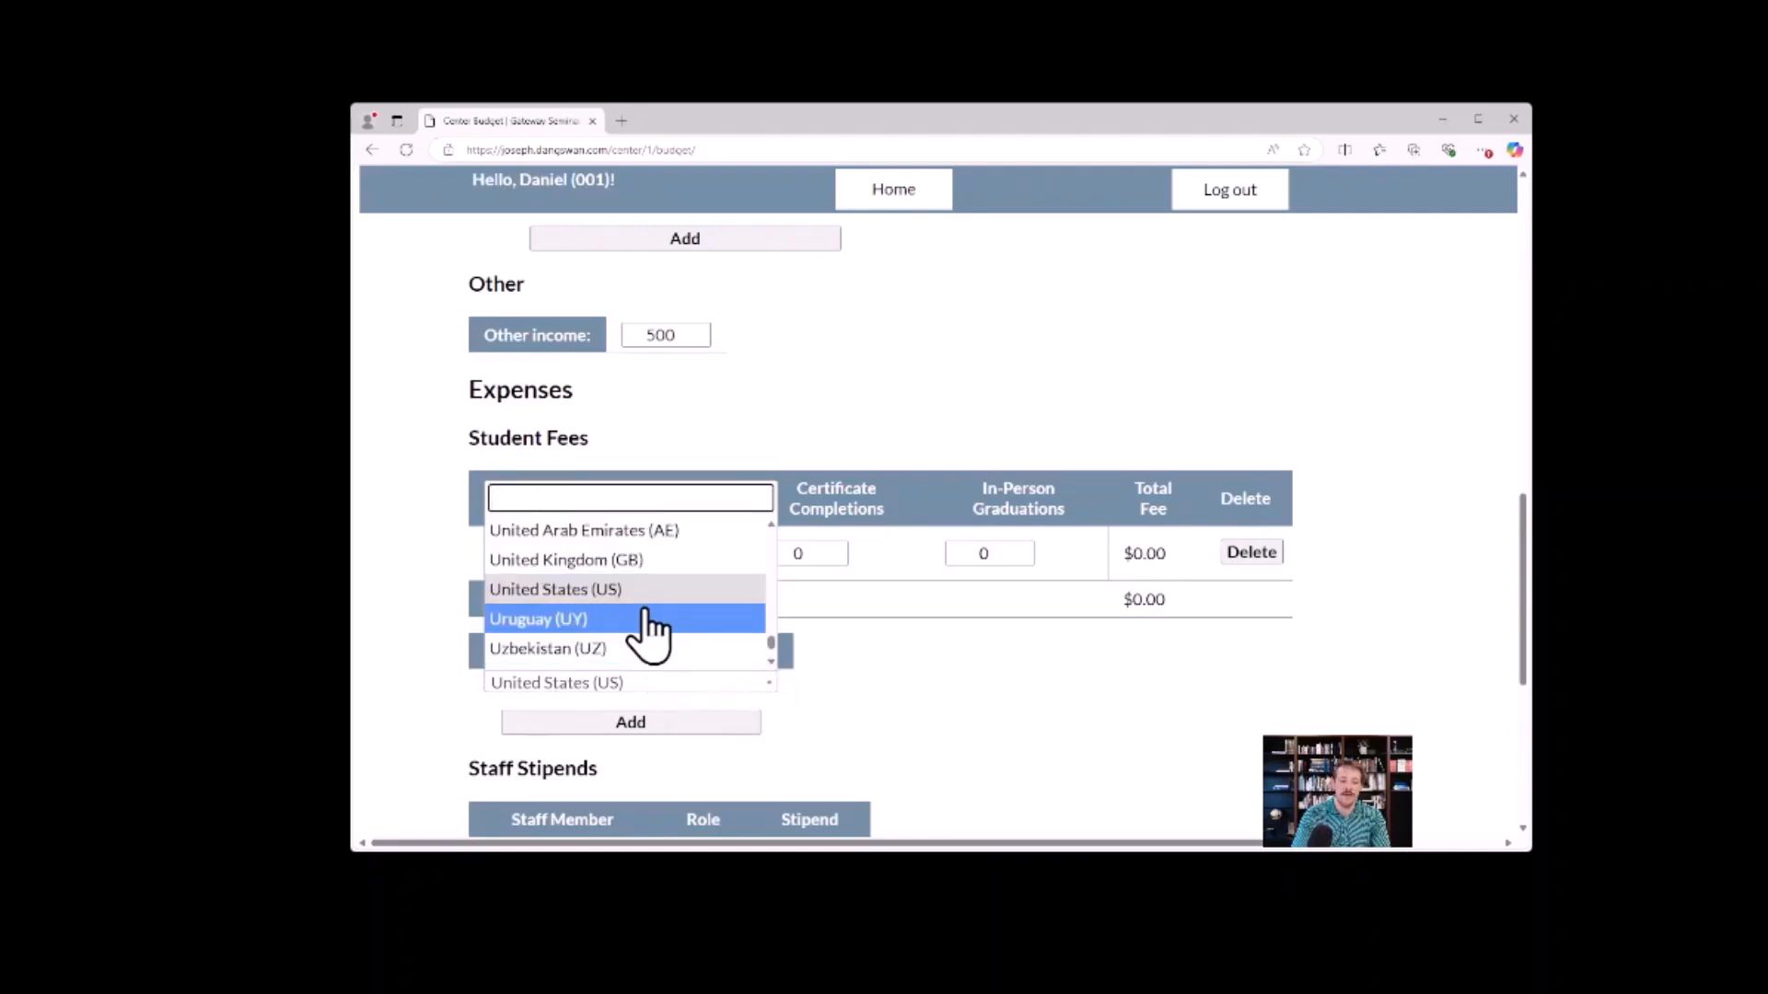
text(ka)
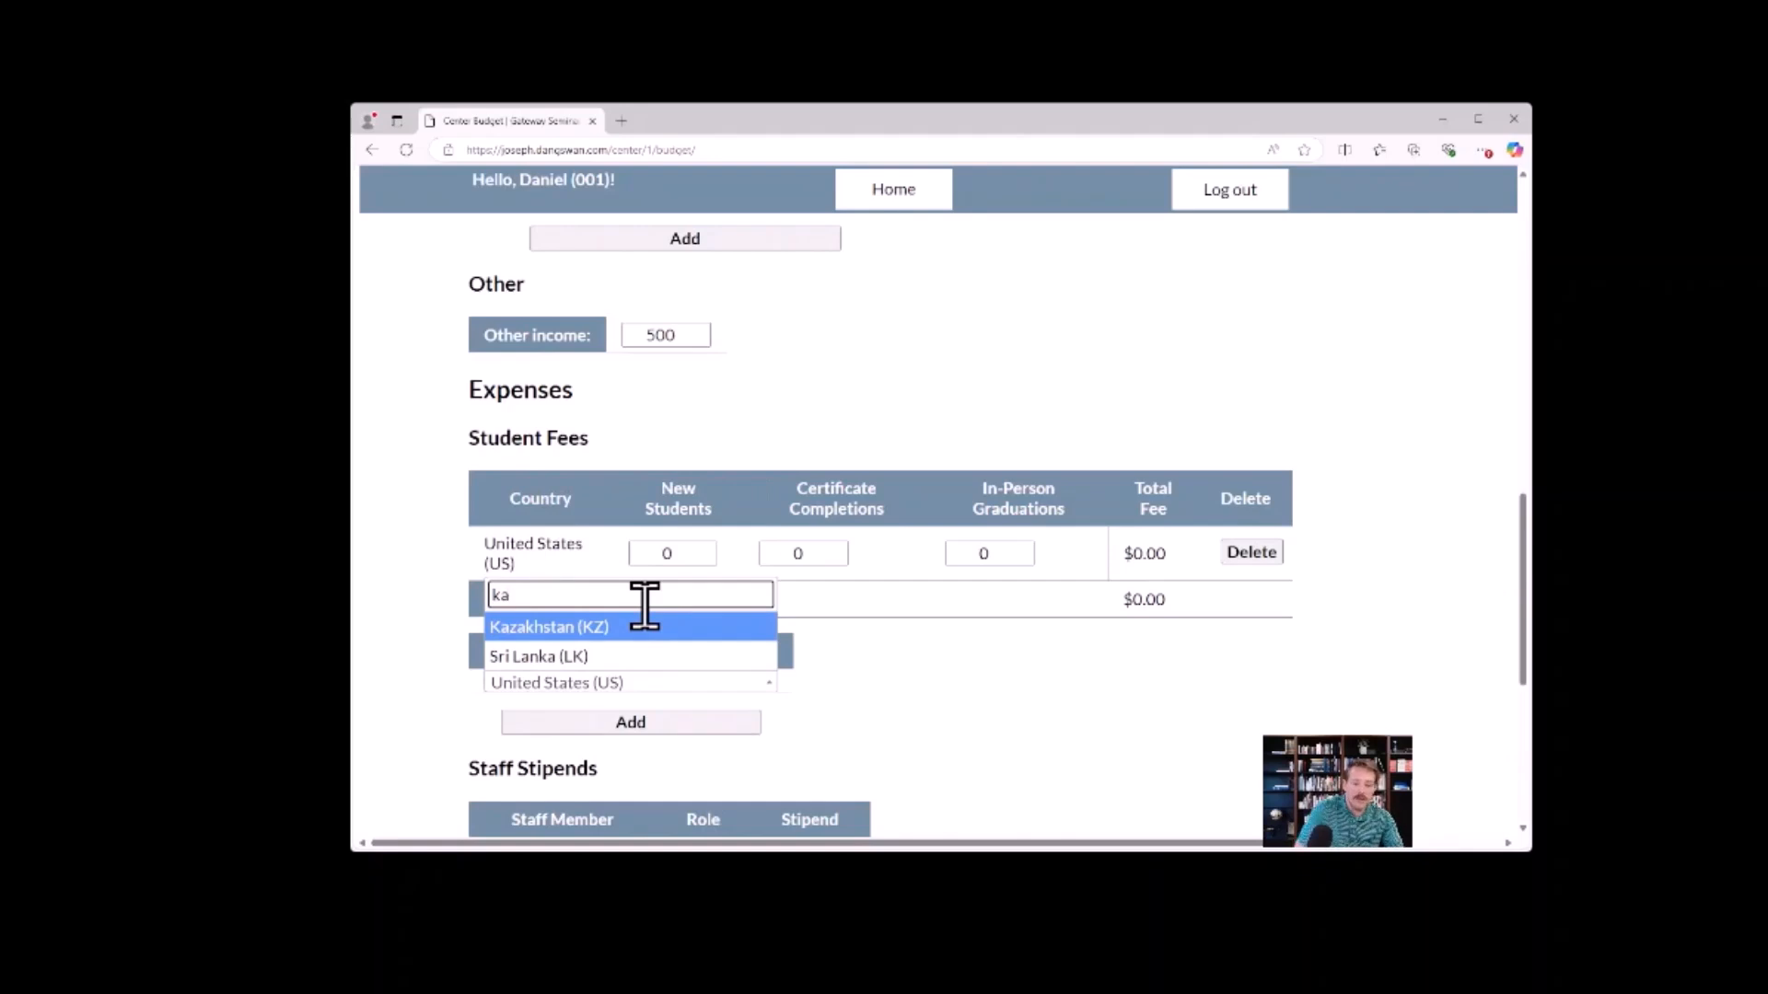
click(626, 626)
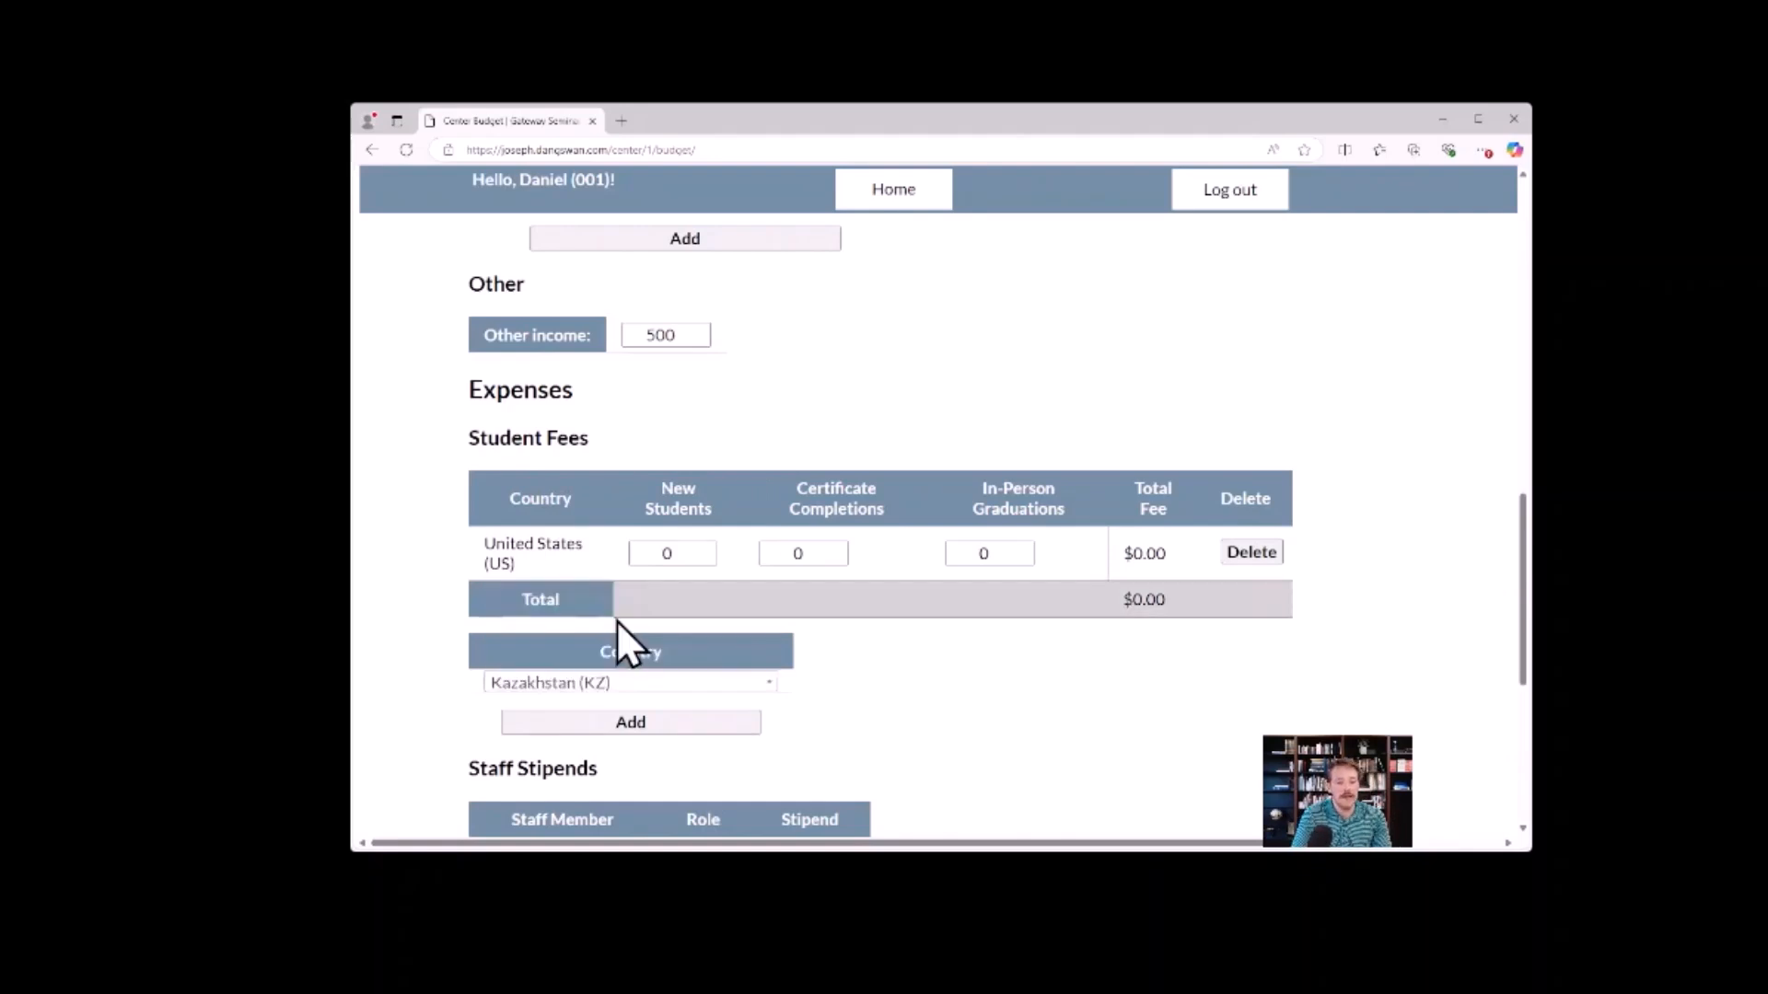
click(655, 715)
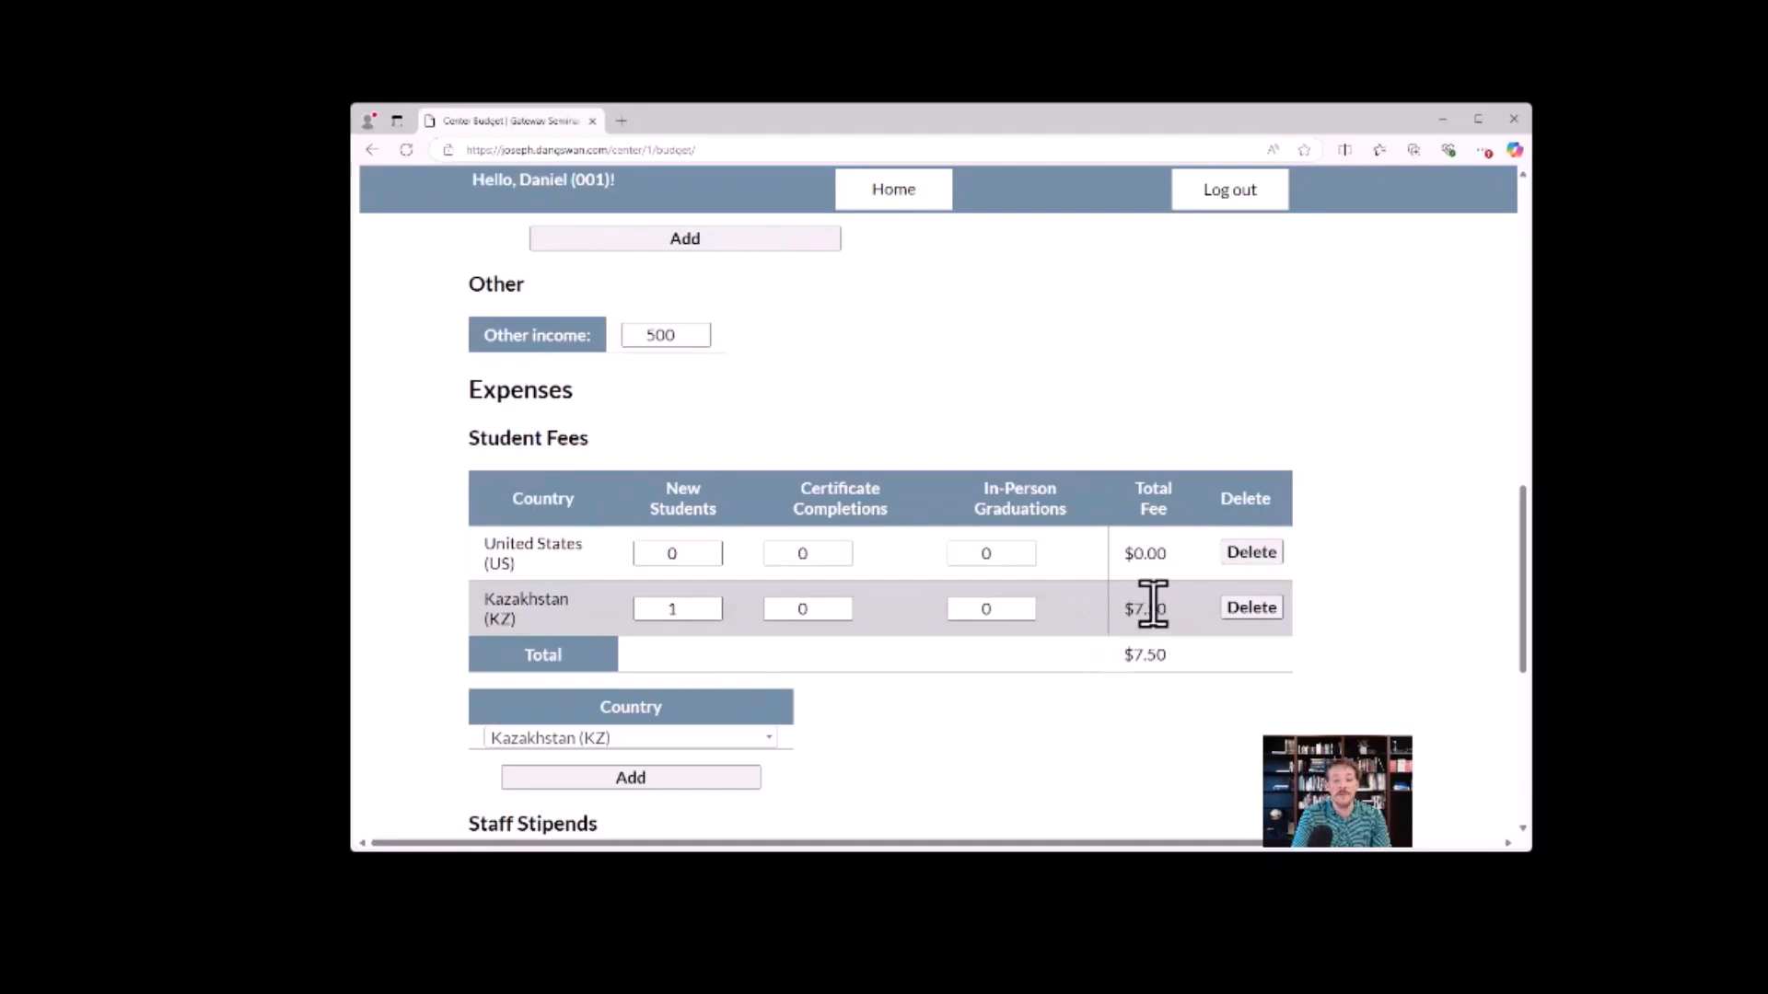
Set Kazakhstan's new students to 0, and try 1 certificate completion before returning it to 0.
click(714, 615)
click(843, 604)
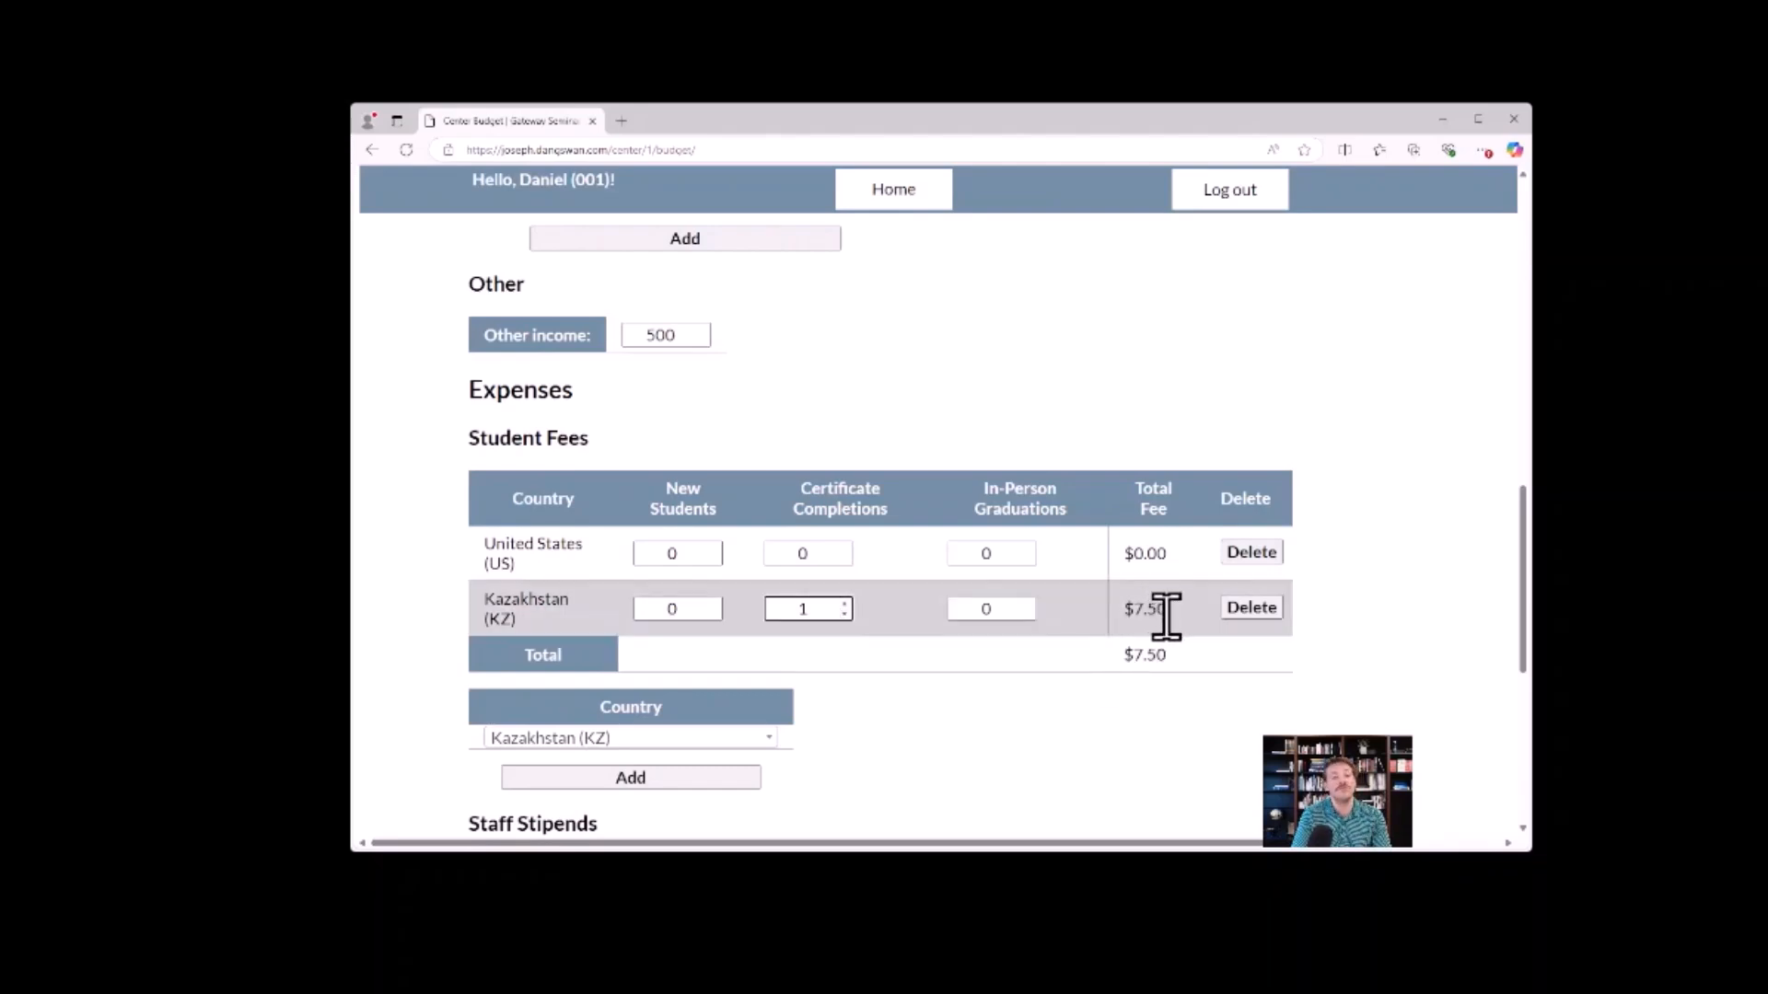
click(843, 615)
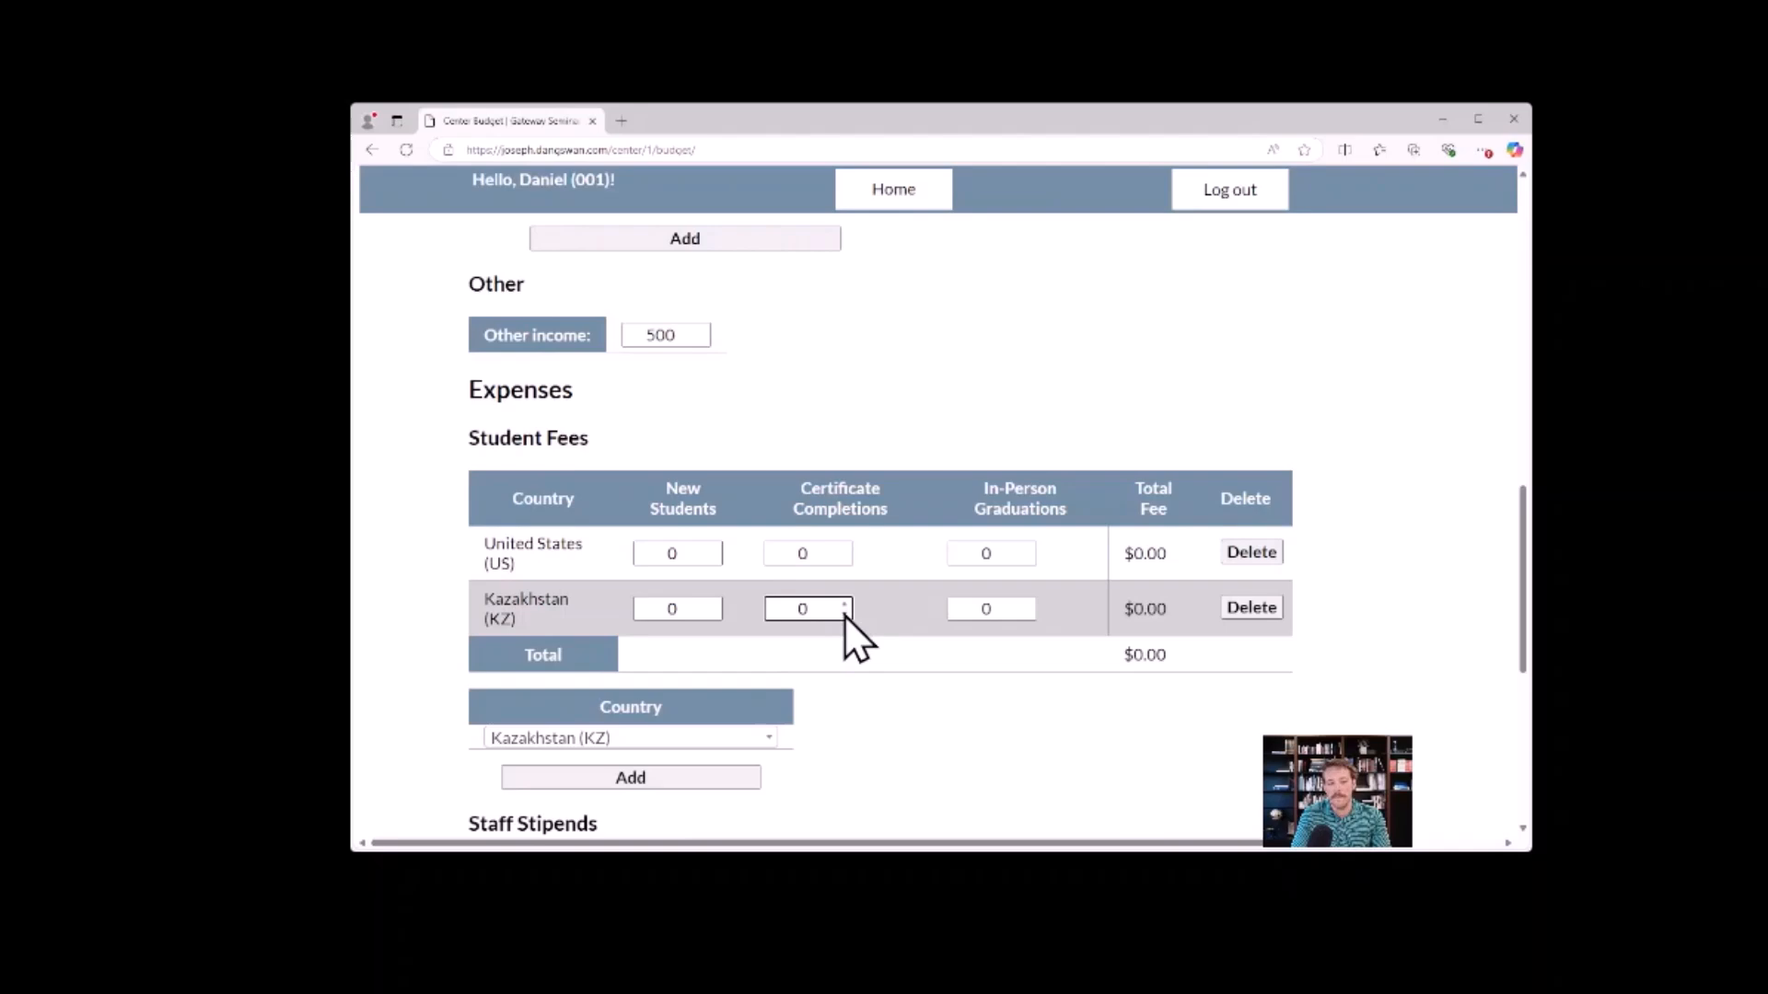
Set in-person graduations and certificate completions to 1 for both Kazakhstan and the United States.
click(1028, 606)
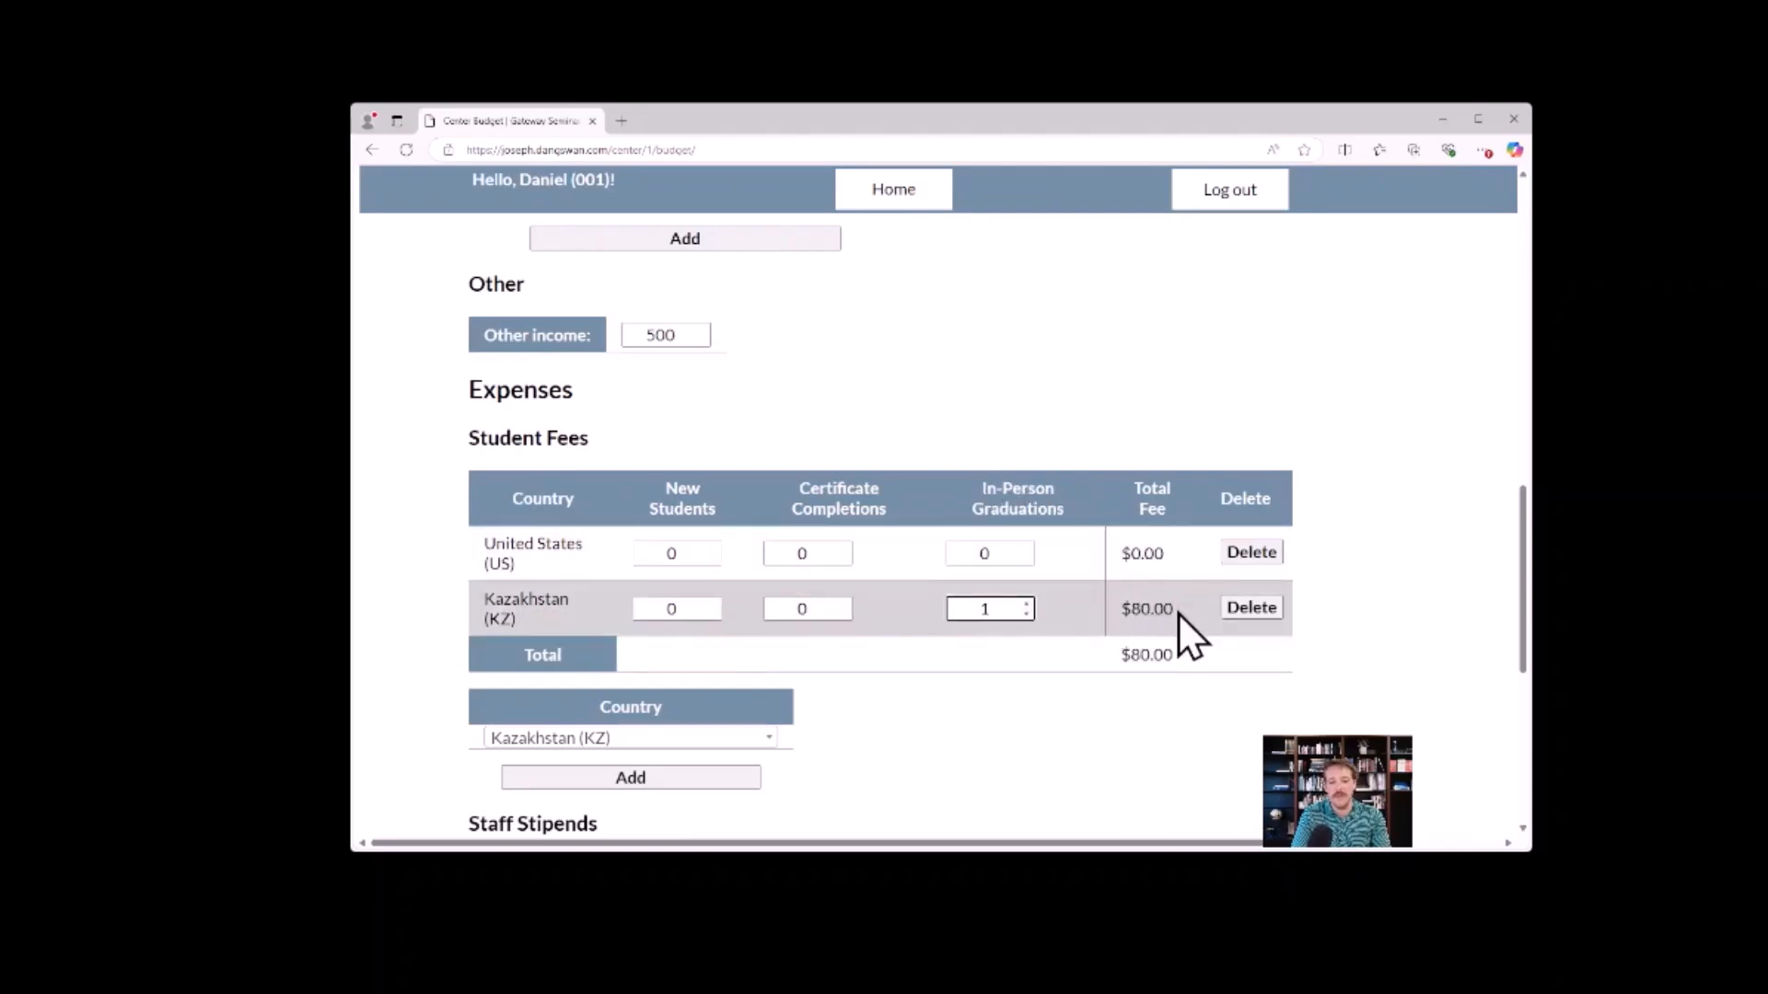
drag(1177, 611, 1131, 611)
click(1029, 548)
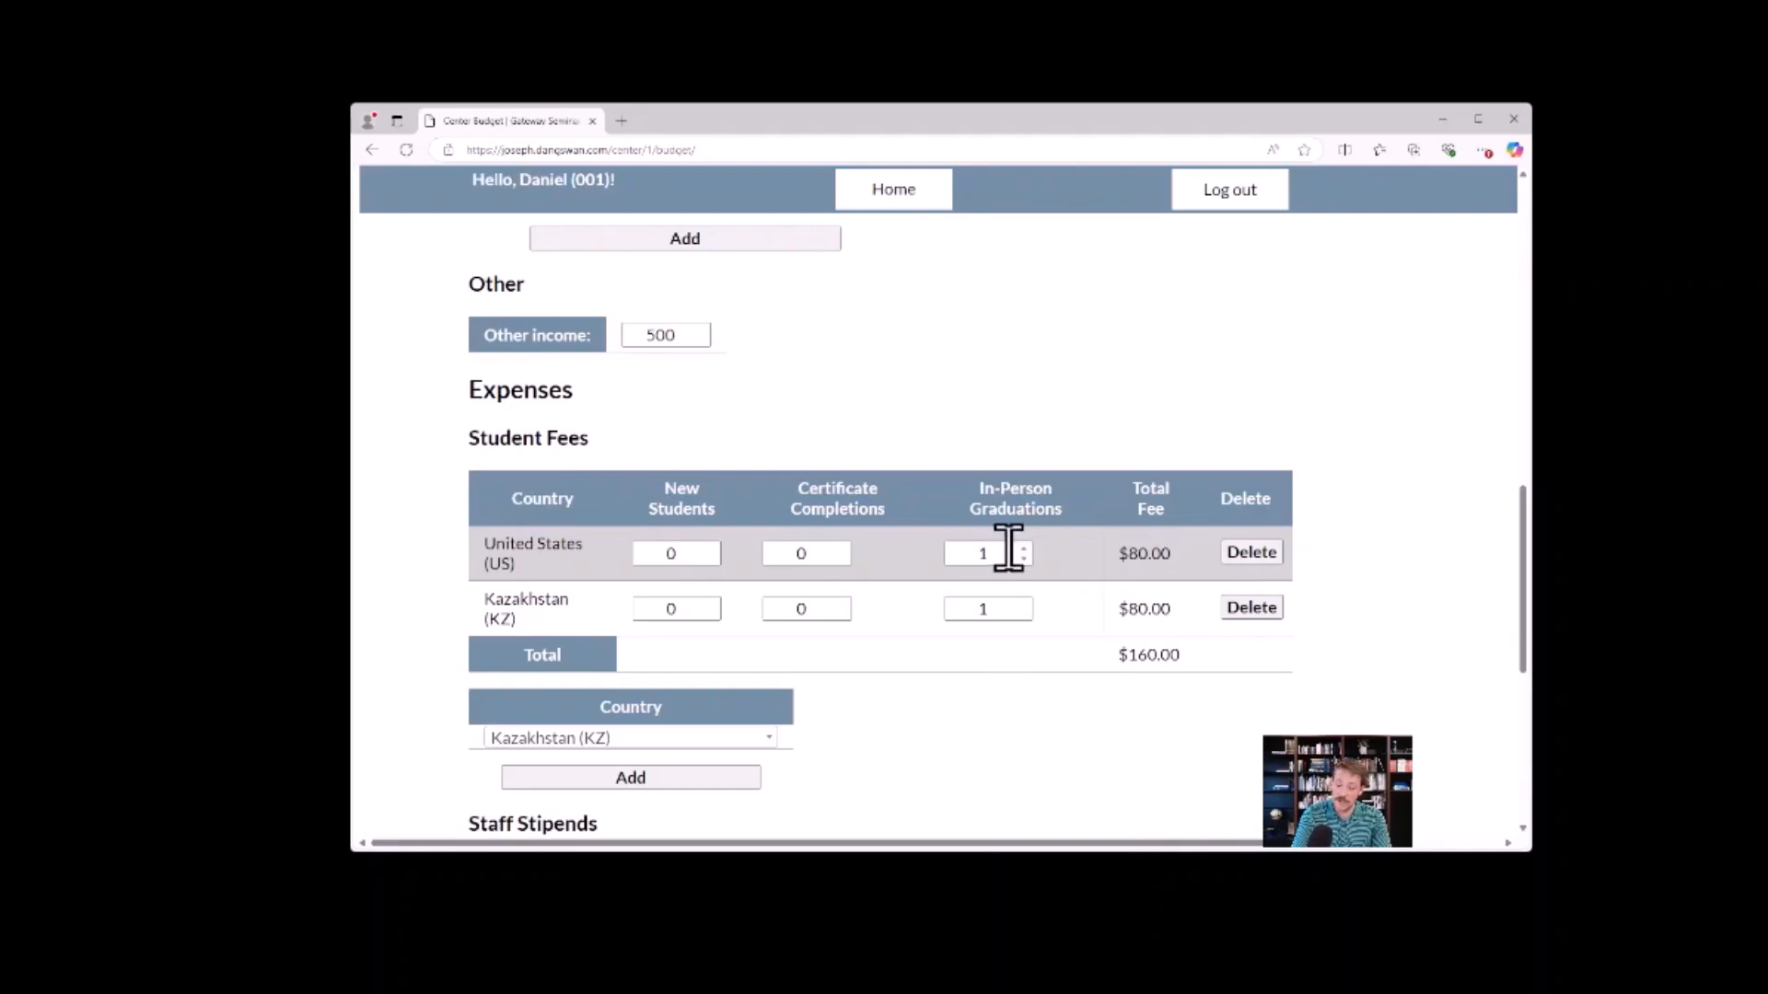
click(845, 550)
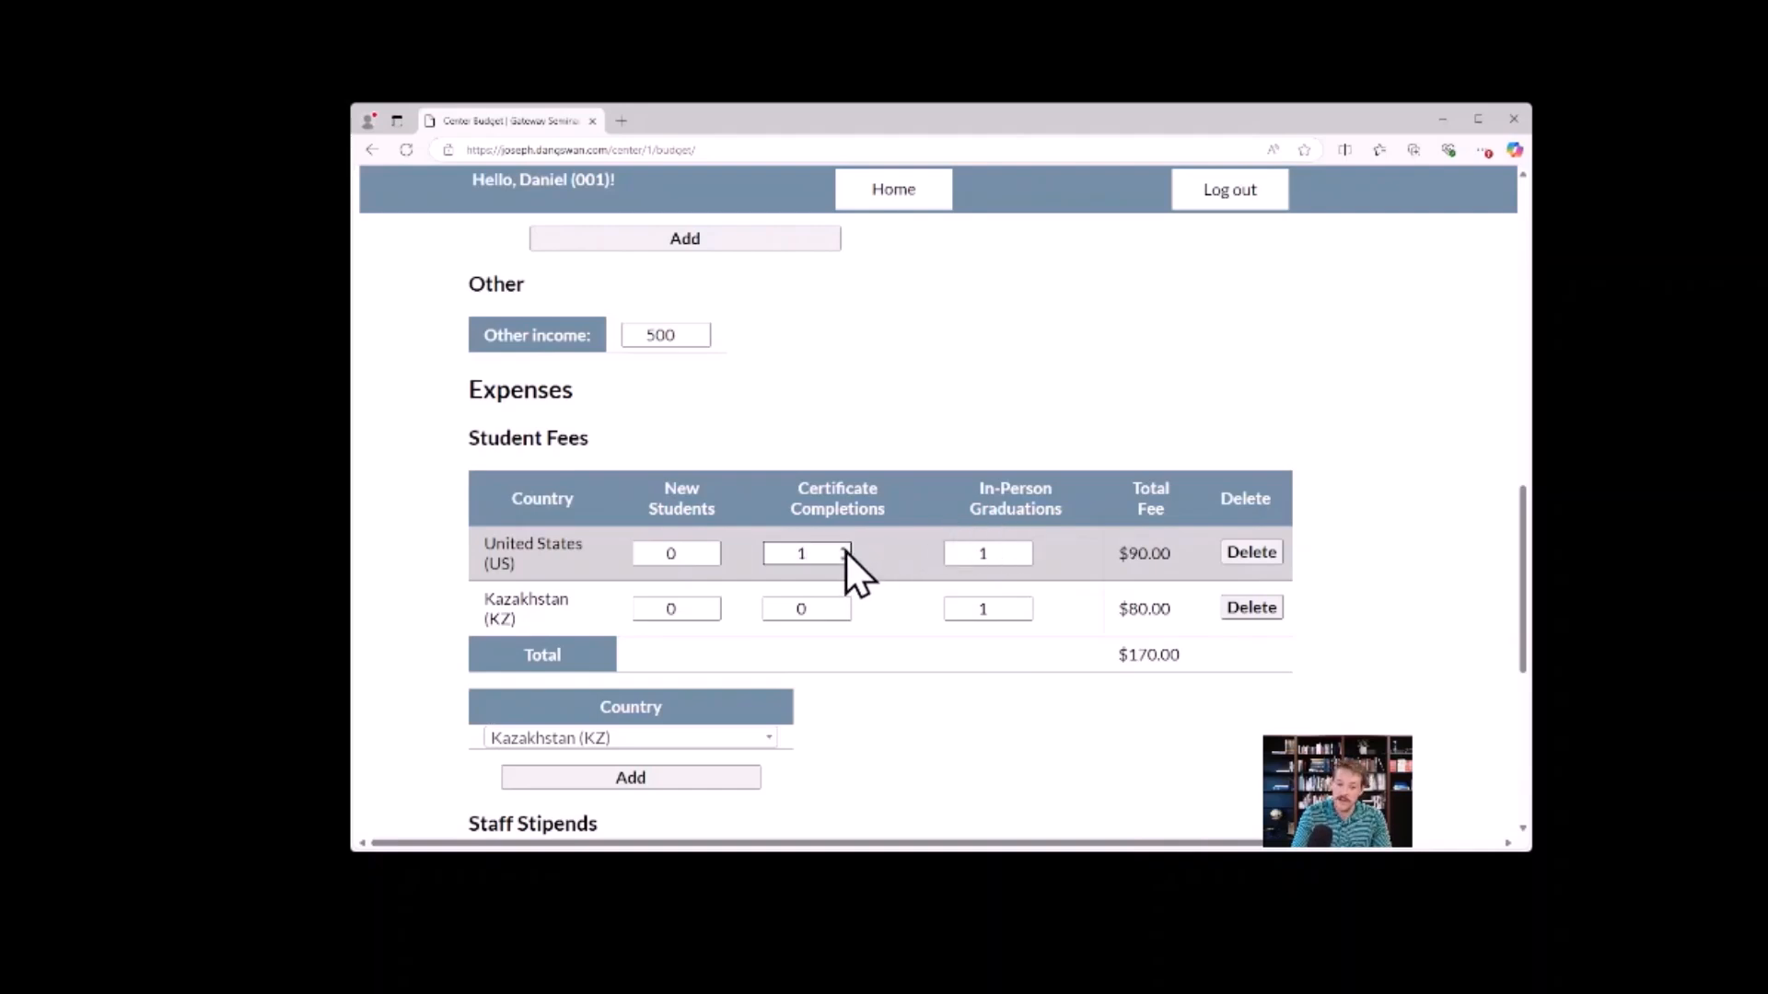
click(844, 604)
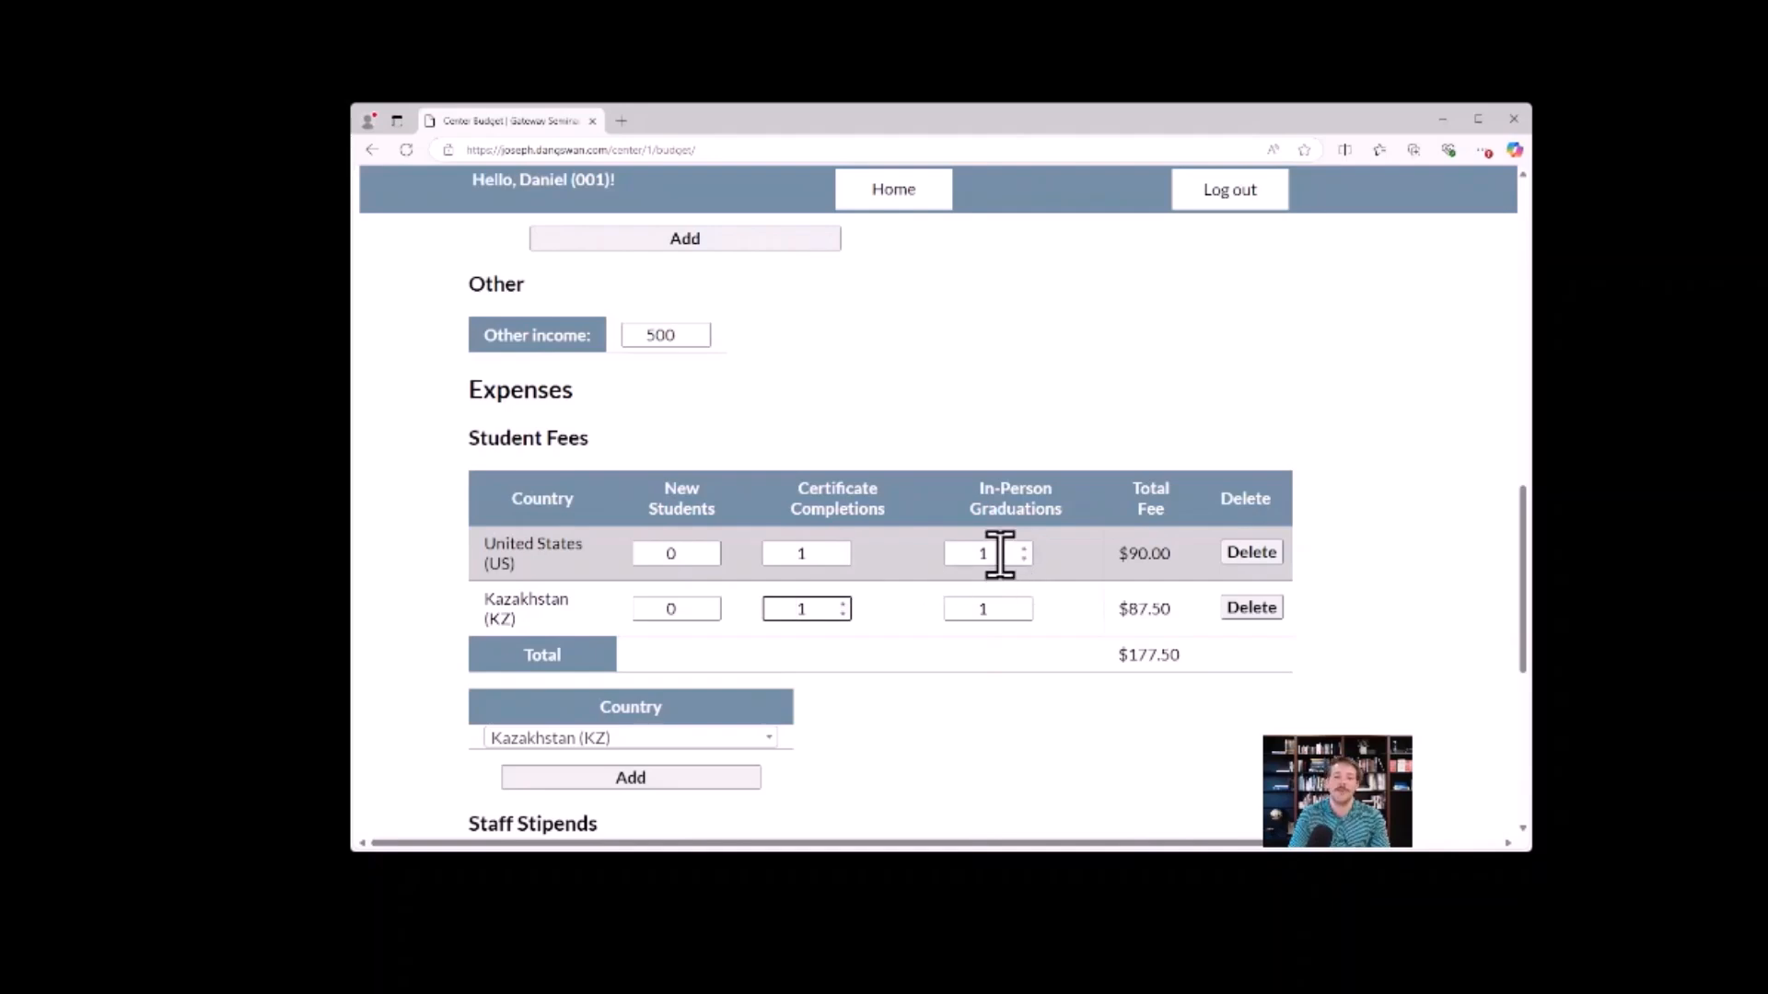
Set the United States certificate completions to 0, keeping its in-person graduation entry.
click(819, 553)
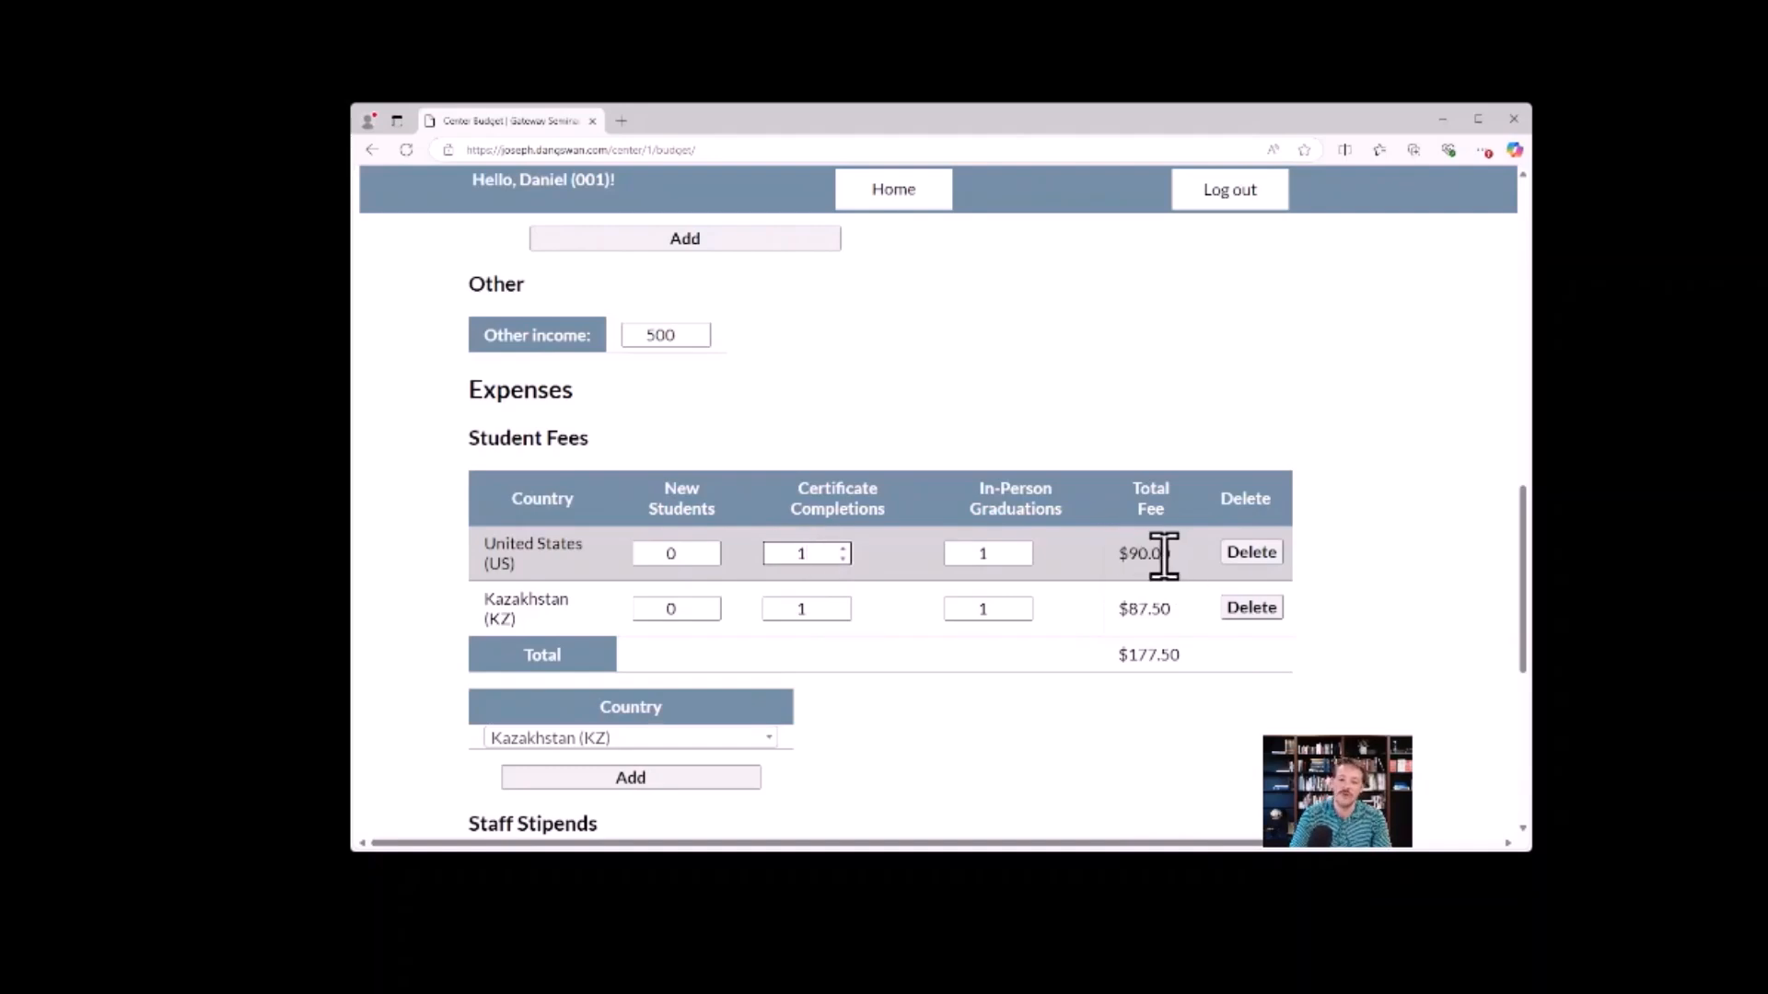
click(844, 558)
click(1004, 552)
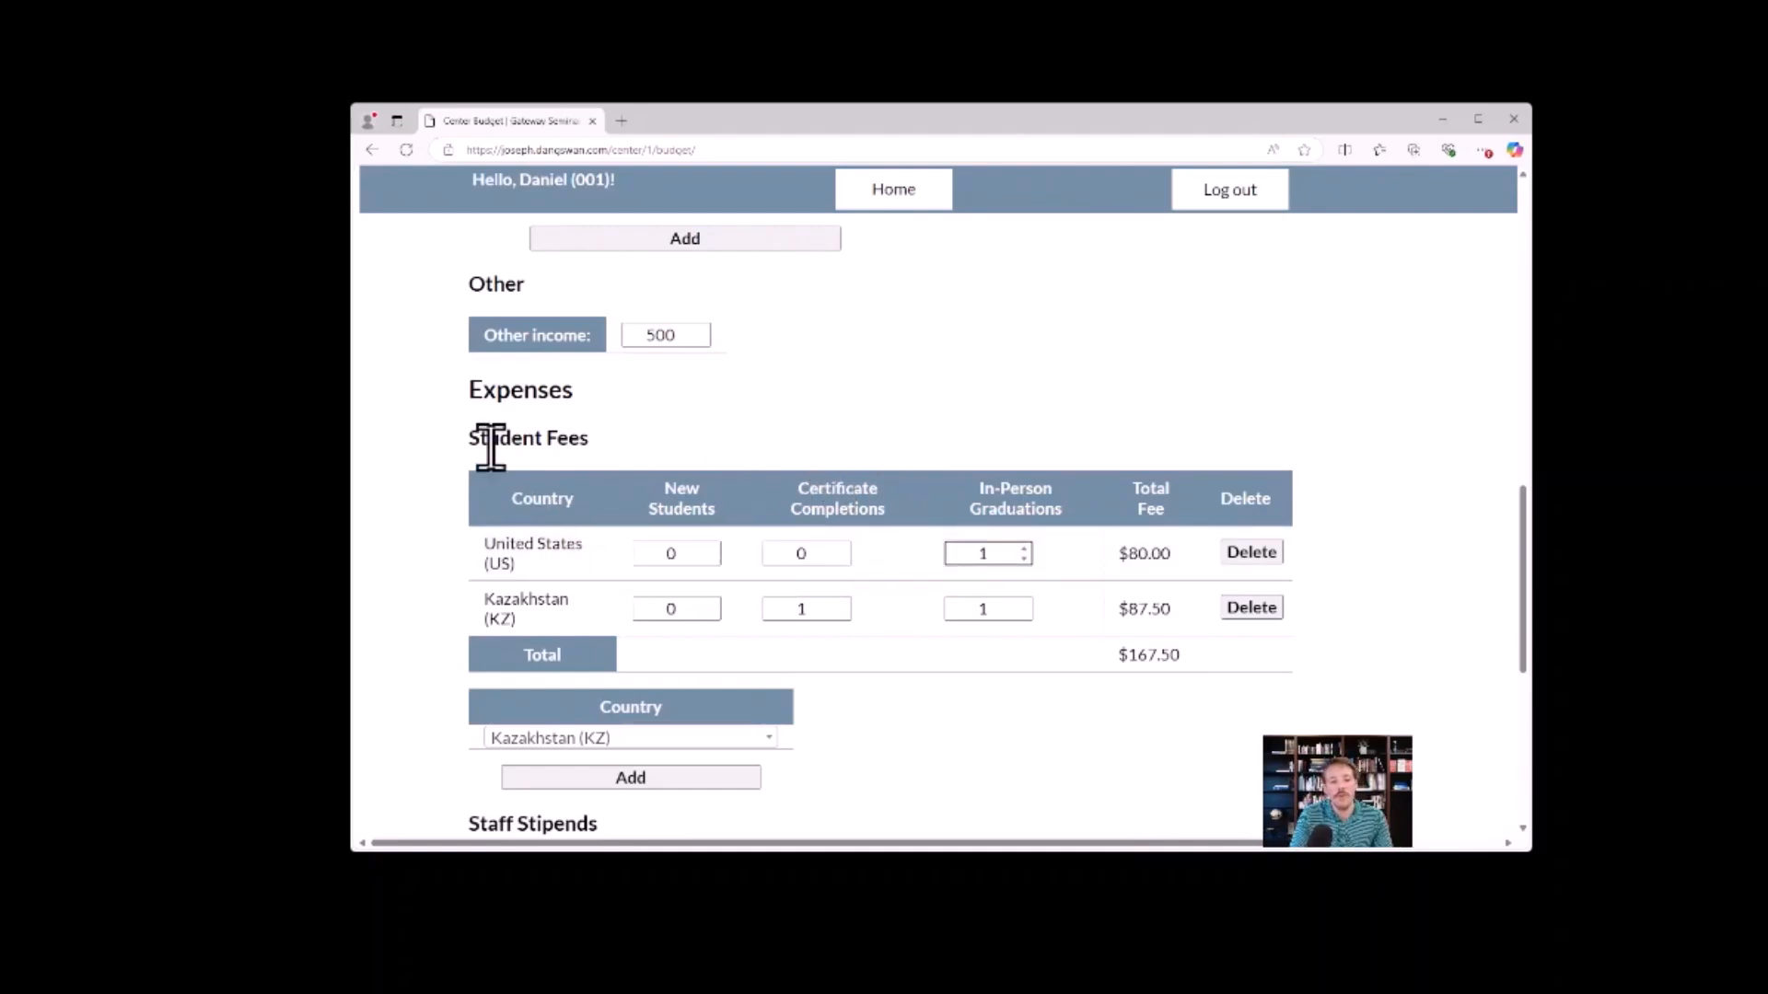
Examine the Expenses heading and the total fee of the Student Fees table.
drag(573, 387, 467, 389)
click(581, 388)
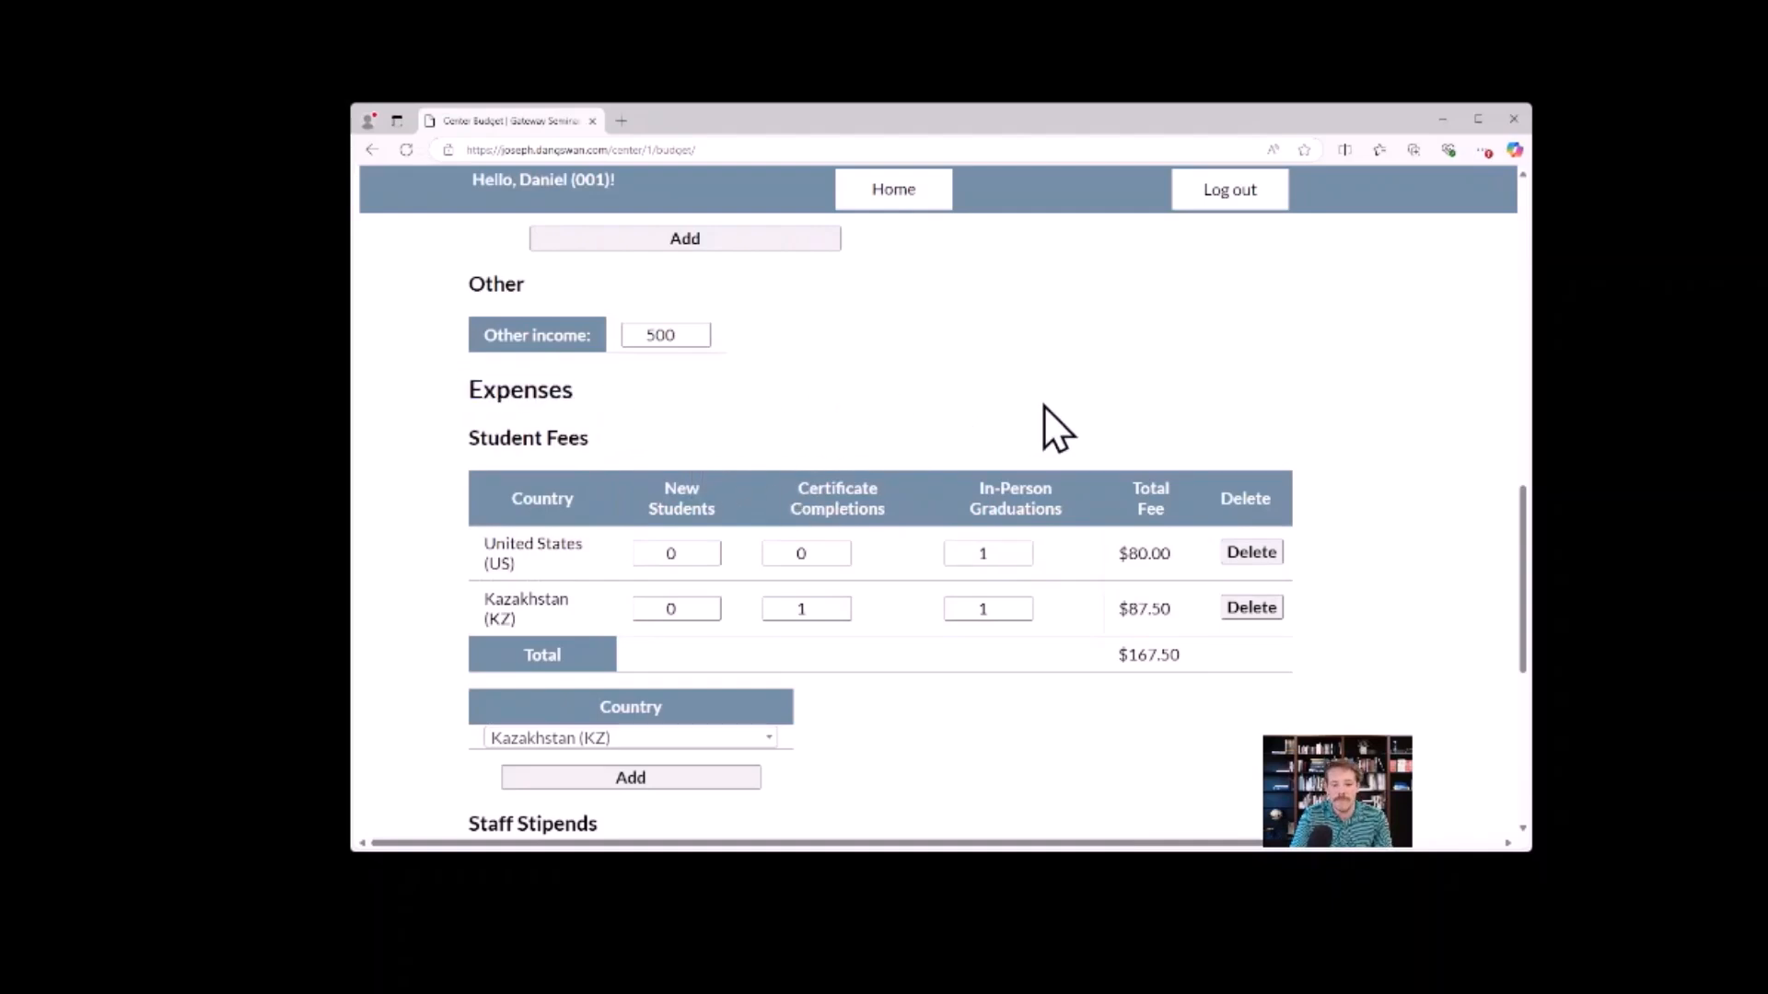
drag(1185, 659, 1112, 660)
click(1192, 654)
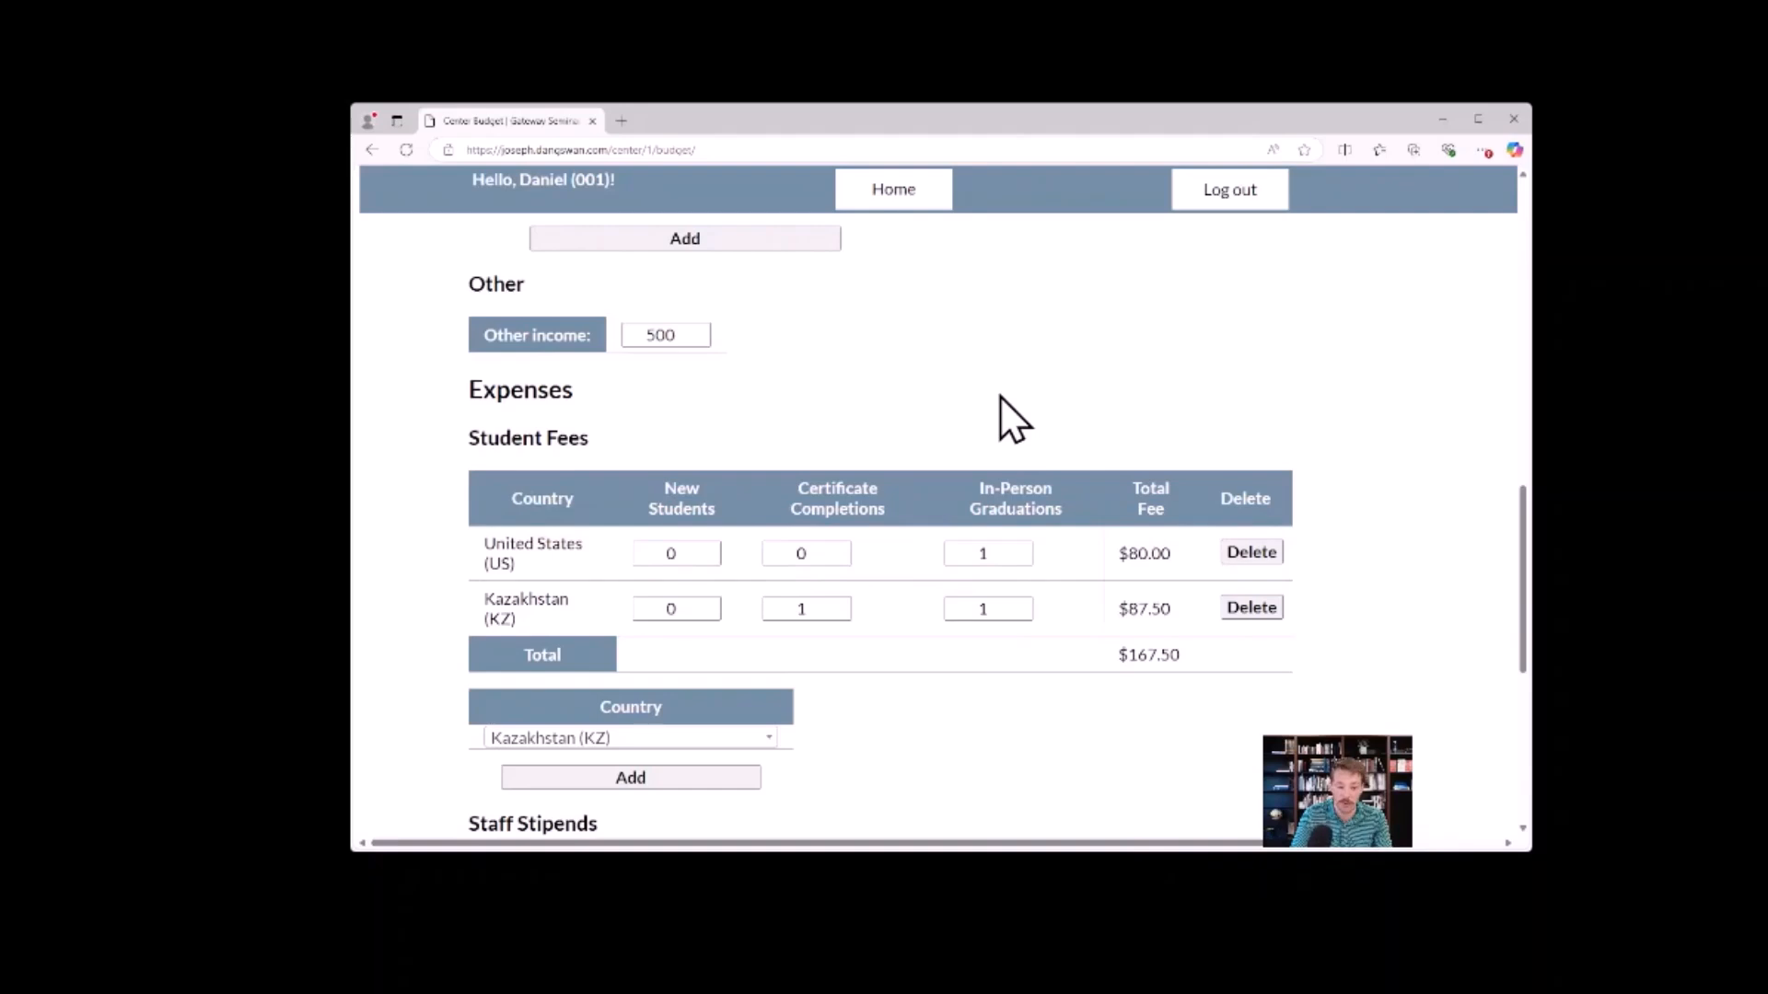
Set the director's stipend to 1000 in the Staff Stipends section.
scroll(983, 399, down, 2)
scroll(948, 608, down, 3)
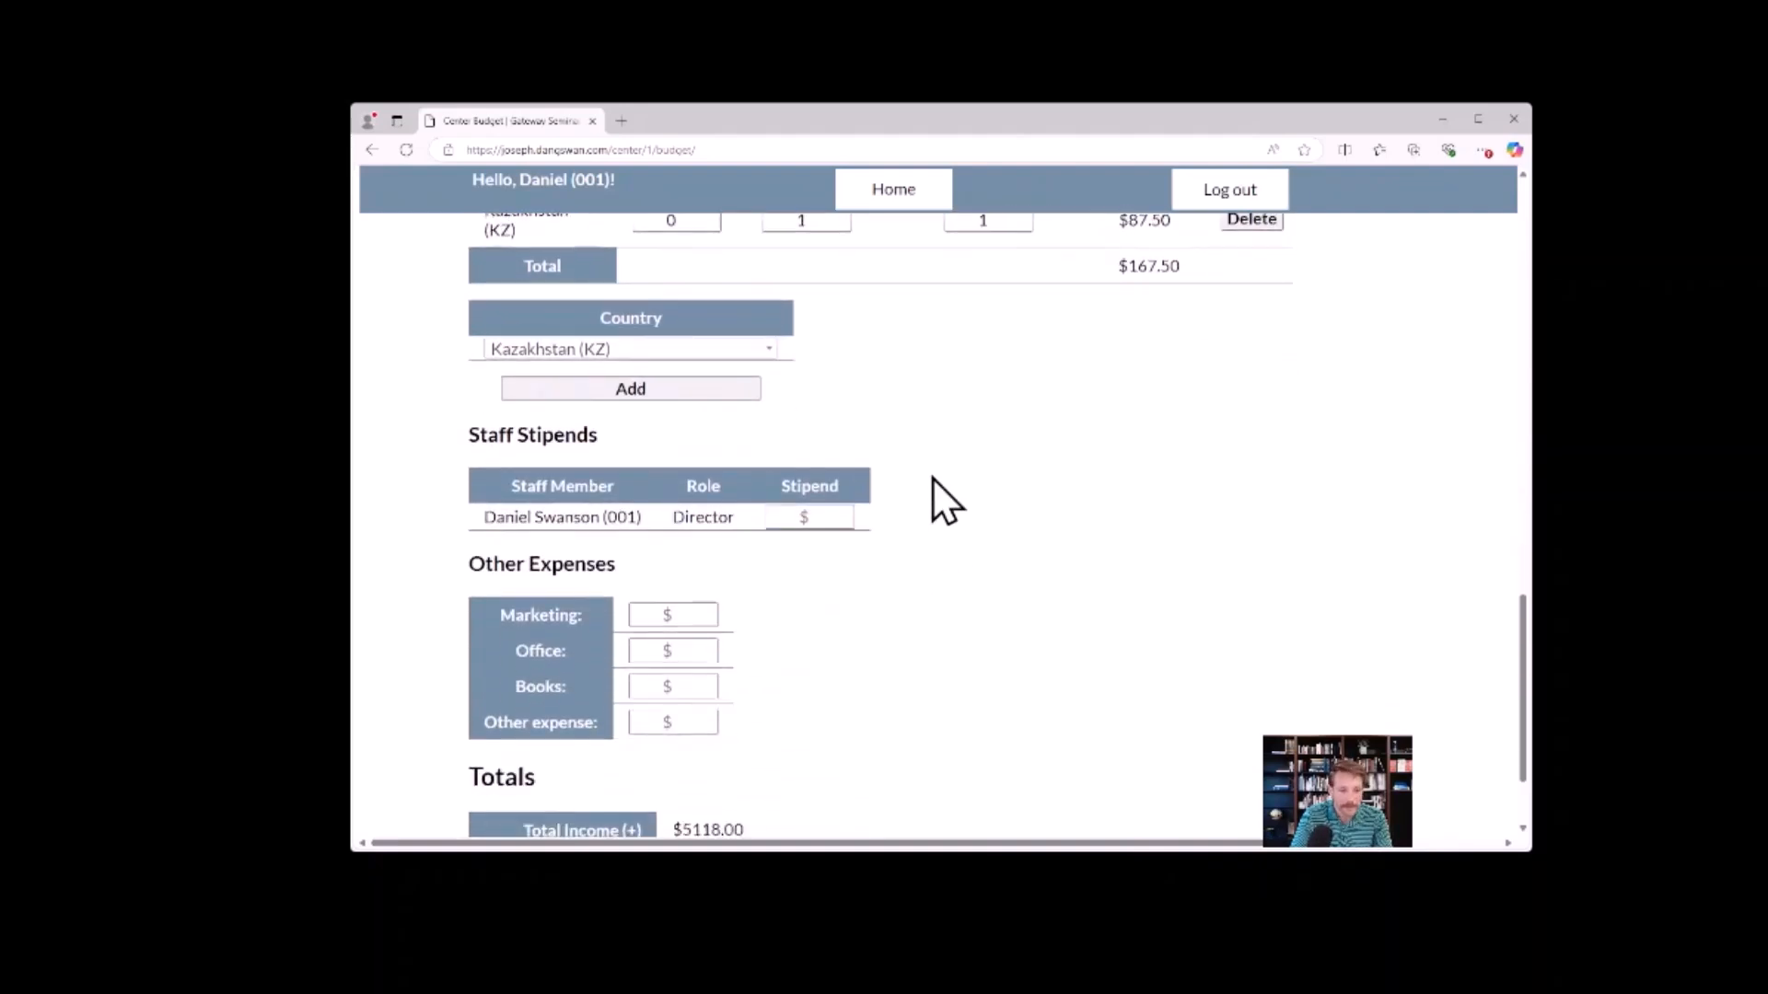
scroll(948, 360, down, 3)
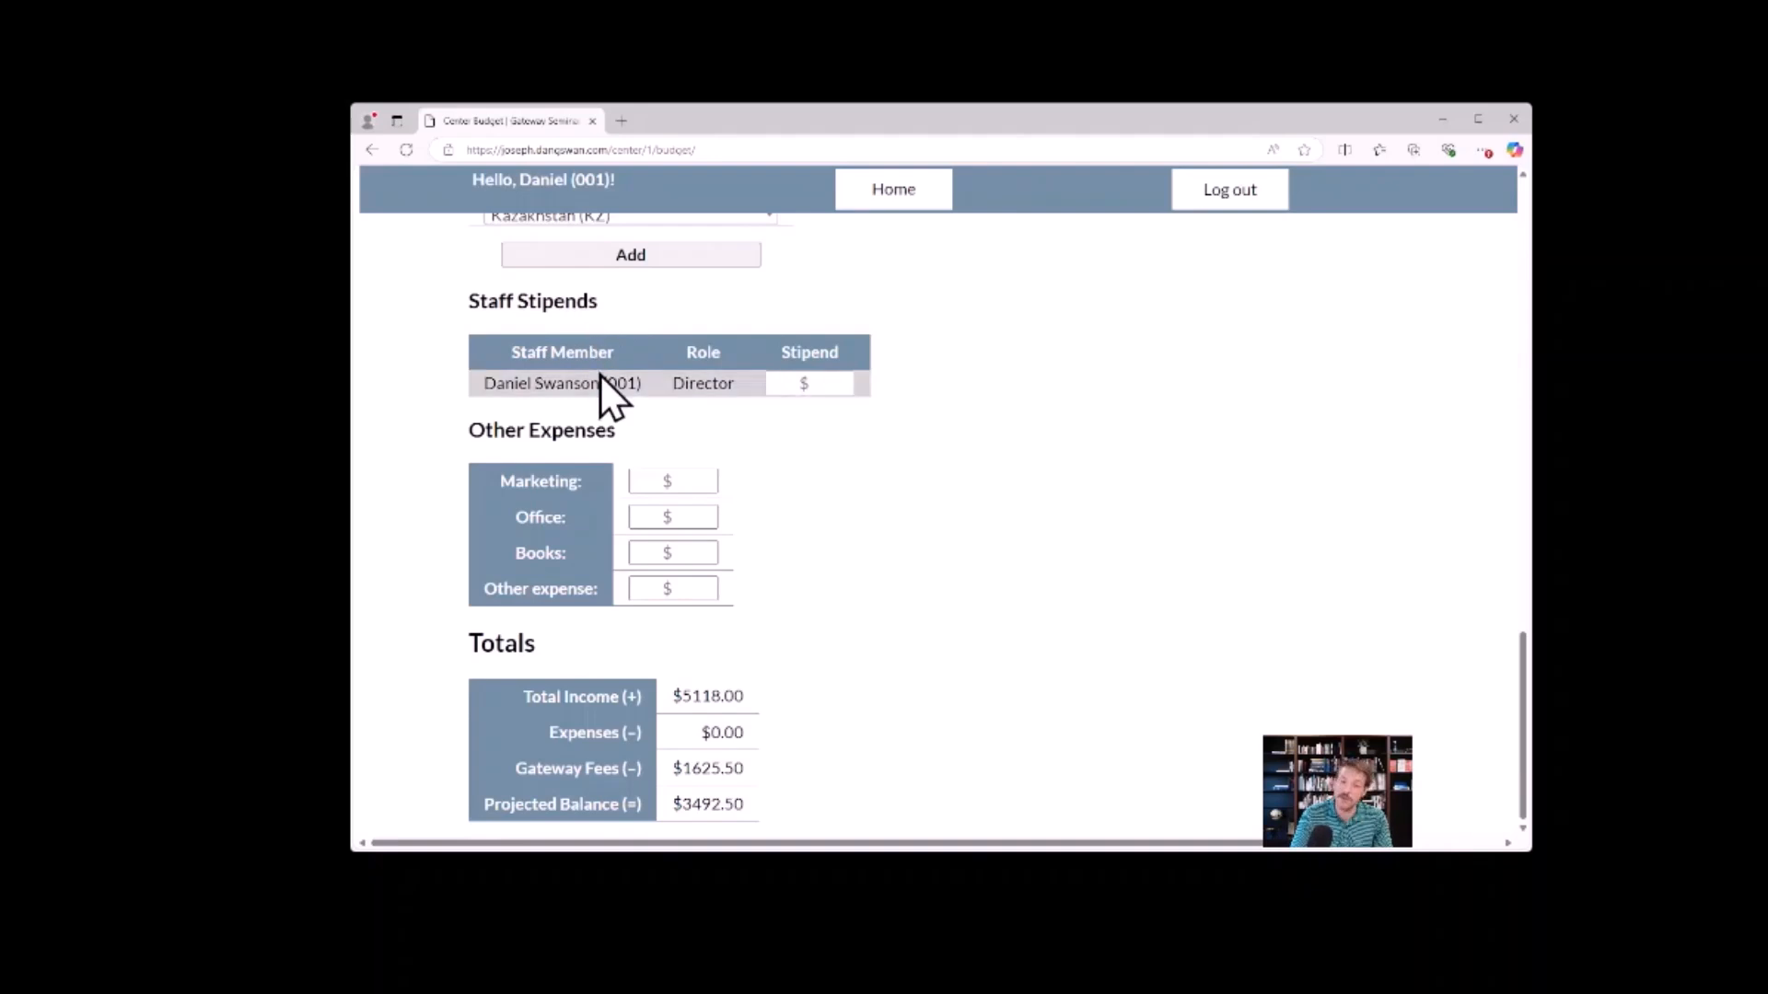
click(810, 381)
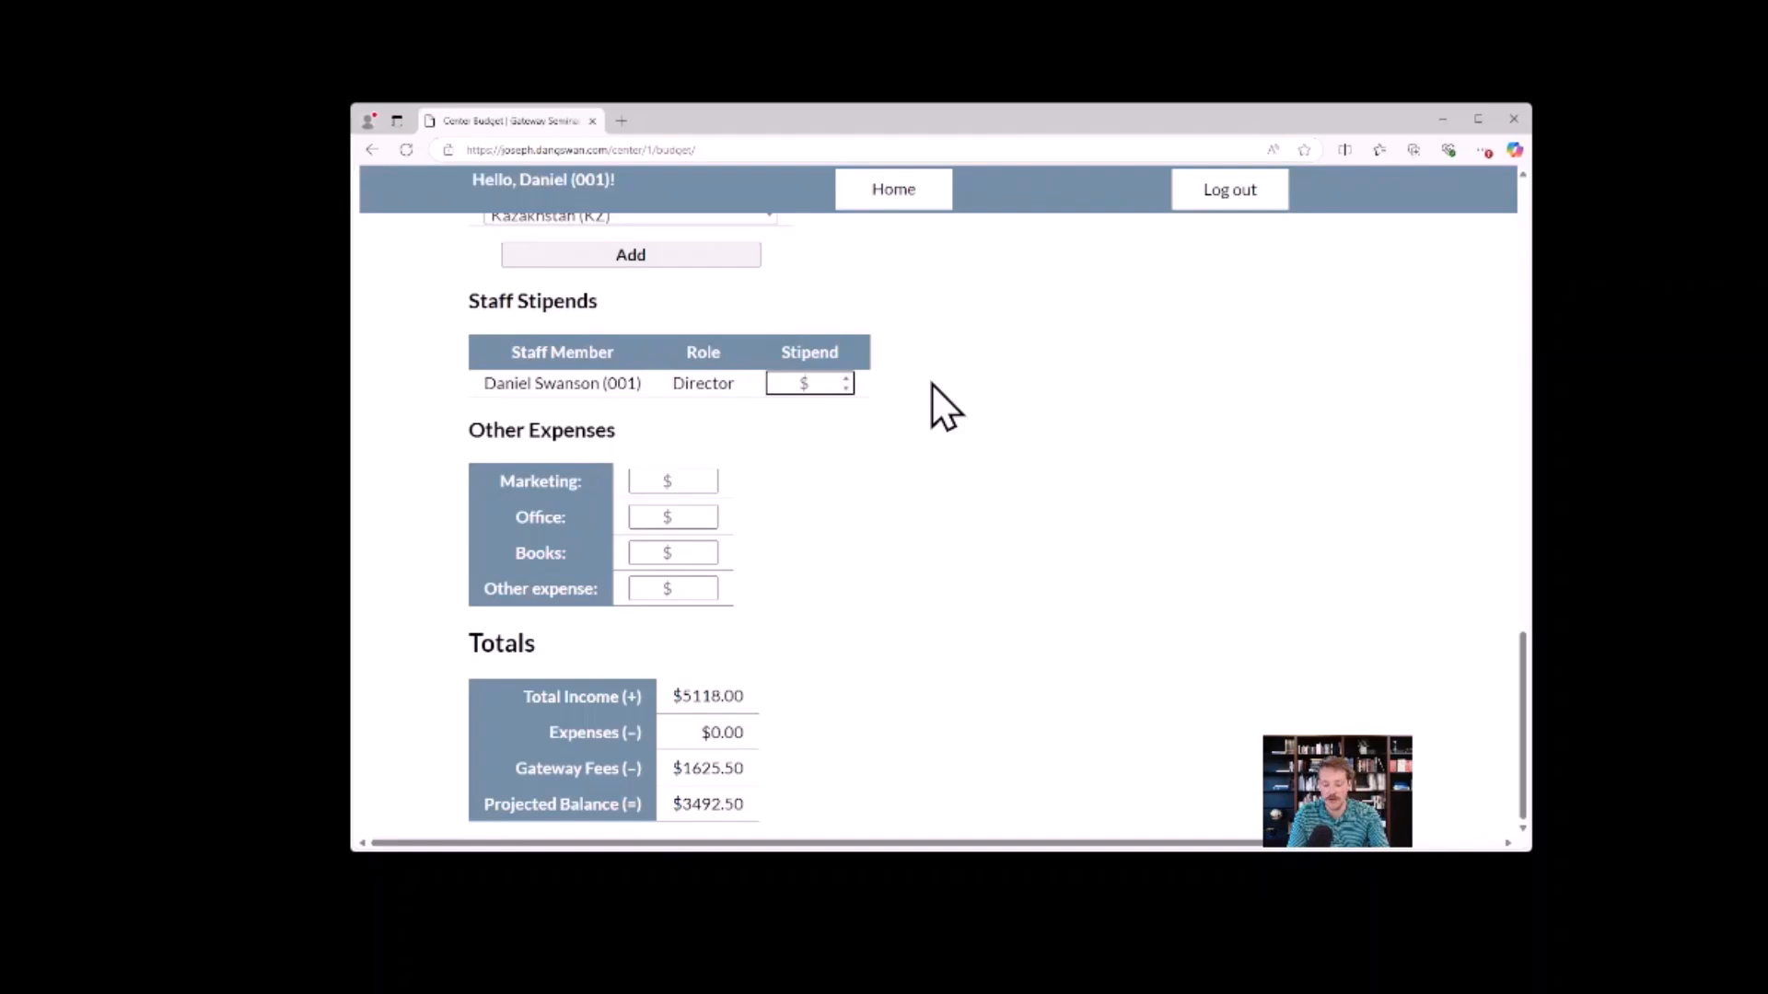
text(1000)
click(922, 331)
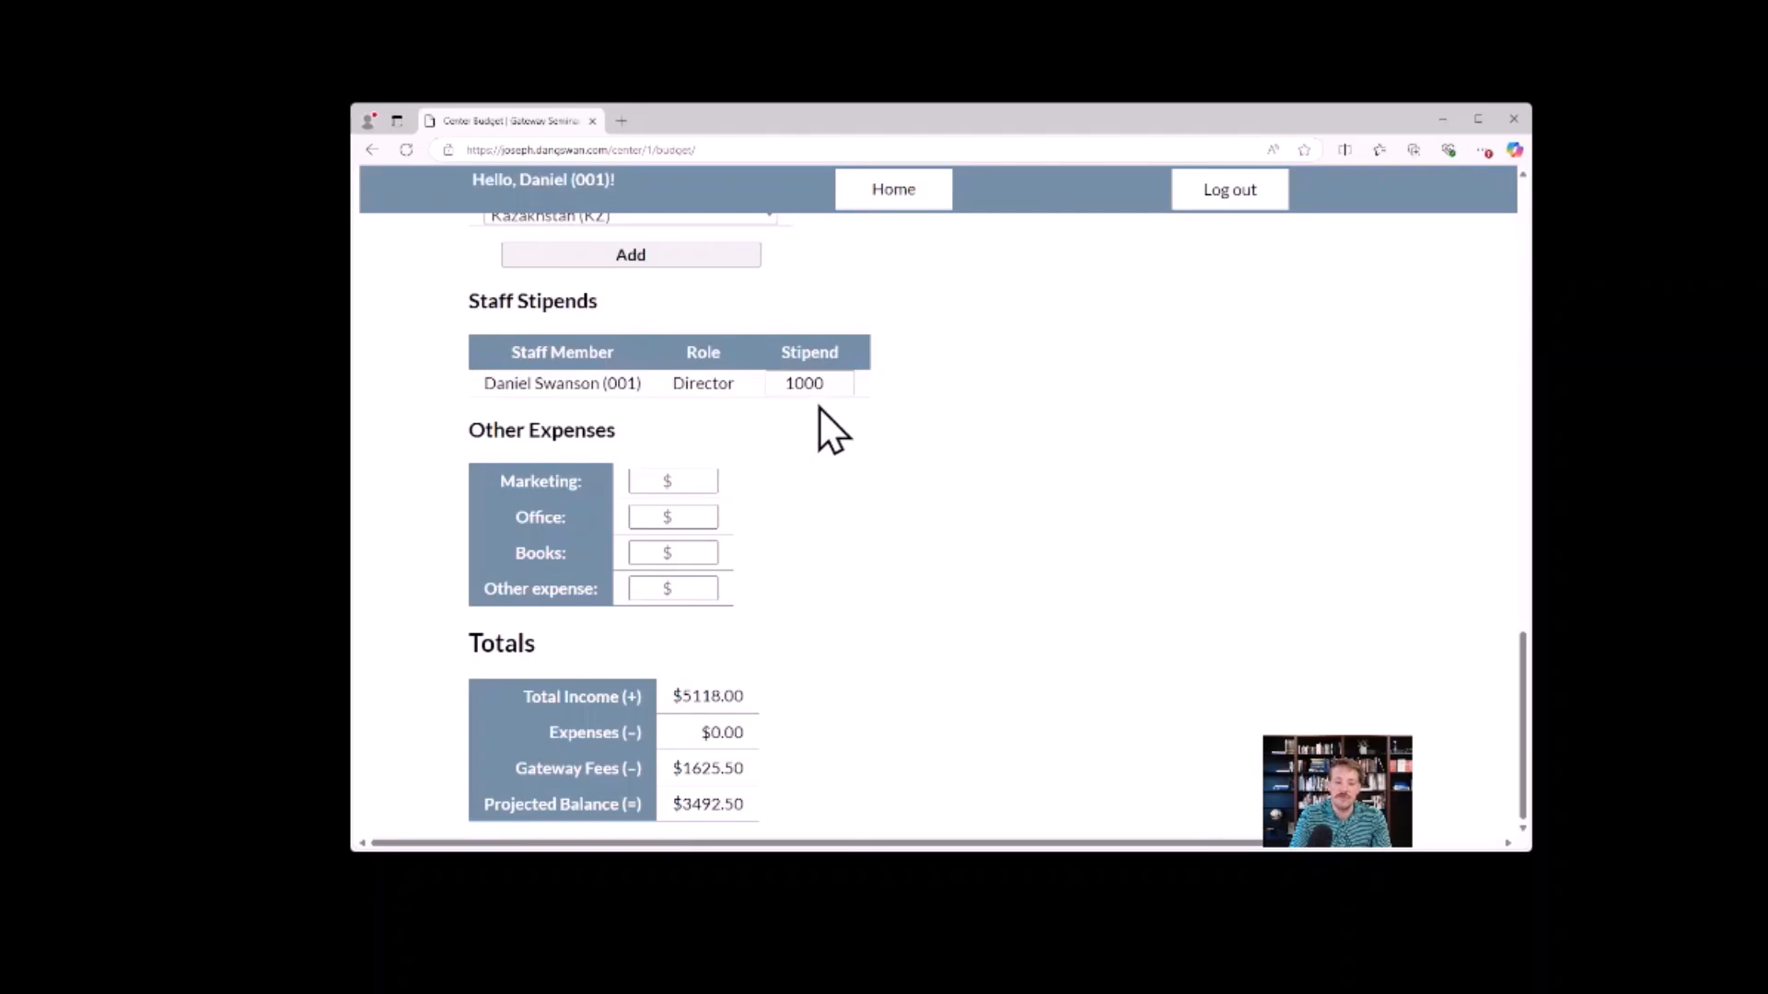
Fill in the Other Expenses with 500 for marketing, 400 for office, 250 for books and 600 for other expense.
click(679, 481)
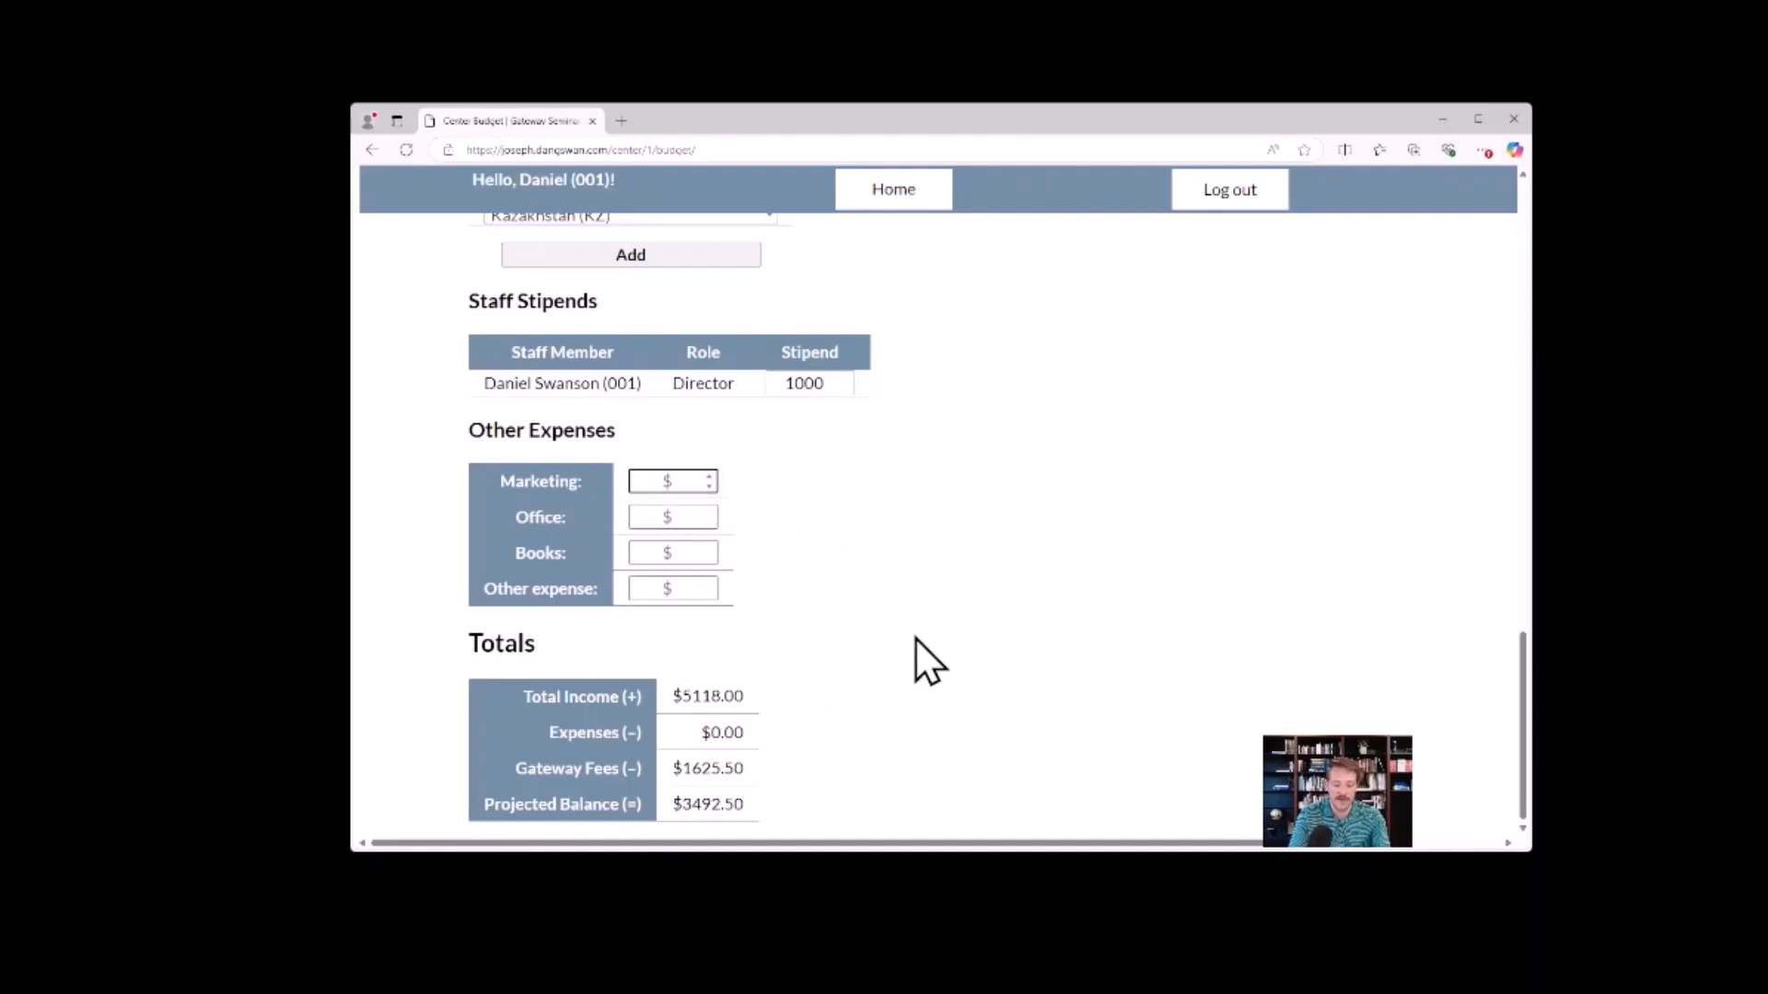
text(500)
click(670, 516)
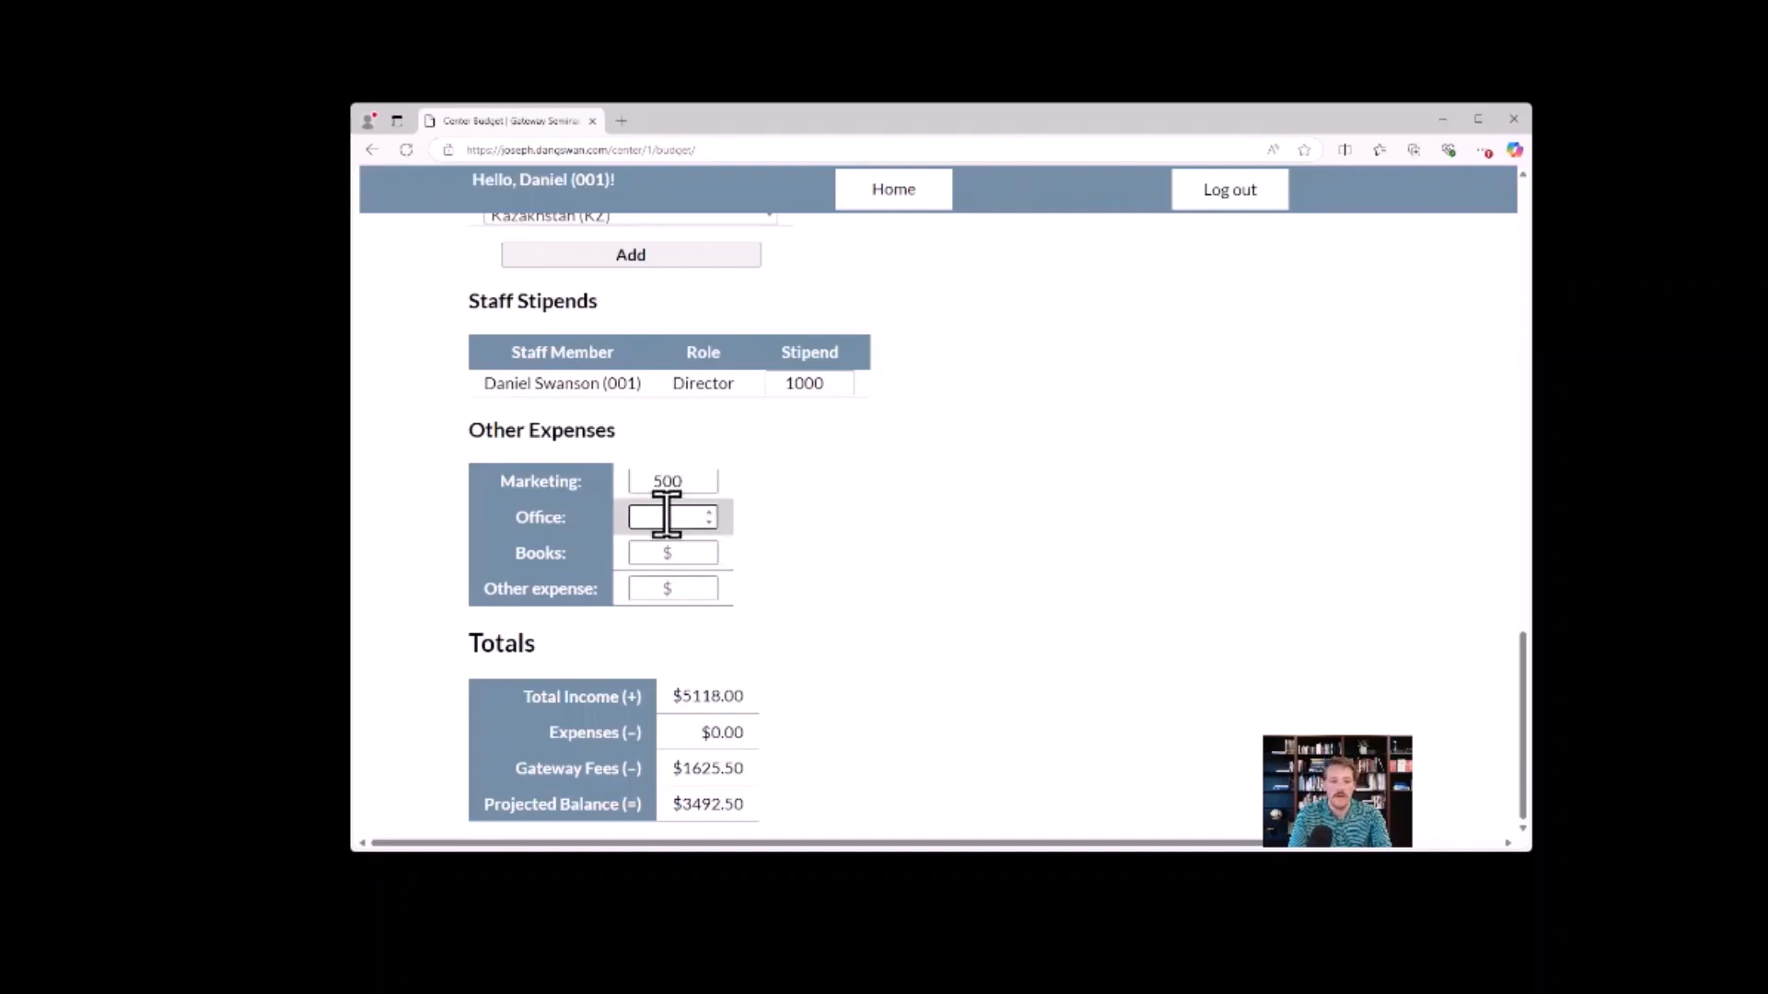
text(400)
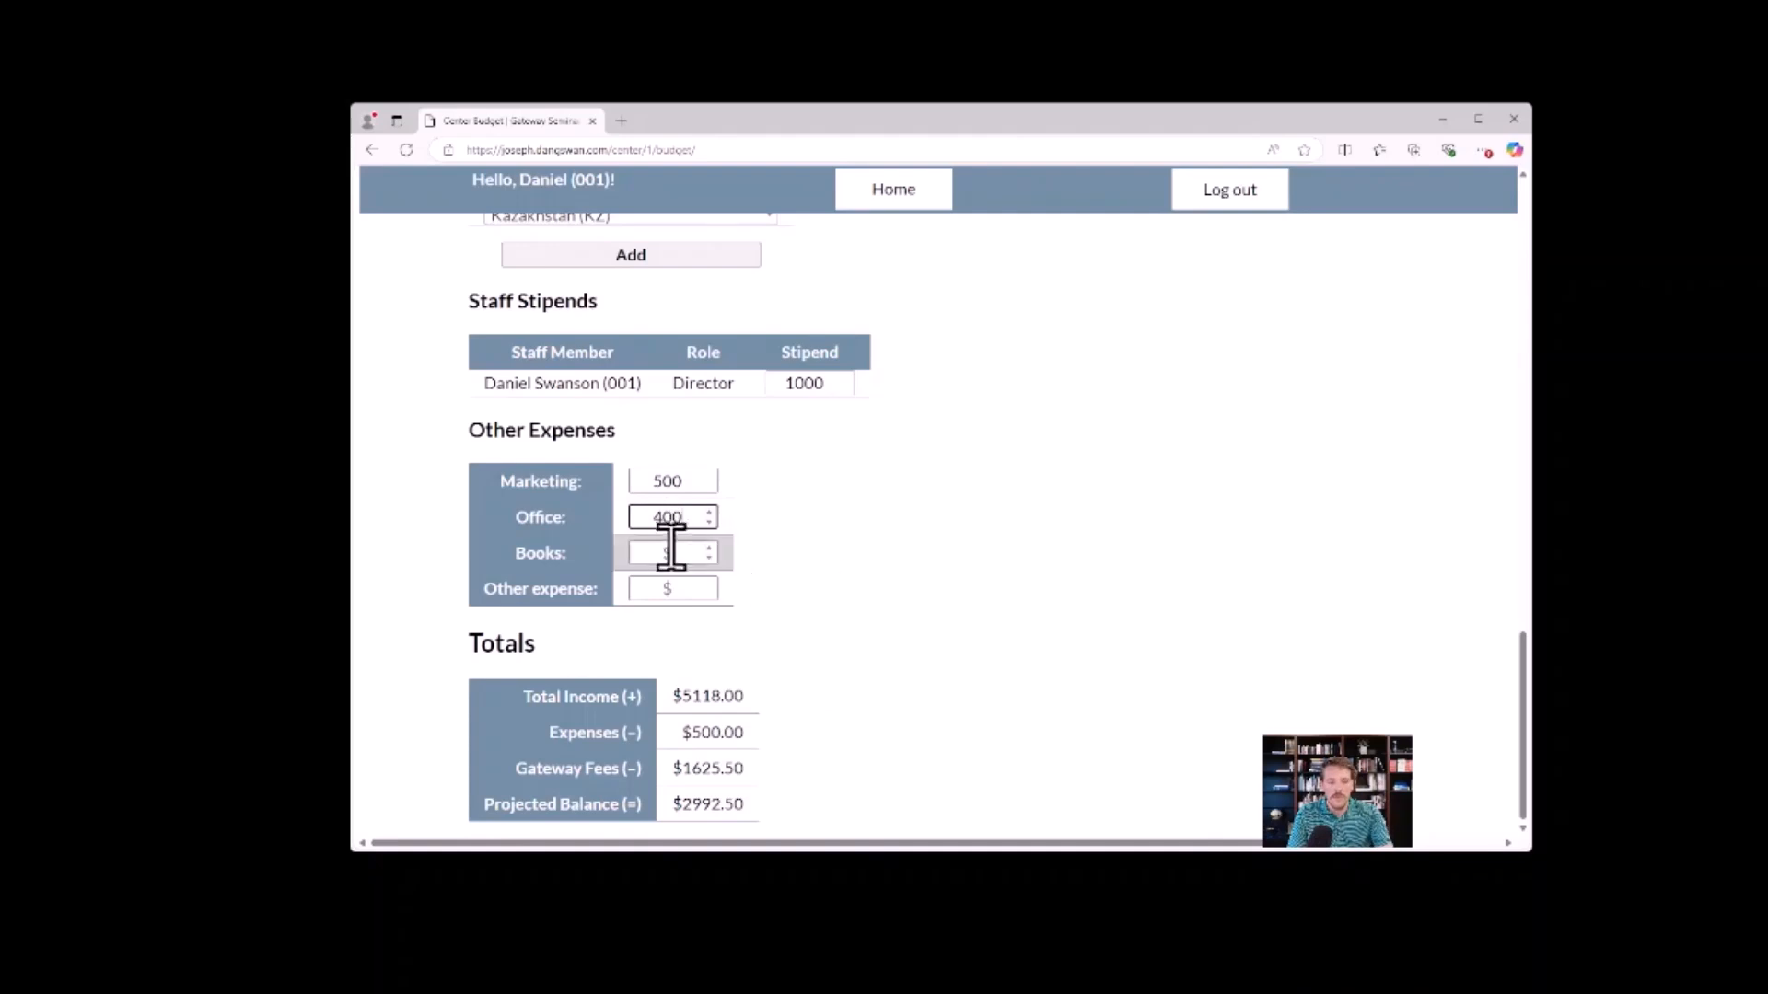
click(671, 552)
text(250)
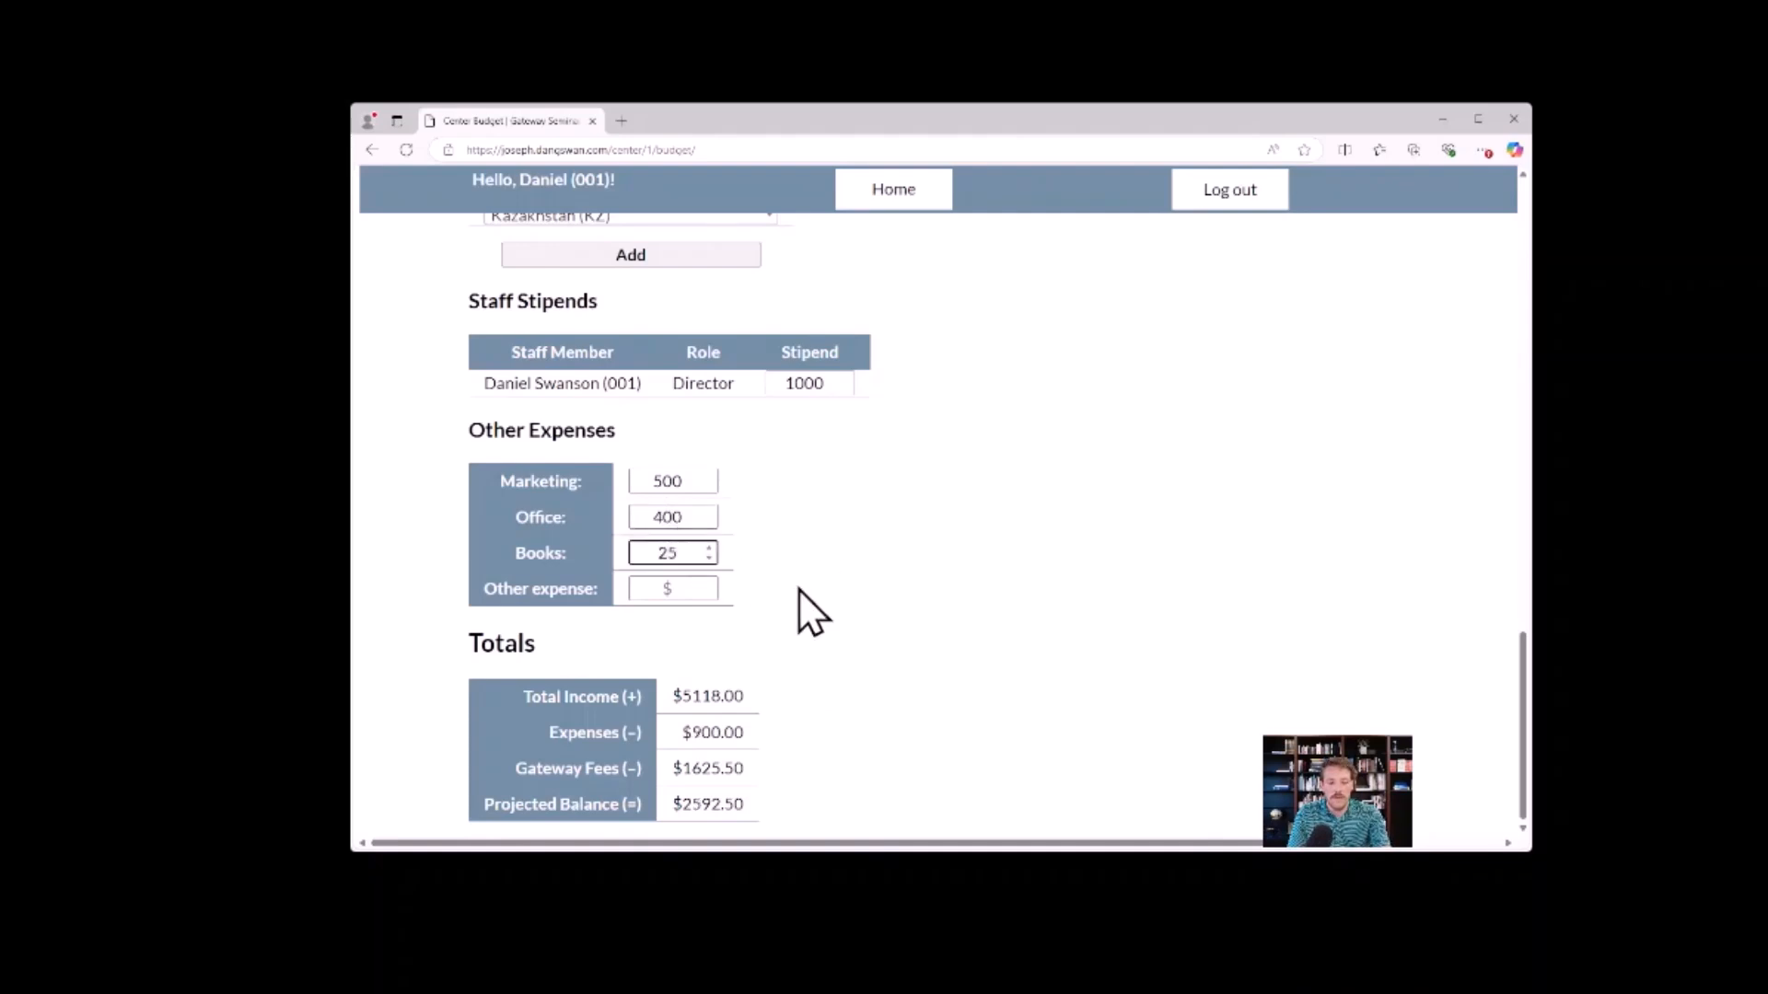
click(679, 589)
text(600)
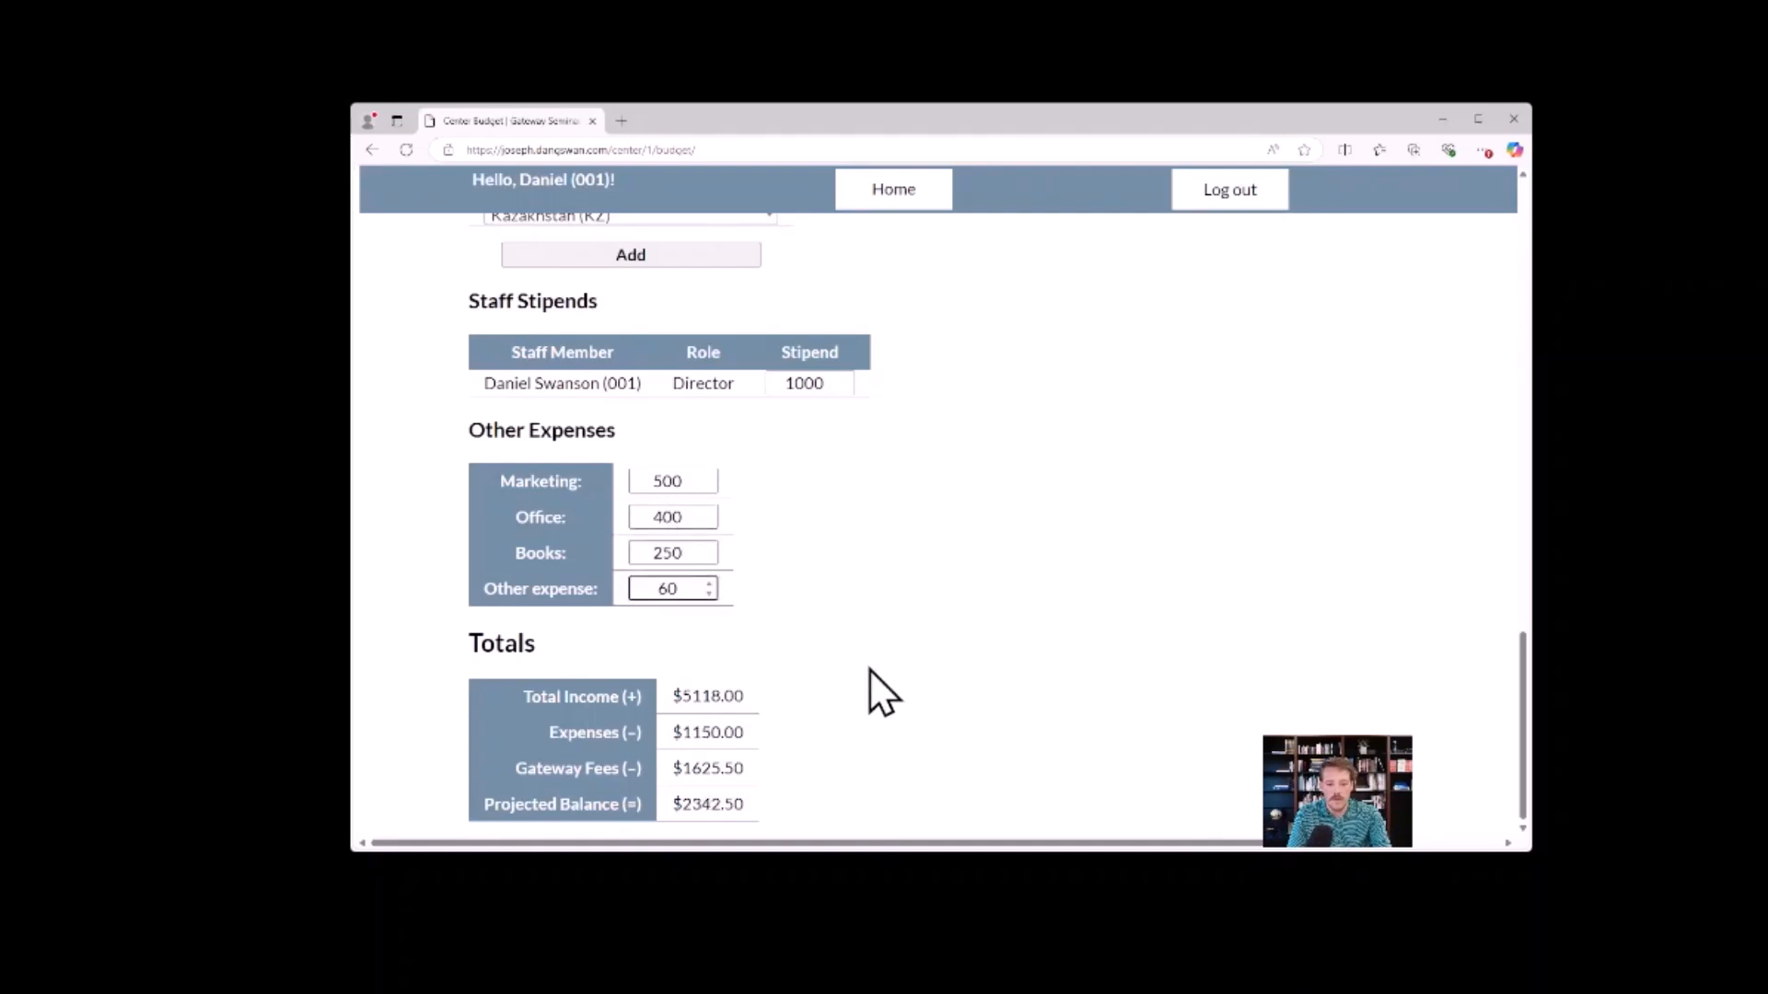
click(829, 569)
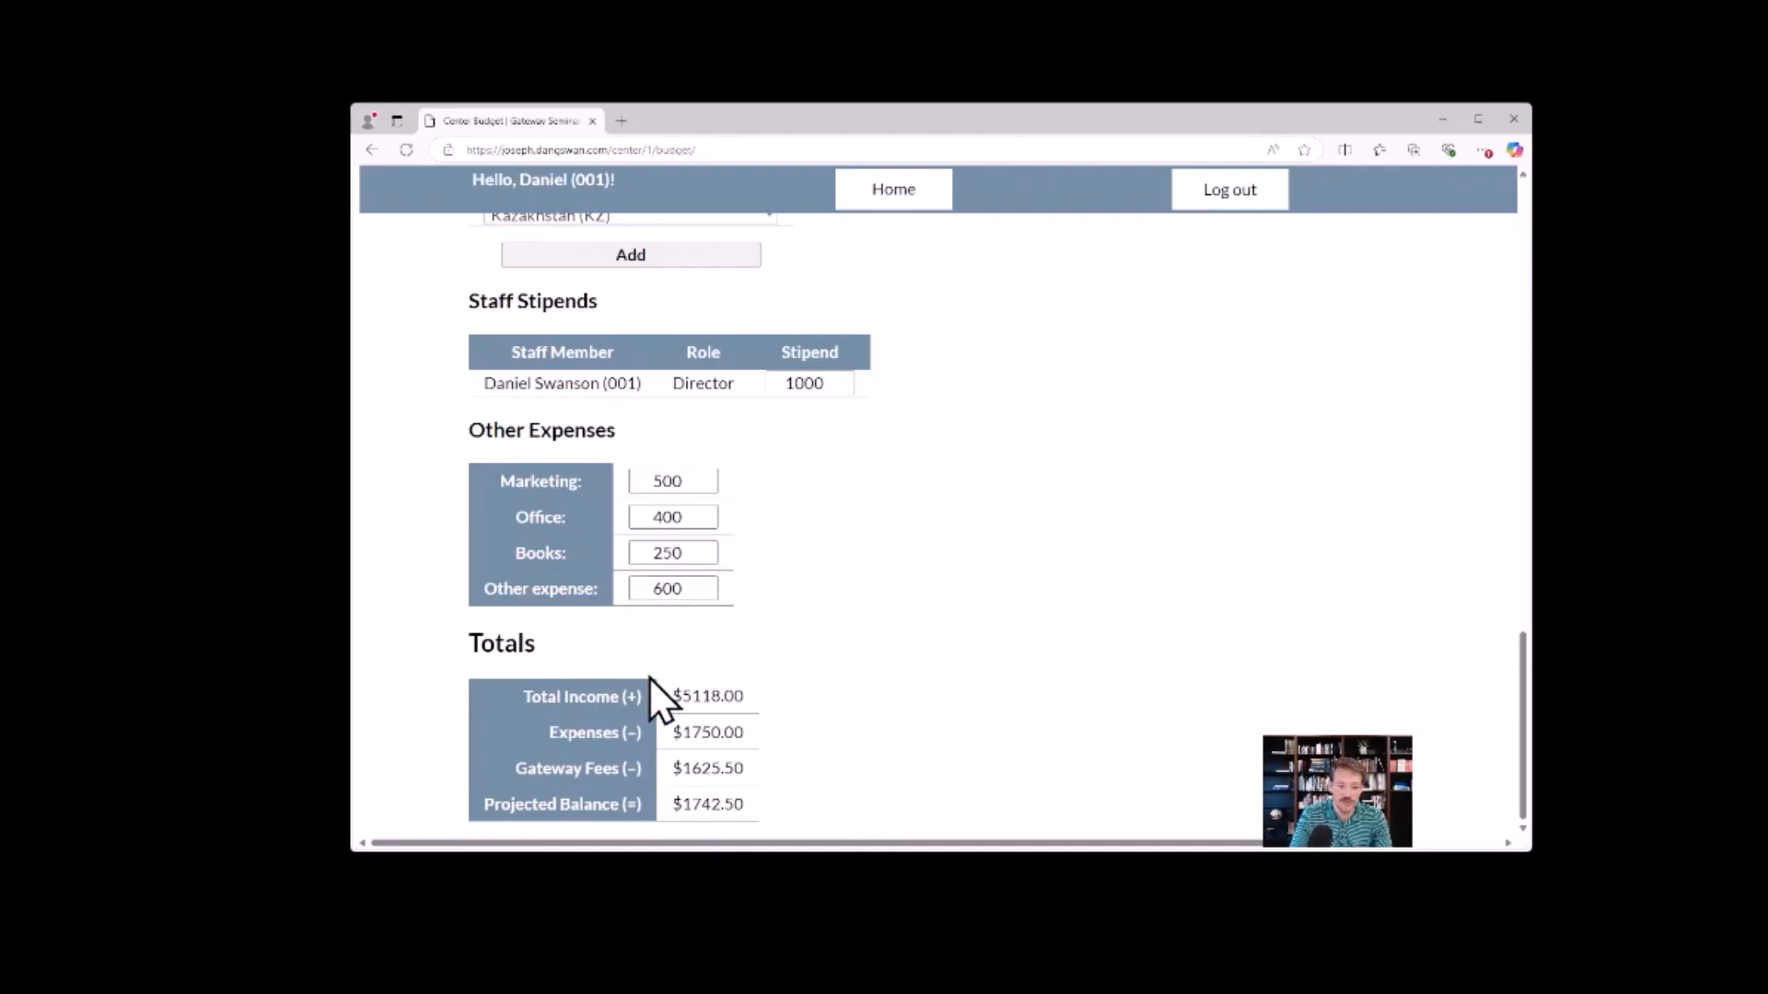
Examine the total income and expenses amounts in the budget's Totals section.
drag(707, 696, 744, 696)
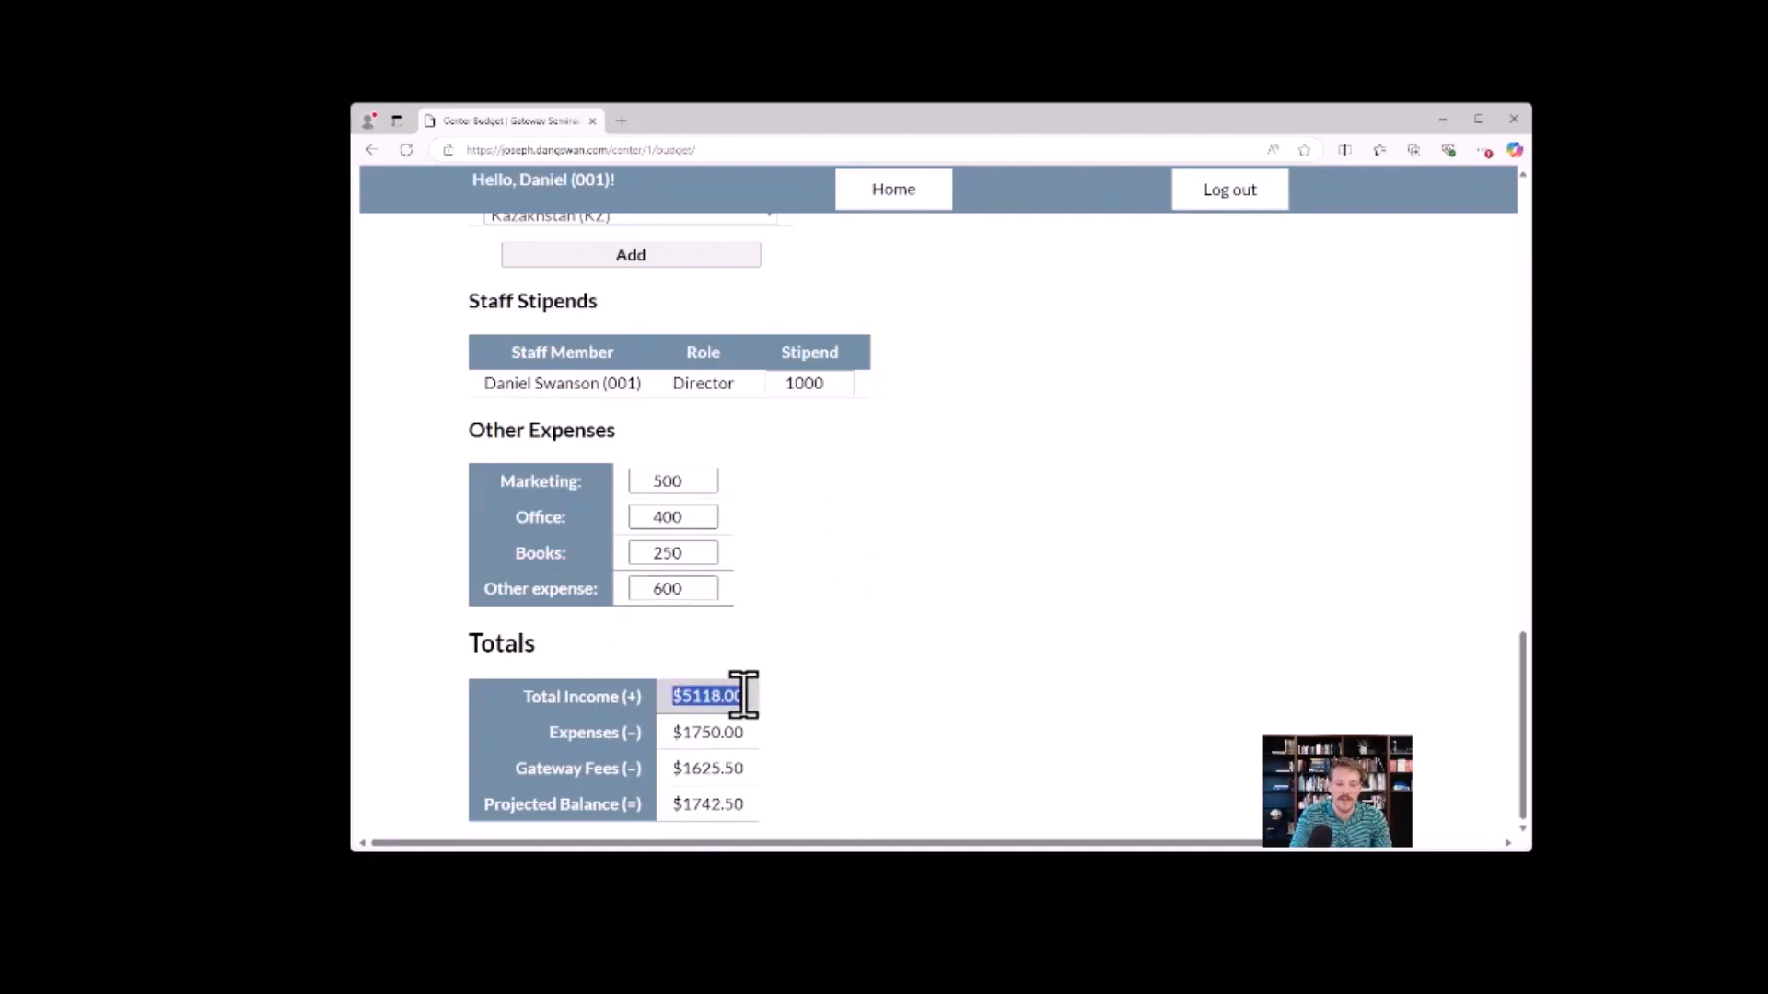
click(799, 703)
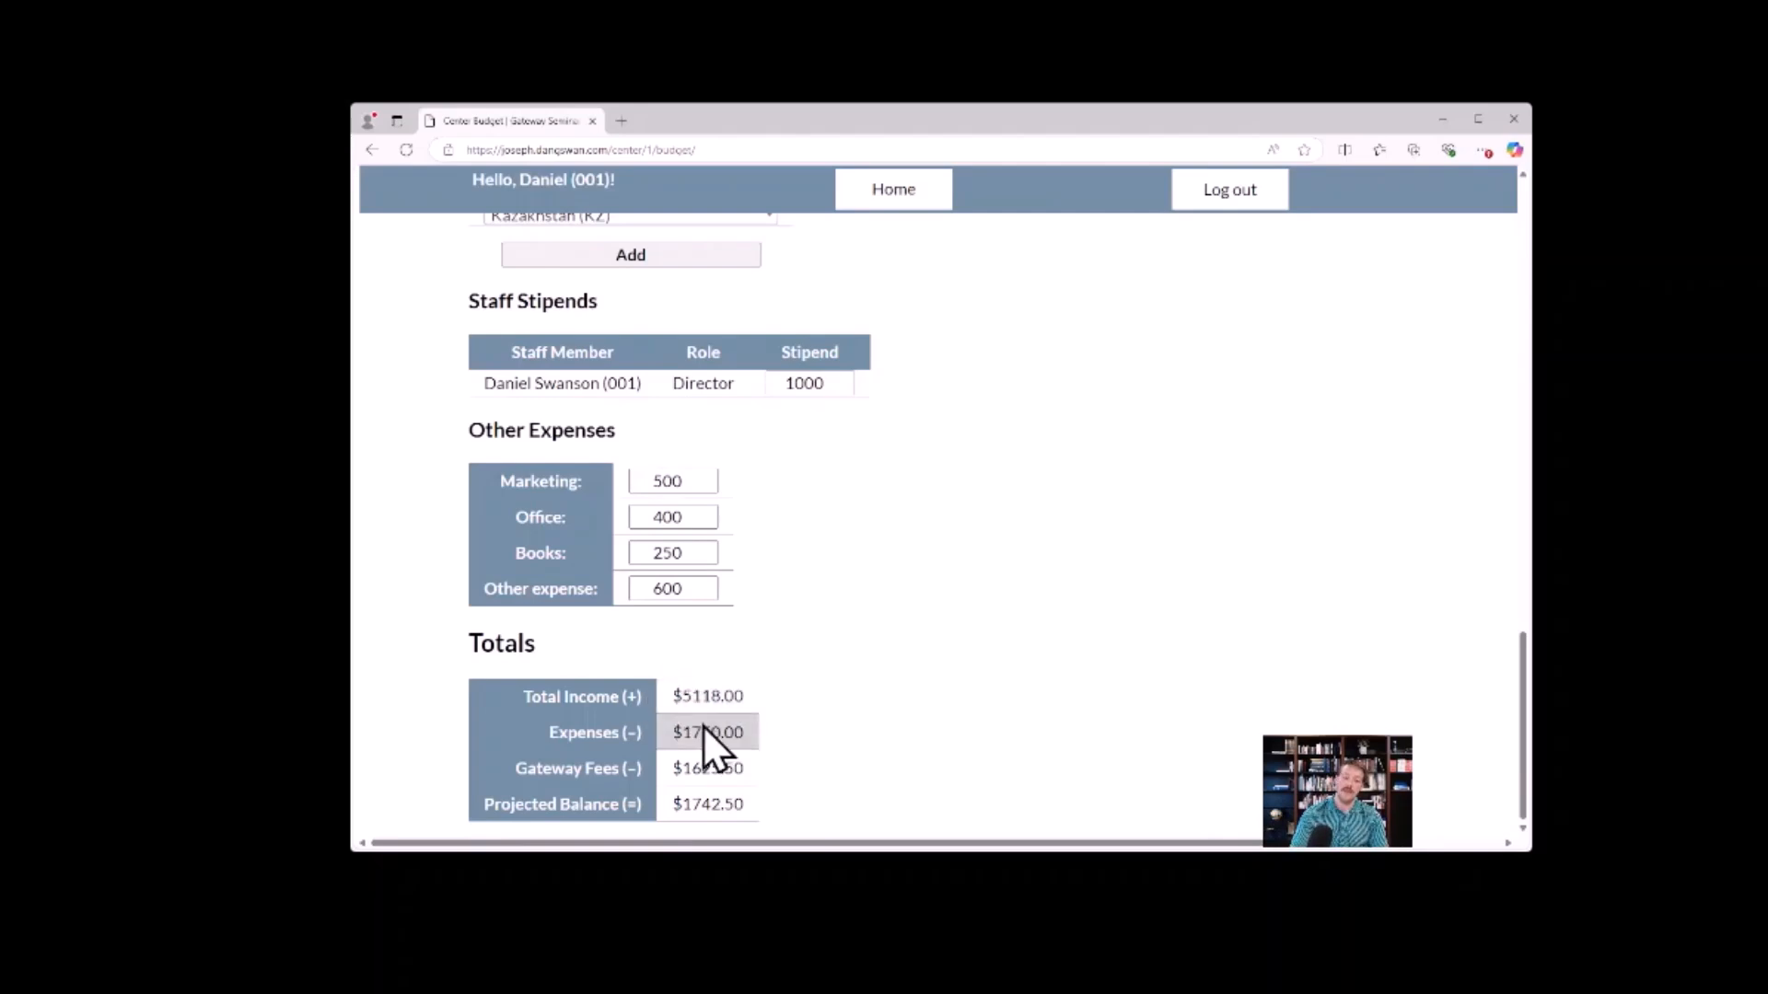
drag(750, 731, 685, 727)
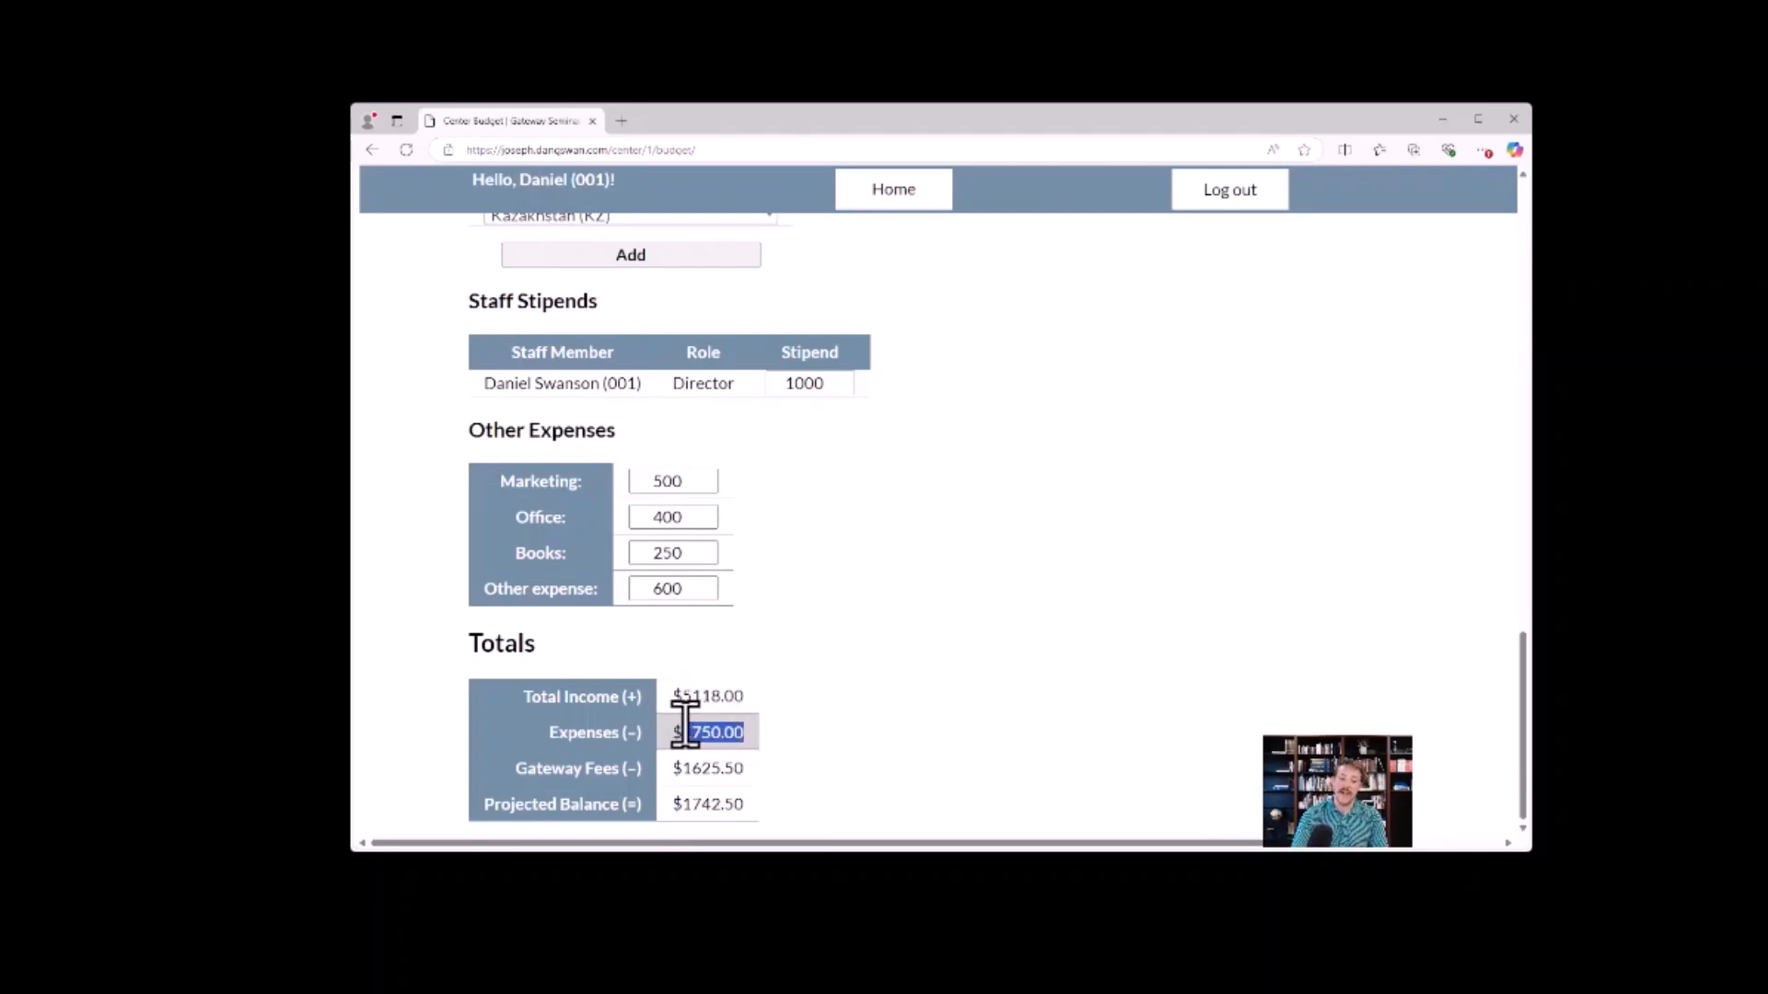
Examine the gateway fees and projected balance in the Totals section together with the Student Fees table.
click(794, 574)
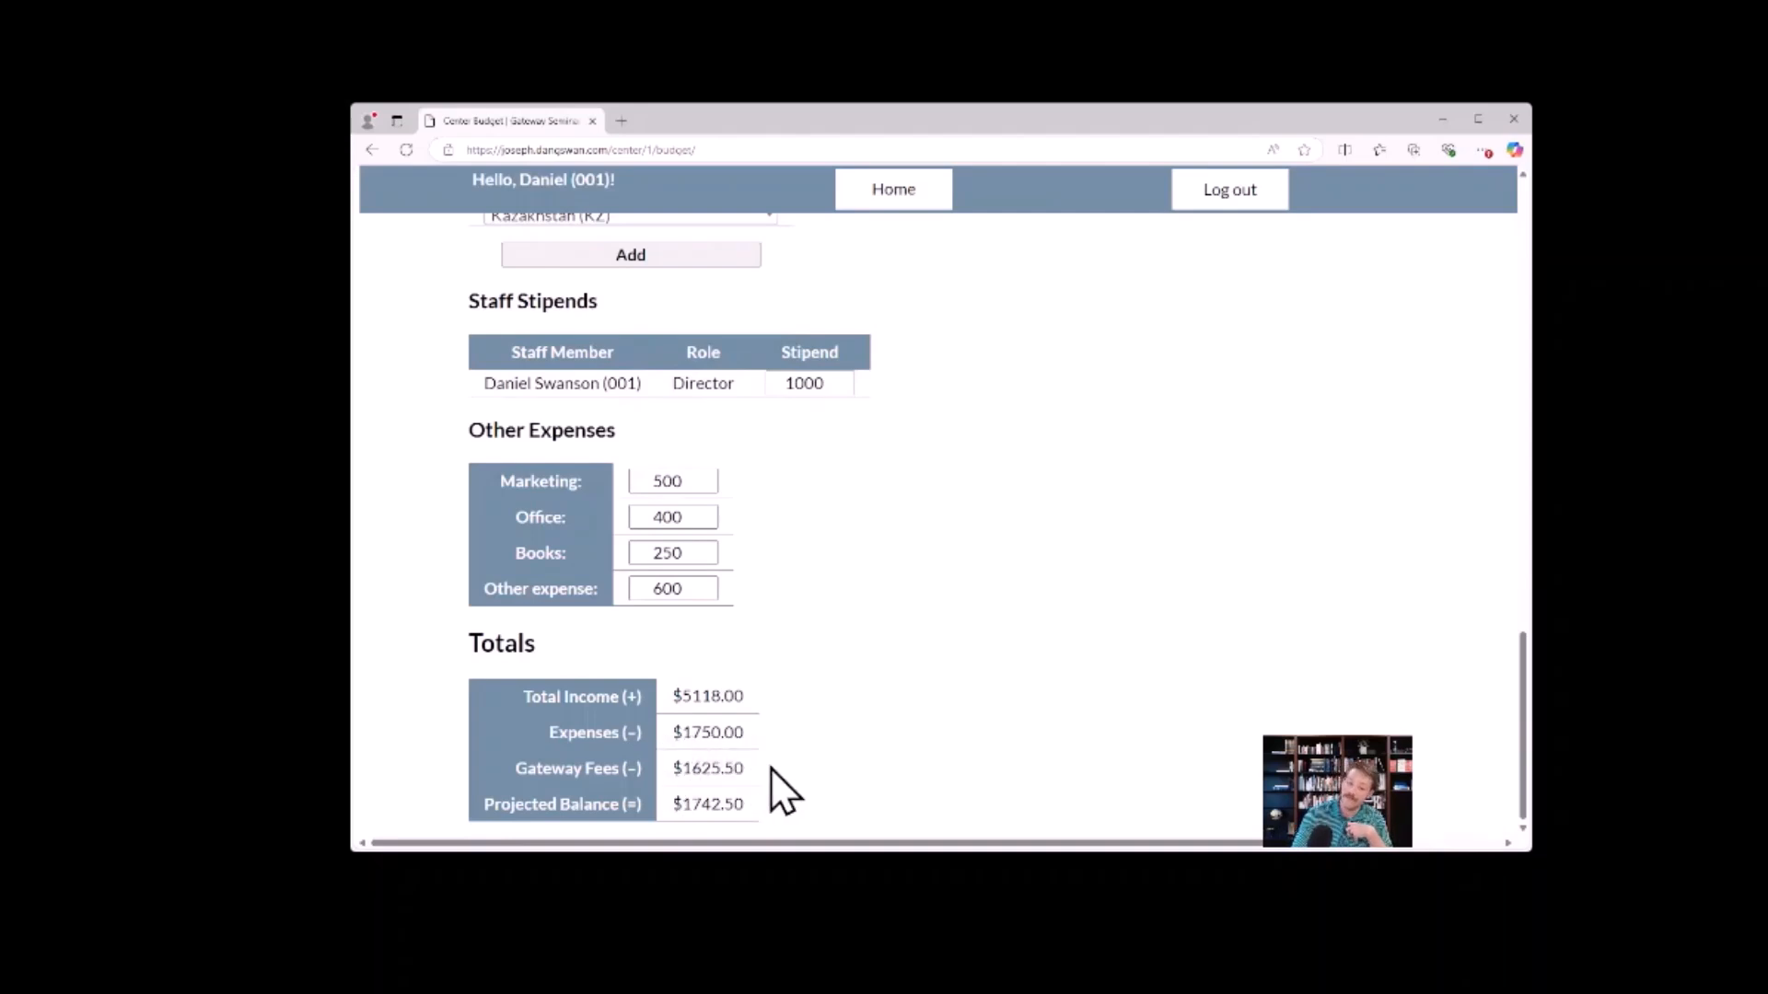
scroll(809, 635, up, 4)
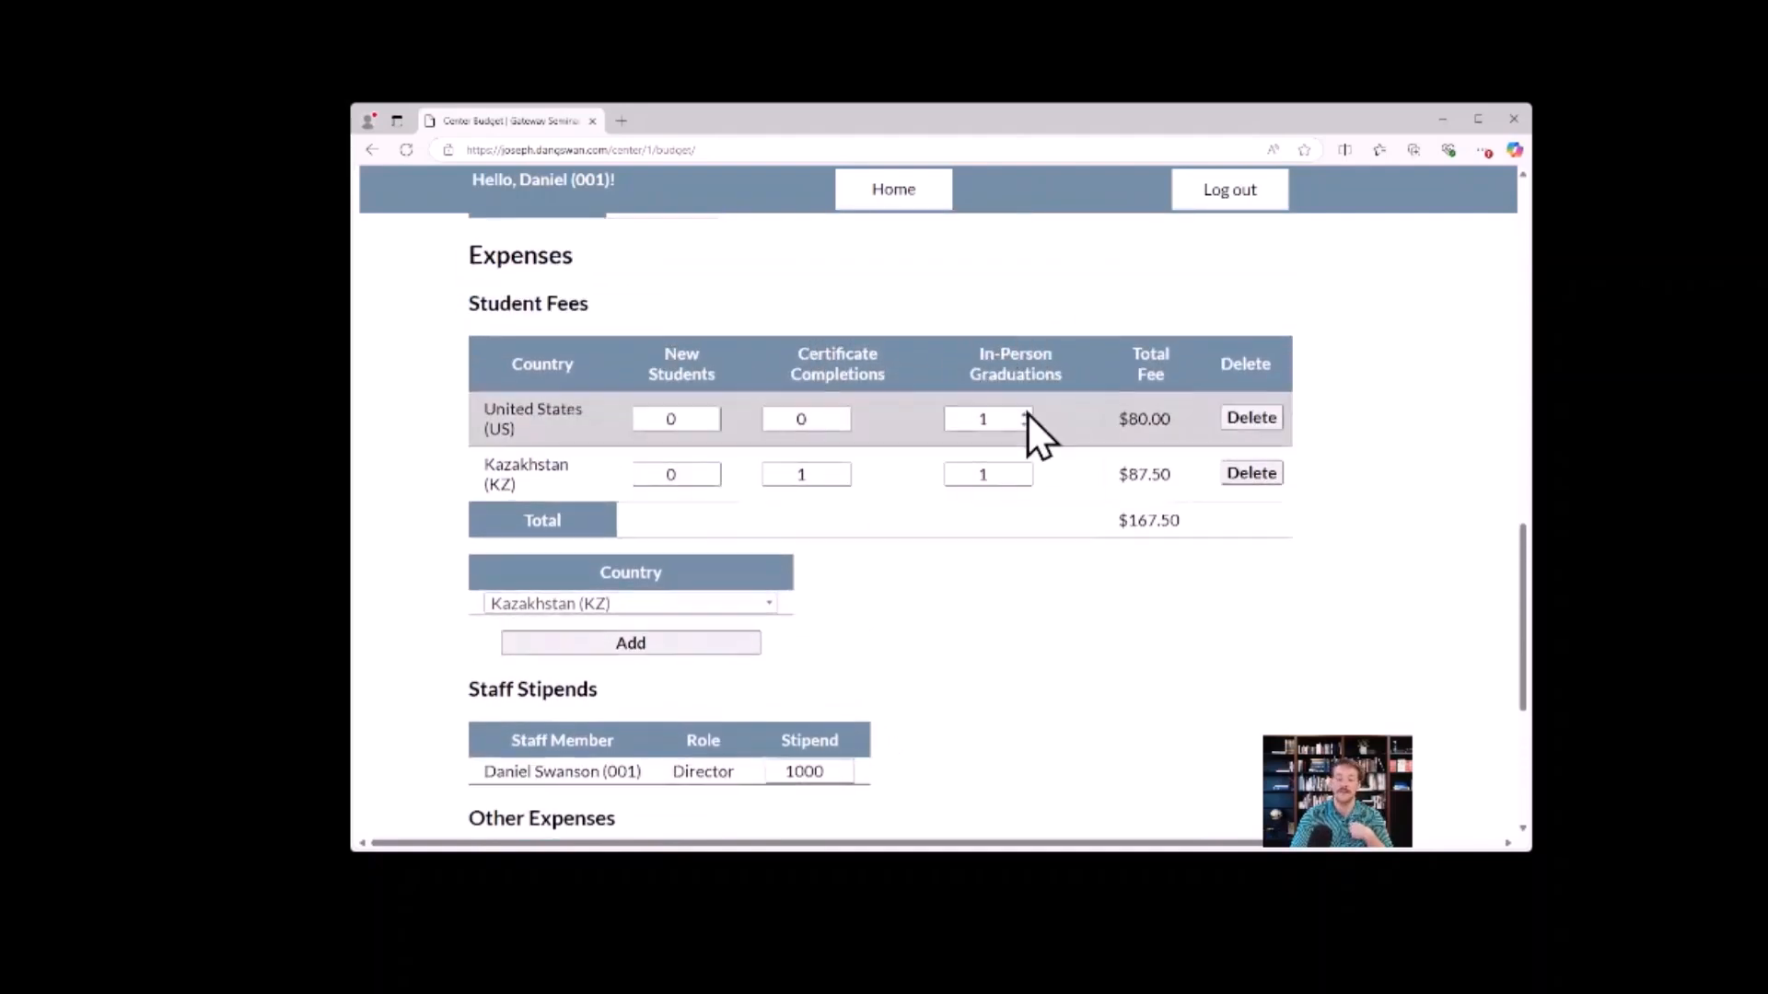
scroll(1021, 442, down, 4)
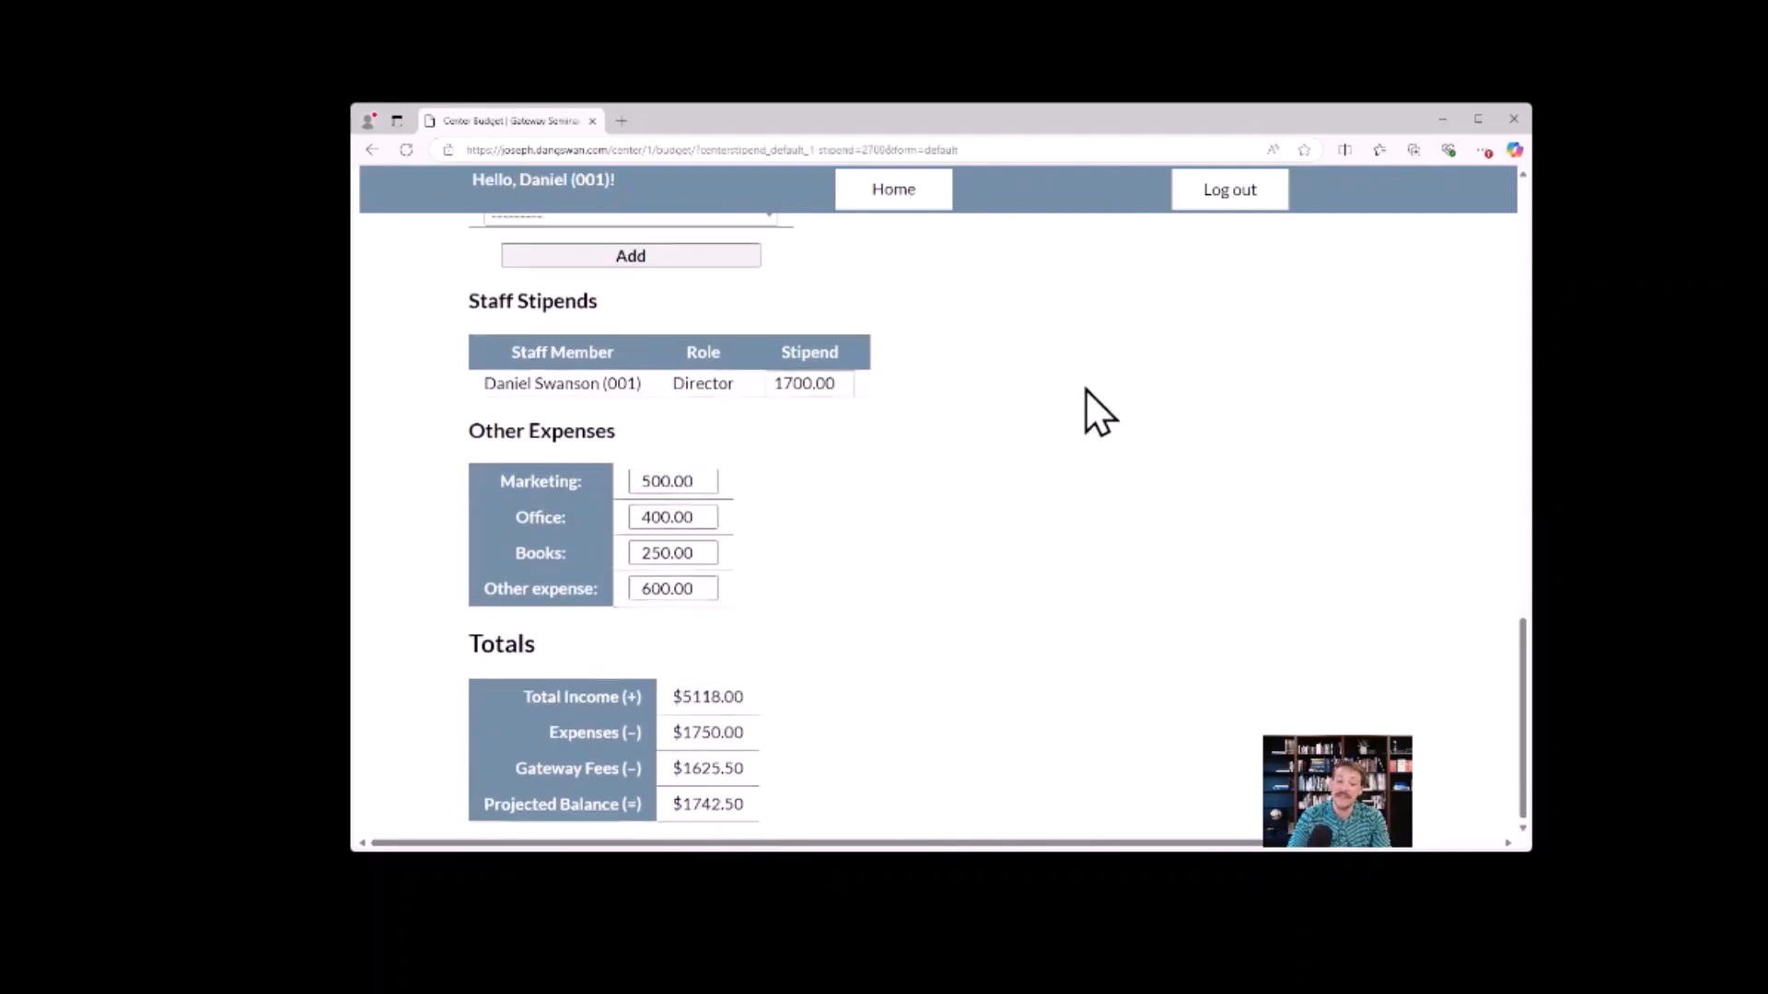
scroll(1079, 488, up, 5)
scroll(920, 564, up, 6)
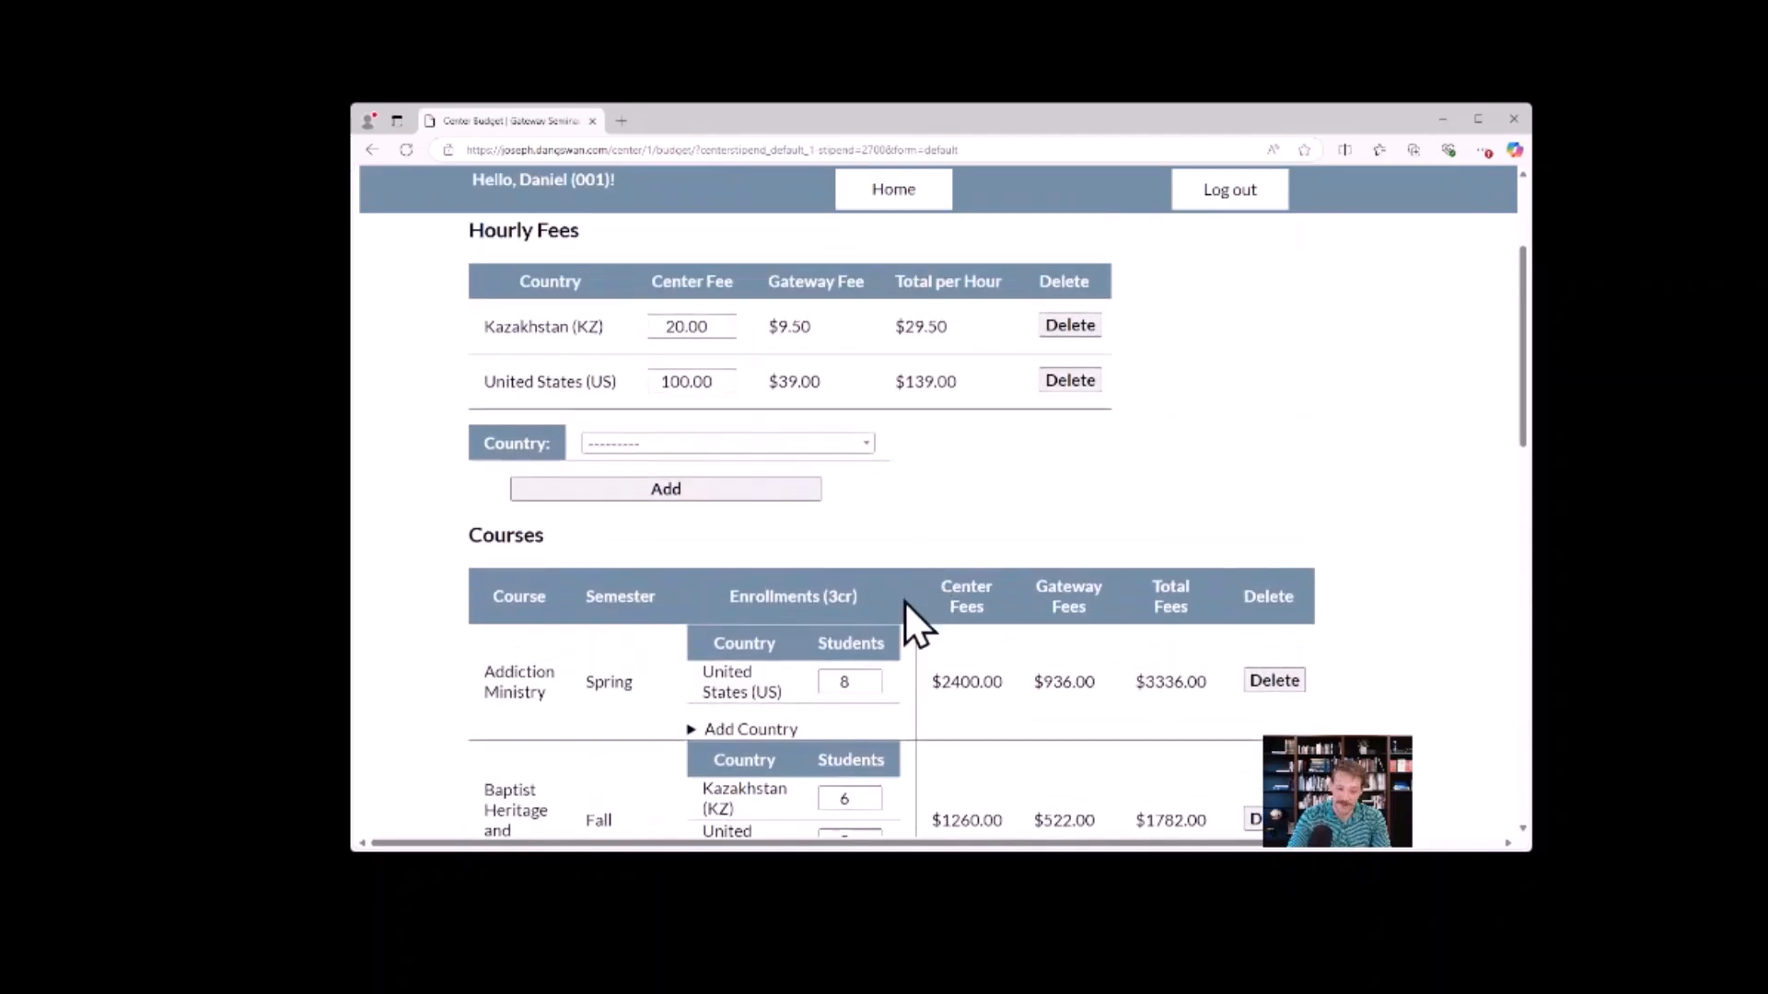
Set the United States student enrollment of the Addiction Ministry course to 5.
scroll(939, 553, down, 1)
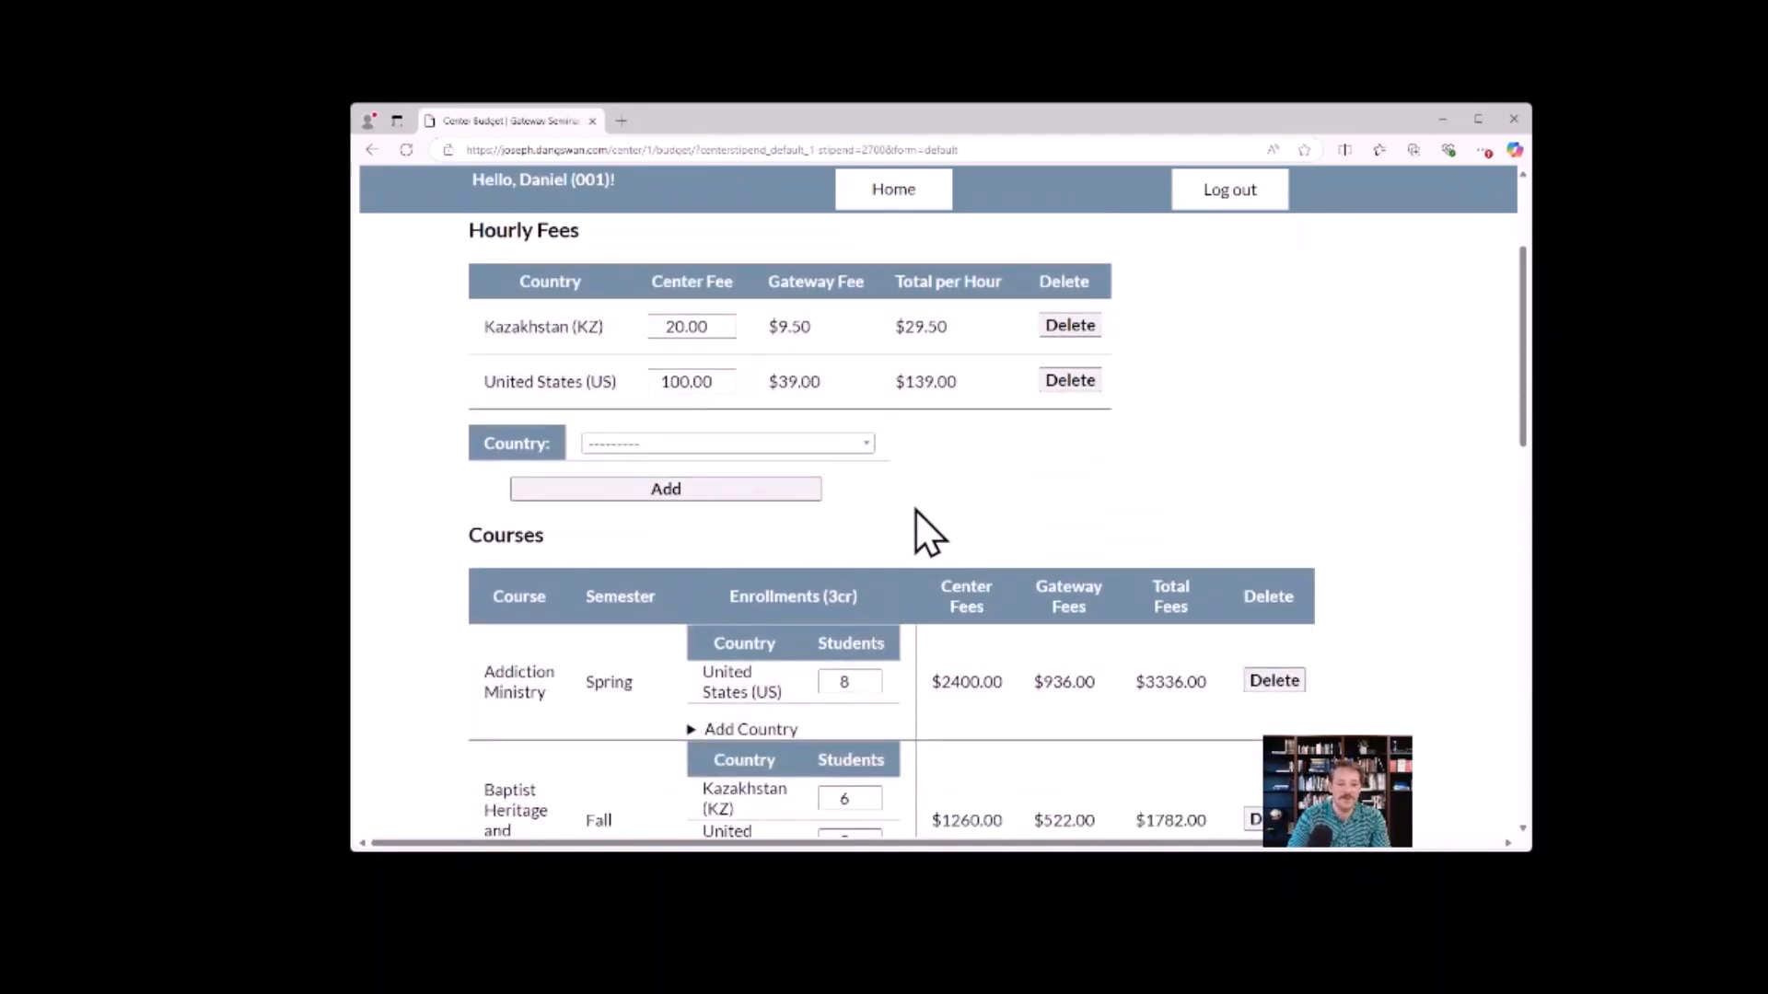
scroll(911, 522, down, 2)
click(873, 522)
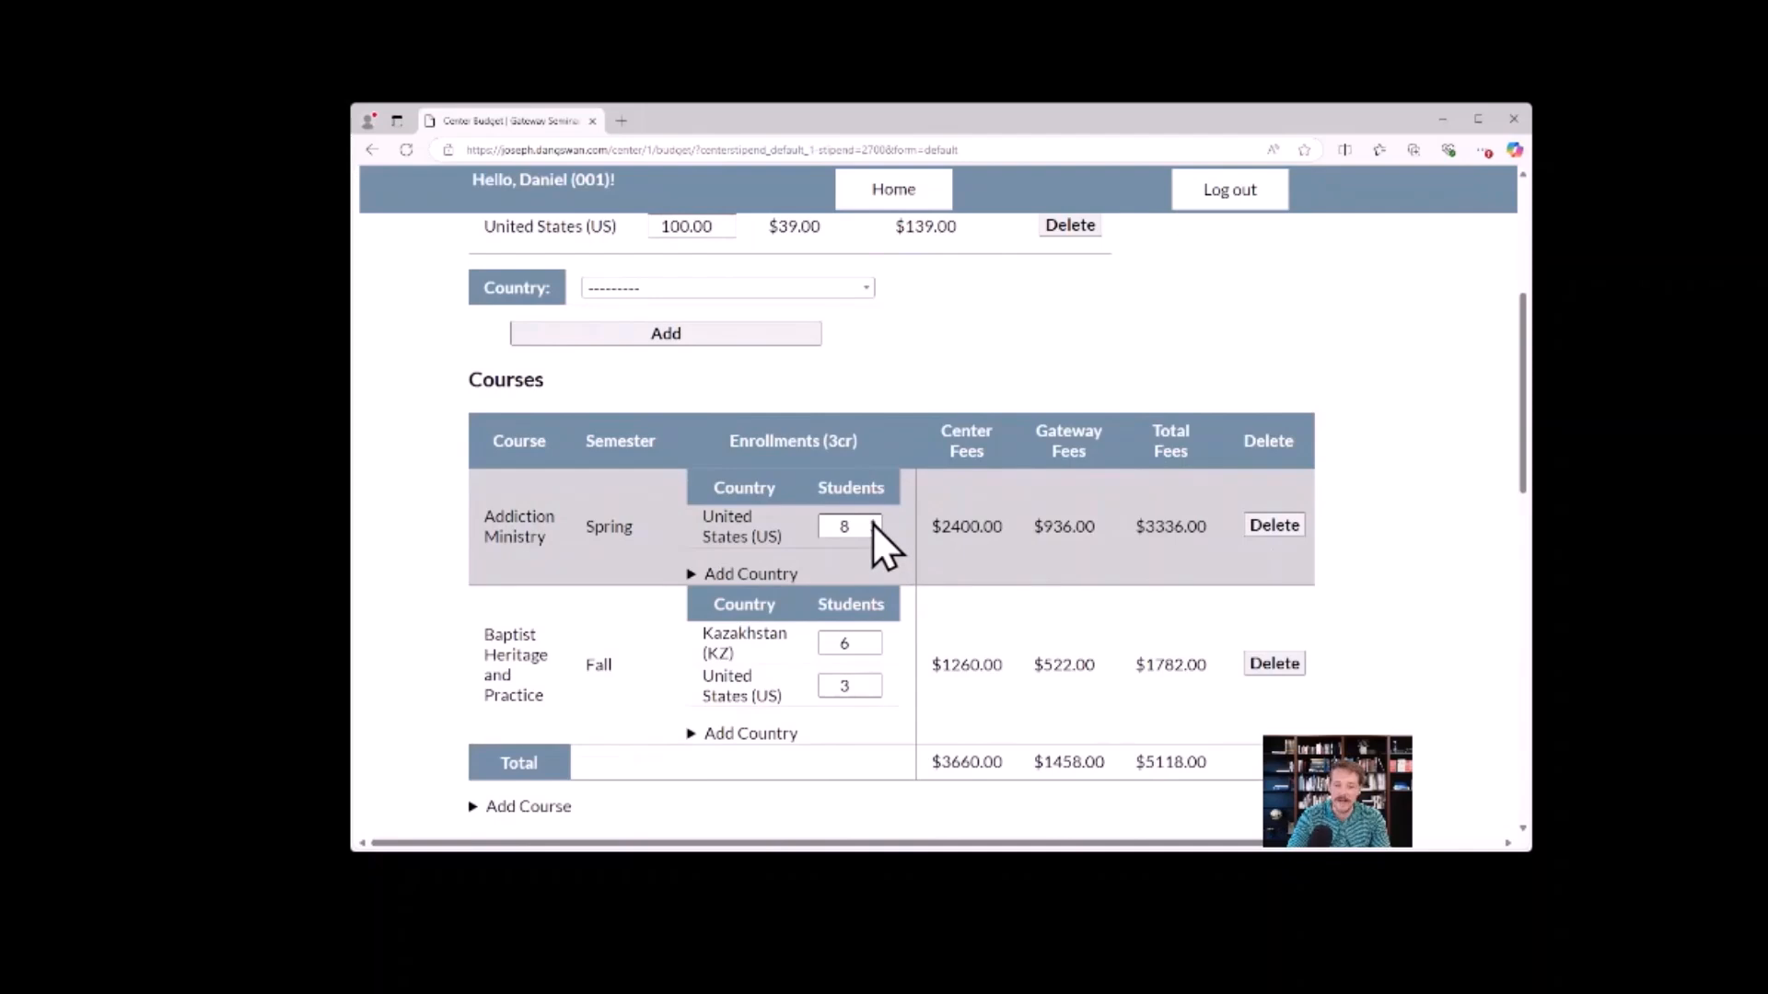
click(873, 522)
click(874, 531)
click(873, 531)
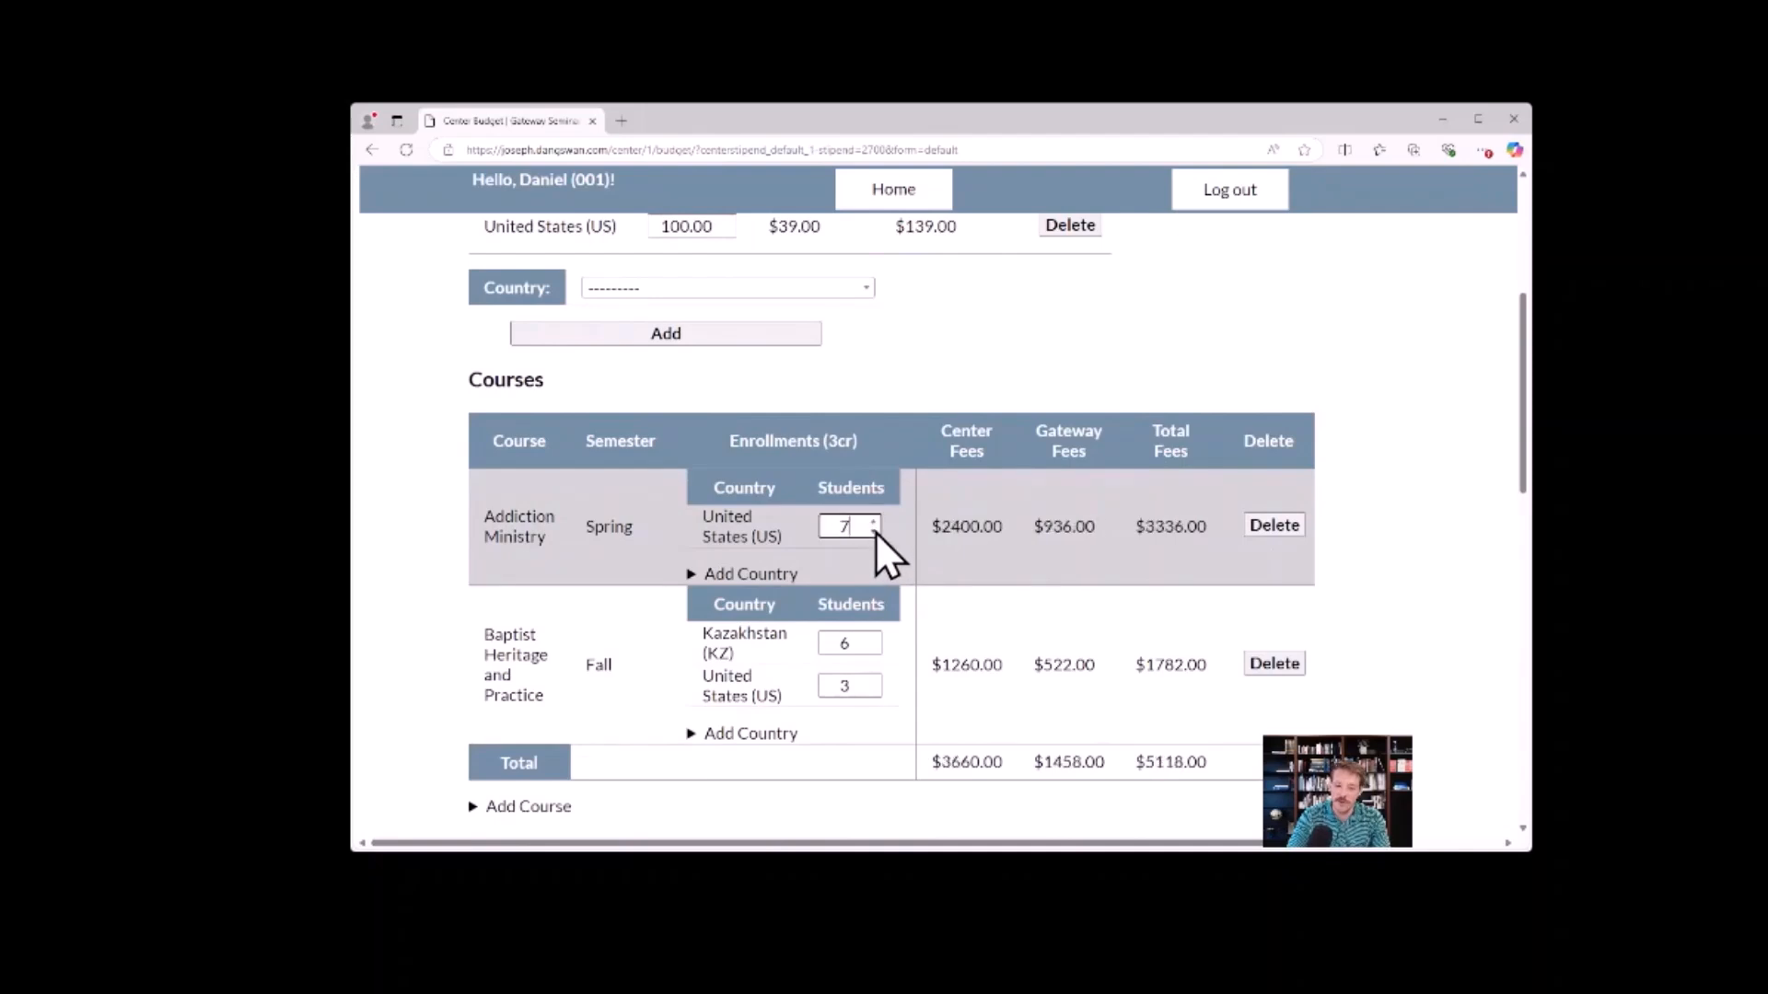
click(874, 531)
click(874, 531)
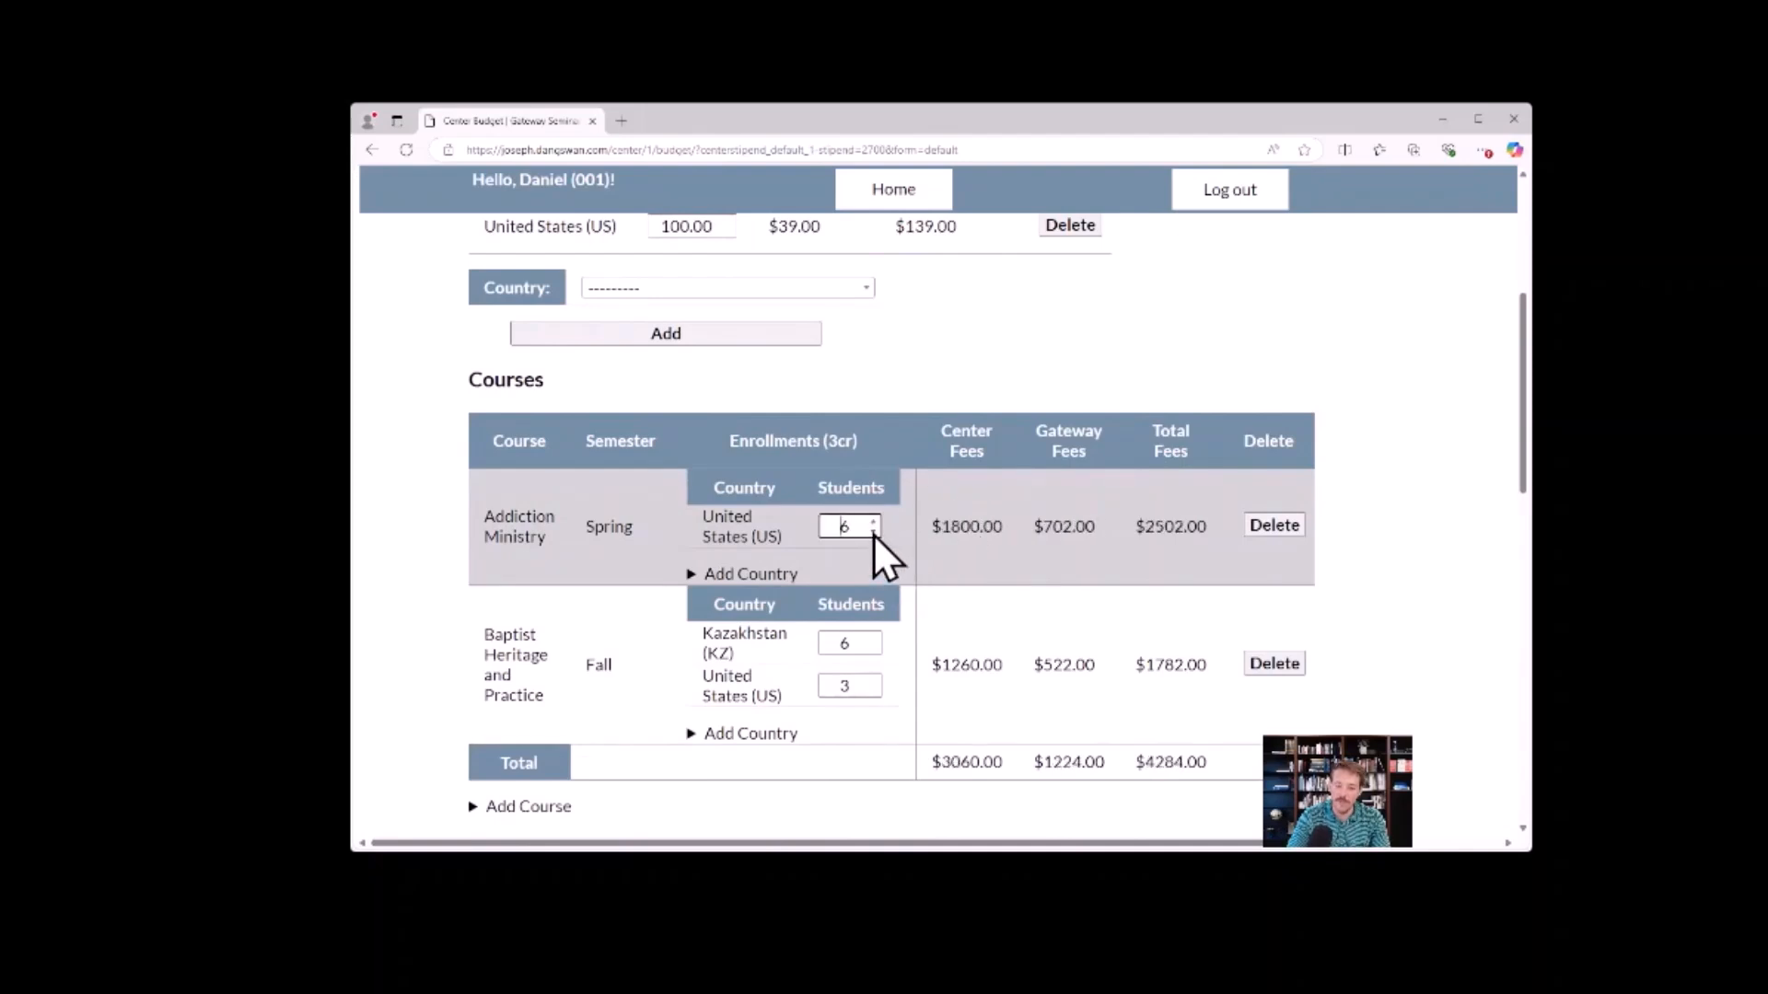
click(874, 532)
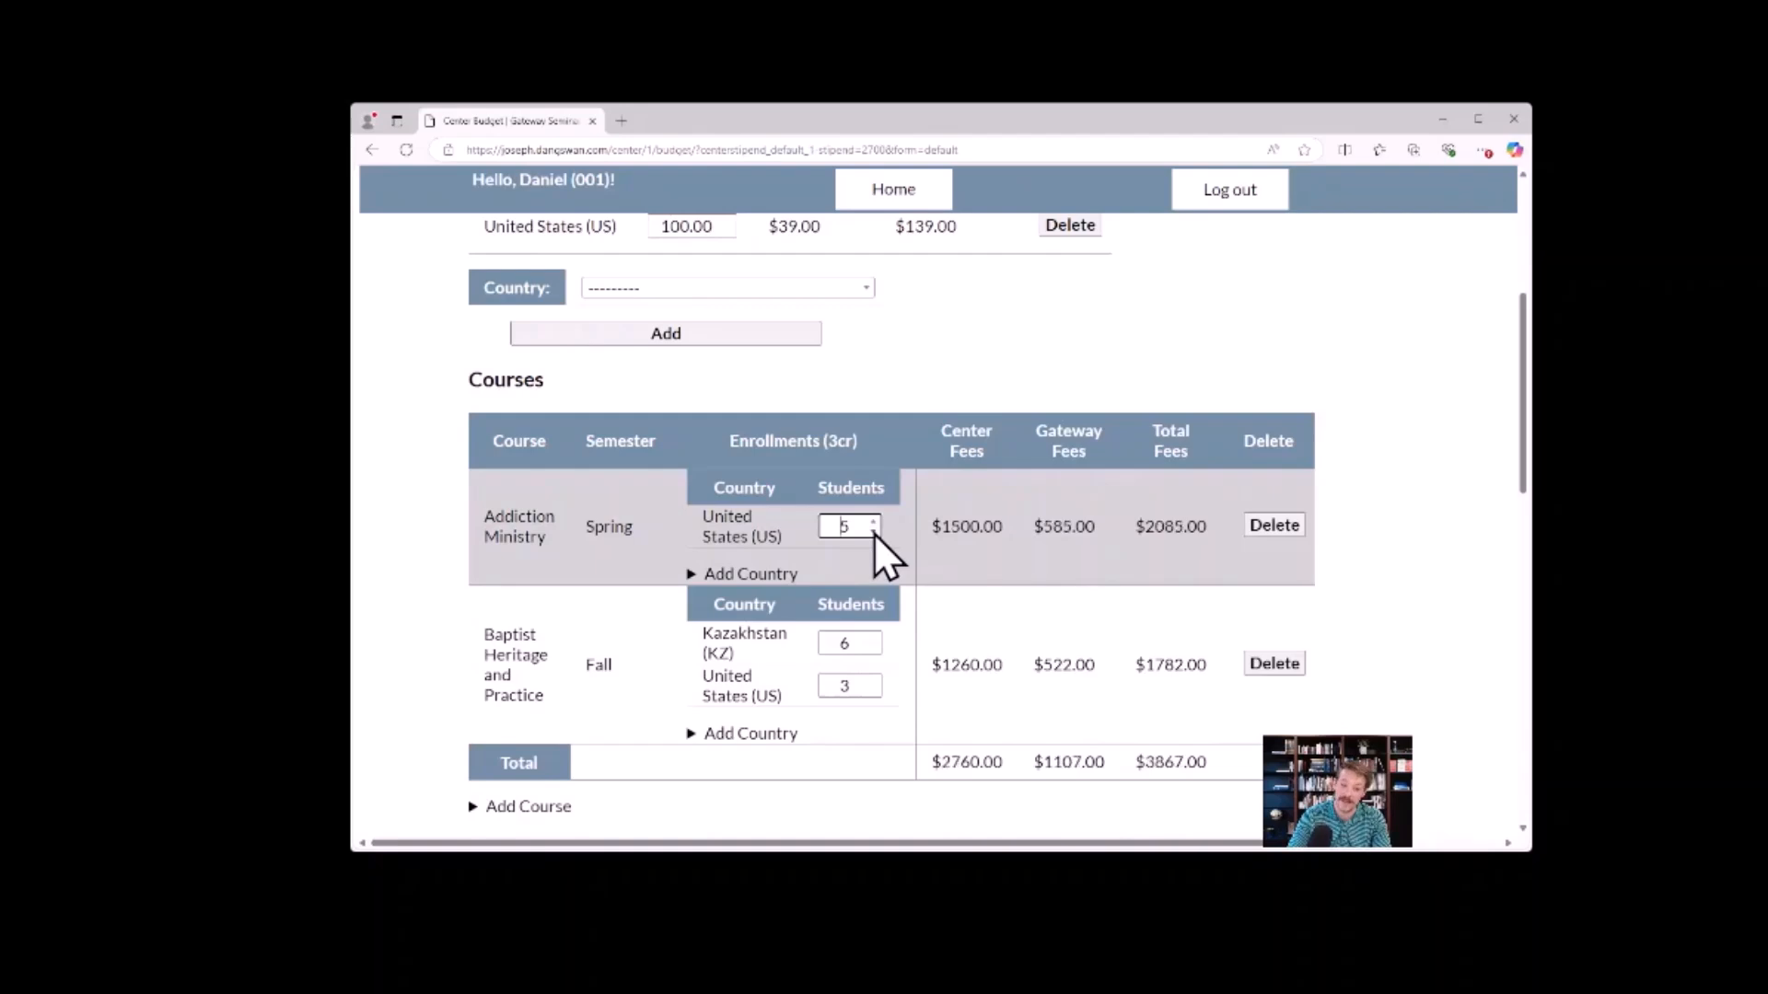
Check the projected balance in the budget's Totals section.
scroll(897, 480, down, 8)
scroll(884, 497, down, 1)
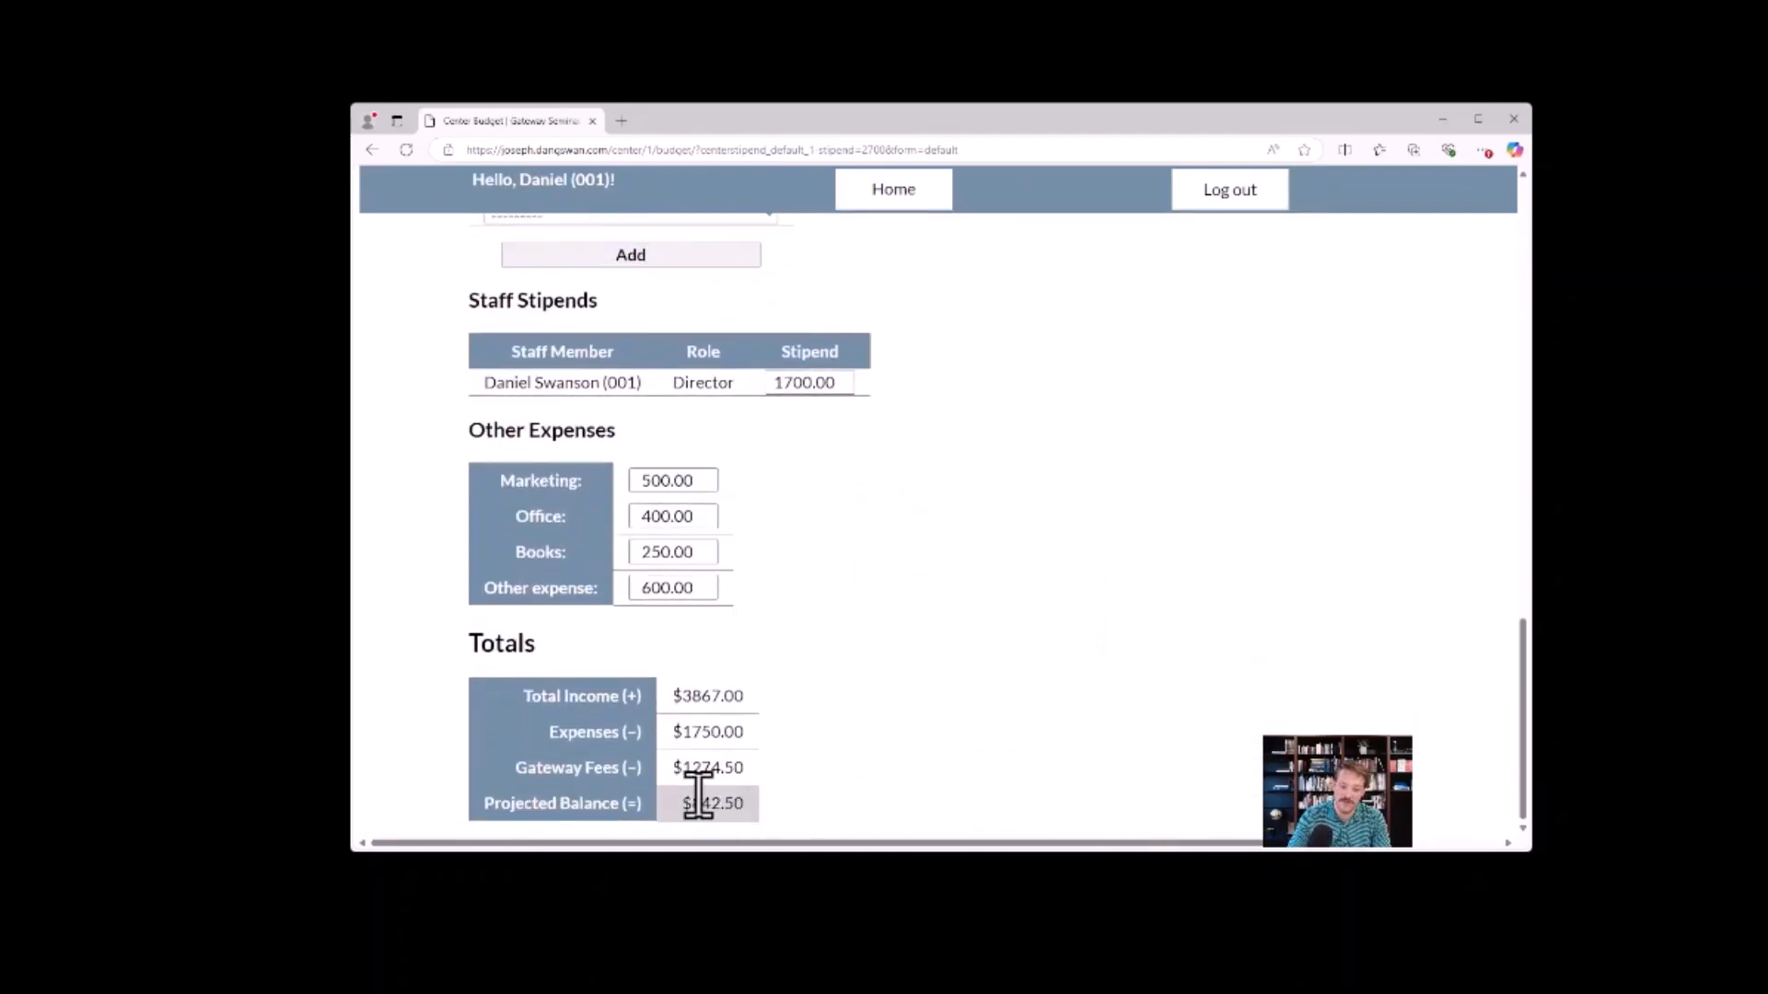
drag(686, 804, 739, 803)
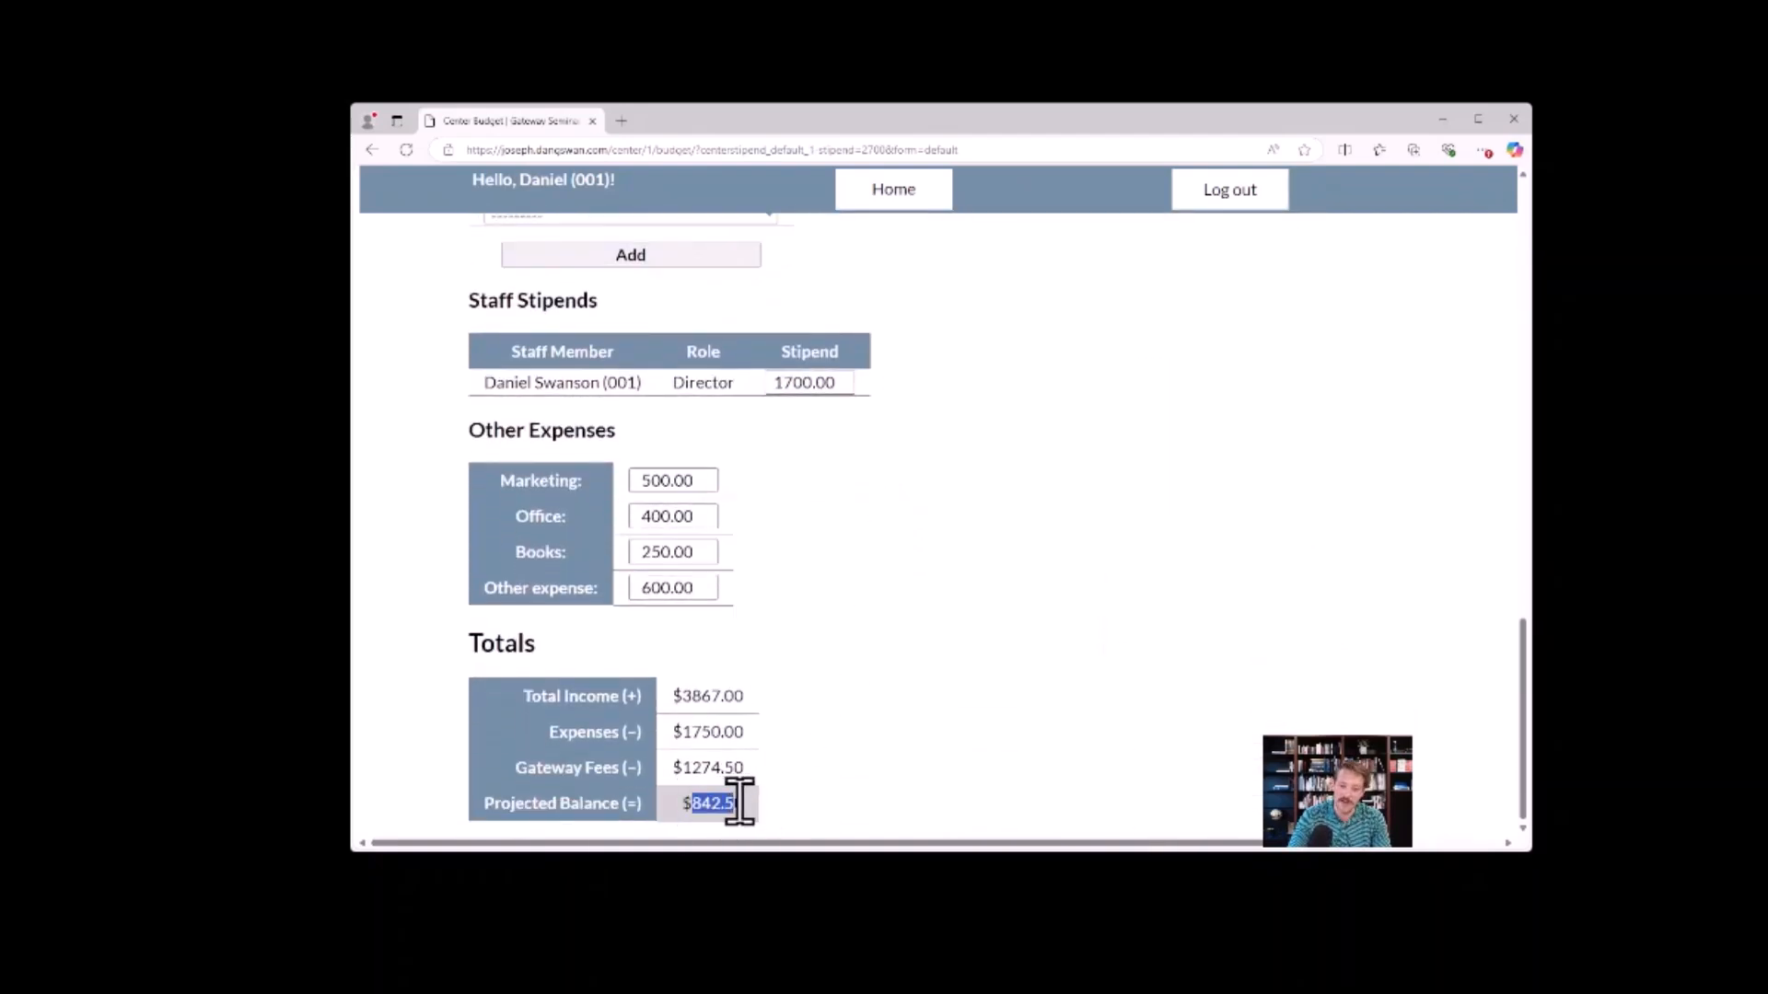
click(787, 805)
Set the Baptist Heritage and Practice enrollments to 13 students for Kazakhstan and 1 for the United States.
scroll(893, 687, up, 12)
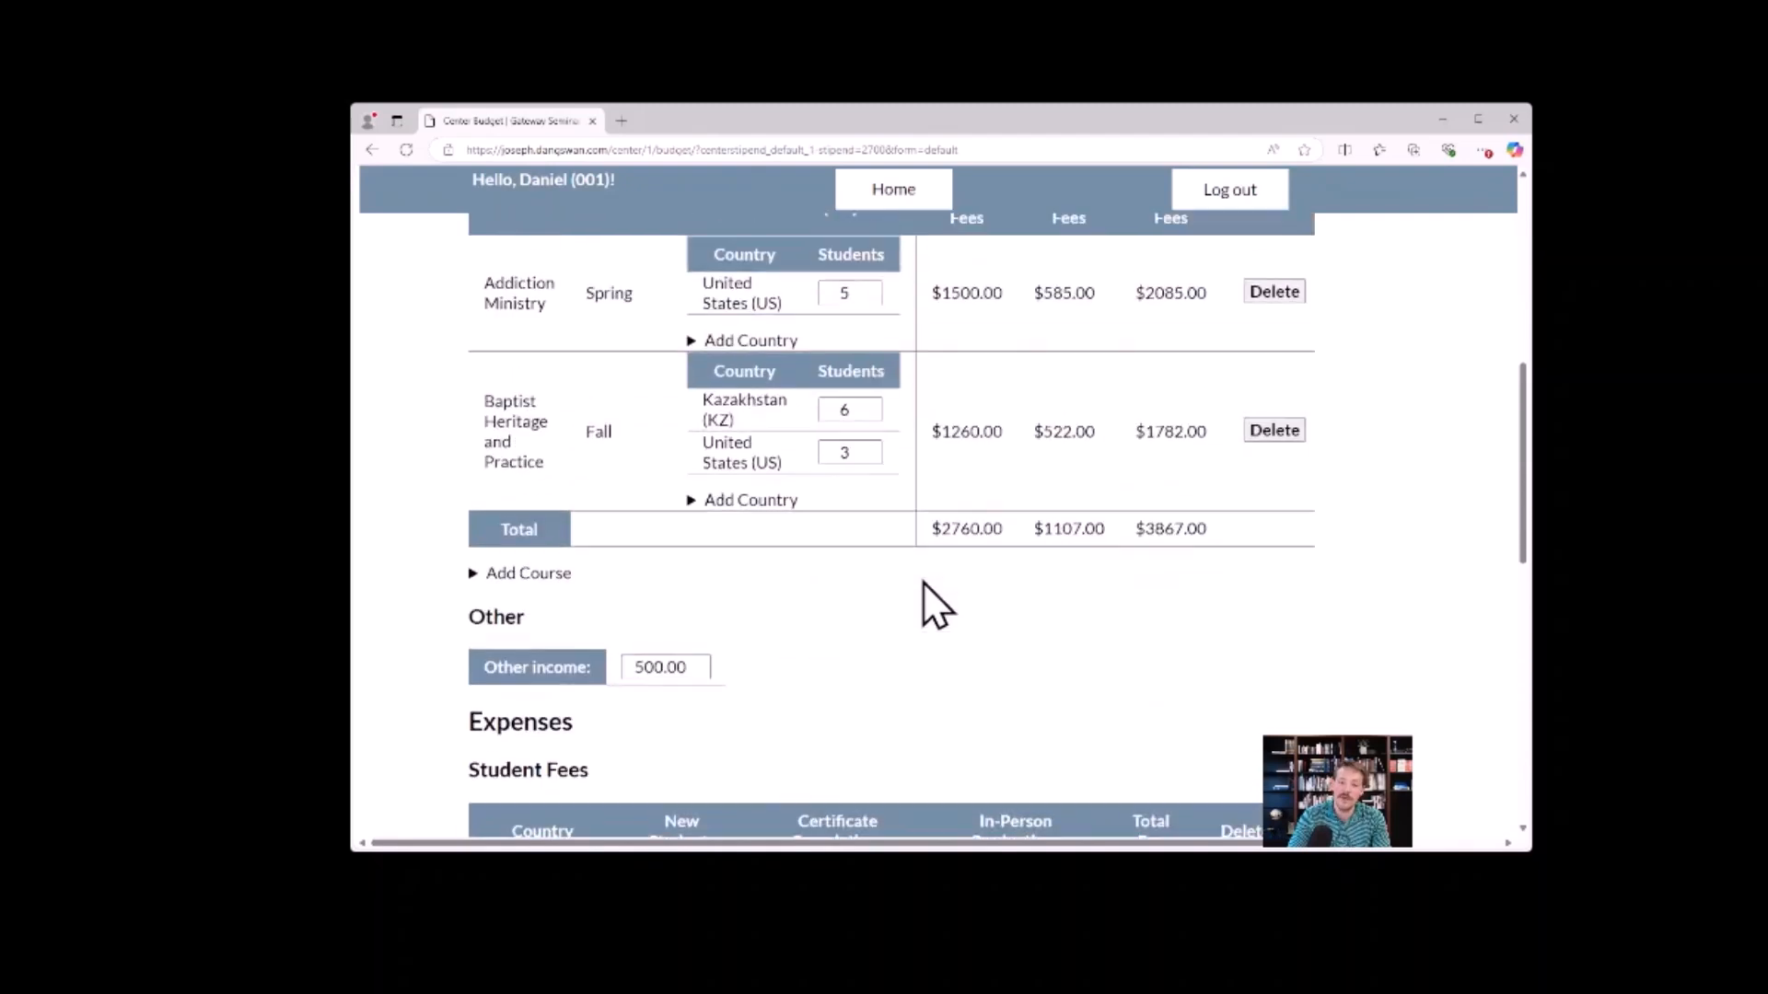
click(874, 639)
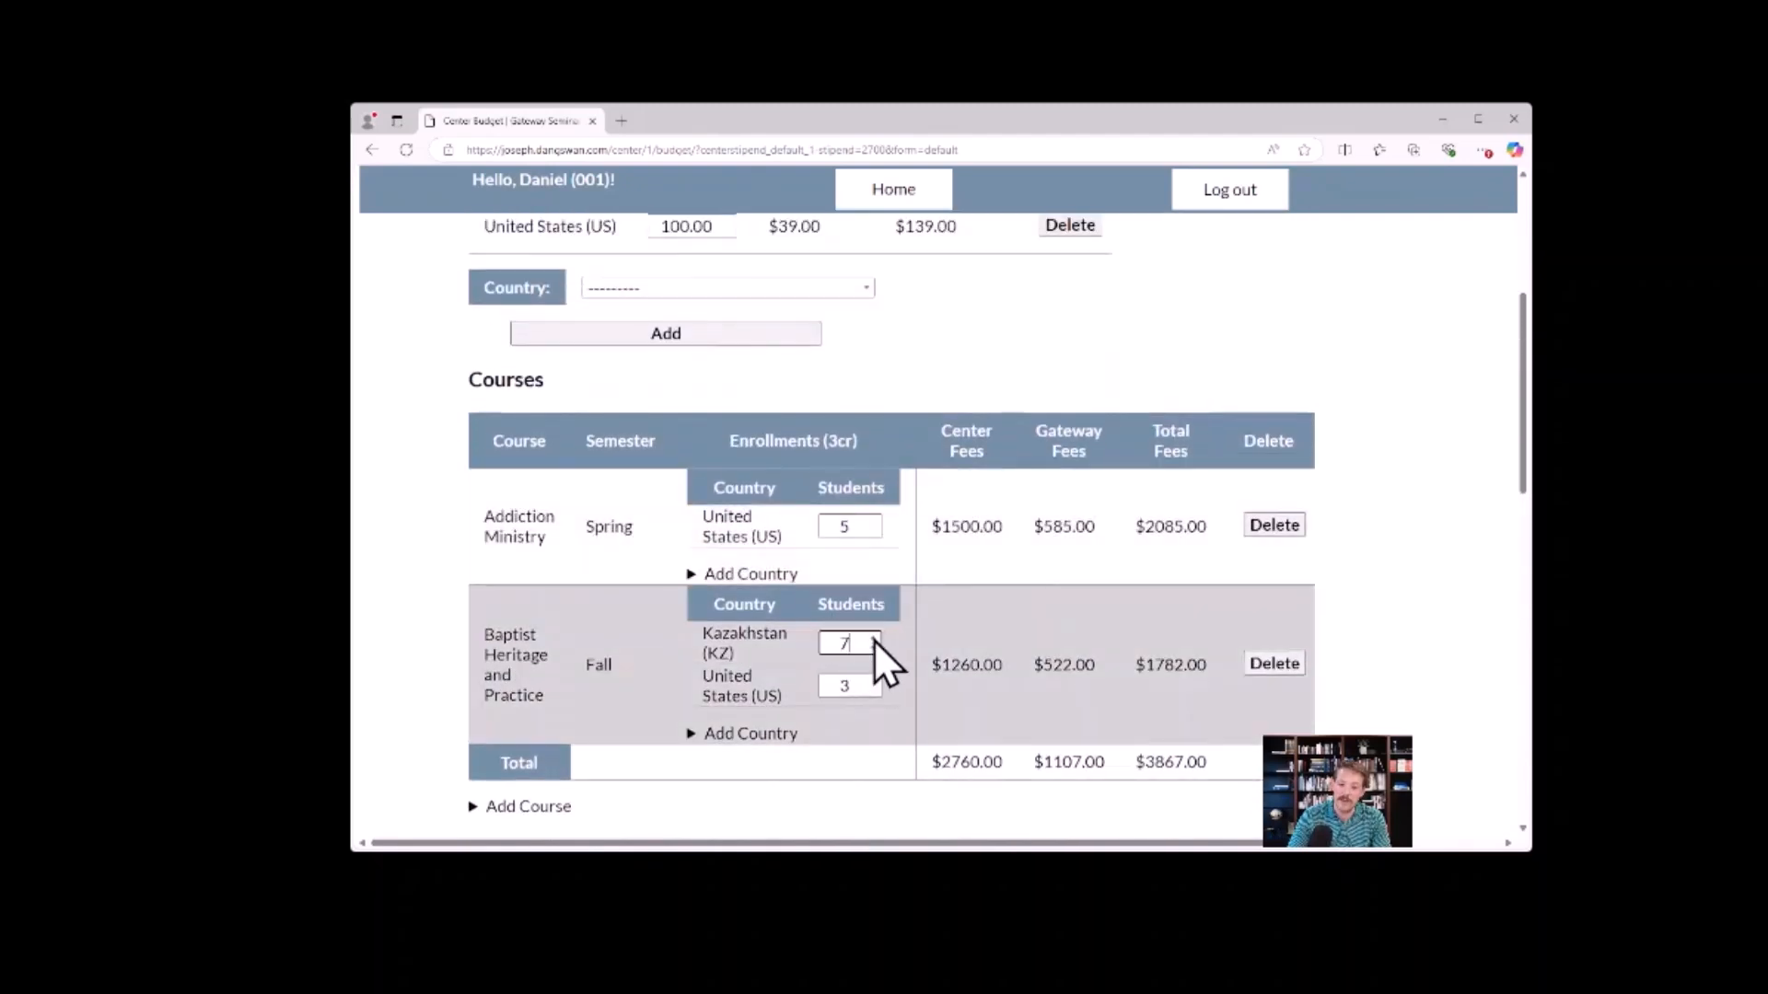
click(874, 639)
click(874, 638)
click(873, 639)
click(873, 639)
click(872, 639)
click(871, 638)
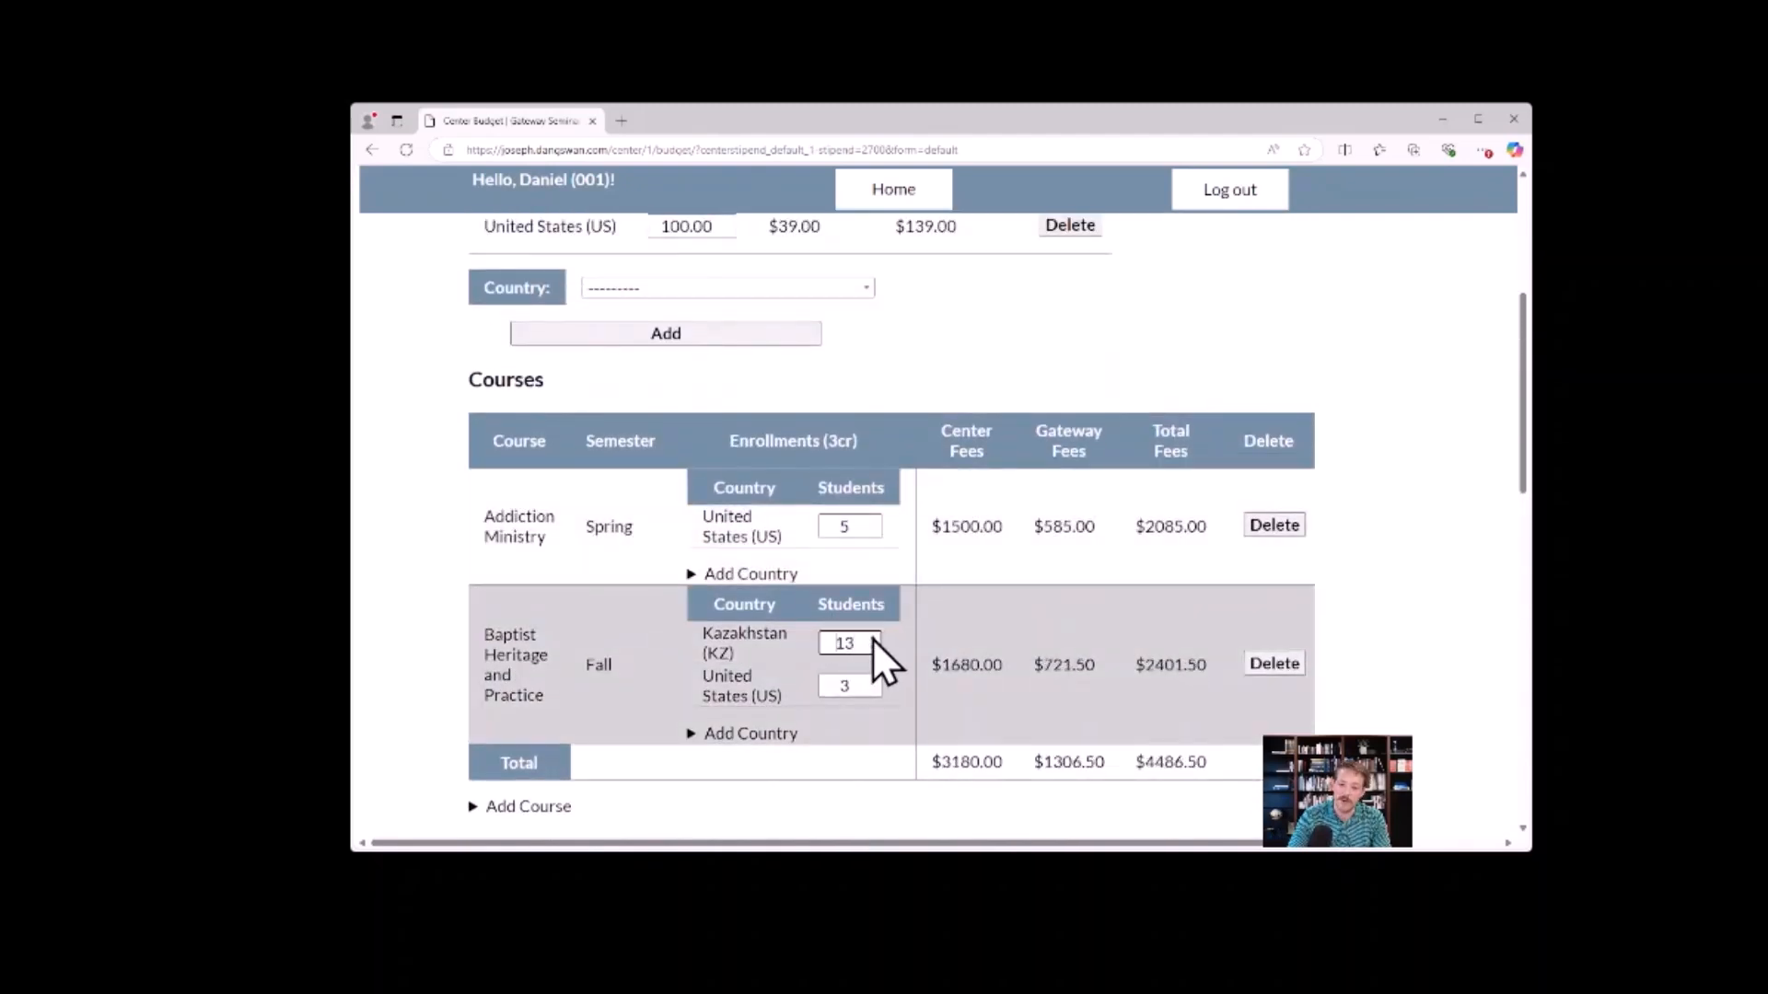
click(874, 692)
click(874, 693)
Review the whole 2025-26 budget, from hourly fees and courses through stipends and other expenses to the totals.
scroll(948, 607, down, 10)
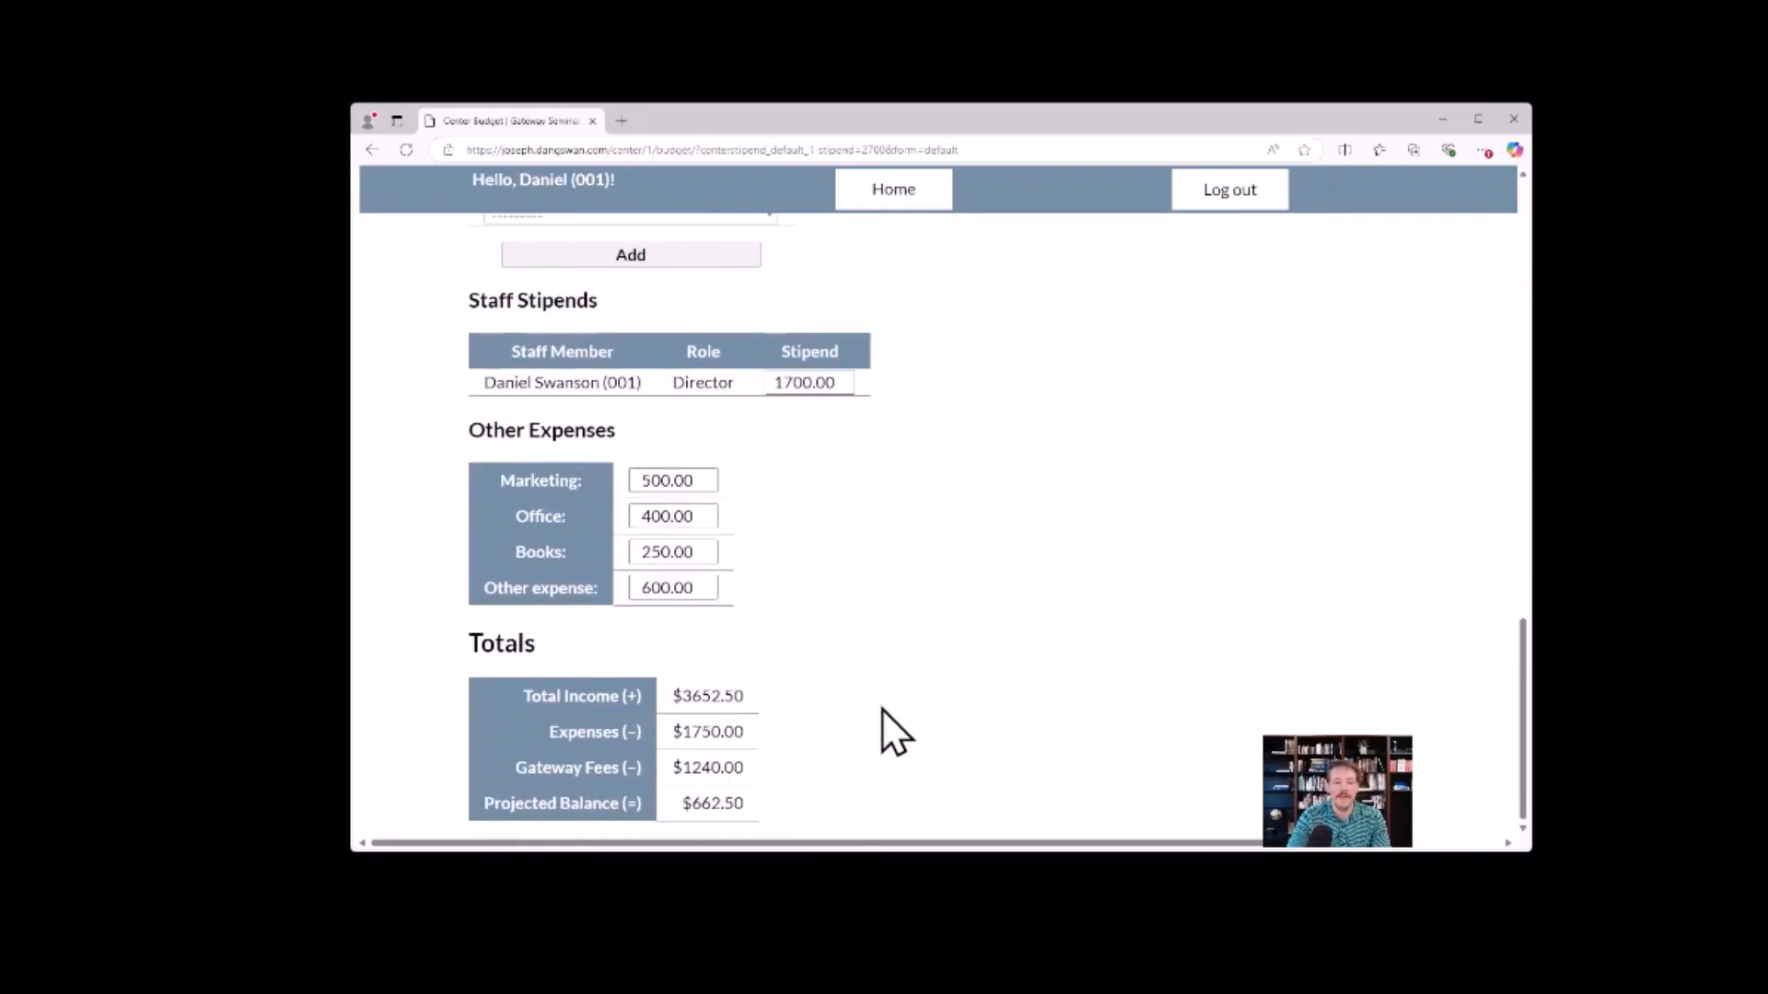
scroll(920, 718, up, 15)
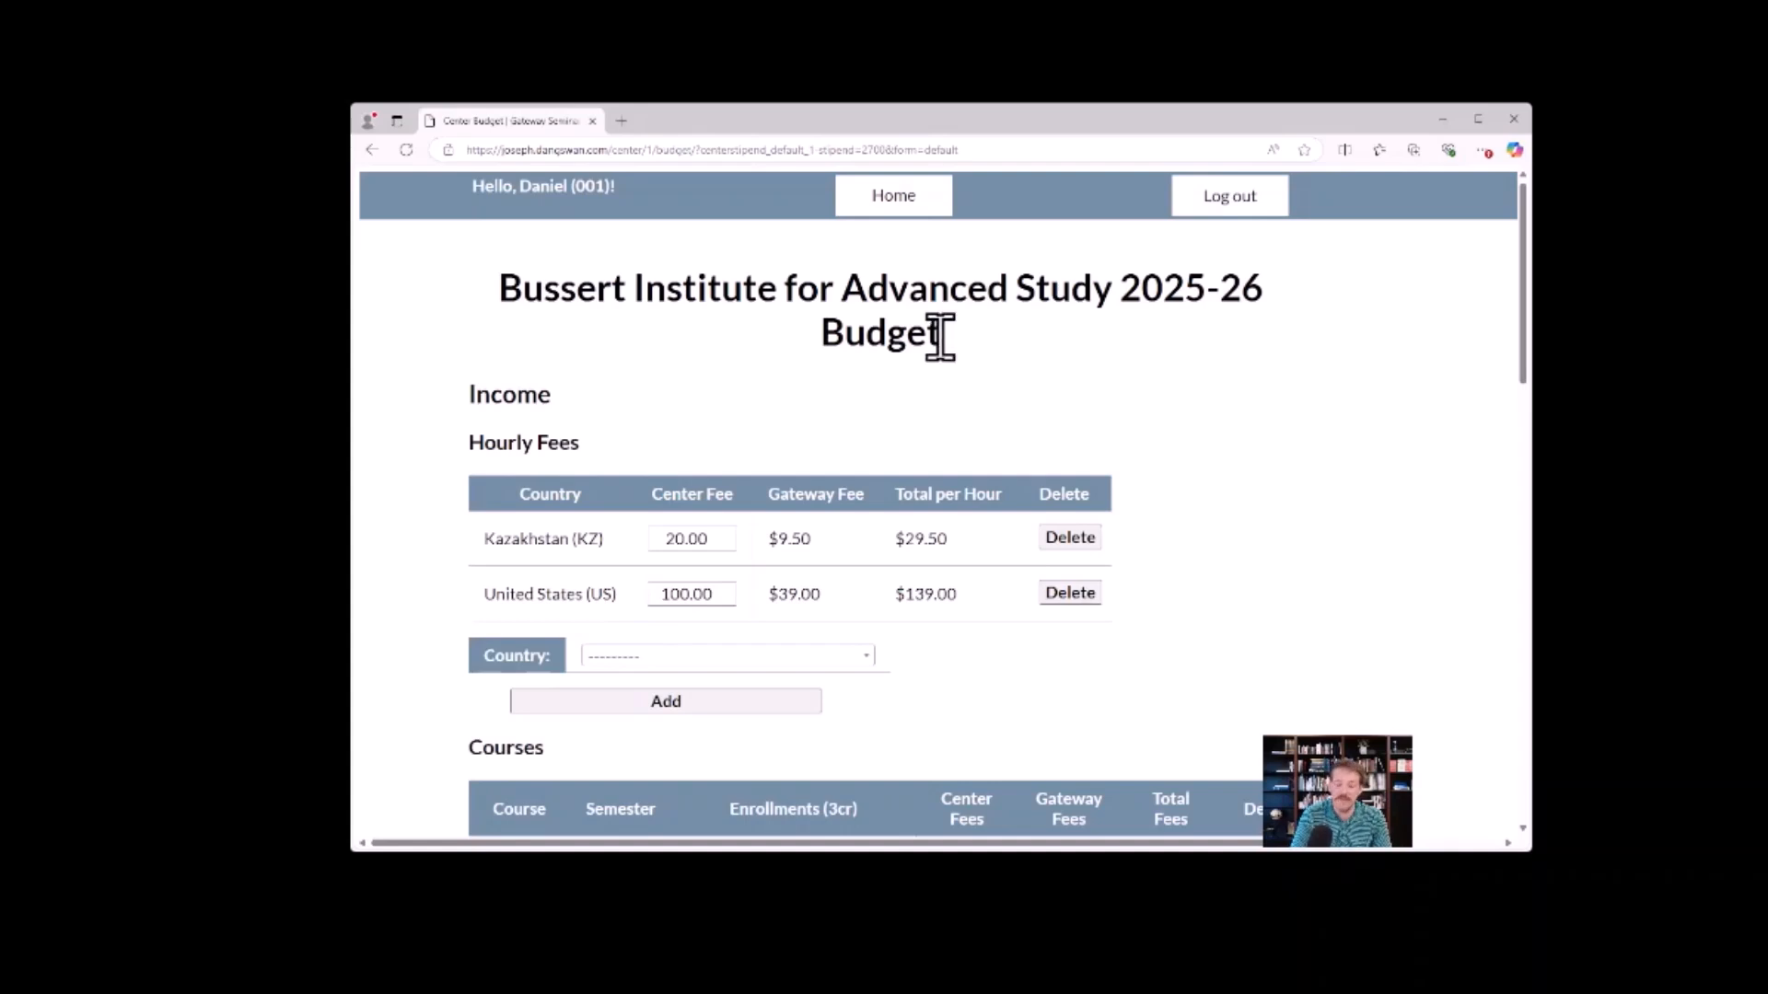
scroll(948, 395, down, 3)
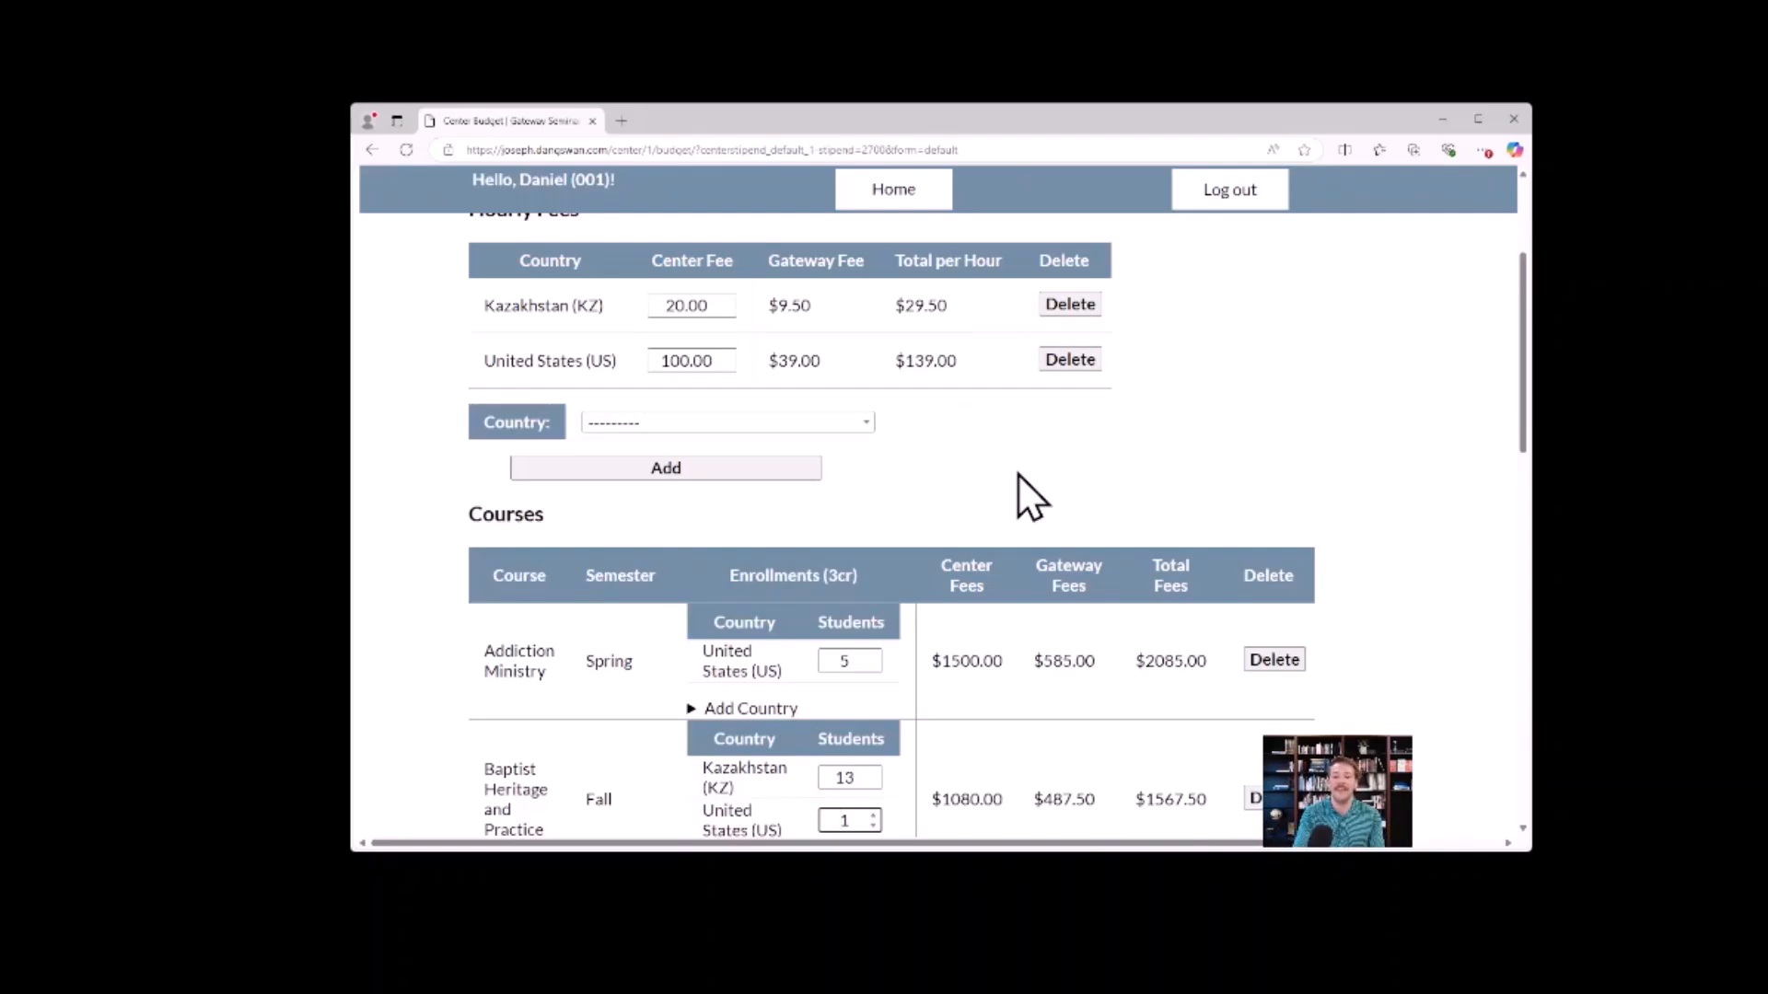
scroll(1019, 473, down, 7)
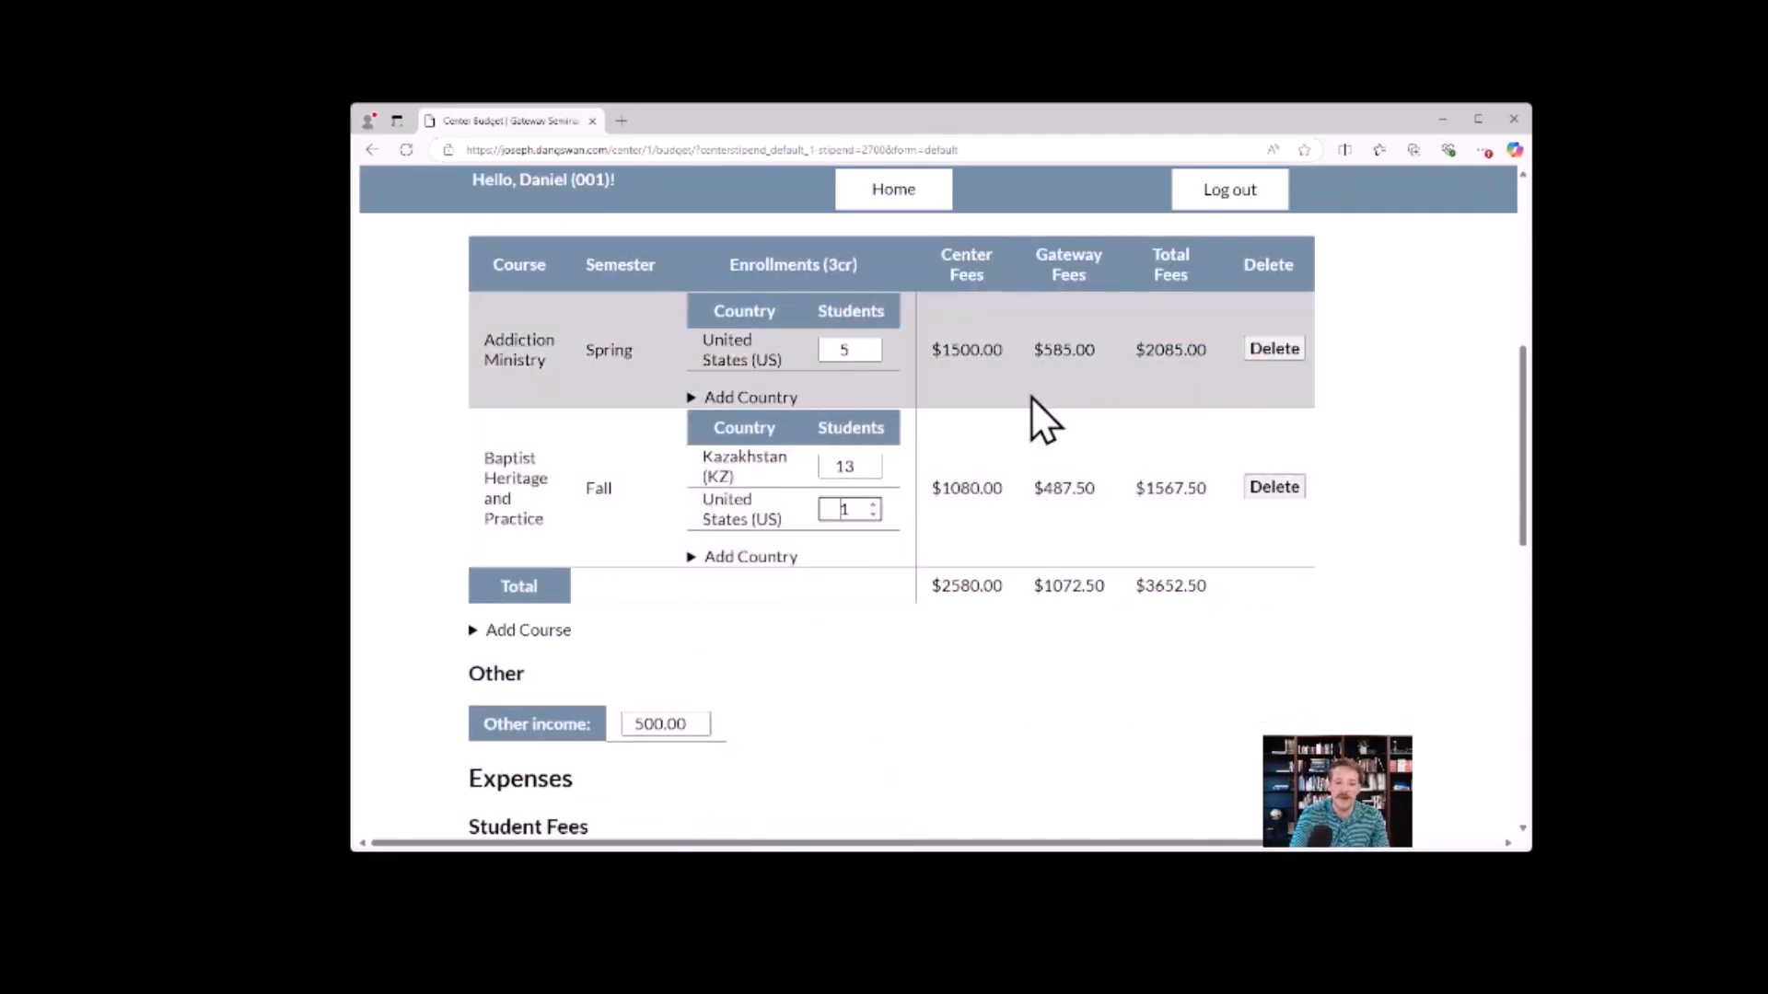
scroll(995, 434, down, 4)
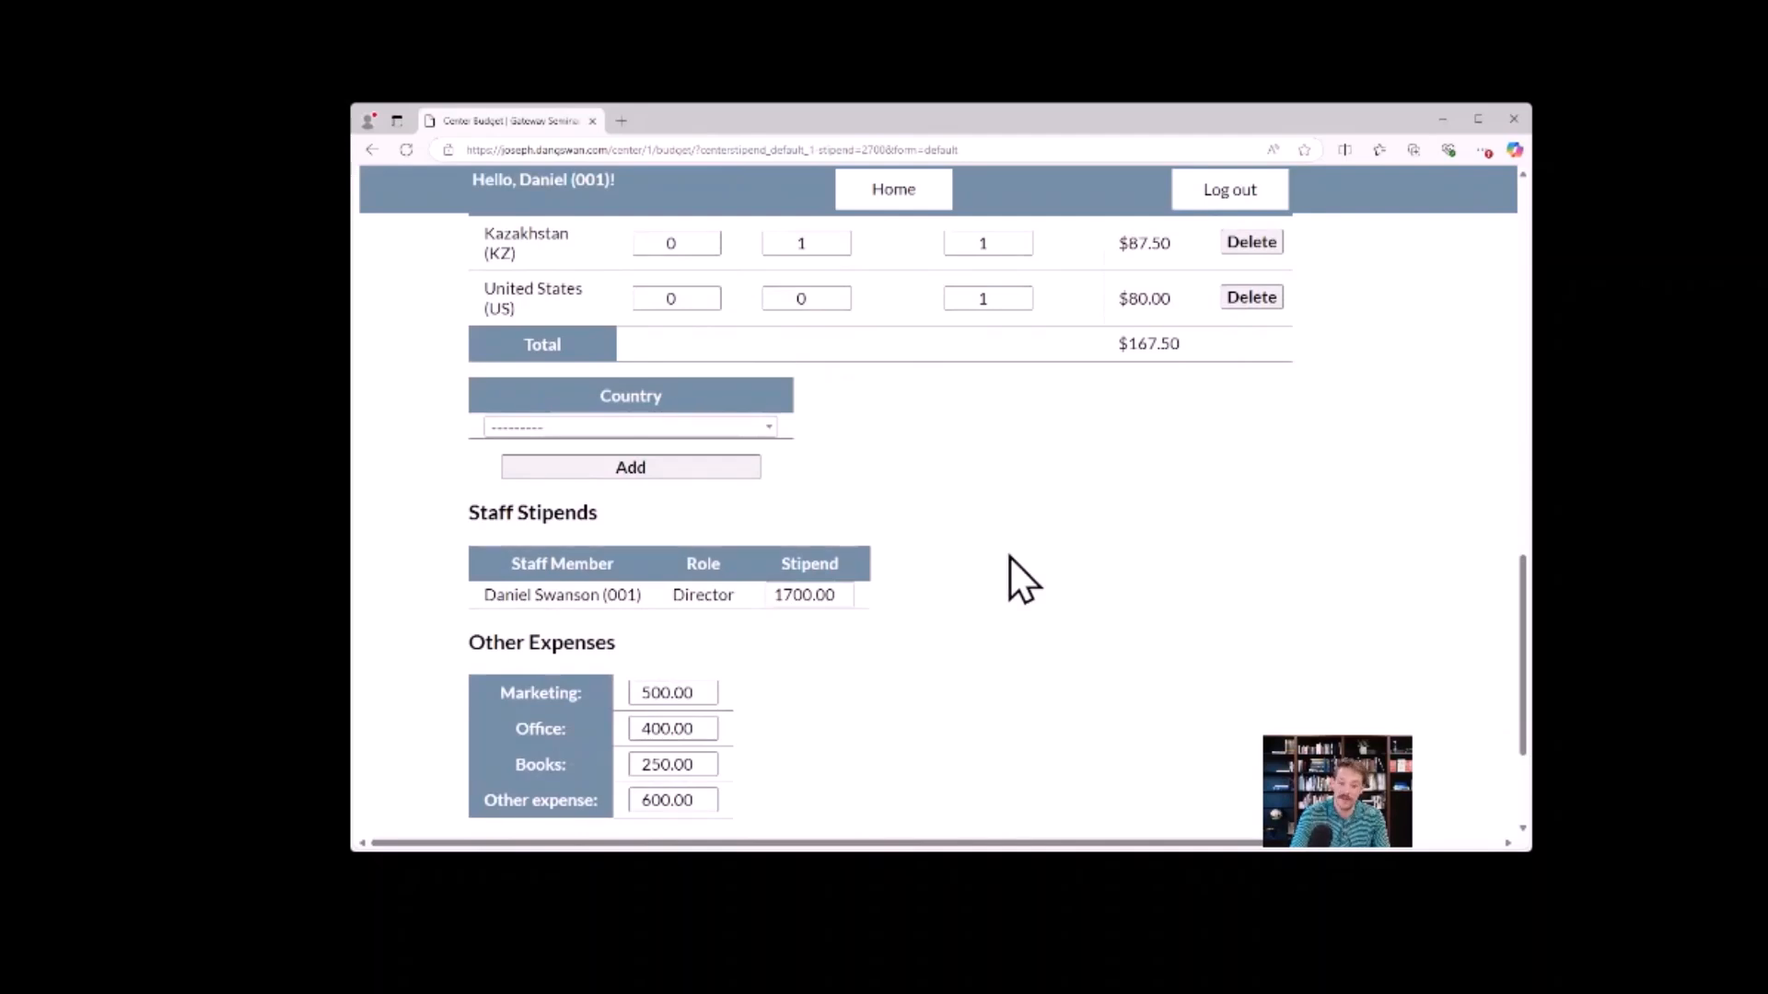
scroll(1018, 561, down, 2)
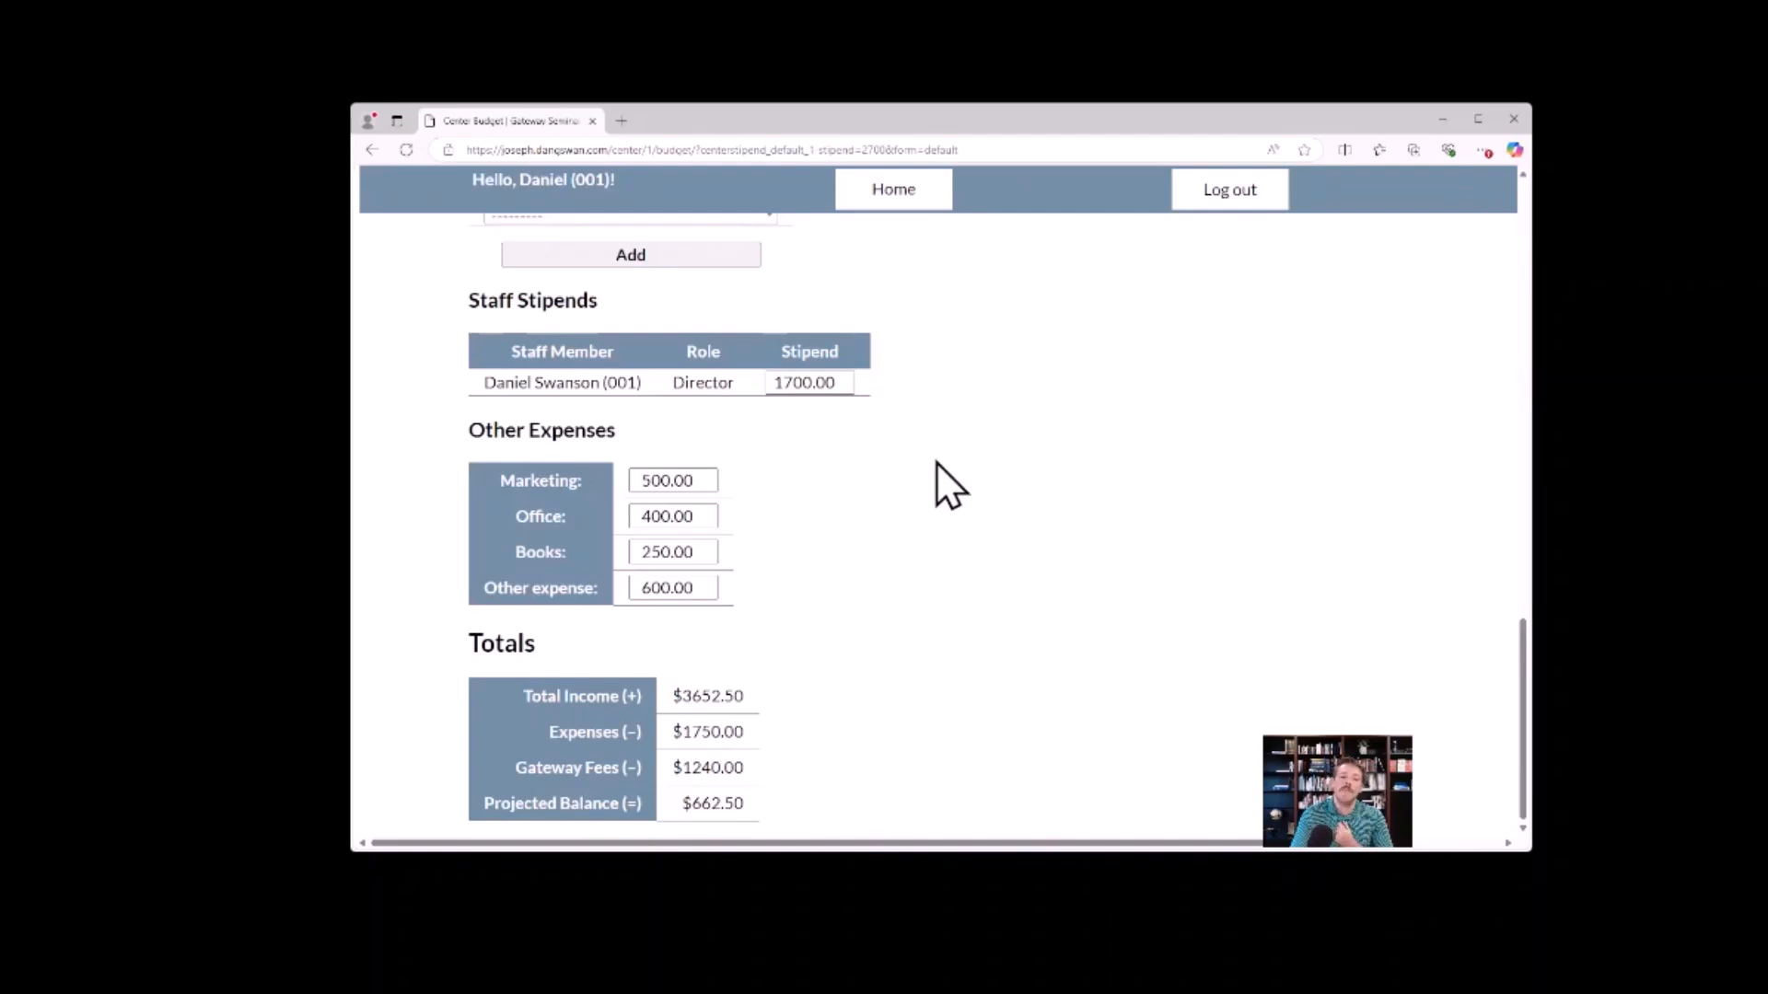
scroll(947, 501, up, 10)
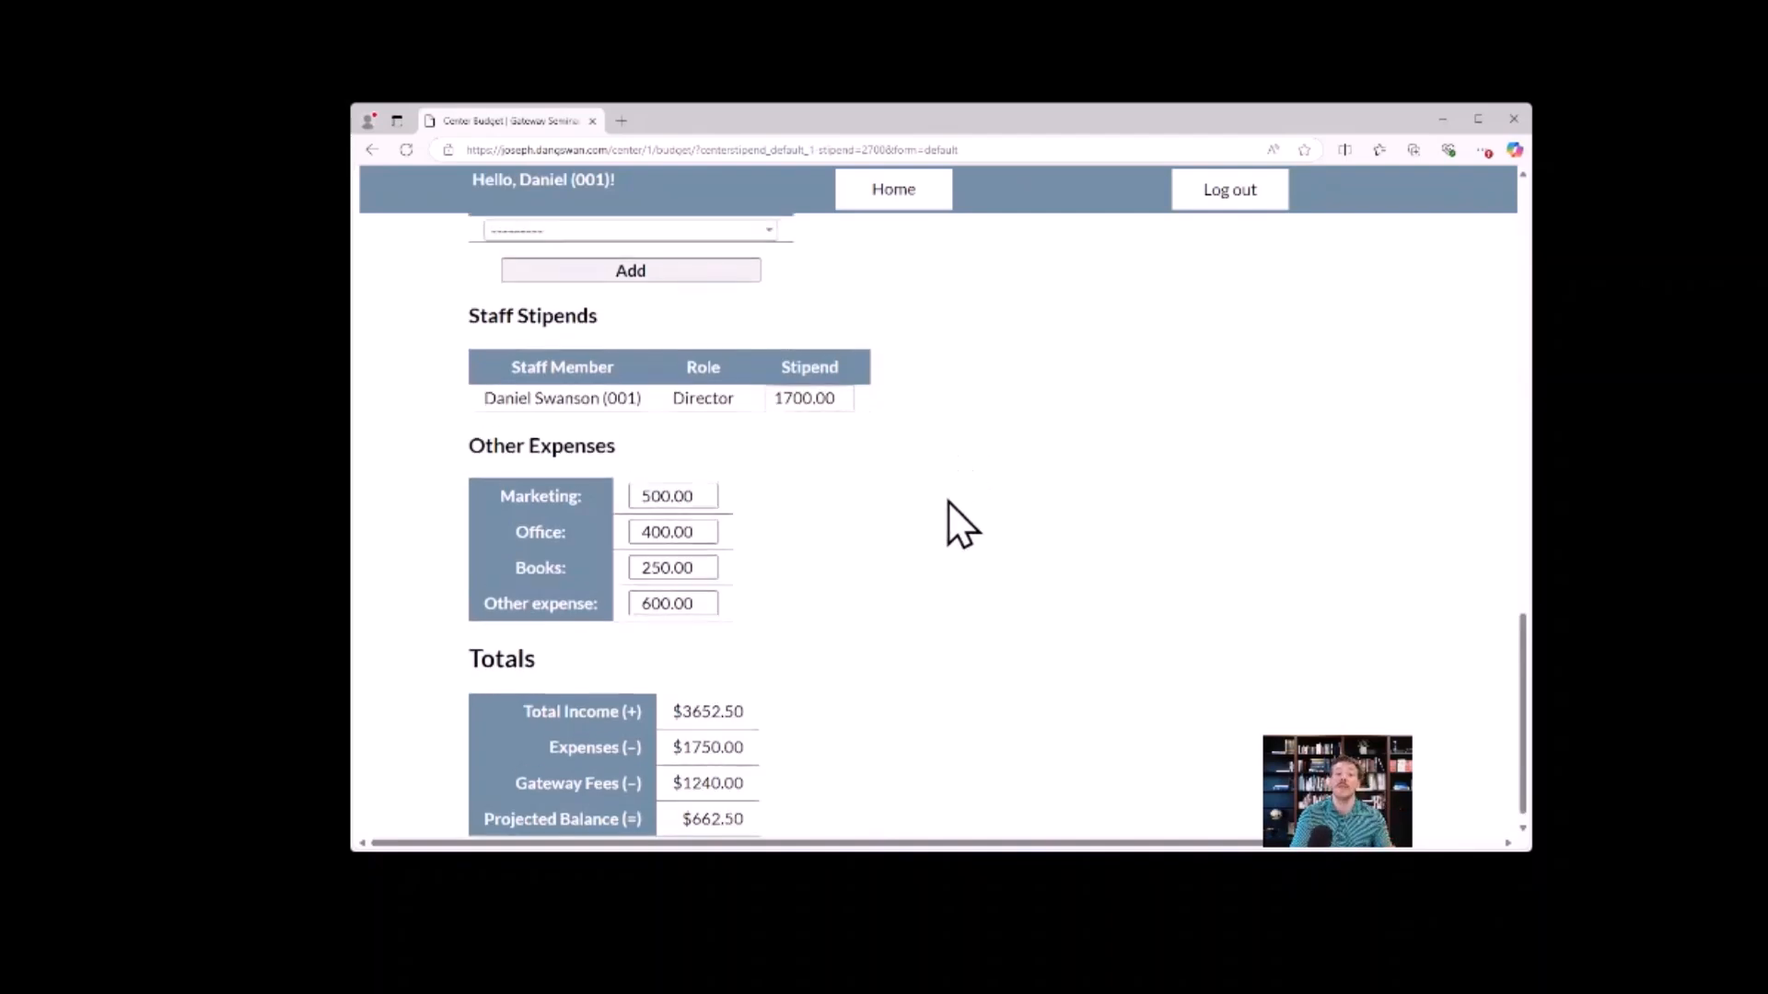
scroll(973, 604, up, 10)
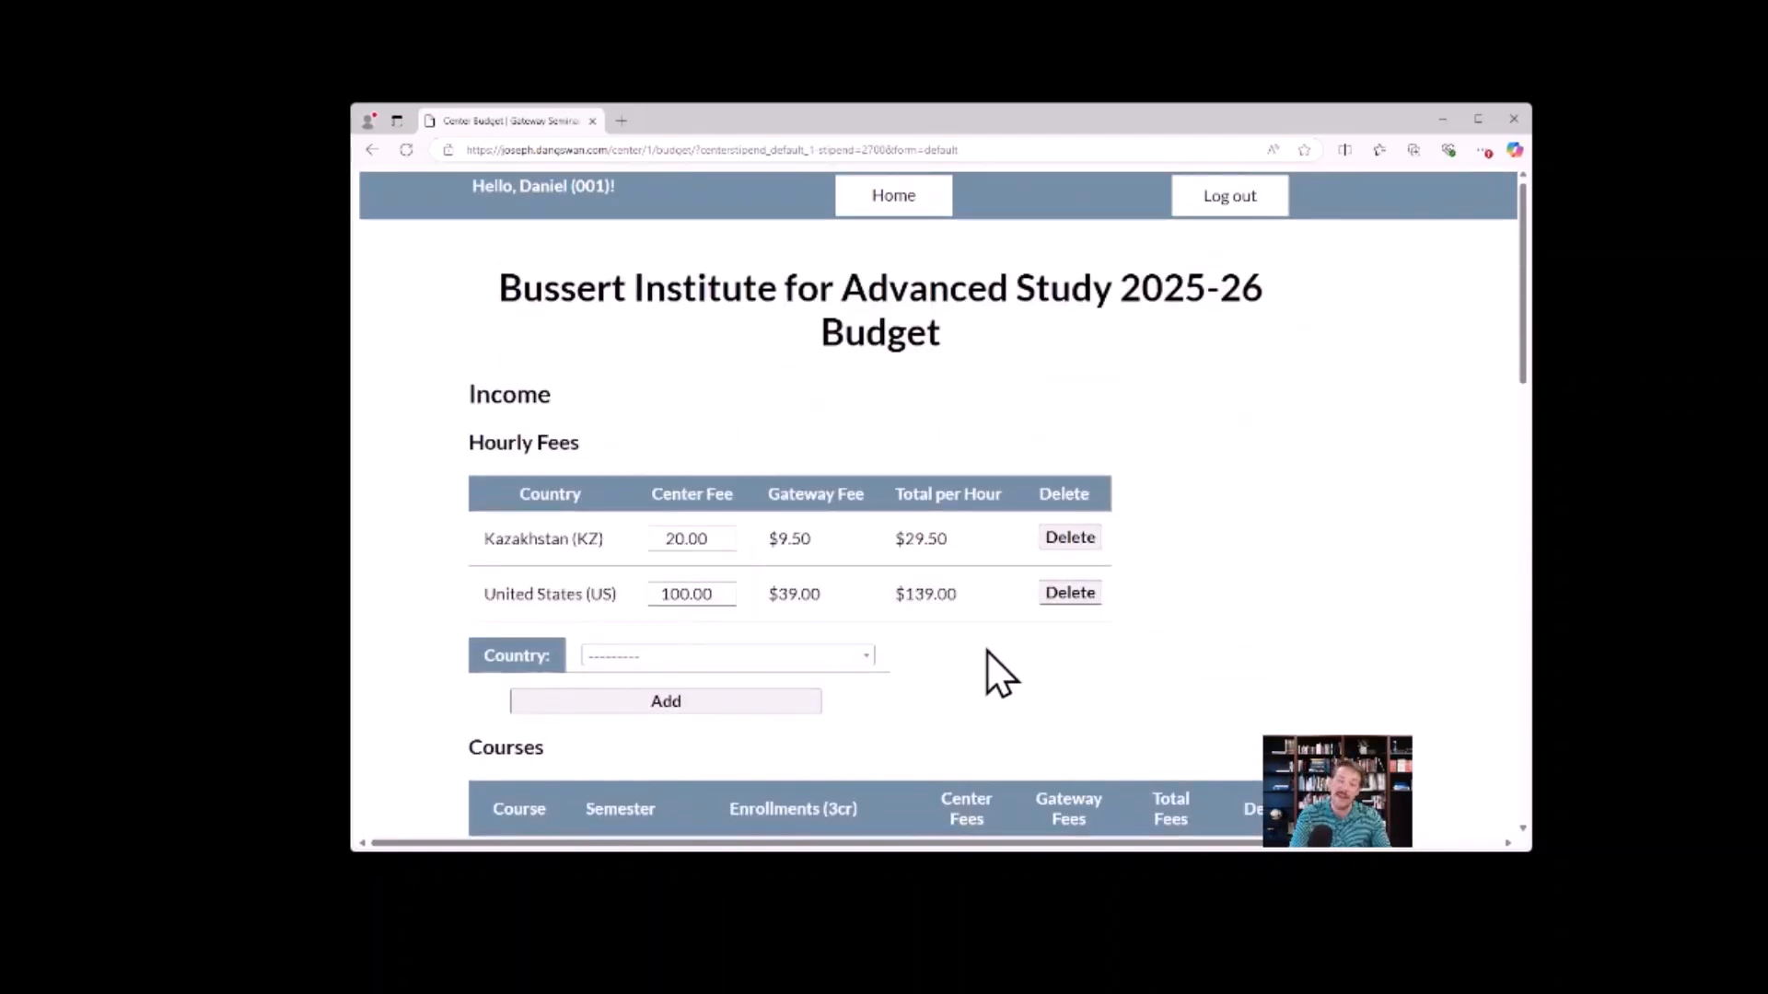
scroll(1002, 434, down, 3)
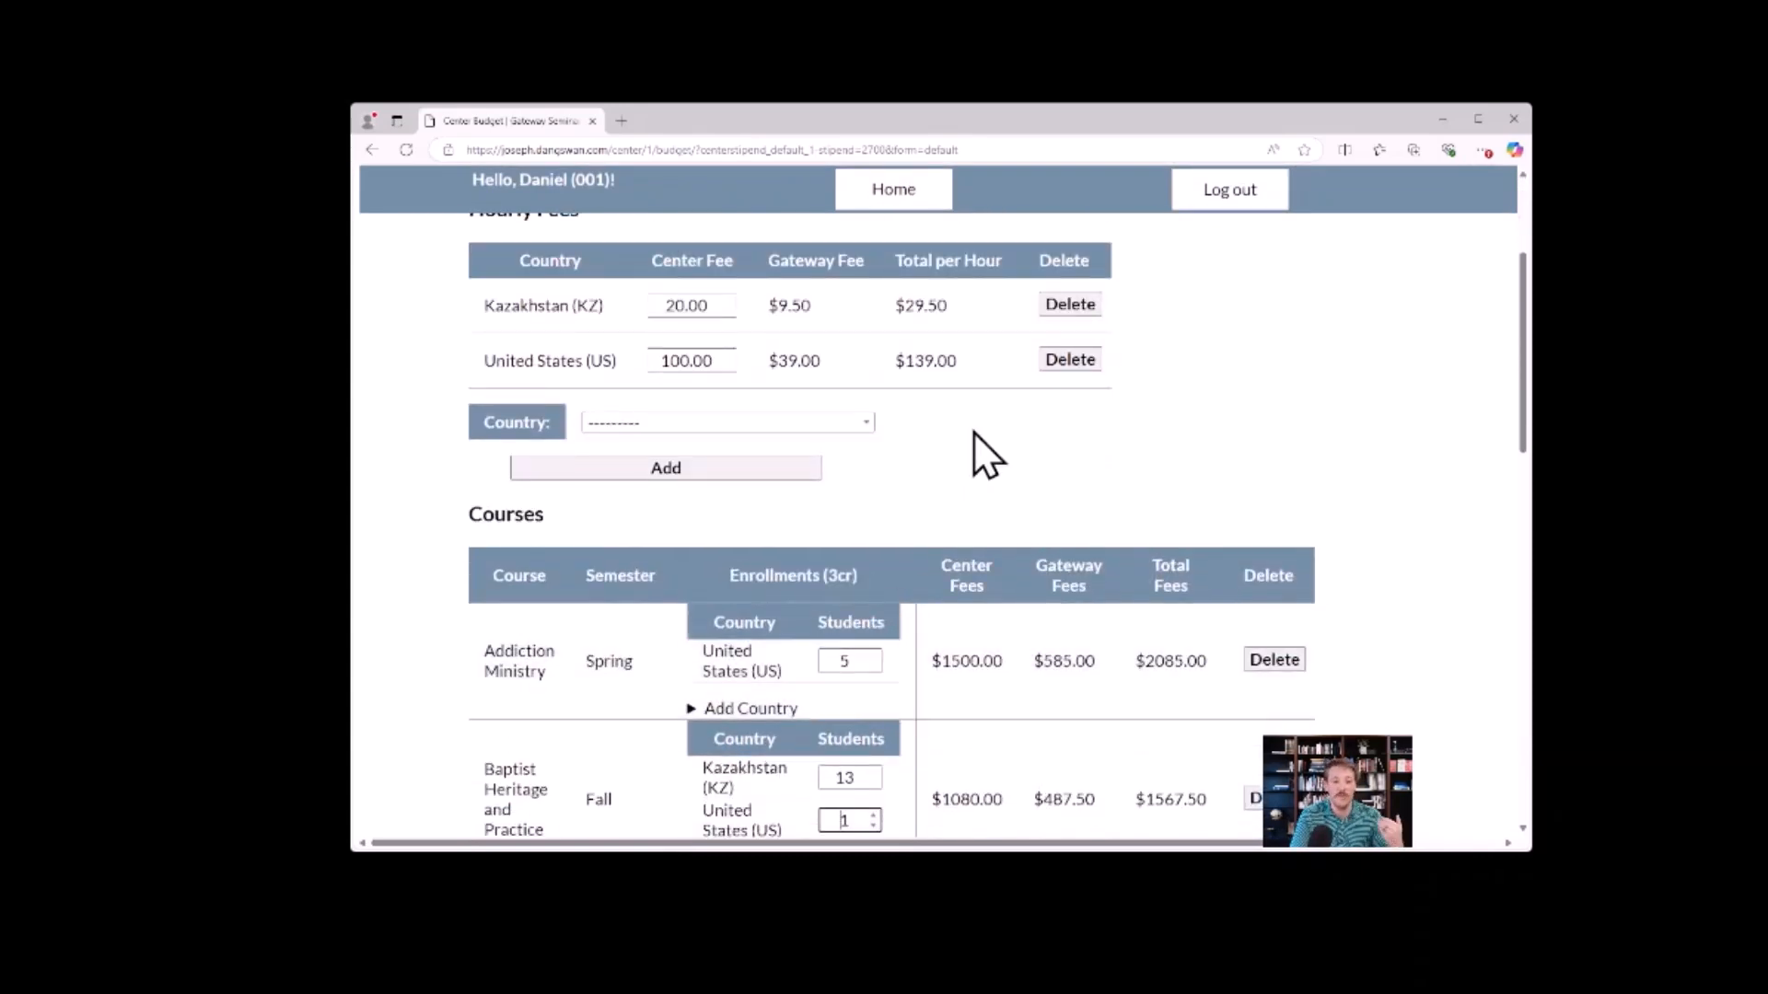
scroll(1018, 493, up, 3)
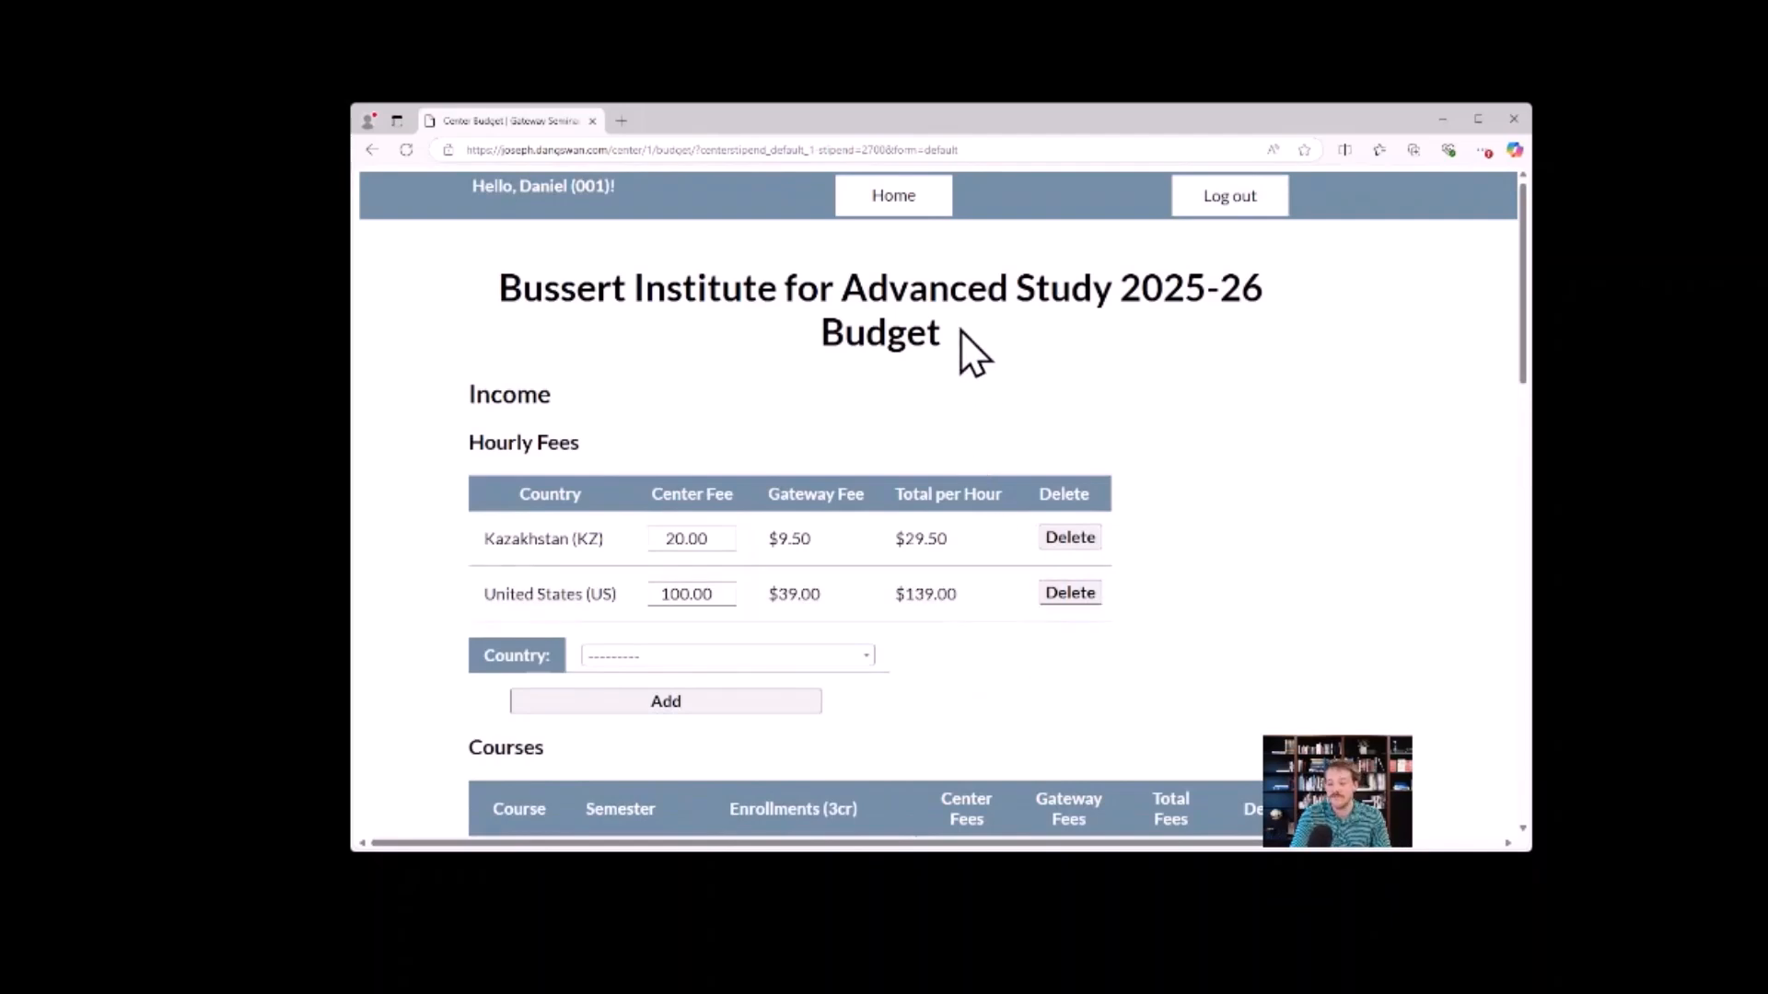
Return to the home dashboard and bring up its ADVANCE Staff section.
click(901, 200)
scroll(978, 461, down, 10)
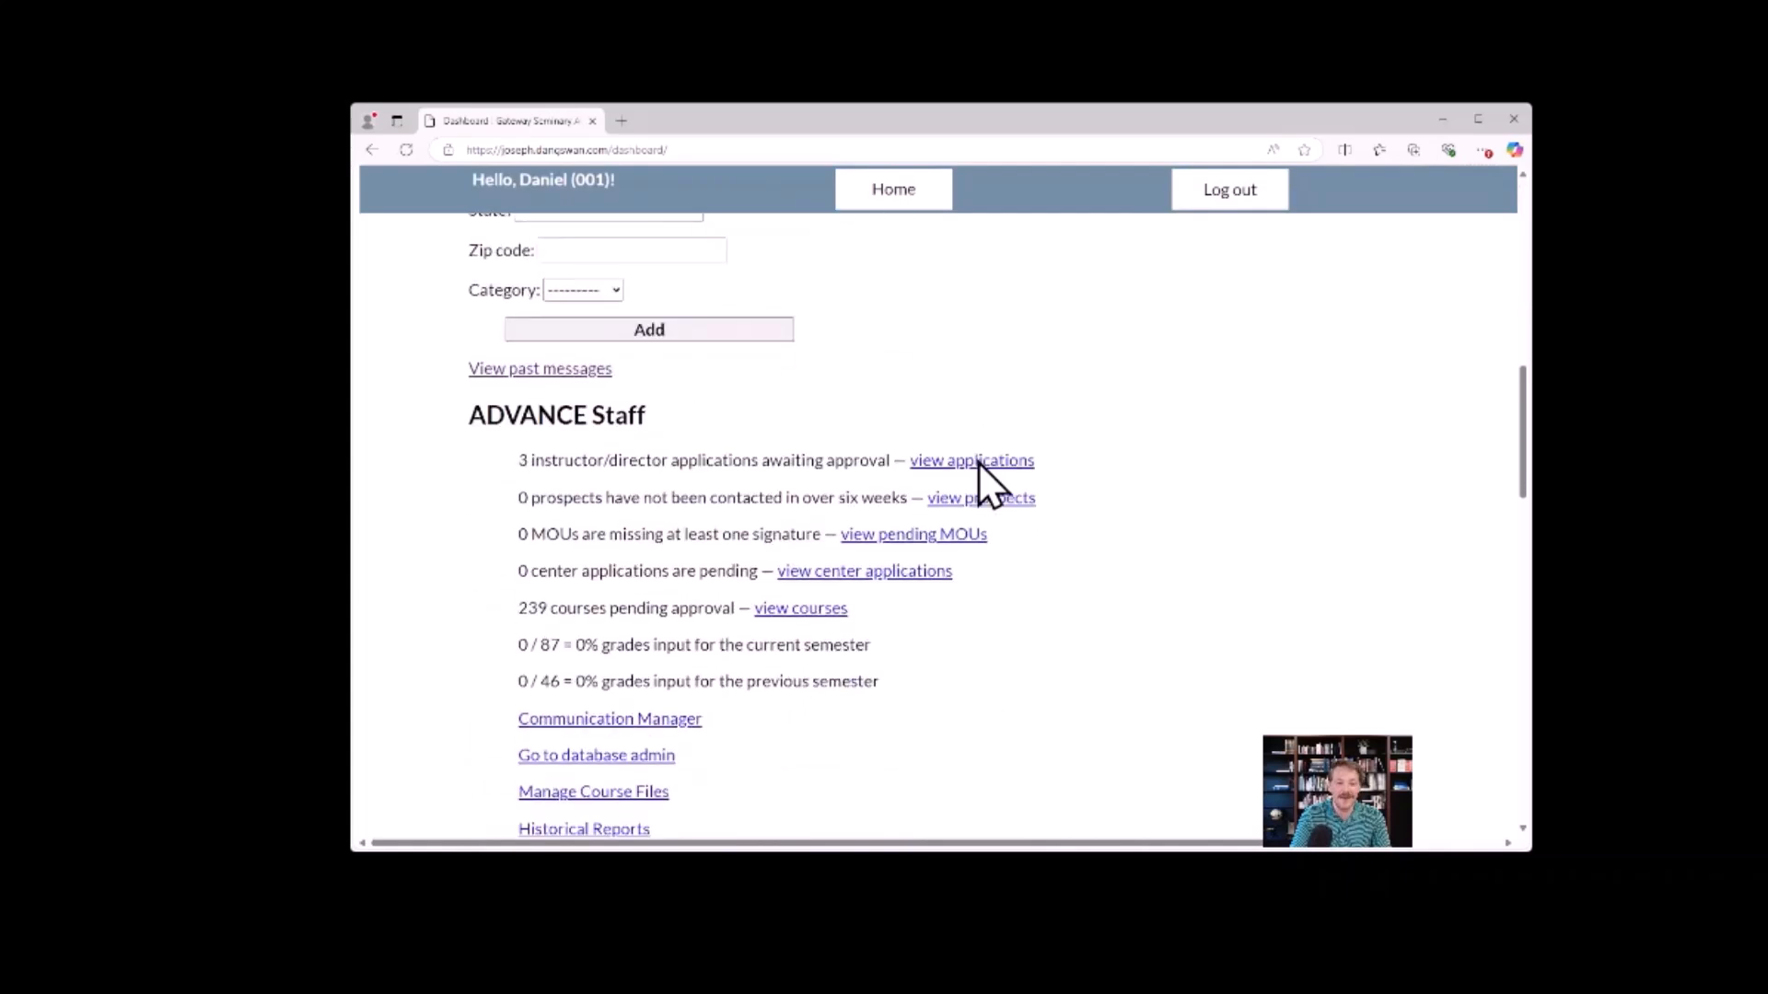